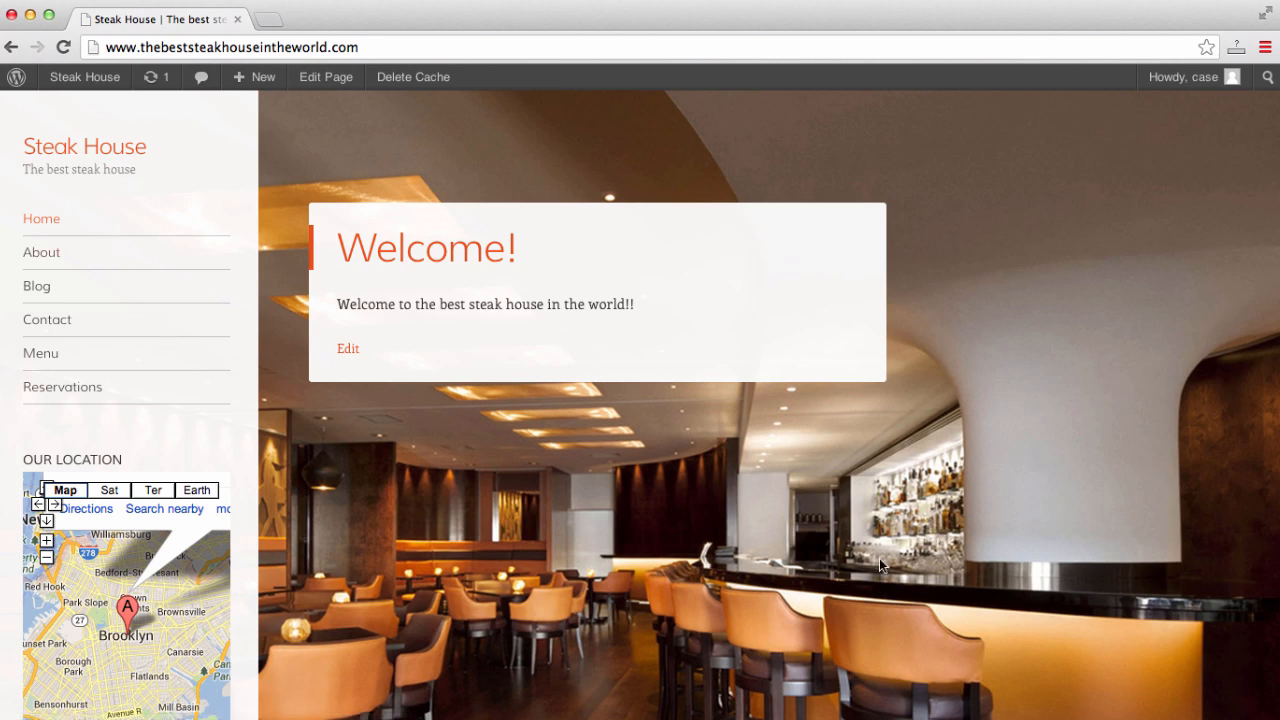
- Open the About page and scroll through it
left_click(48, 260)
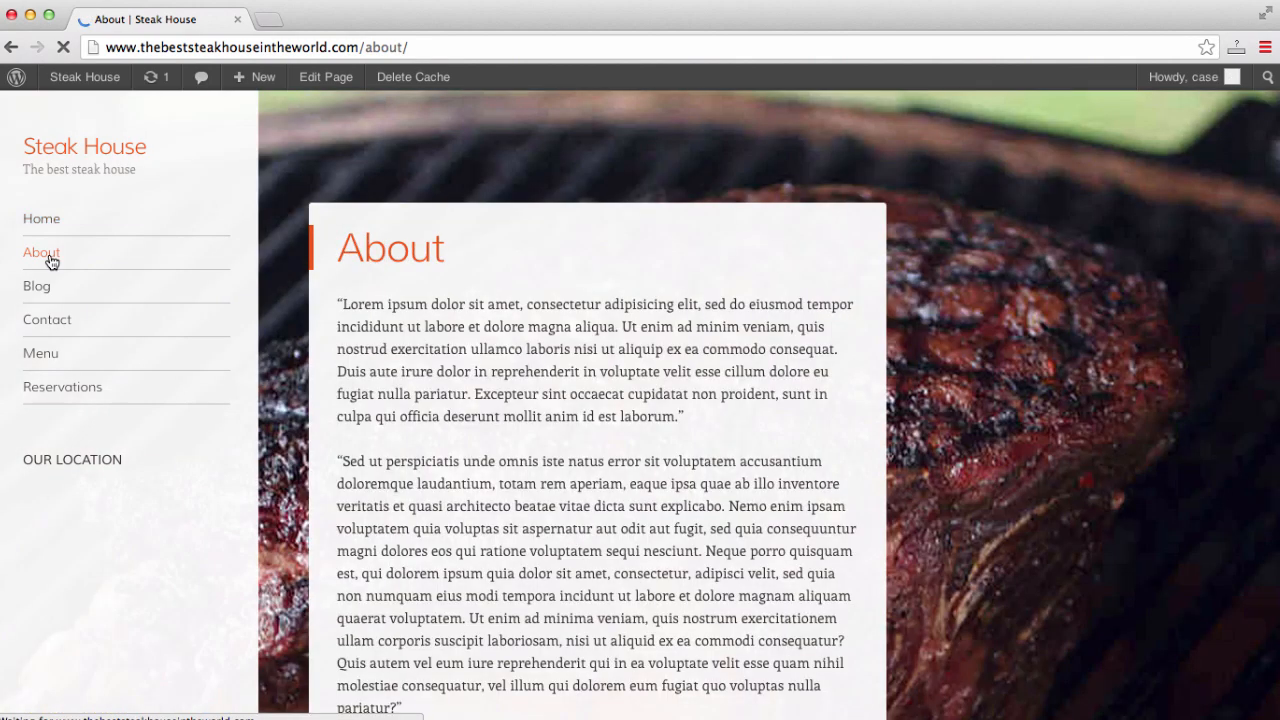
scroll(1047, 269, "down", 5)
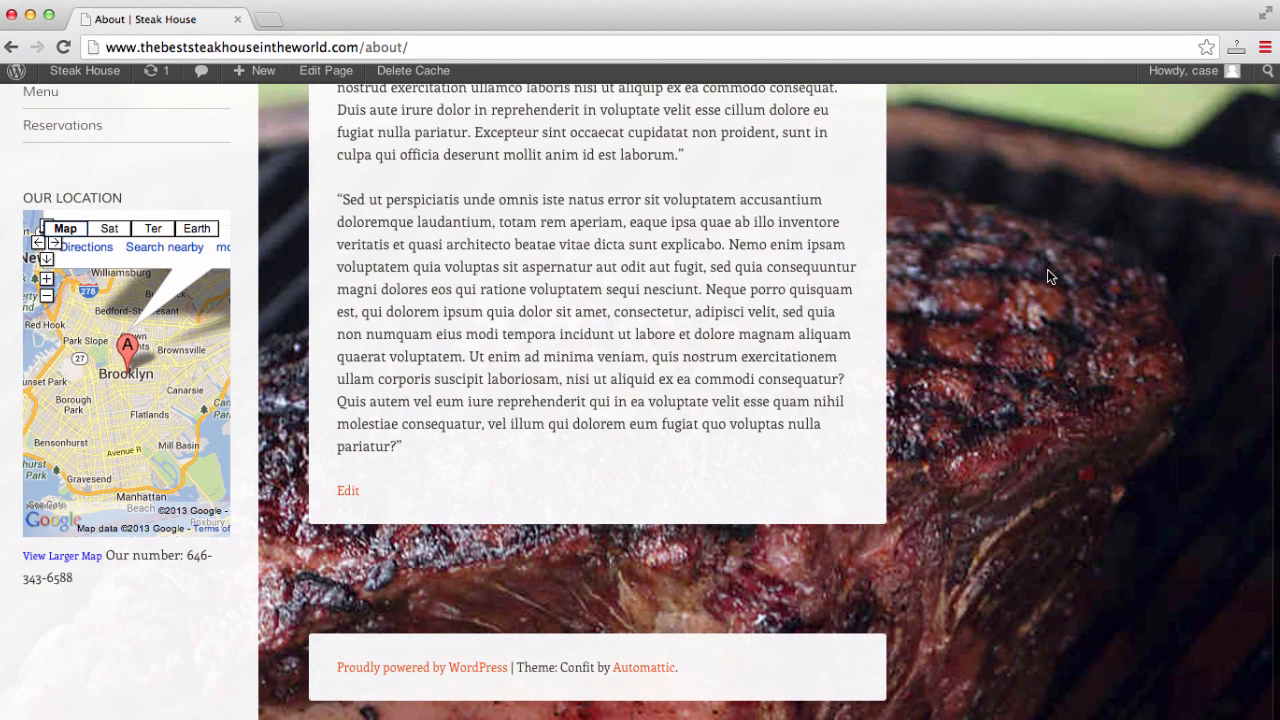
scroll(1047, 269, "up", 5)
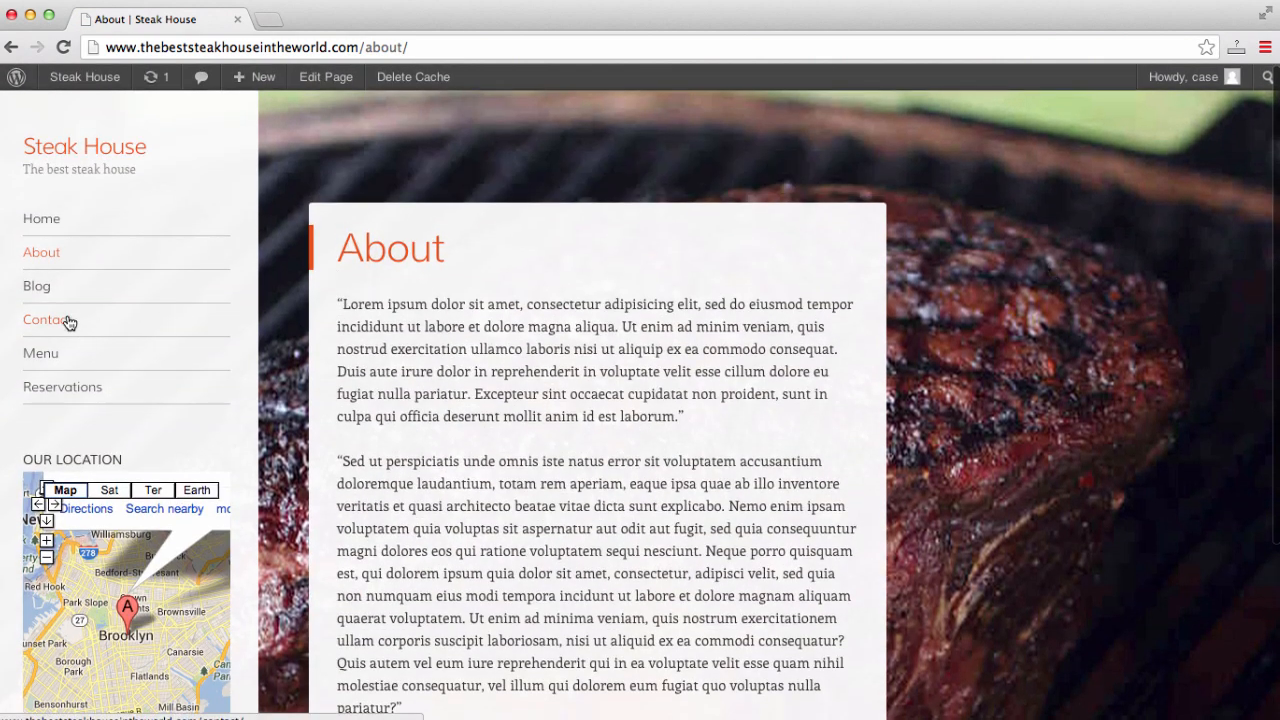
- View the Blog page with the 'Our newest dish!!' post, then move on to the Contact page
left_click(40, 290)
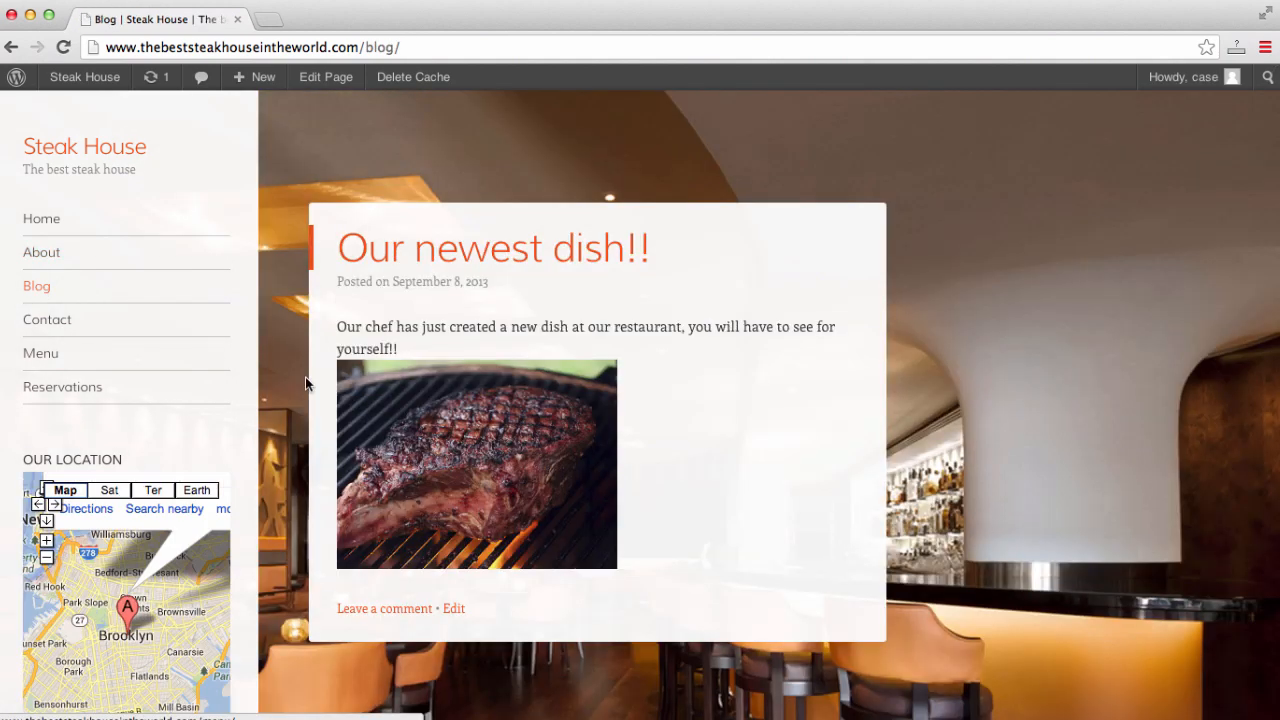
scroll(728, 366, "down", 3)
scroll(729, 369, "up", 3)
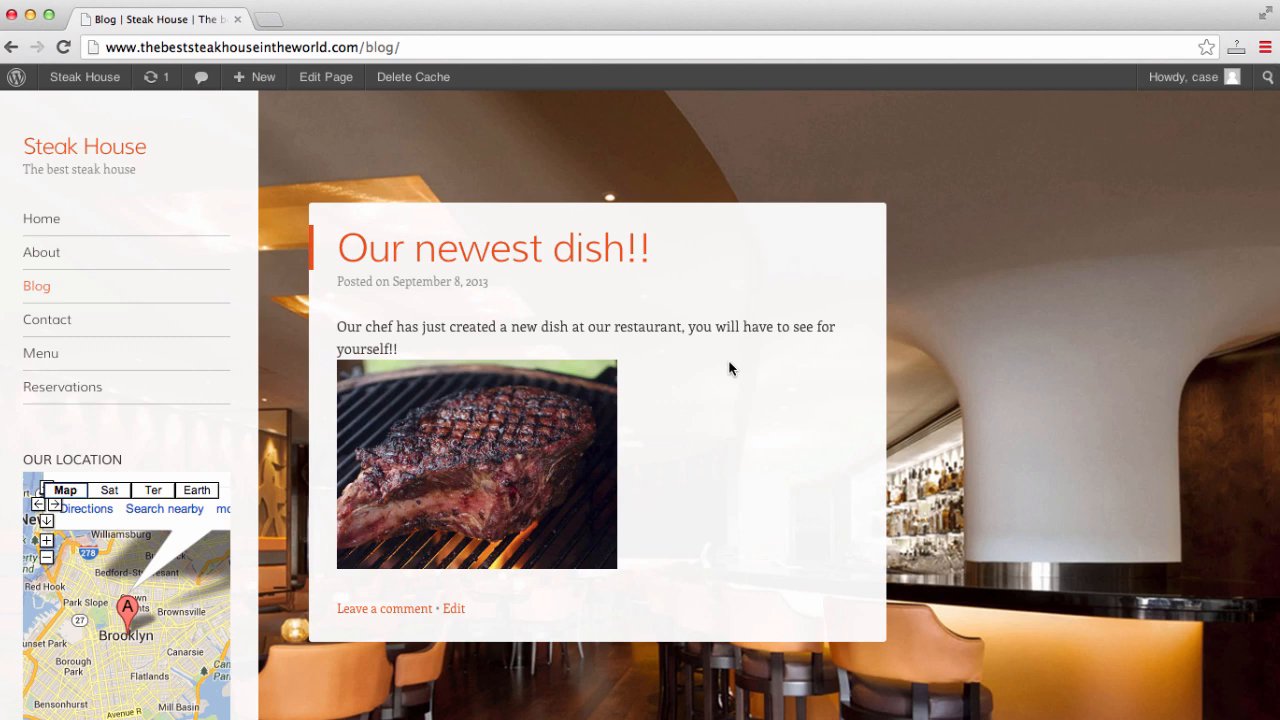
left_click(67, 321)
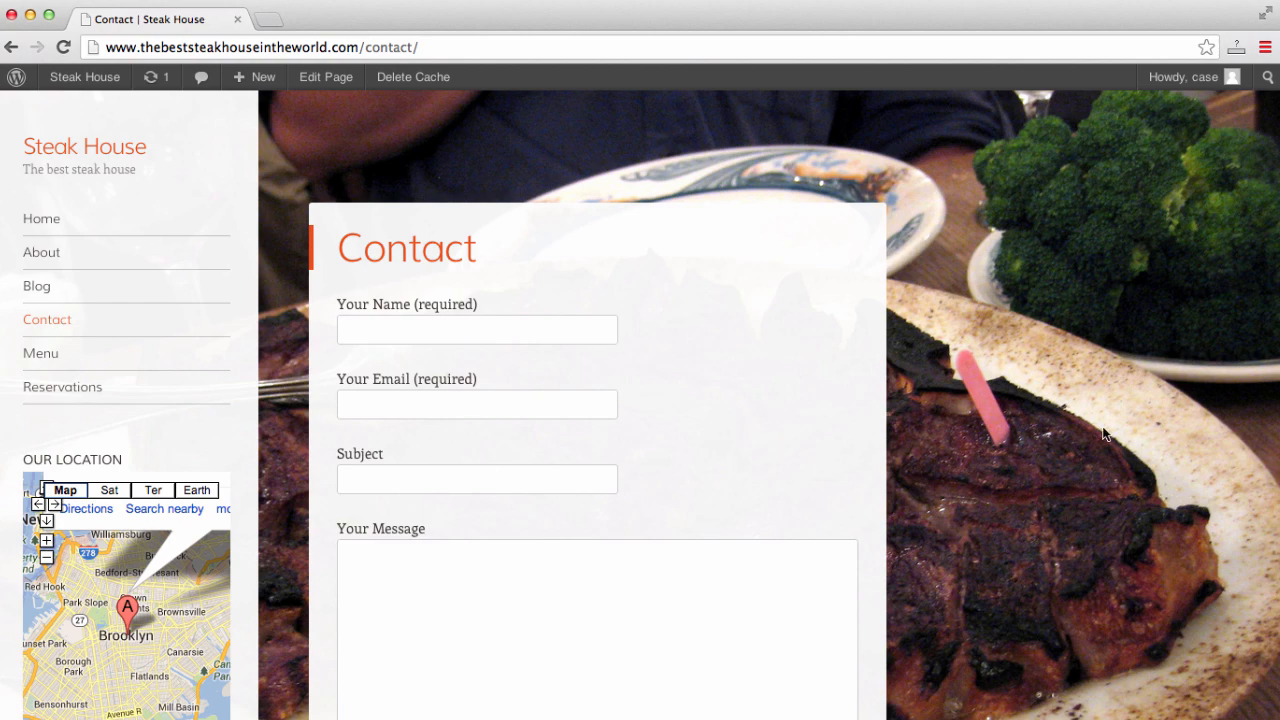
- Look over the Contact page form, then open and scroll through the Menu page
scroll(1102, 433, "down", 5)
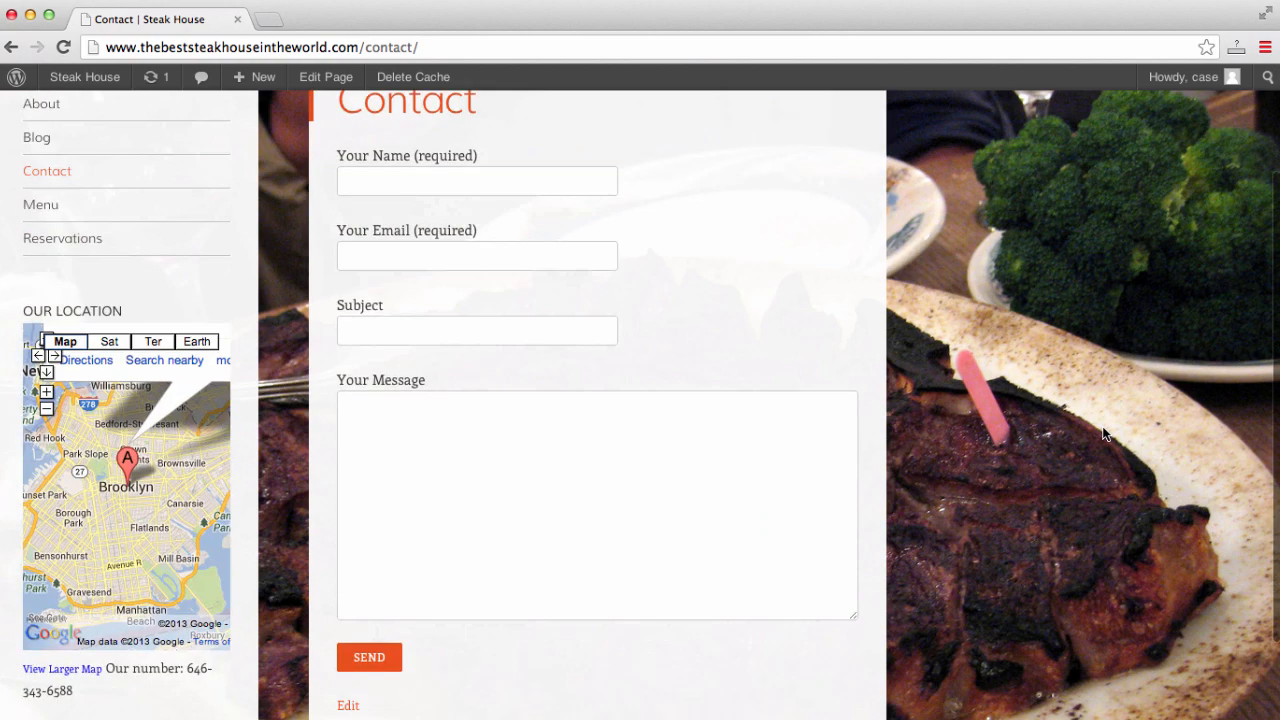
scroll(1102, 433, "up", 5)
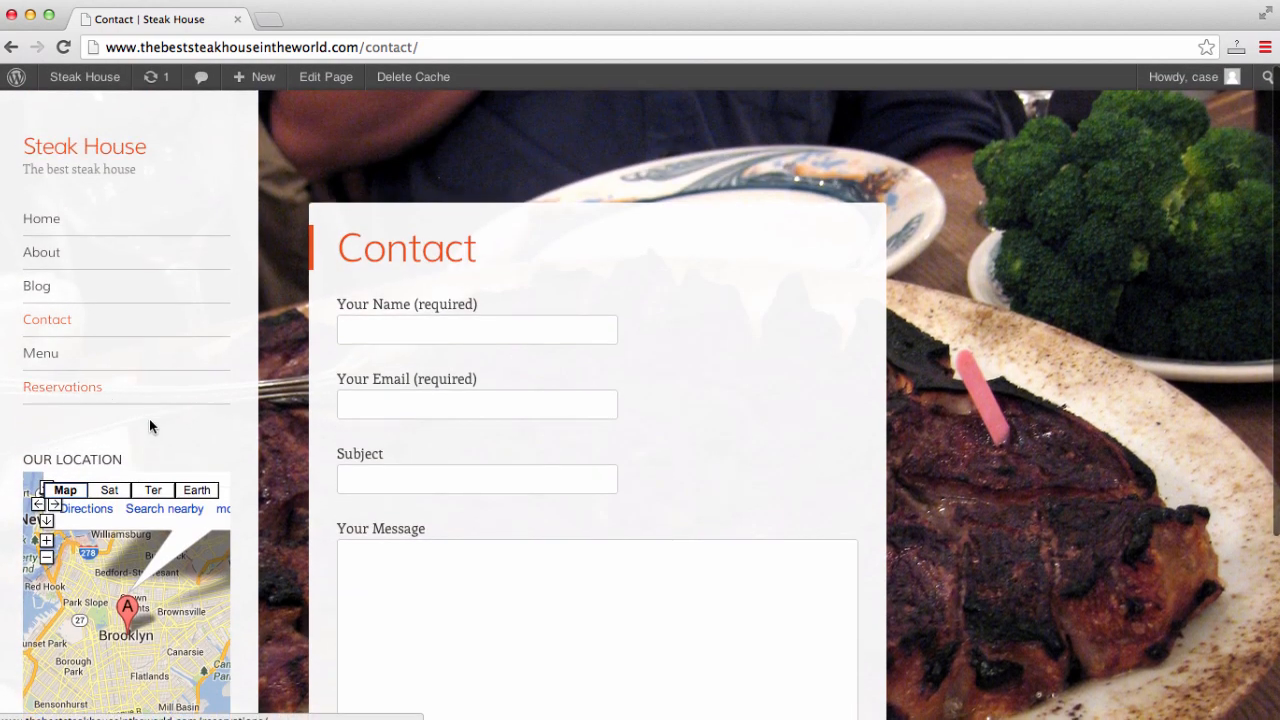
left_click(50, 358)
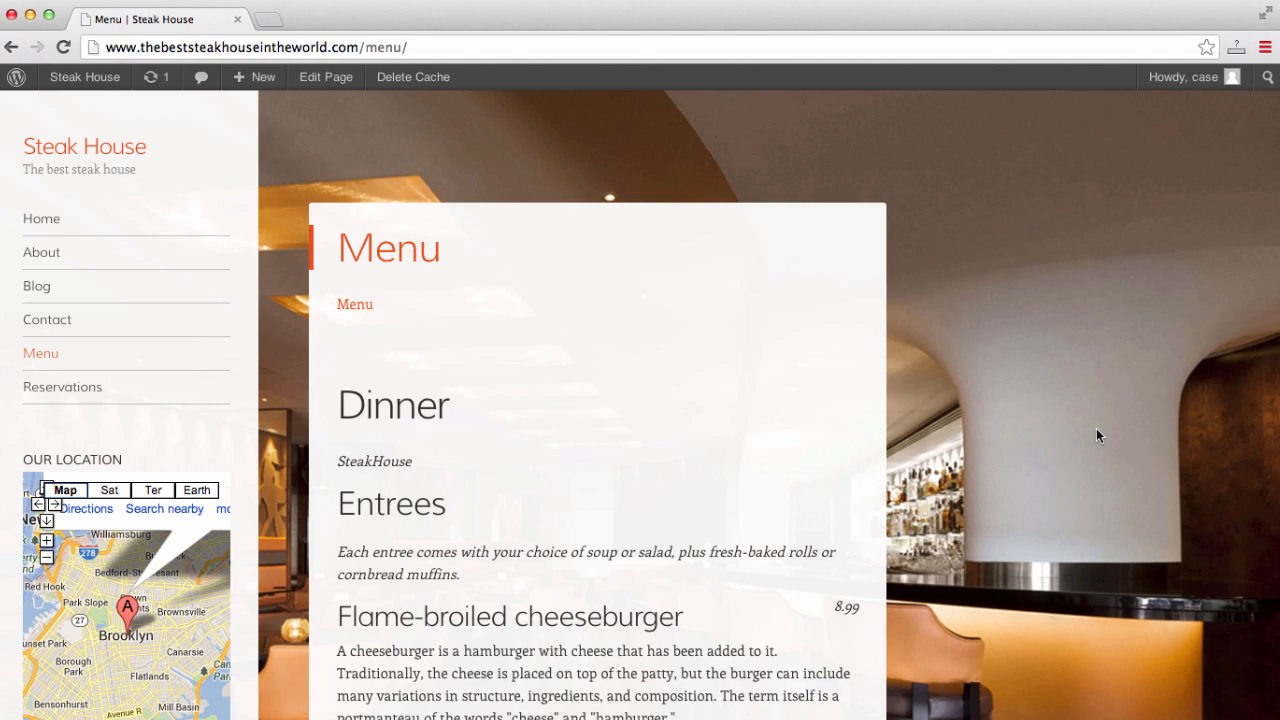
scroll(1096, 429, "down", 4)
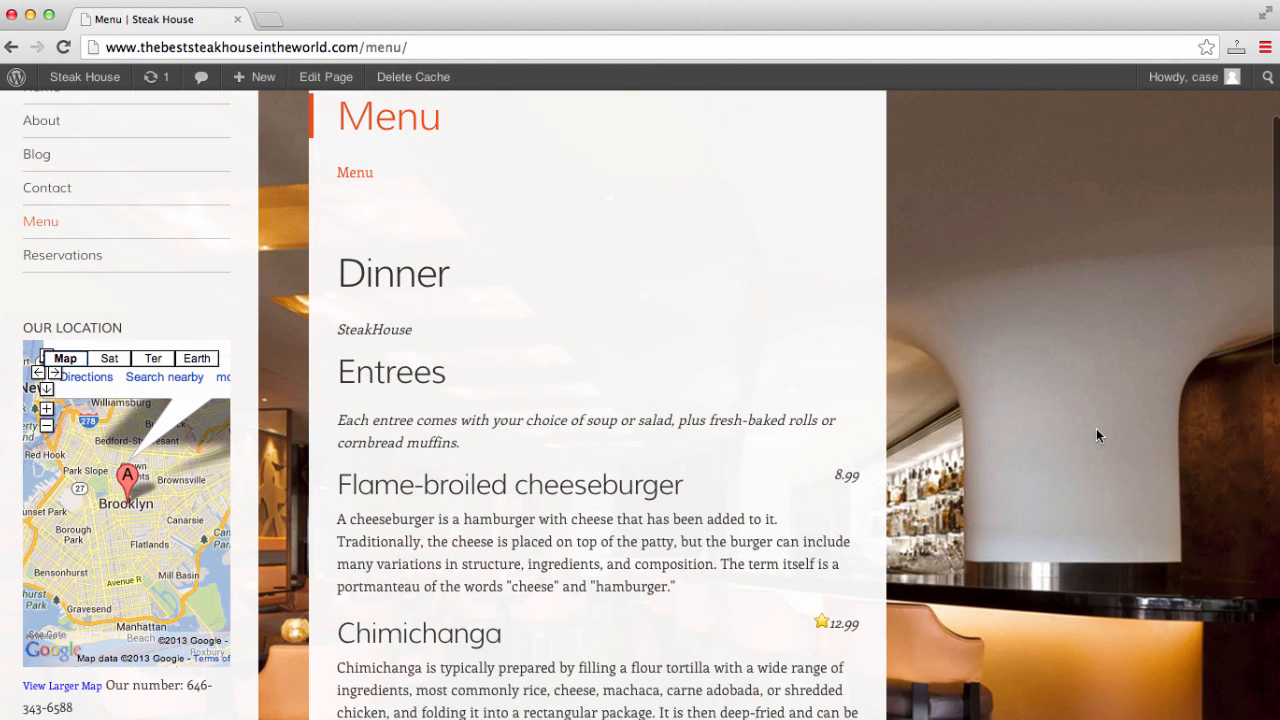
scroll(1096, 428, "down", 15)
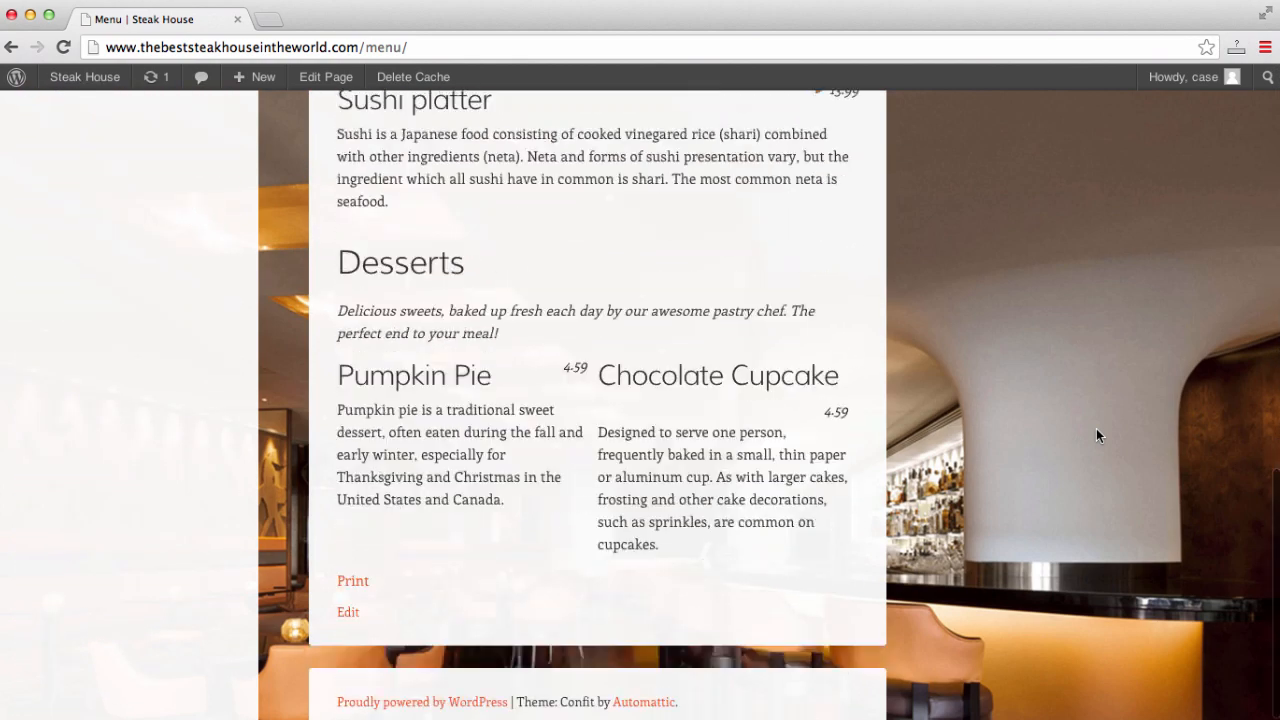
scroll(1096, 428, "up", 15)
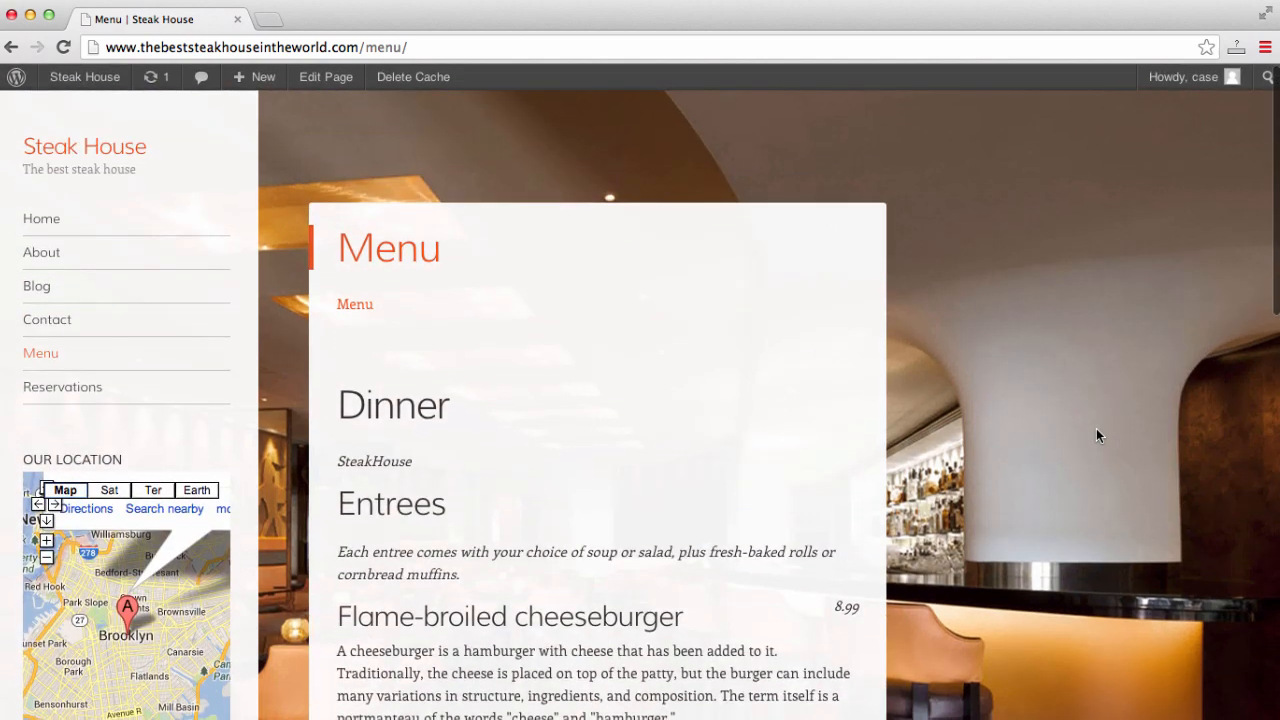
- View the Menu.pdf file, return to the Menu page, then go to Reservations
left_click(360, 305)
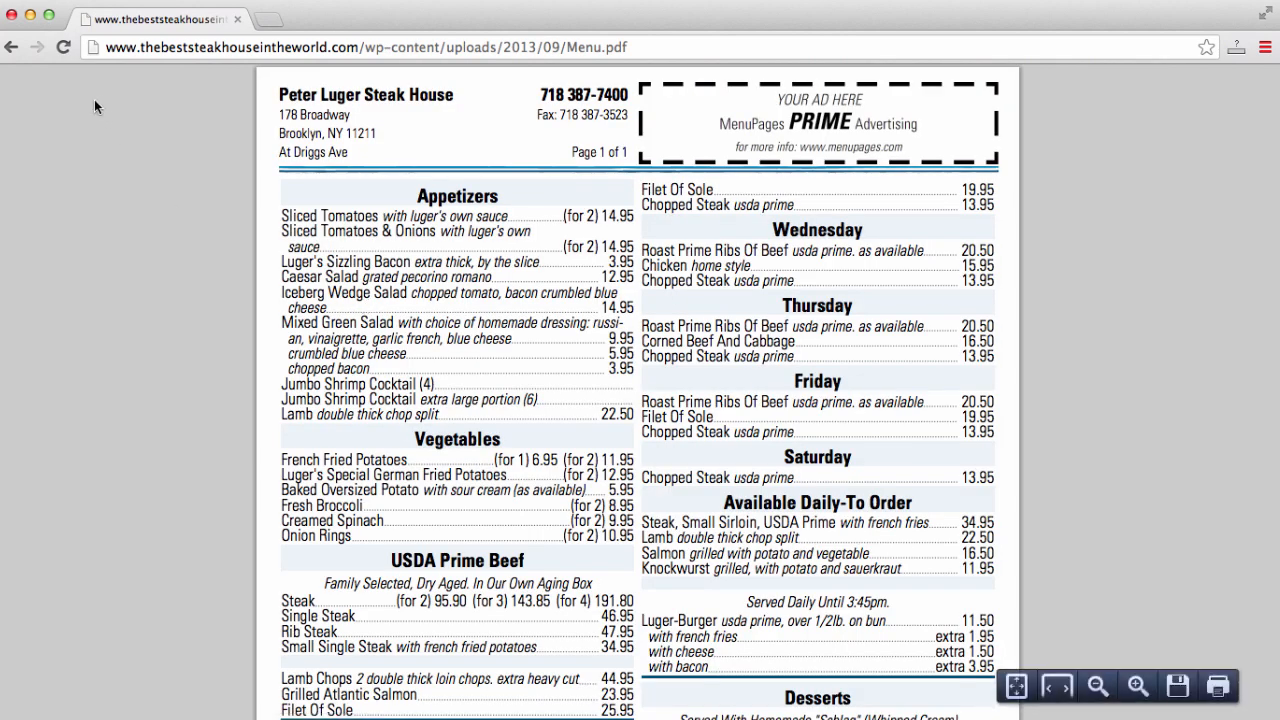
left_click(10, 48)
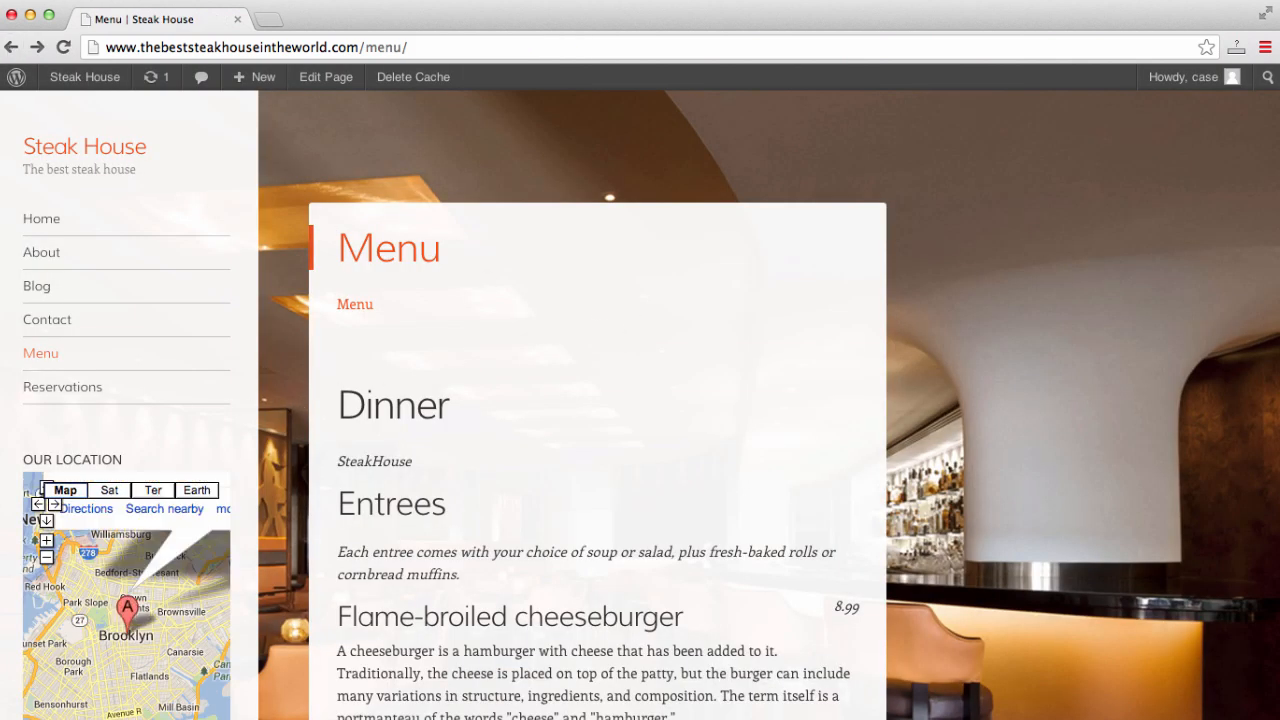
left_click(57, 389)
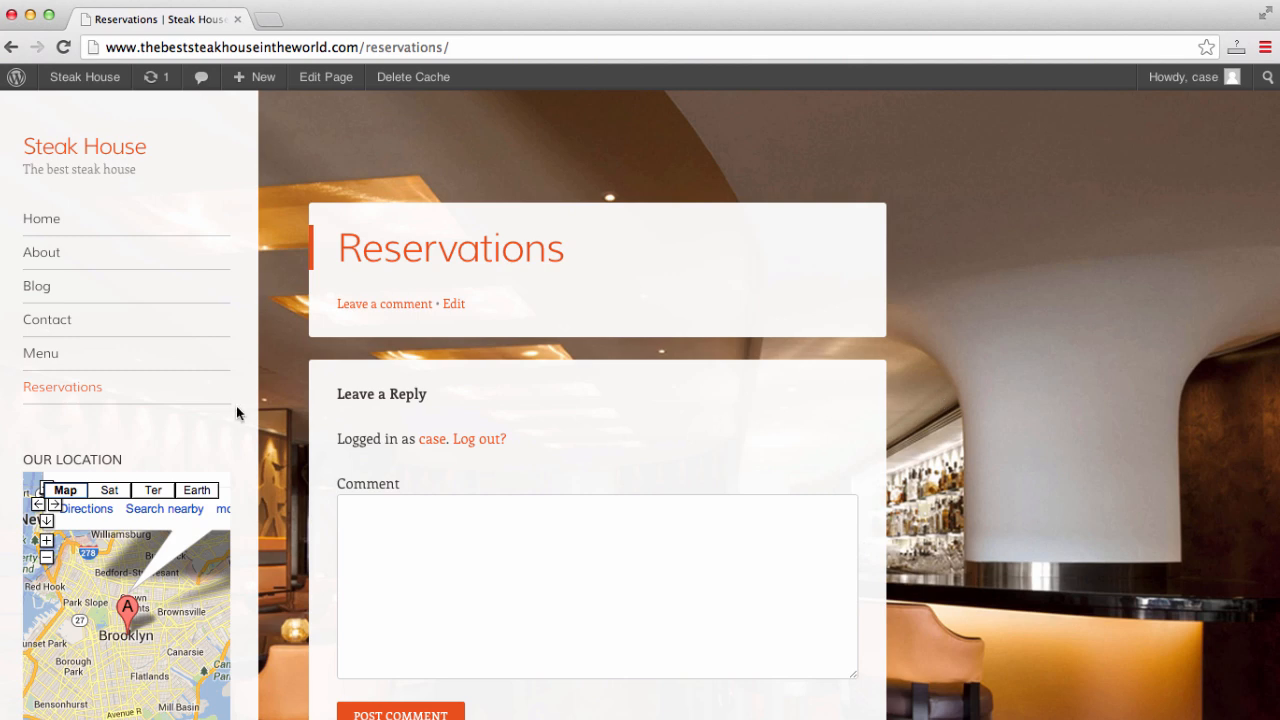
- Scroll through the Reservations page's Leave a Reply form, then return to the Home page
scroll(237, 412, "down", 3)
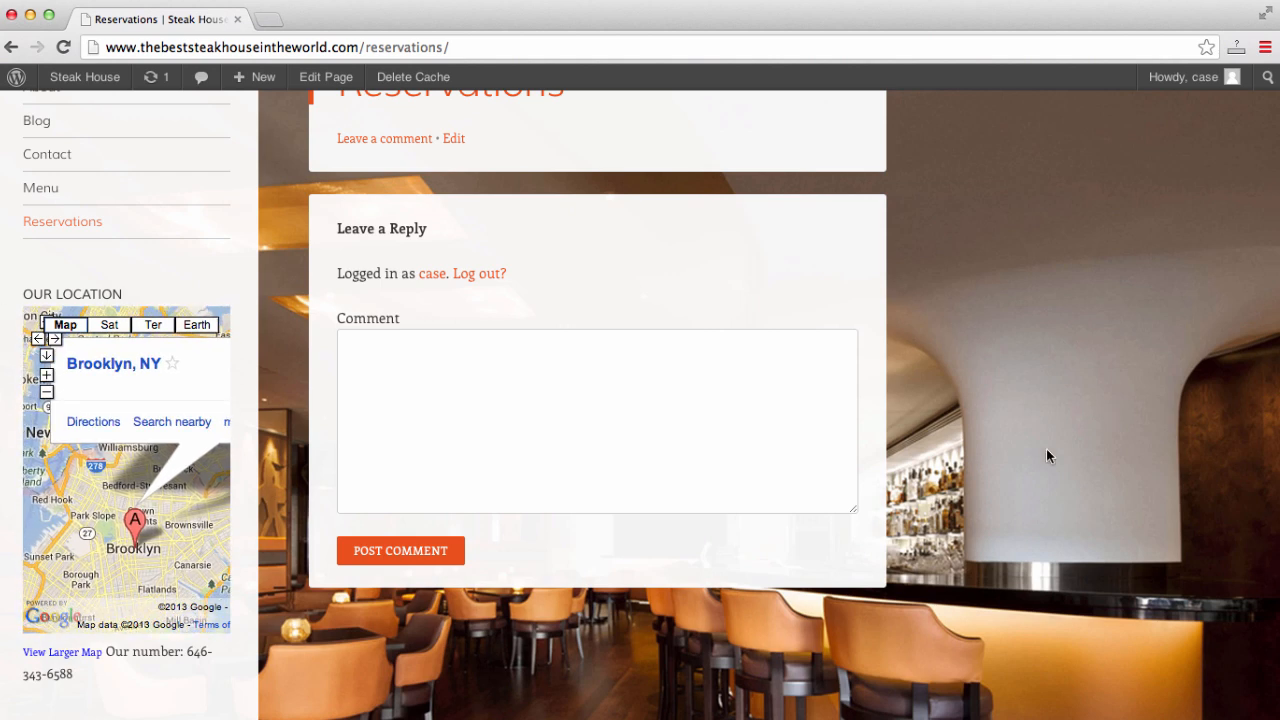
scroll(1047, 452, "down", 2)
scroll(1047, 452, "up", 5)
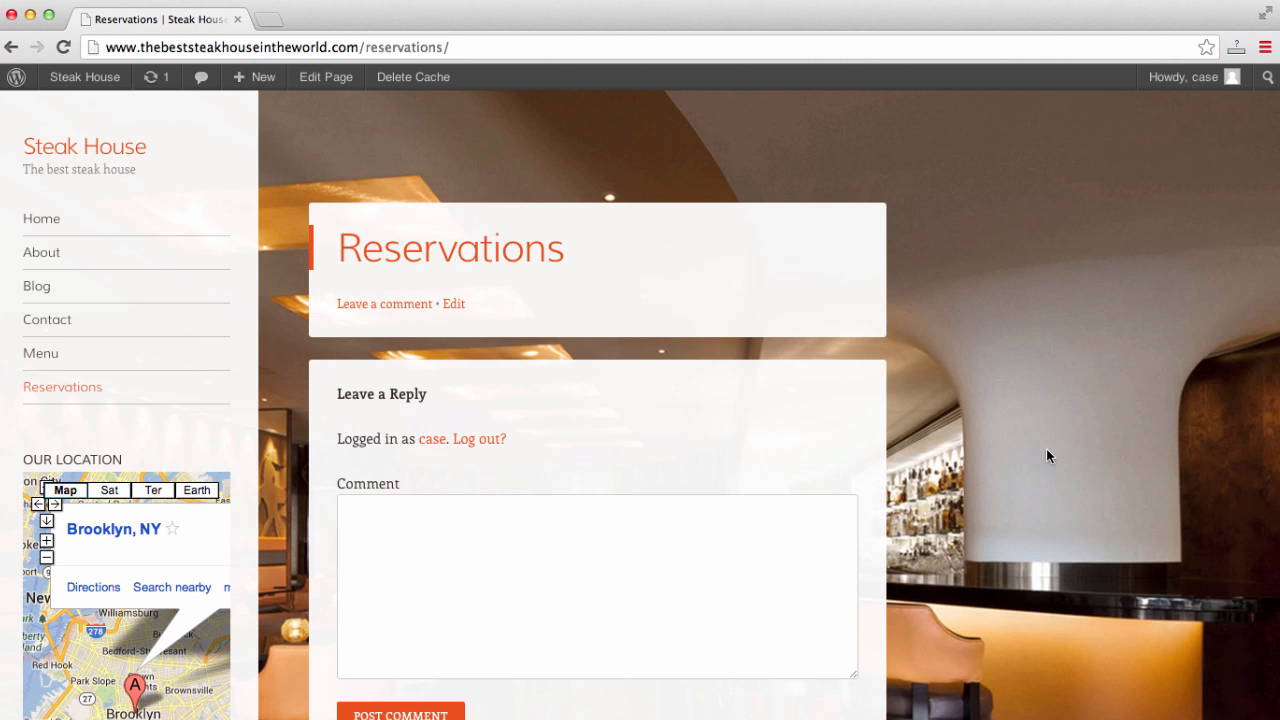
left_click(37, 219)
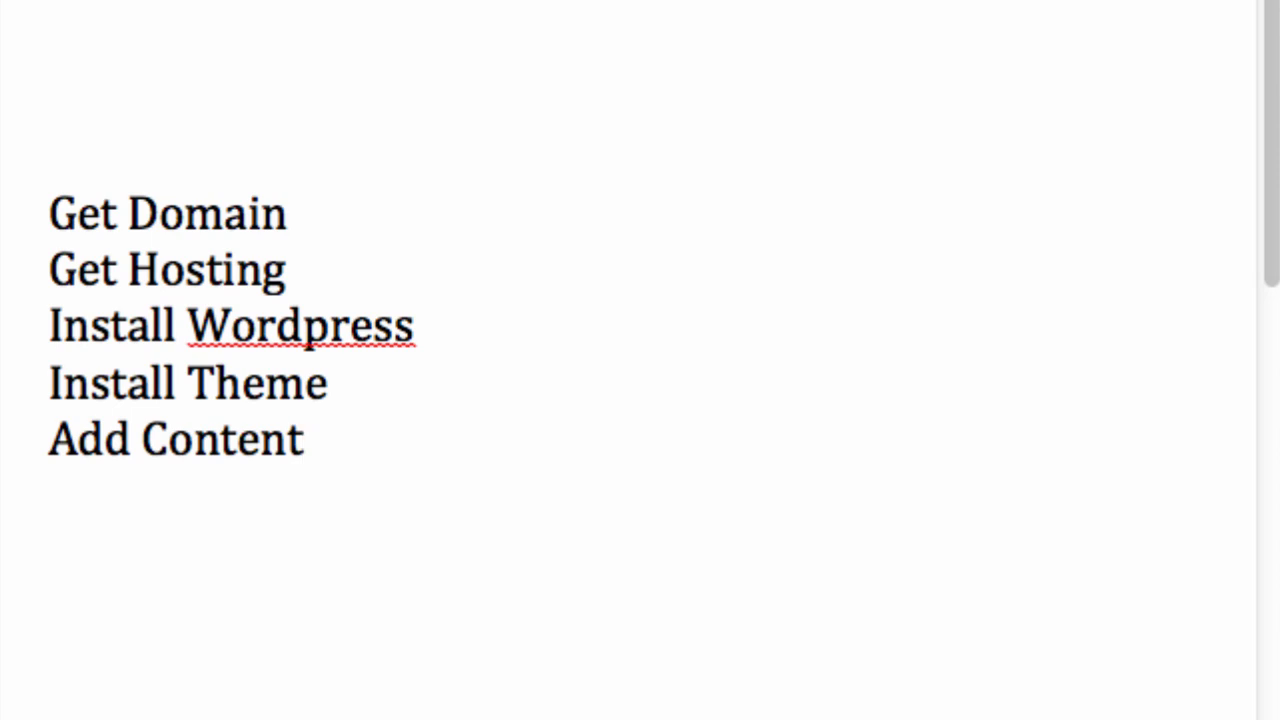
left_click(352, 194)
type("www.y")
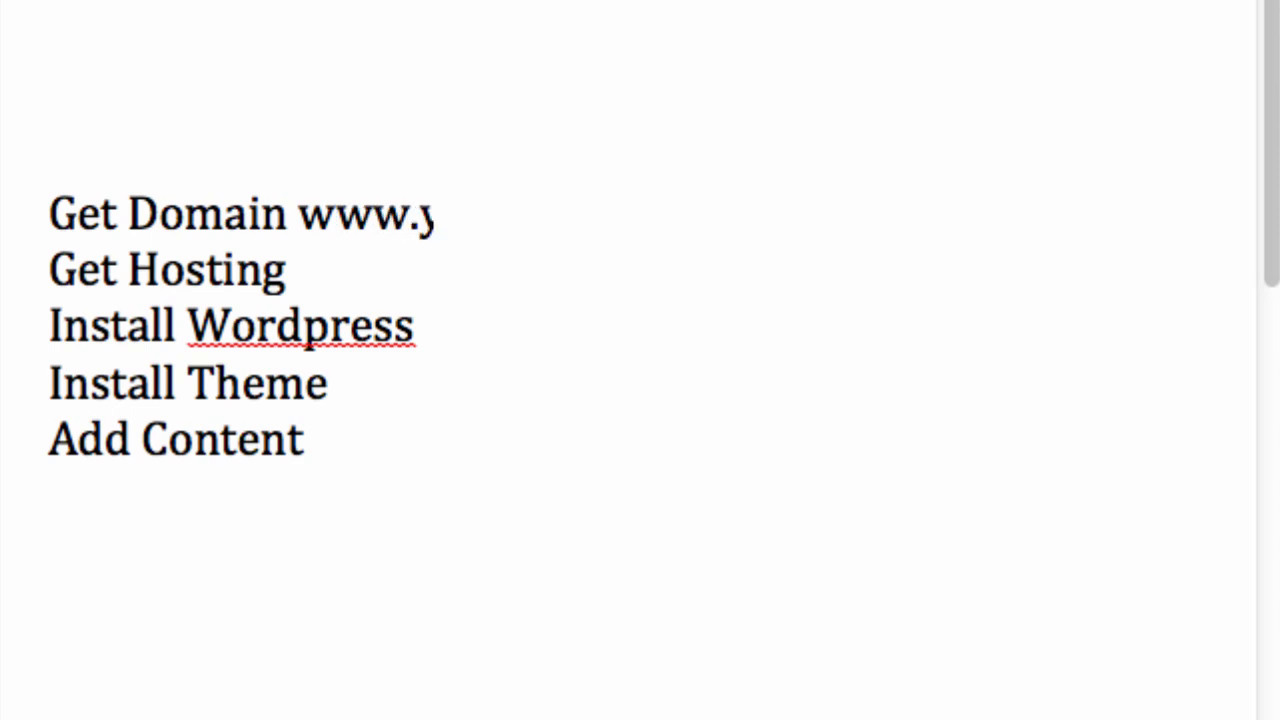
type("ourwebsit")
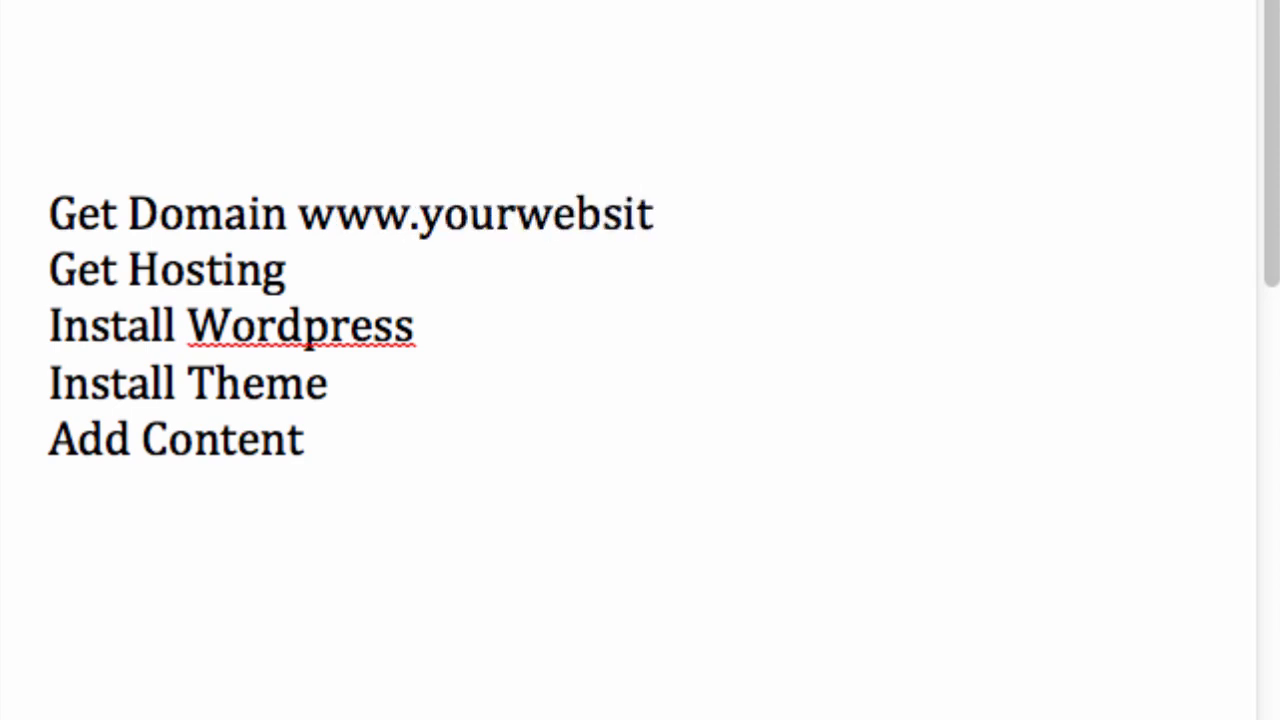
type("e.co")
key("BackSpace")
key("BackSpace")
key("BackSpace")
key("BackSpace")
key("BackSpace")
key("BackSpace")
key("BackSpace")
key("BackSpace")
key("BackSpace")
key("BackSpace")
key("BackSpace")
key("BackSpace")
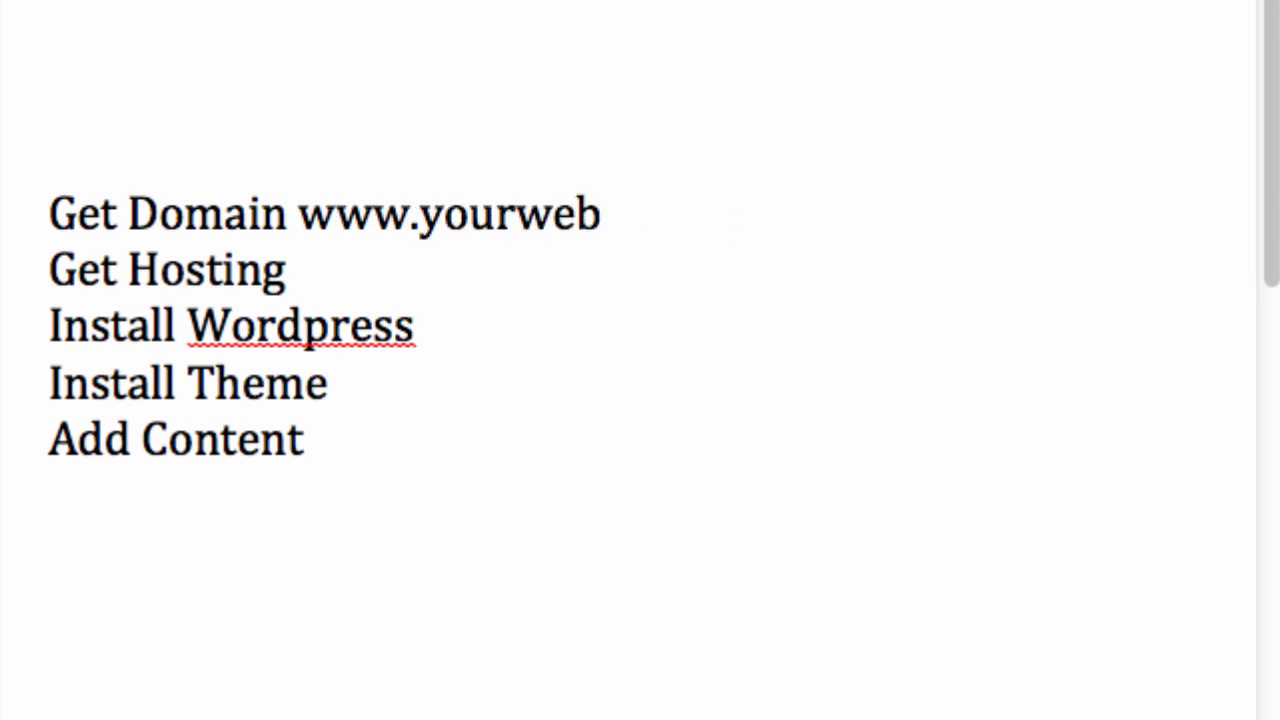
key("BackSpace")
key("BackSpace")
type("google.")
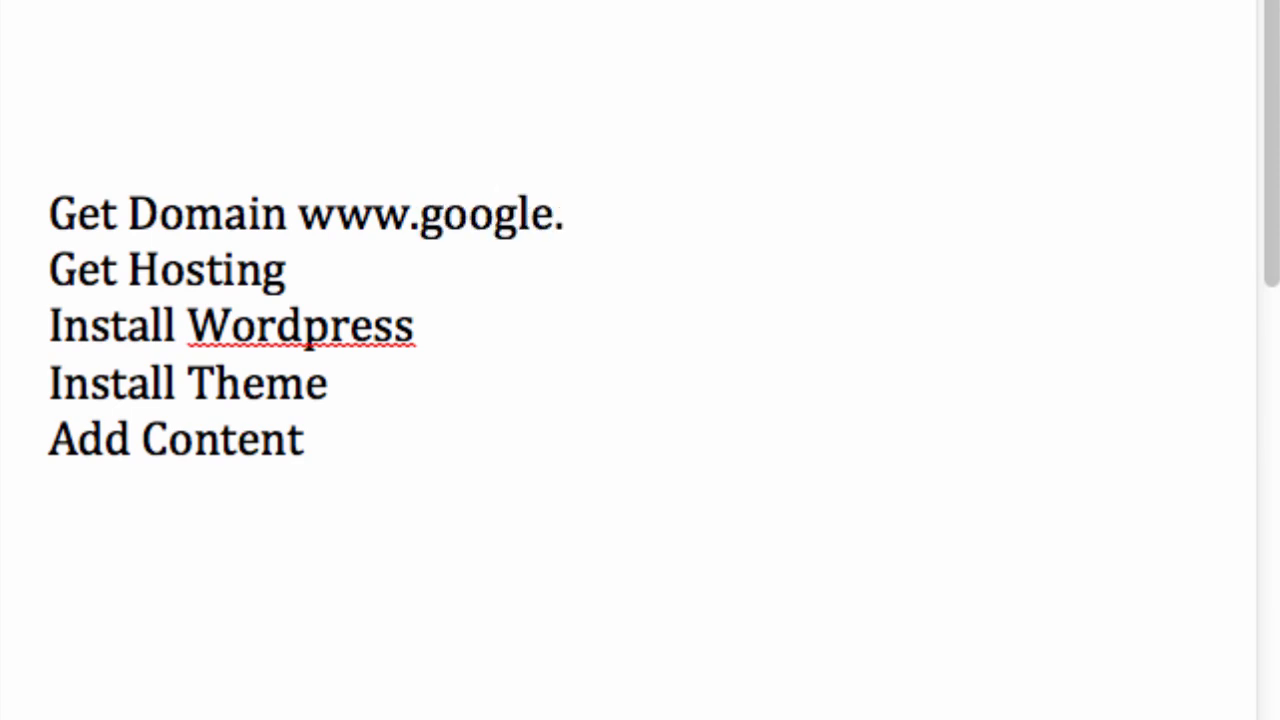
type("co")
key("BackSpace")
key("BackSpace")
key("BackSpace")
key("BackSpace")
key("BackSpace")
key("BackSpace")
key("BackSpace")
key("BackSpace")
key("BackSpace")
type("yahoo.co")
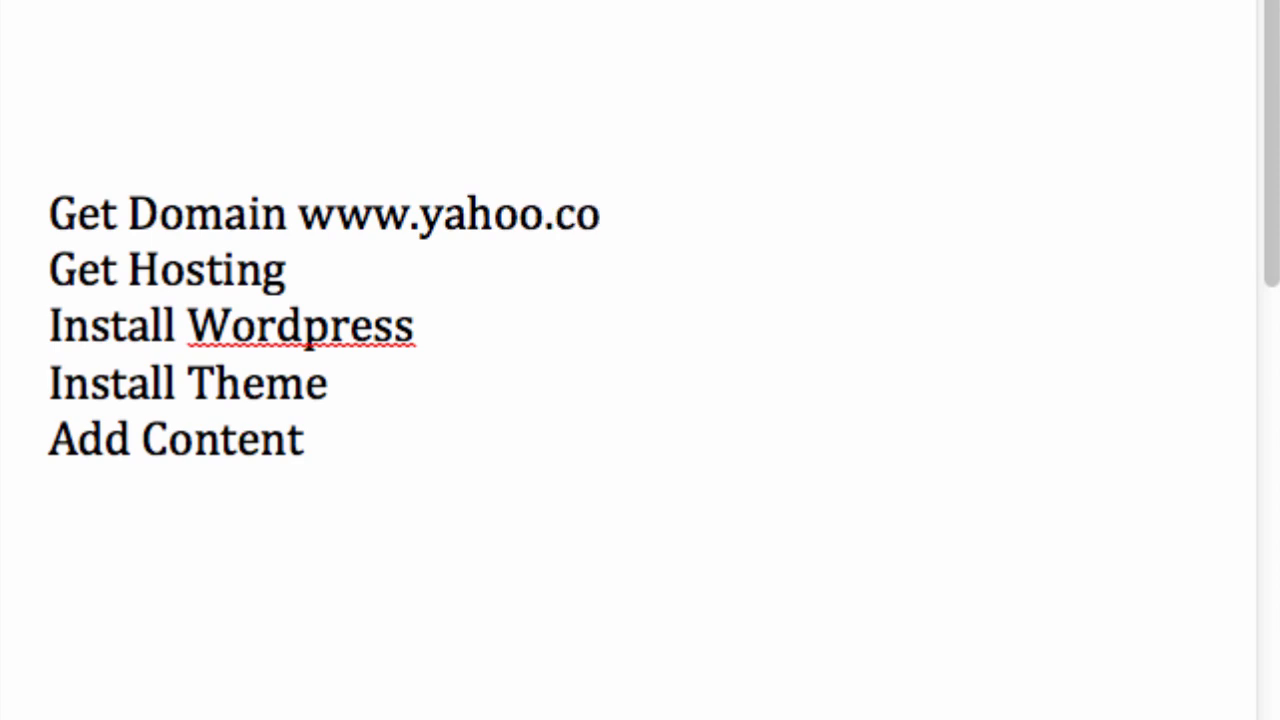
key("BackSpace")
key("BackSpace")
key("BackSpace")
key("BackSpace")
key("BackSpace")
key("BackSpace")
key("BackSpace")
type("ou")
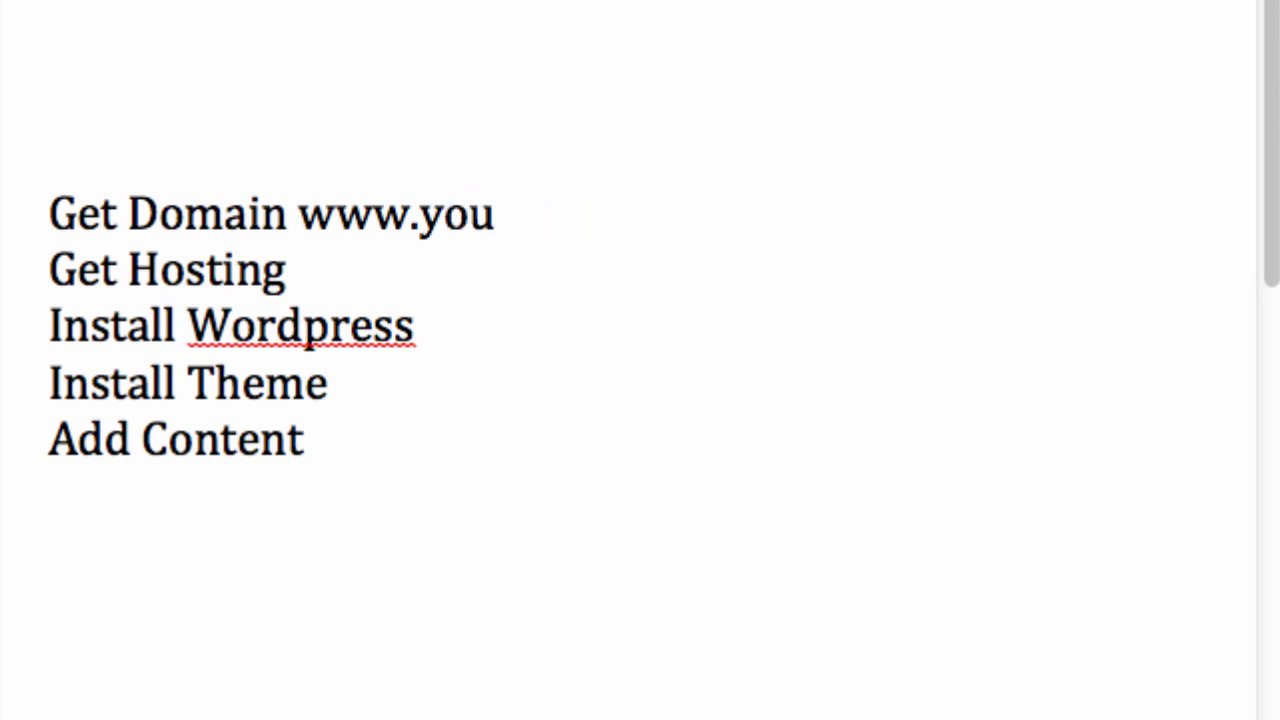
type("rwebsite.net")
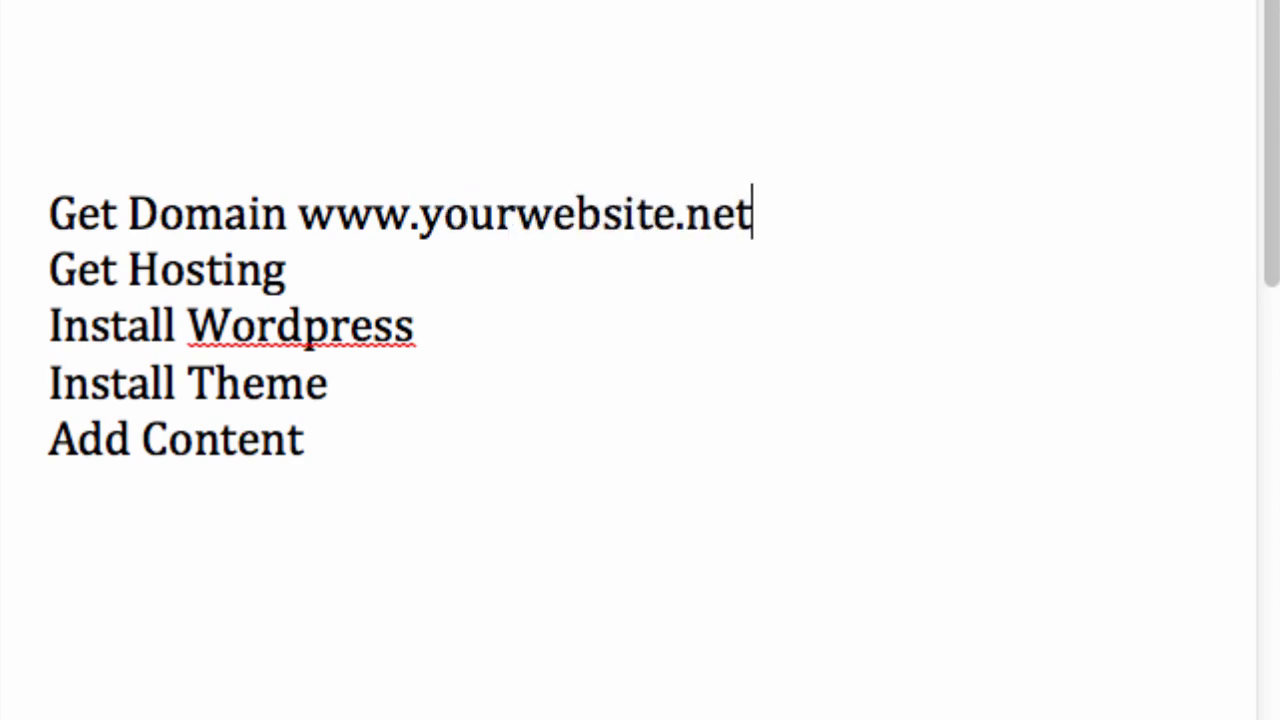
key("BackSpace")
key("BackSpace")
key("BackSpace")
type("co.uk")
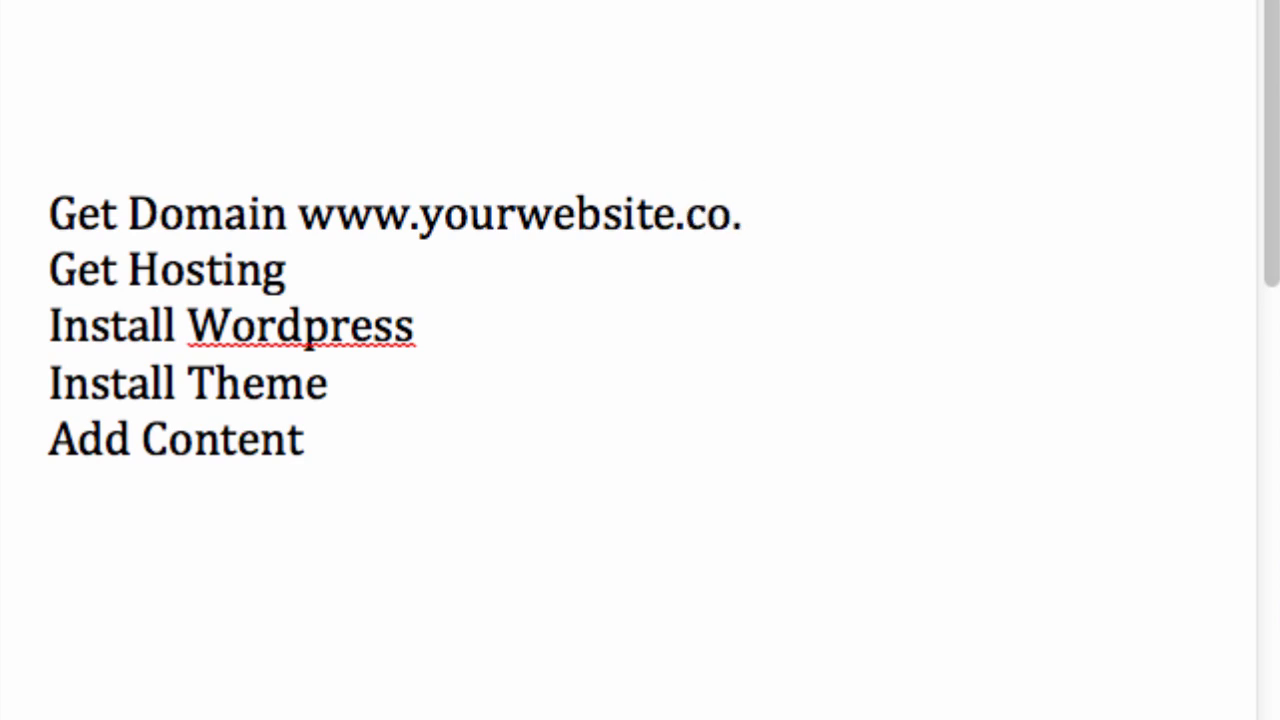
key("BackSpace")
key("BackSpace")
key("BackSpace")
key("BackSpace")
key("BackSpace")
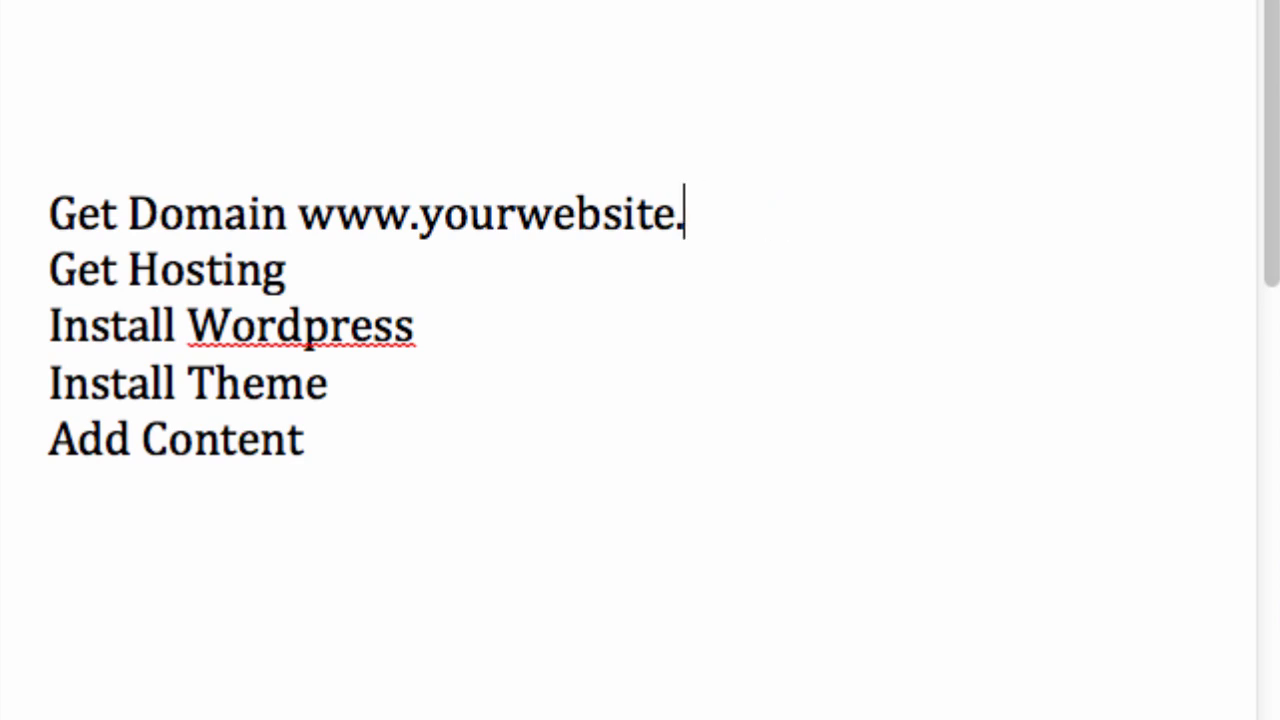
type("org.")
key("BackSpace")
key("BackSpace")
key("BackSpace")
key("BackSpace")
type("com")
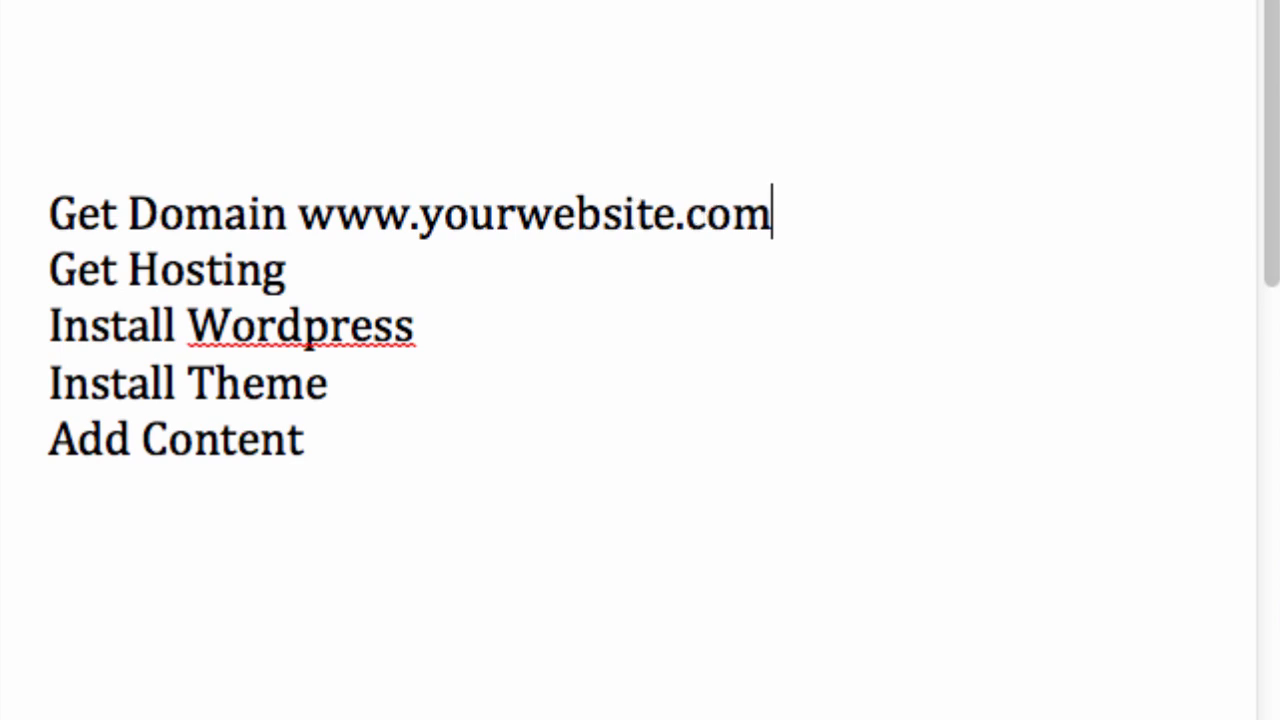
- Insert ' - ' separators after 'Domain' and at the end of 'Get Hosting'
left_click(754, 251)
left_click(282, 212)
type("-")
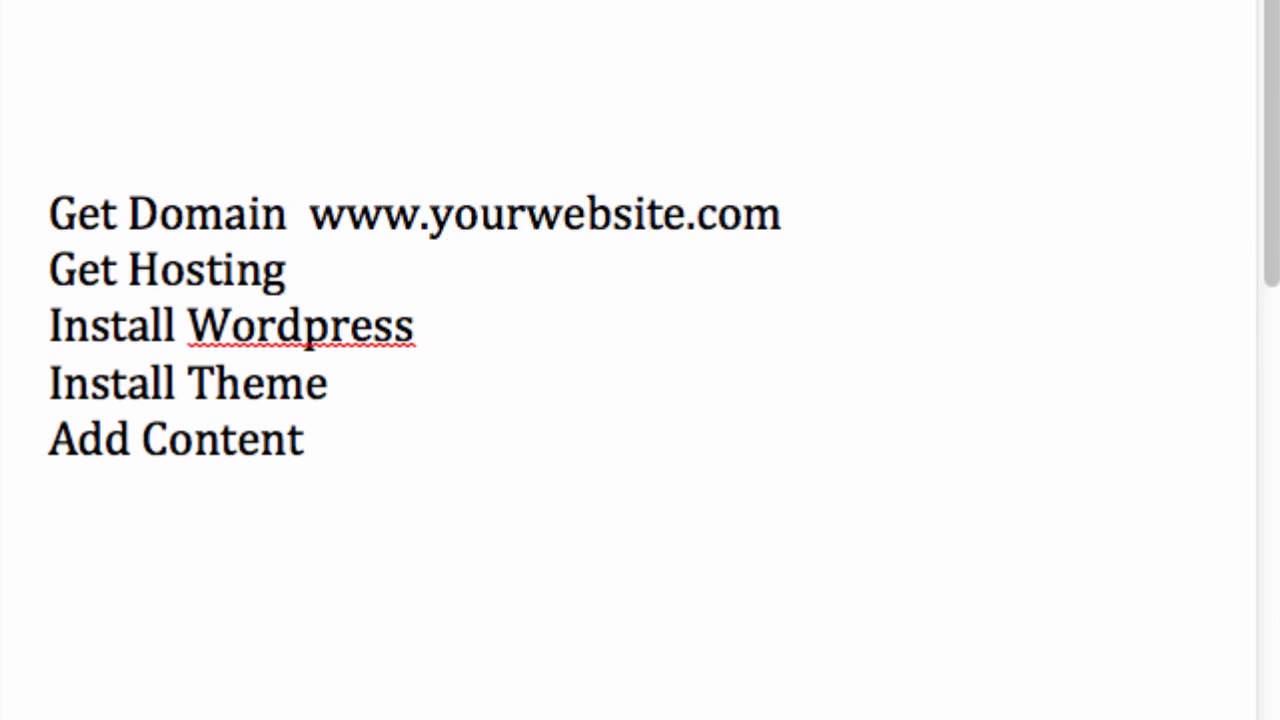
left_click(295, 280)
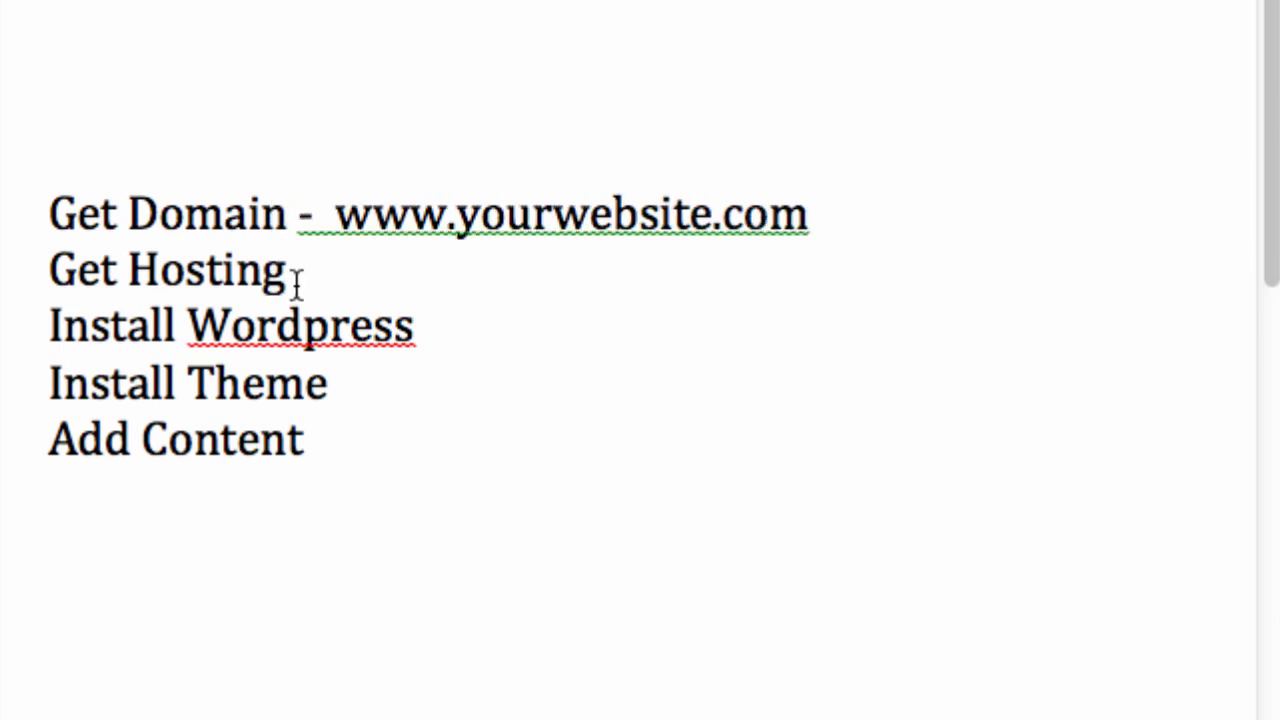
type("-")
- Place the cursor at the end of the Install Wordpress line
left_click(538, 326)
- Add ' - ' after Install Wordpress and erase the stray typed letters
type("- kddd")
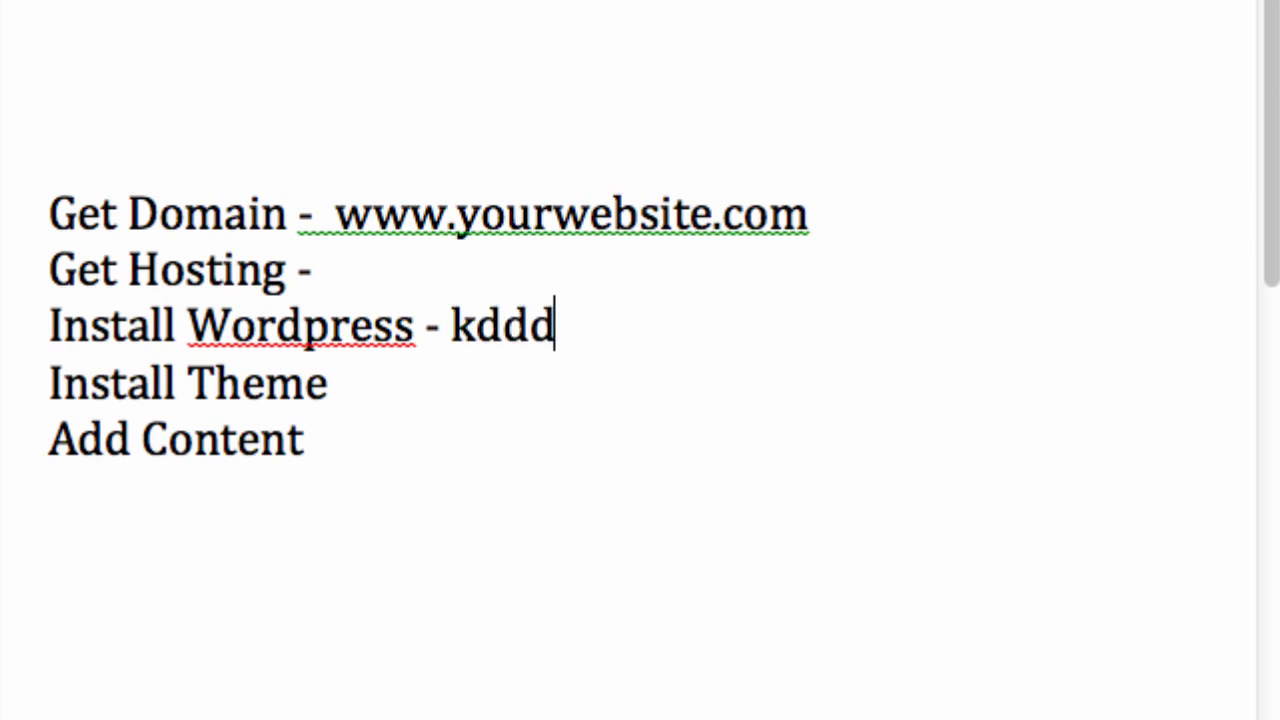
type("awefiofwf")
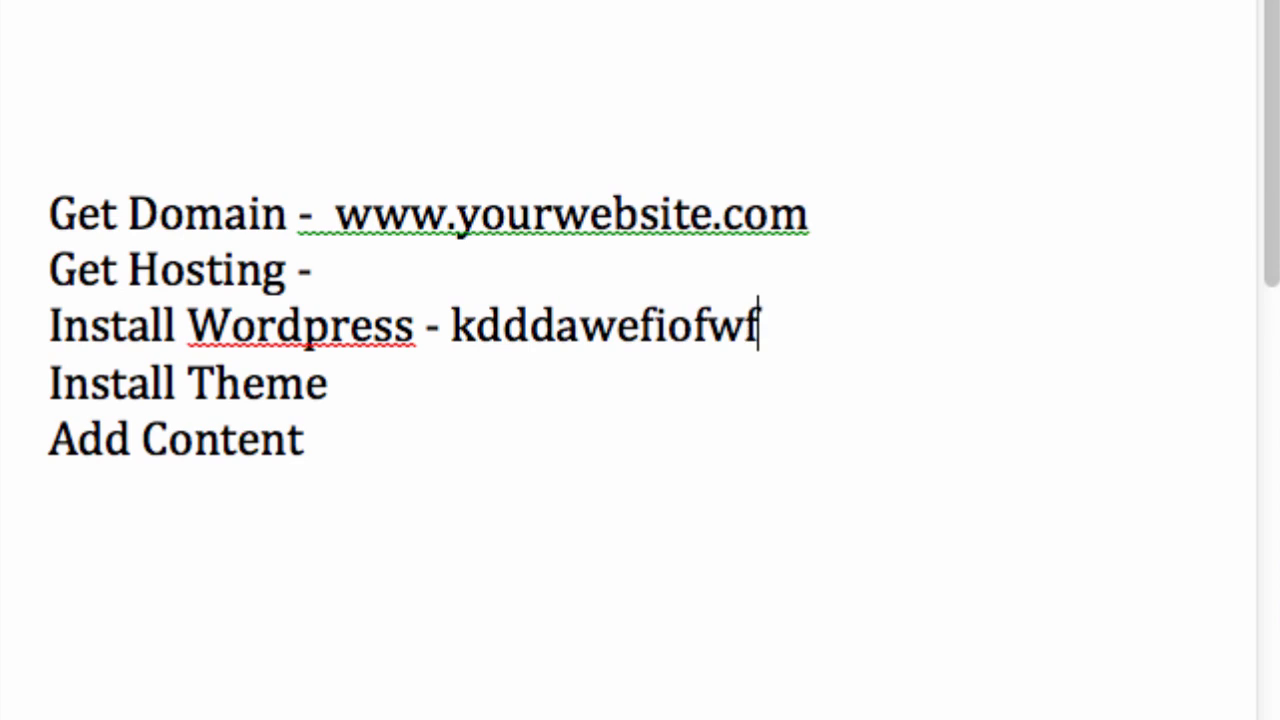
key("BackSpace")
key("BackSpace")
key("BackSpace")
key("BackSpace")
key("BackSpace")
key("BackSpace")
key("BackSpace")
key("BackSpace")
key("BackSpace")
key("BackSpace")
key("BackSpace")
key("BackSpace")
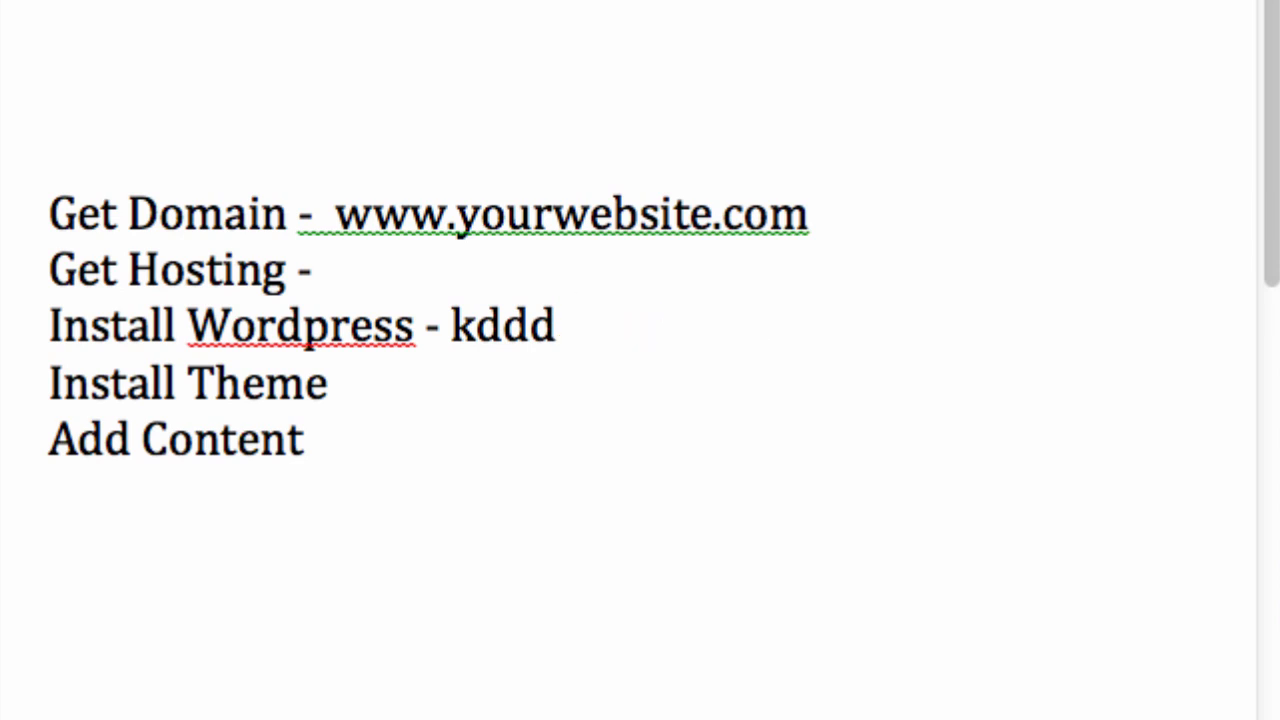
key("BackSpace")
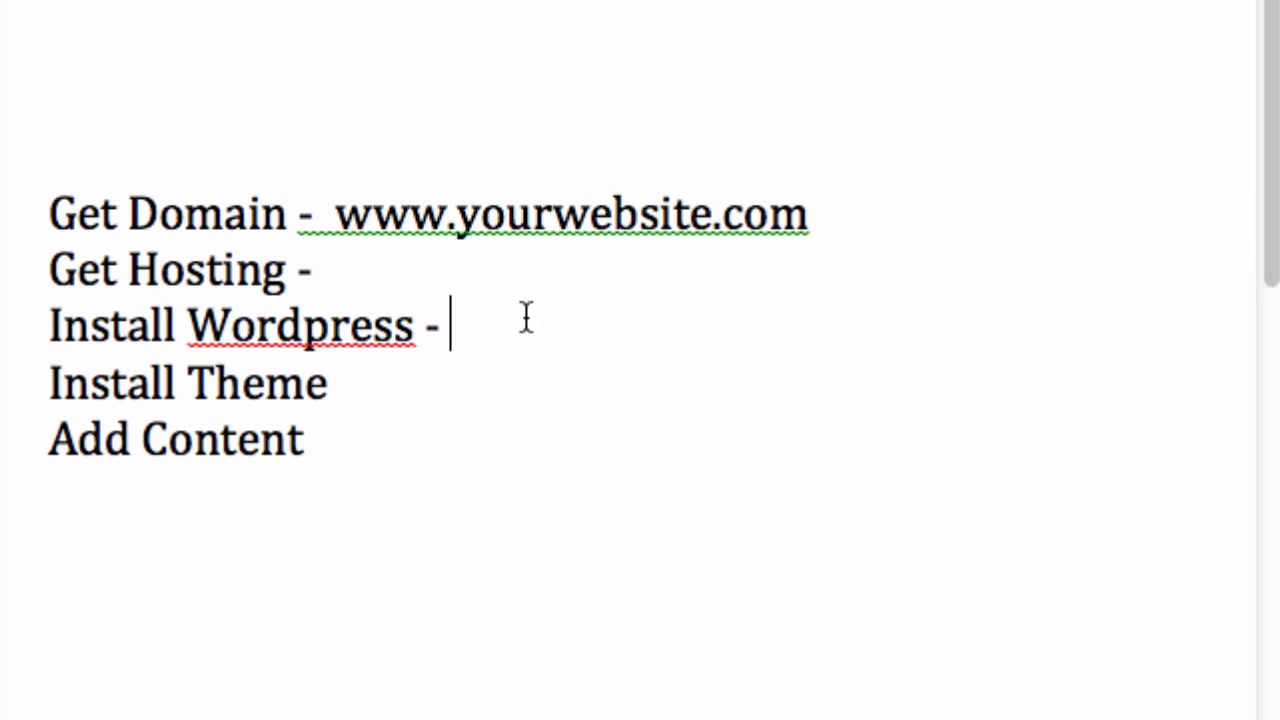
- Append ' - FREE' to Install Theme and a dash to Add Content
key("Down")
type("-")
type("F")
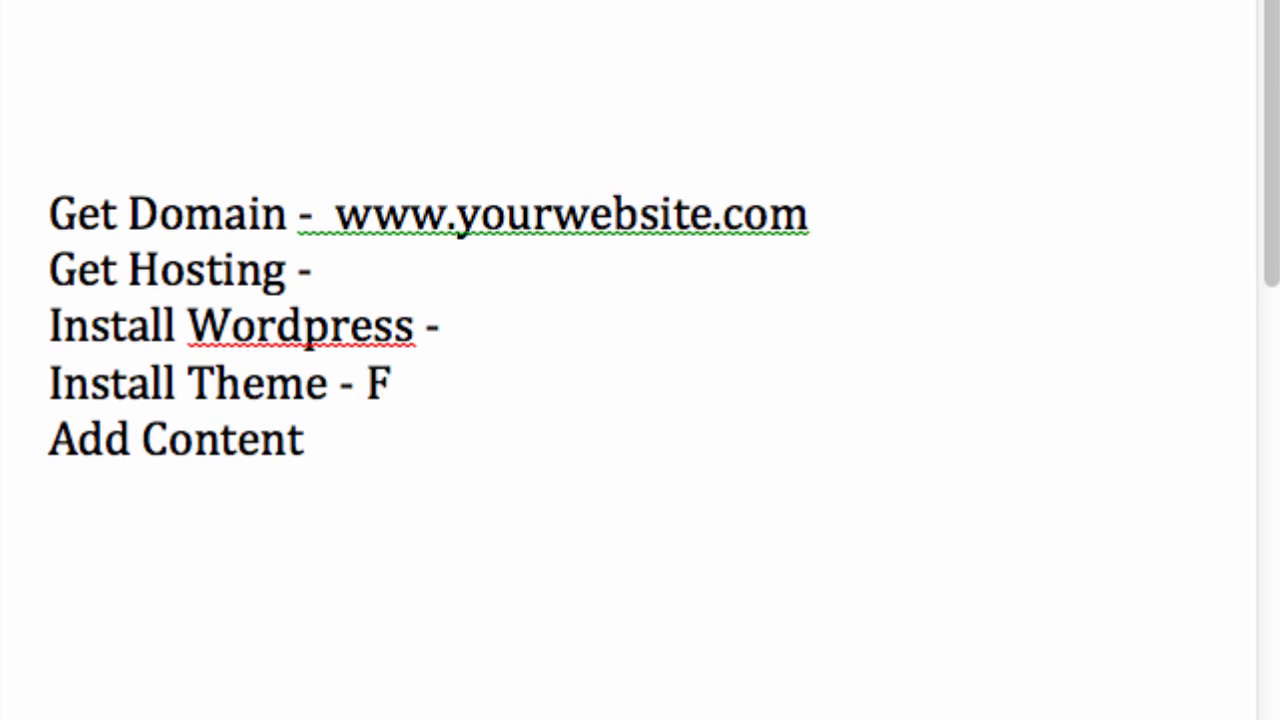
type("REE")
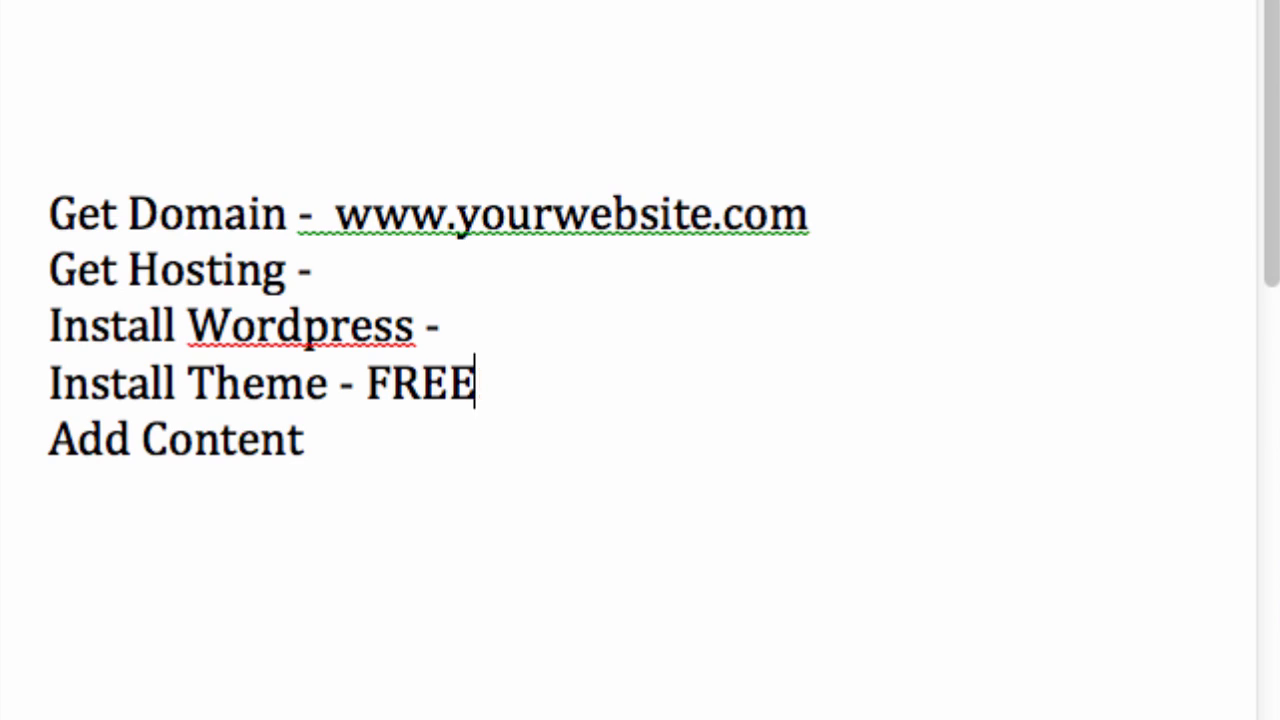
left_click(514, 452)
type("-")
- Switch to hostgator.com in Chrome and open the Web Hosting plans page
left_click(410, 285)
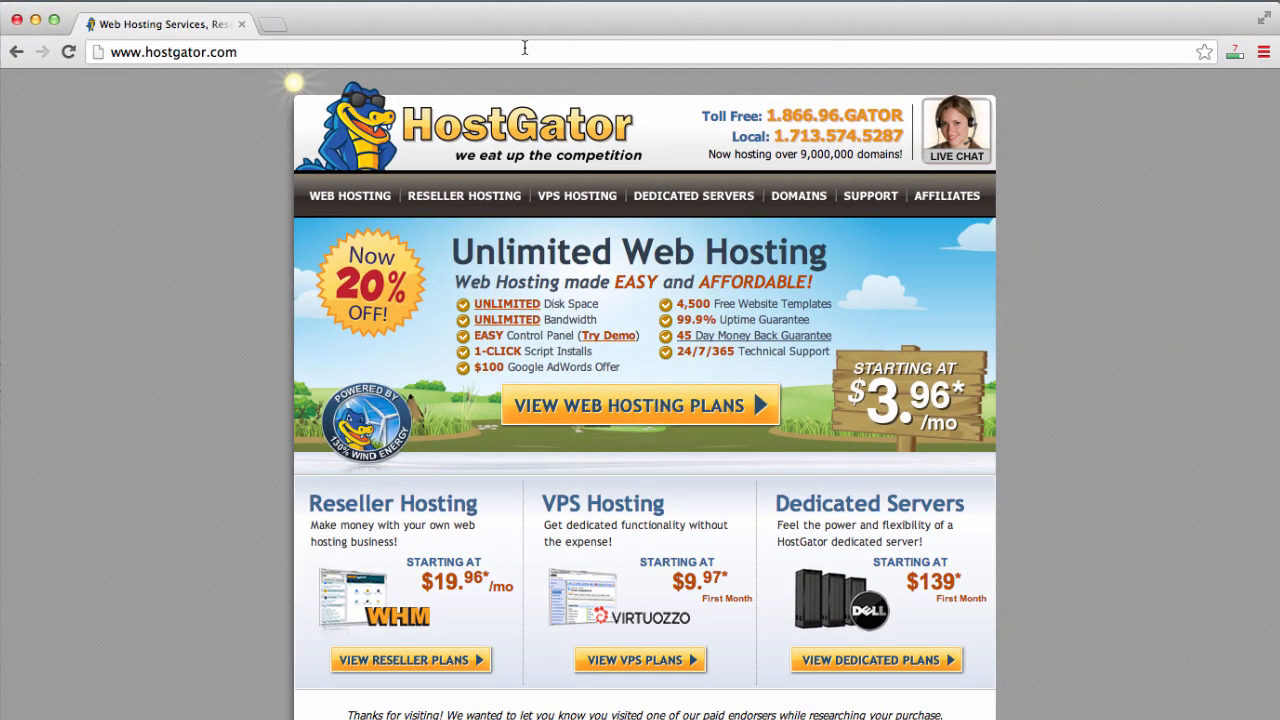
left_click(524, 47)
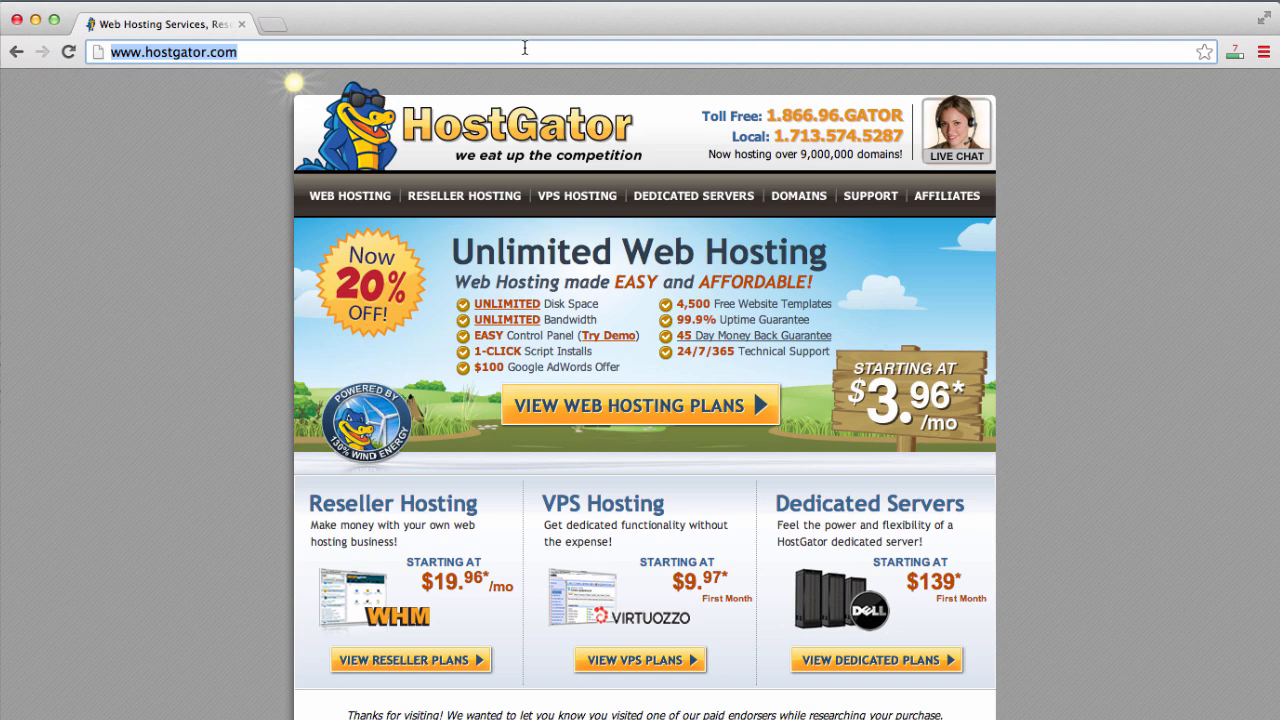
left_click(156, 298)
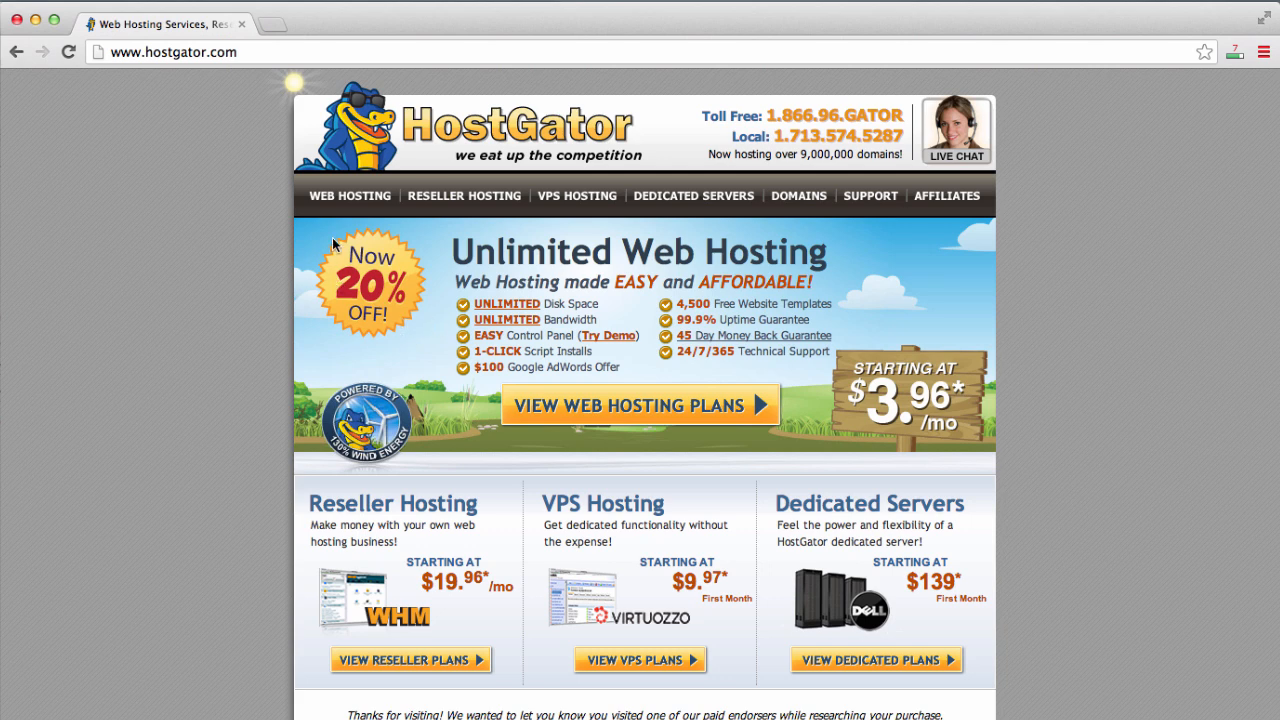
left_click(345, 205)
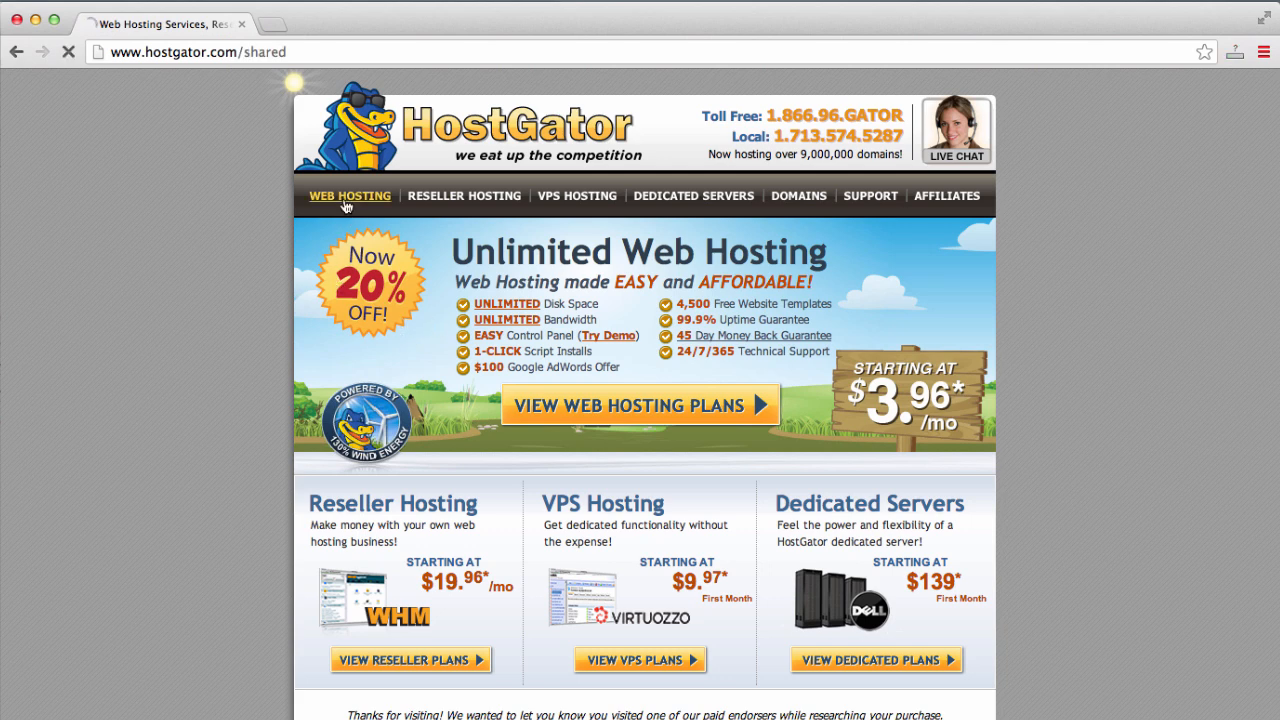
scroll(282, 445, "down", 2)
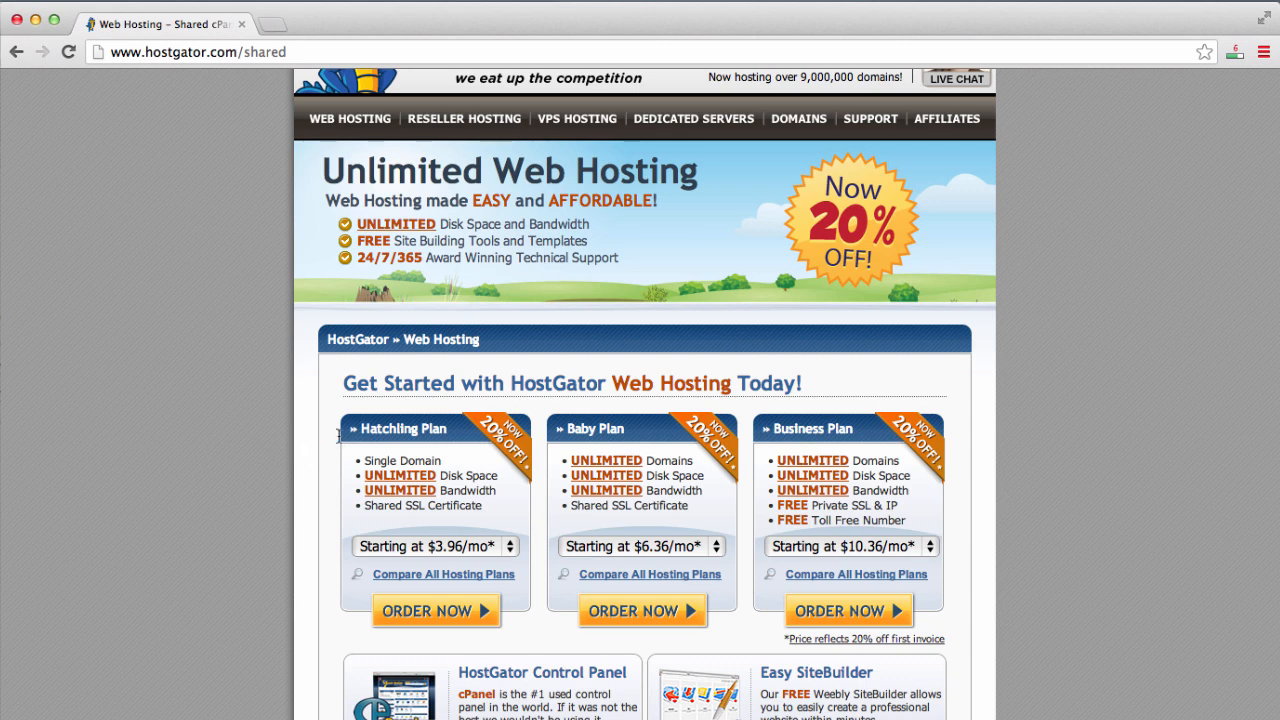
- Highlight the Hatchling, Business and Baby plan names to compare them
left_click_drag(356, 428, 441, 428)
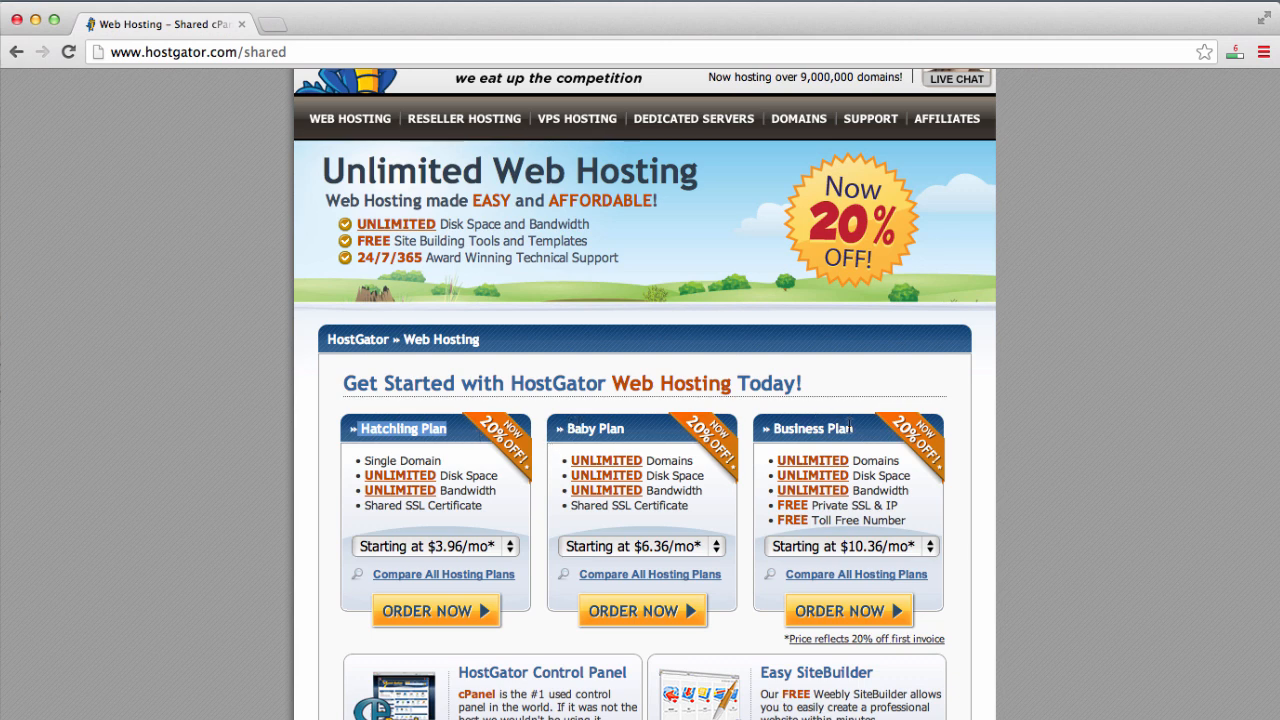
left_click_drag(850, 426, 798, 427)
left_click(626, 424)
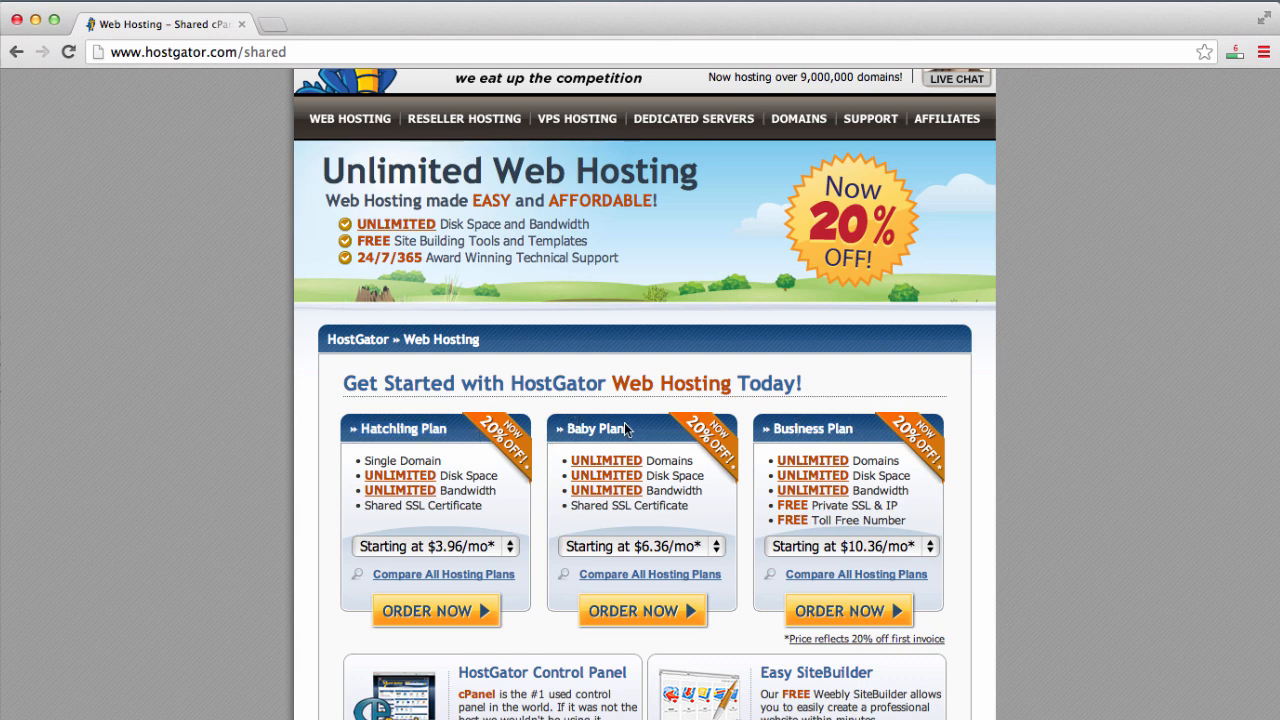
left_click_drag(626, 424, 560, 417)
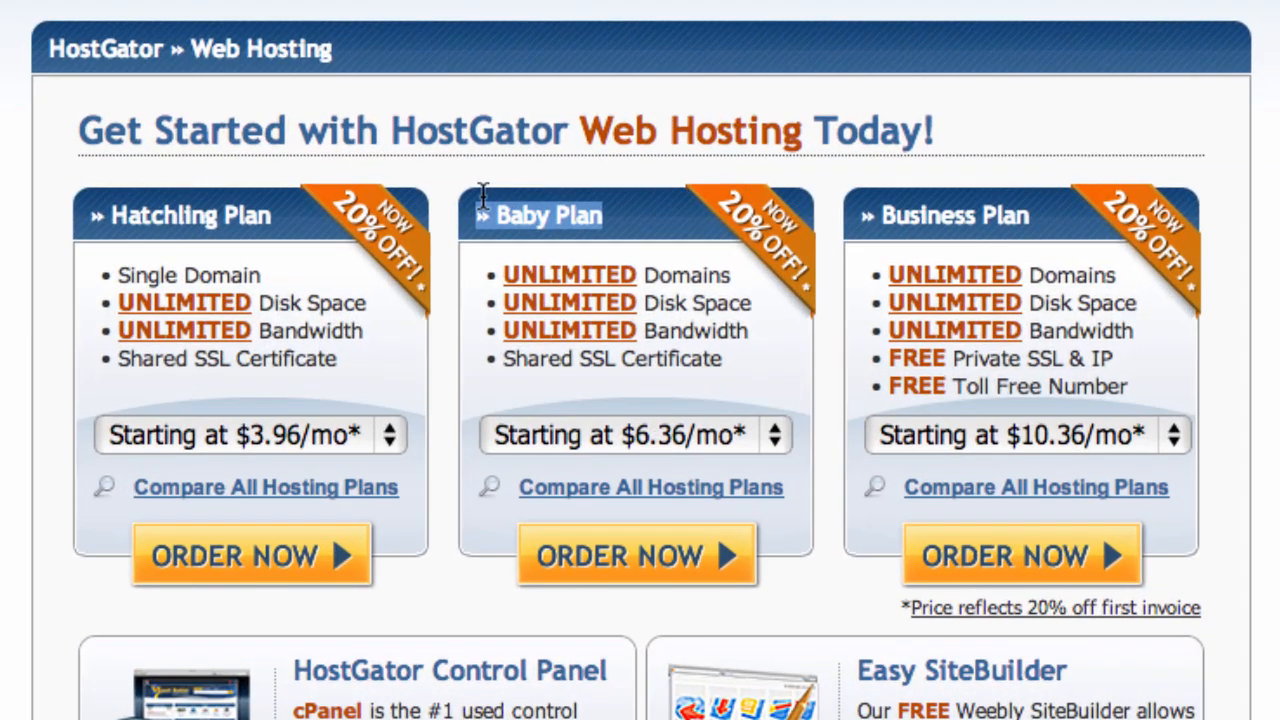
left_click_drag(483, 195, 504, 202)
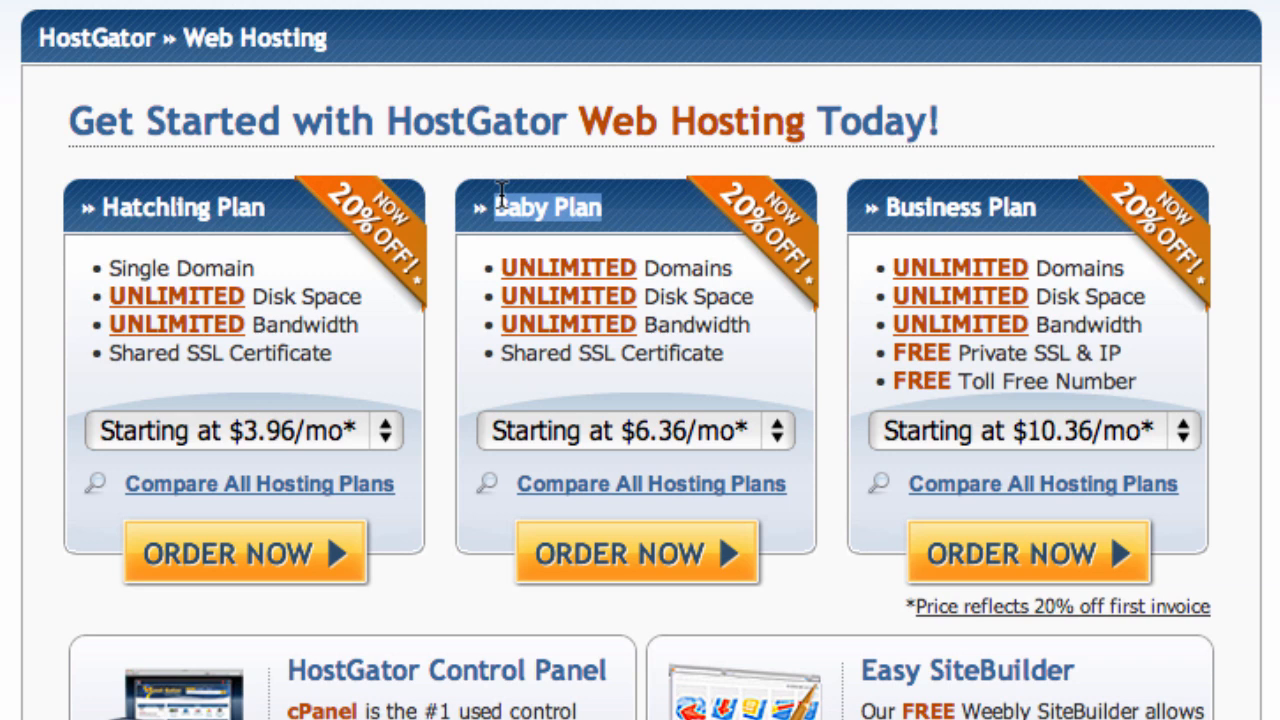
- Set the Baby Plan billing term to Monthly - $7.96/mo
left_click(699, 272)
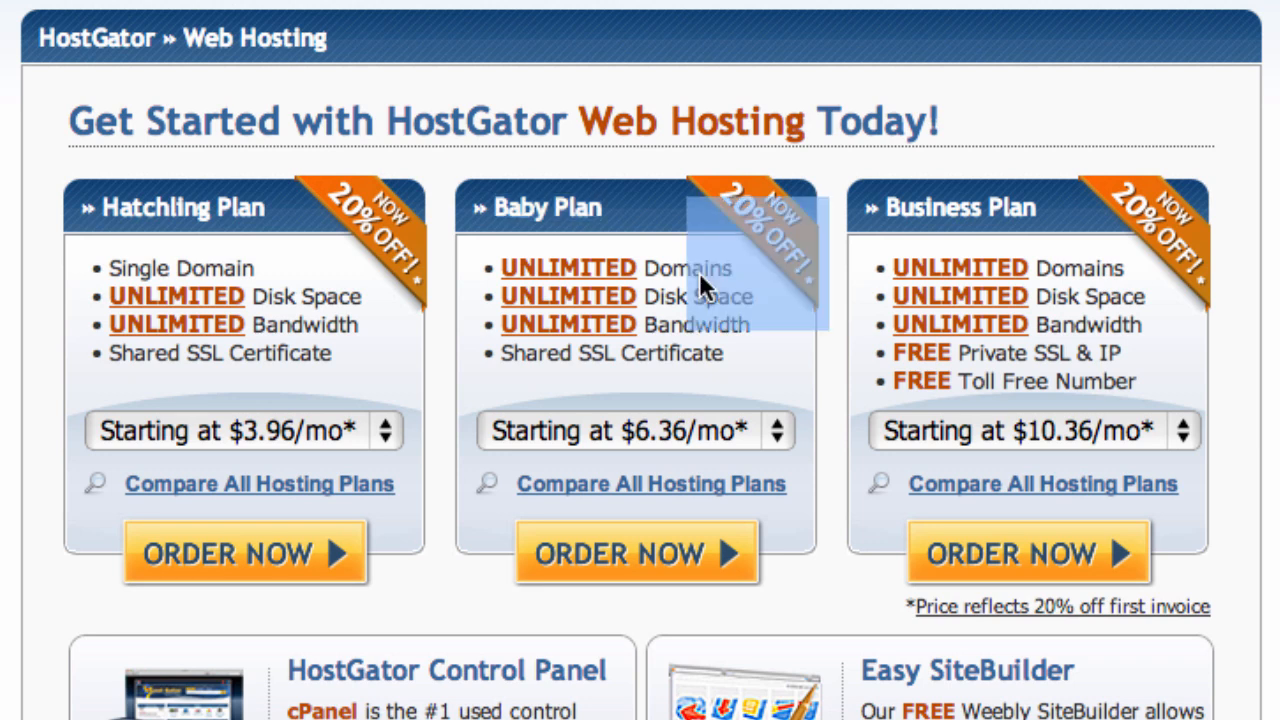
left_click(775, 437)
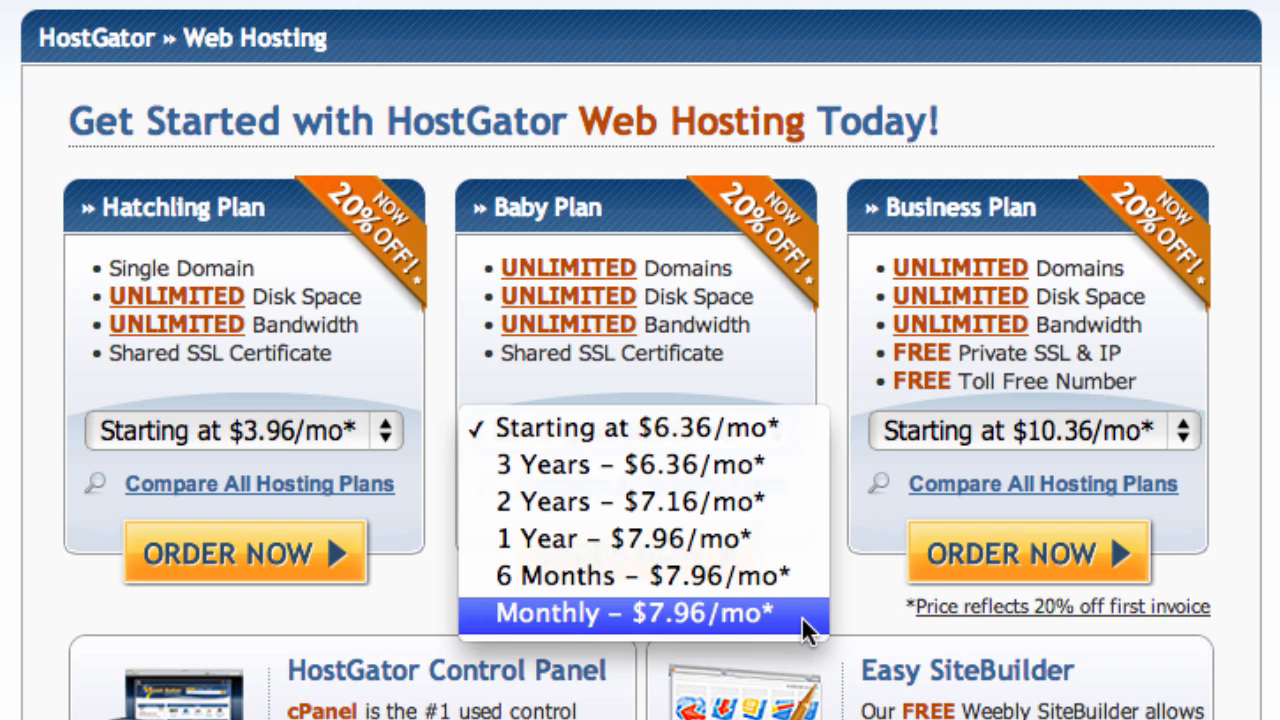
left_click(740, 611)
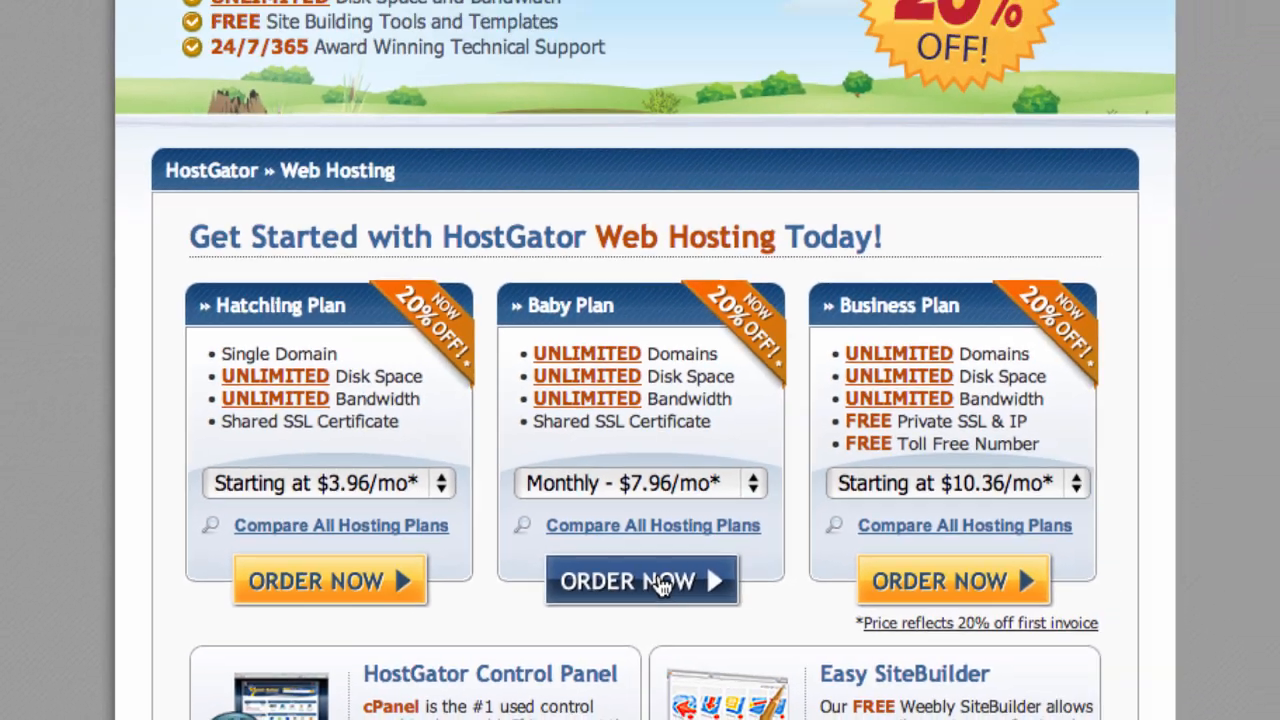
- Order the Baby Plan and keep 'Register a new domain' selected in the Order Wizard
left_click(662, 558)
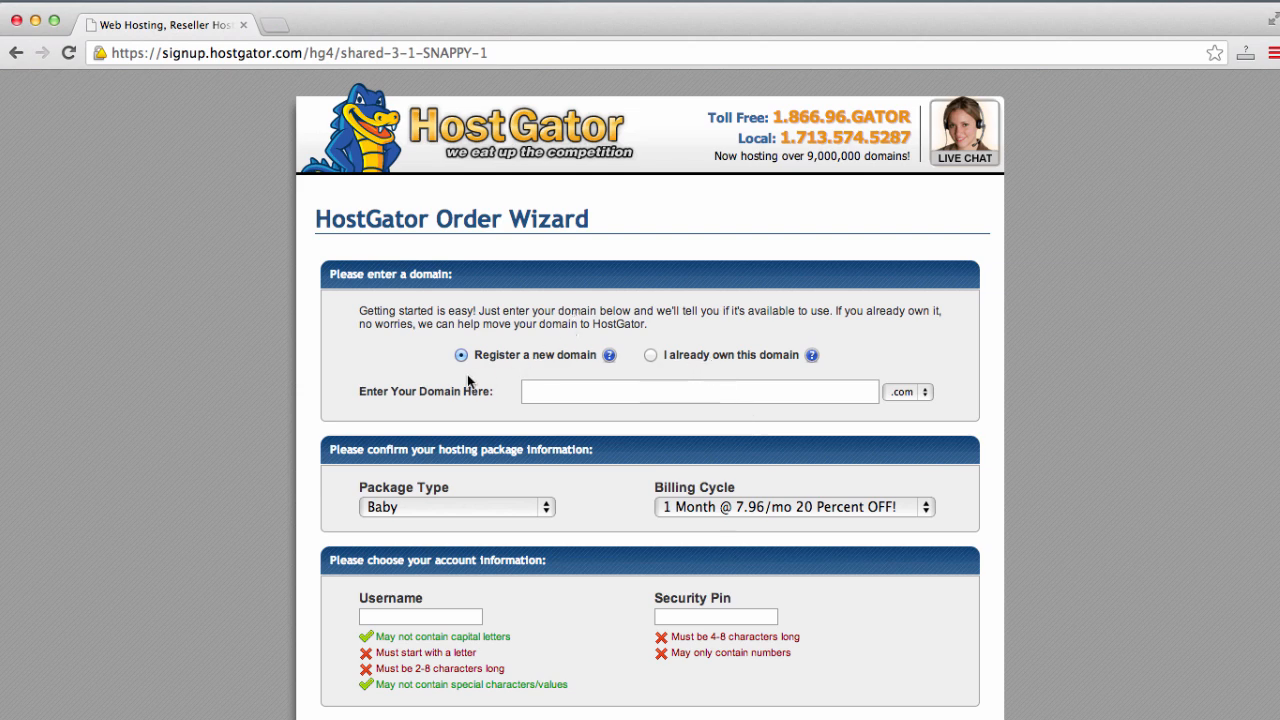
left_click(650, 356)
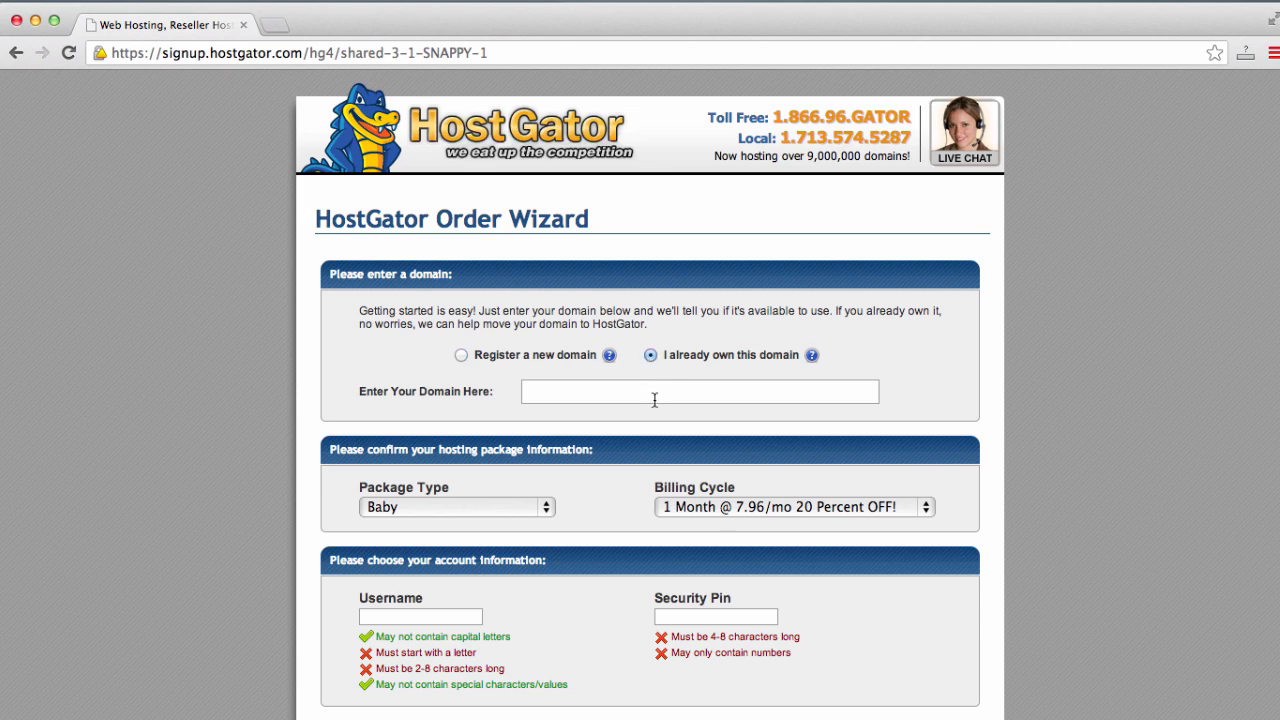
left_click(655, 400)
left_click(462, 356)
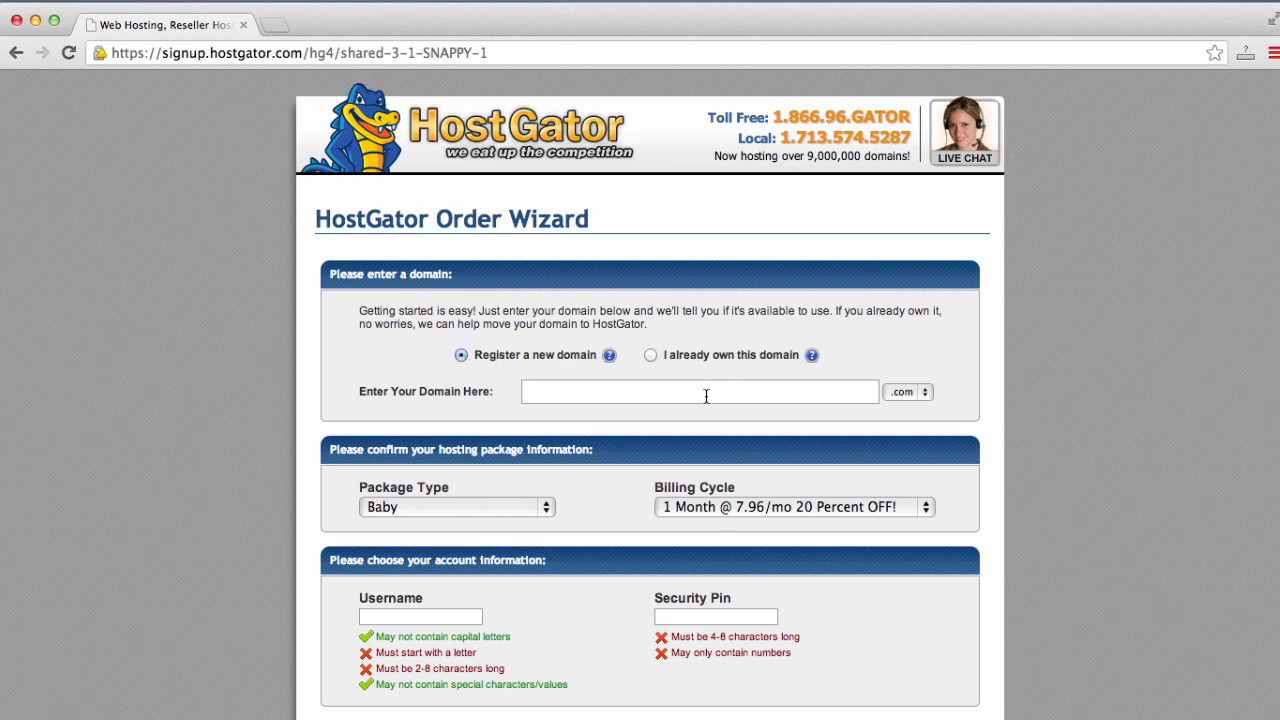
- Enter the domain thebeststeakhouseintheworld with the .com extension
type("thebeststeakhouse")
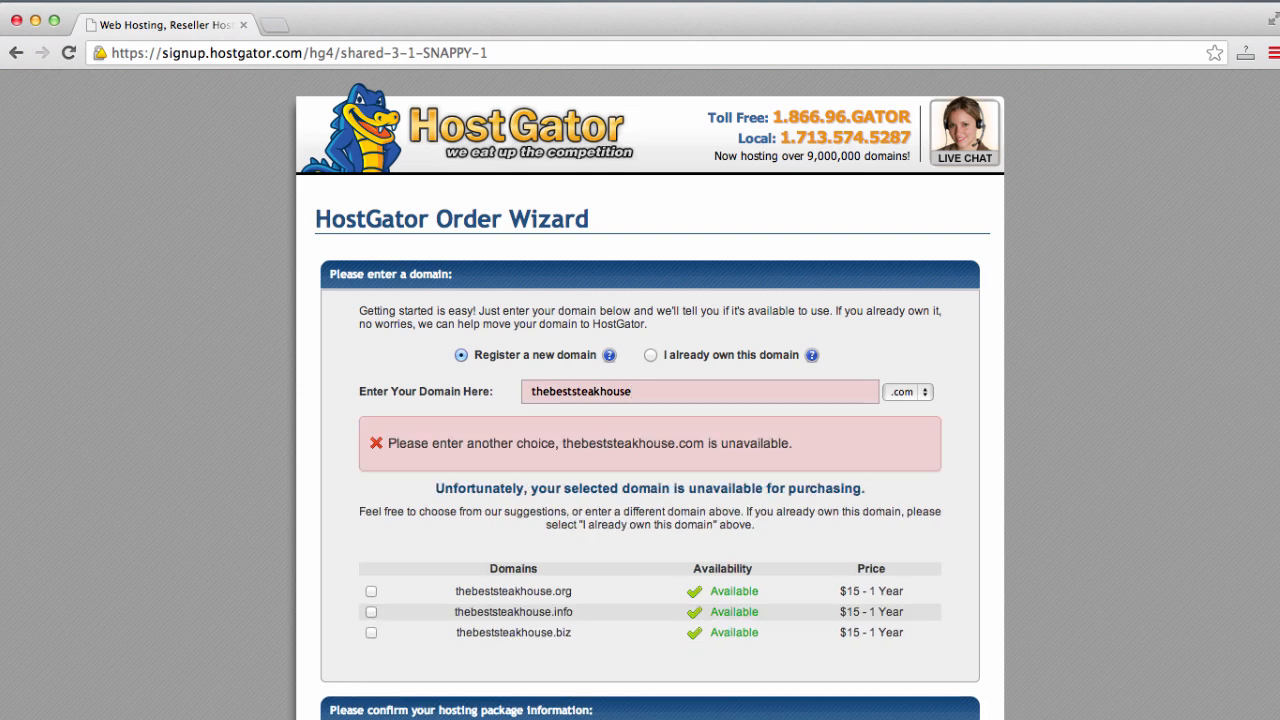
type("intheworld")
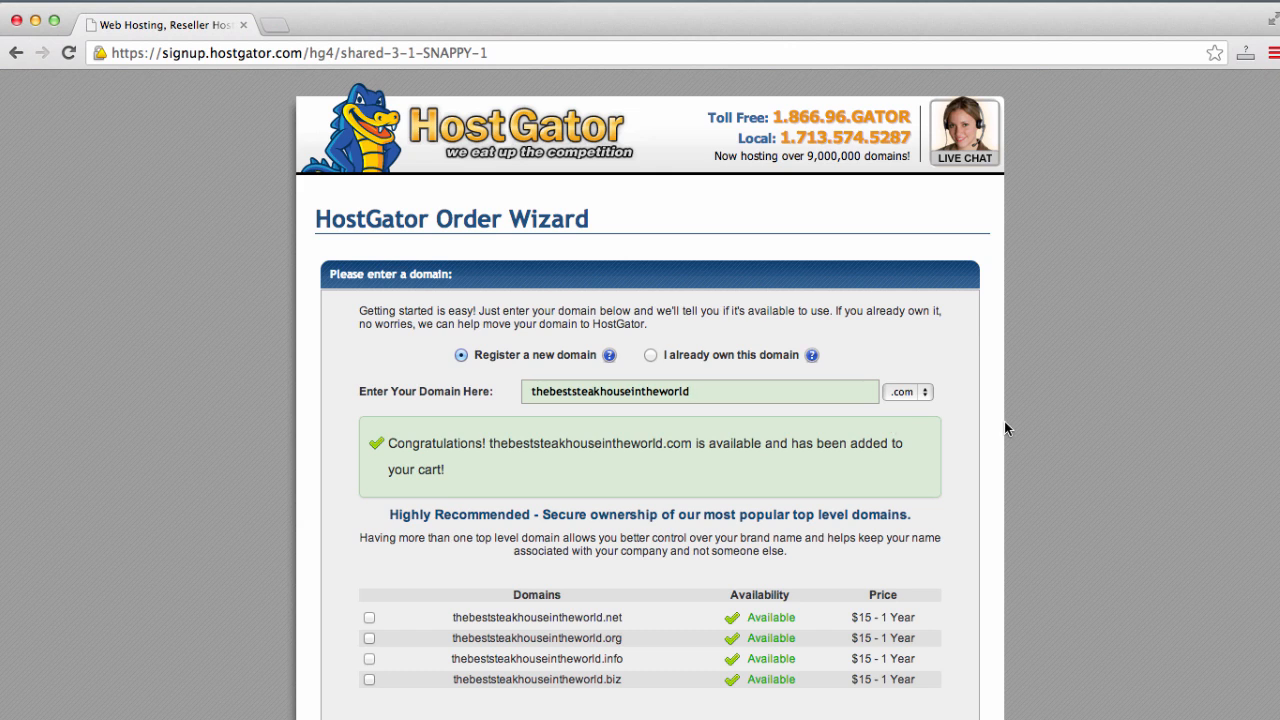
scroll(1007, 440, "down", 1)
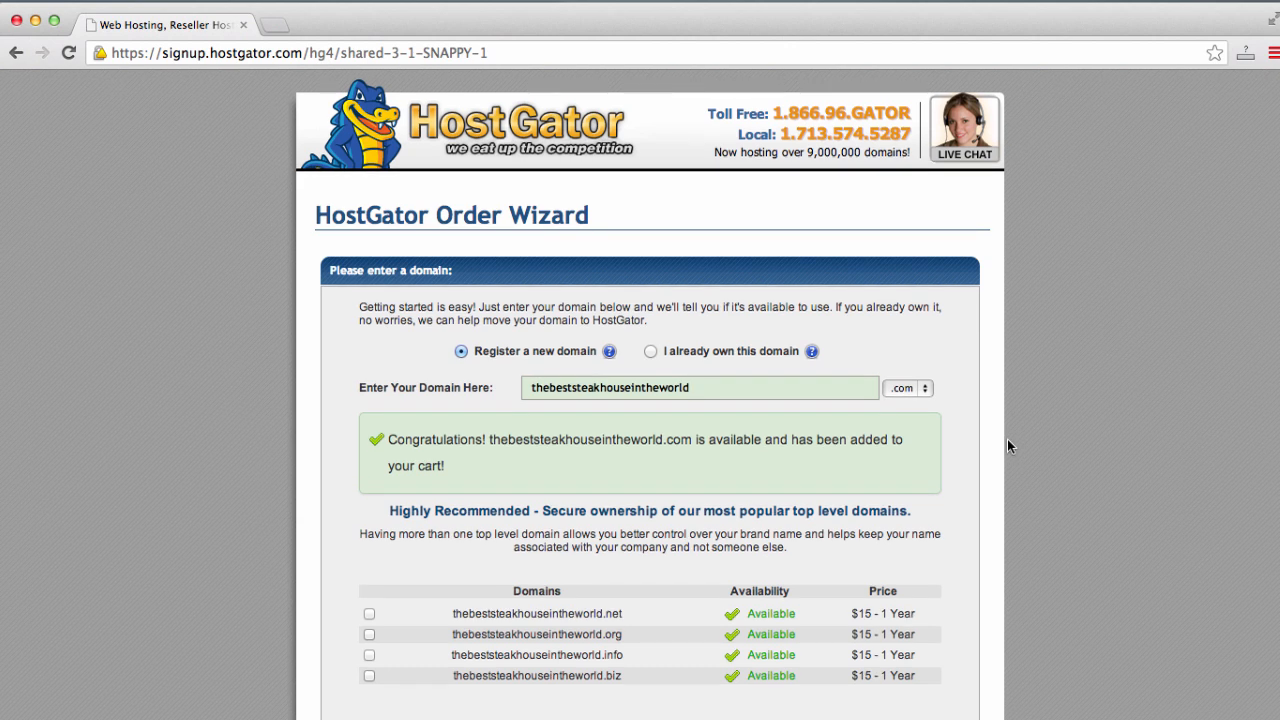
left_click(918, 390)
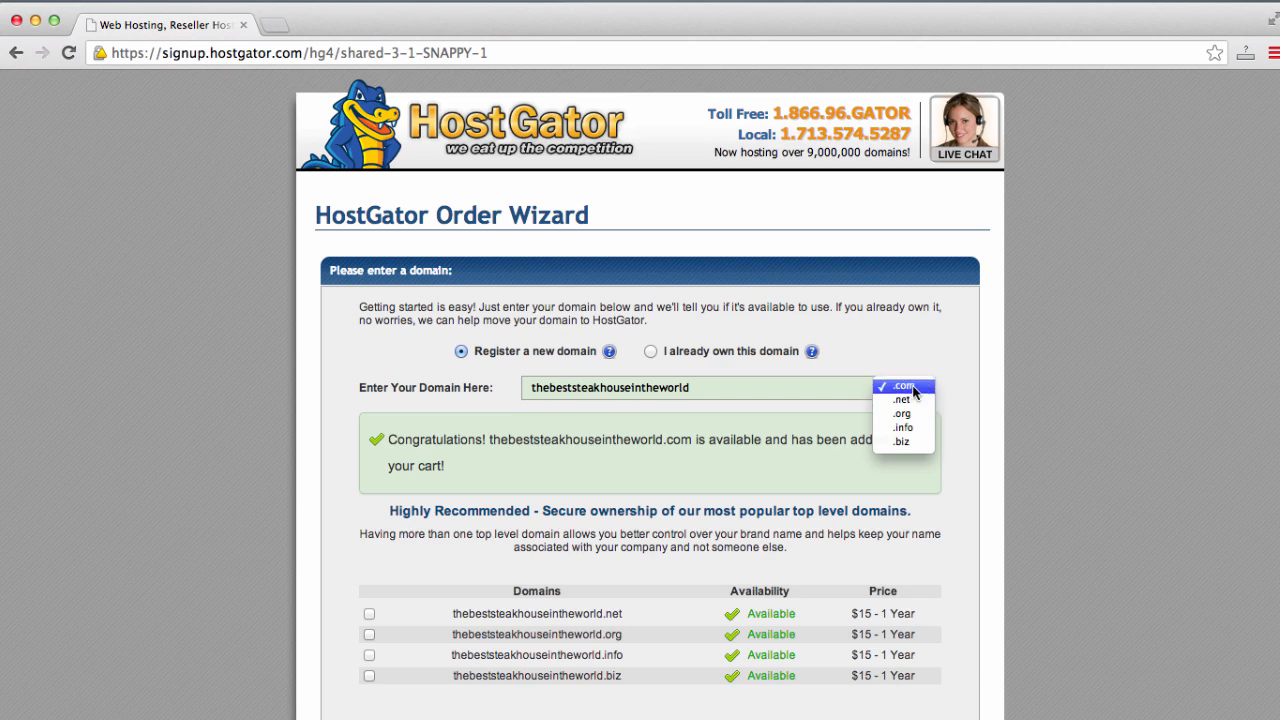
left_click(916, 412)
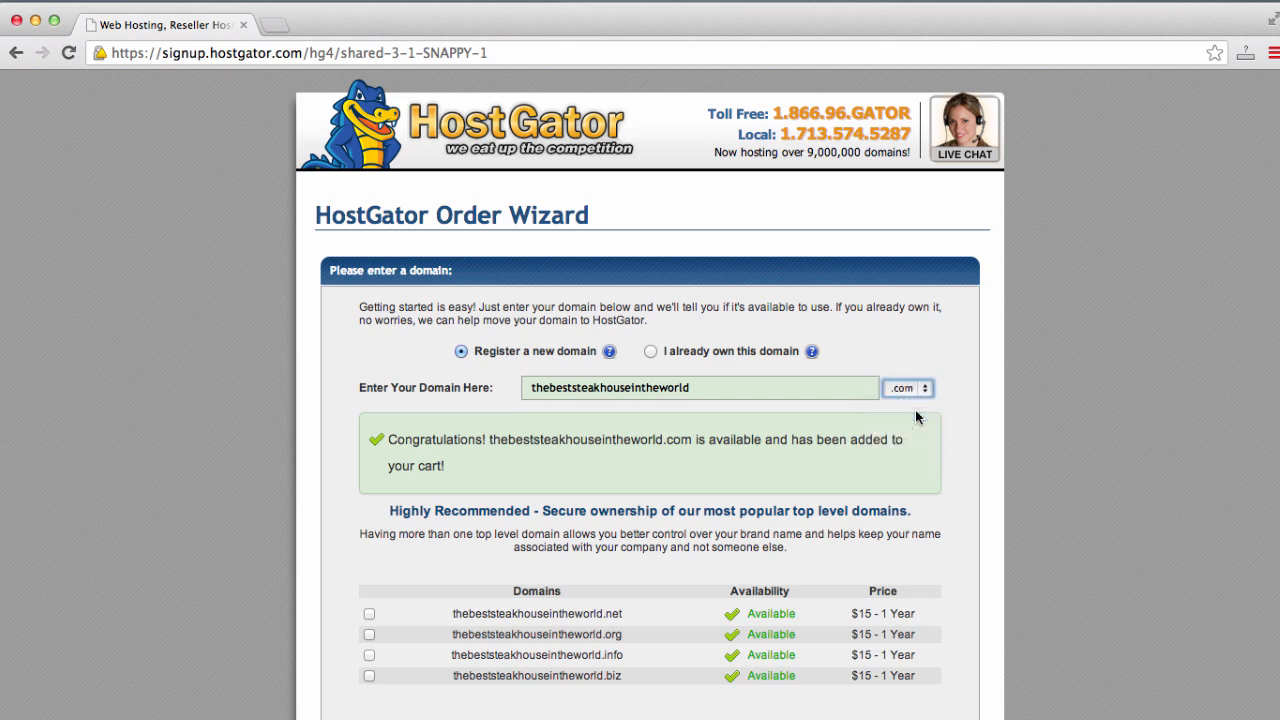
left_click(922, 390)
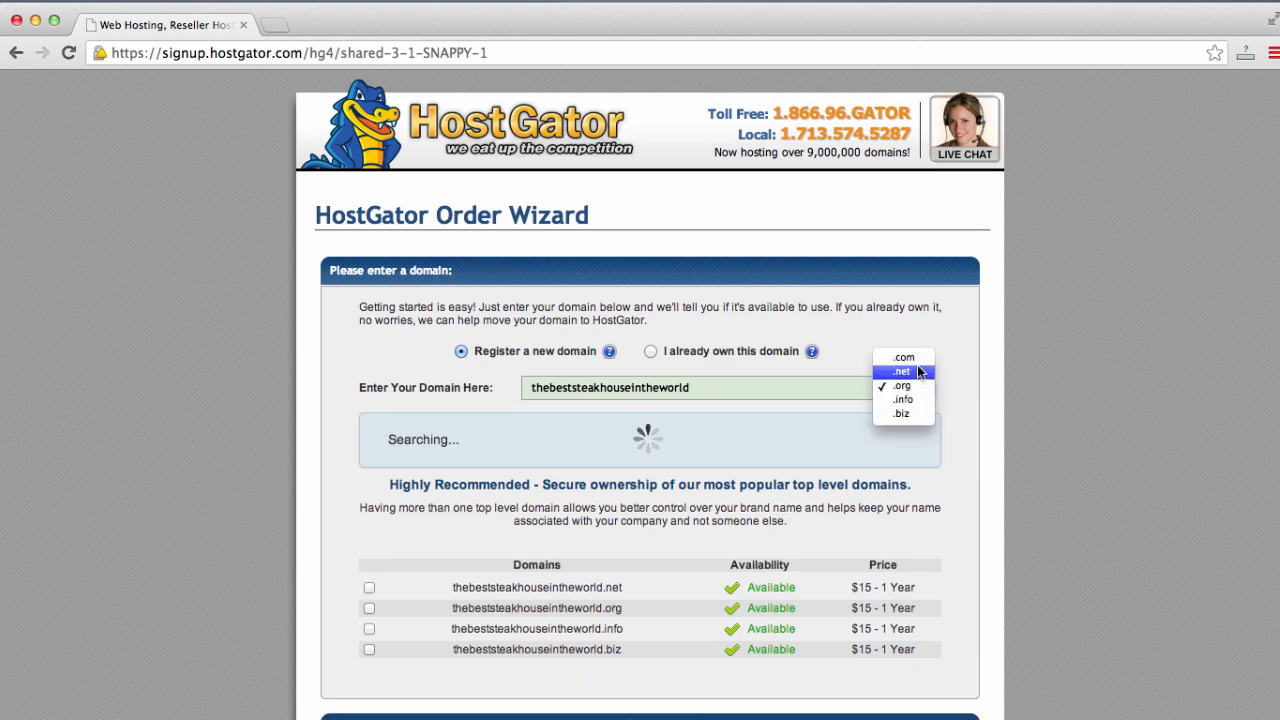
left_click(917, 361)
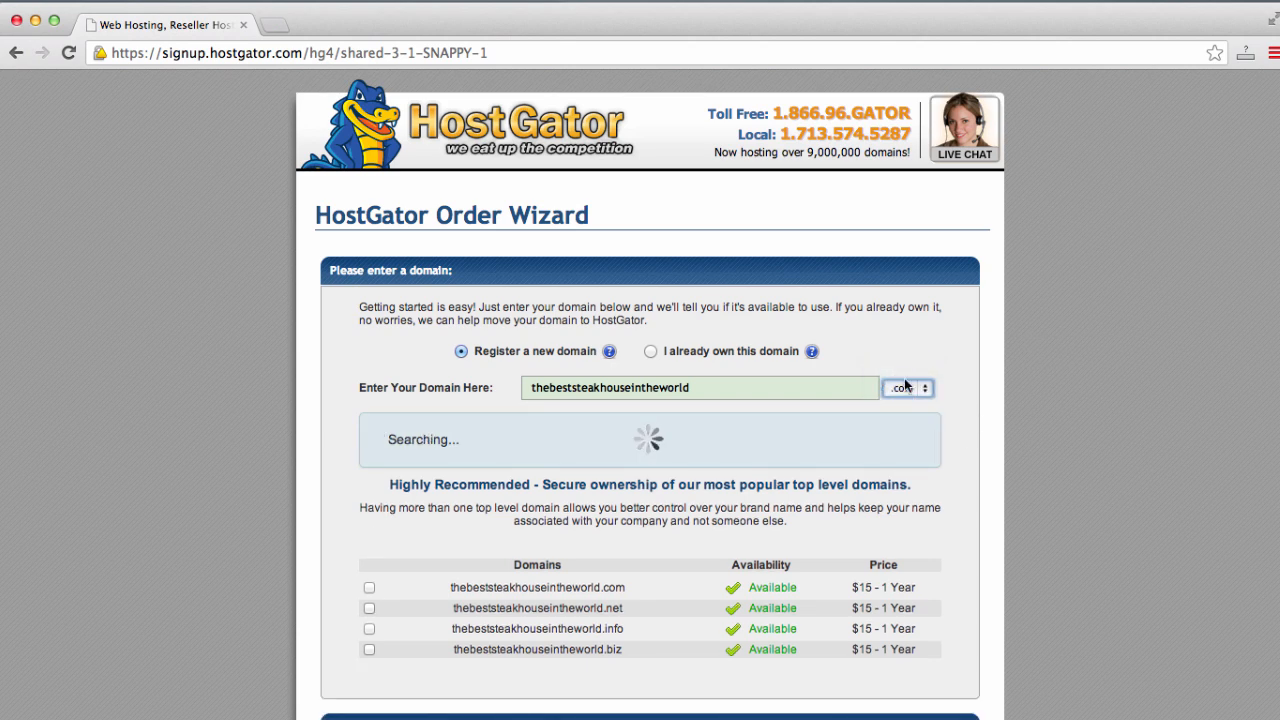
- Fill in the account username and a four-digit security pin, accepting the suggested pin
scroll(937, 414, "down", 3)
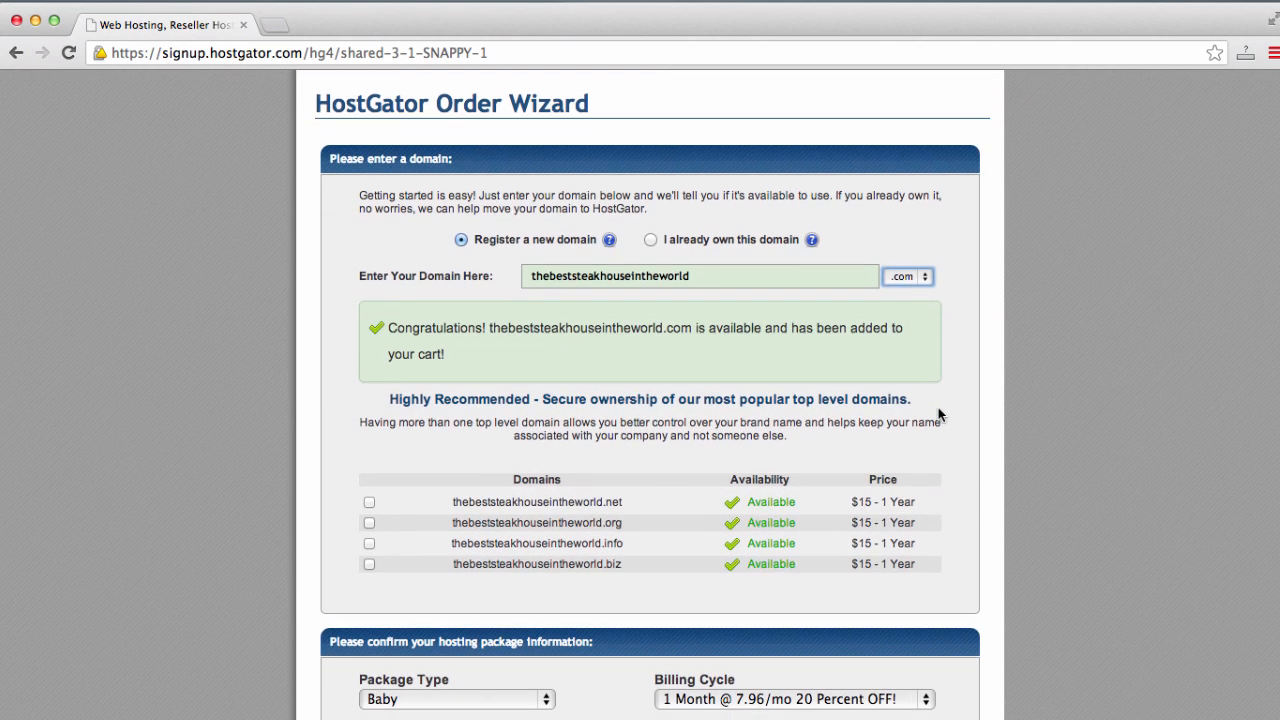
scroll(938, 414, "down", 3)
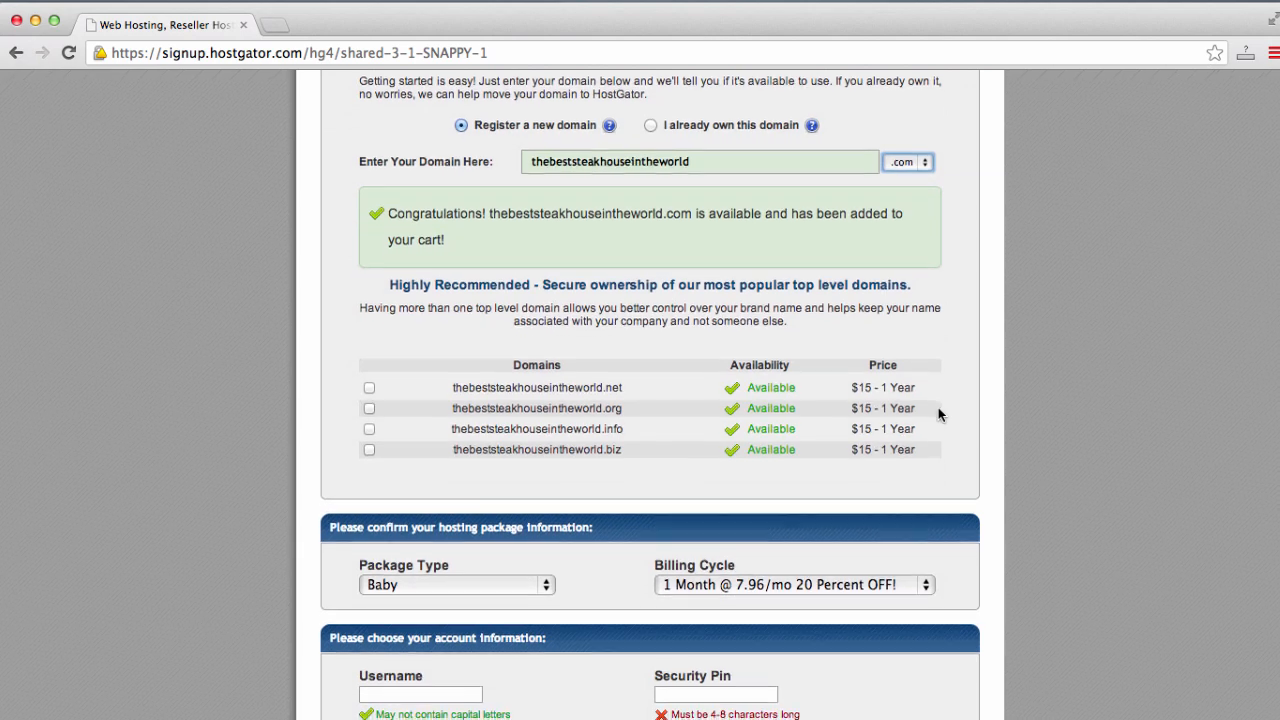
scroll(938, 414, "down", 3)
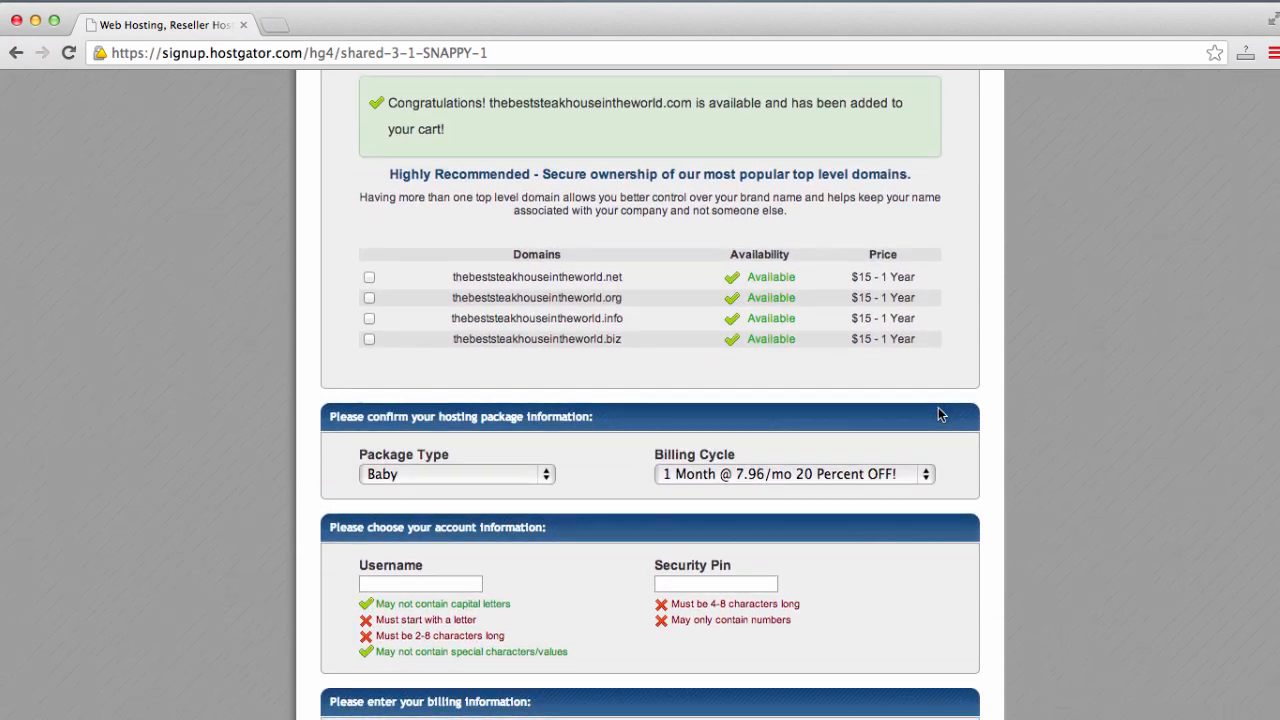
scroll(938, 414, "down", 5)
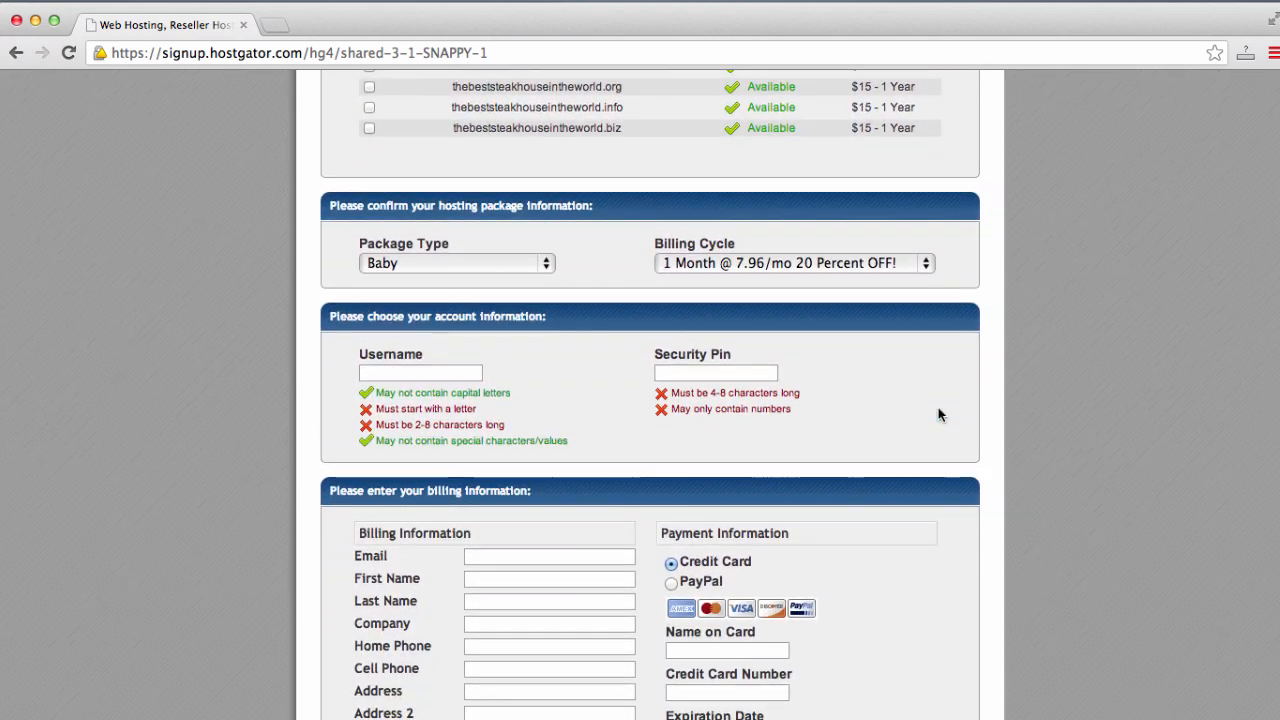
scroll(938, 414, "down", 1)
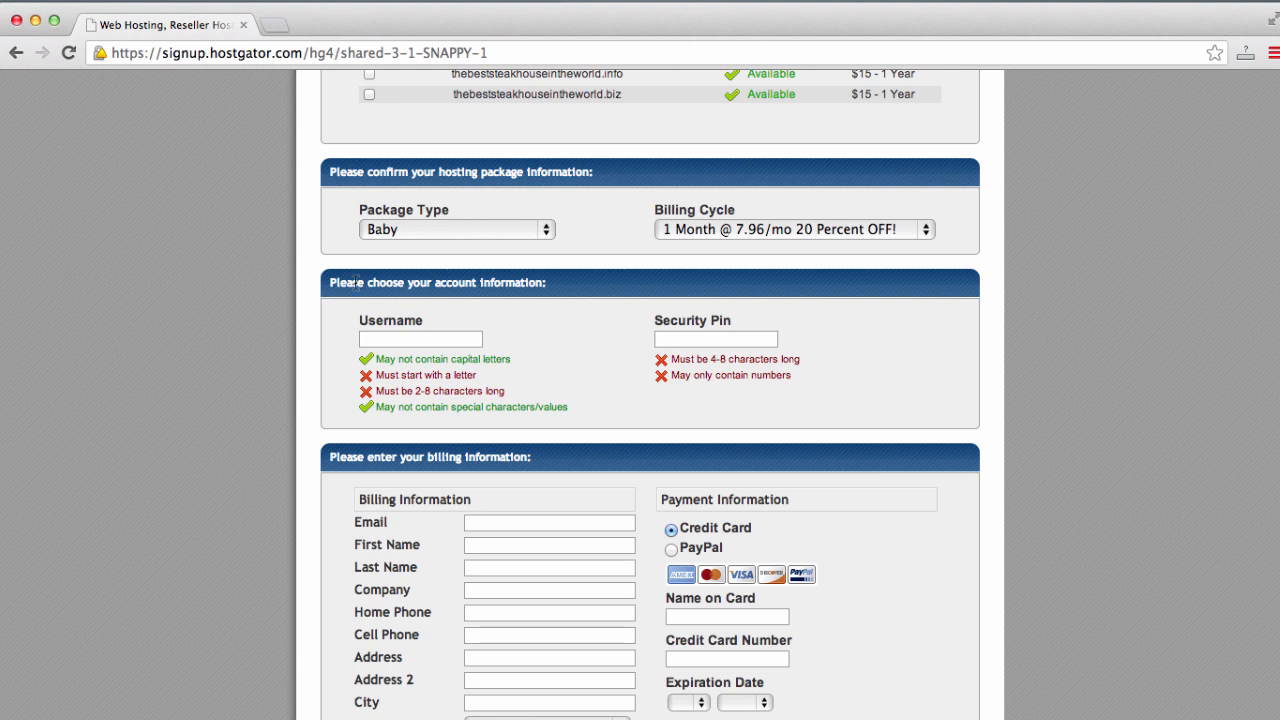
scroll(356, 280, "down", 2)
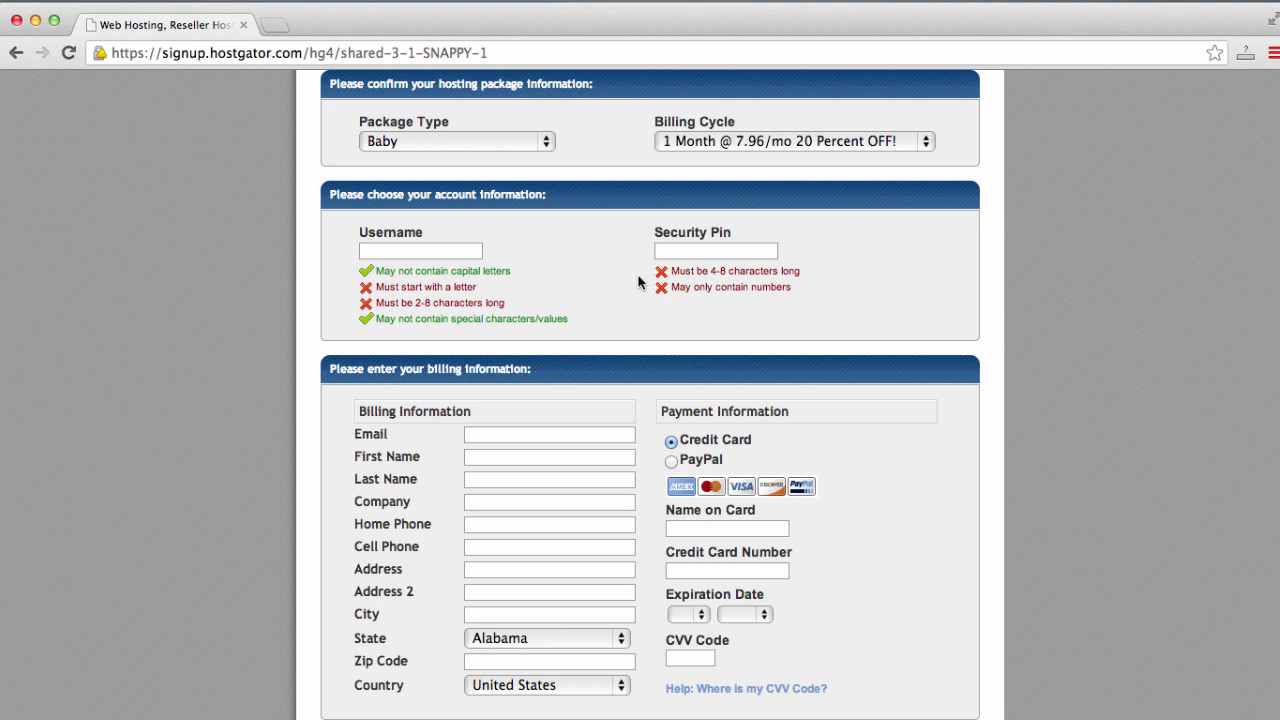
left_click(659, 251)
left_click(449, 251)
type("case")
key("Tab")
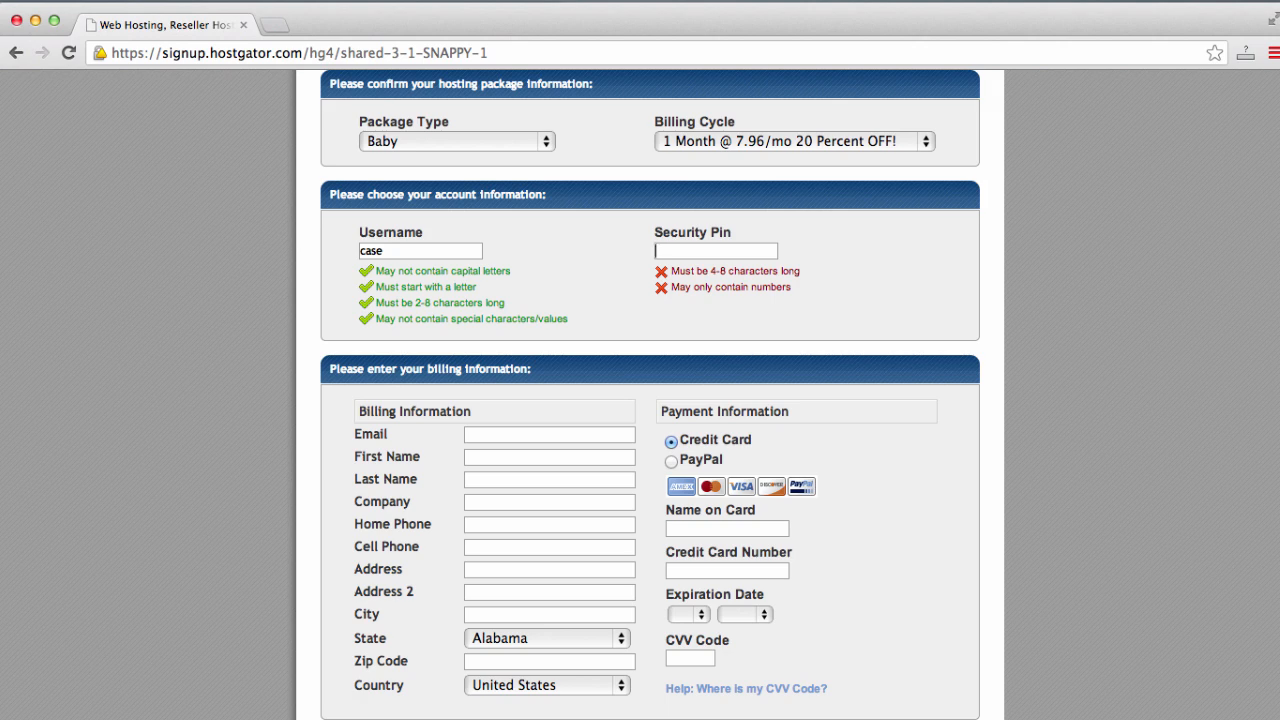
type("1234")
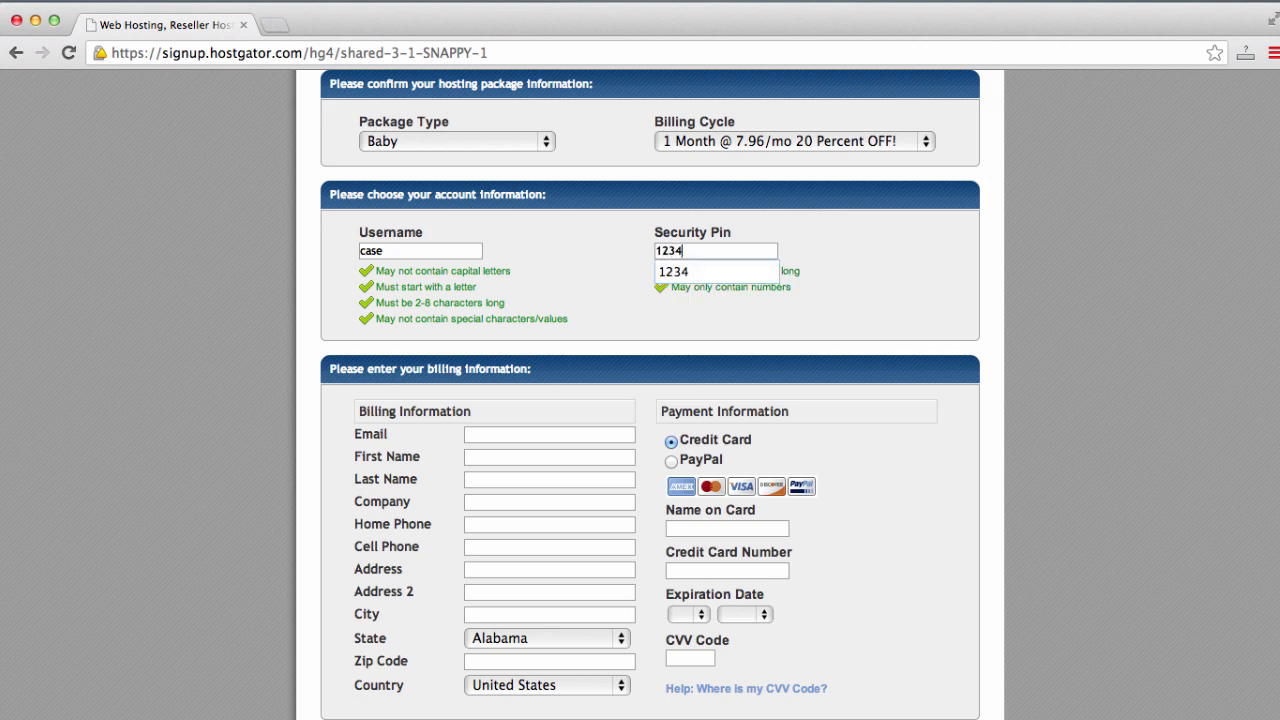
left_click(659, 328)
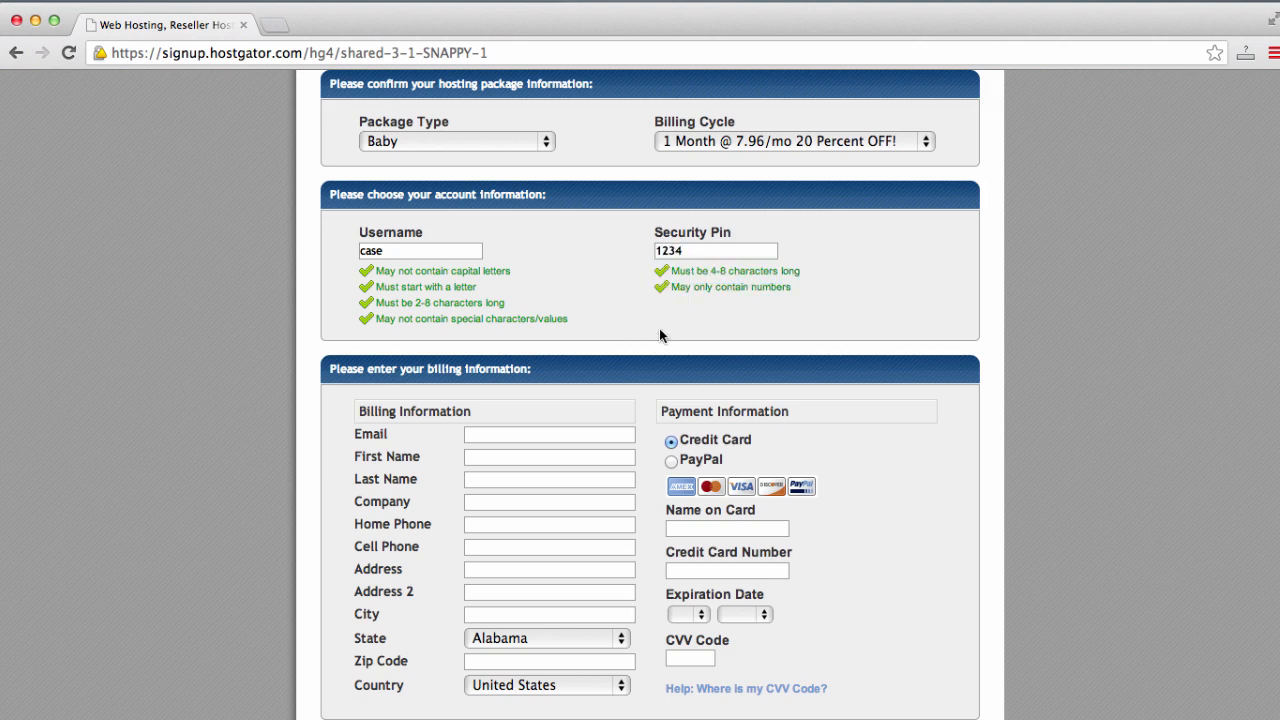
scroll(659, 335, "down", 4)
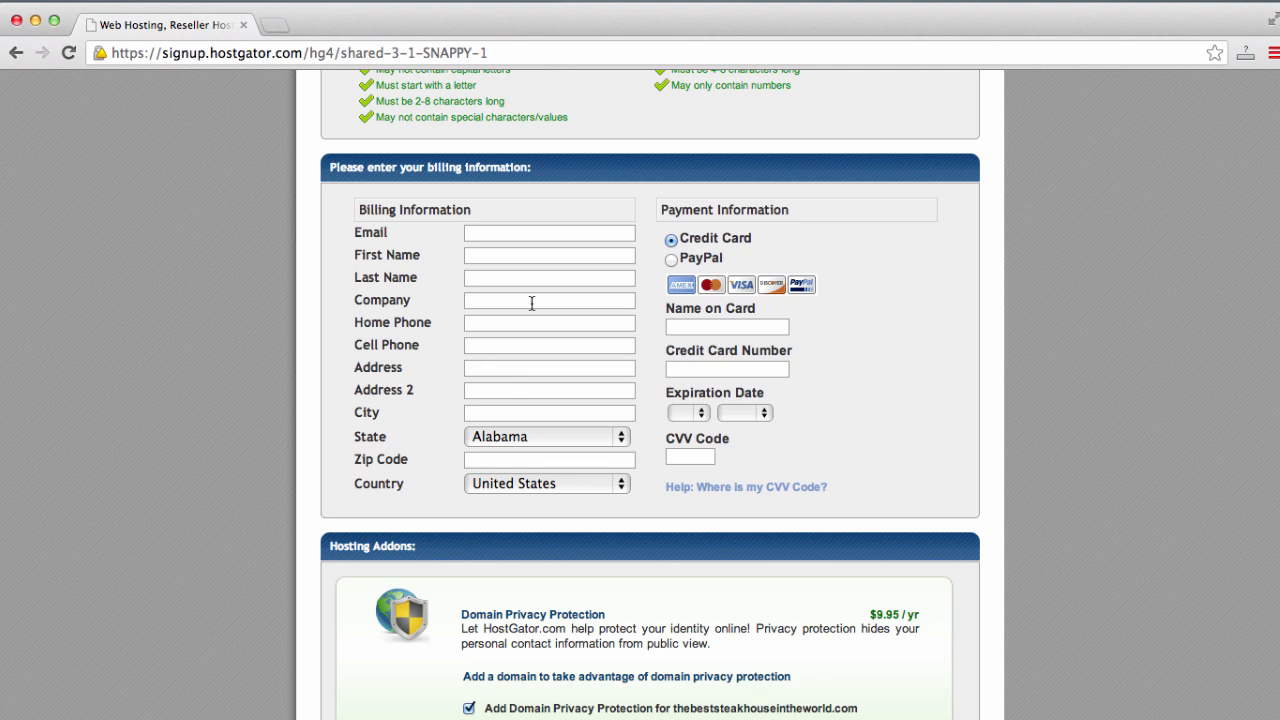
scroll(531, 302, "down", 5)
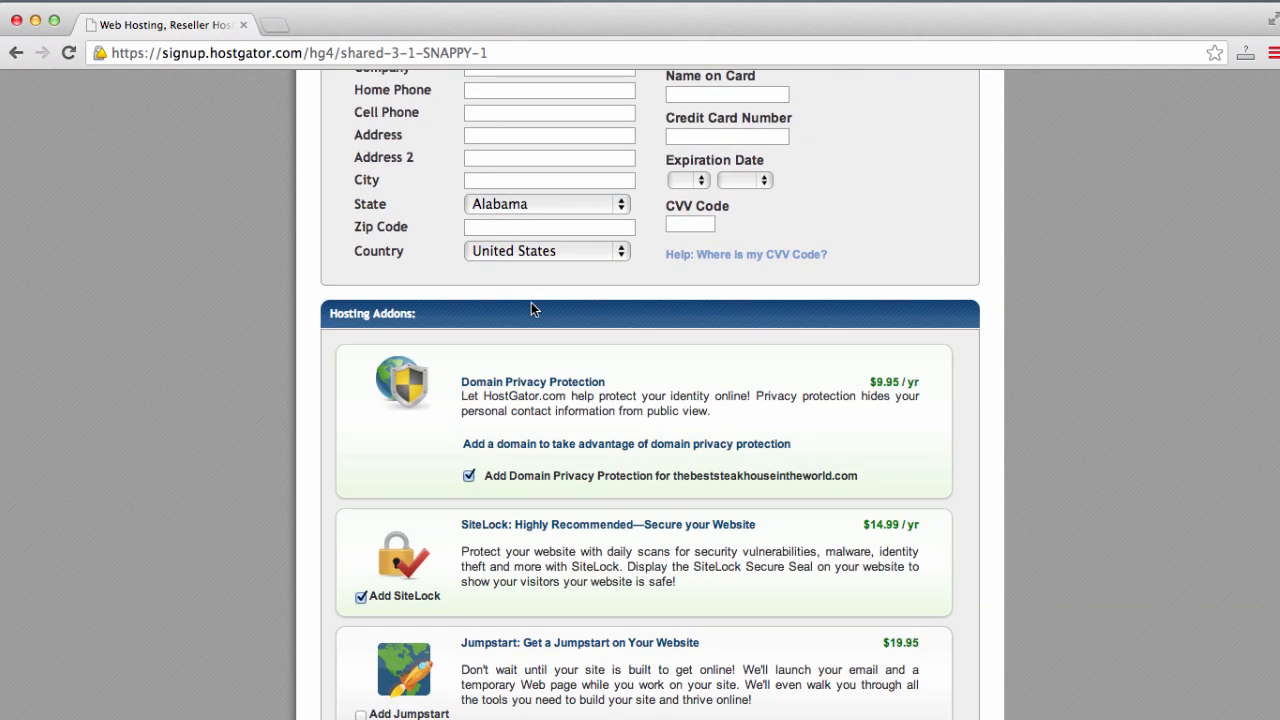
scroll(531, 302, "down", 5)
- Replace the SNAPPY coupon with easyguide30 and validate it for 30 percent off (-$2.99)
scroll(532, 310, "down", 6)
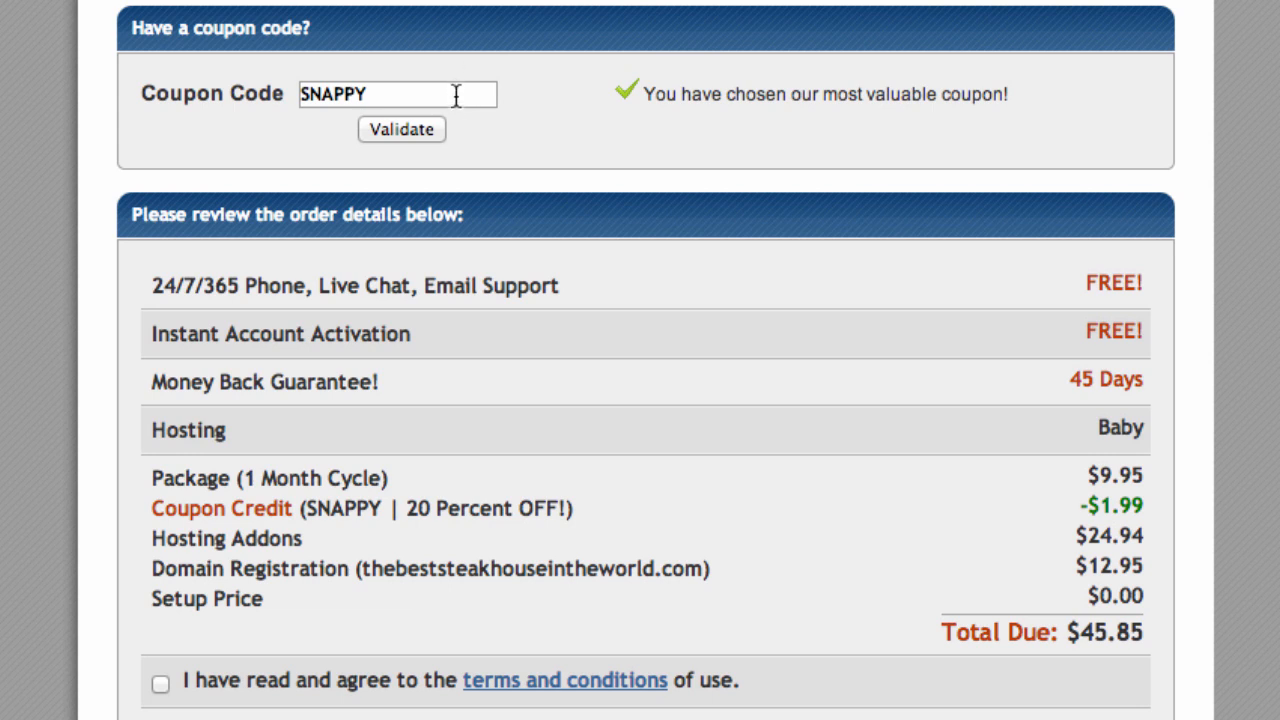
double_click(456, 95)
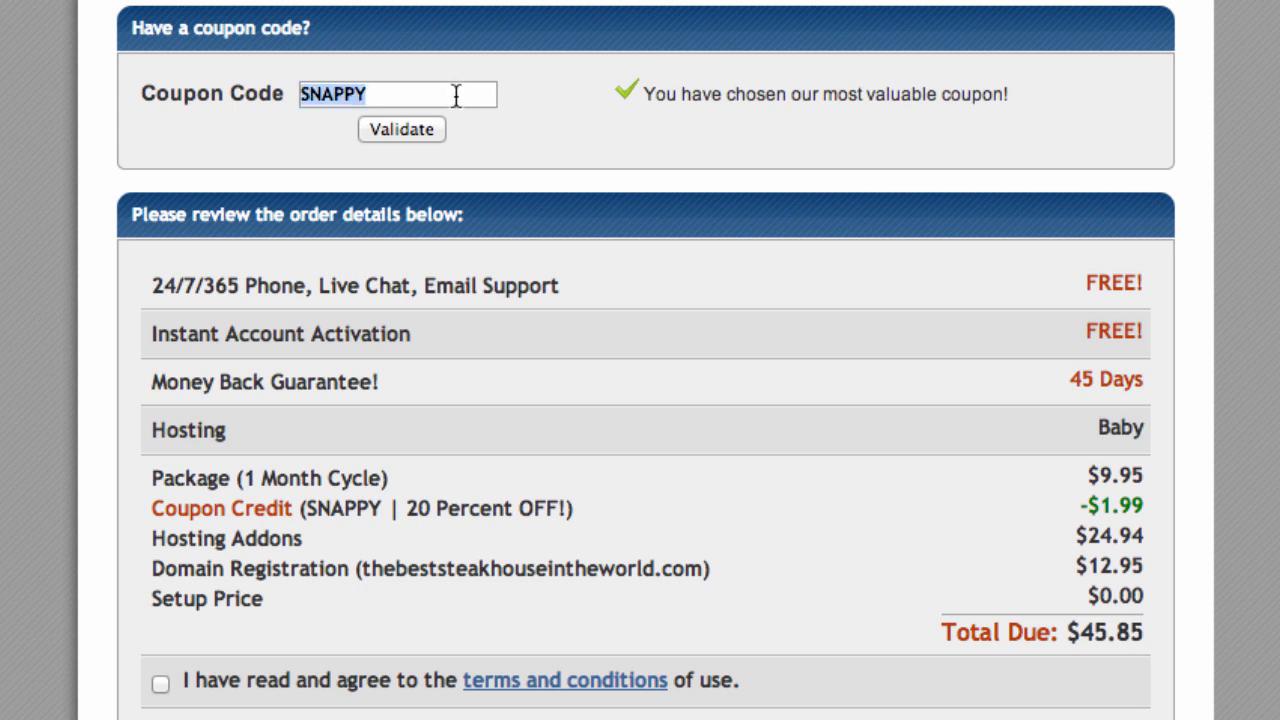
type("easygu")
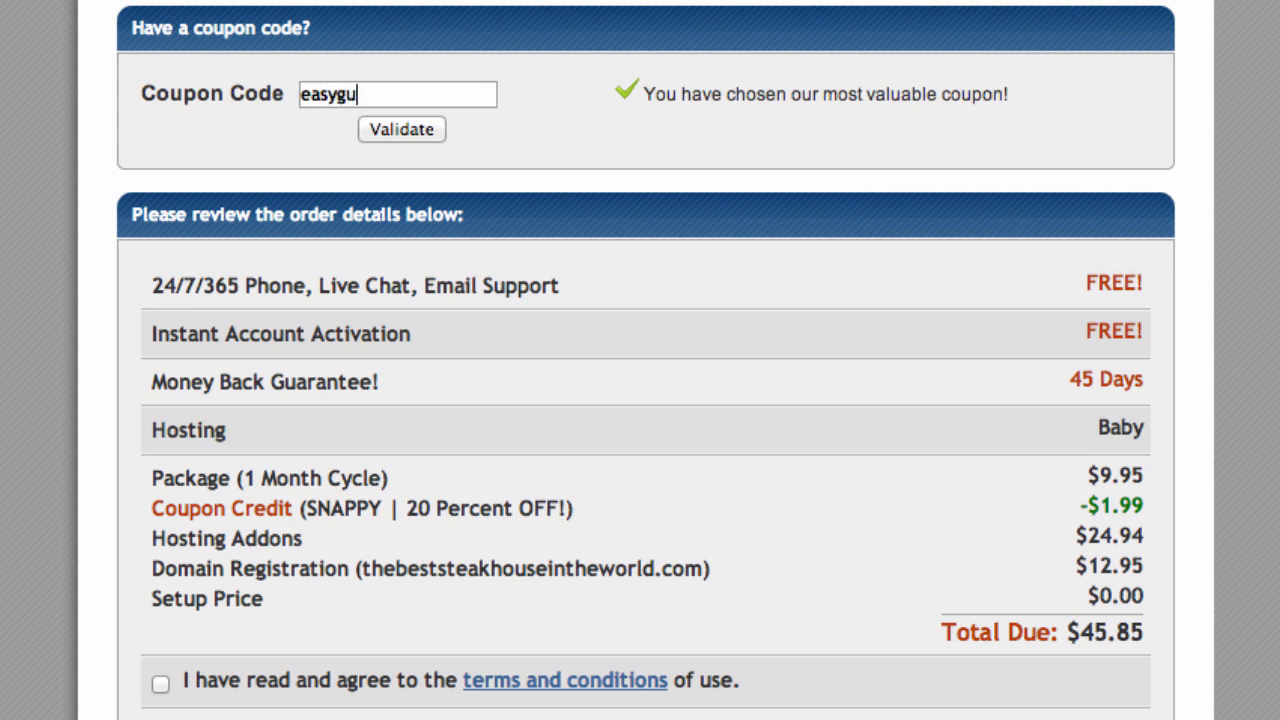
type("ide30")
left_click(423, 134)
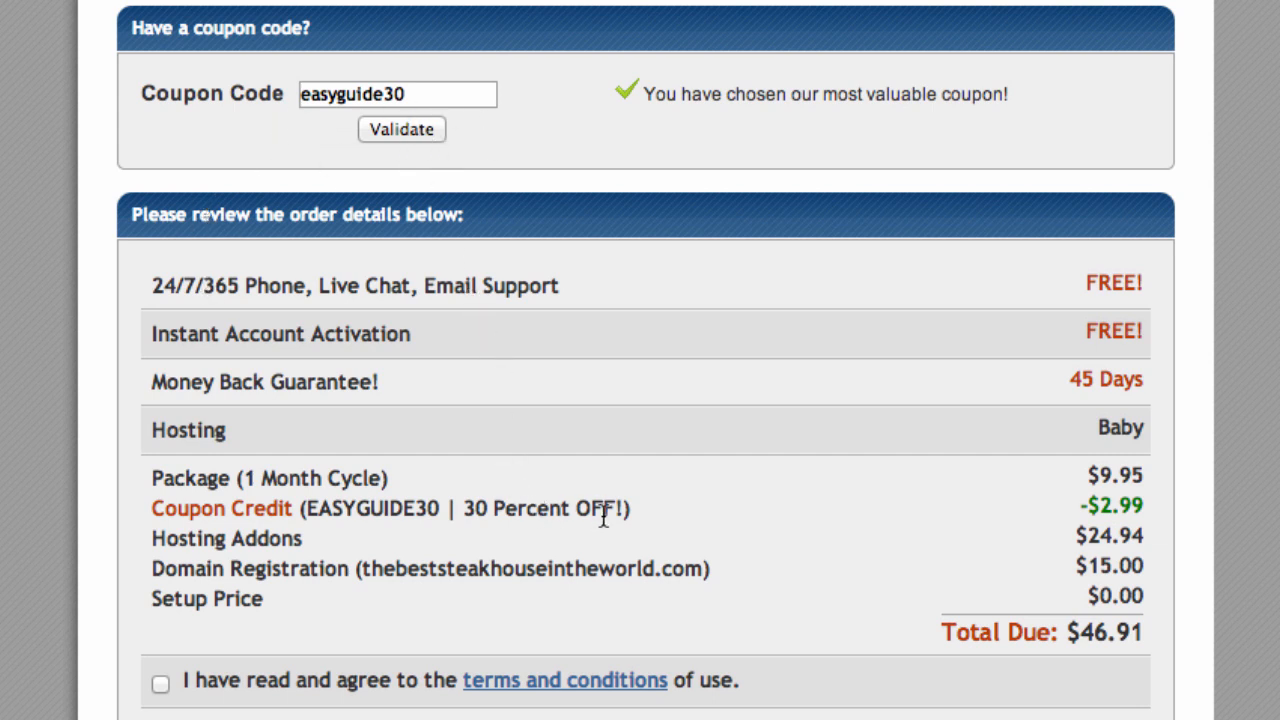
left_click_drag(617, 507, 306, 510)
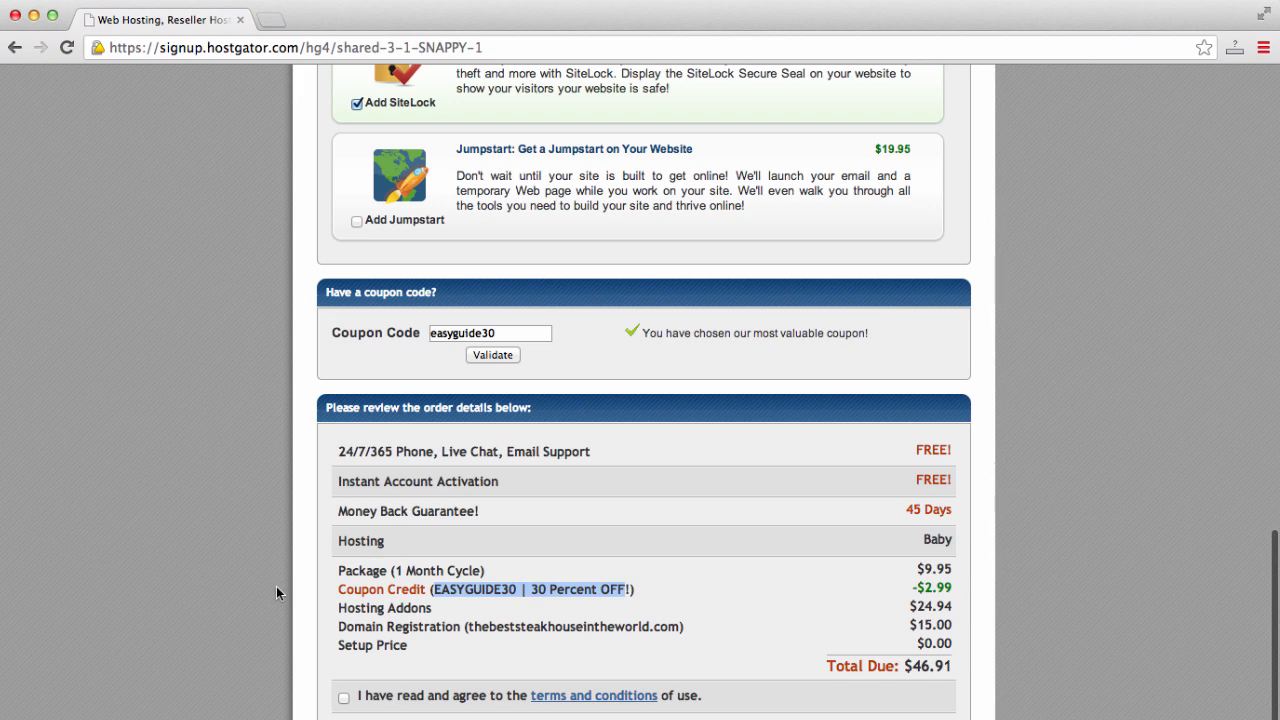
- Remove Domain Privacy Protection and SiteLock from the hosting addons, bringing addons to $0.00
scroll(276, 586, "up", 10)
scroll(277, 592, "up", 3)
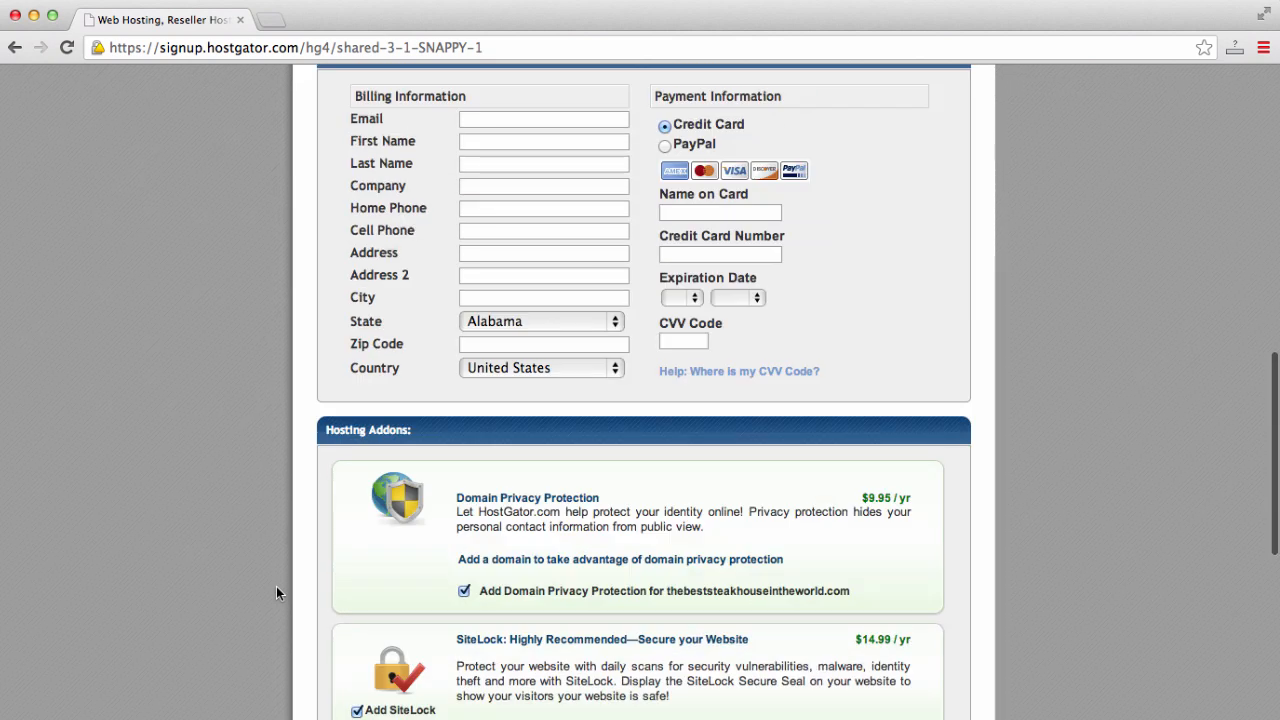
scroll(277, 592, "down", 5)
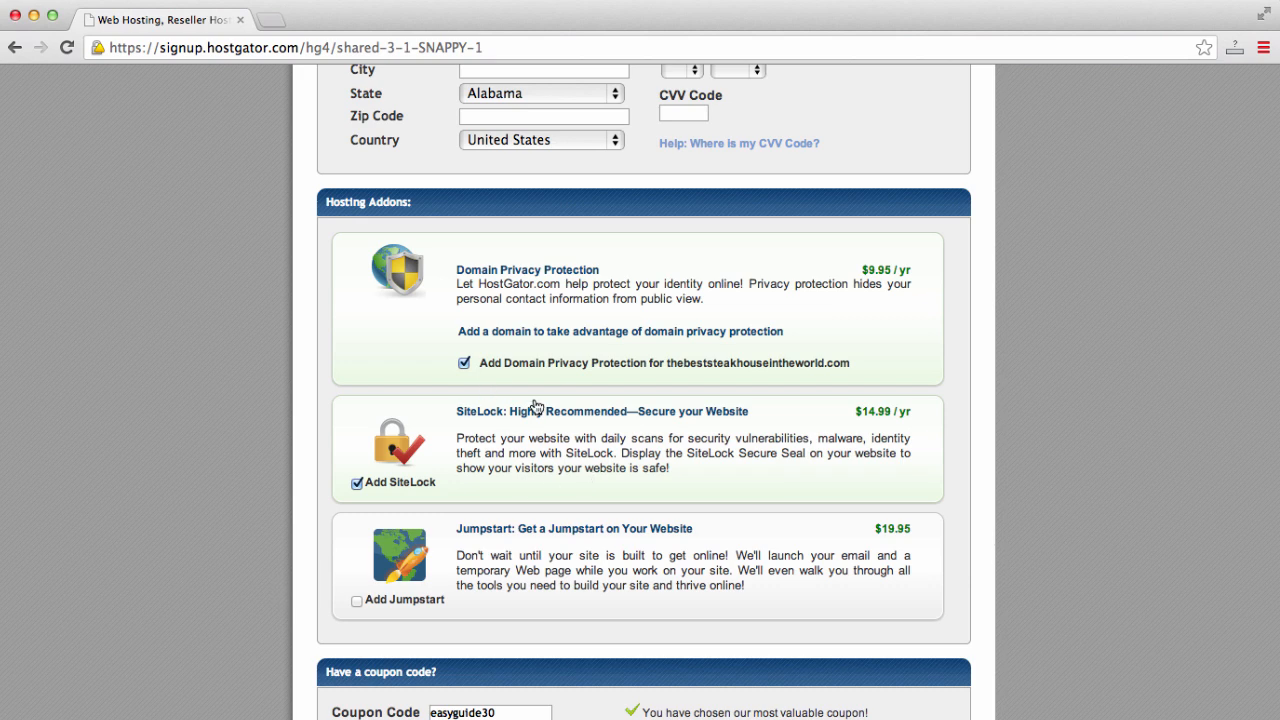
left_click(457, 363)
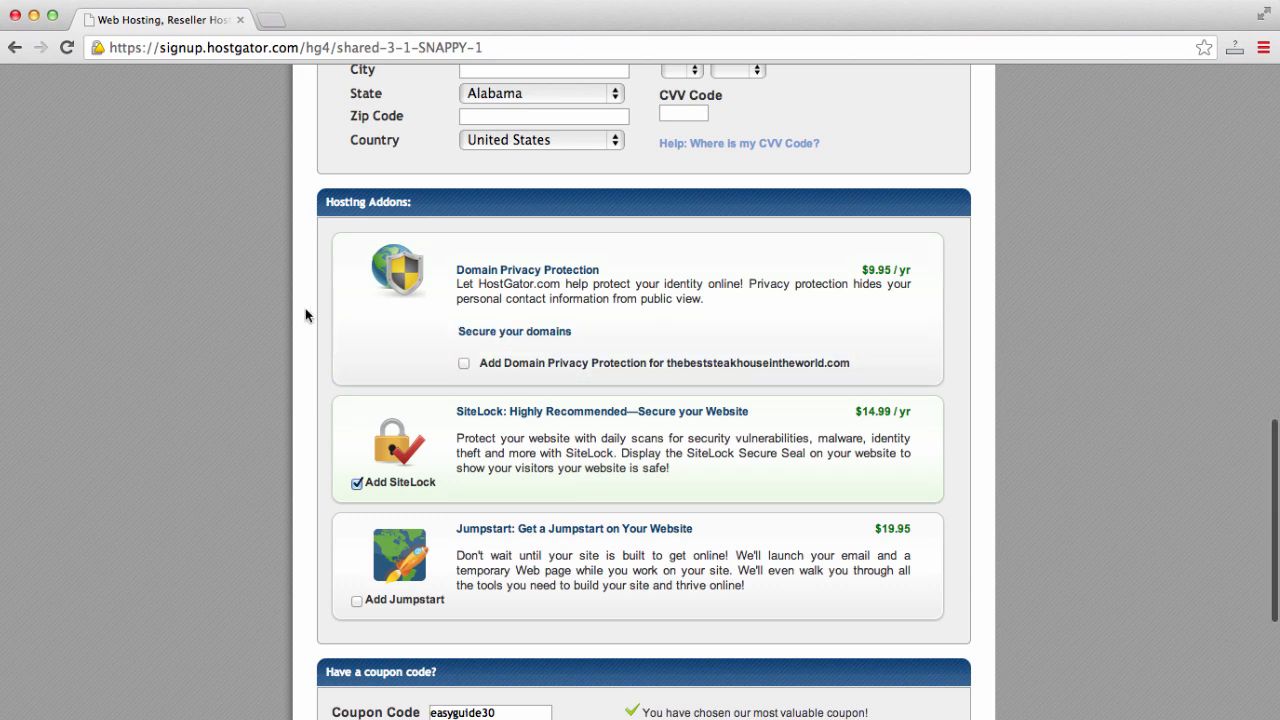
scroll(306, 315, "down", 2)
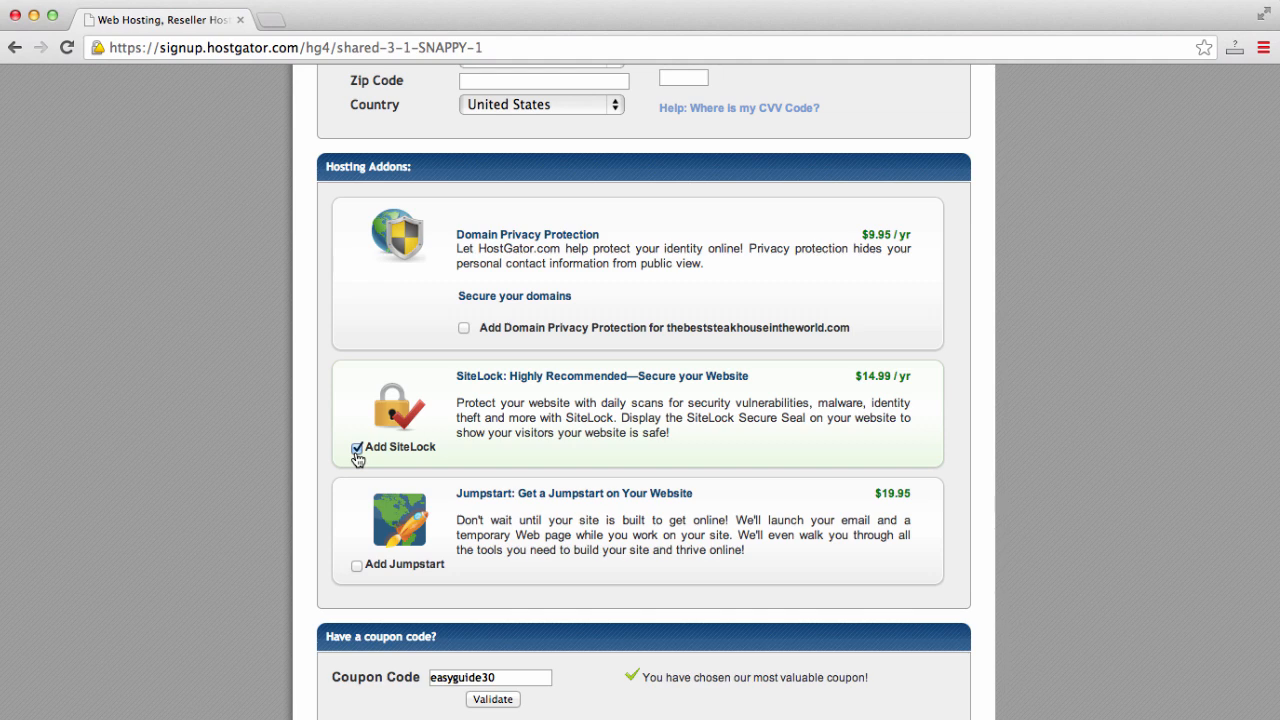
left_click(357, 449)
- Review the order summary: $21.96 total due with the EASYGUIDE30 coupon and 45-day guarantee
scroll(272, 455, "down", 5)
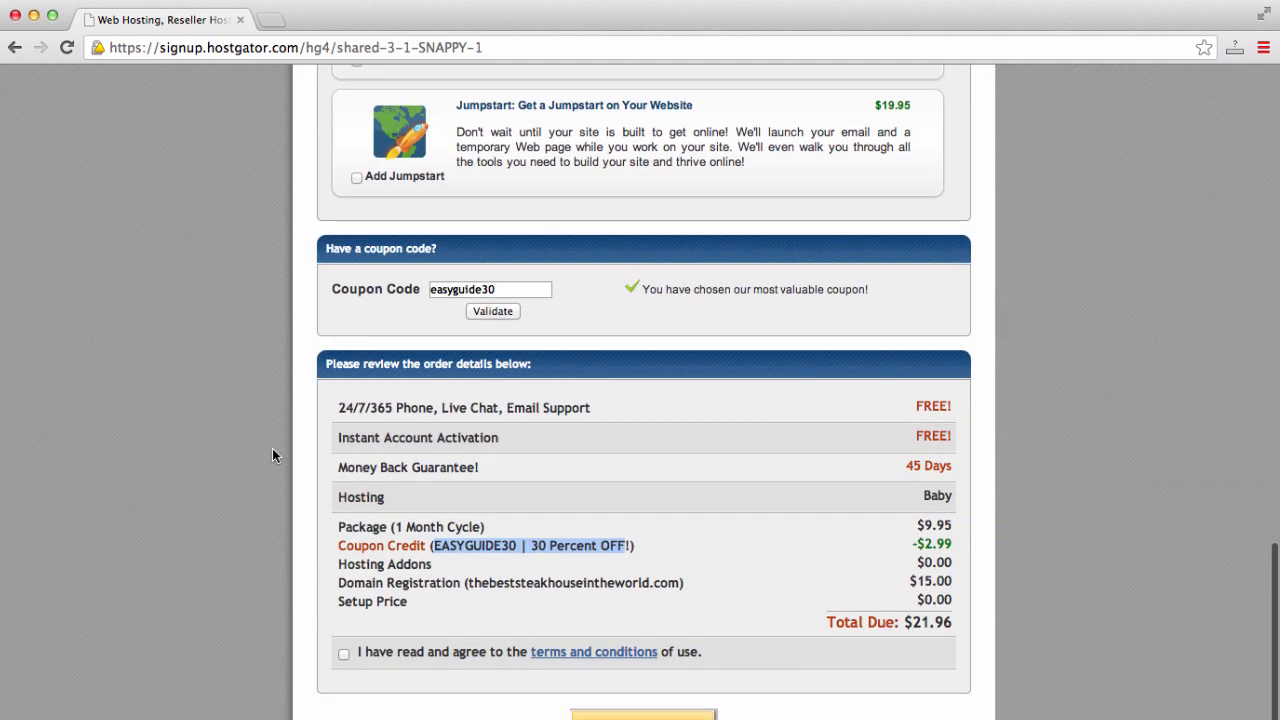
scroll(272, 455, "down", 1)
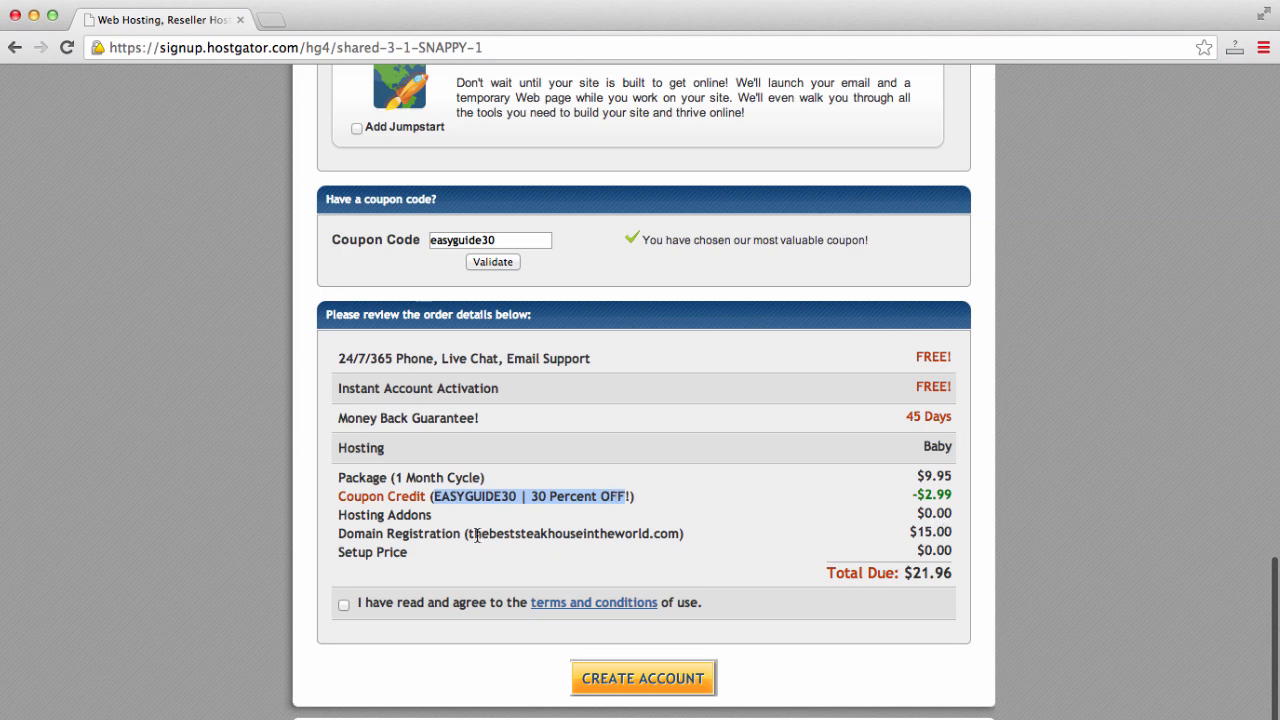
left_click_drag(469, 534, 520, 534)
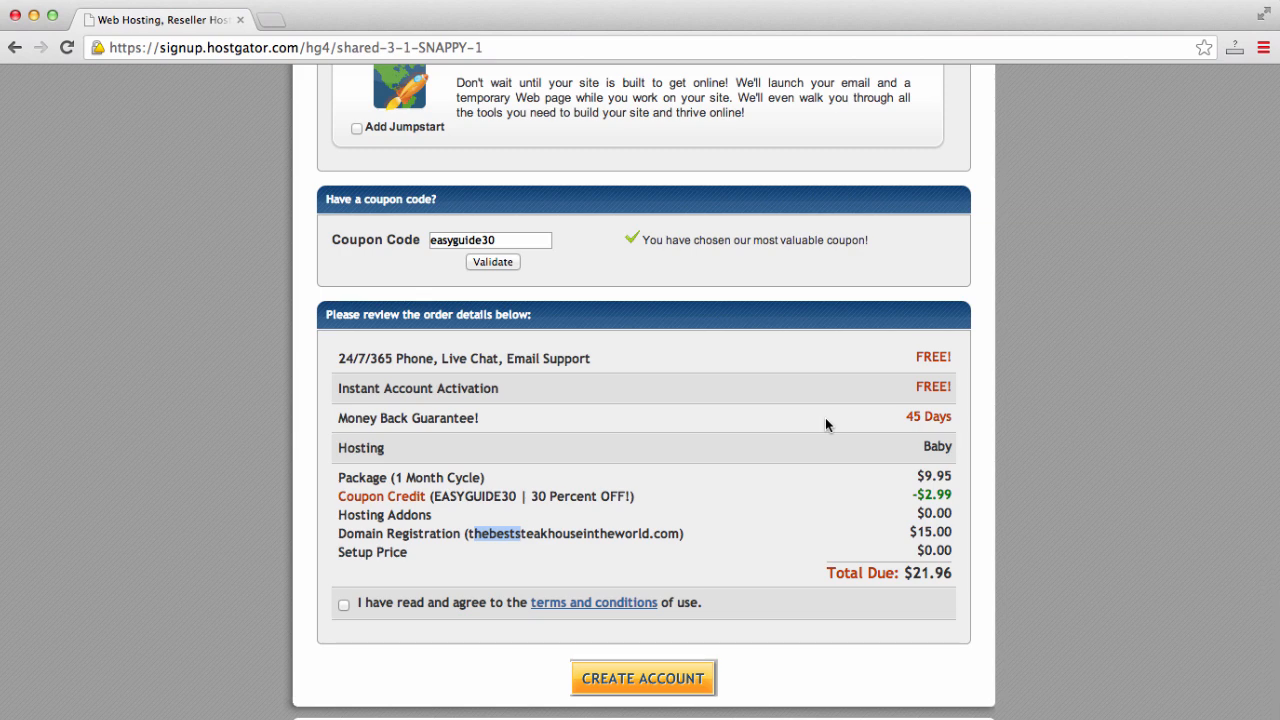
scroll(557, 446, "down", 1)
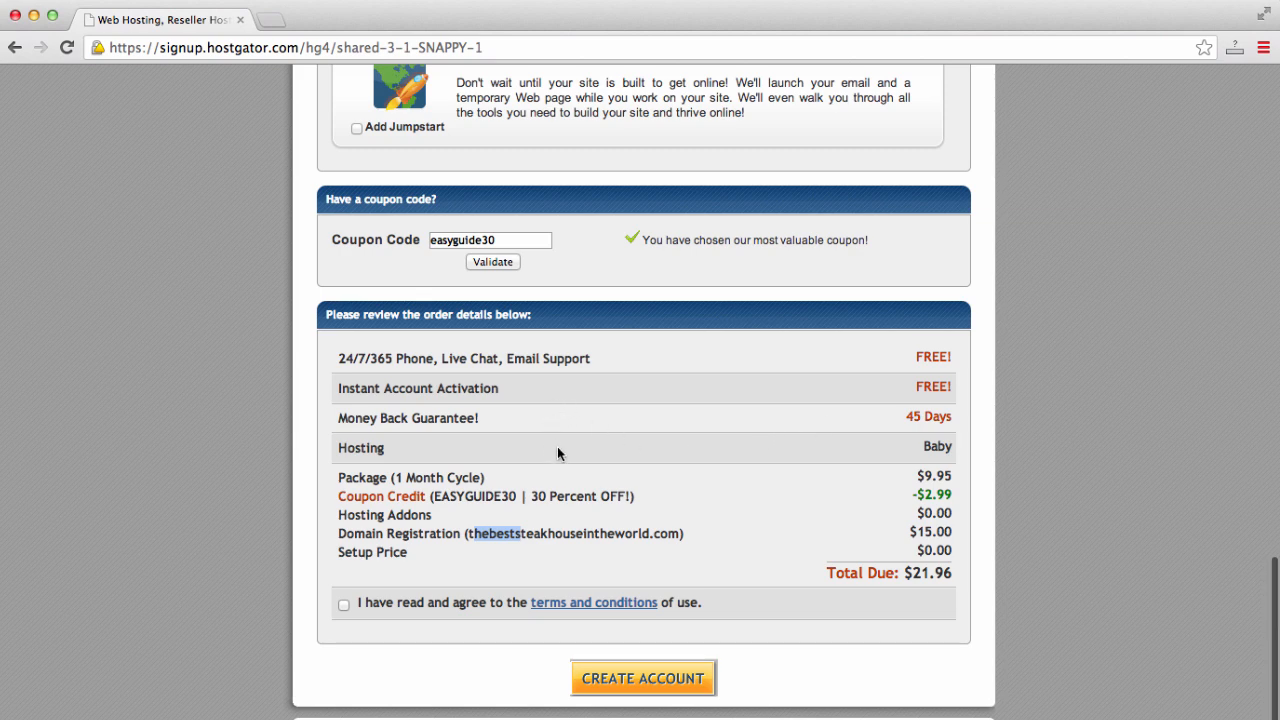
left_click(954, 423)
left_click_drag(870, 426, 312, 417)
left_click(312, 417)
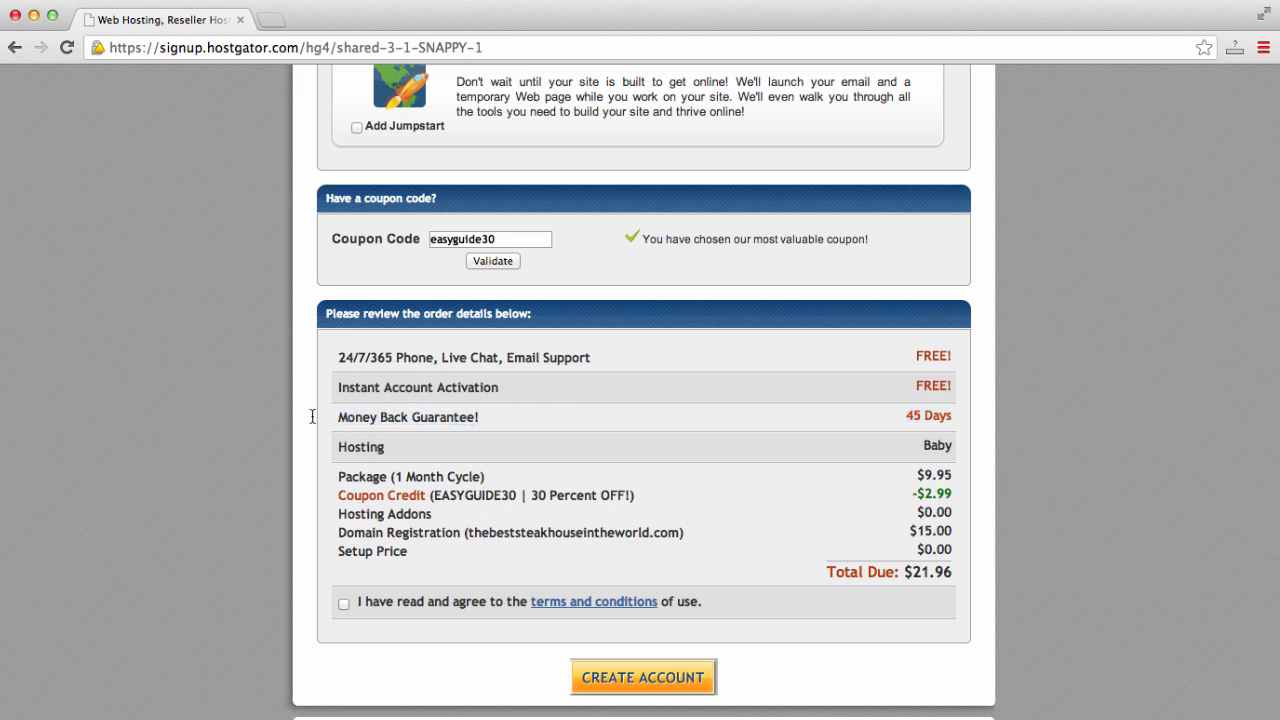
scroll(312, 417, "down", 1)
scroll(312, 418, "up", 10)
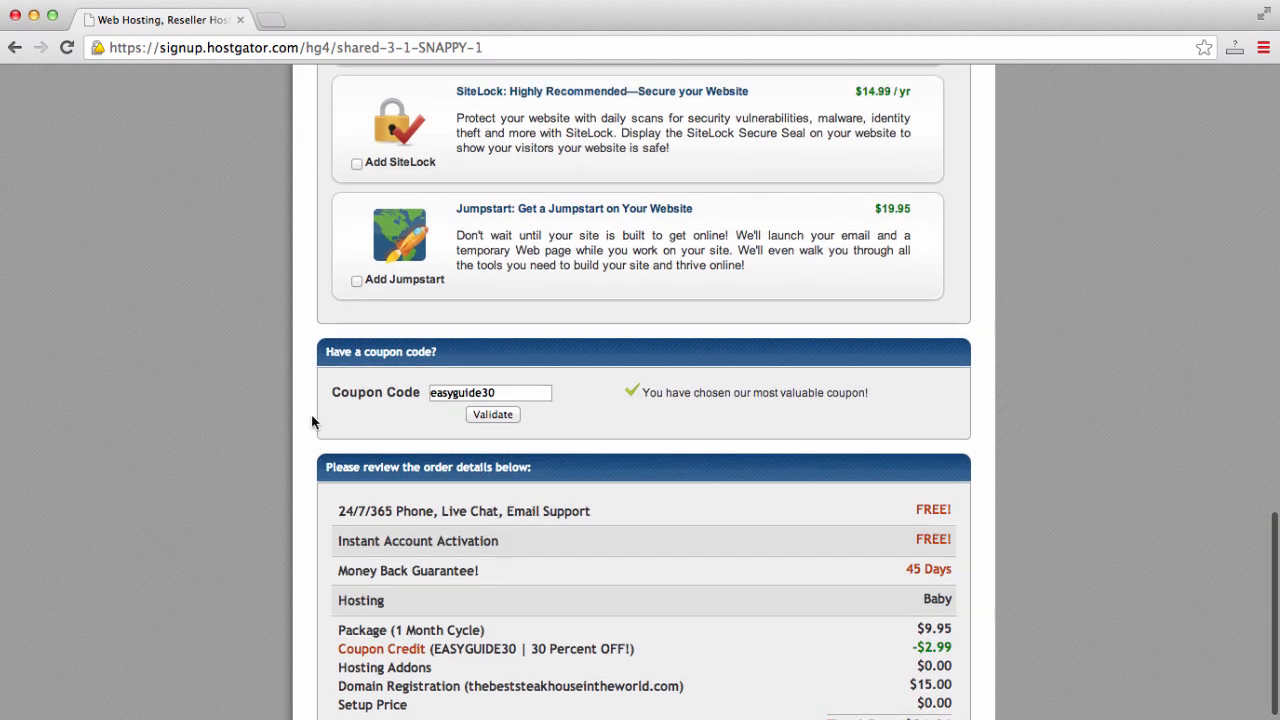
scroll(312, 421, "up", 5)
scroll(312, 421, "down", 1)
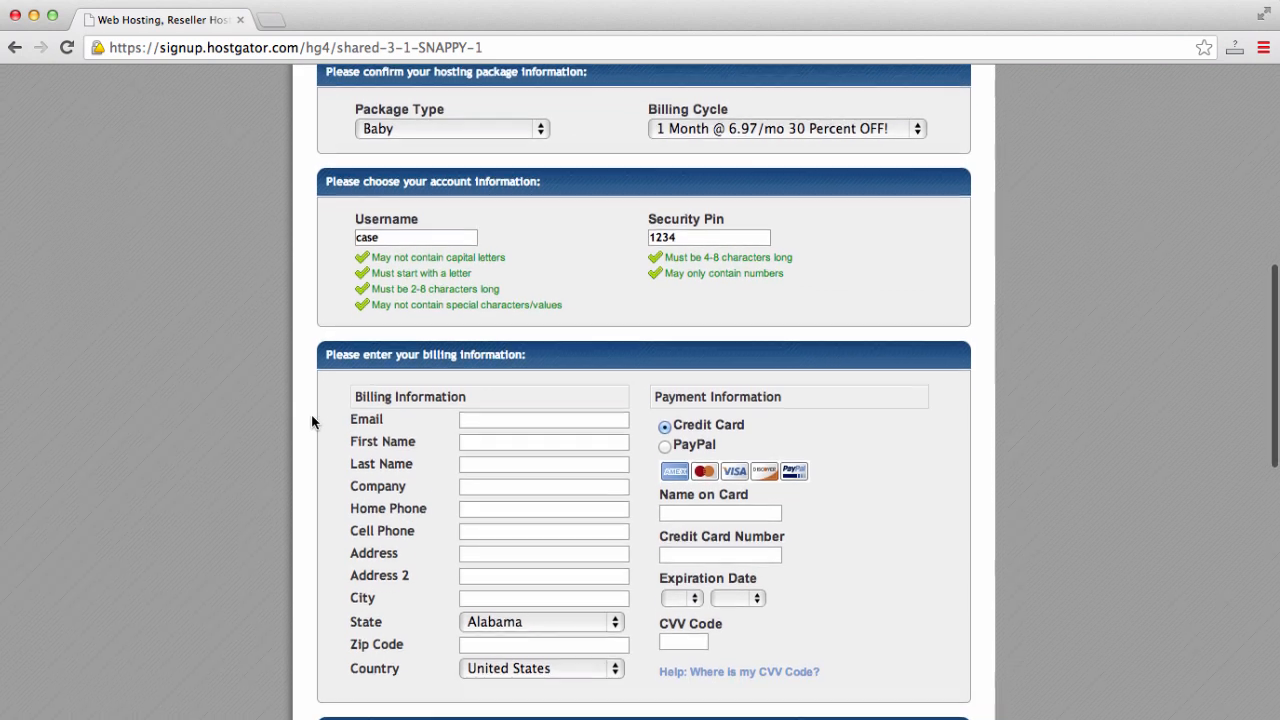
scroll(312, 421, "down", 4)
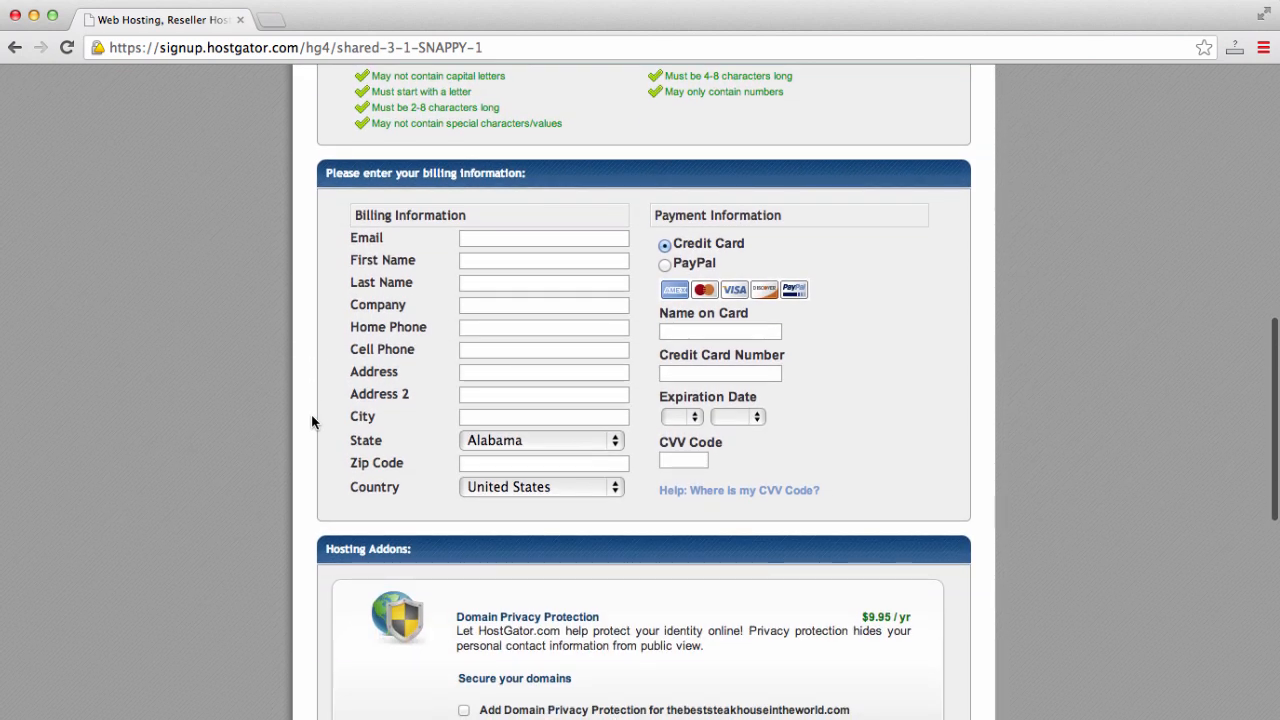
scroll(311, 421, "down", 15)
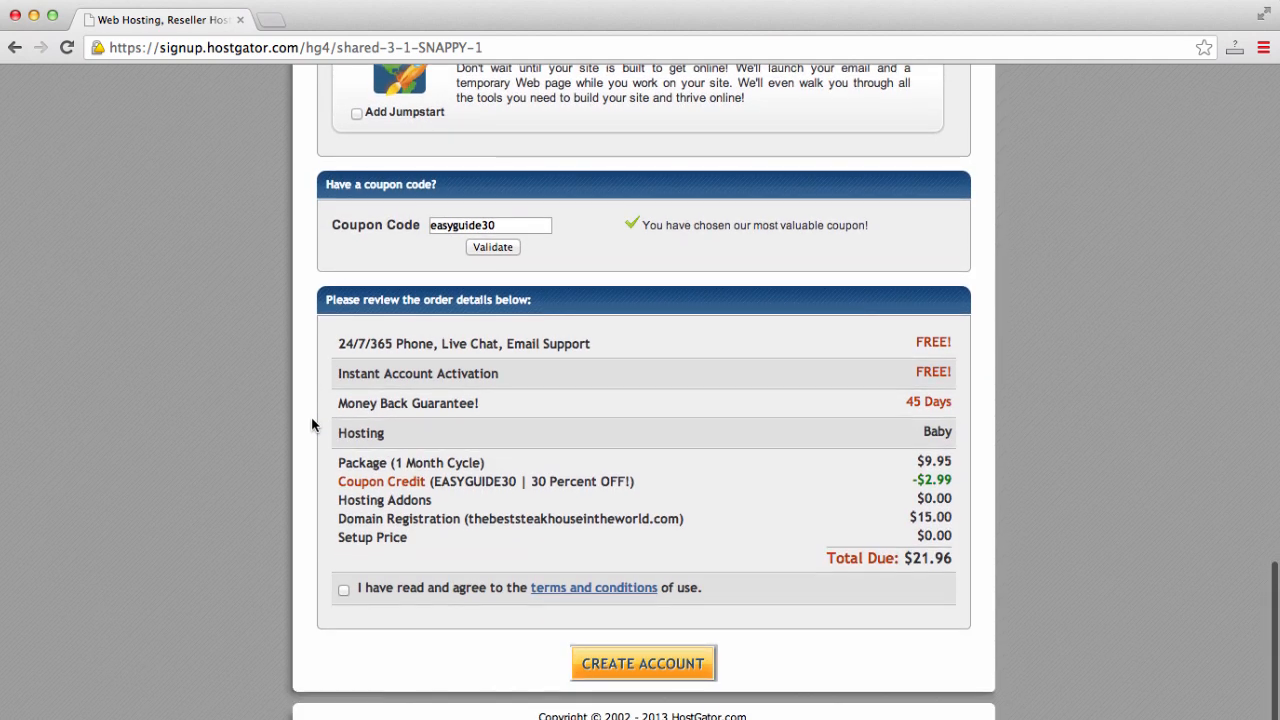
- Accept the terms to place the hosting order, note the confirmation e-mail, and open a blank tab
left_click(343, 593)
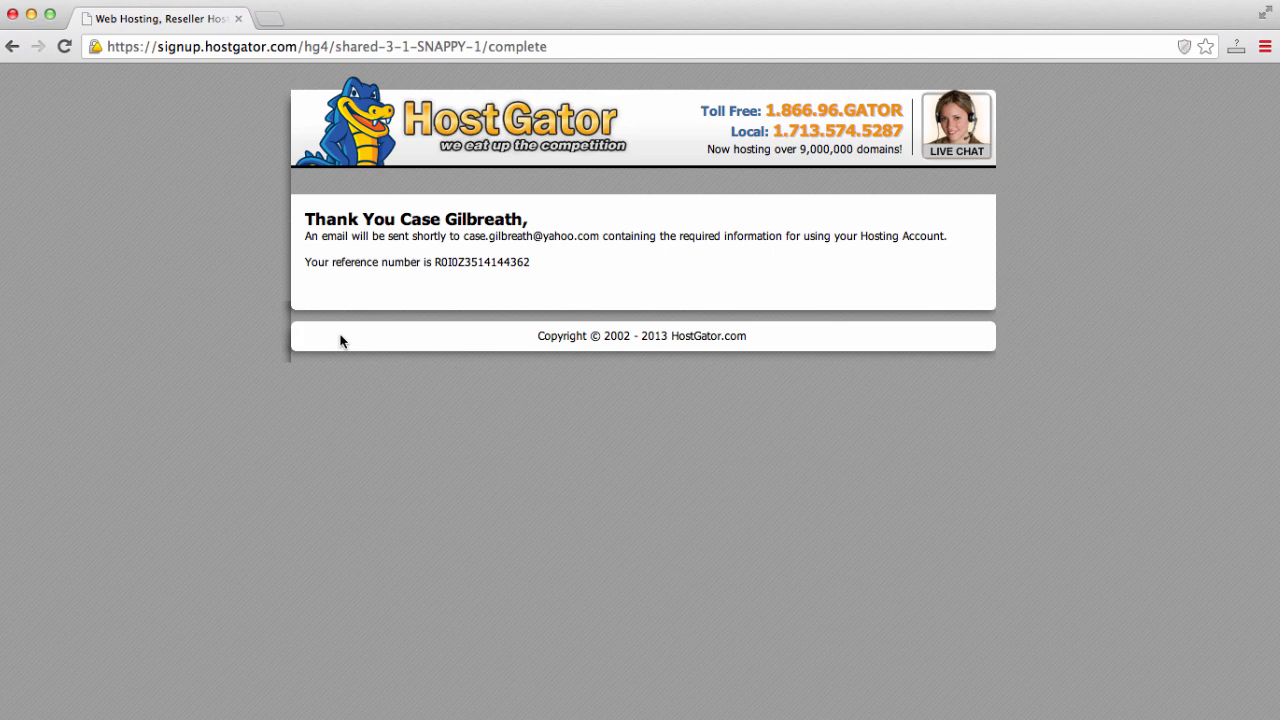
left_click_drag(464, 236, 598, 236)
left_click(596, 234)
left_click(271, 19)
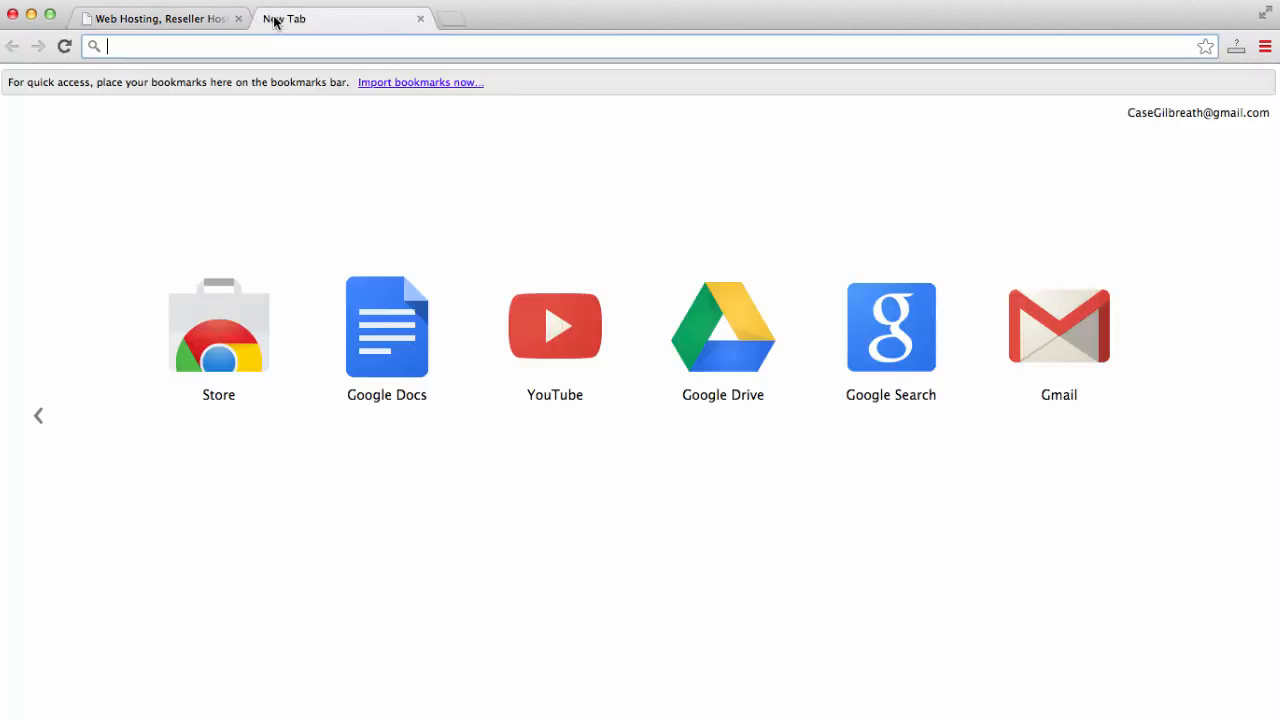
- Go to ymail.com and open HostGator's 'Your Account Info' email with the billing and control panel details
type("ymail.com")
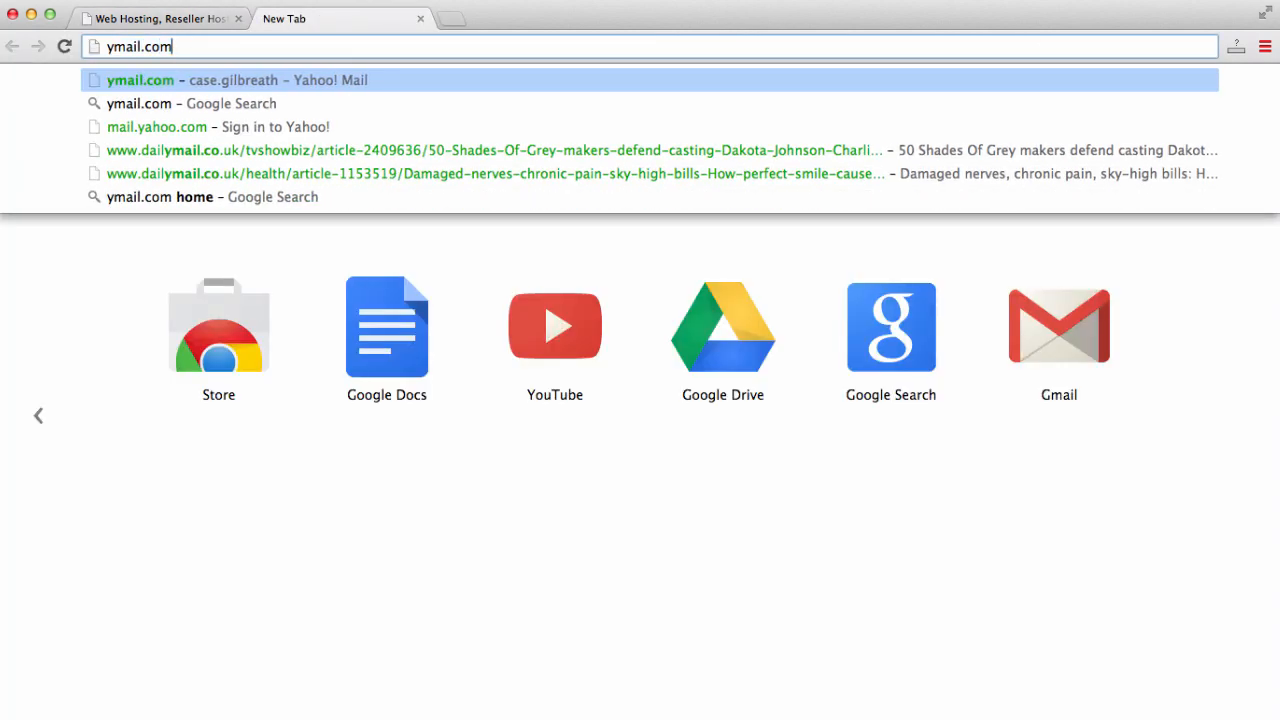
key("Return")
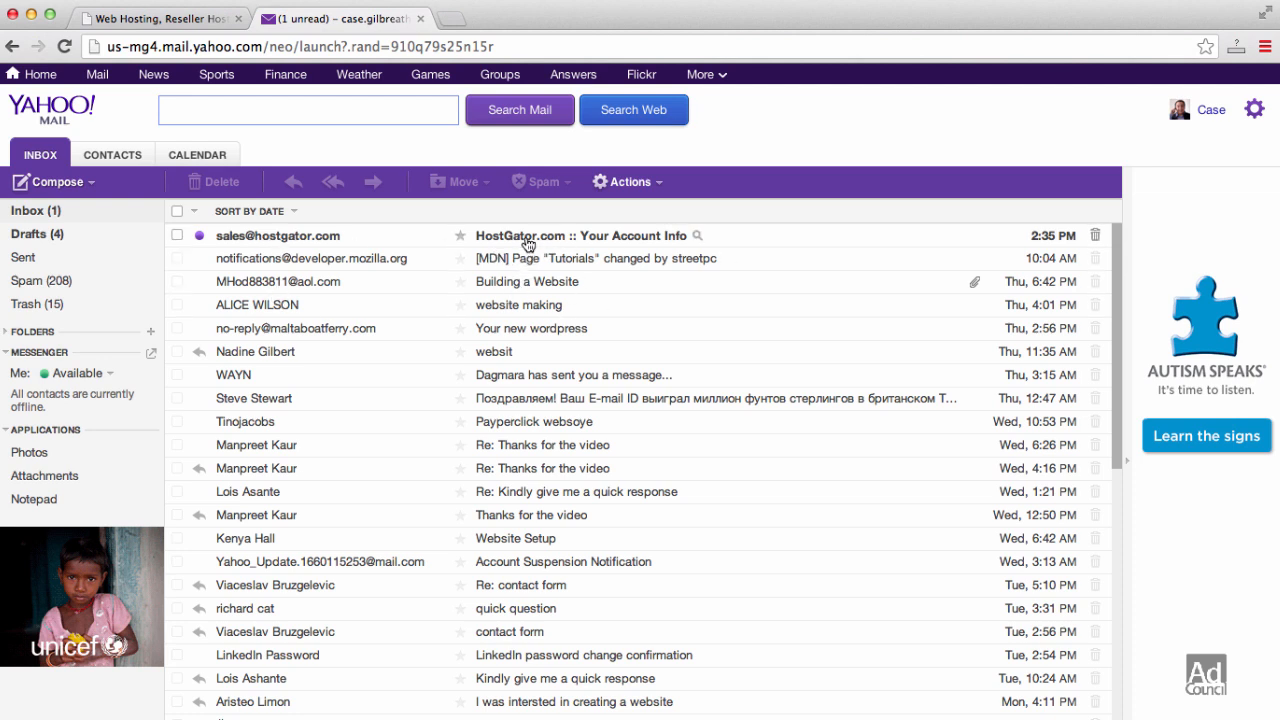
left_click(526, 240)
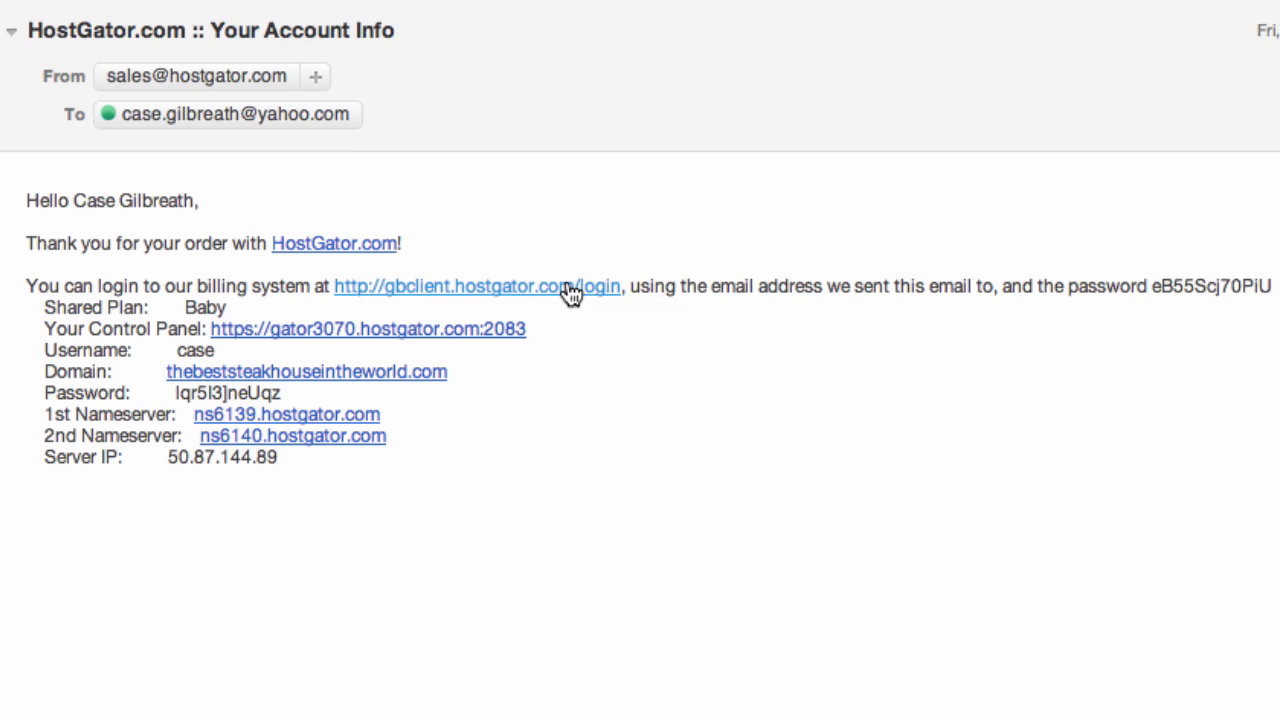
left_click(568, 286)
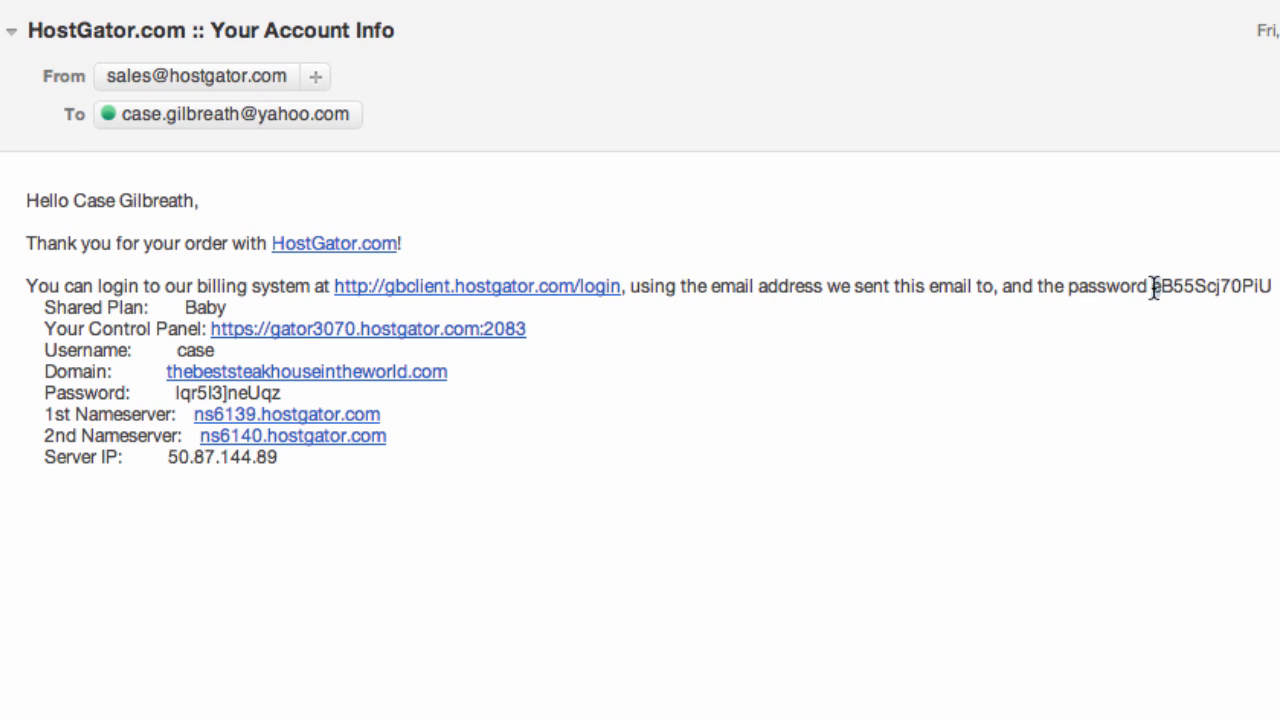
left_click_drag(1150, 286, 1277, 286)
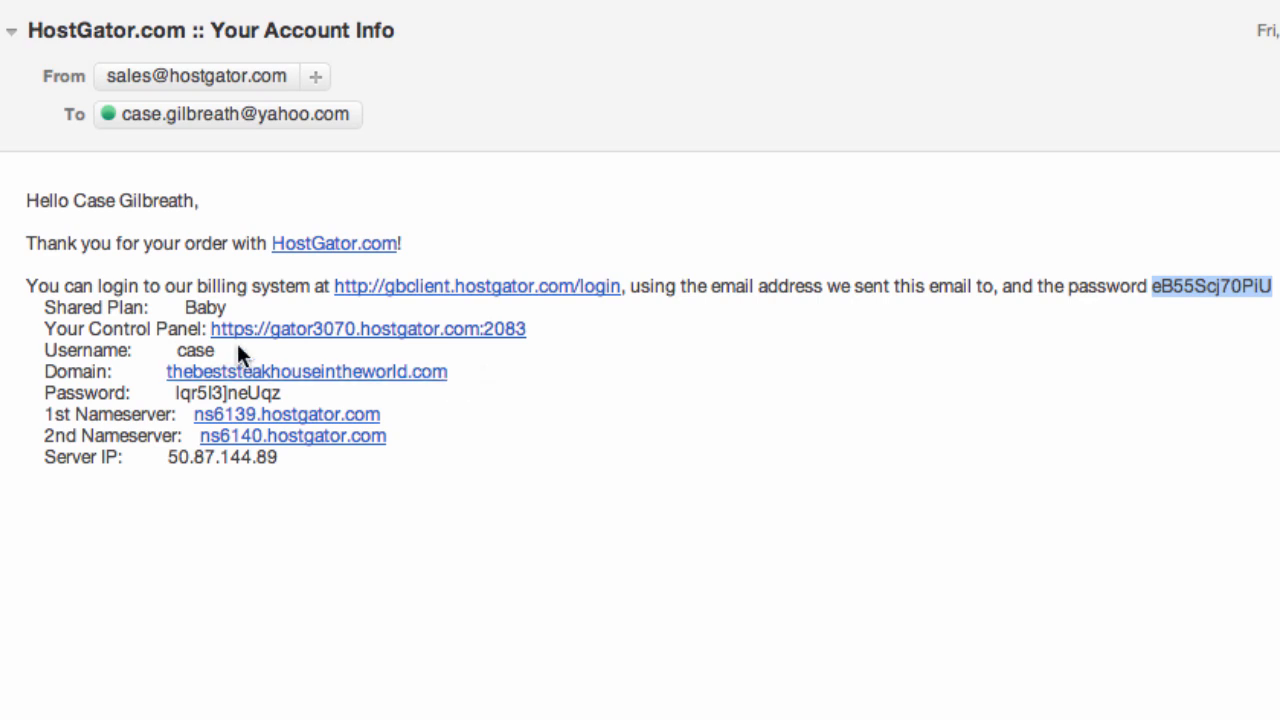
- Open the control panel login page and copy the username and password from the account email
left_click(392, 338)
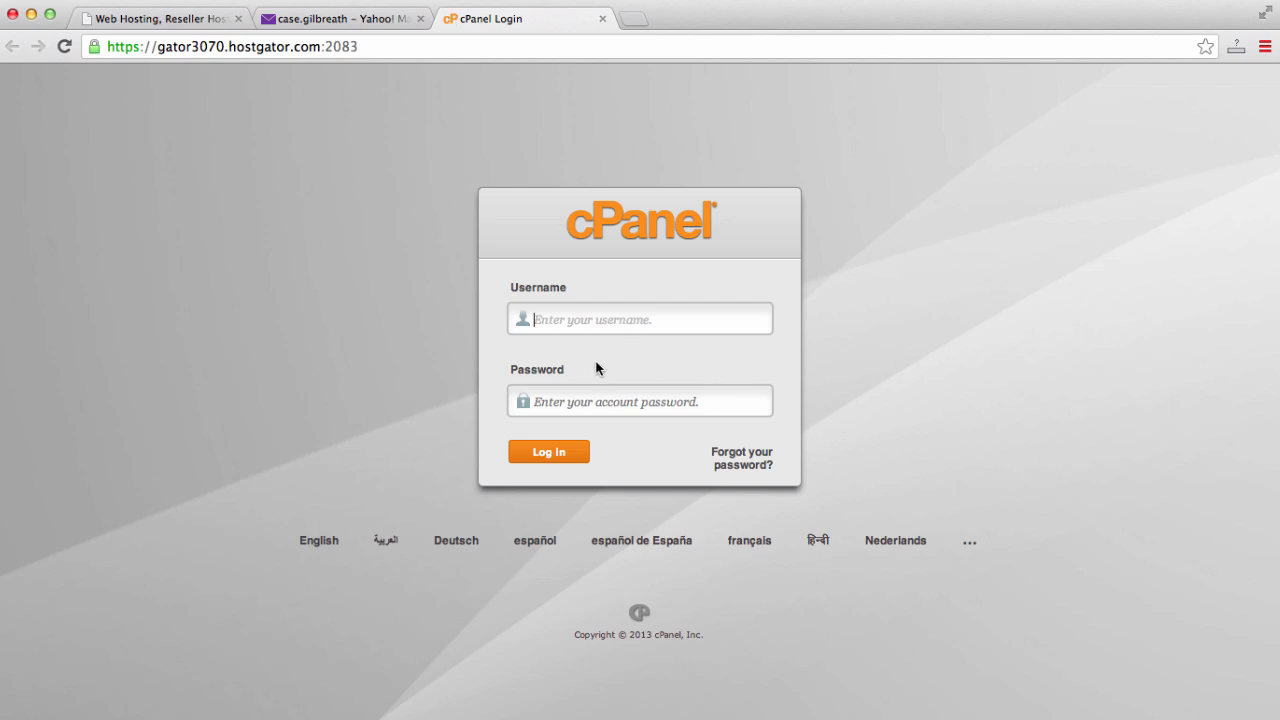
left_click(338, 19)
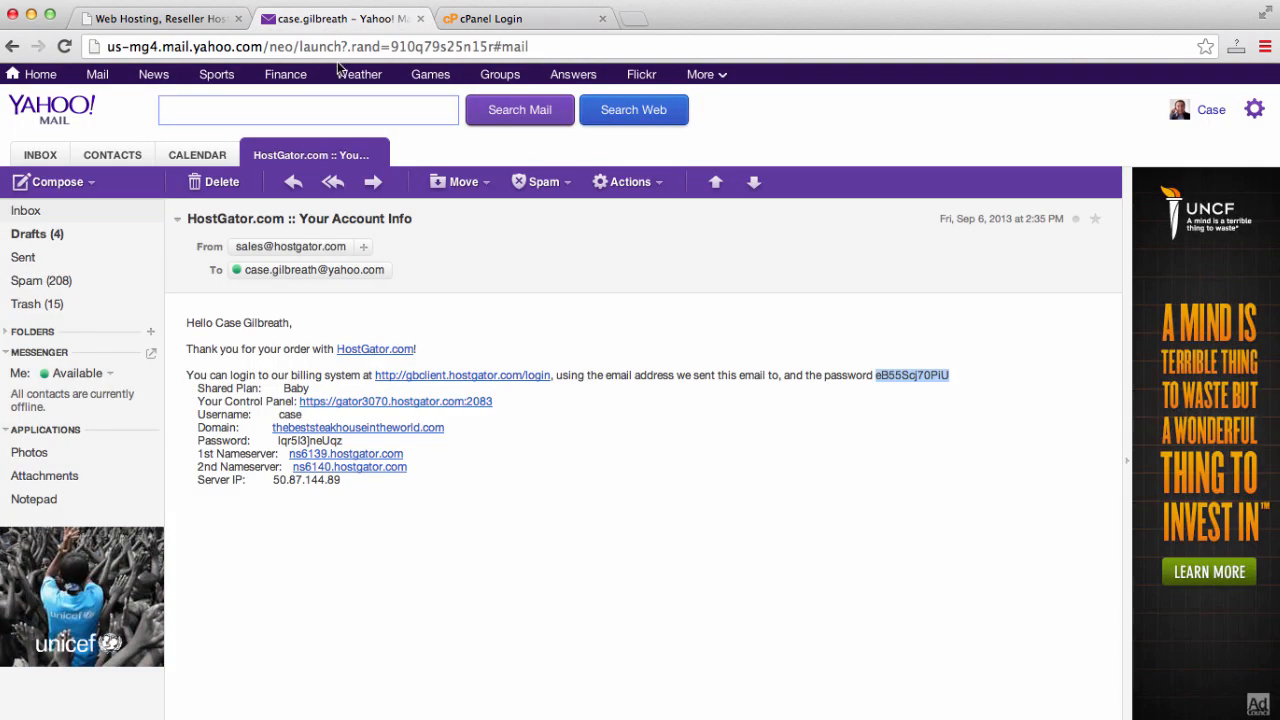
left_click_drag(312, 414, 278, 416)
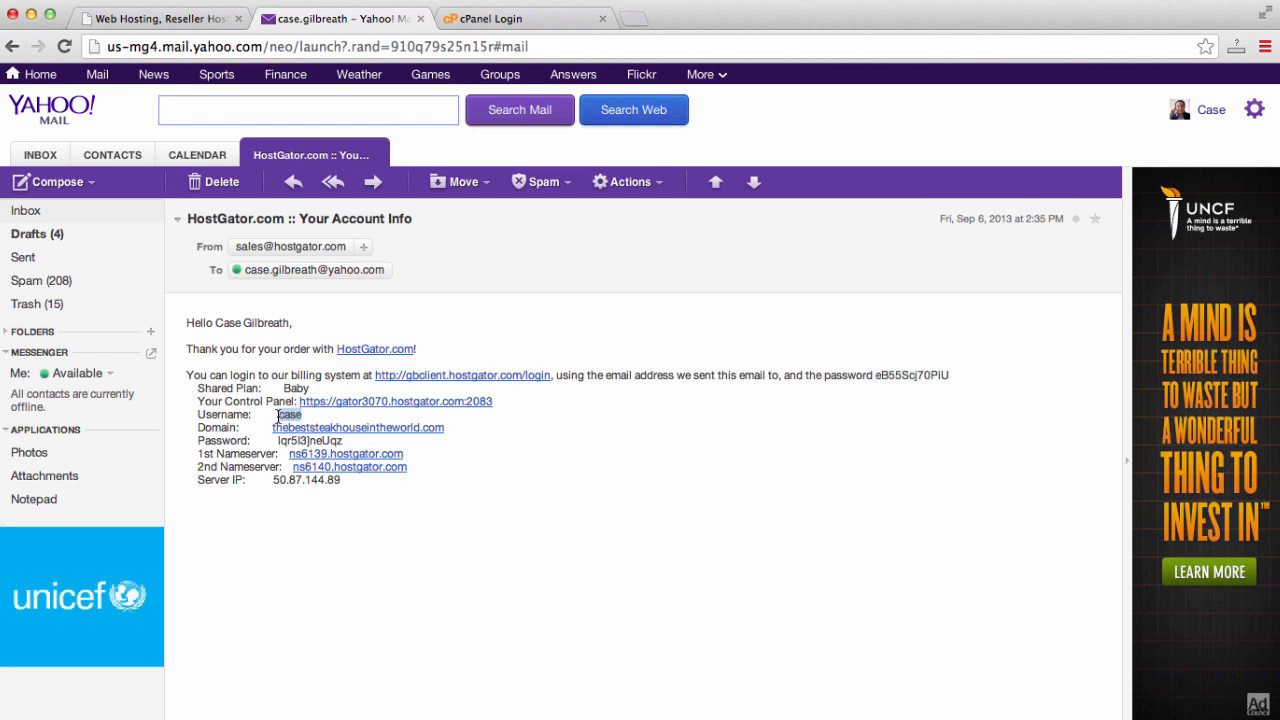
left_click_drag(345, 441, 277, 441)
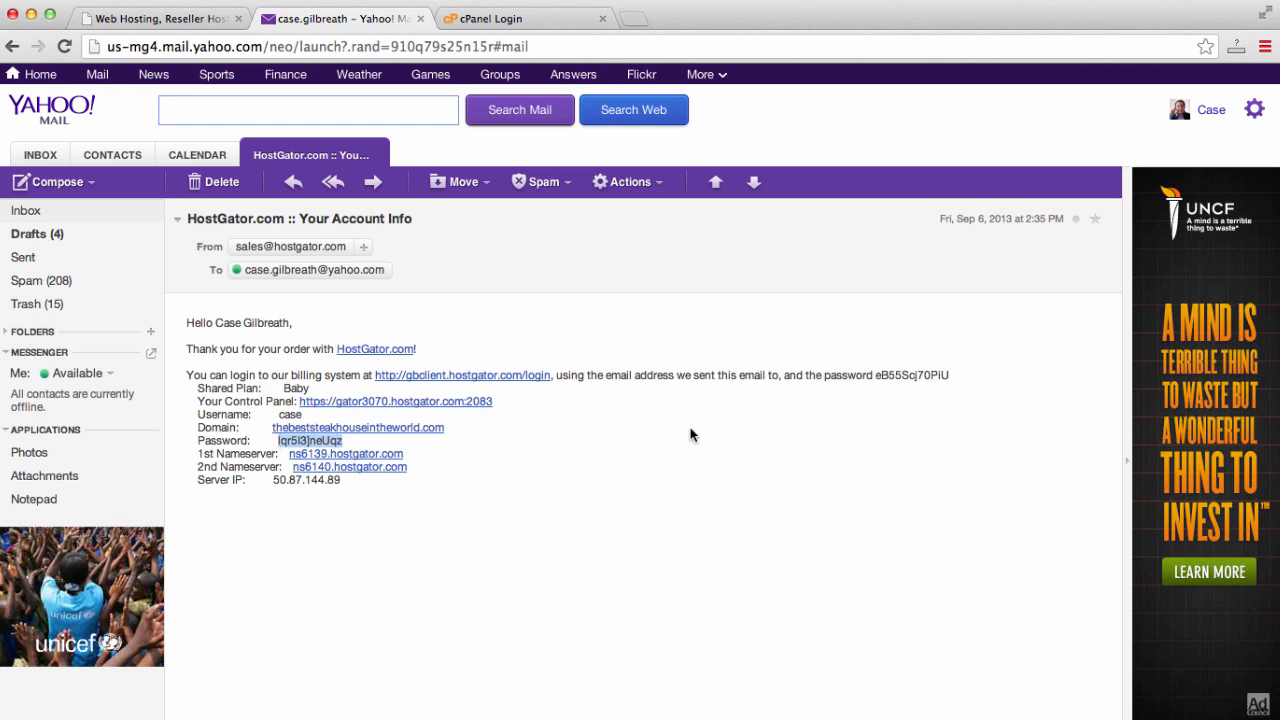
- Enter the hosting username and the pasted password on the cPanel login form and log in
left_click(490, 20)
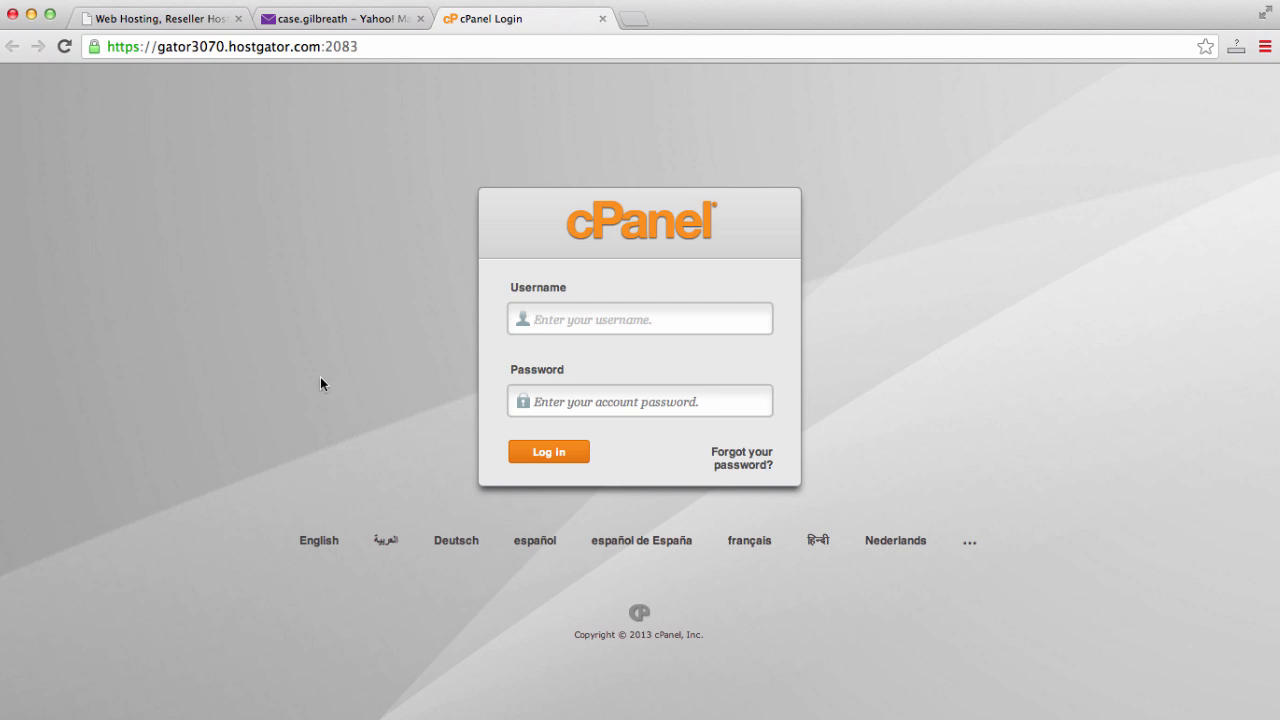
type("case")
key("Tab")
key("super+v")
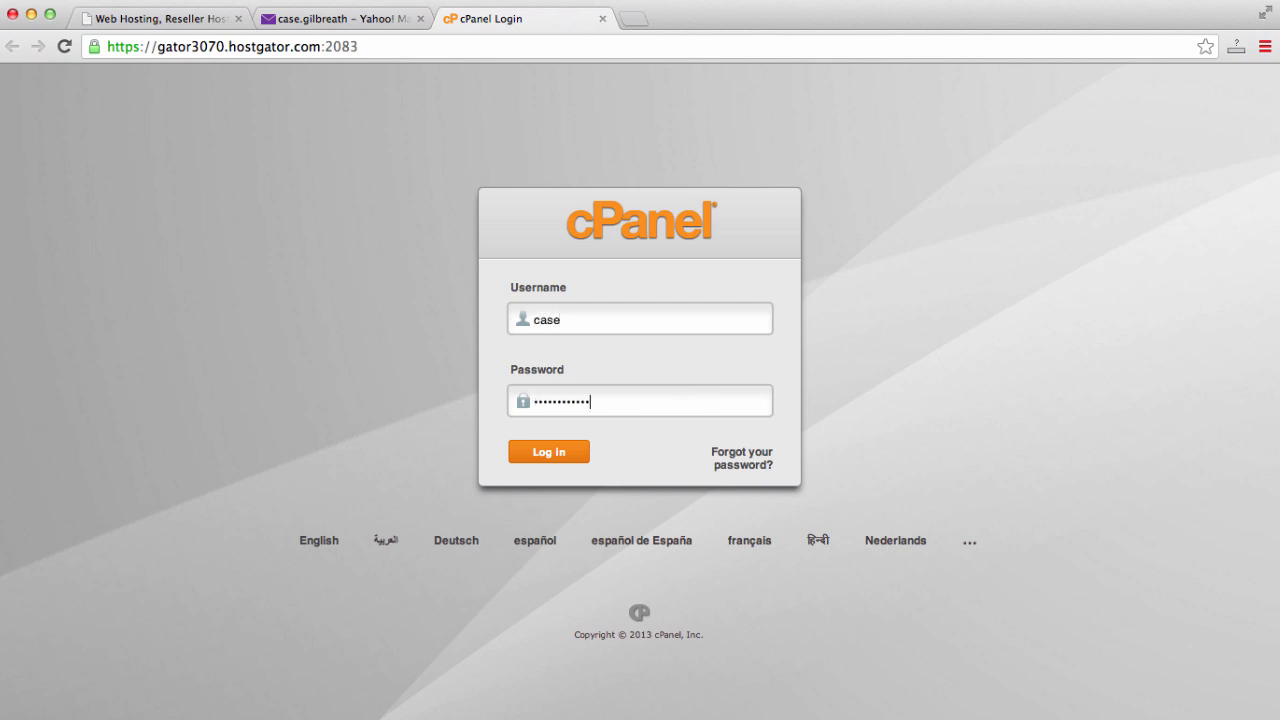
left_click(545, 455)
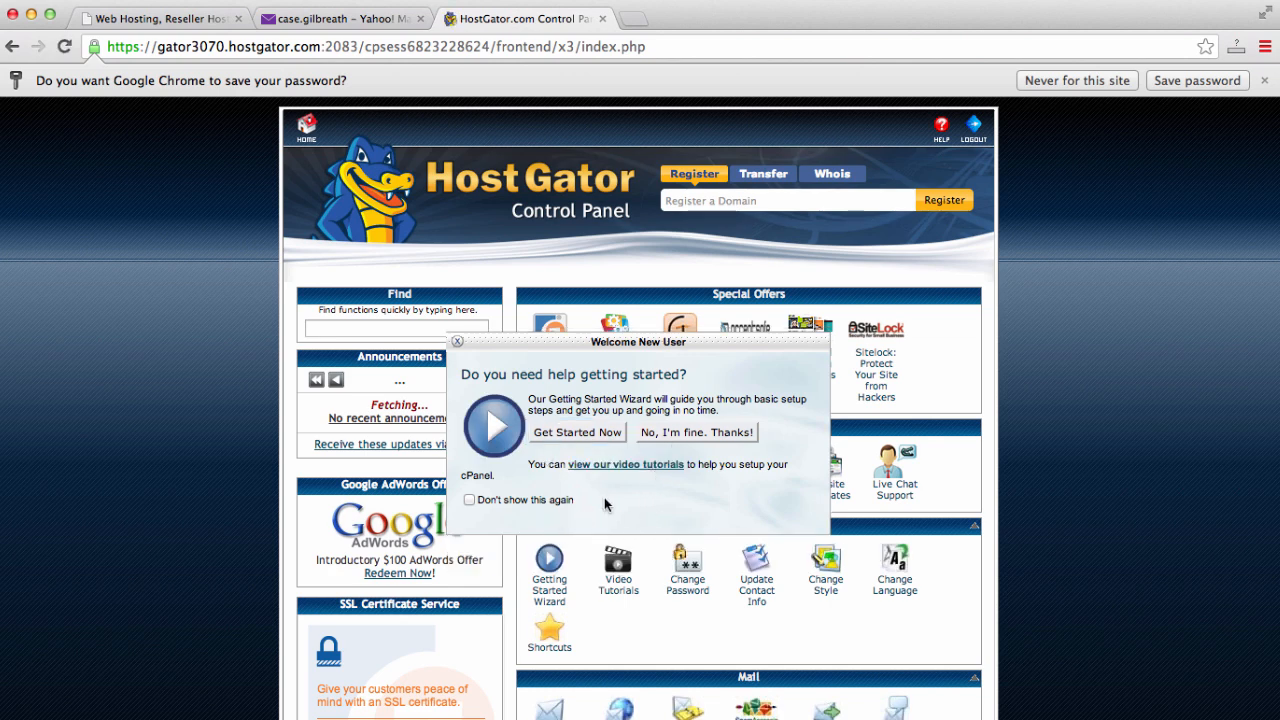
- Dismiss the Welcome New User popup and launch QuickInstall from the Software/Services section
left_click(677, 432)
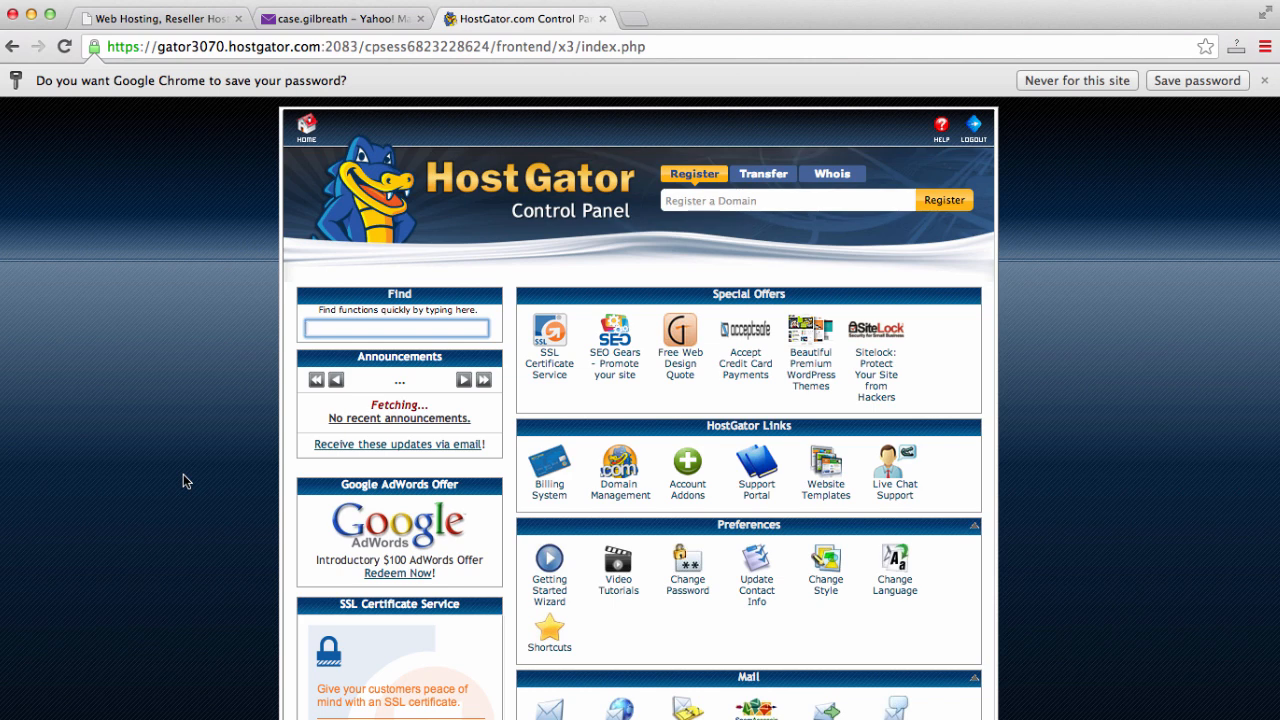
scroll(183, 481, "down", 5)
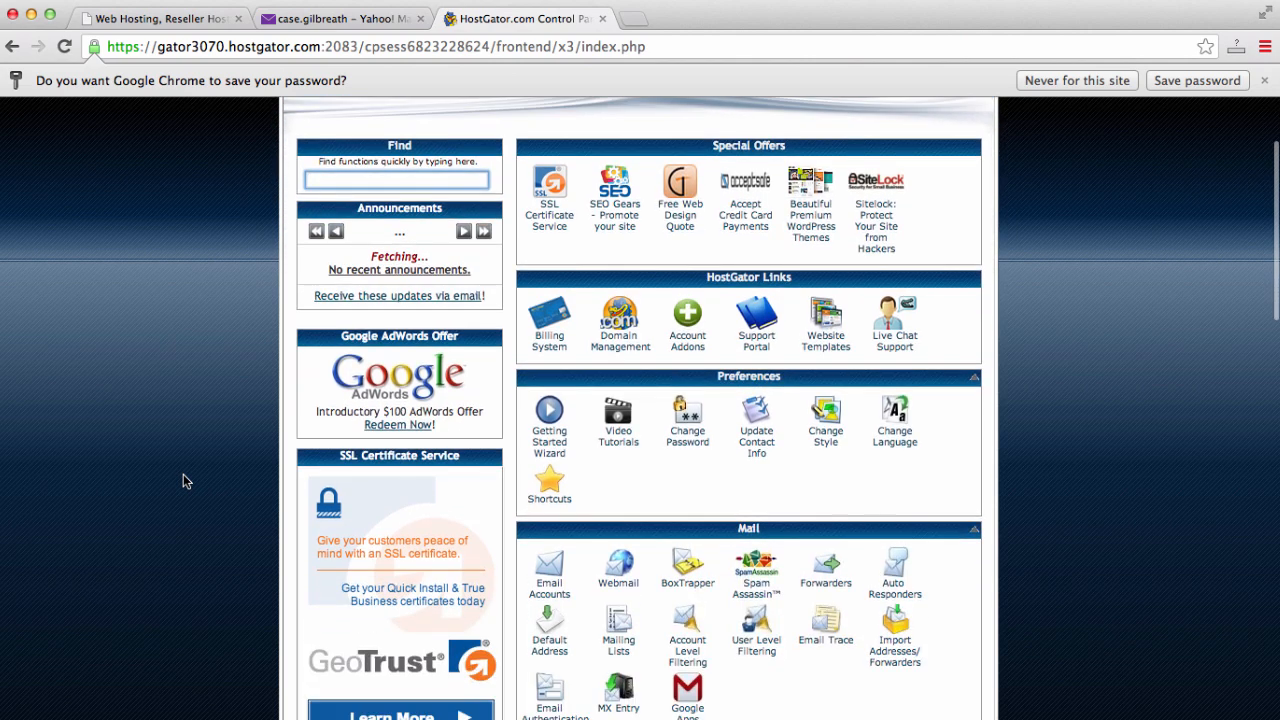
scroll(183, 481, "down", 3)
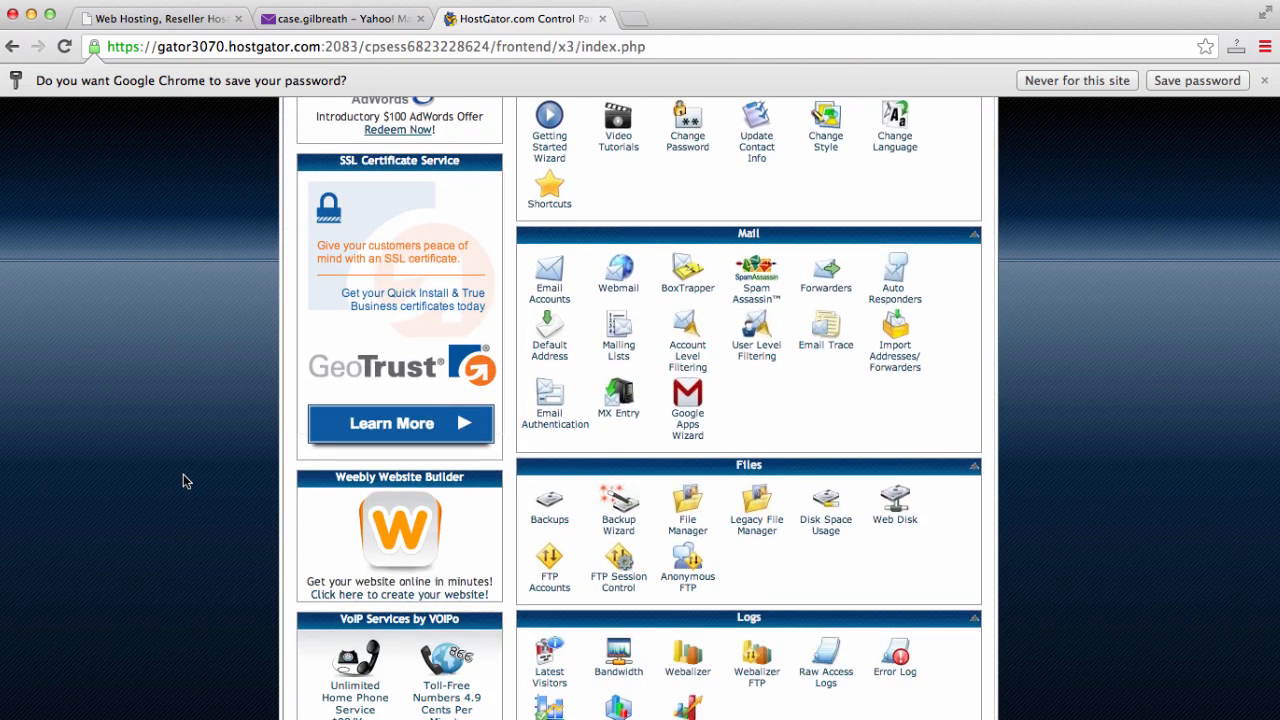
scroll(183, 481, "down", 5)
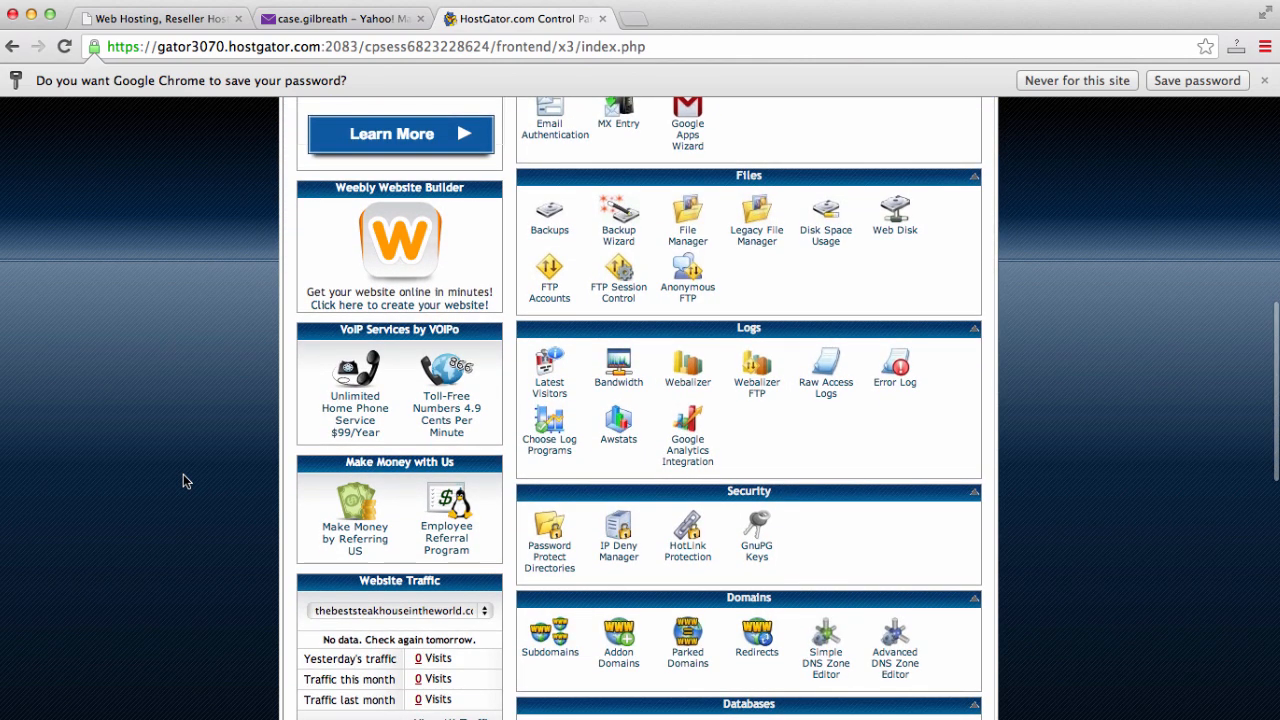
scroll(183, 476, "down", 6)
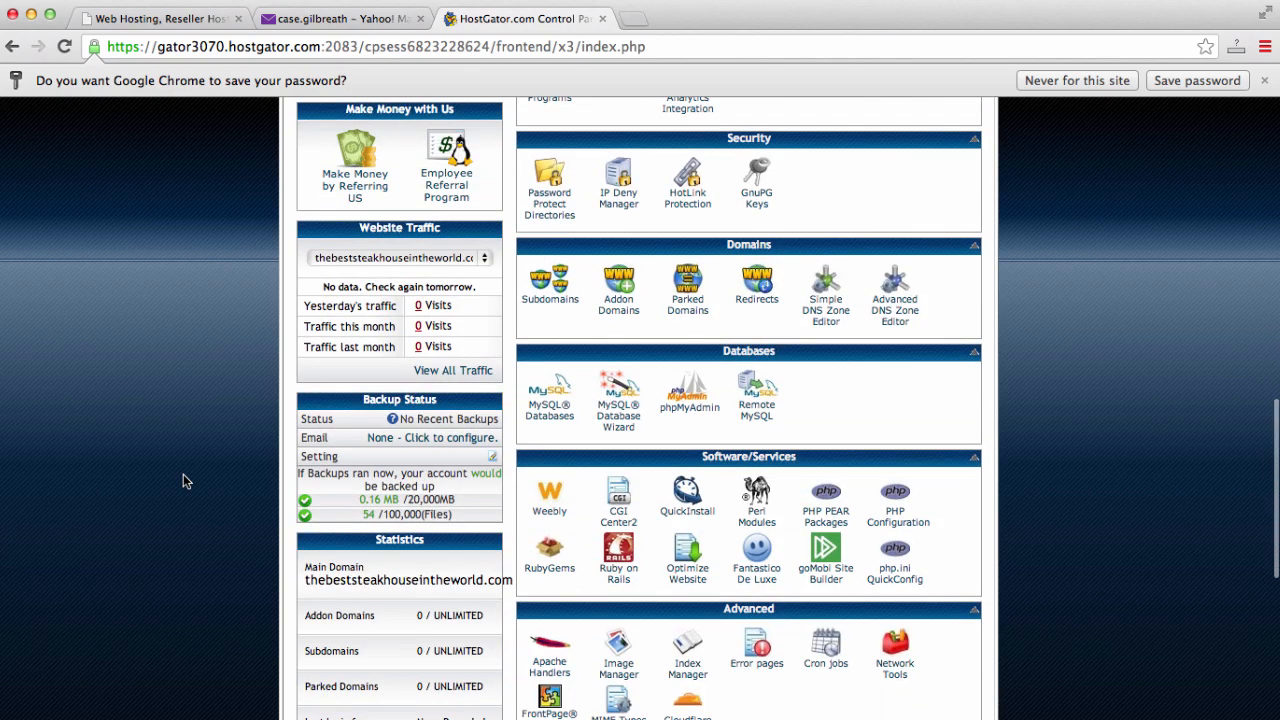
scroll(183, 481, "down", 1)
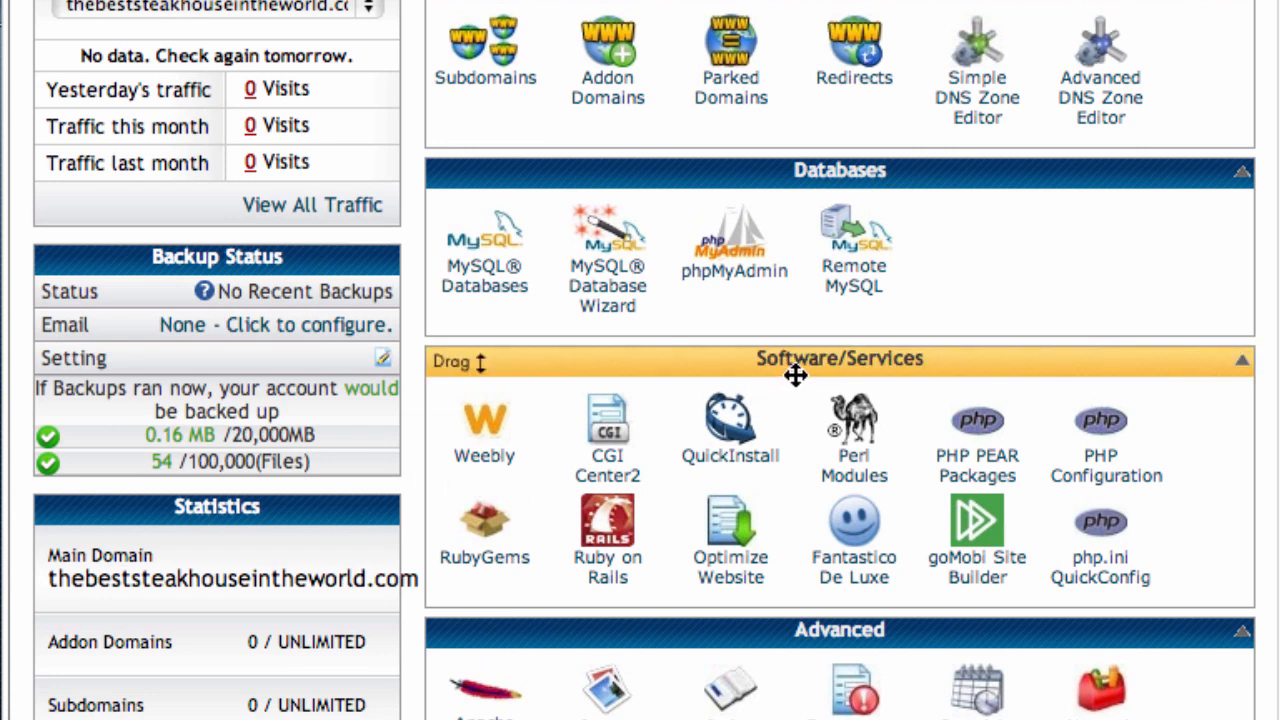
left_click(735, 458)
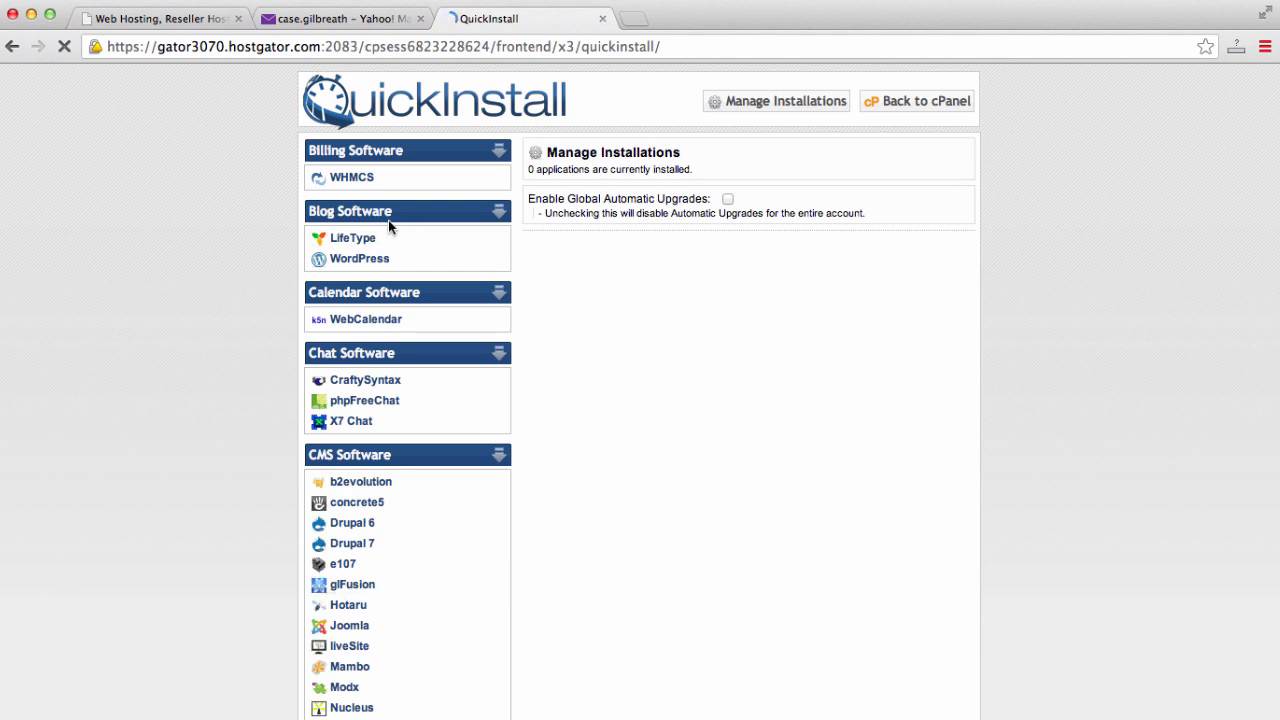
- Install WordPress via QuickInstall with blog title 'Steak House', the saved admin e-mail and admin username
left_click(360, 259)
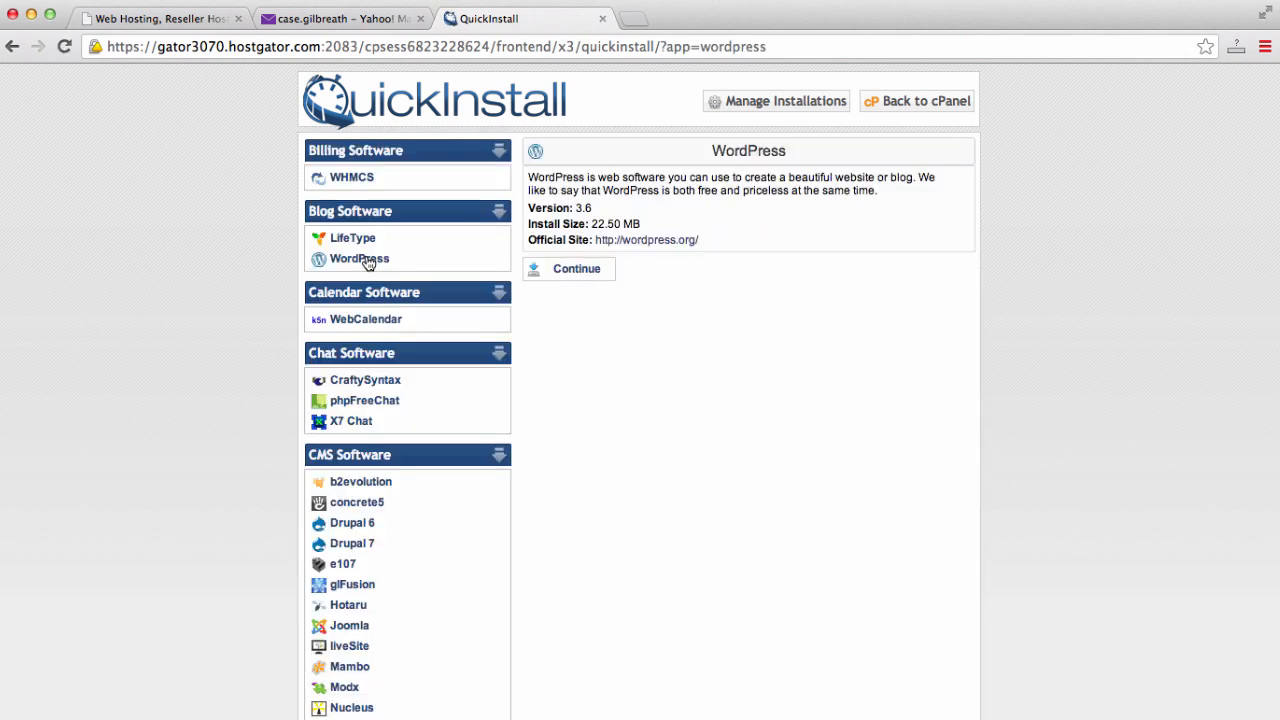
left_click(571, 271)
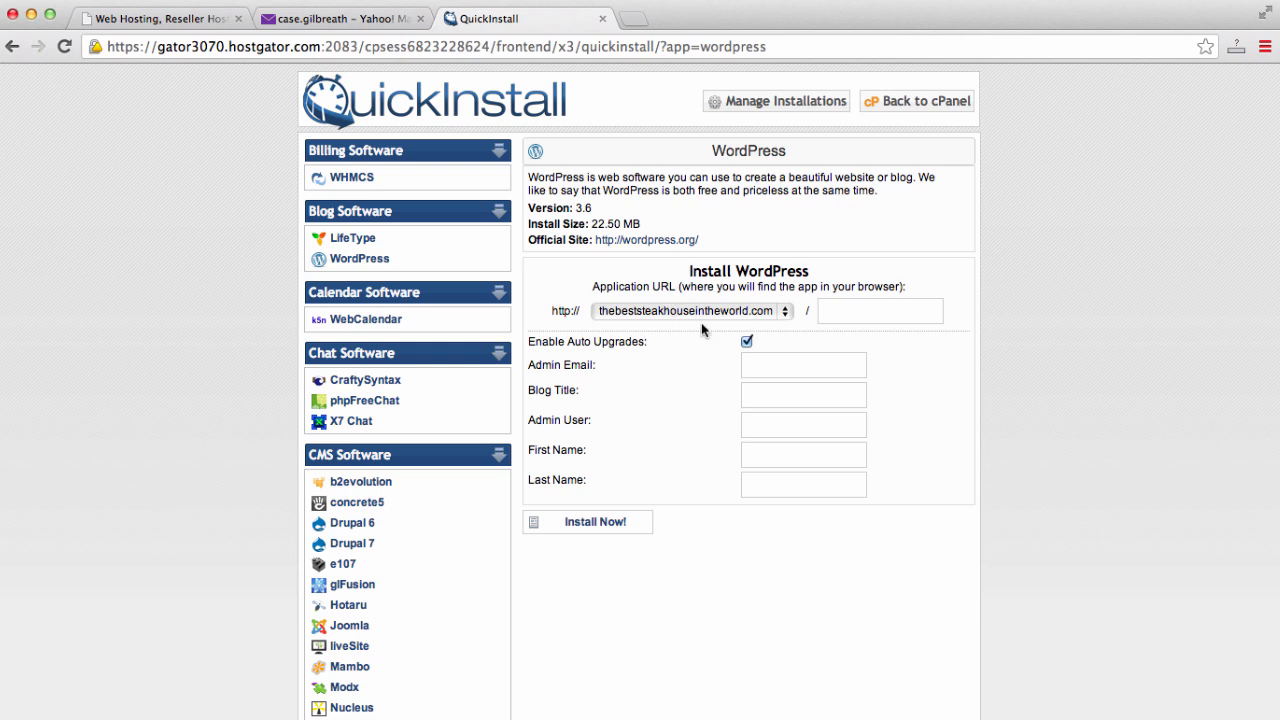
left_click(822, 361)
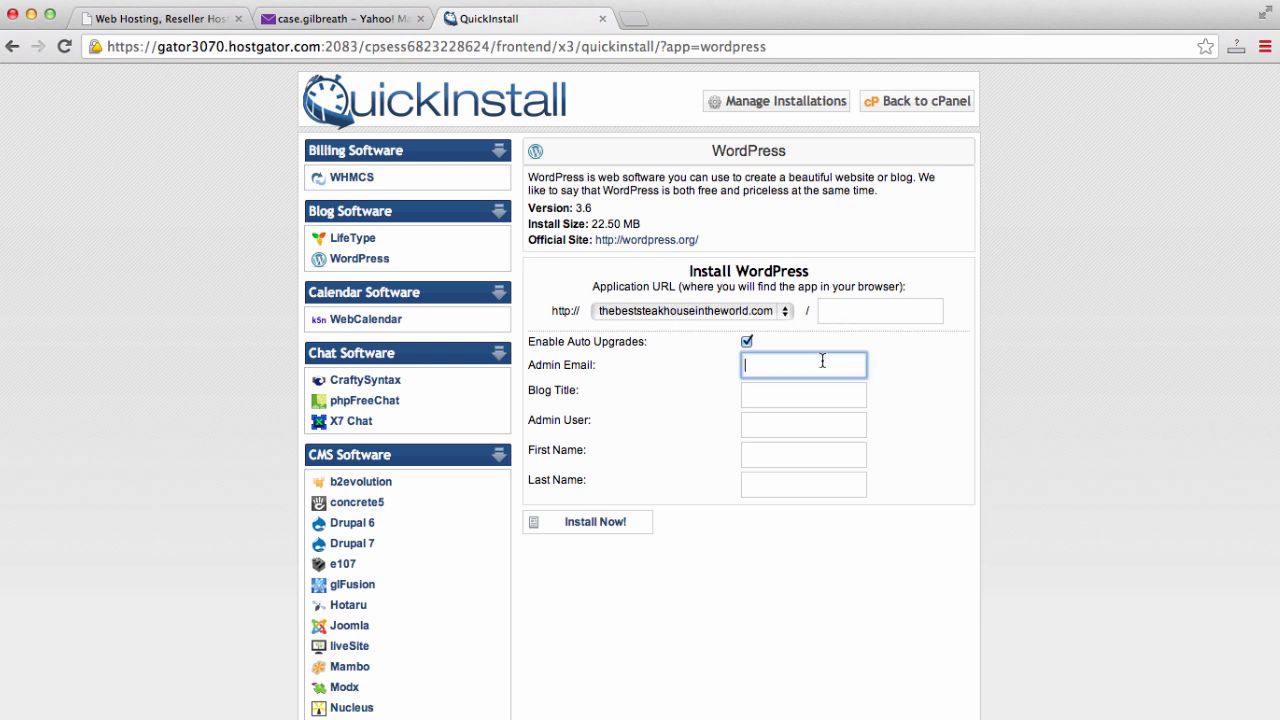
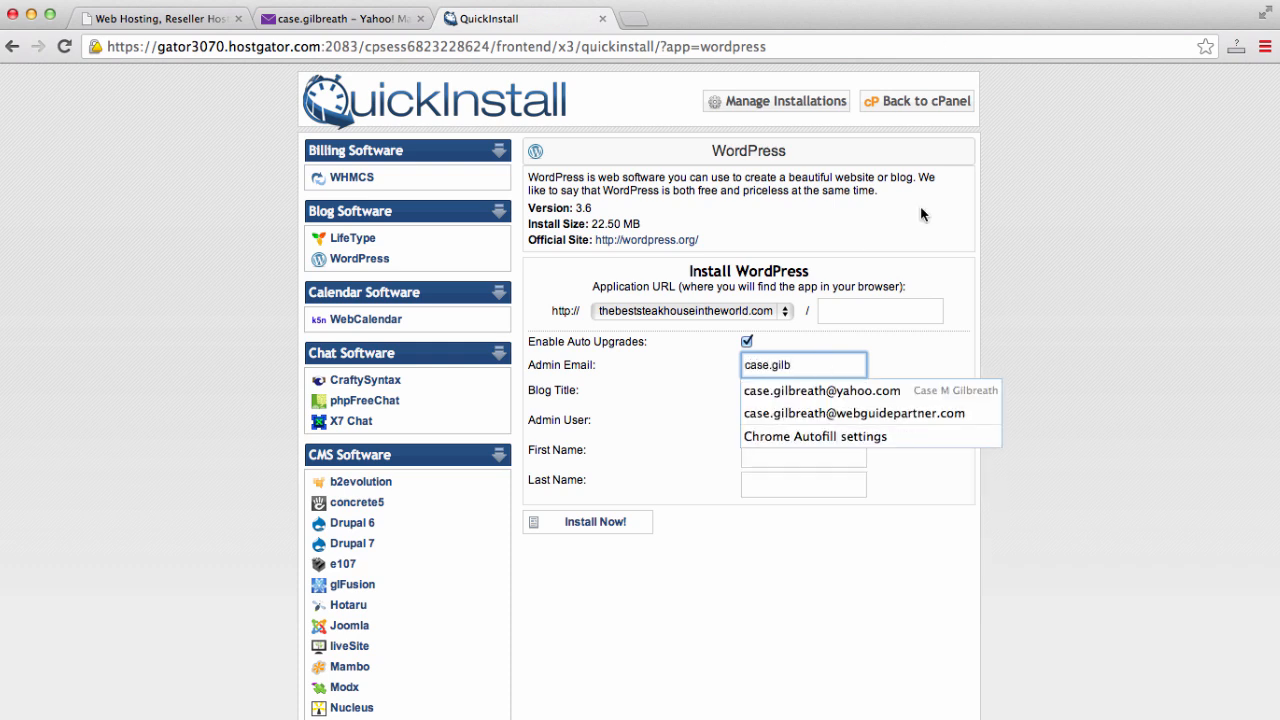
left_click(849, 391)
left_click(855, 396)
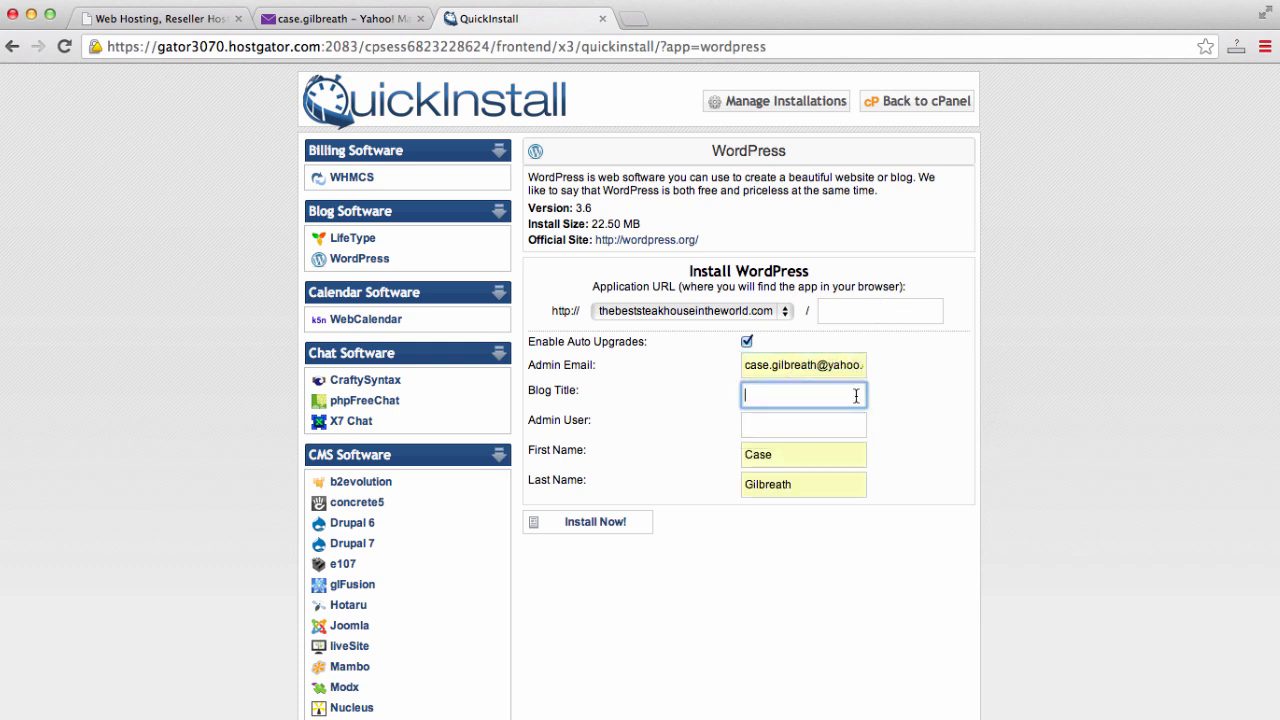
type("Steak House")
key("Tab")
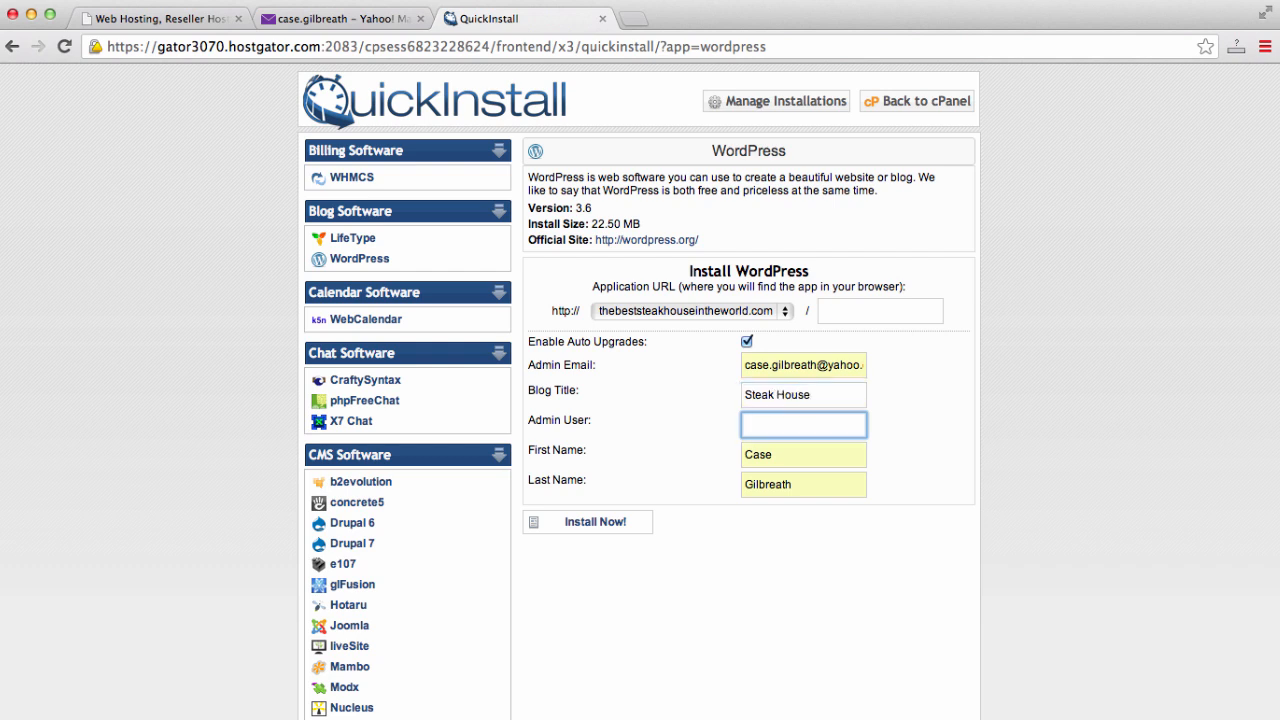
type("case")
left_click(587, 528)
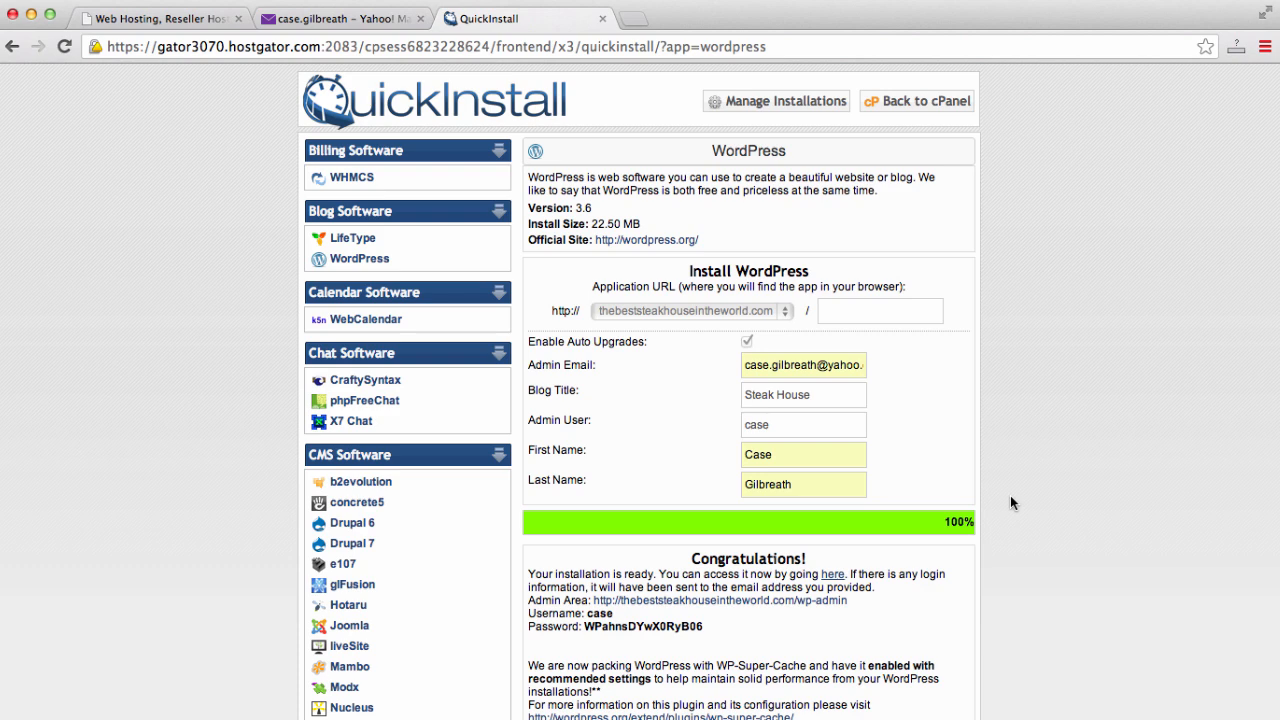
- Scroll through the Congratulations section to review the WordPress admin URL and login details
scroll(1010, 502, "down", 3)
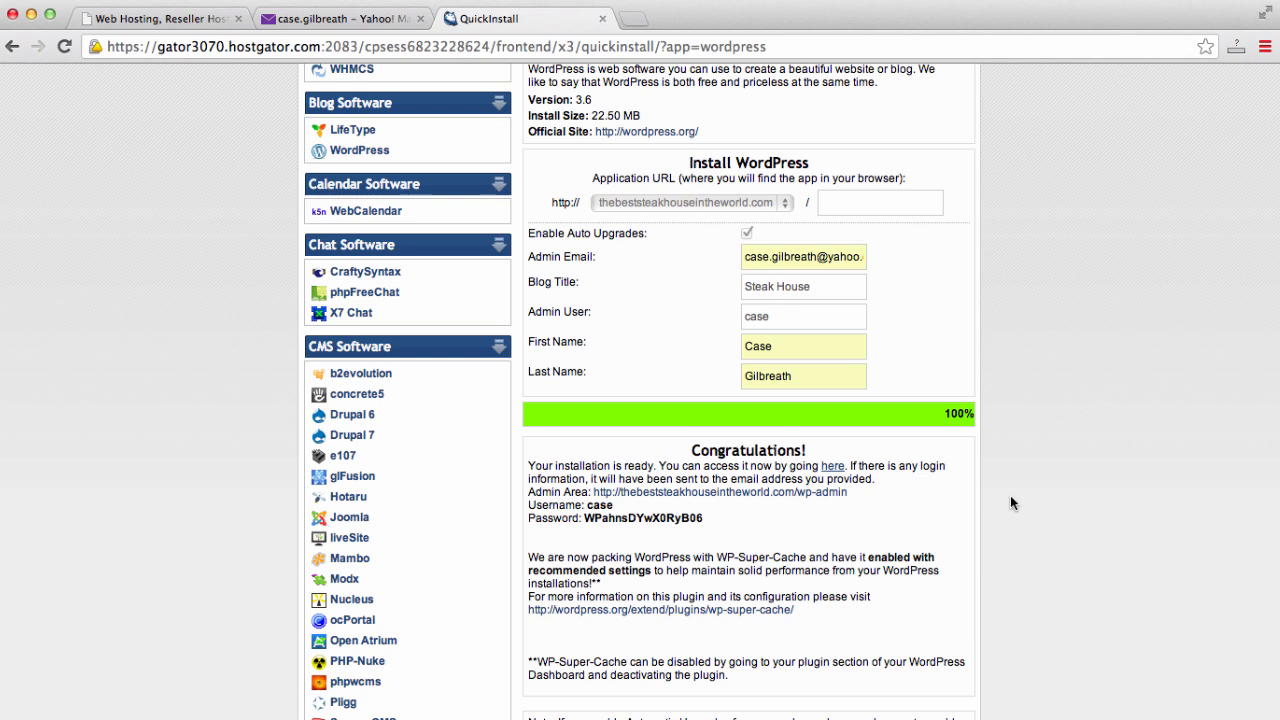
scroll(1010, 502, "down", 2)
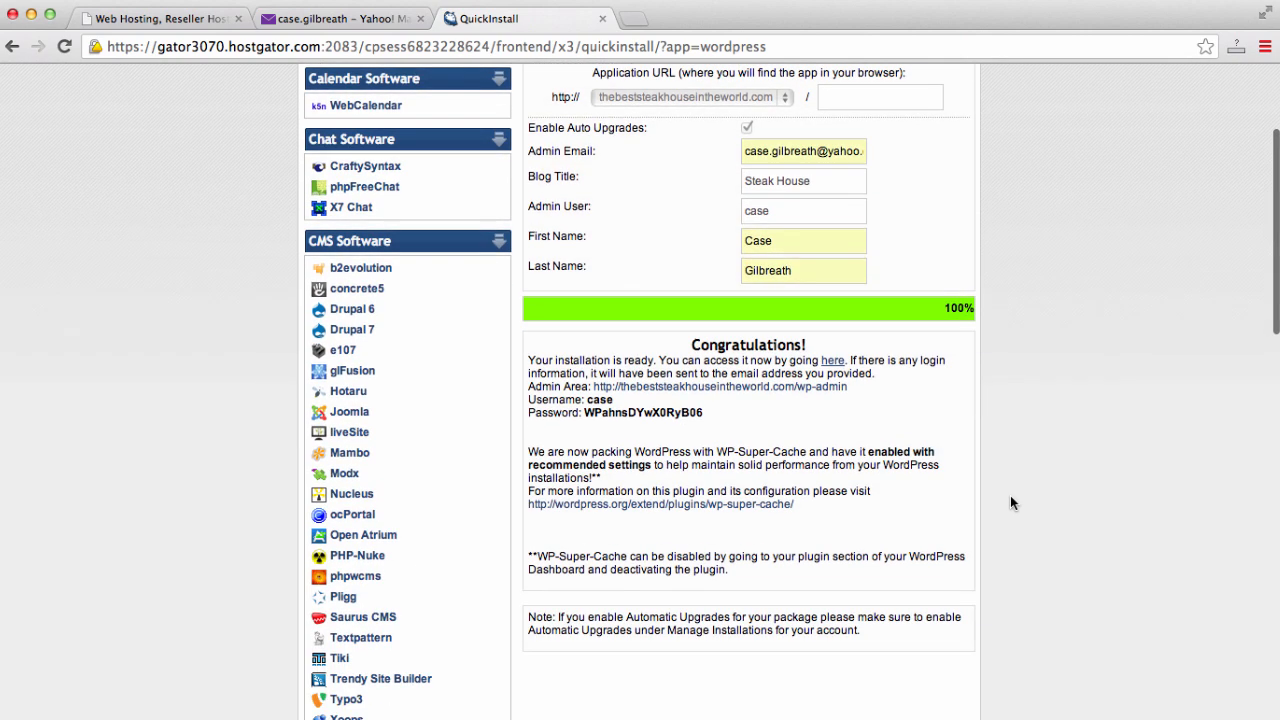
scroll(1010, 502, "down", 5)
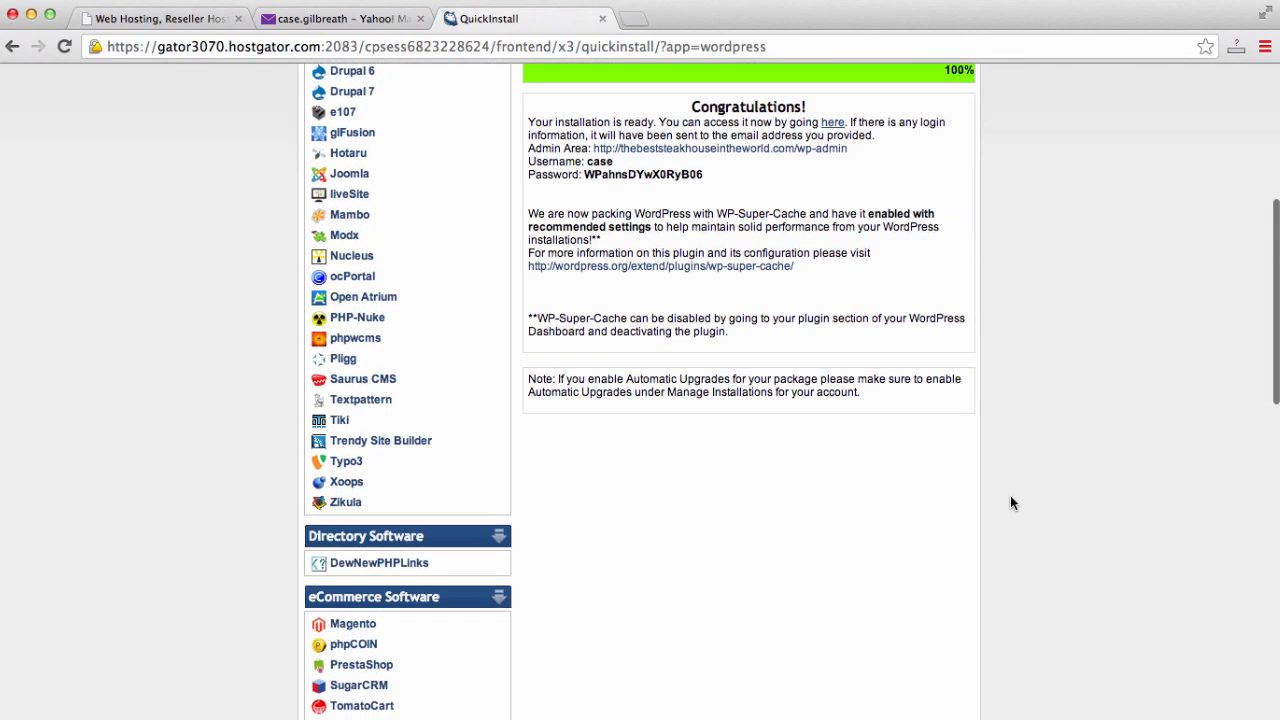
scroll(1010, 502, "up", 4)
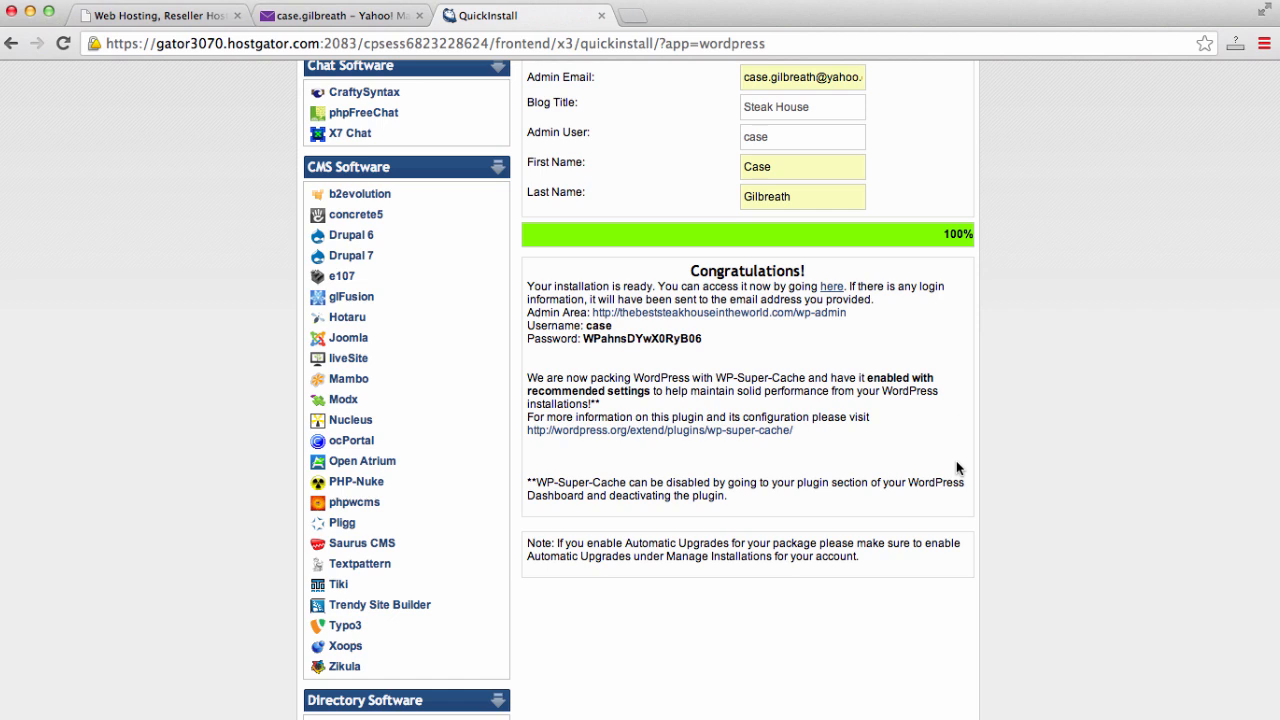
- Load thebeststeakhouseintheworld.com in a new tab and scroll through the default Hello world! post
left_click(634, 17)
type("thebeststeakhouseintheworld.com")
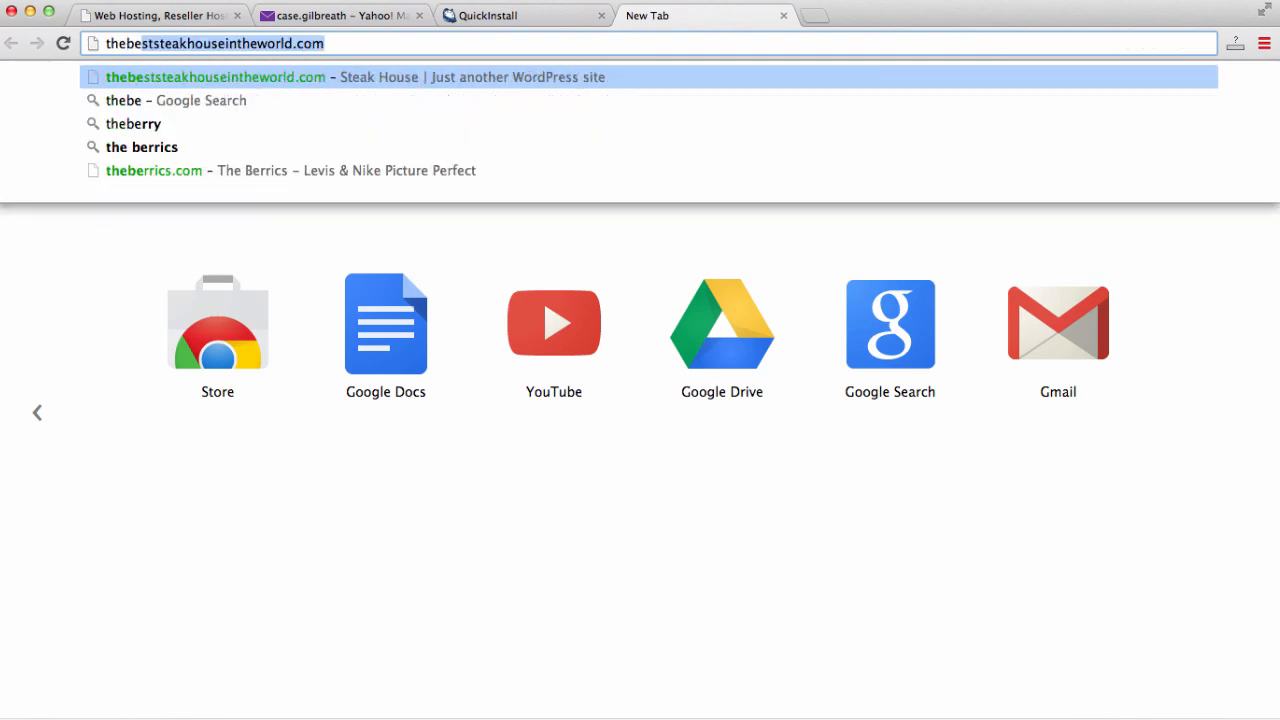
key("Return")
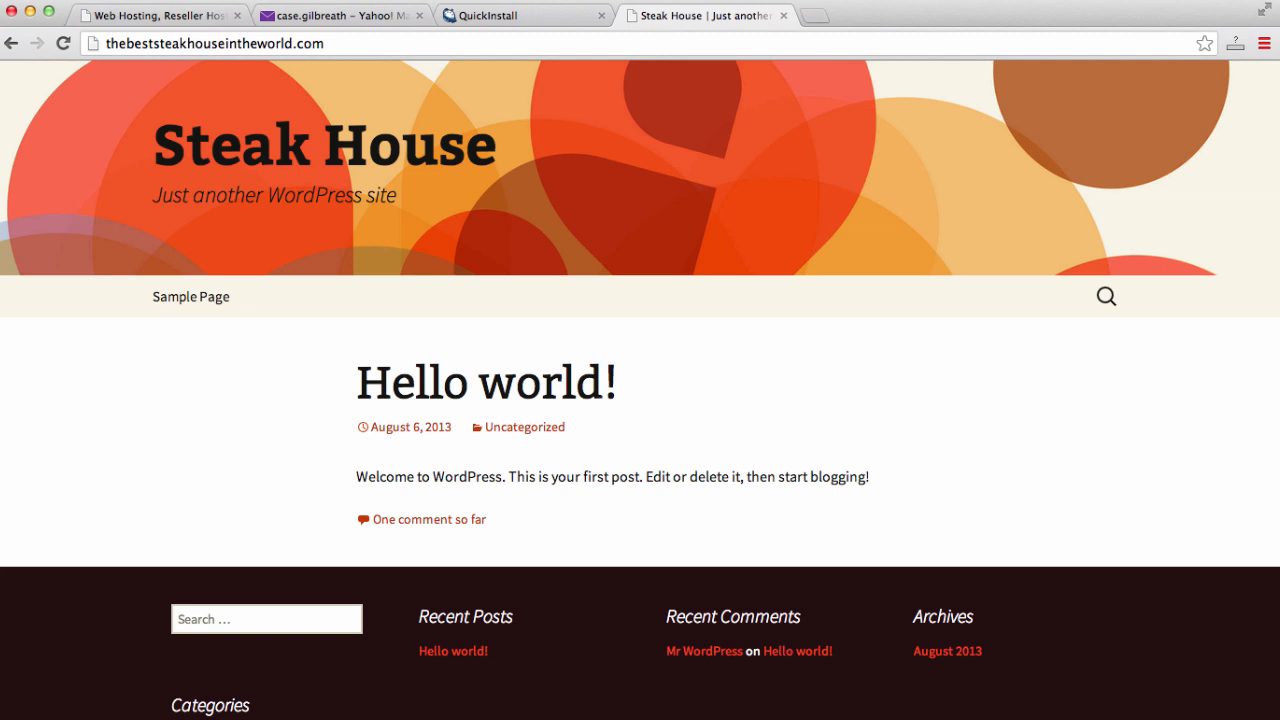
scroll(979, 300, "down", 5)
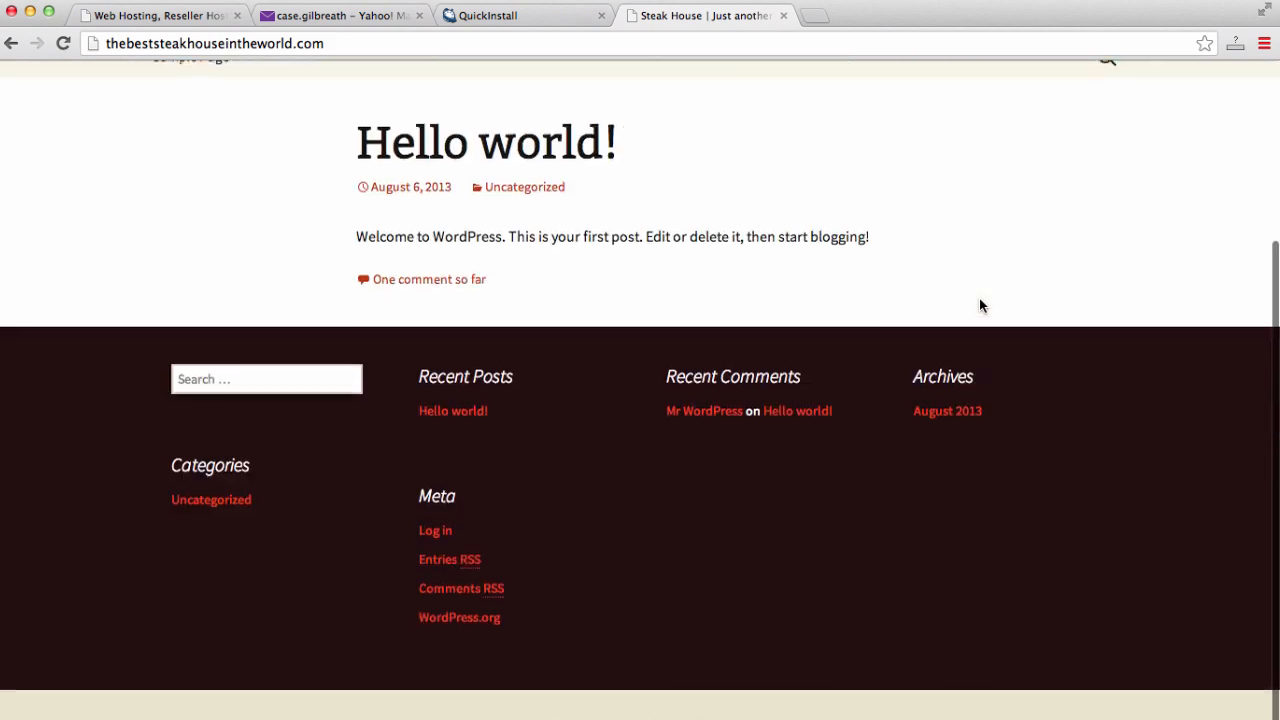
scroll(979, 300, "up", 6)
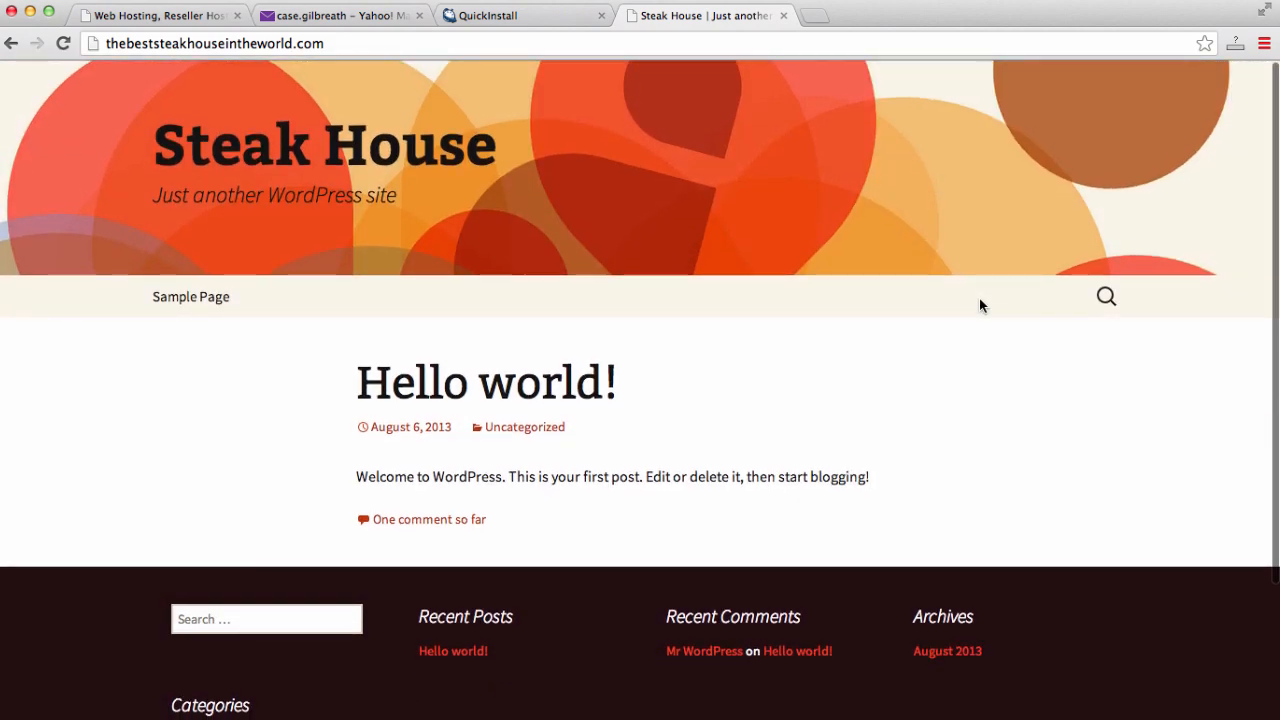
scroll(979, 299, "down", 5)
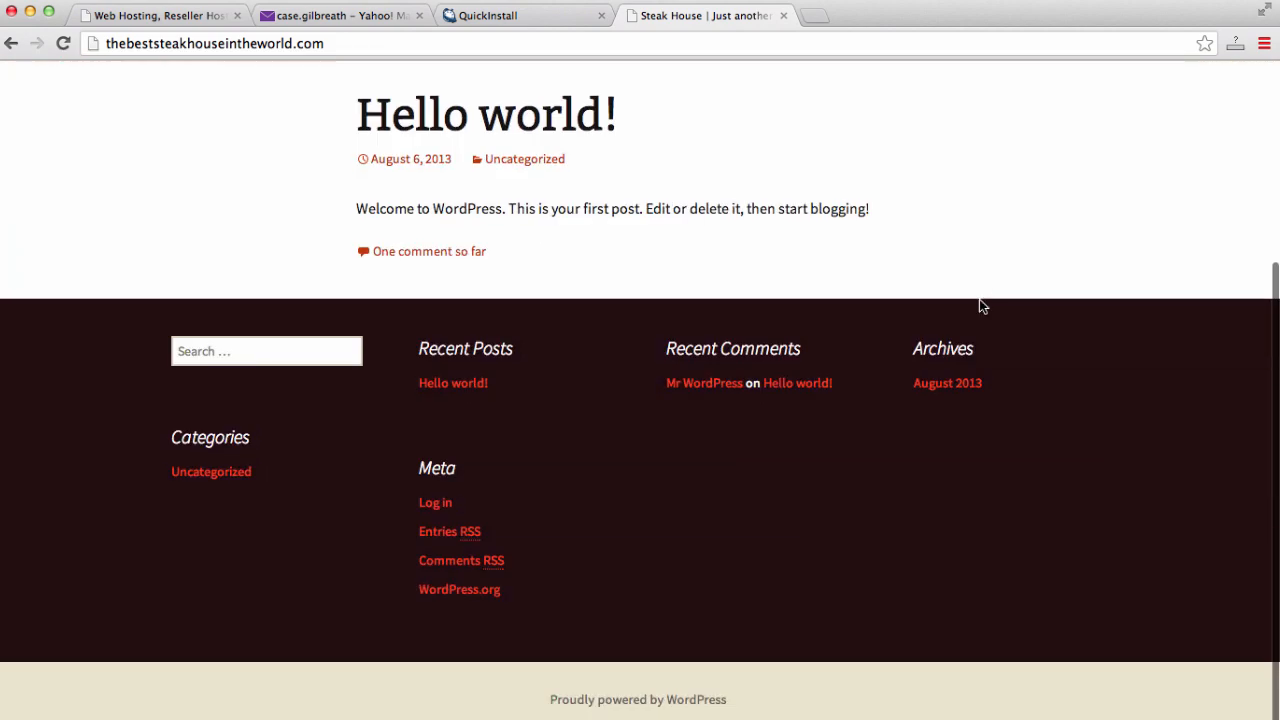
scroll(979, 299, "up", 6)
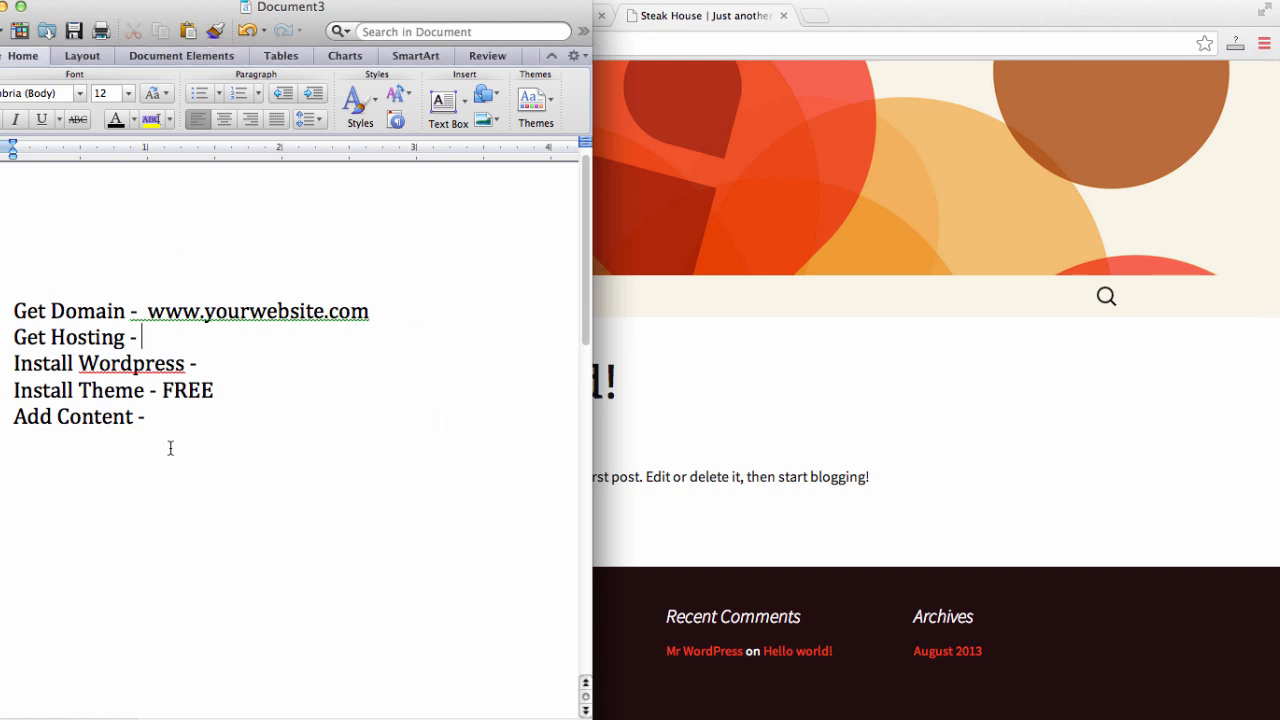
- Mark the Get Domain and Get Hosting lines as DONE! in the Word checklist
left_click(370, 312)
type("- DONE!")
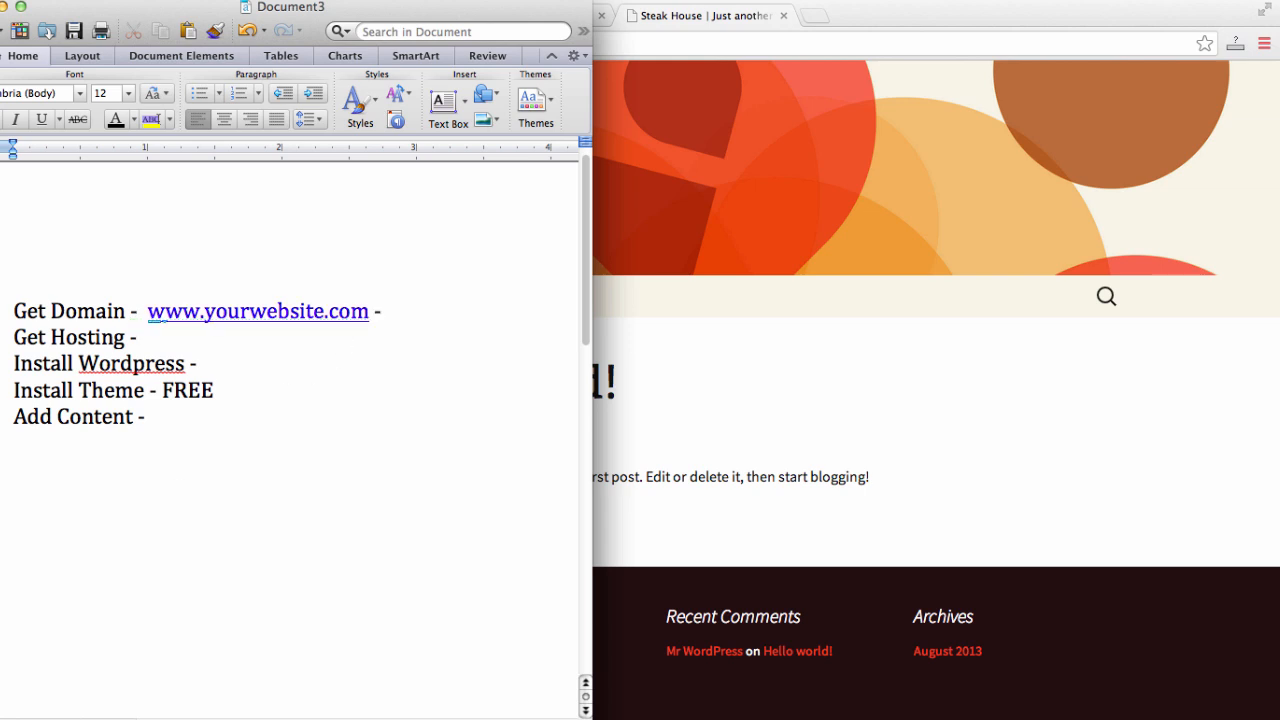
left_click(297, 331)
type("DONE!")
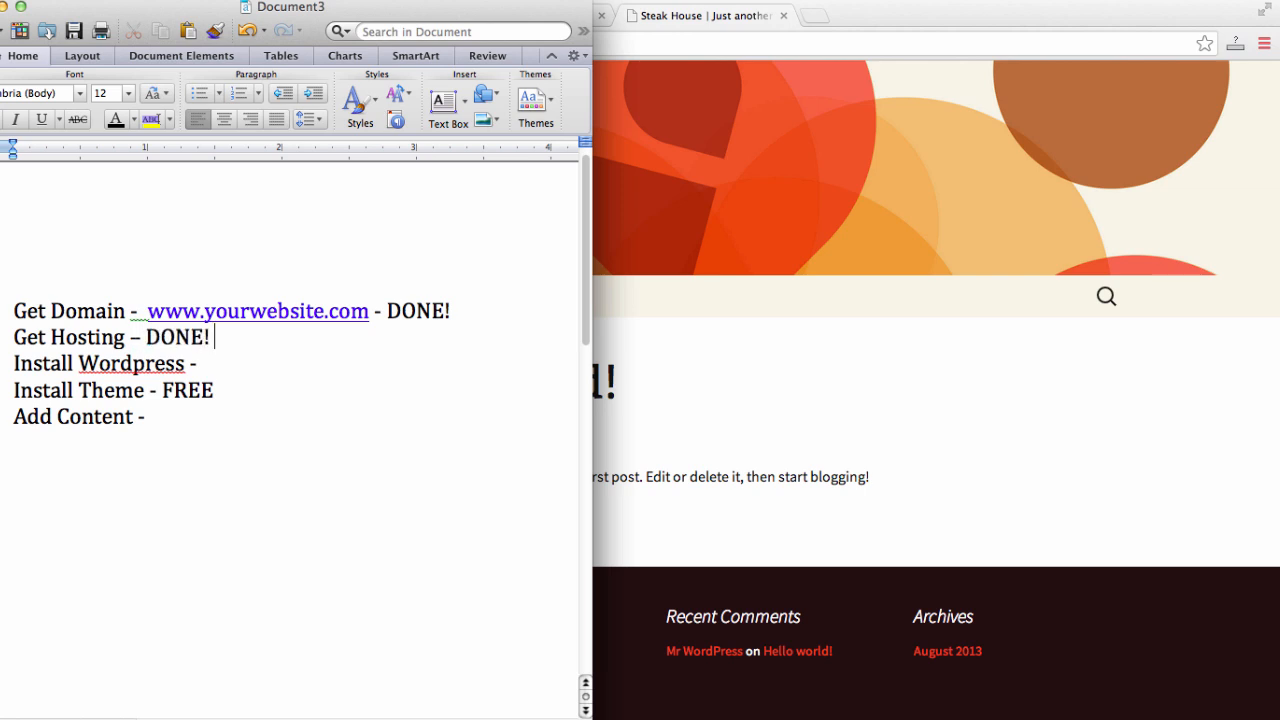
- Add 'One Click Install - DONE' to the Install Wordpress line and a dash after Install Theme
left_click(290, 368)
type("One Click Install - DONE")
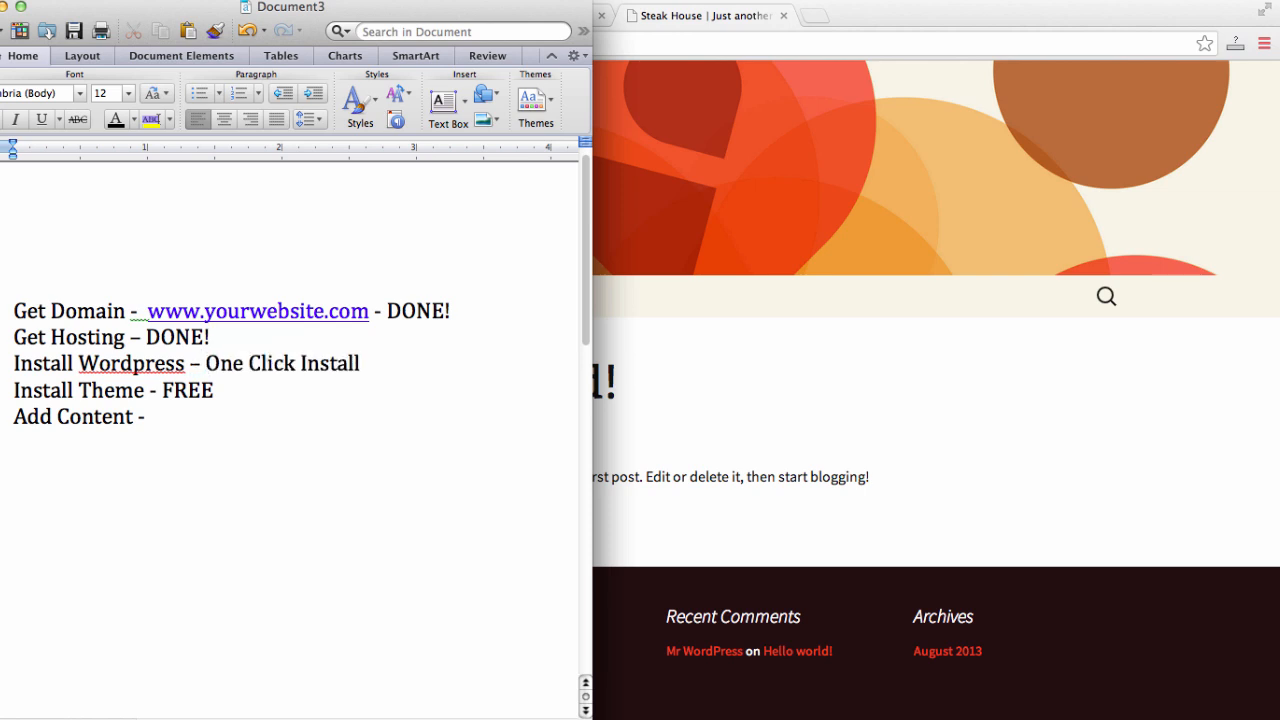
left_click(278, 396)
type("-")
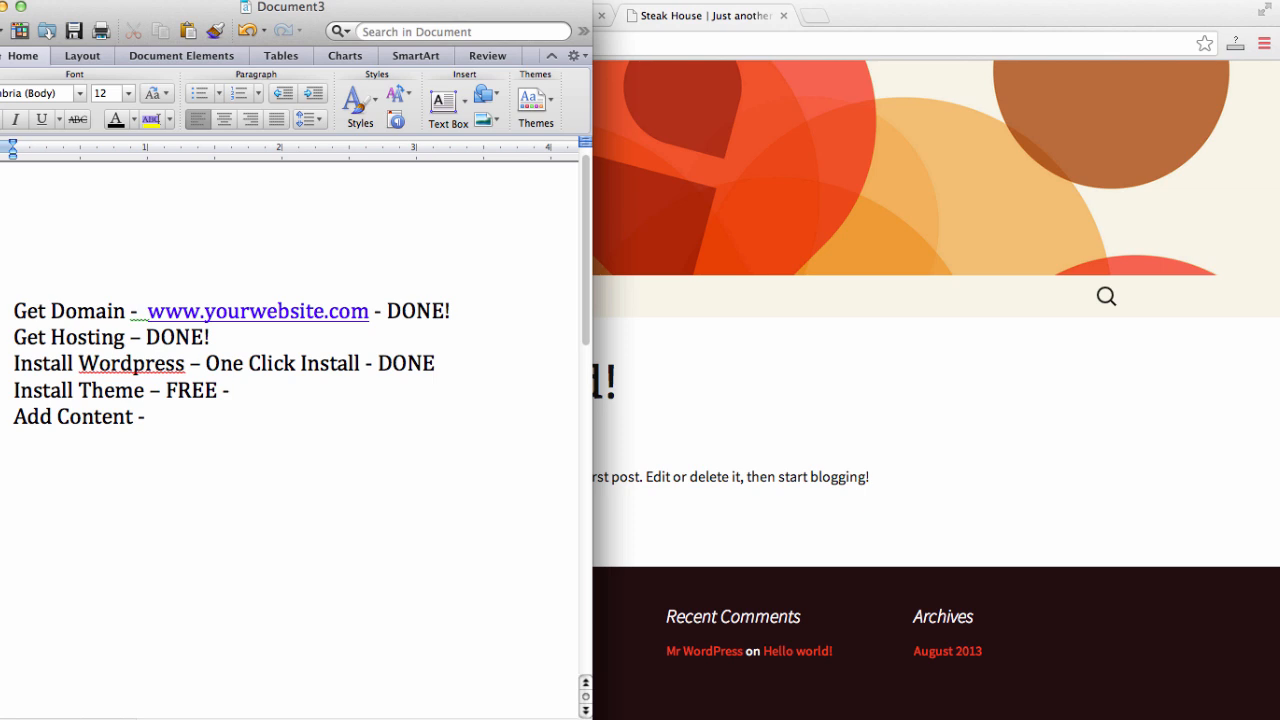
left_click(1166, 548)
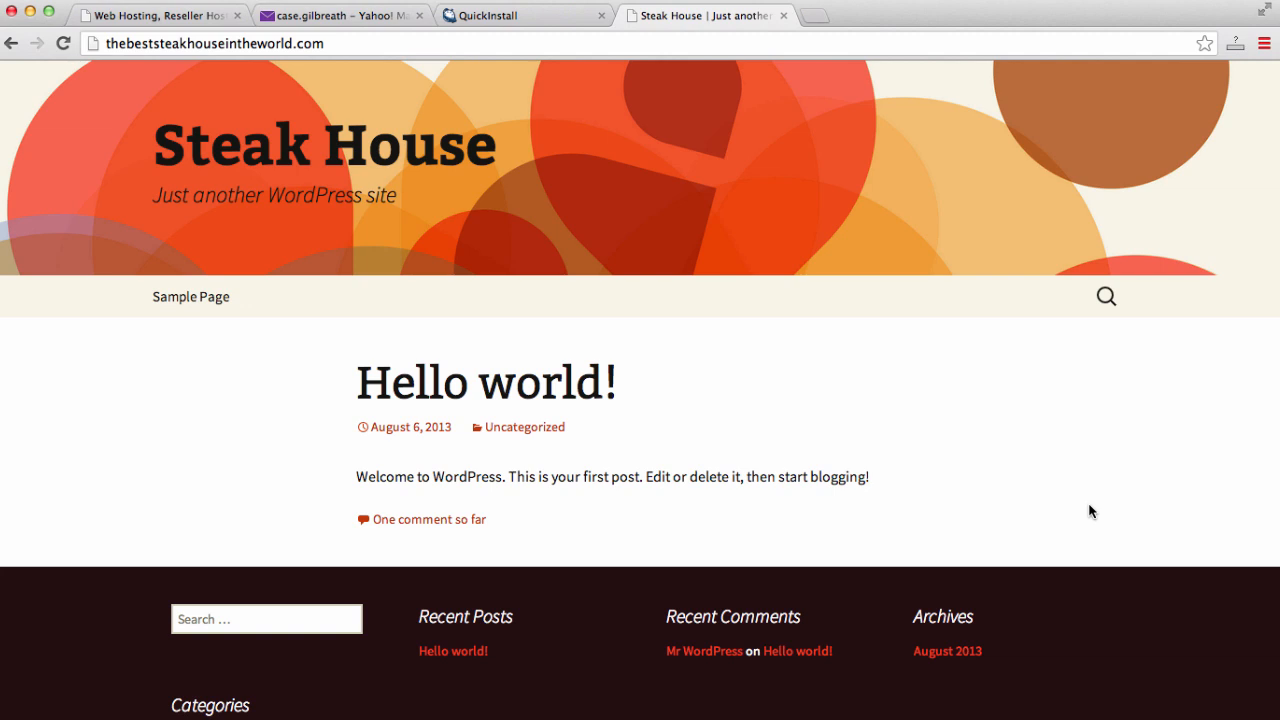
left_click(790, 47)
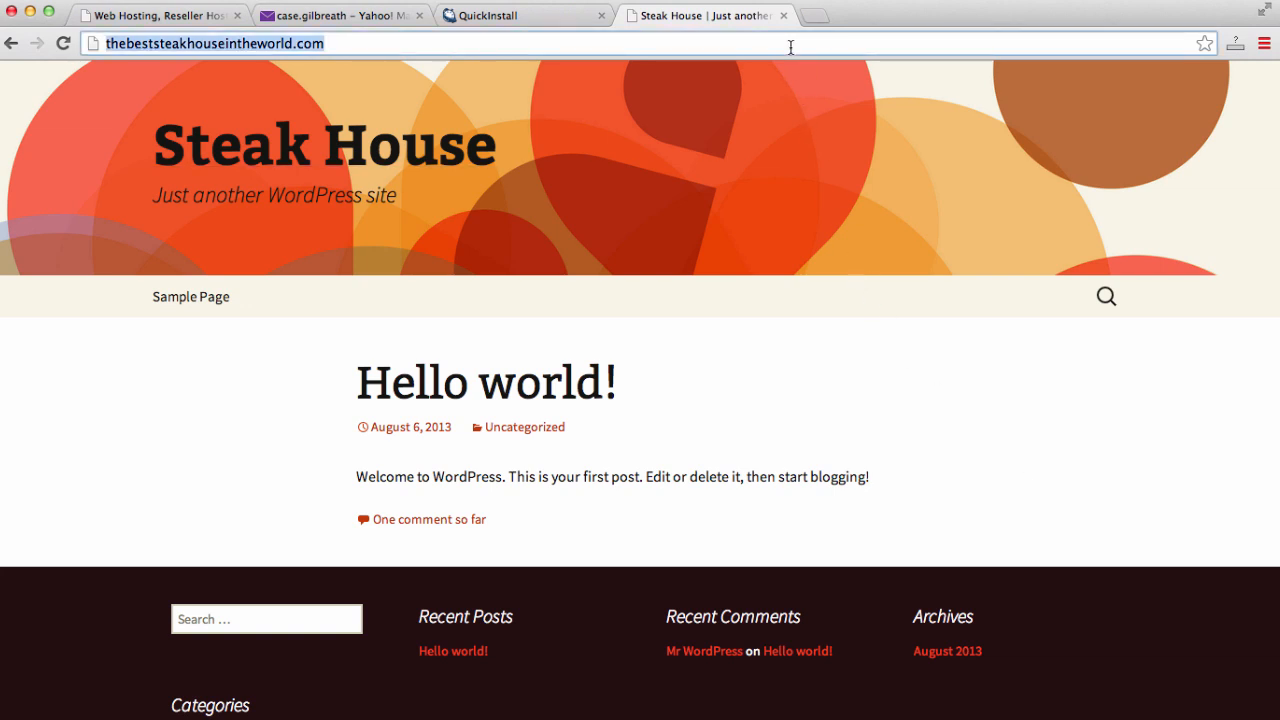
- Search Google for the WordPress Confit theme in a new tab
left_click(813, 16)
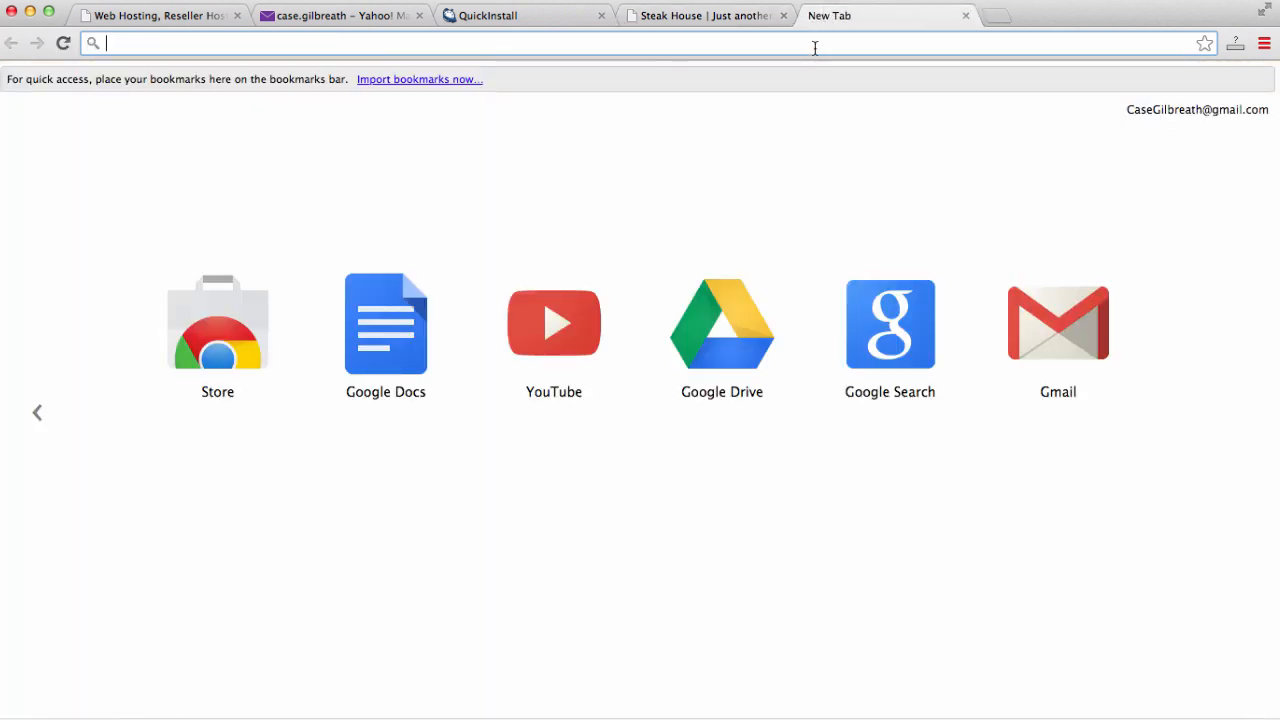
type("wordp")
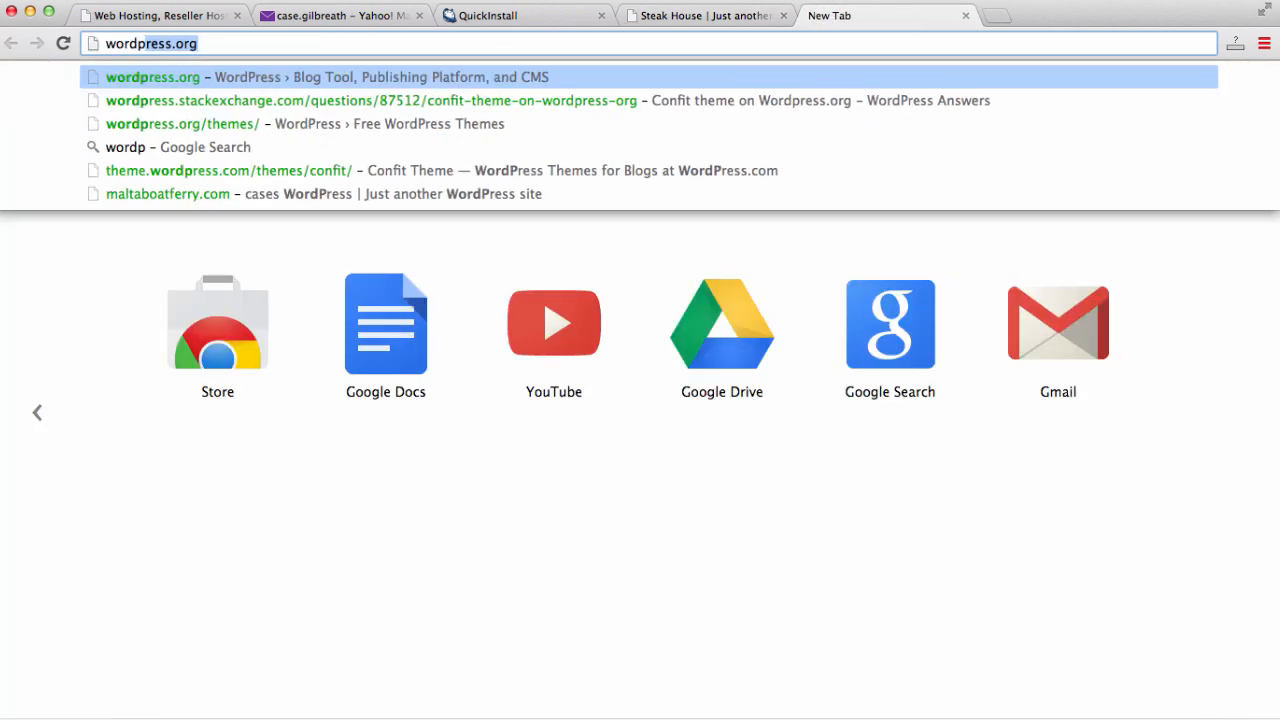
type("ress confit")
key("Return")
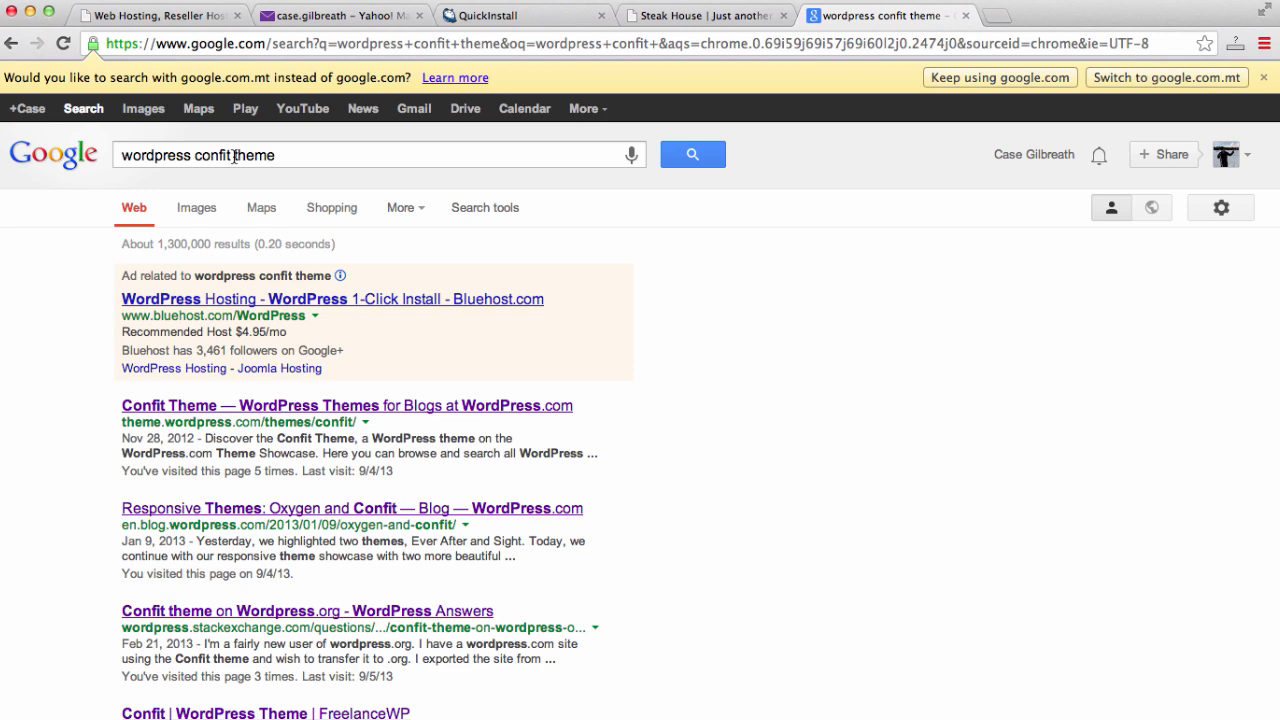
- Open the Confit Theme page on WordPress.com and scroll through its details
left_click(286, 408)
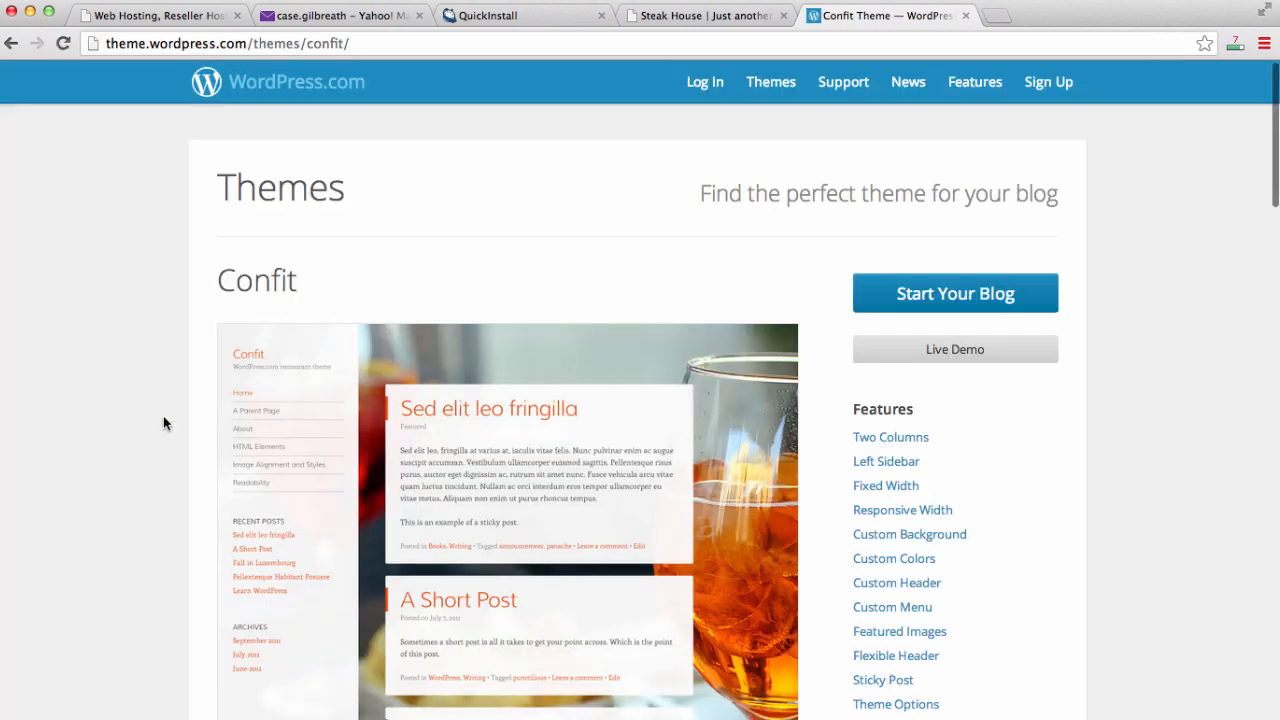
scroll(165, 423, "down", 3)
scroll(165, 423, "up", 3)
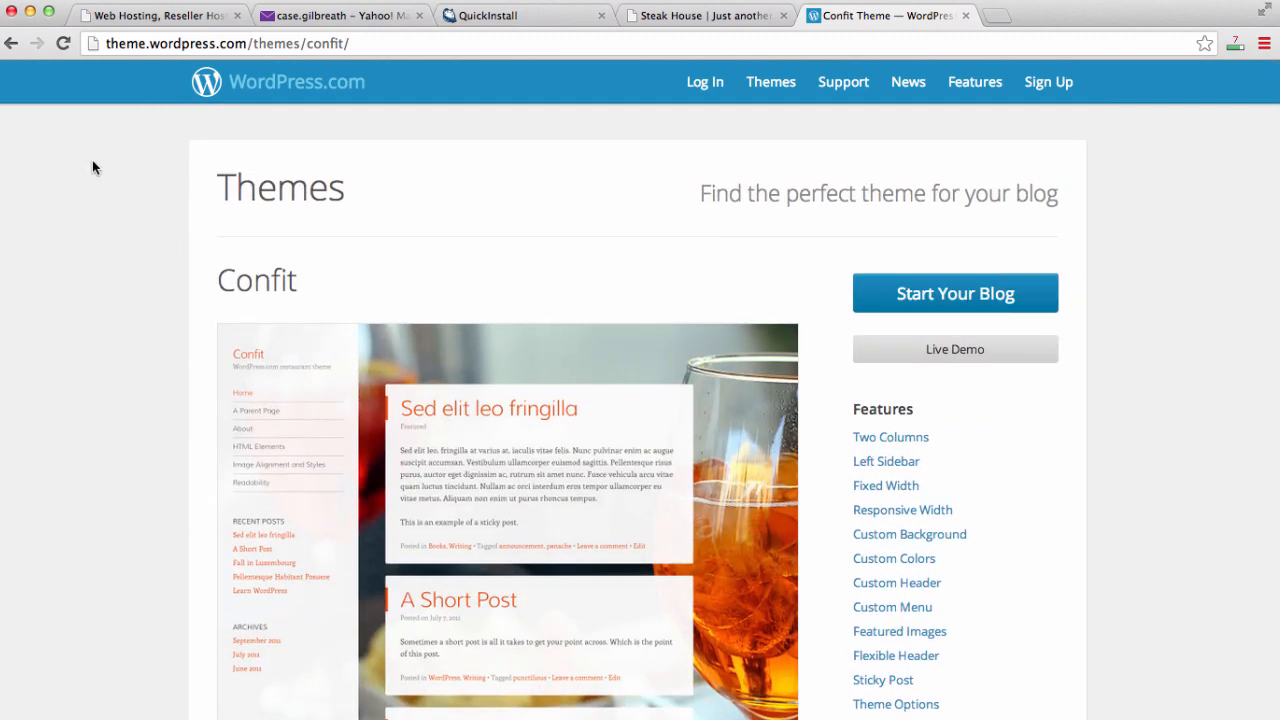
scroll(92, 167, "down", 1)
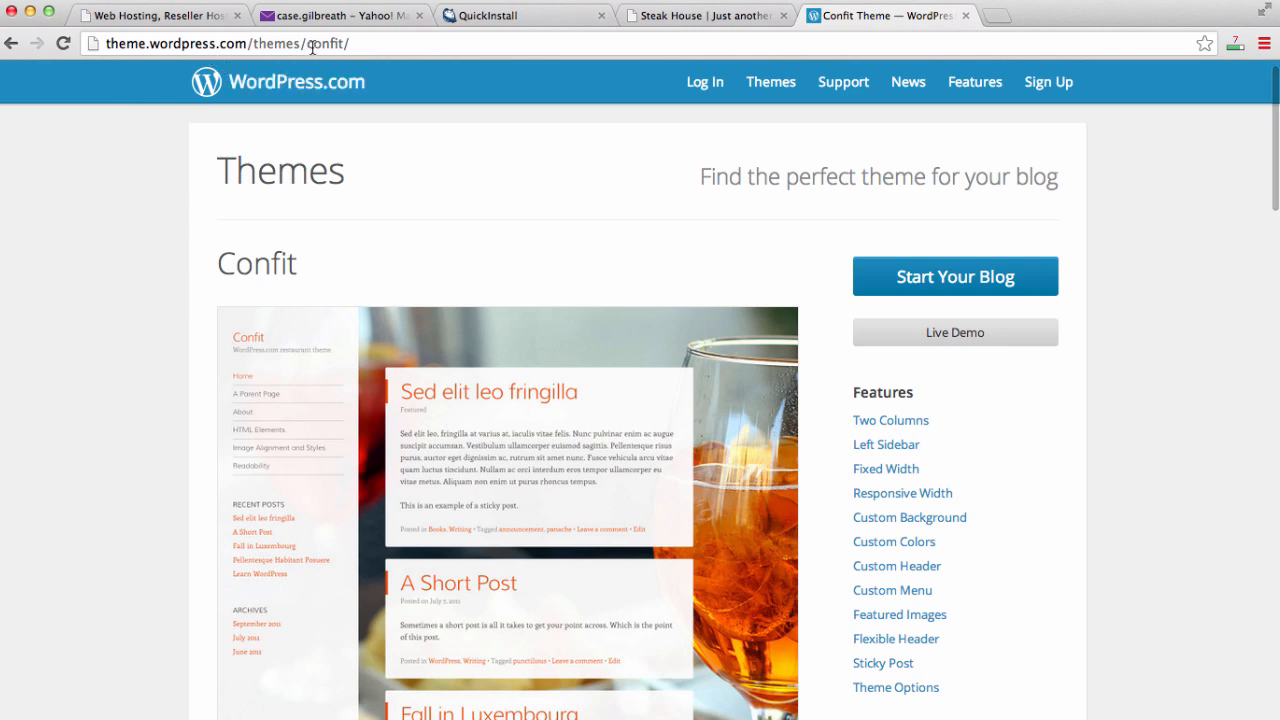
scroll(132, 307, "down", 1)
scroll(133, 307, "down", 5)
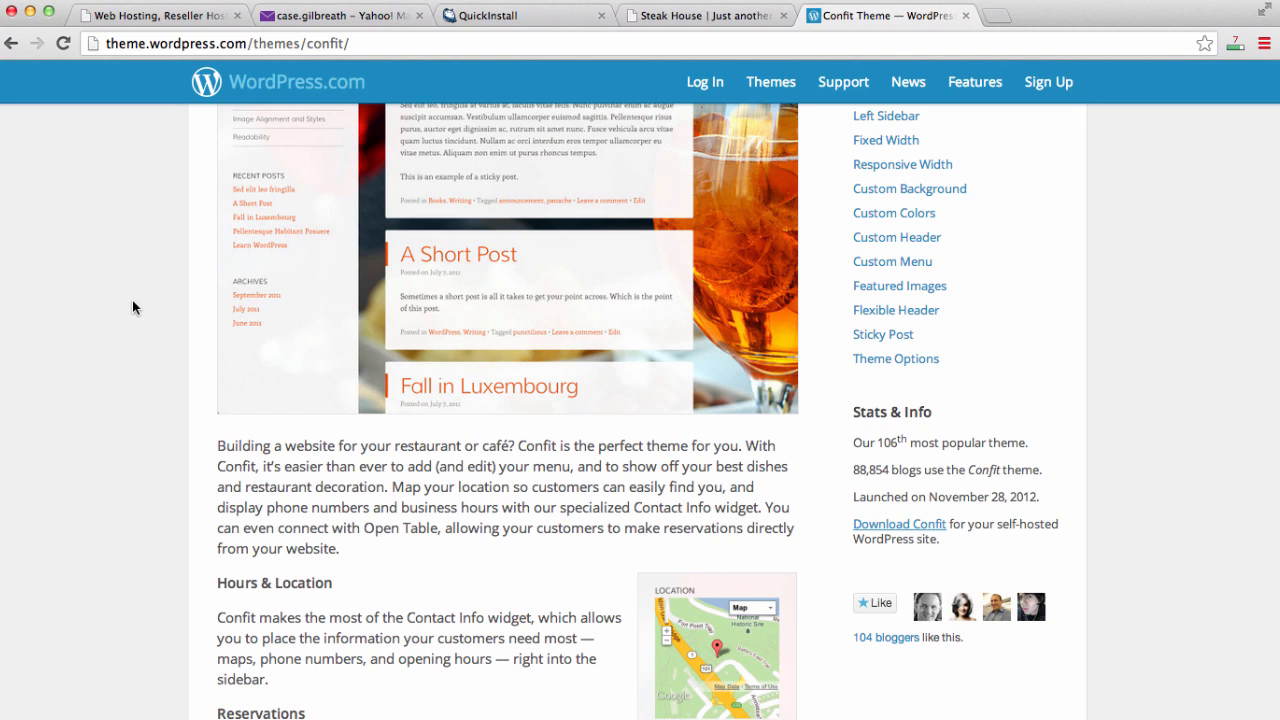
scroll(132, 307, "up", 3)
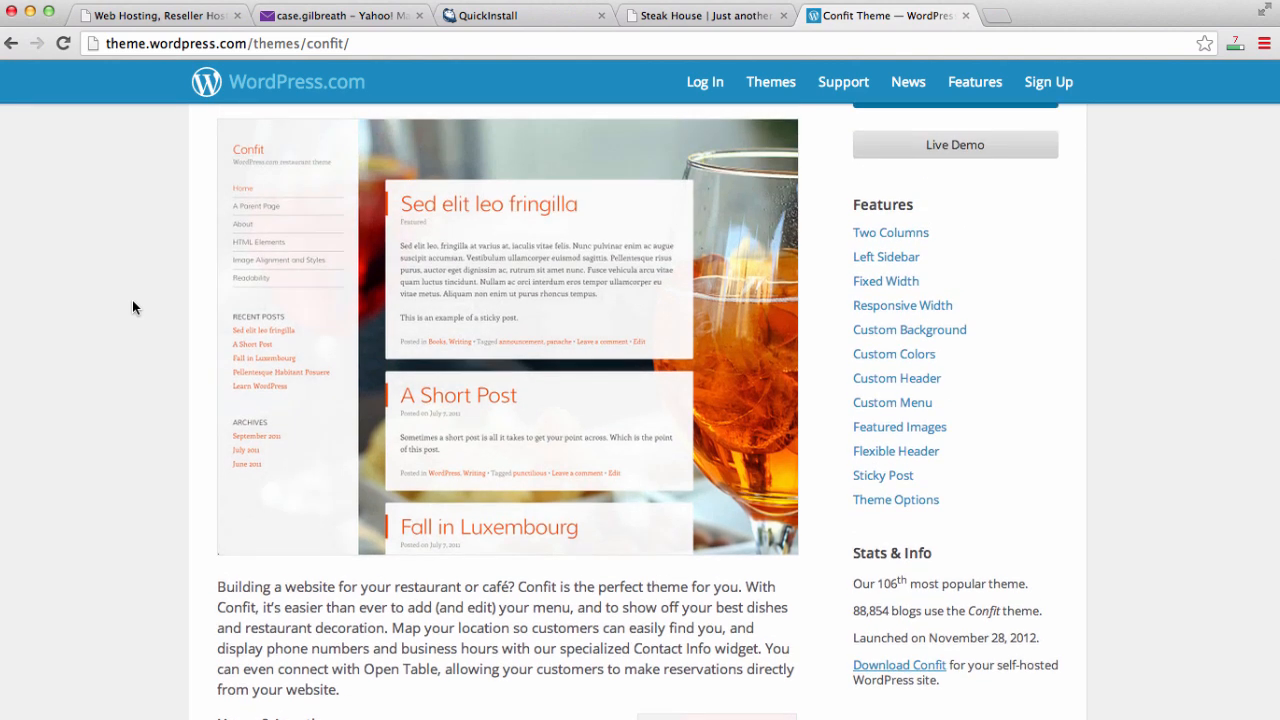
scroll(132, 307, "down", 4)
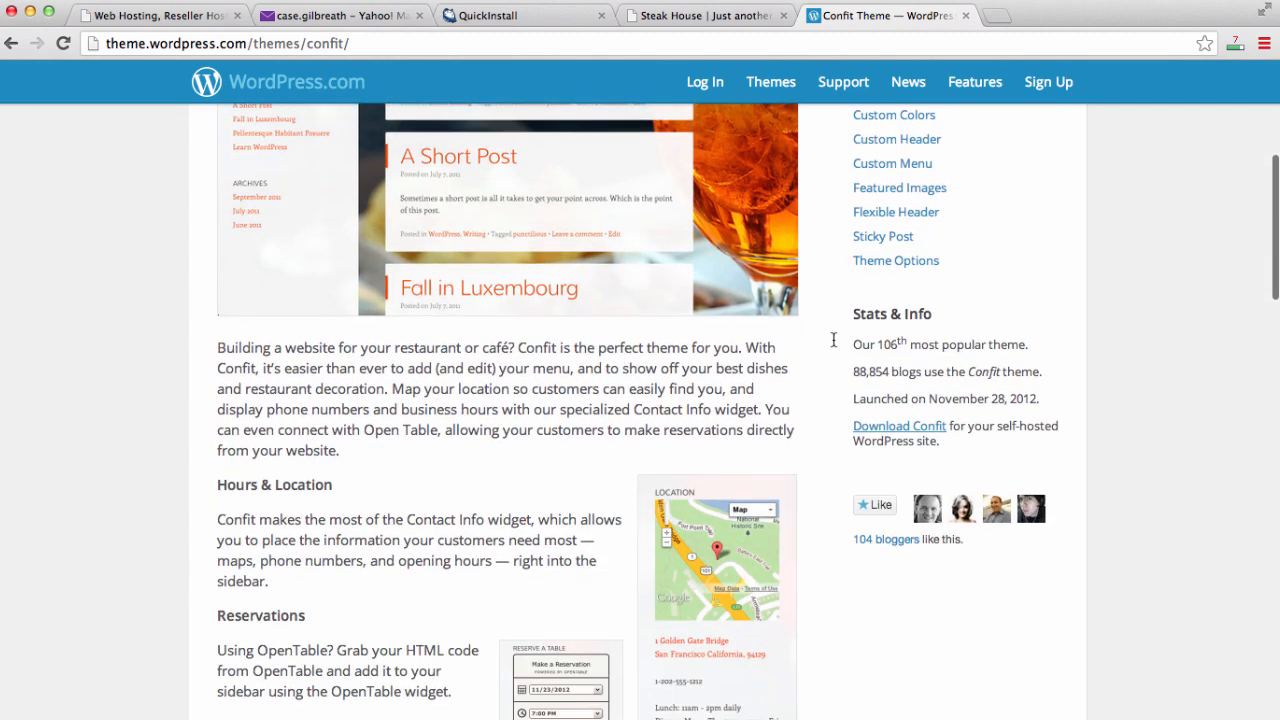
- Download the Confit theme, then return to the Steak House site tab
left_click_drag(857, 308, 941, 324)
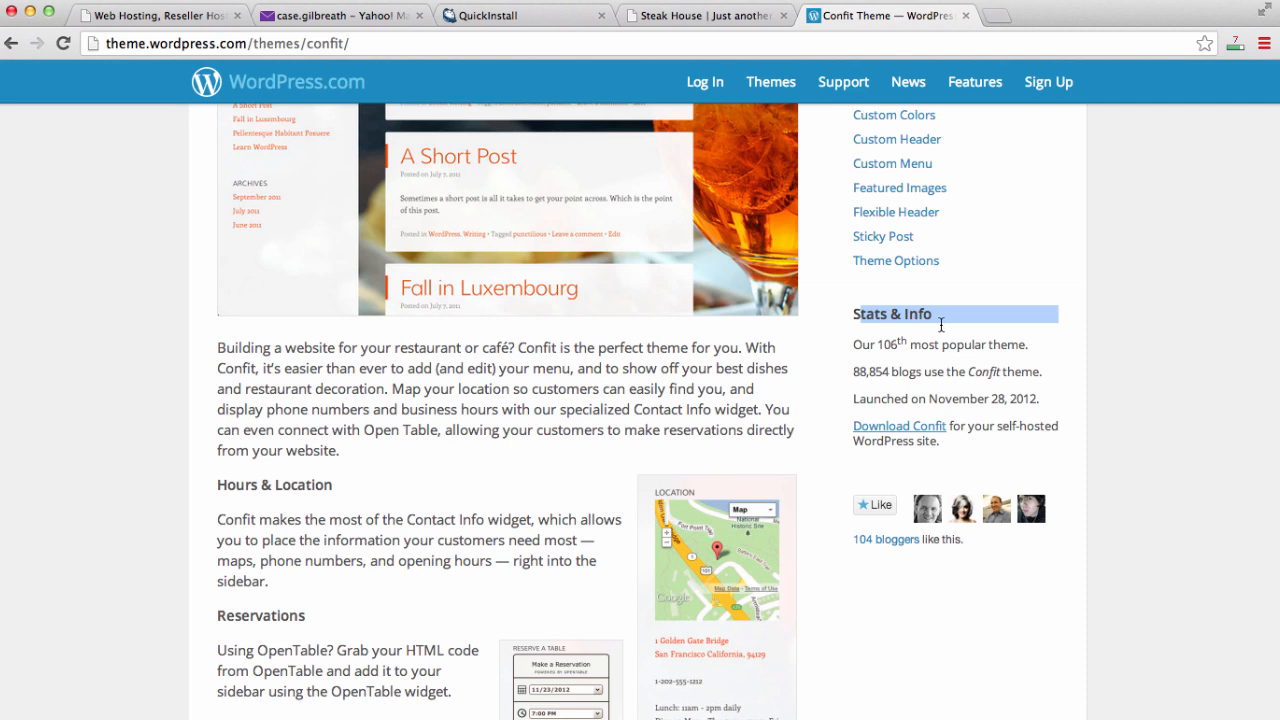
left_click(965, 340)
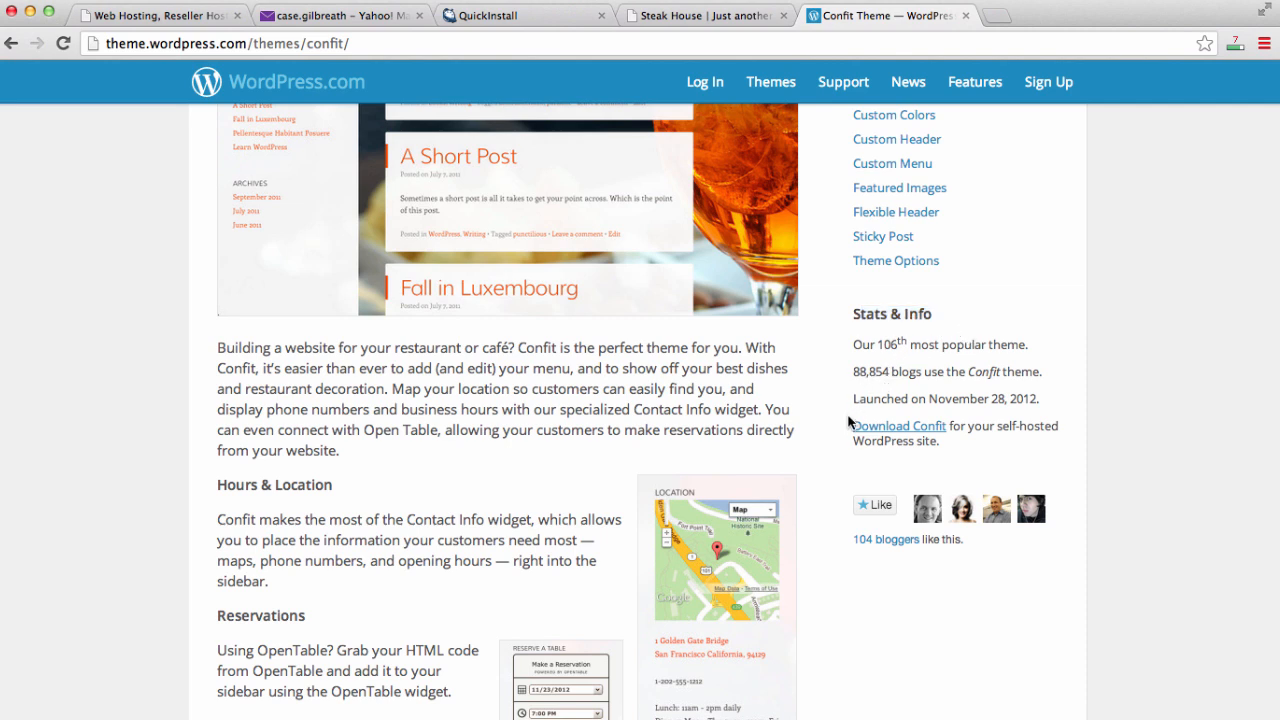
left_click(927, 432)
left_click(709, 18)
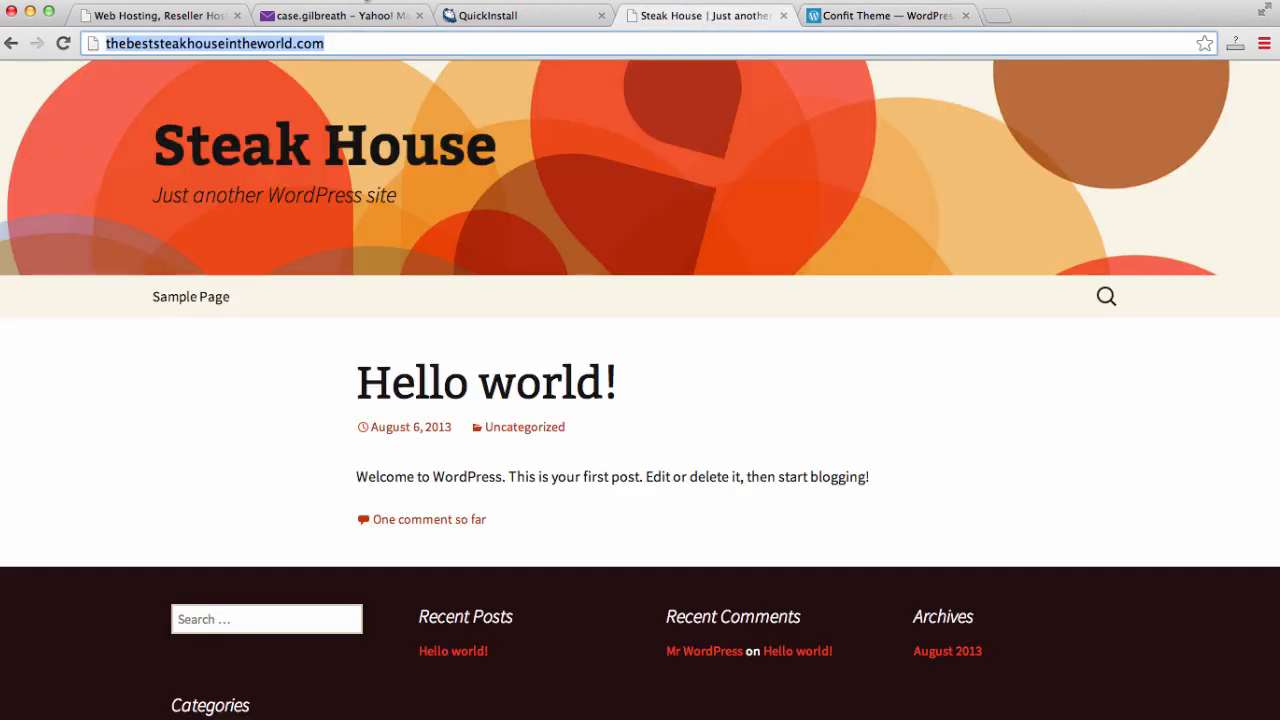
- Open the new site's admin login page from the QuickInstall install-complete page
left_click(472, 18)
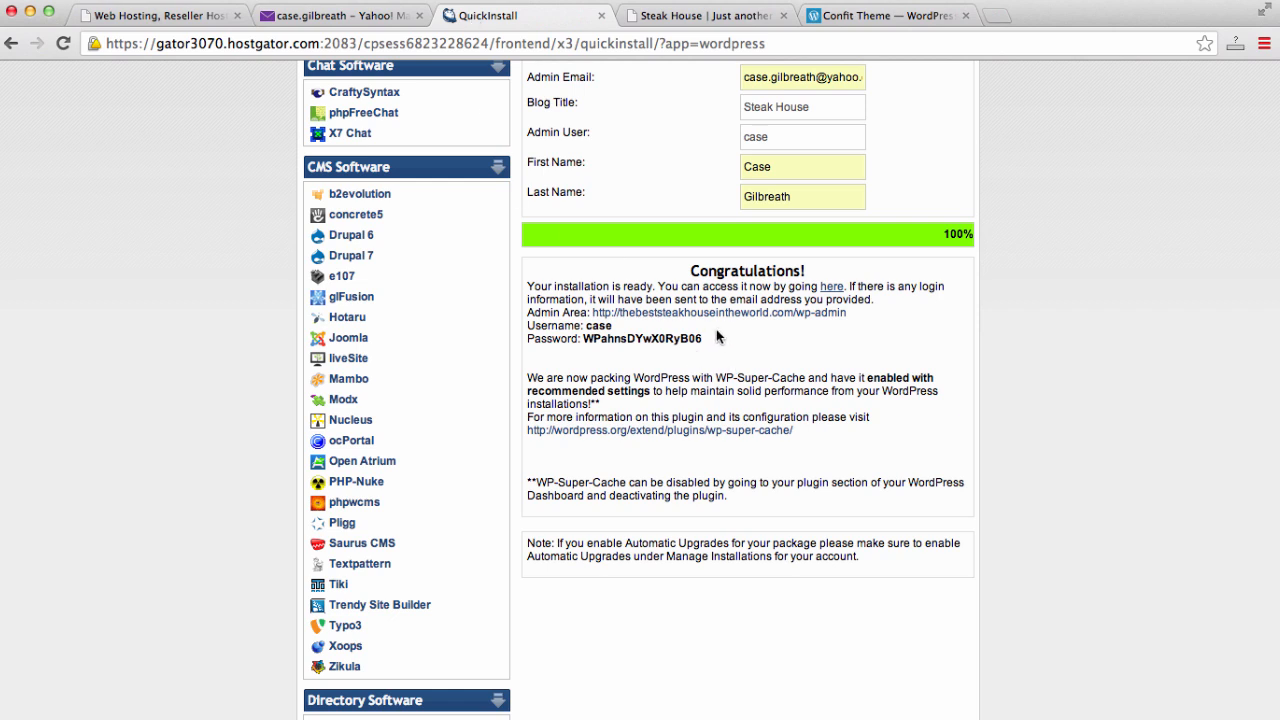
left_click_drag(716, 329, 534, 287)
left_click(607, 333)
left_click_drag(584, 326, 709, 342)
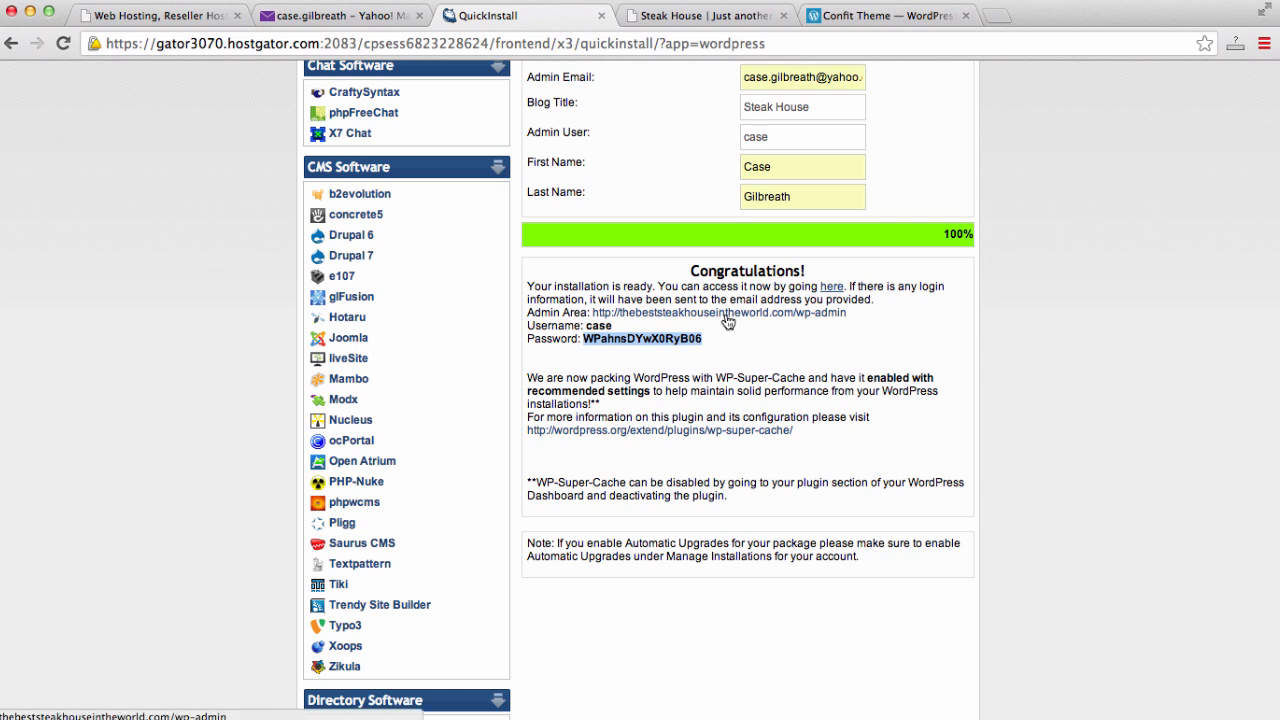
left_click(719, 313)
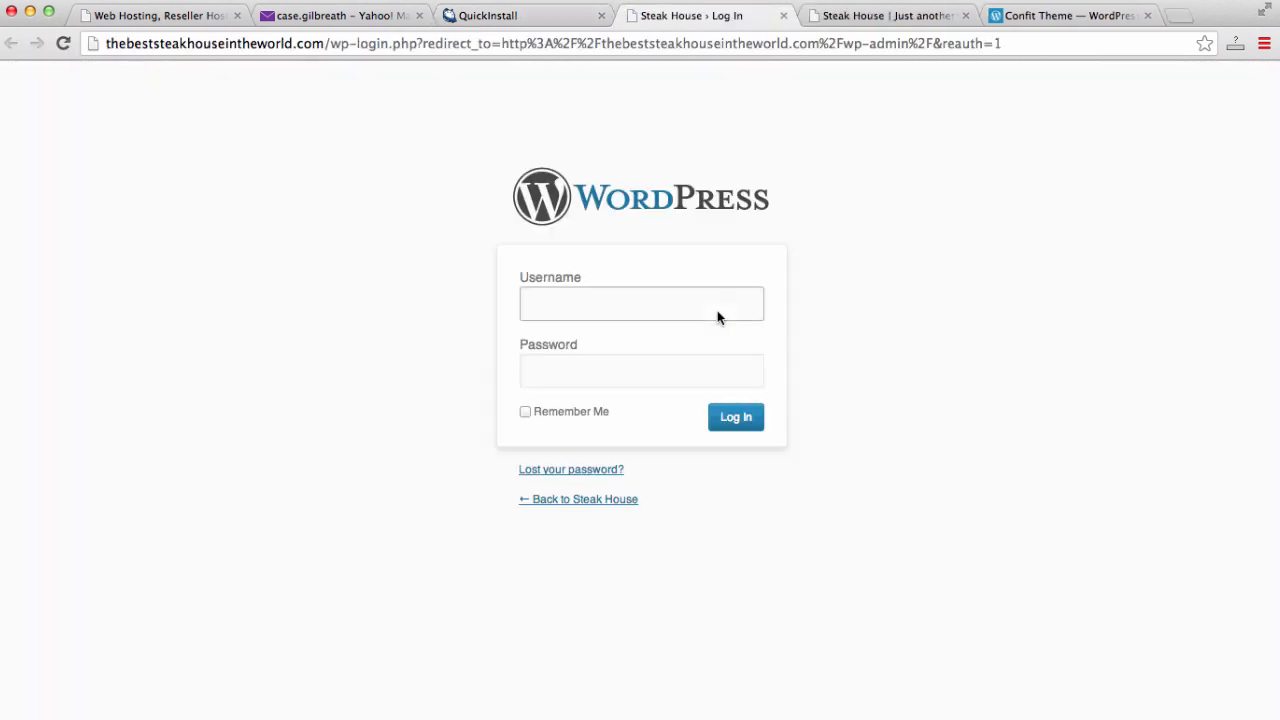
- Back on the install-complete page, select the generated admin password to copy it
left_click(535, 13)
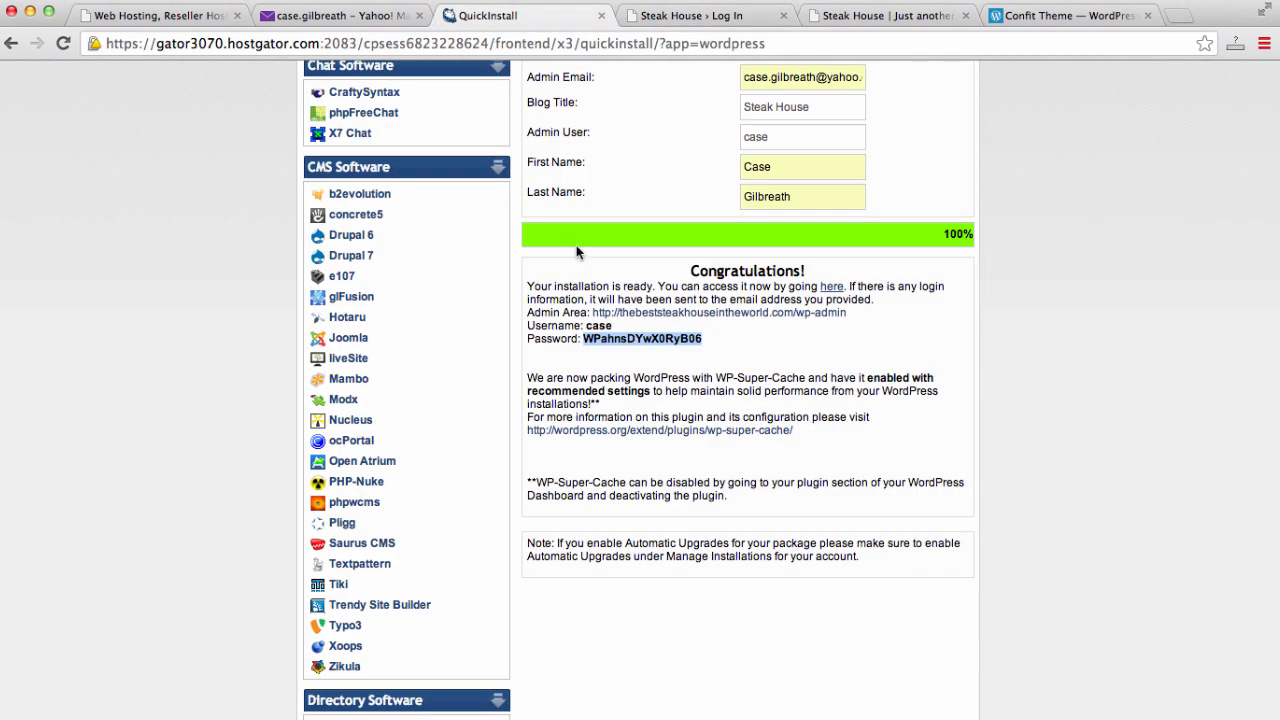
left_click(587, 326)
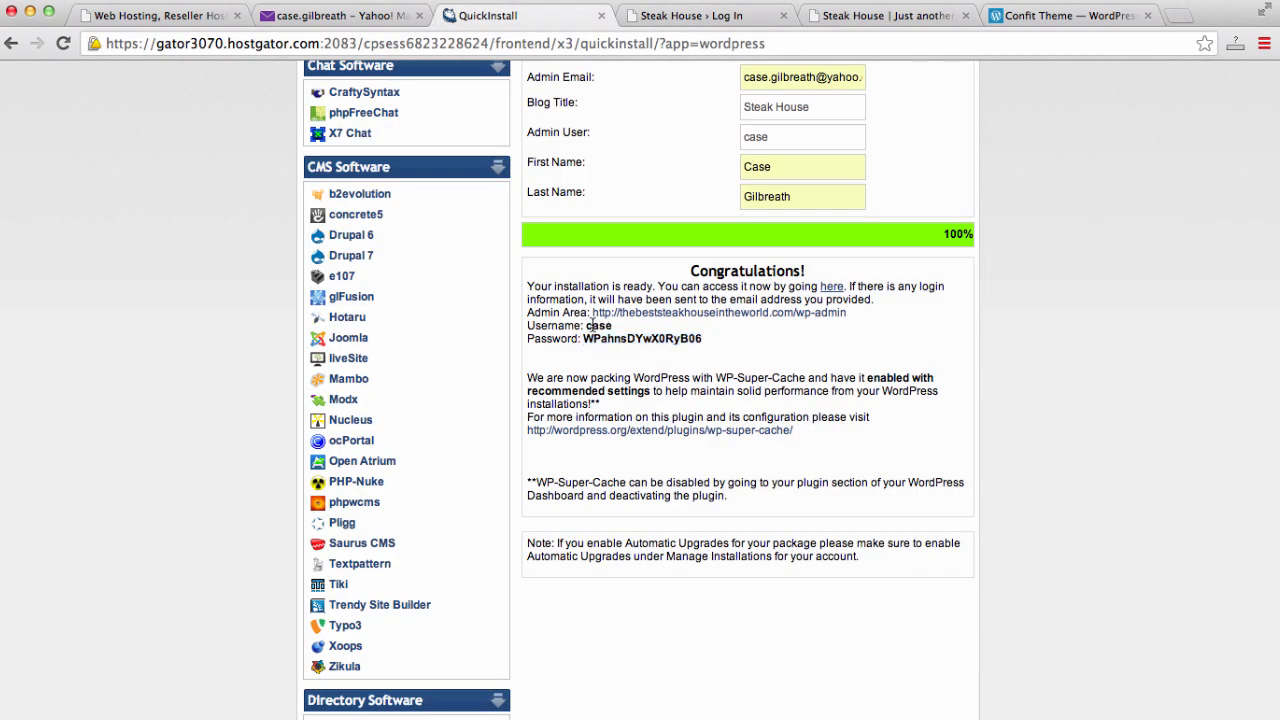
double_click(589, 326)
left_click_drag(710, 341, 584, 340)
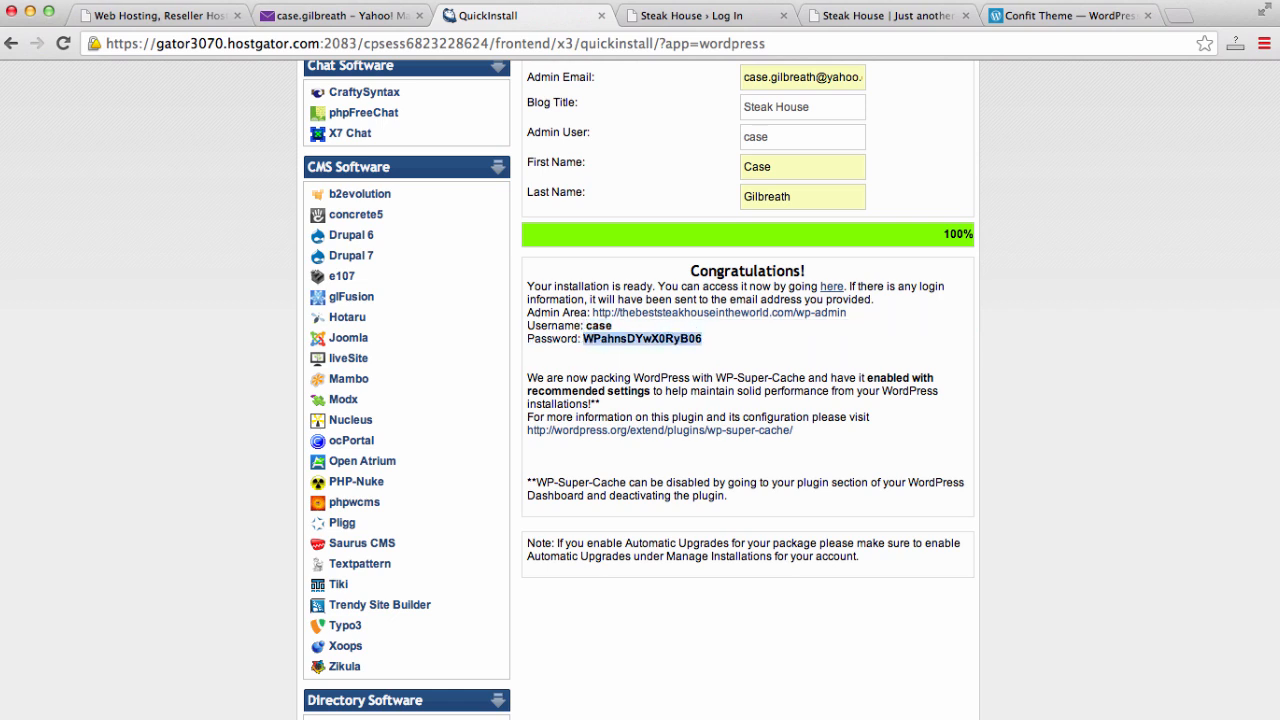
- Log in to WordPress with the admin username and the pasted password
left_click(724, 22)
type("case")
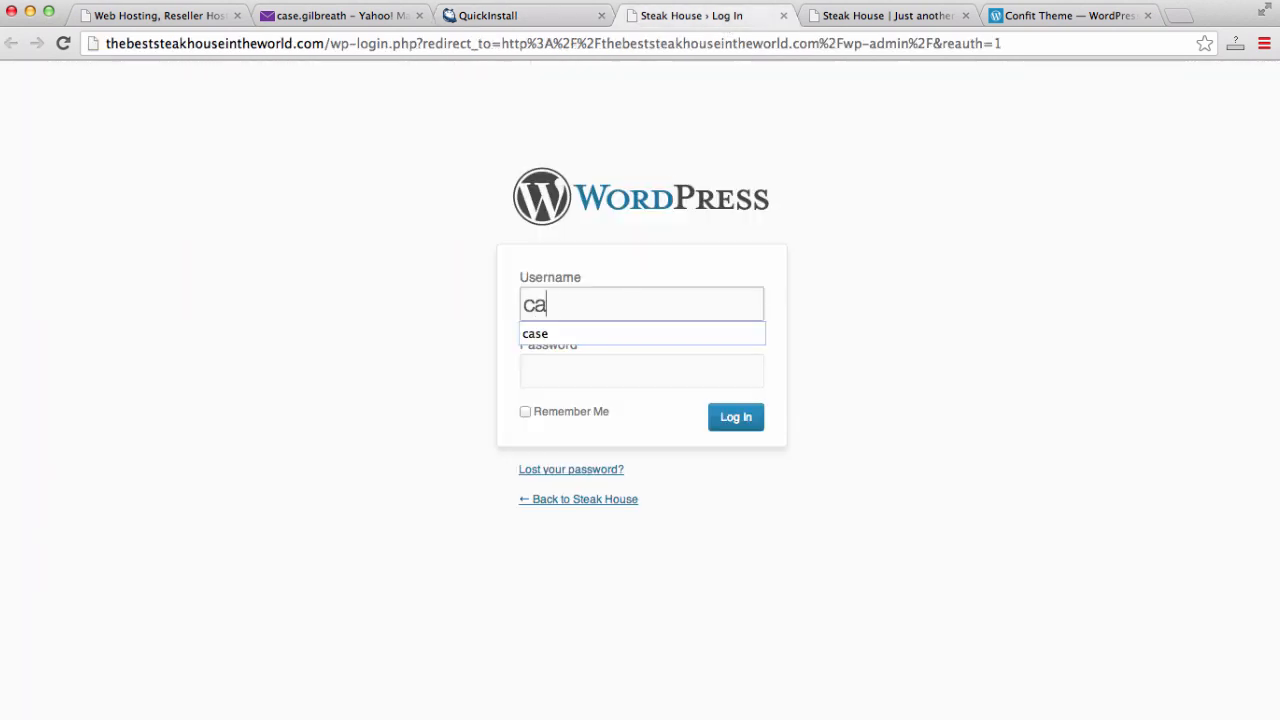
key("Tab")
key("super+v")
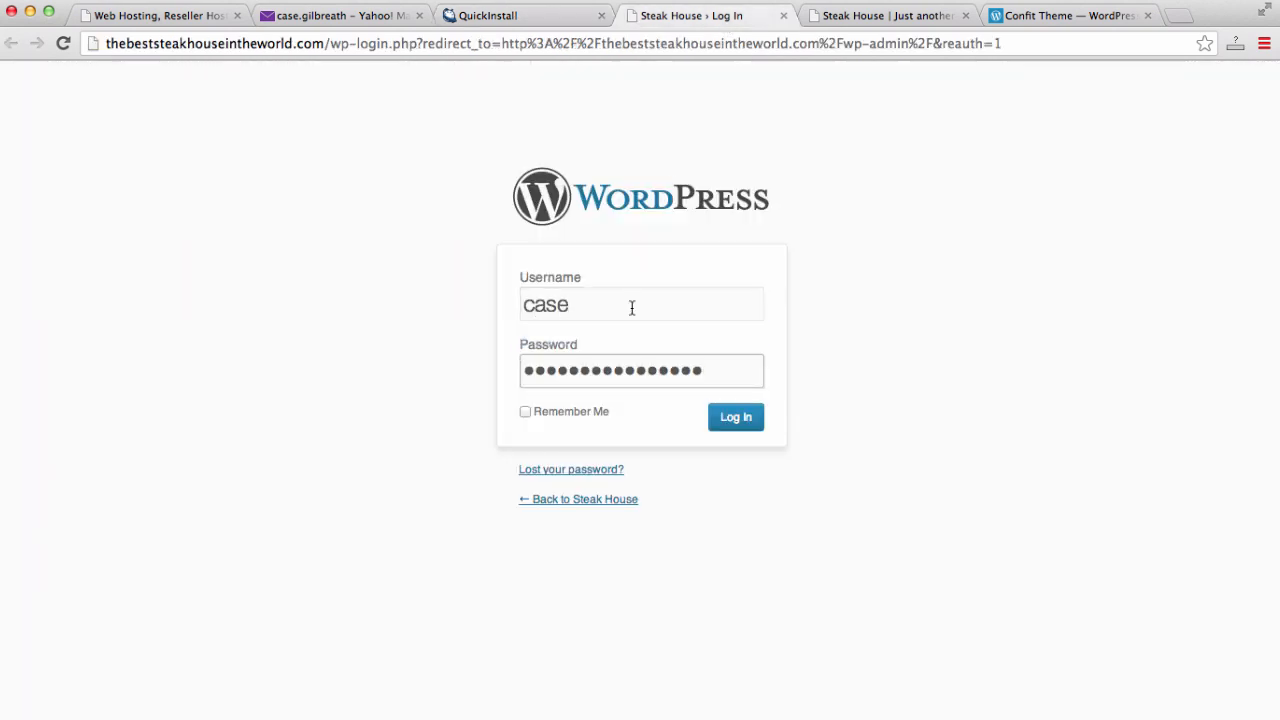
left_click(722, 428)
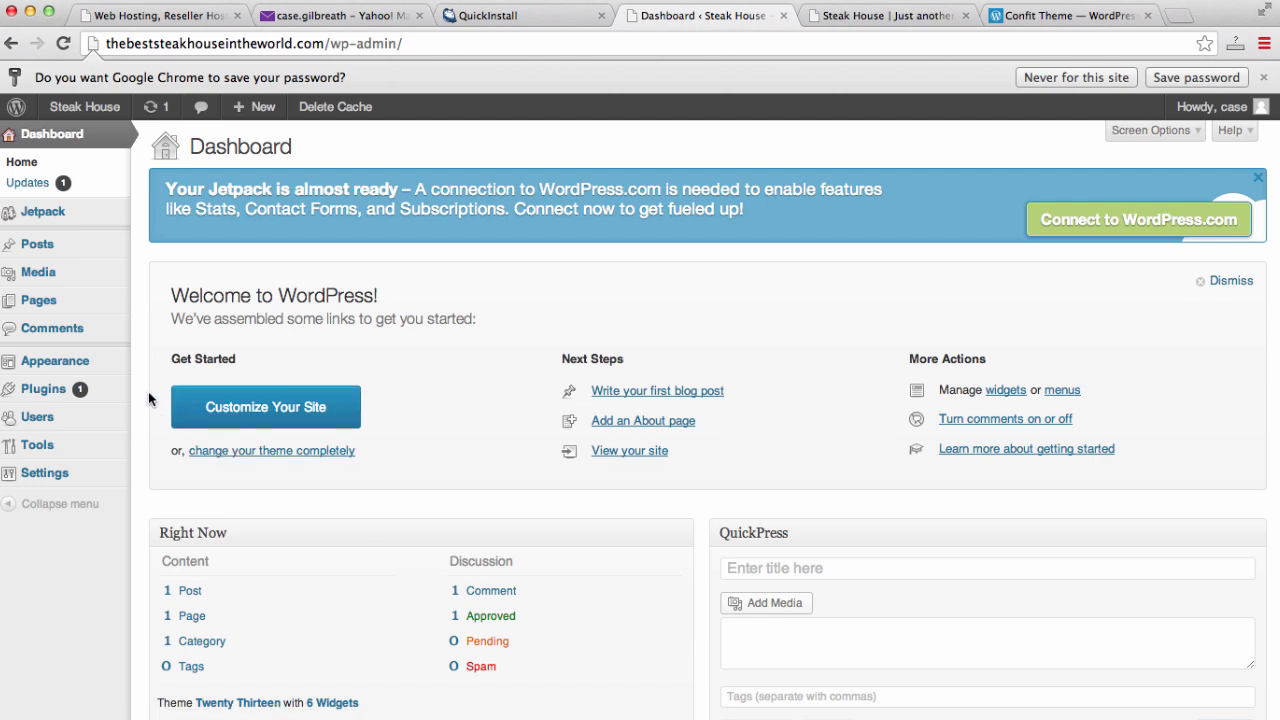
- Look over the new Dashboard, briefly rechecking the install-complete page and the admin sidebar
scroll(138, 391, "down", 2)
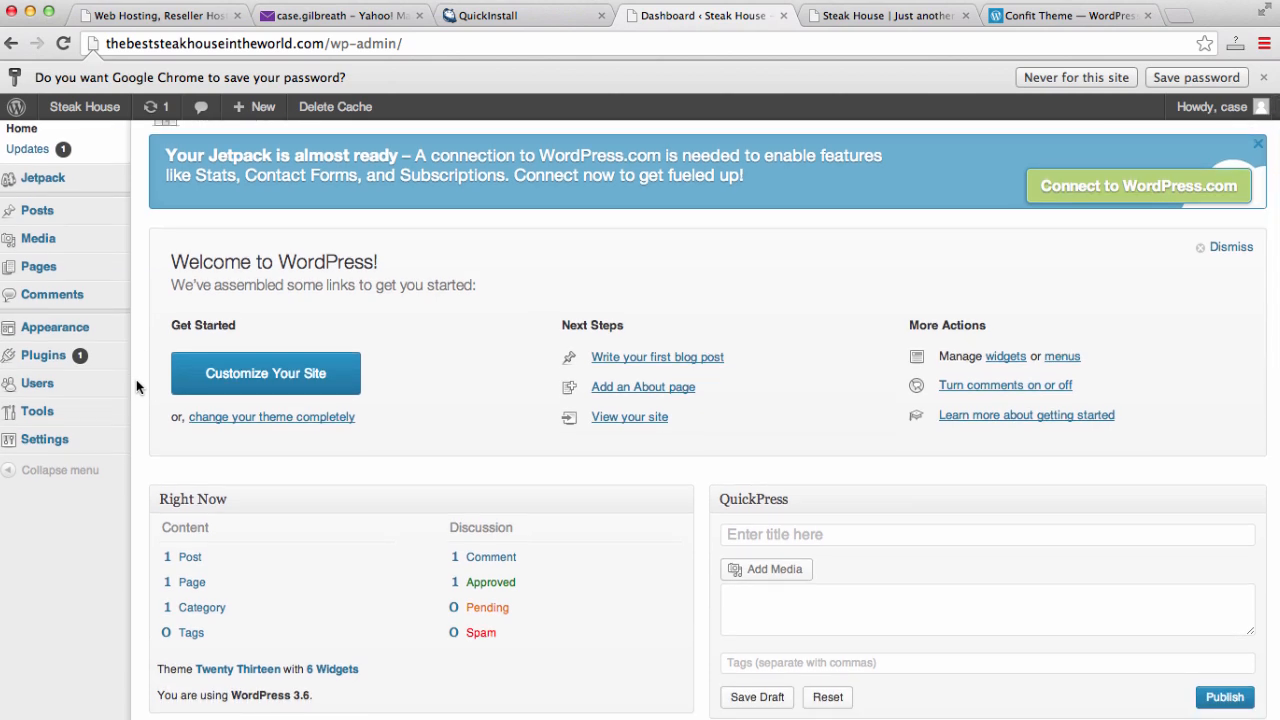
scroll(137, 386, "up", 2)
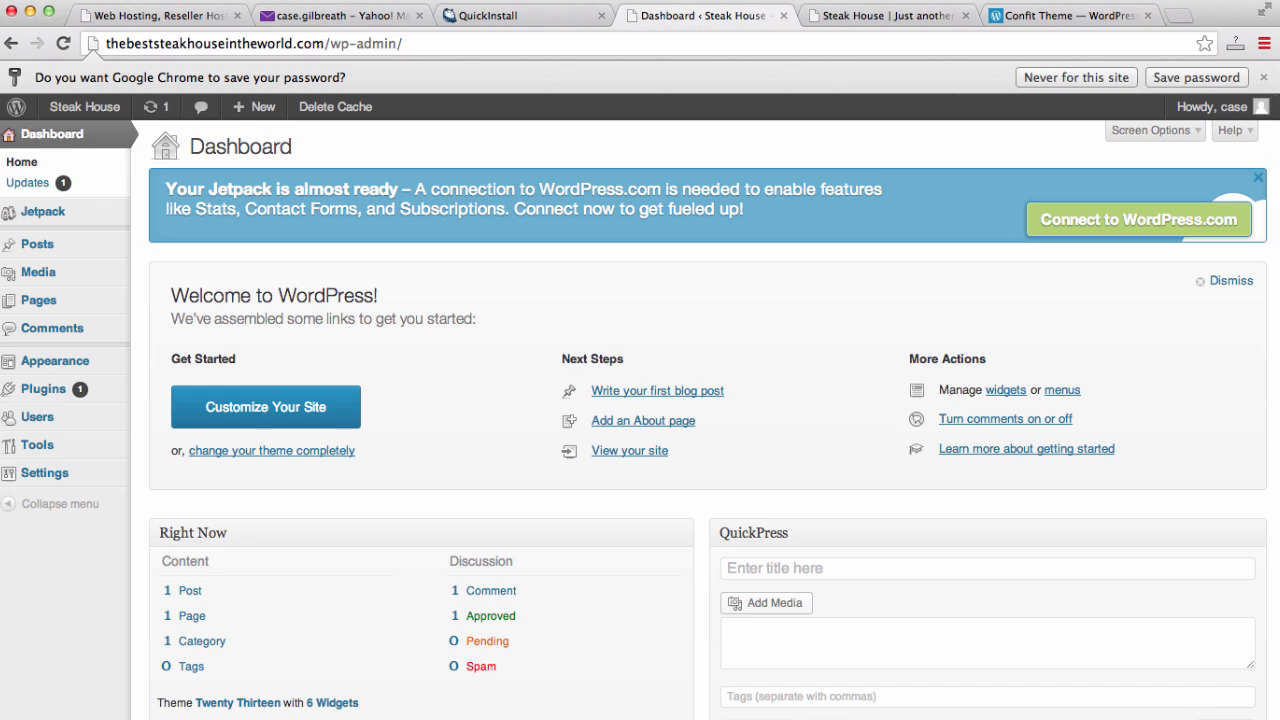
left_click(557, 17)
left_click(726, 354)
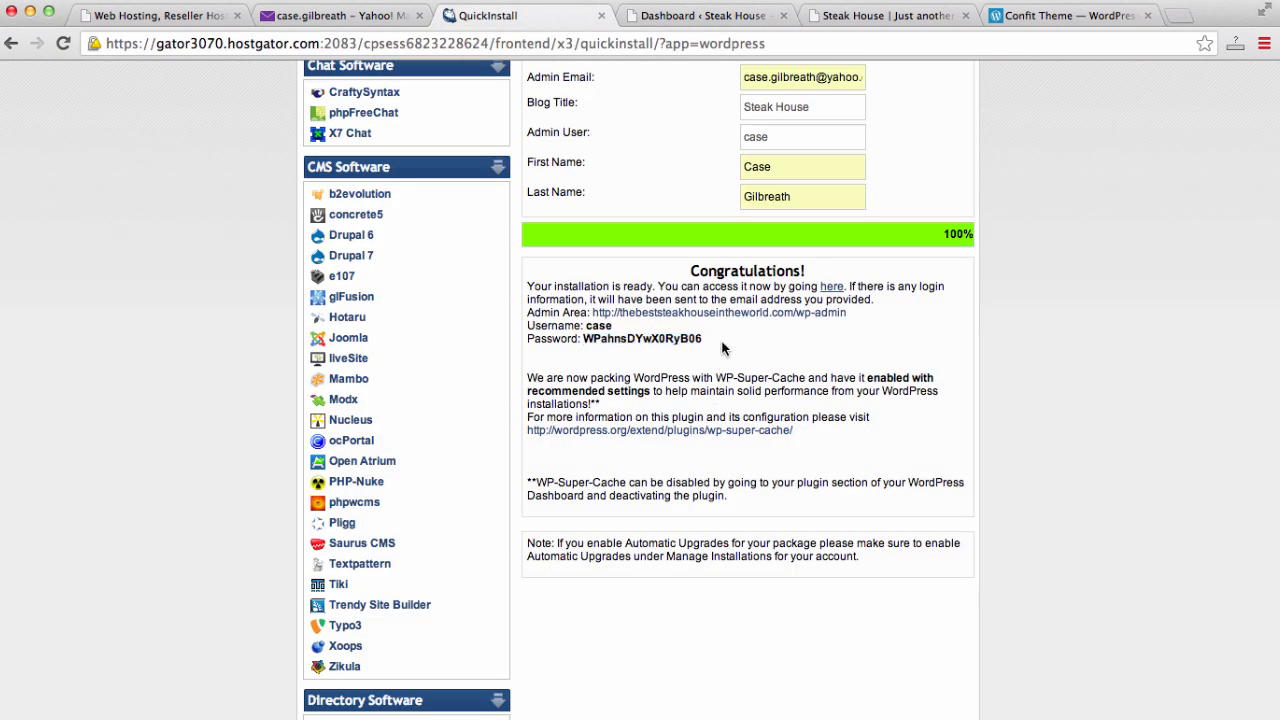
left_click(700, 20)
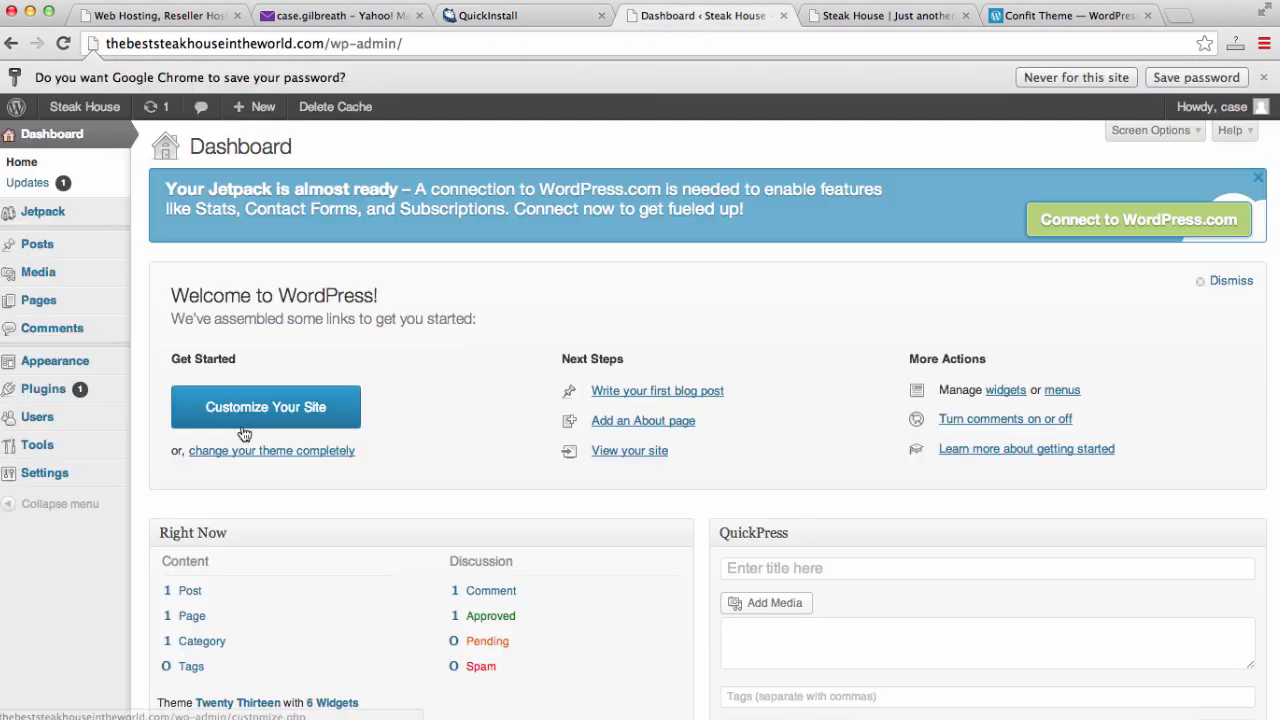
mouse_move(57, 473)
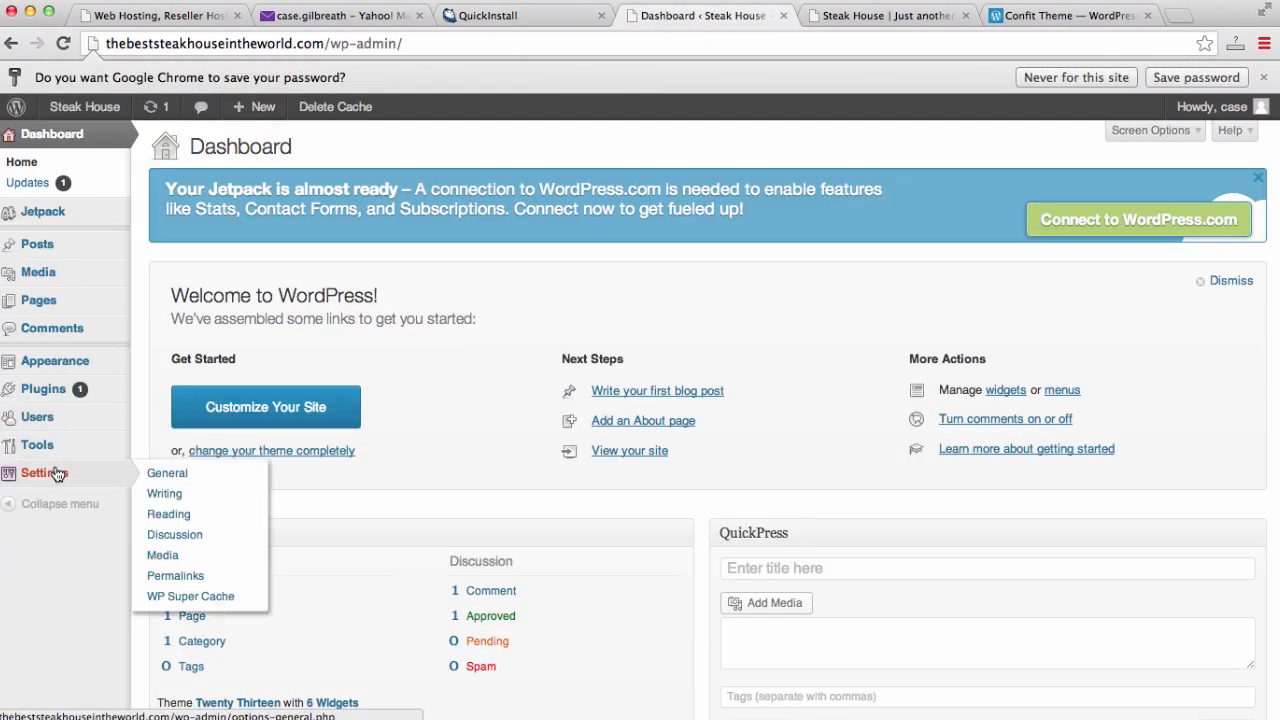
mouse_move(58, 422)
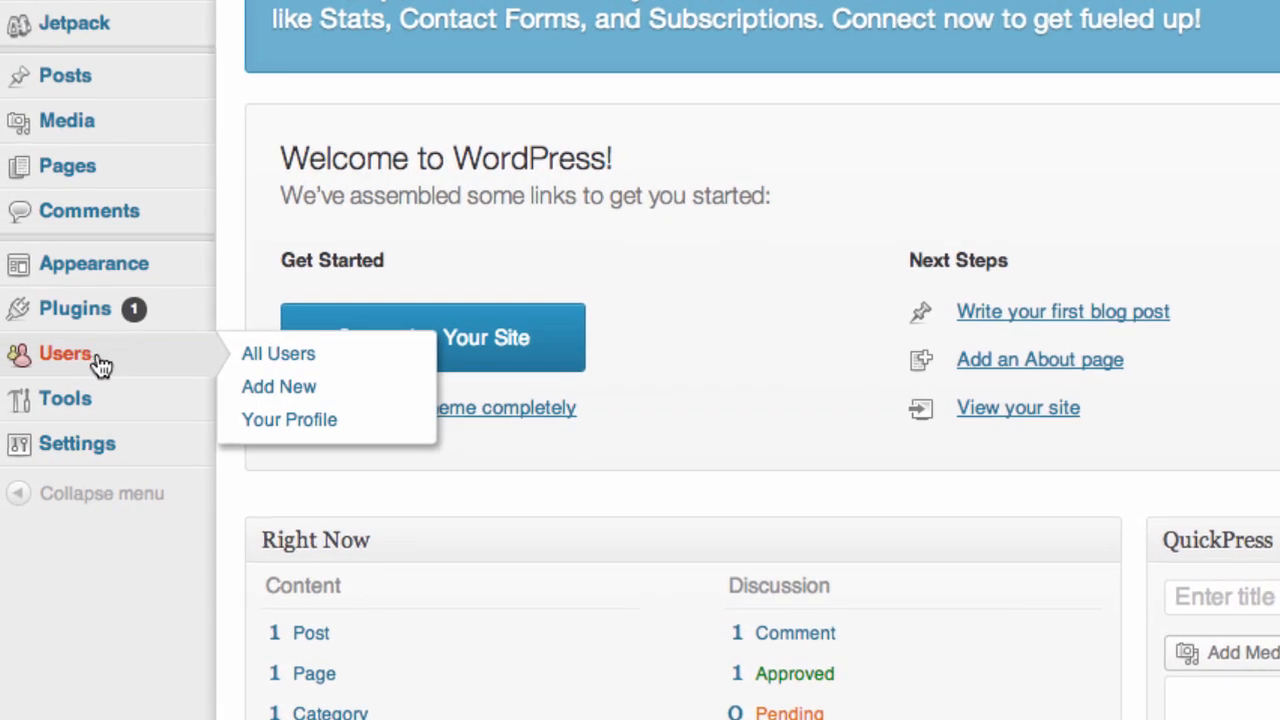
scroll(100, 365, "down", 1)
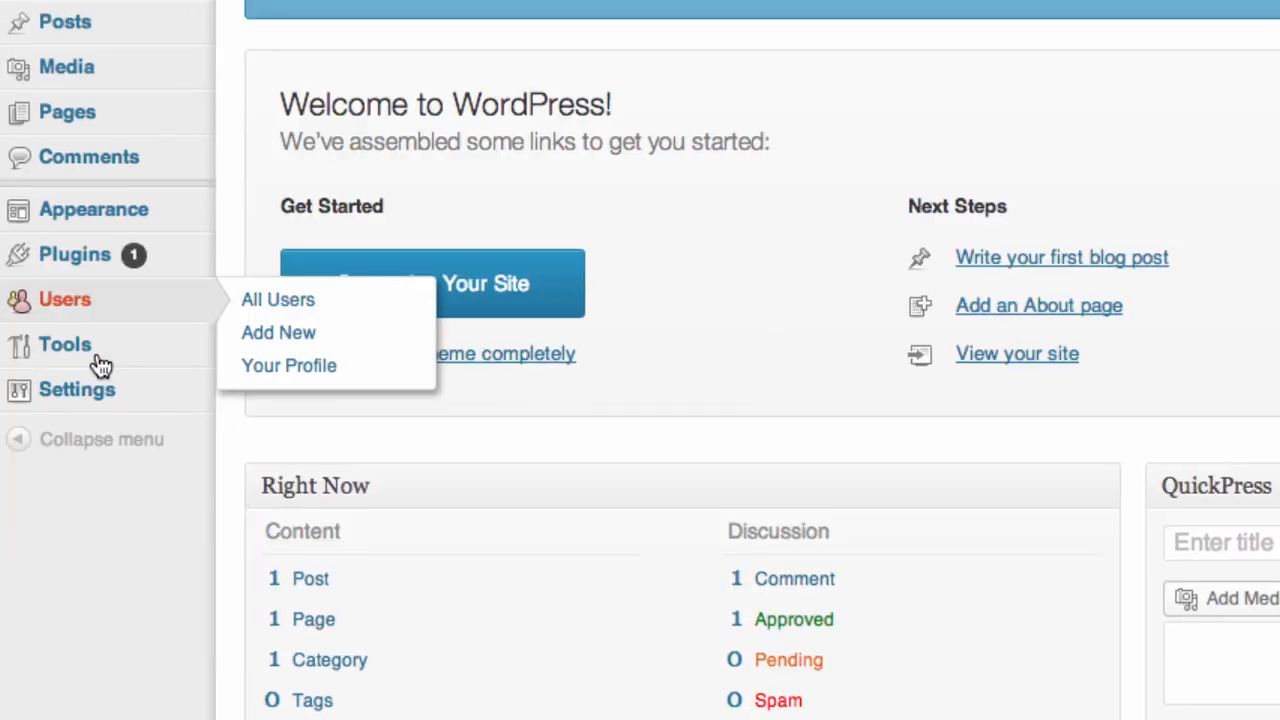
- Open the administrator's profile for editing from Users > All Users
left_click(65, 299)
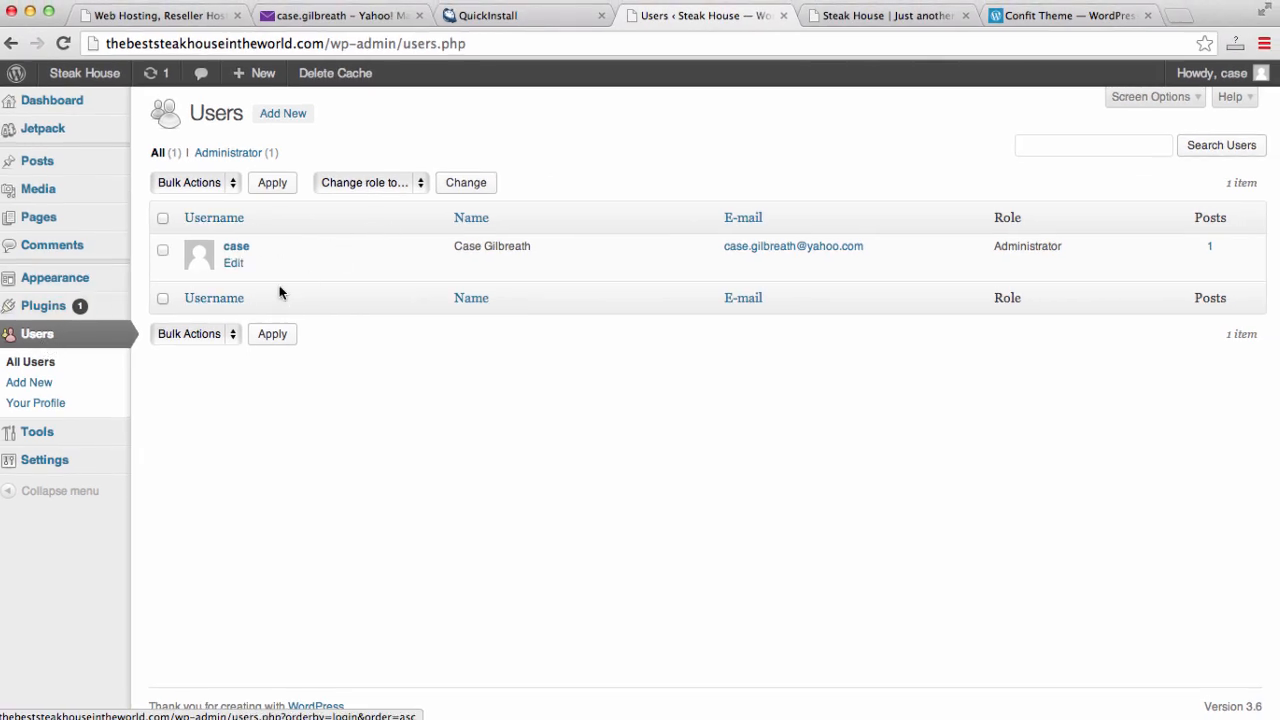
left_click(240, 265)
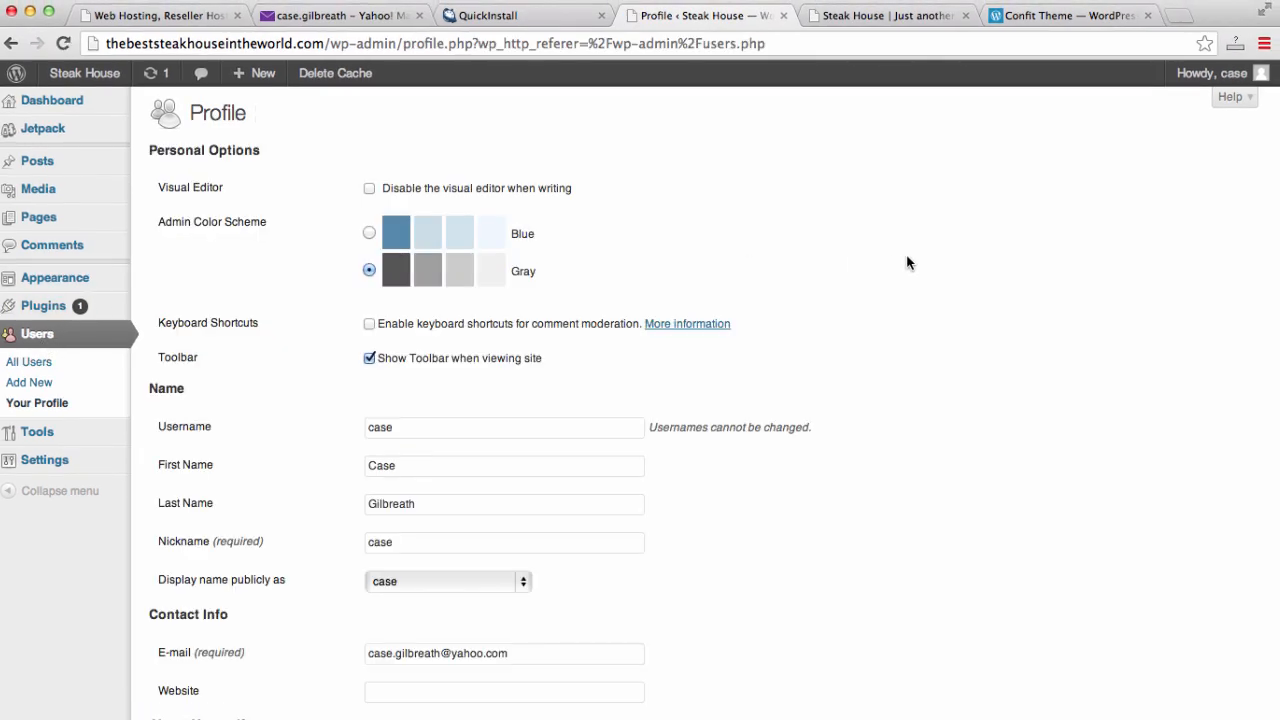
scroll(906, 260, "down", 10)
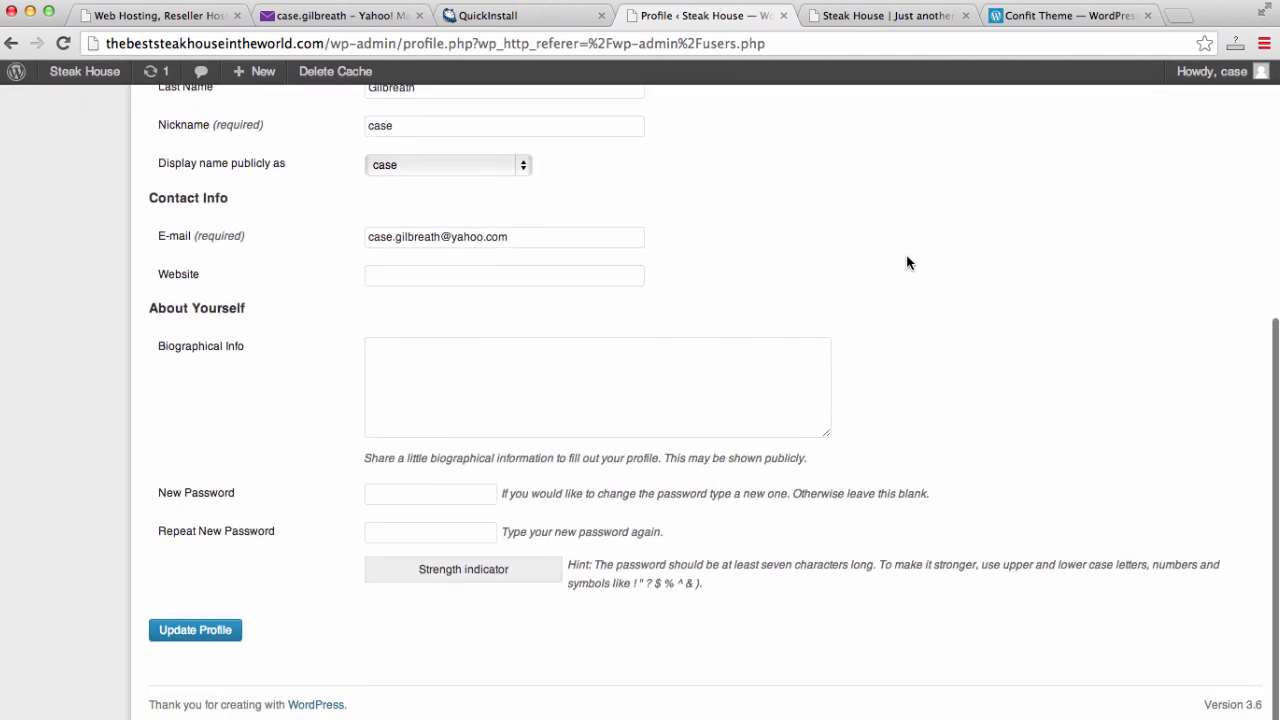
- Enter and repeat a new admin password, then update the profile
left_click(442, 496)
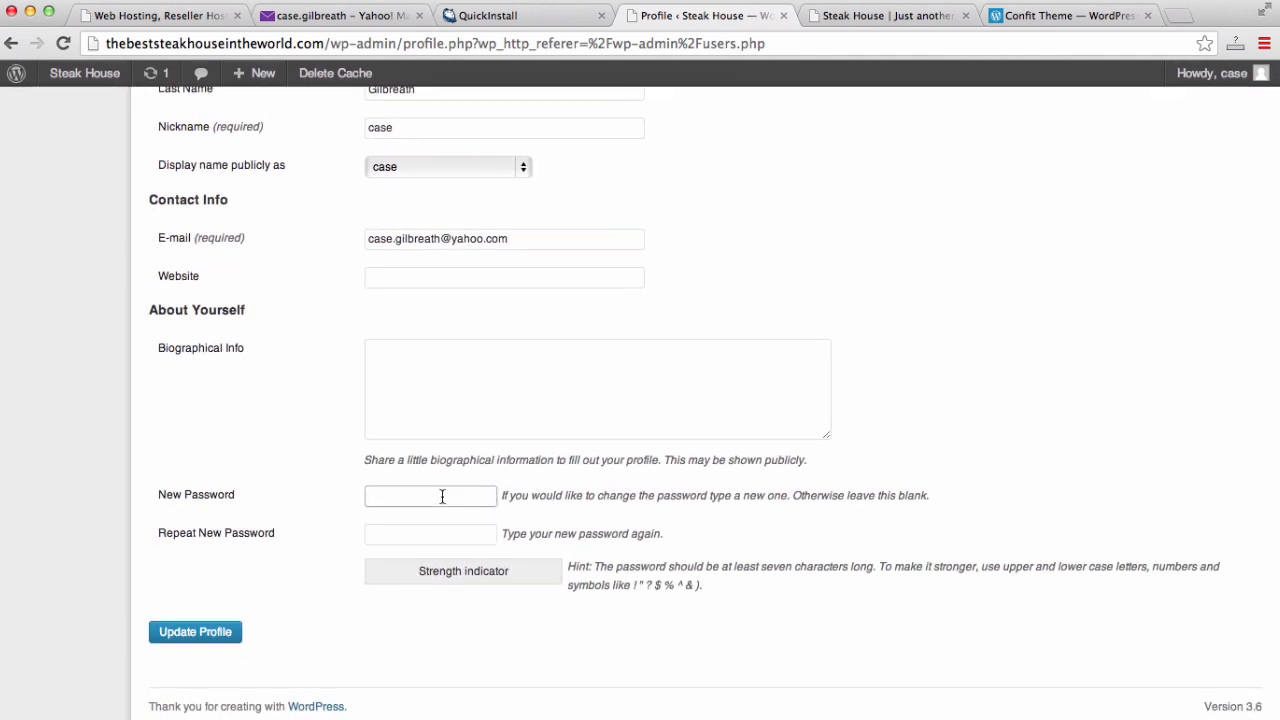
type("p•••")
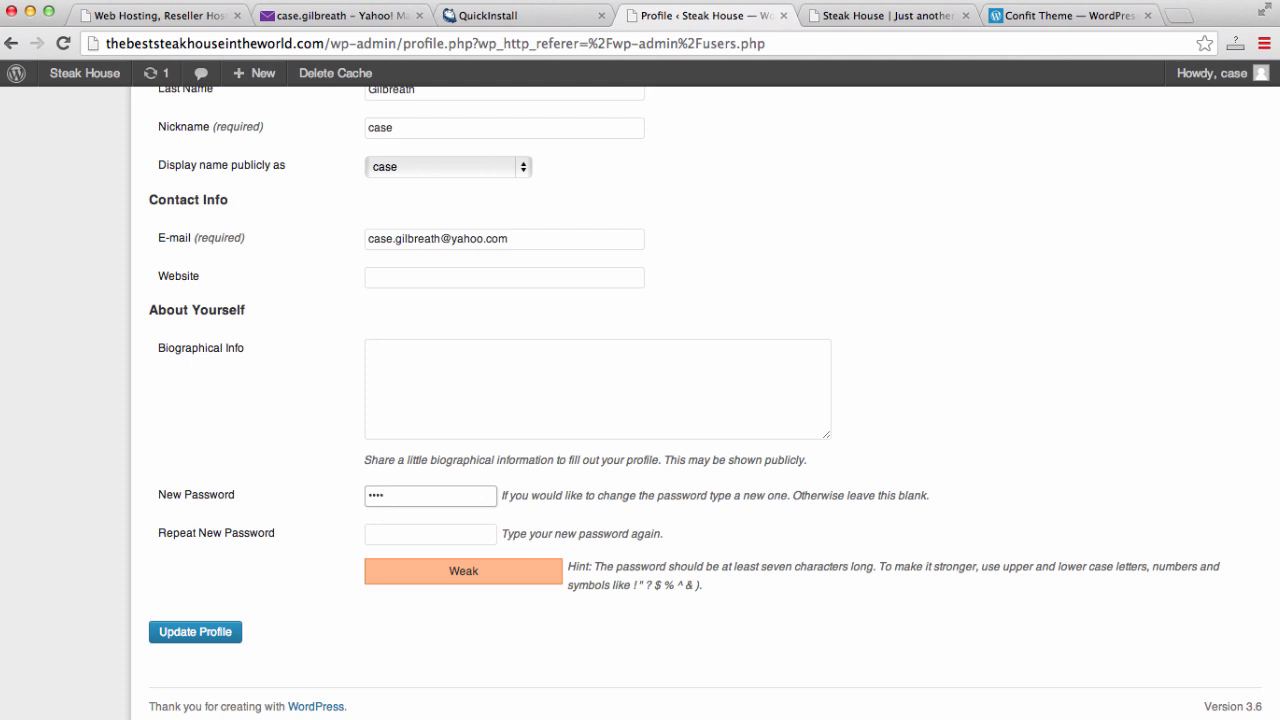
type("•••")
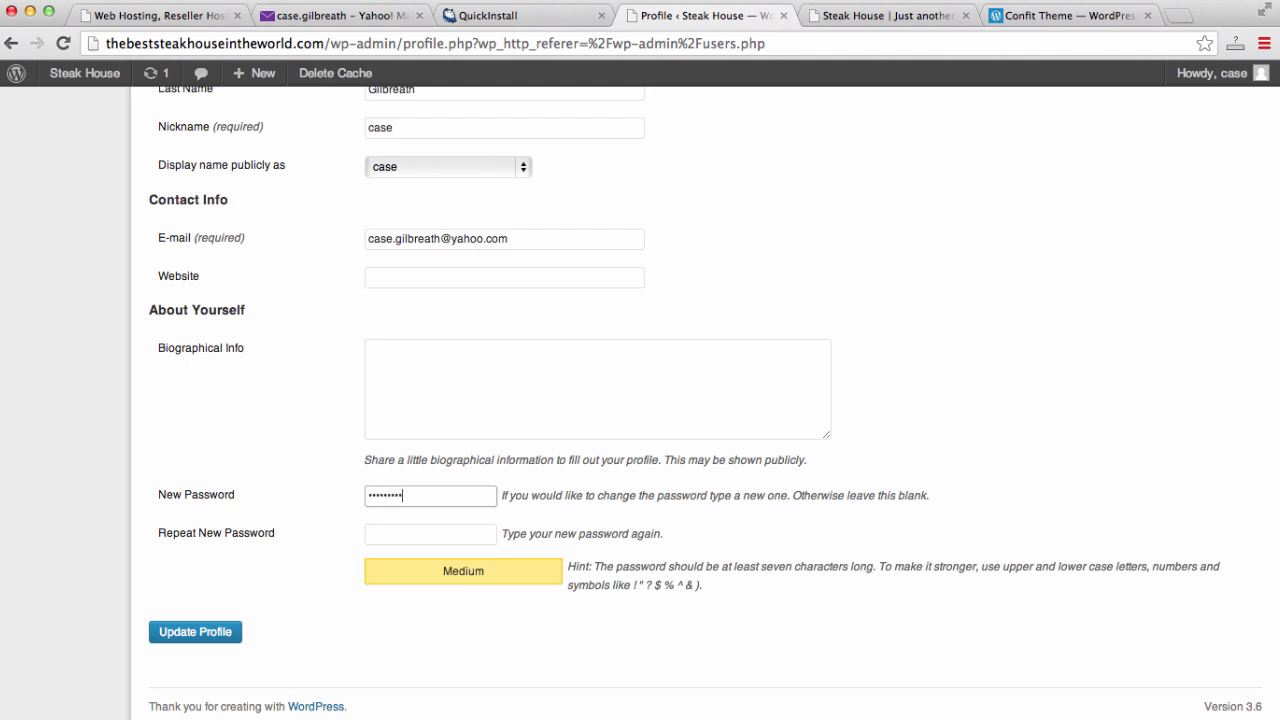
key("BackSpace")
key("BackSpace")
key("BackSpace")
key("BackSpace")
key("BackSpace")
key("BackSpace")
key("BackSpace")
key("BackSpace")
key("BackSpace")
key("BackSpace")
type("••••")
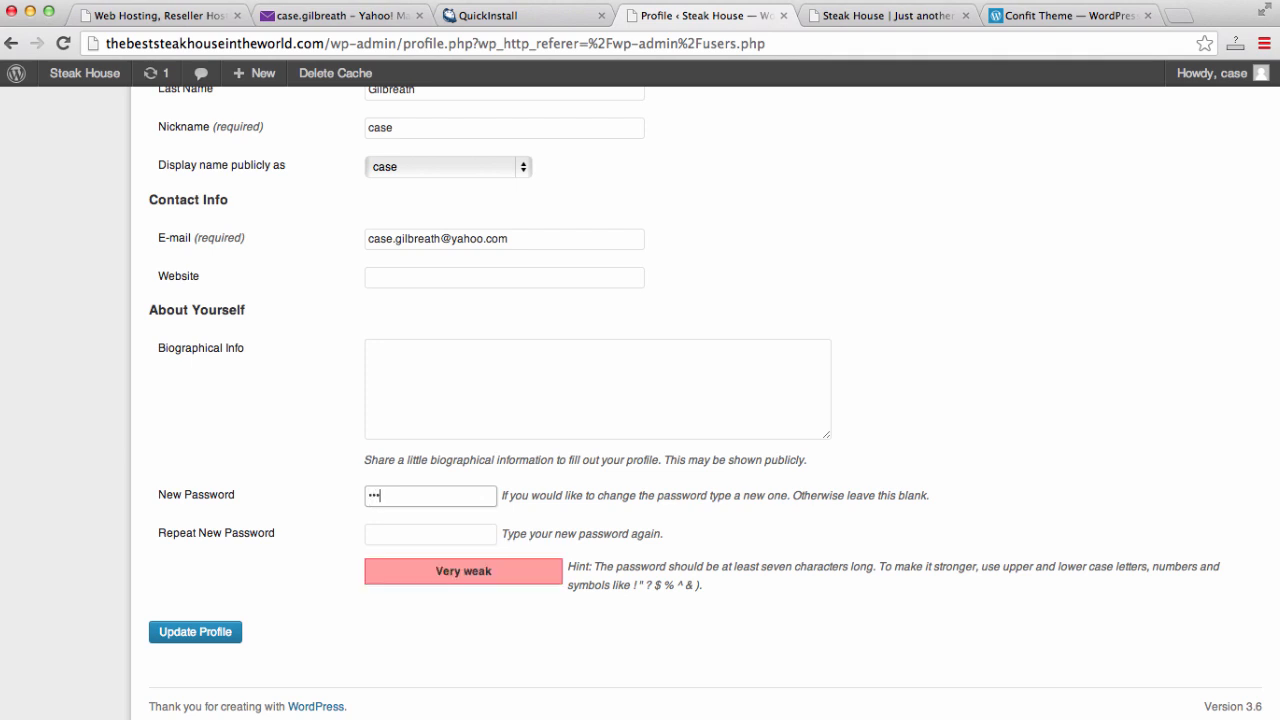
type("••••••")
key("Tab")
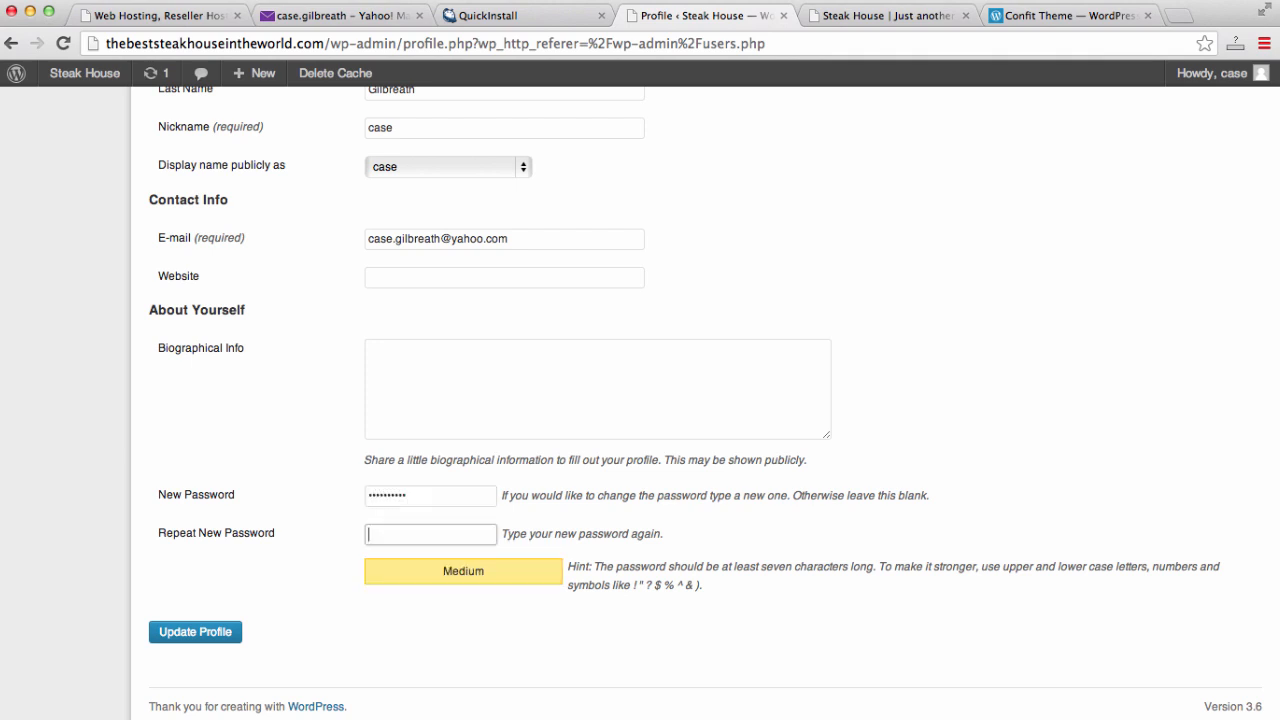
type("••••")
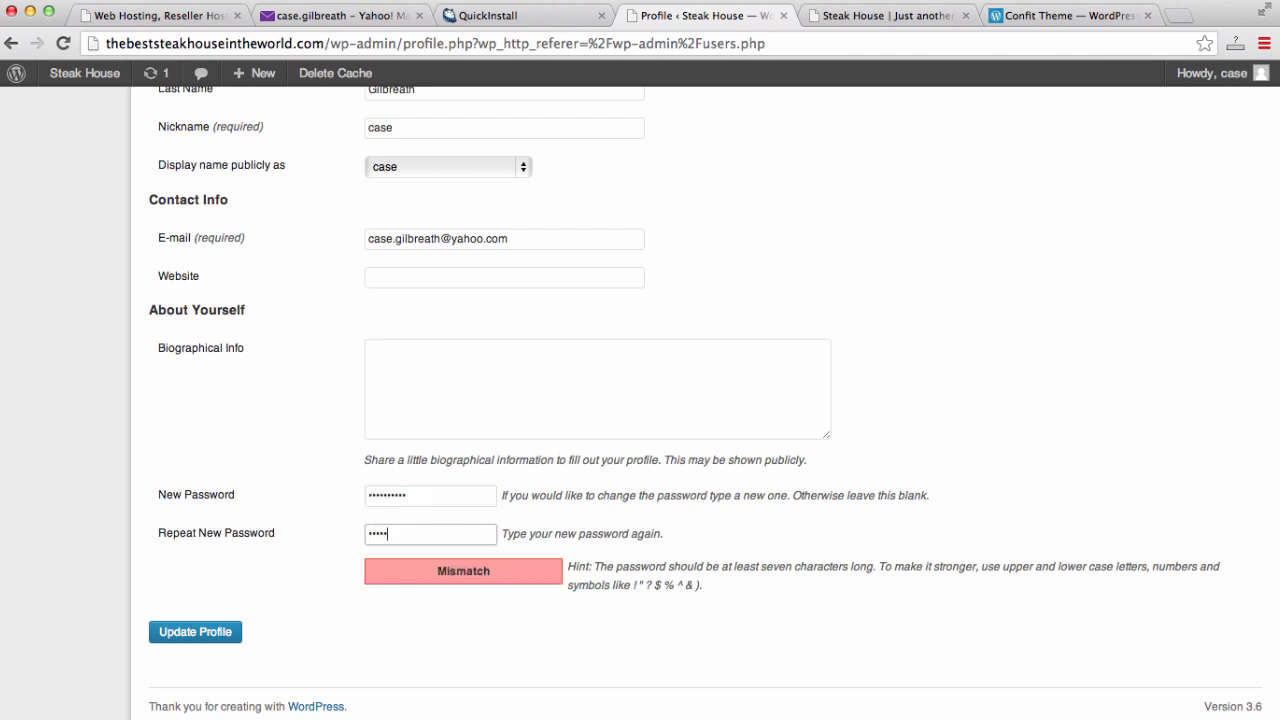
type("••••••")
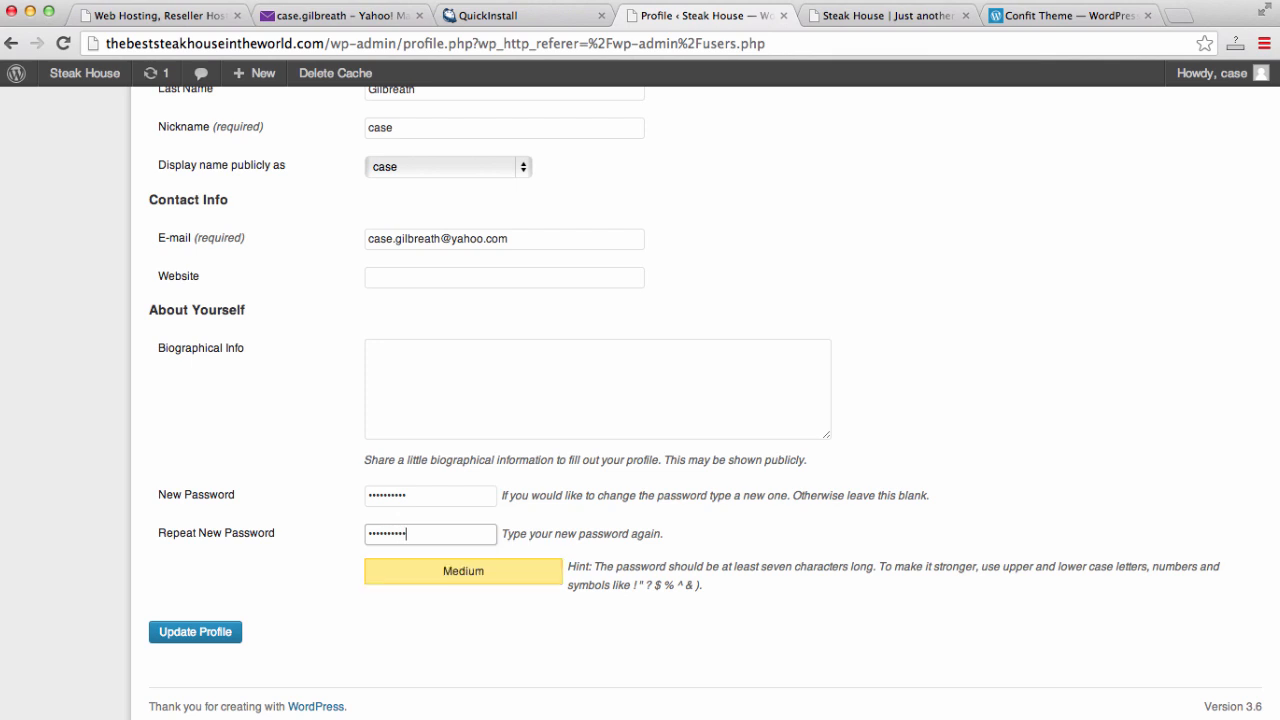
left_click(190, 632)
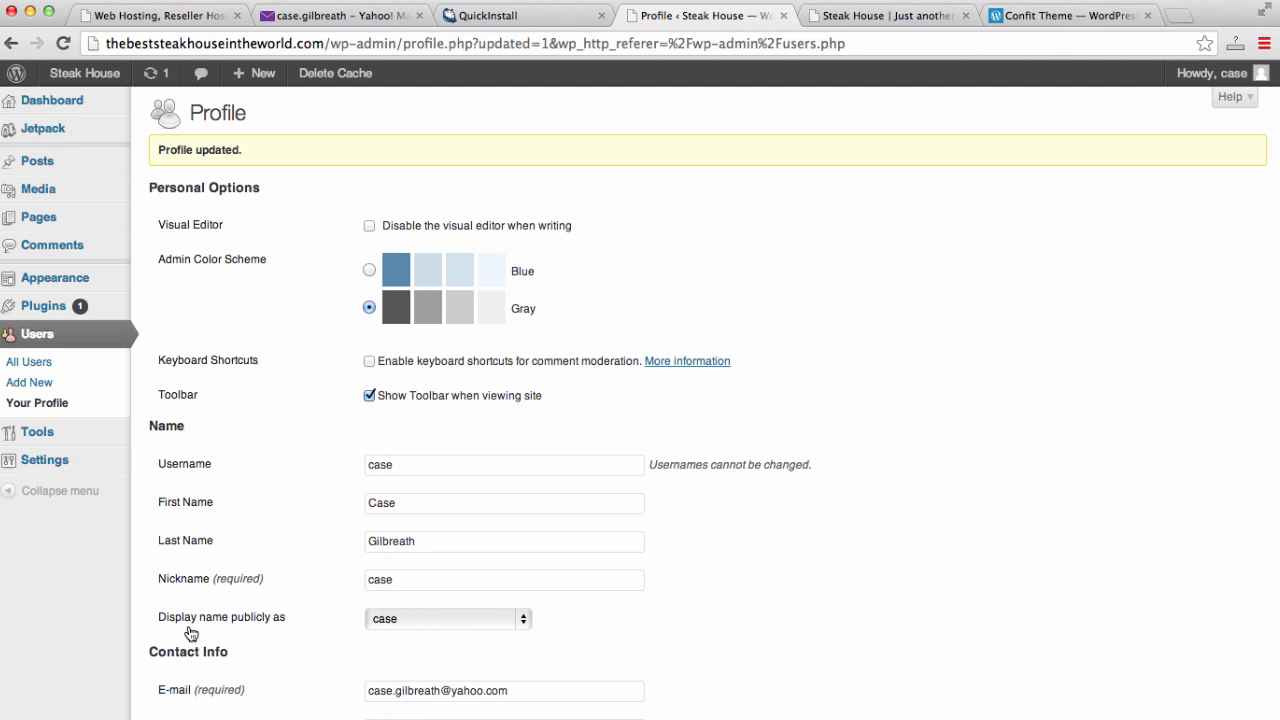
scroll(245, 320, "down", 3)
scroll(245, 320, "up", 3)
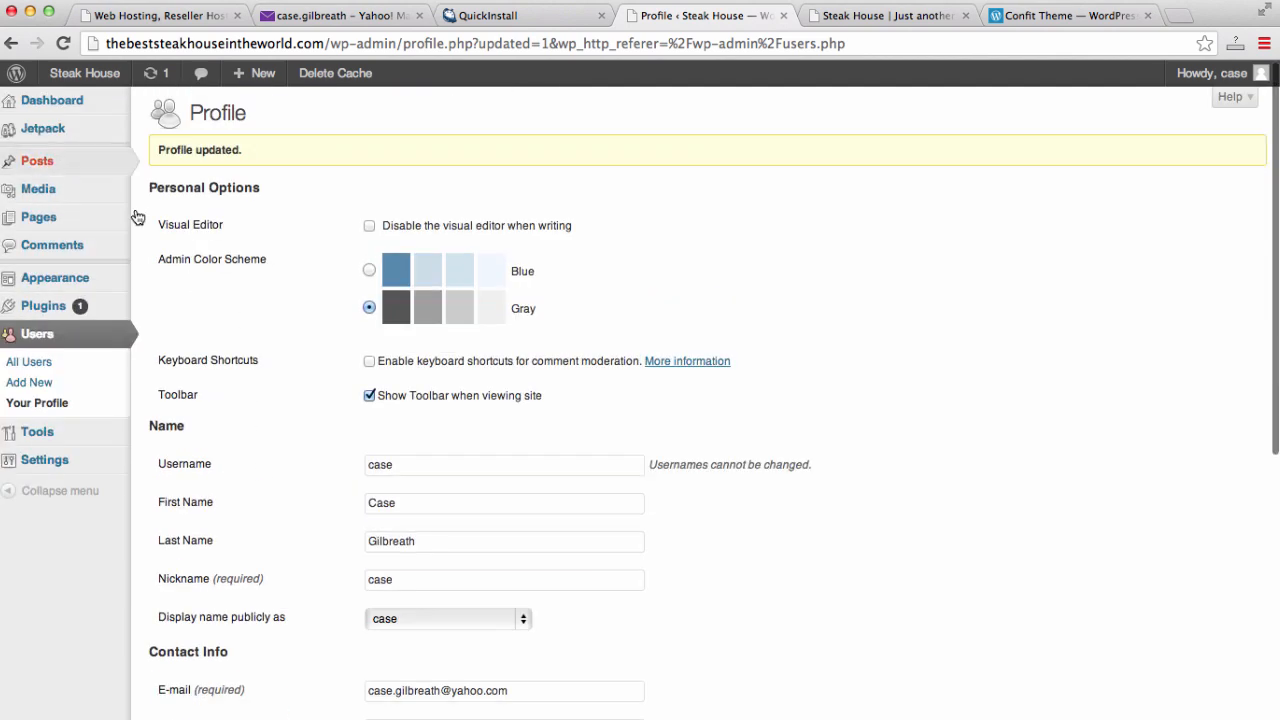
left_click(62, 100)
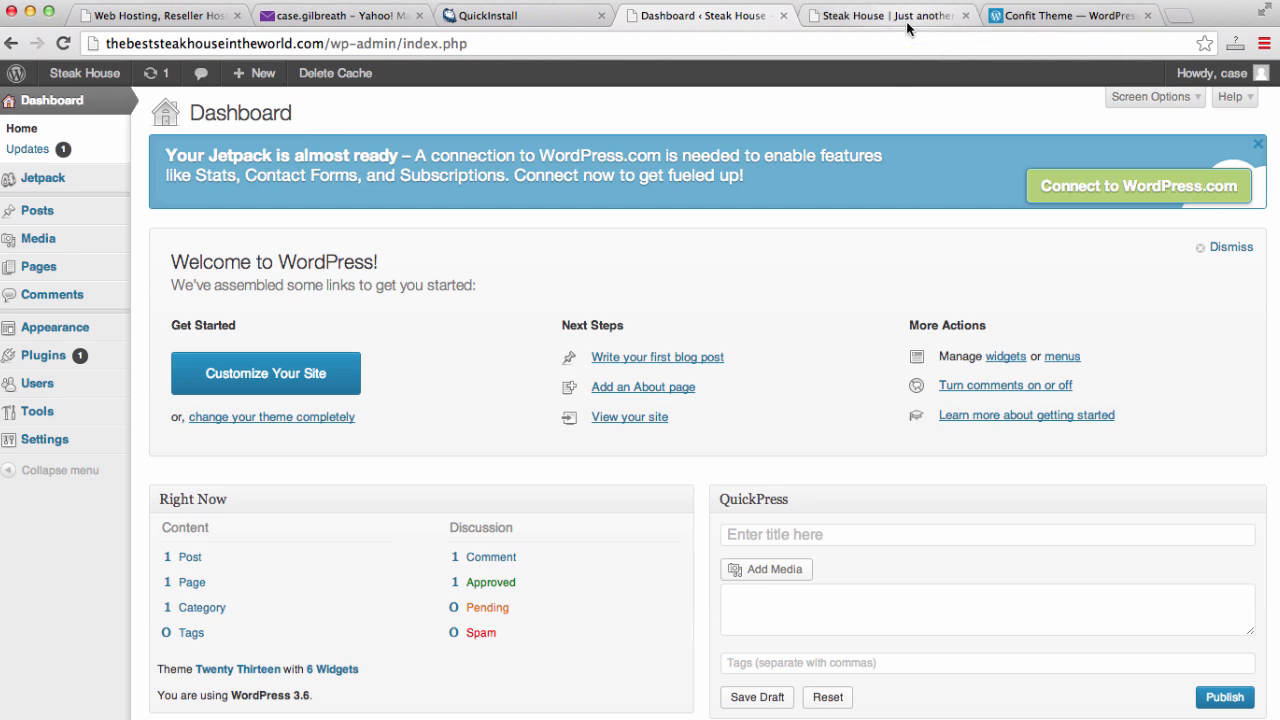
- Review the site's front page and the Confit theme page, then close the Confit tab
left_click(907, 20)
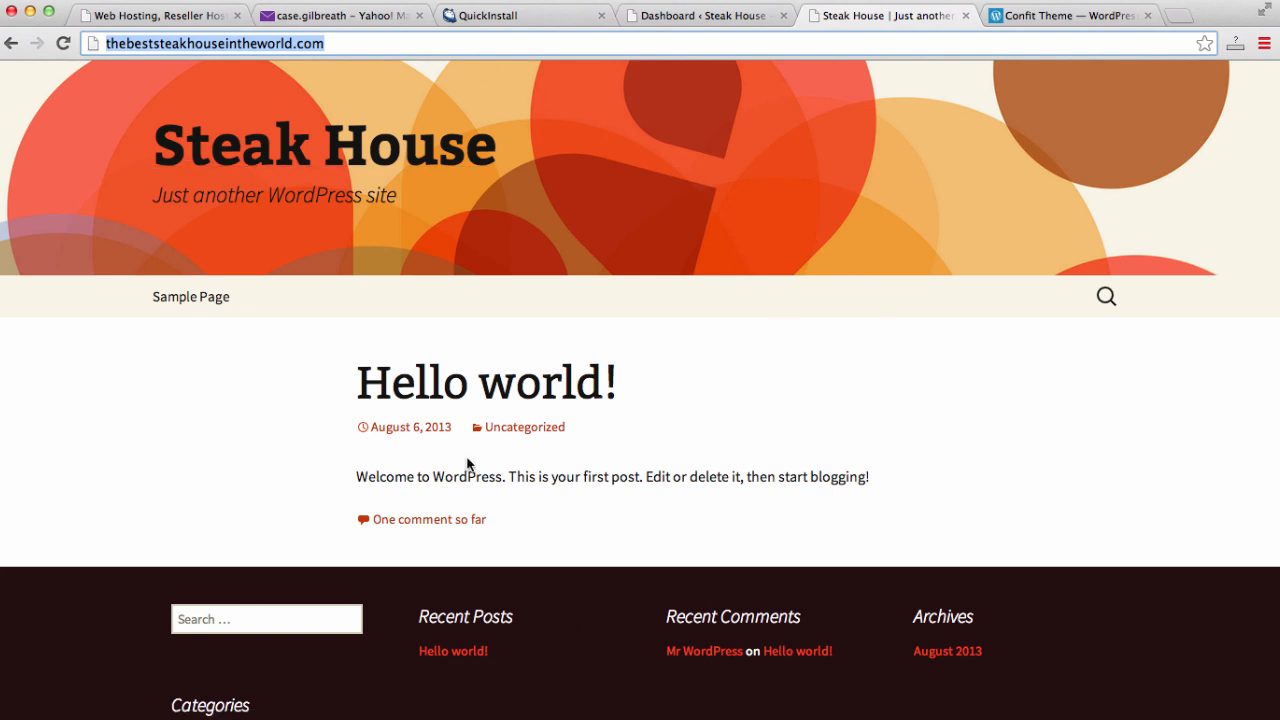
left_click(1070, 20)
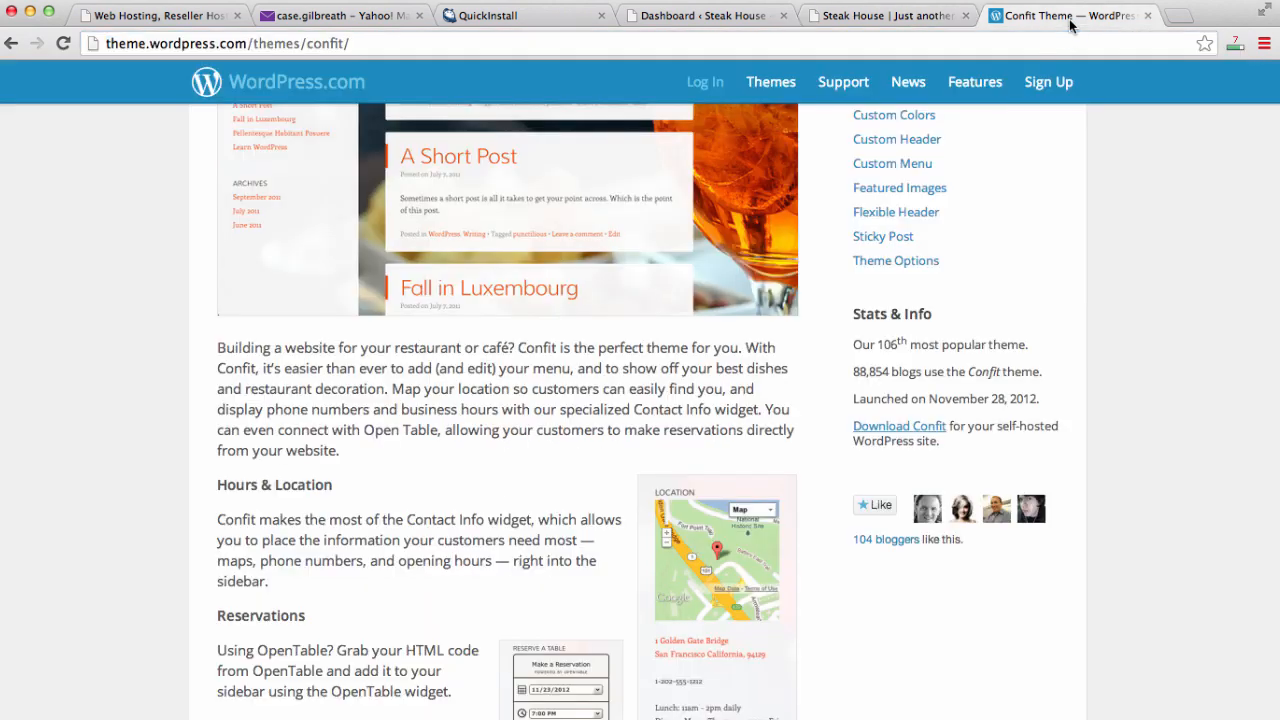
scroll(845, 498, "up", 5)
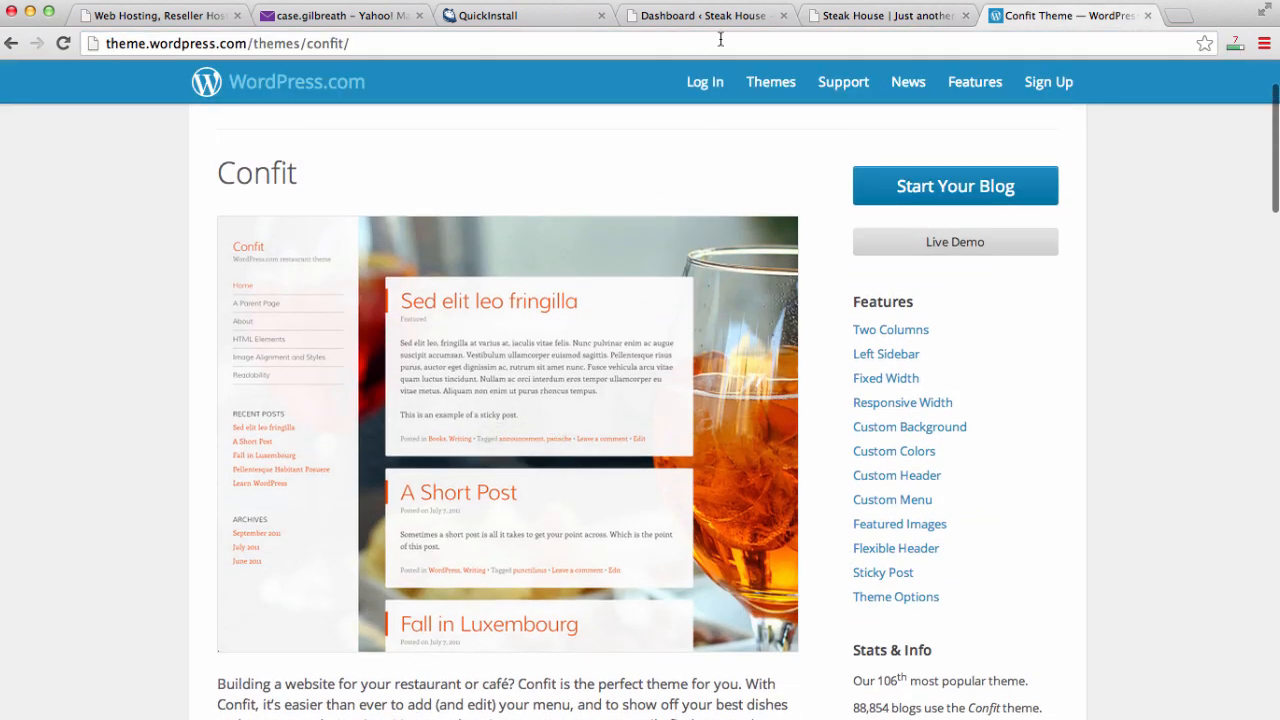
scroll(669, 129, "down", 5)
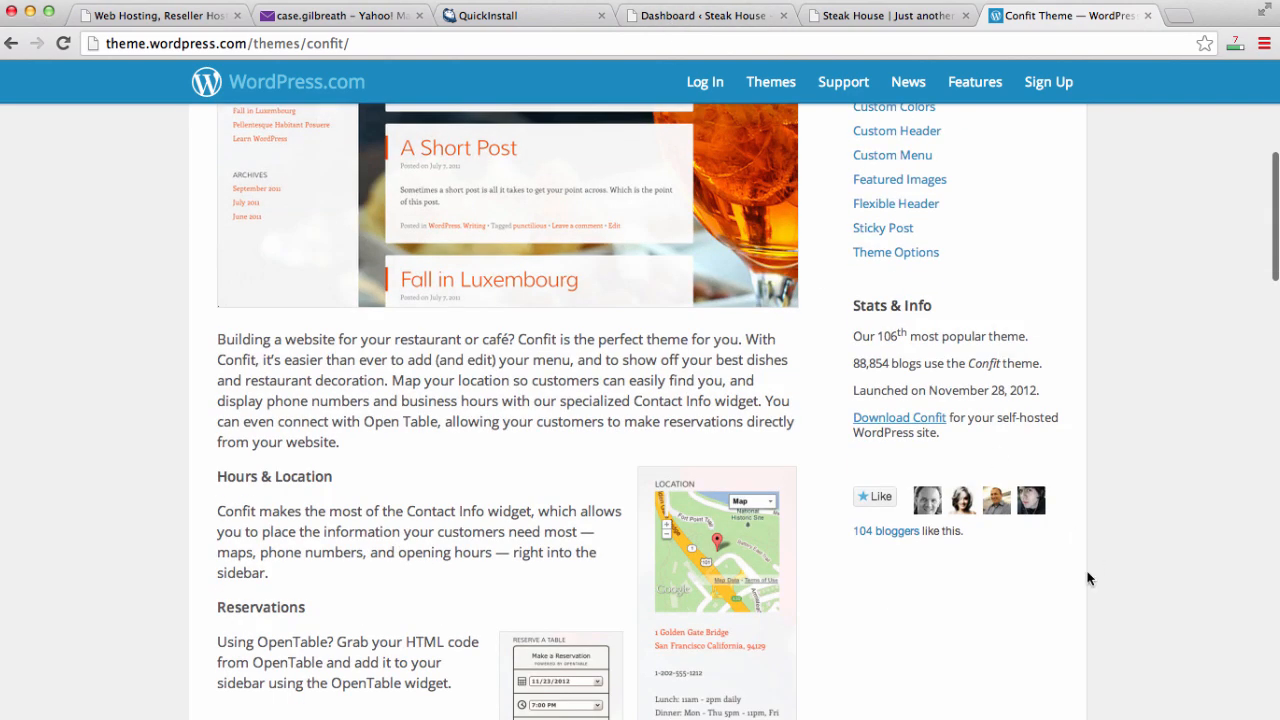
left_click(1147, 20)
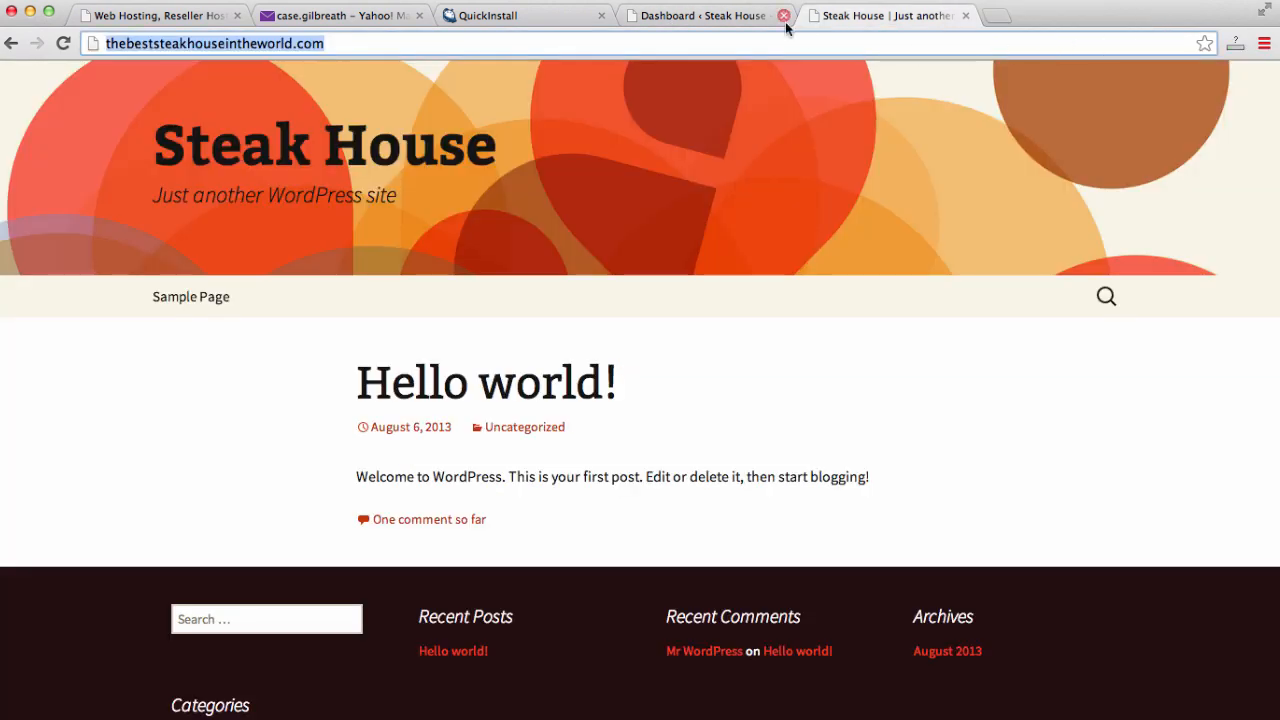
left_click(738, 20)
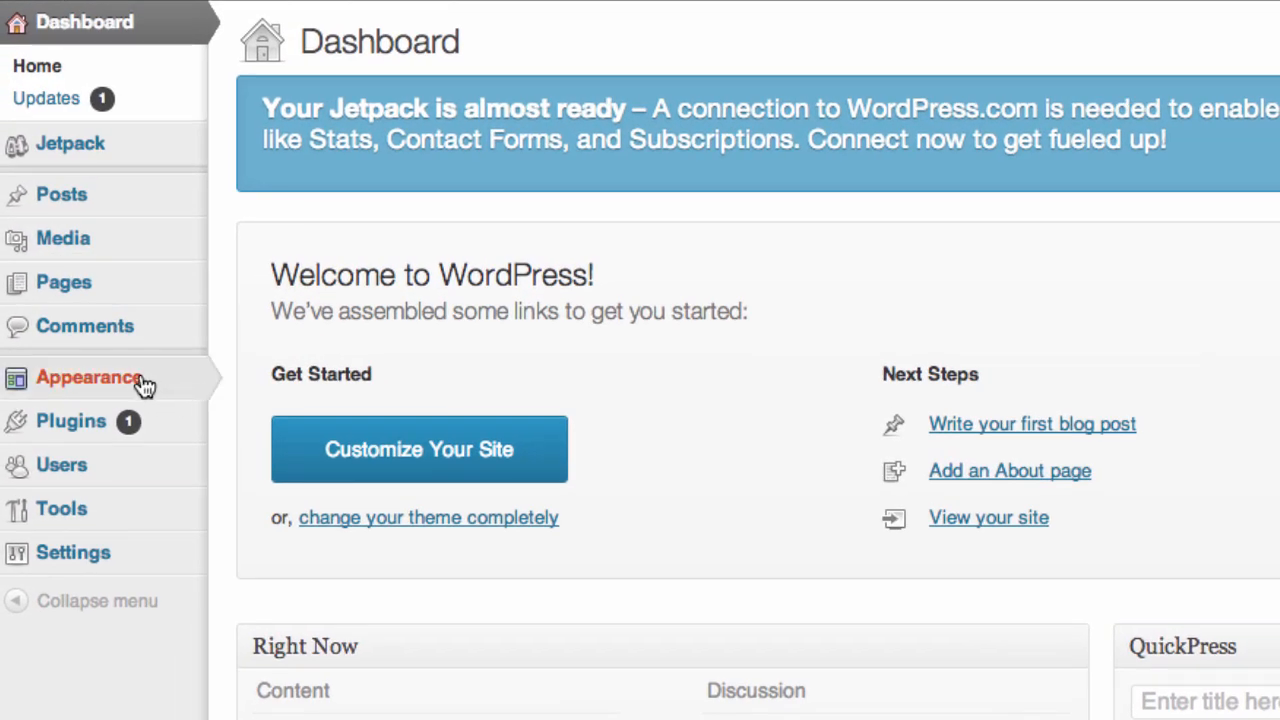
mouse_move(134, 388)
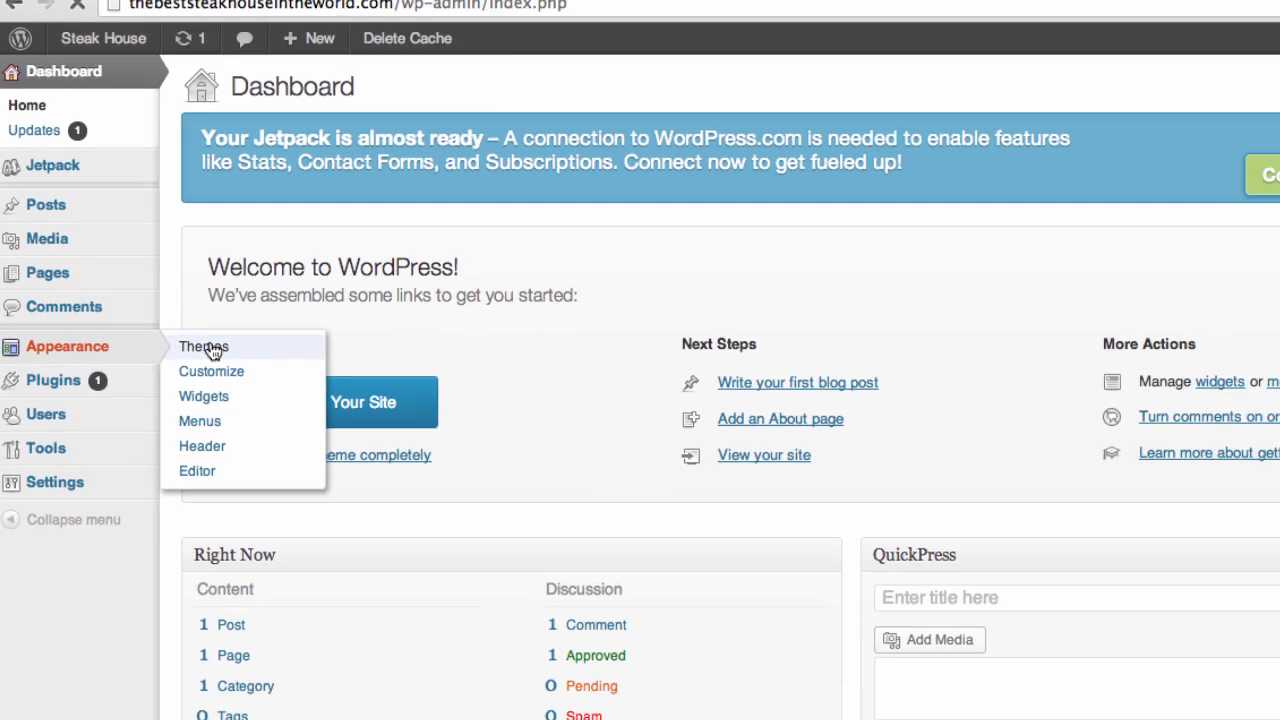
- Upload confit-wpcom-1-0 (4).zip through Appearance > Themes > Install Themes > Upload and install it
left_click(277, 385)
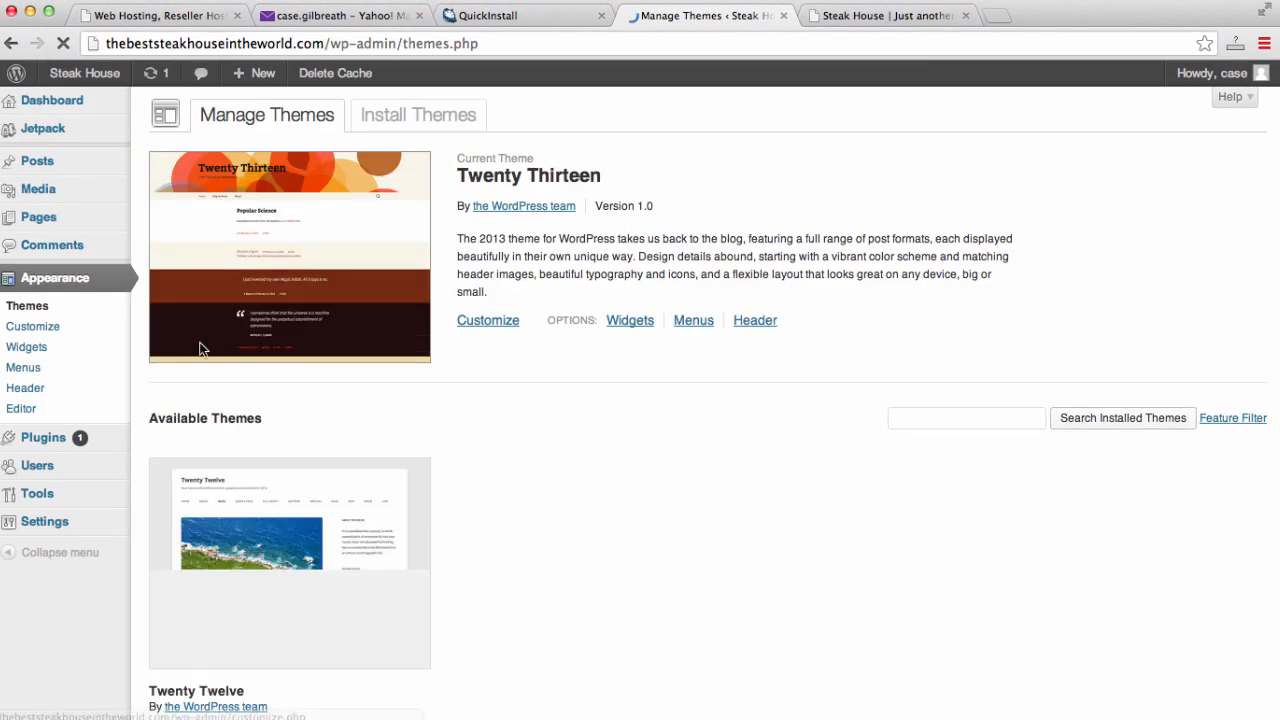
left_click(427, 112)
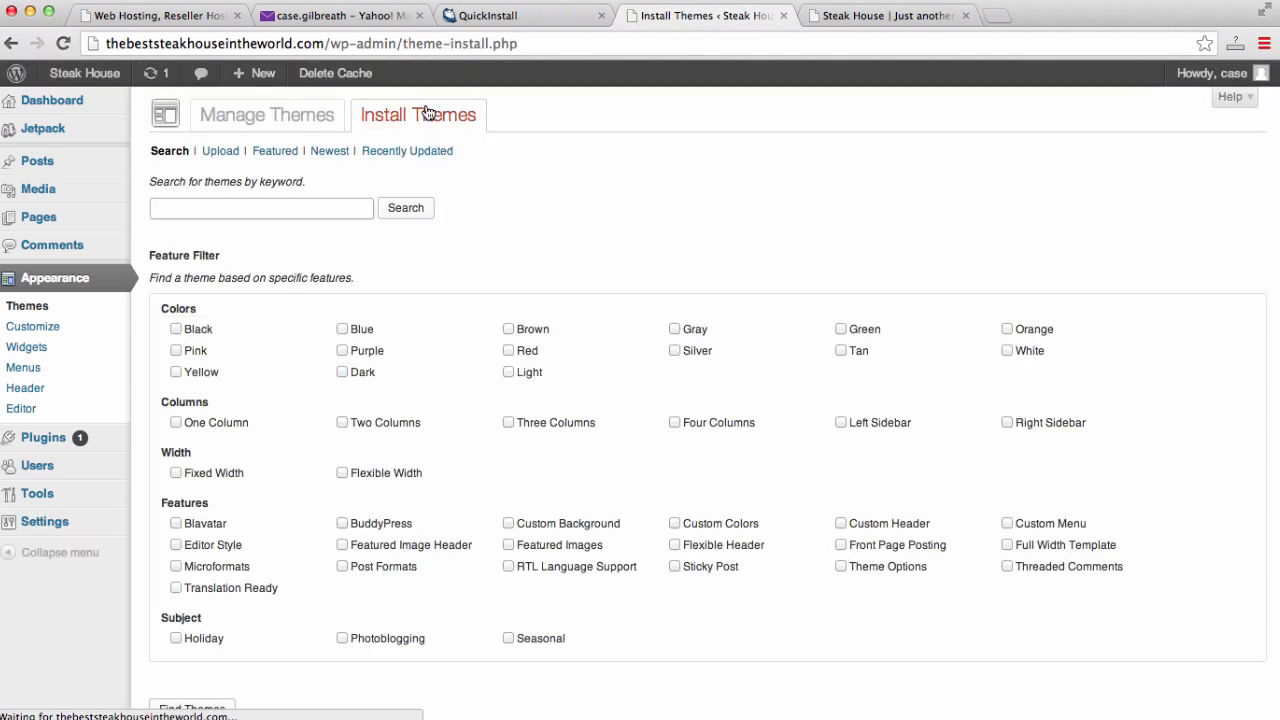
left_click(216, 161)
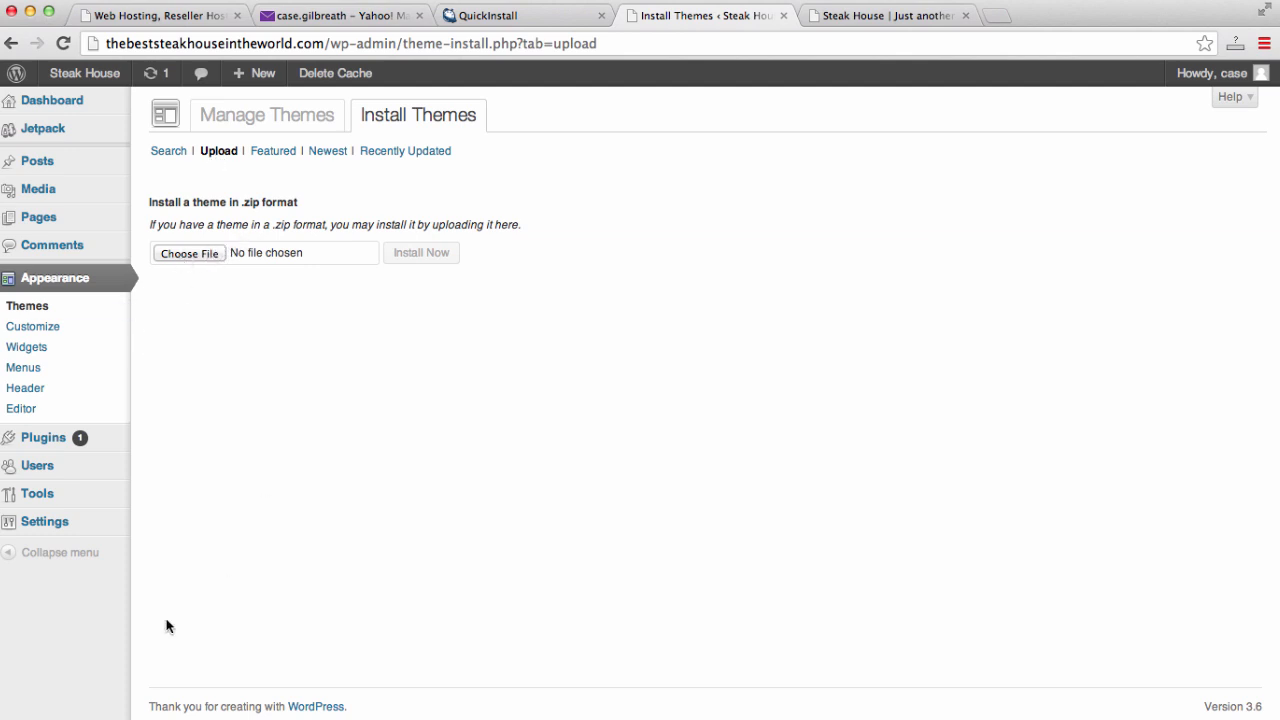
left_click_drag(142, 719, 218, 251)
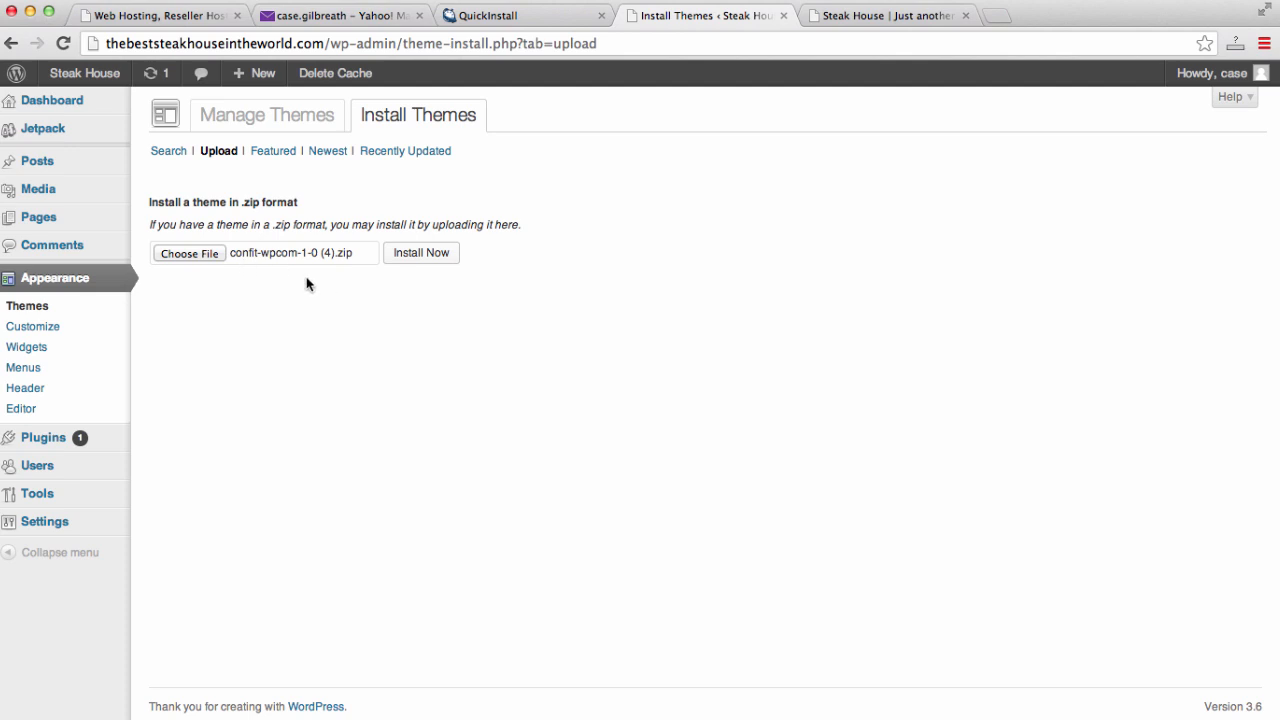
left_click(434, 260)
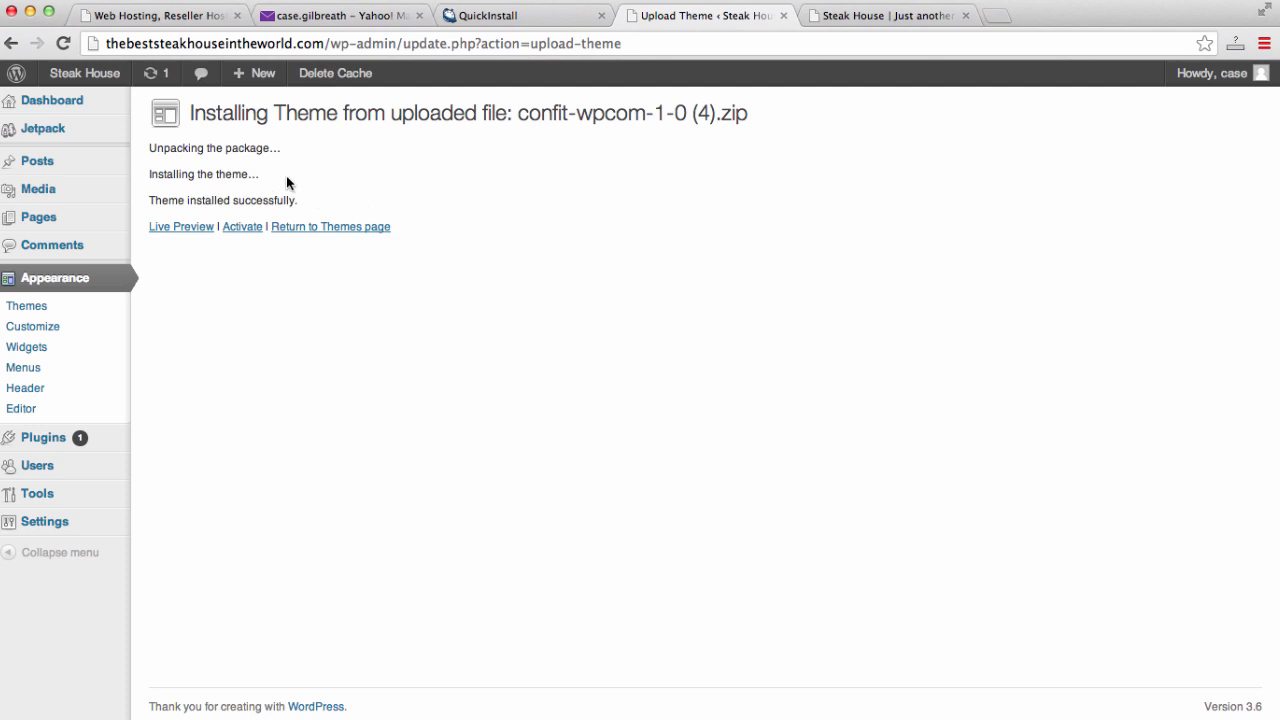
- Activate the Confit theme and reload the site's front page to view it
left_click(250, 229)
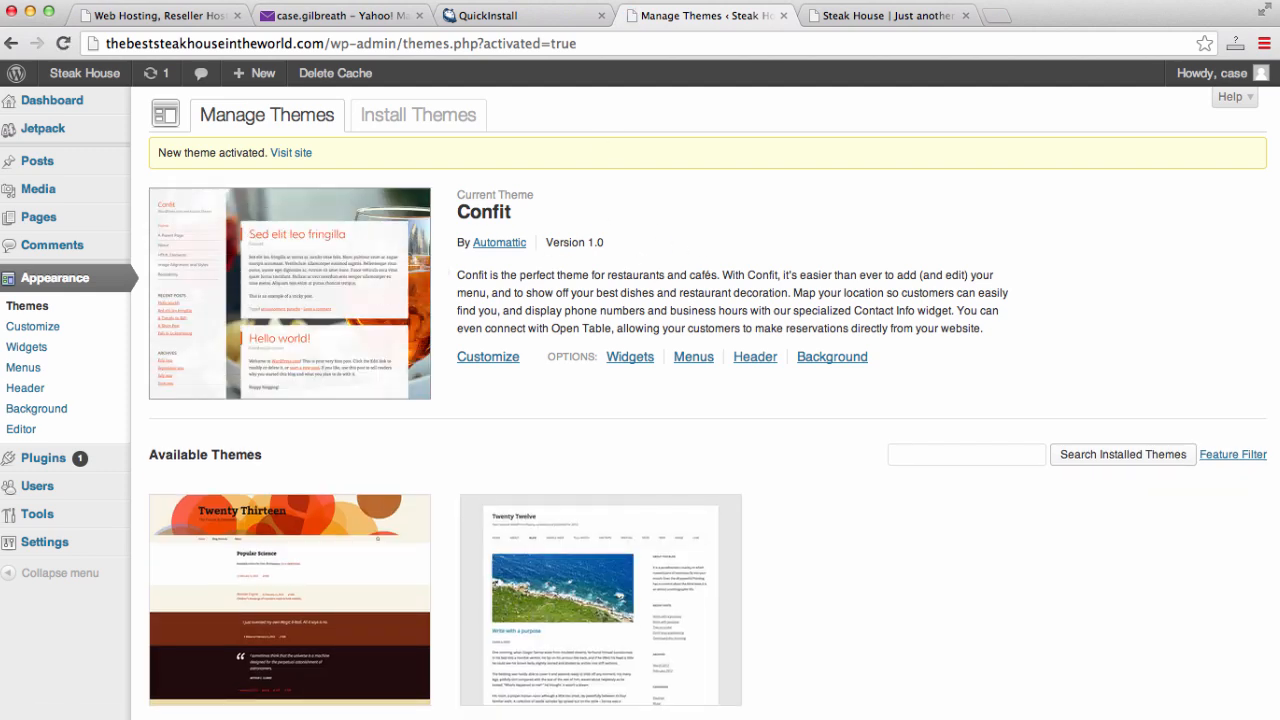
left_click(883, 17)
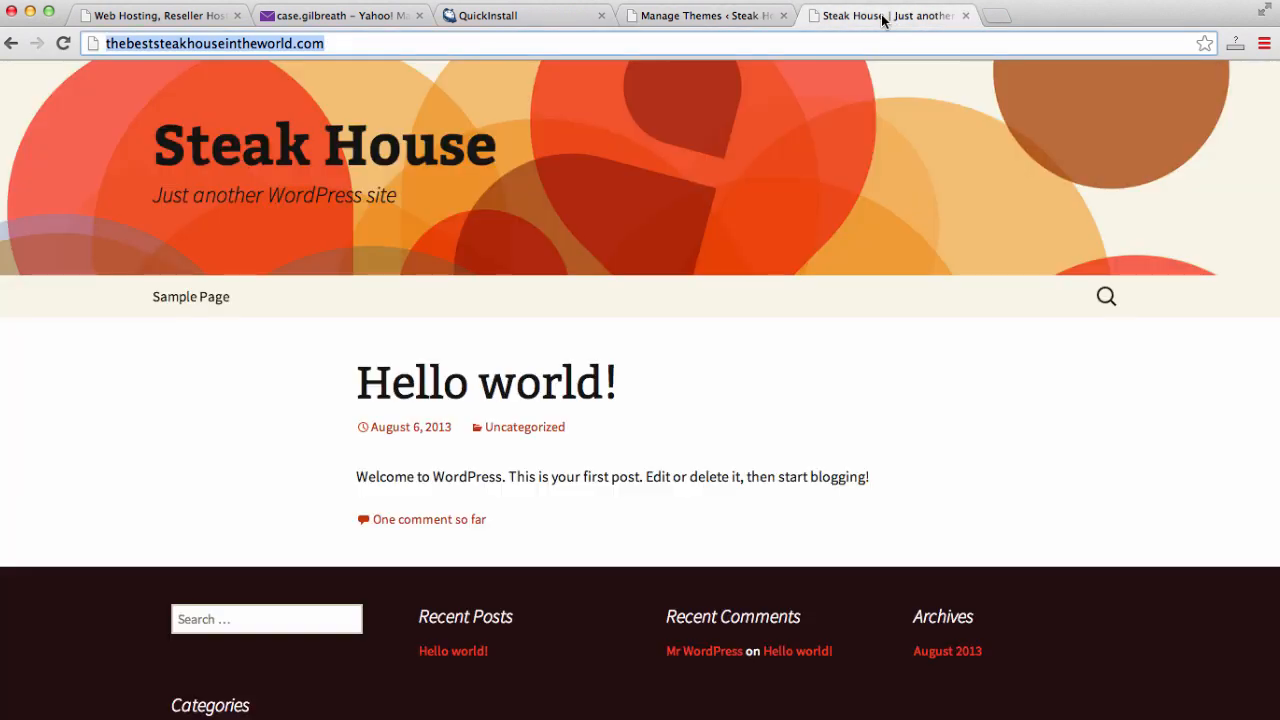
key("Return")
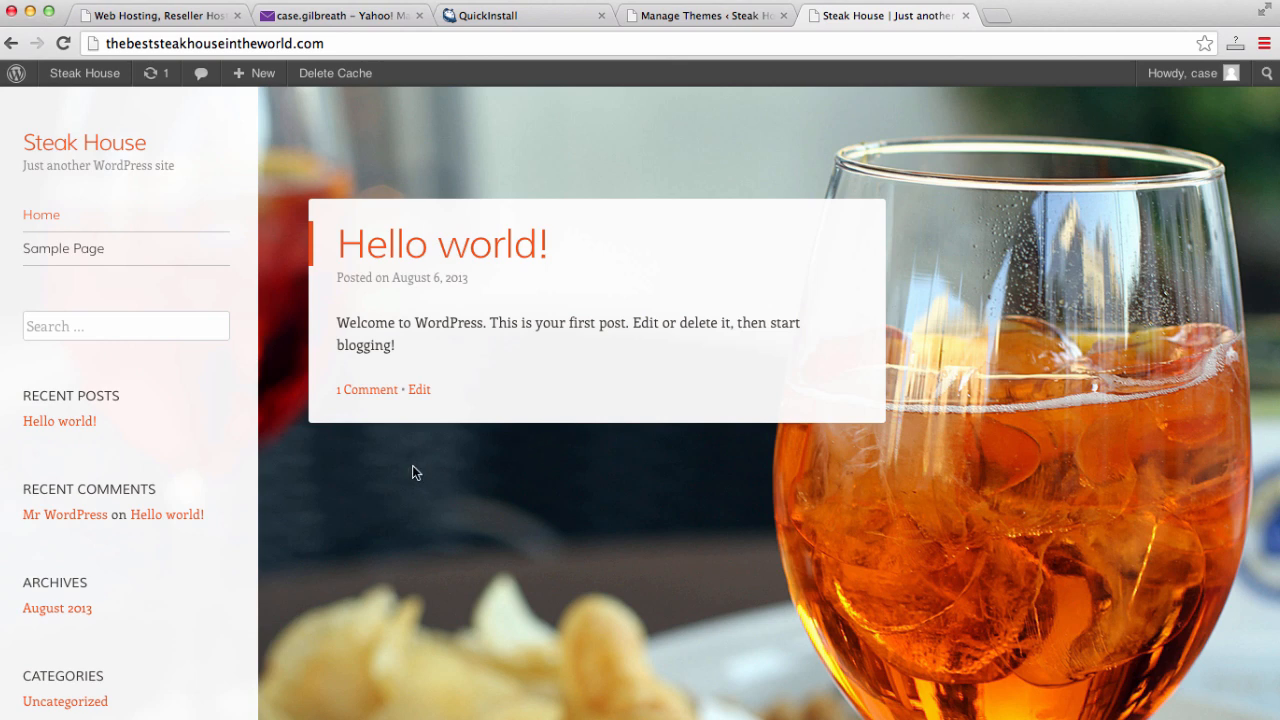
scroll(680, 411, "down", 5)
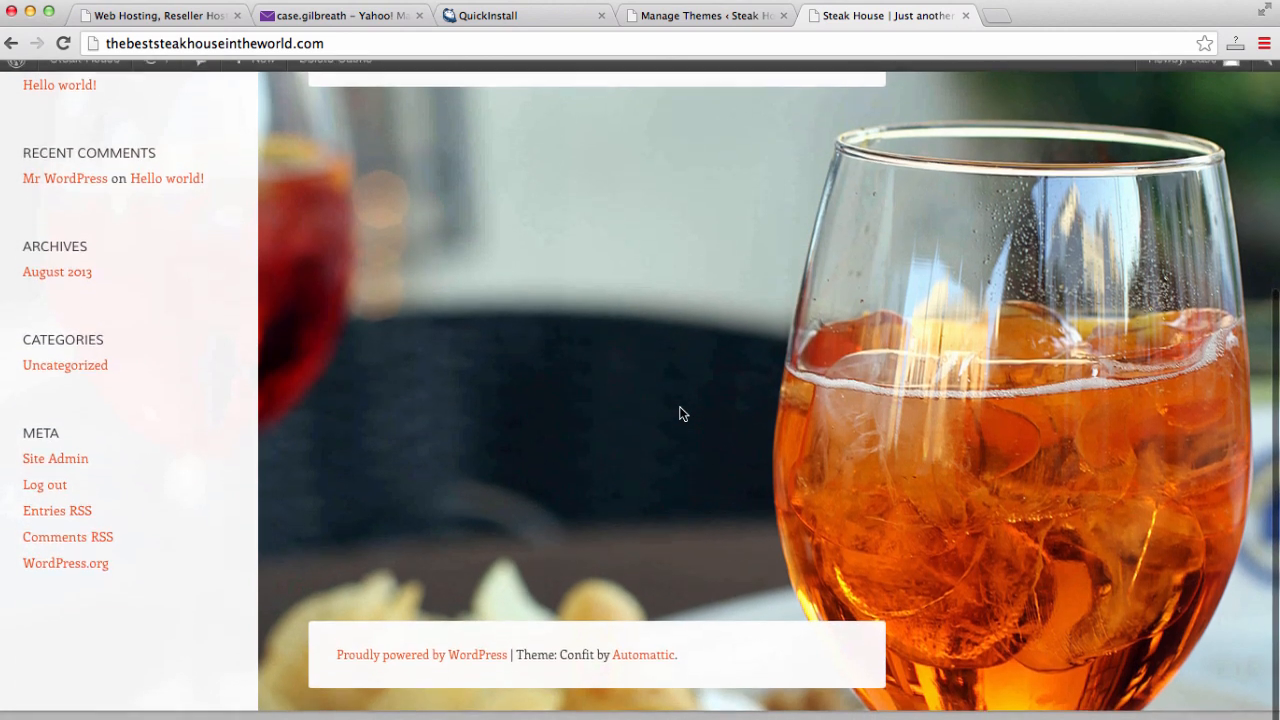
scroll(680, 411, "up", 5)
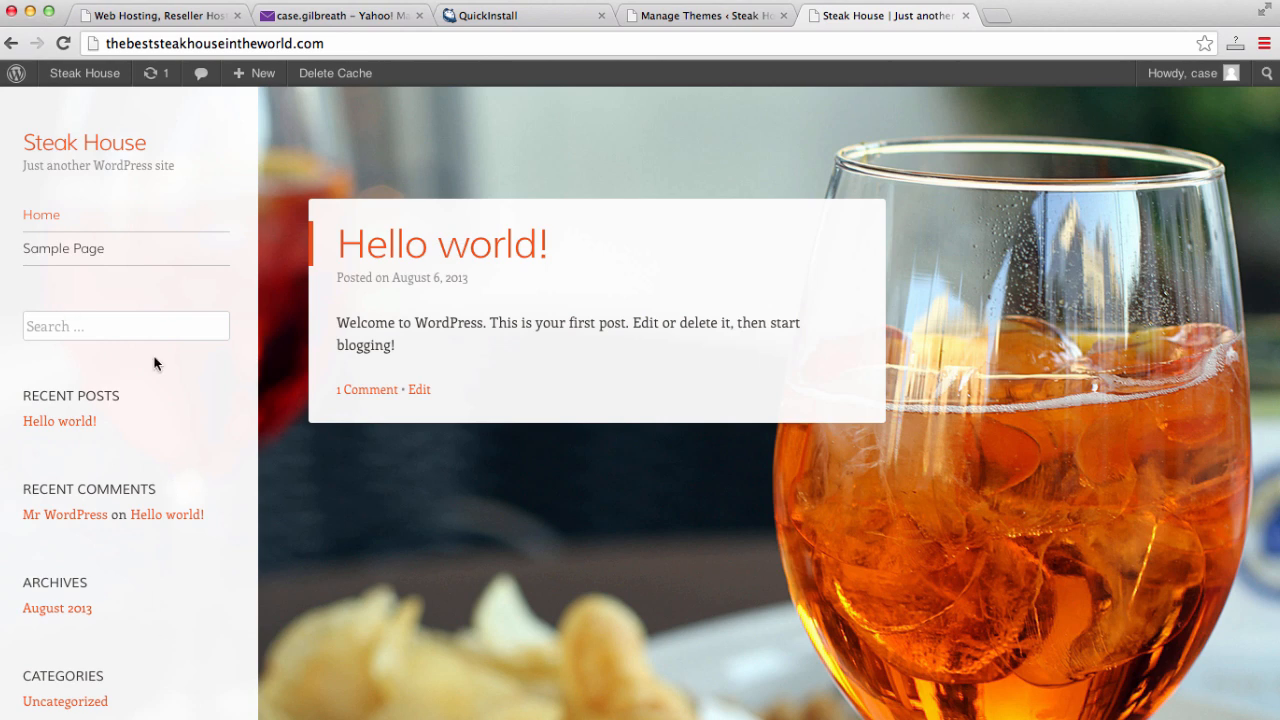
- Type DONE after the Install Theme line in the Word checklist
key("super+Tab")
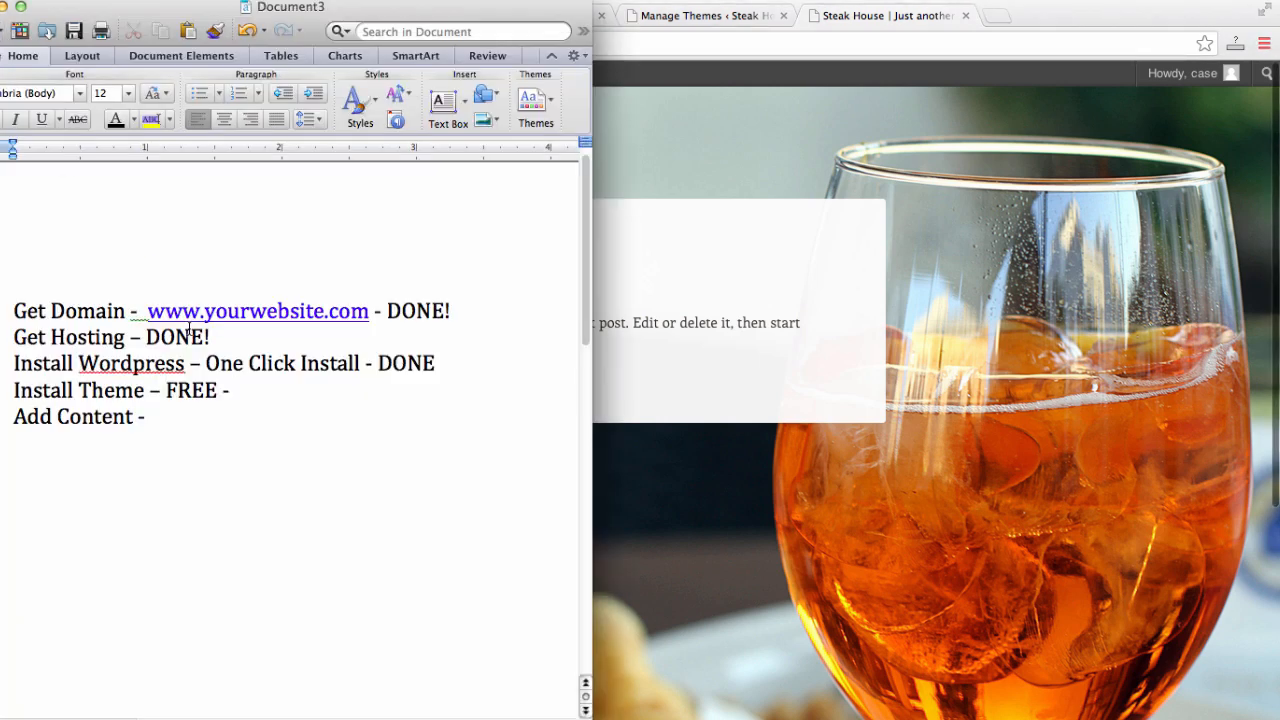
type("DONE")
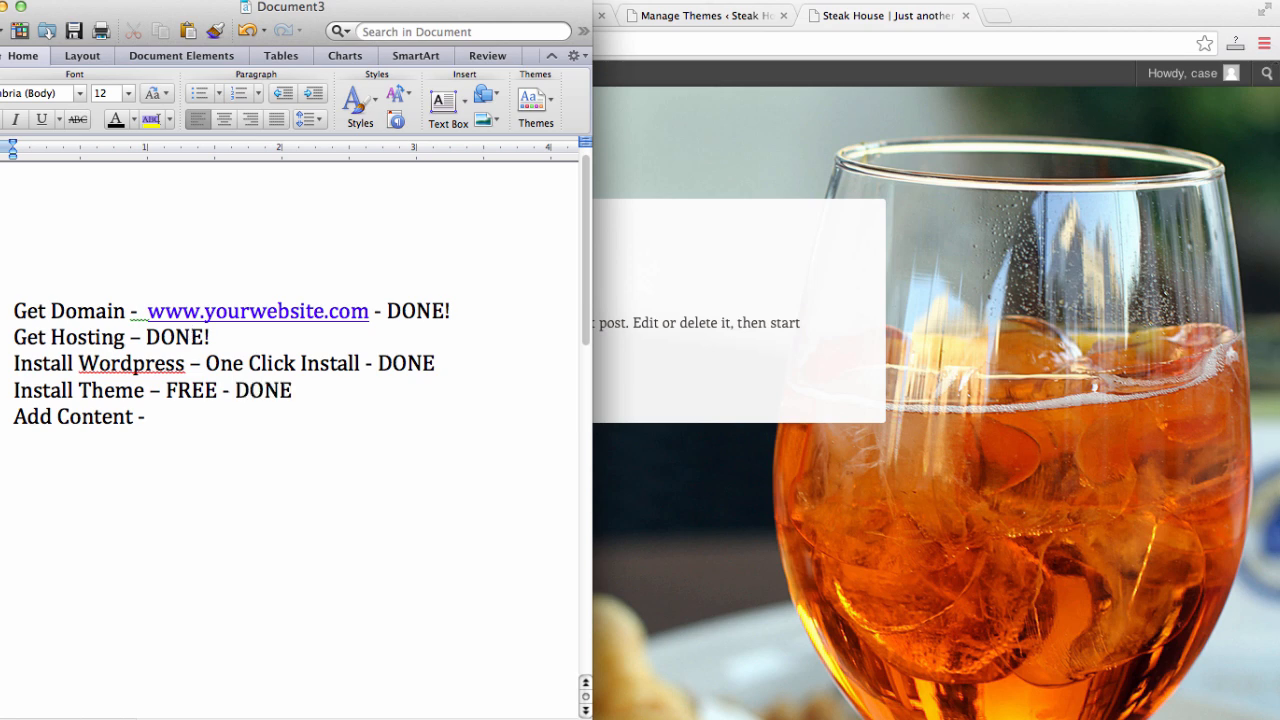
left_click(169, 421)
left_click(4, 7)
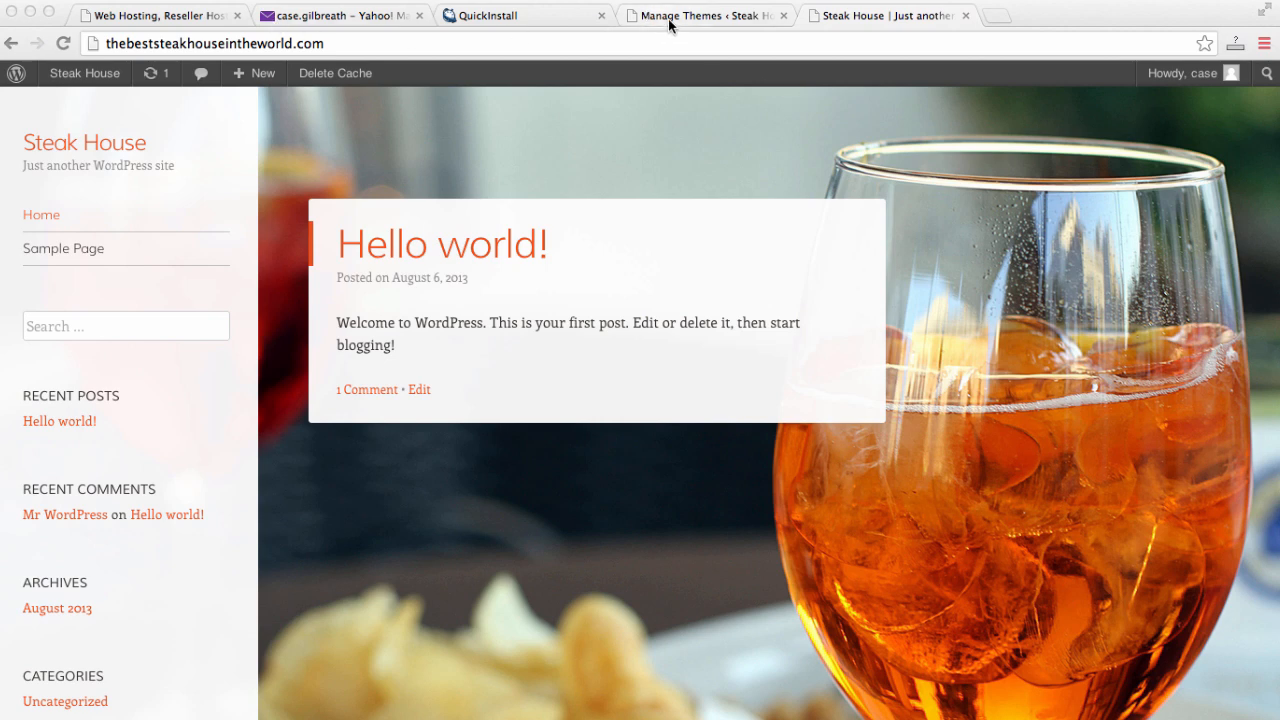
left_click(155, 46)
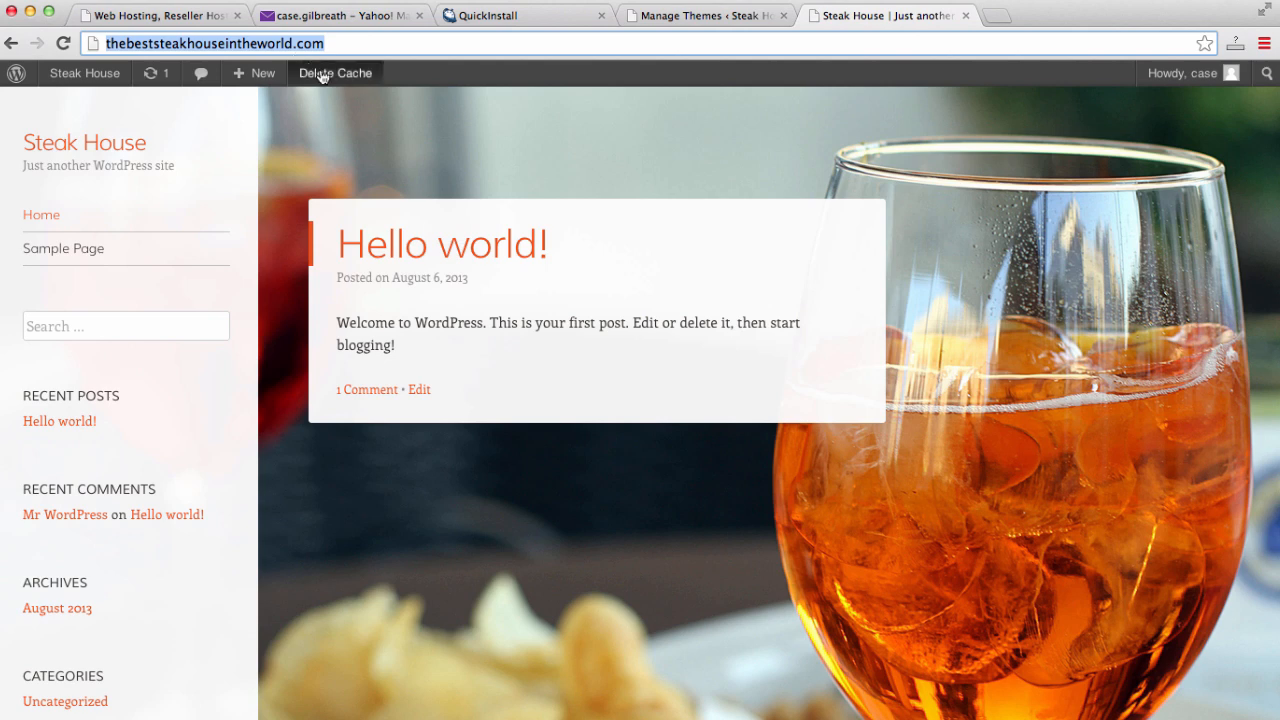
key("Return")
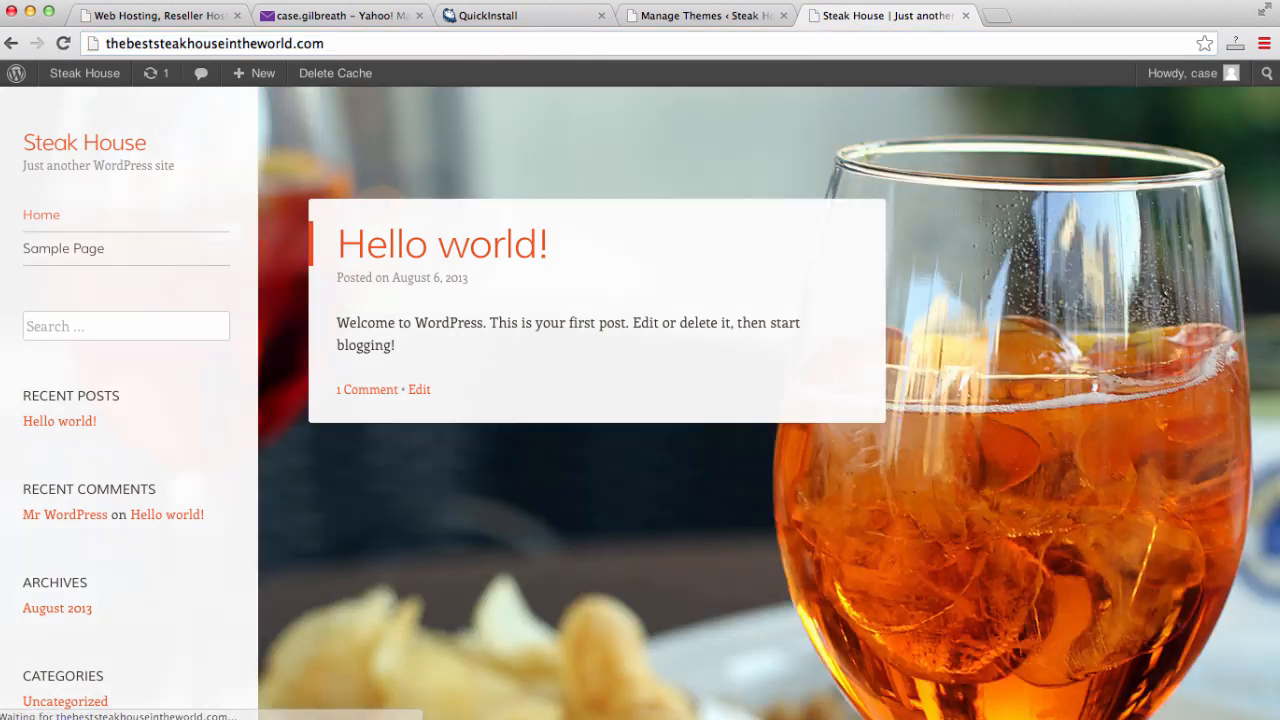
left_click(104, 45)
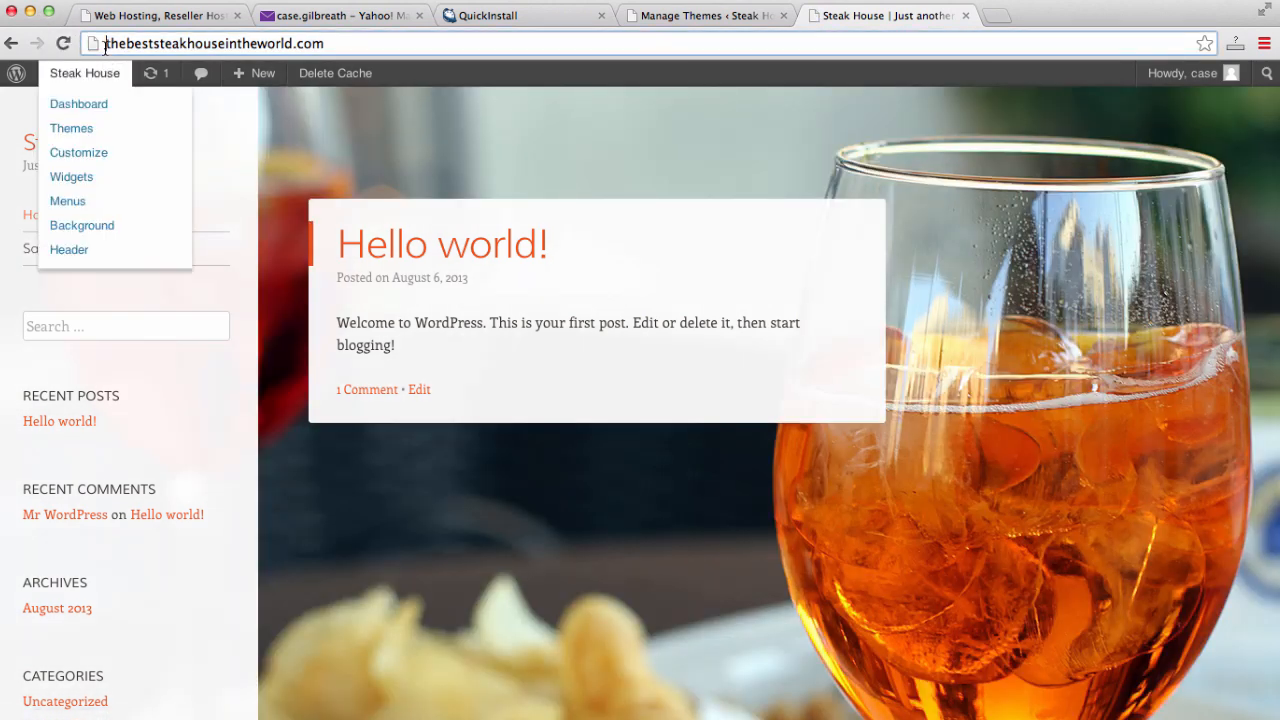
left_click(104, 45)
type("www.")
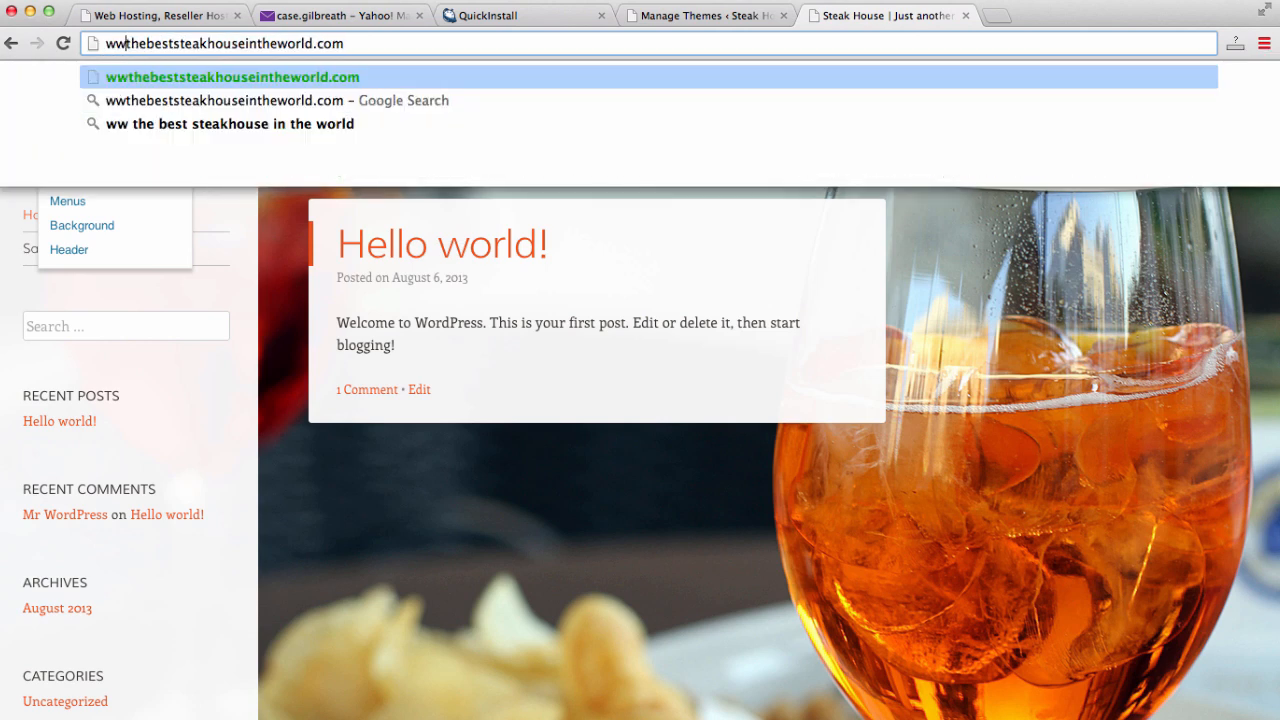
key("Return")
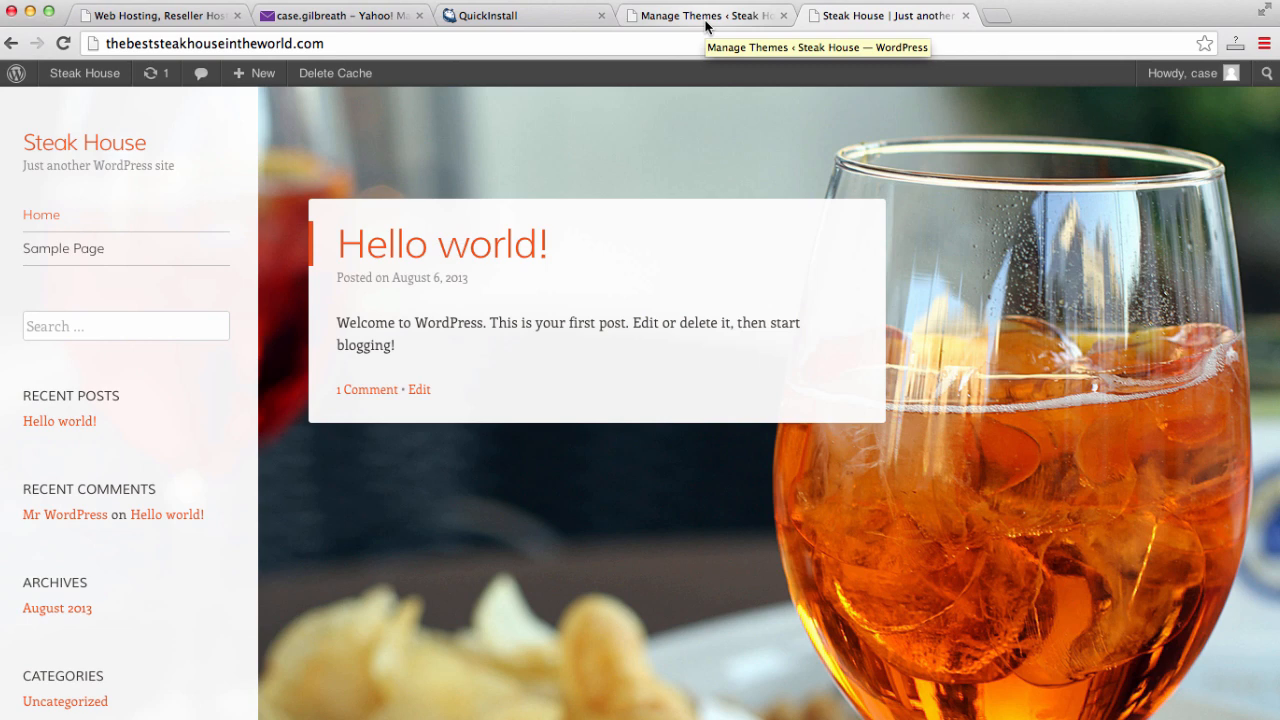
- Open the Reading settings page from the Manage Themes admin screen
left_click(705, 16)
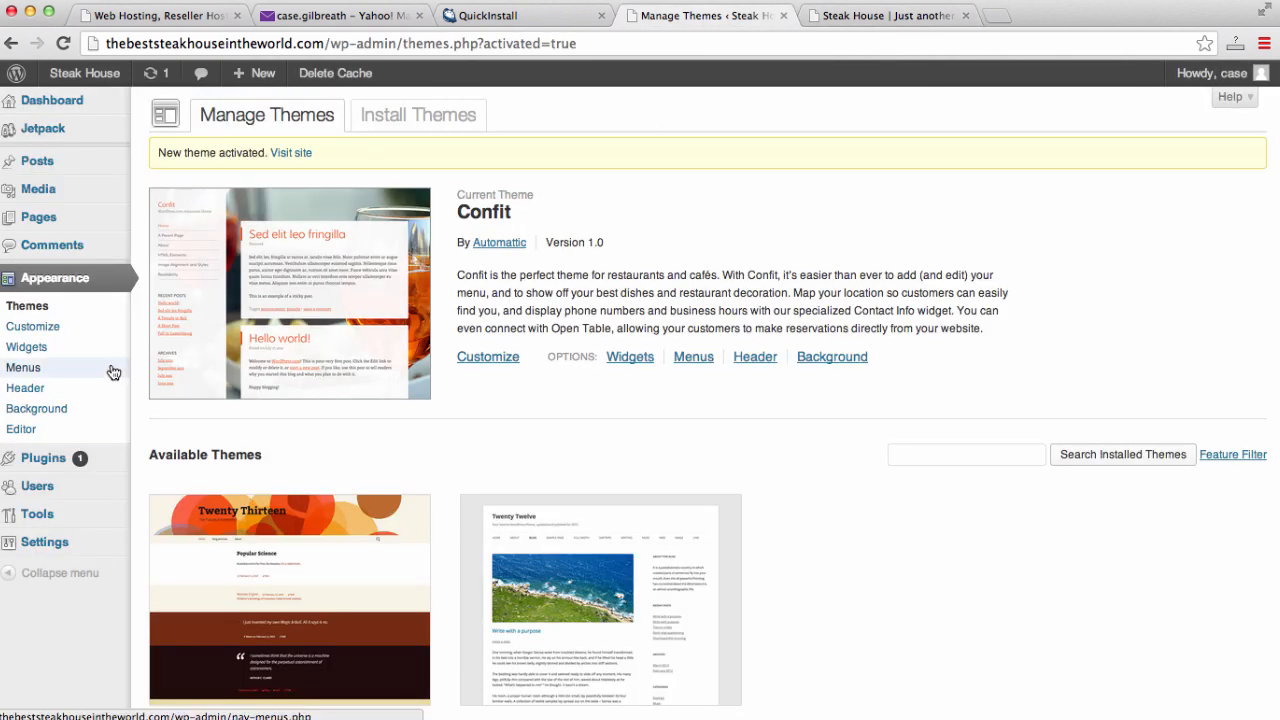
mouse_move(60, 555)
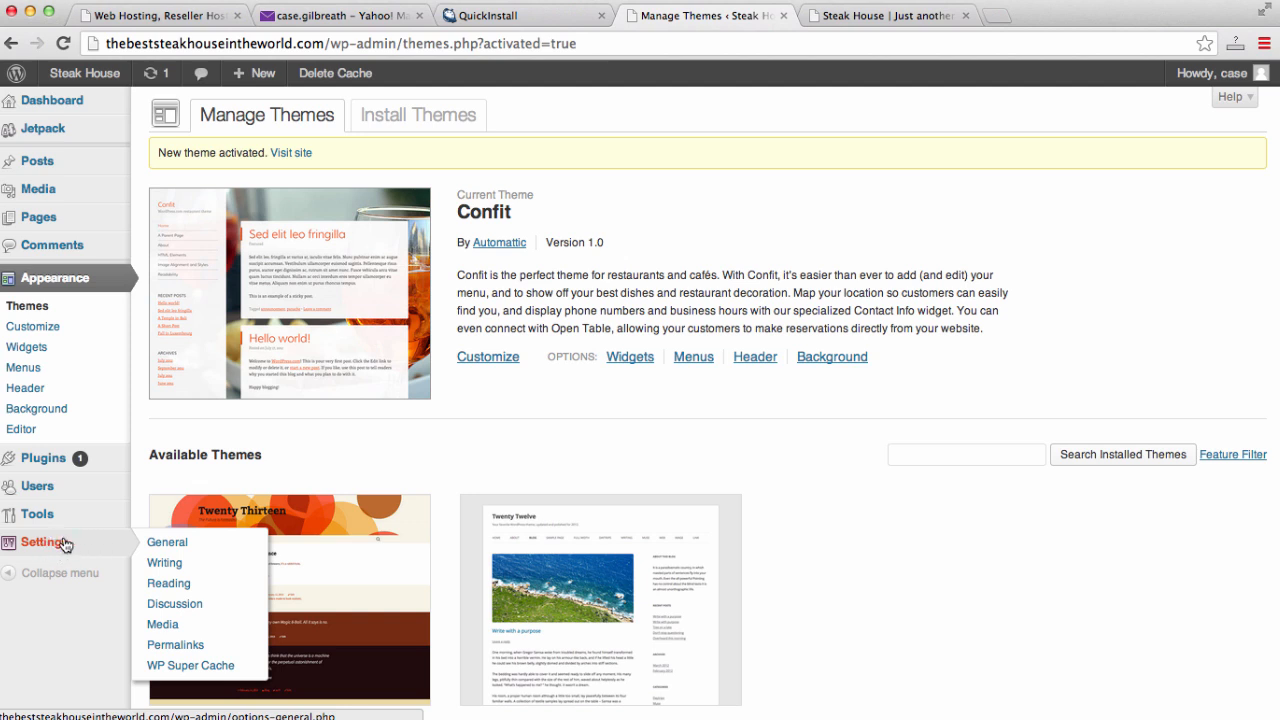
left_click(170, 584)
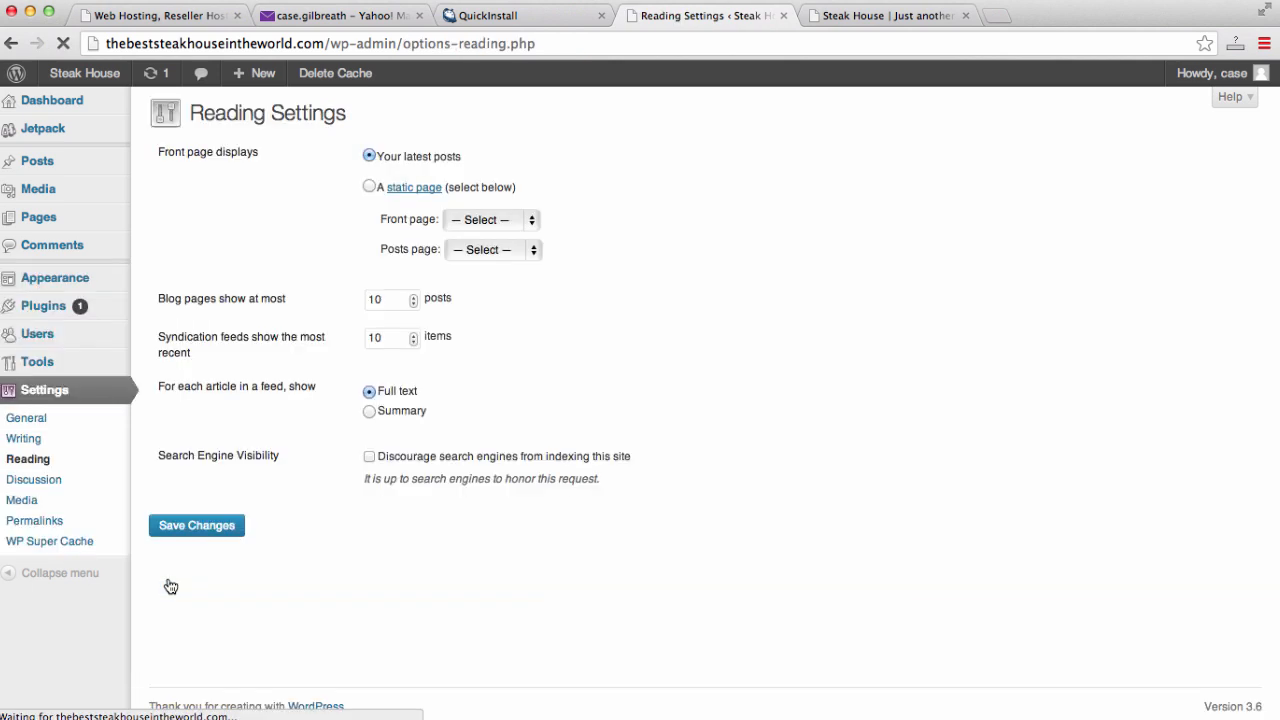
left_click(45, 418)
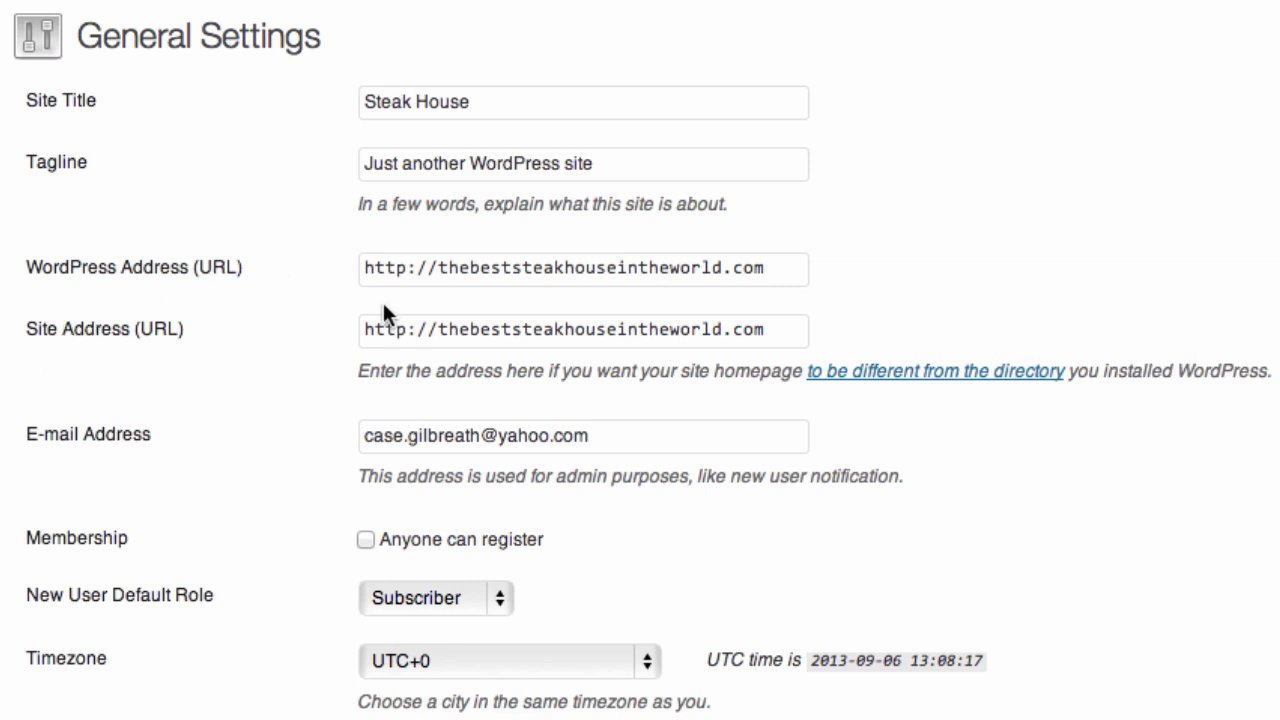
left_click(440, 268)
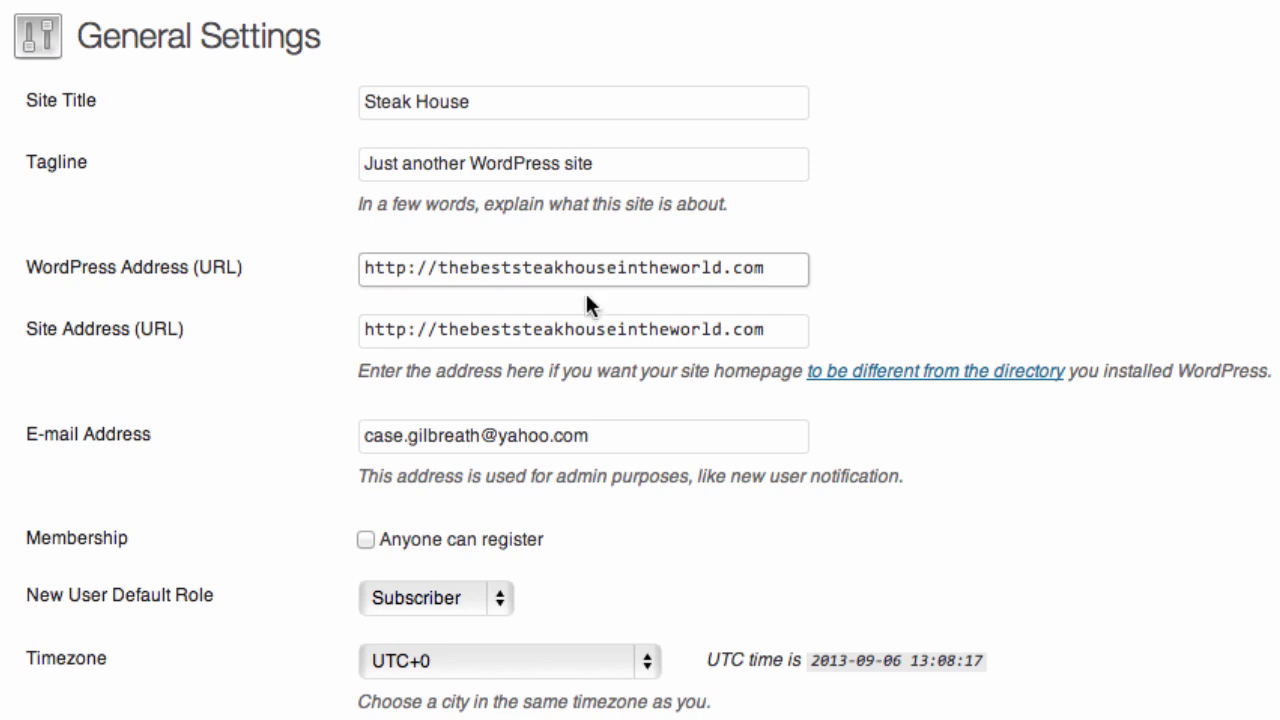
type("www")
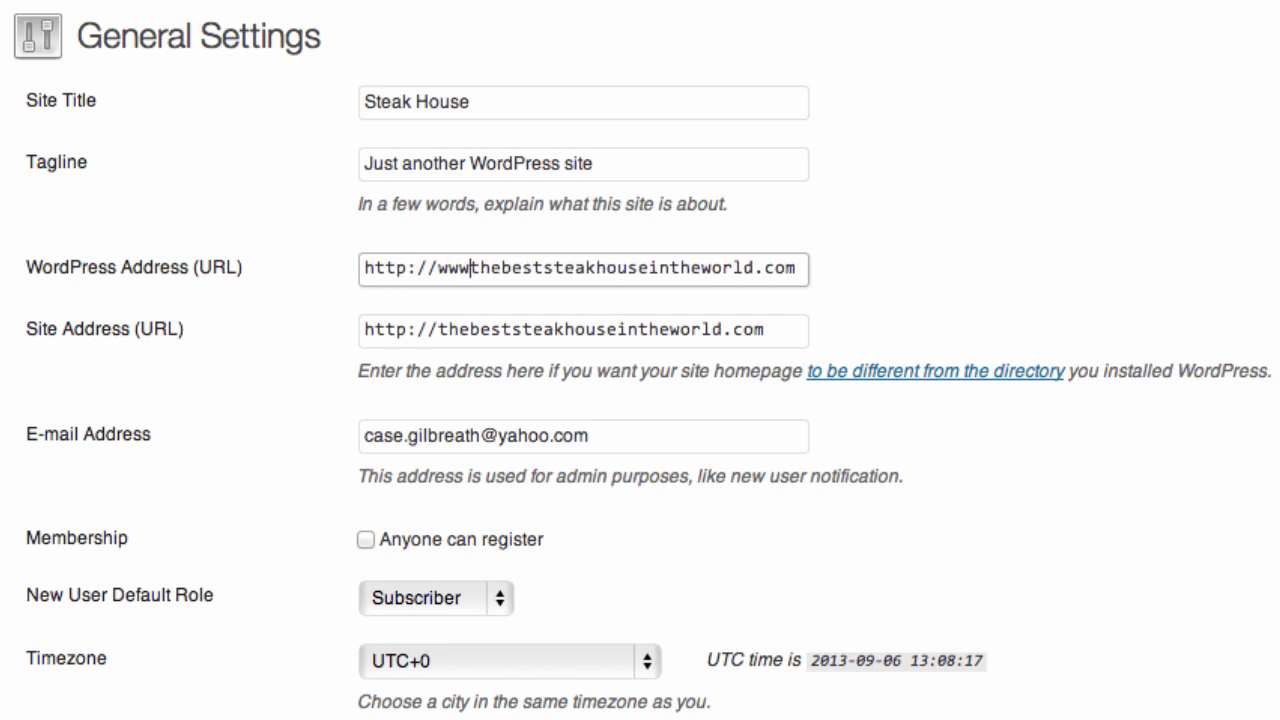
type(".")
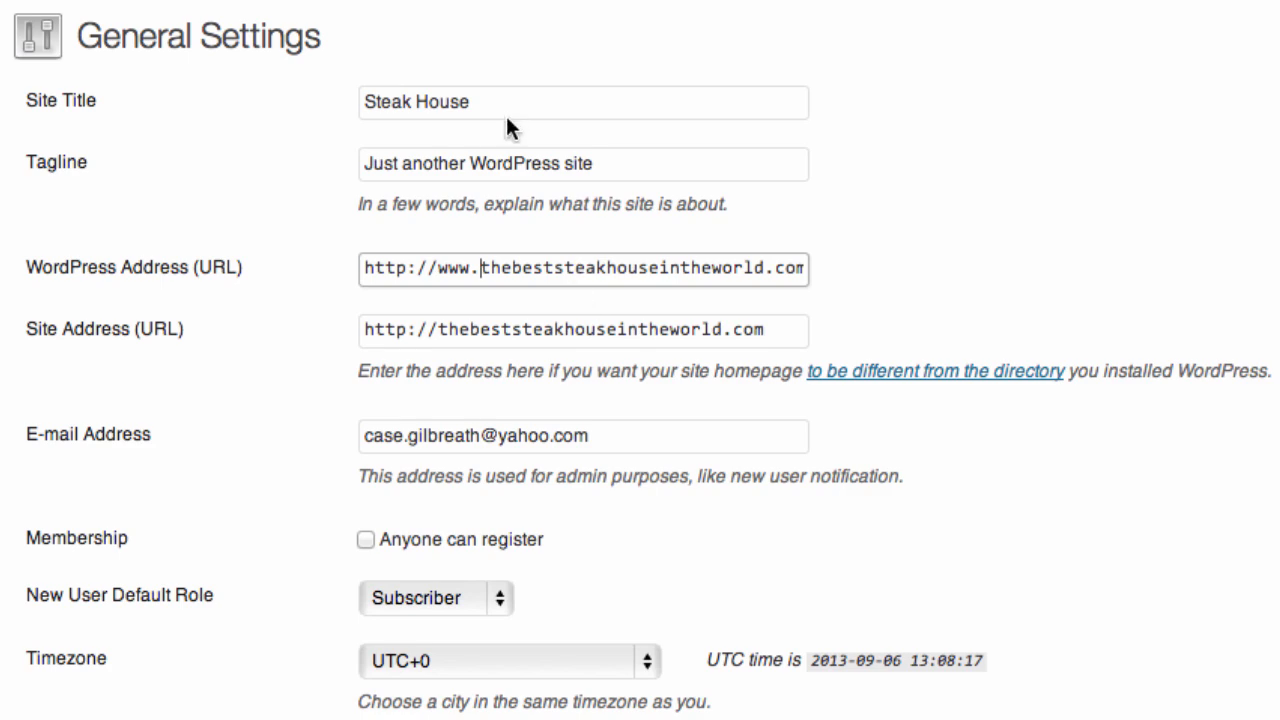
left_click(437, 329)
type("ww")
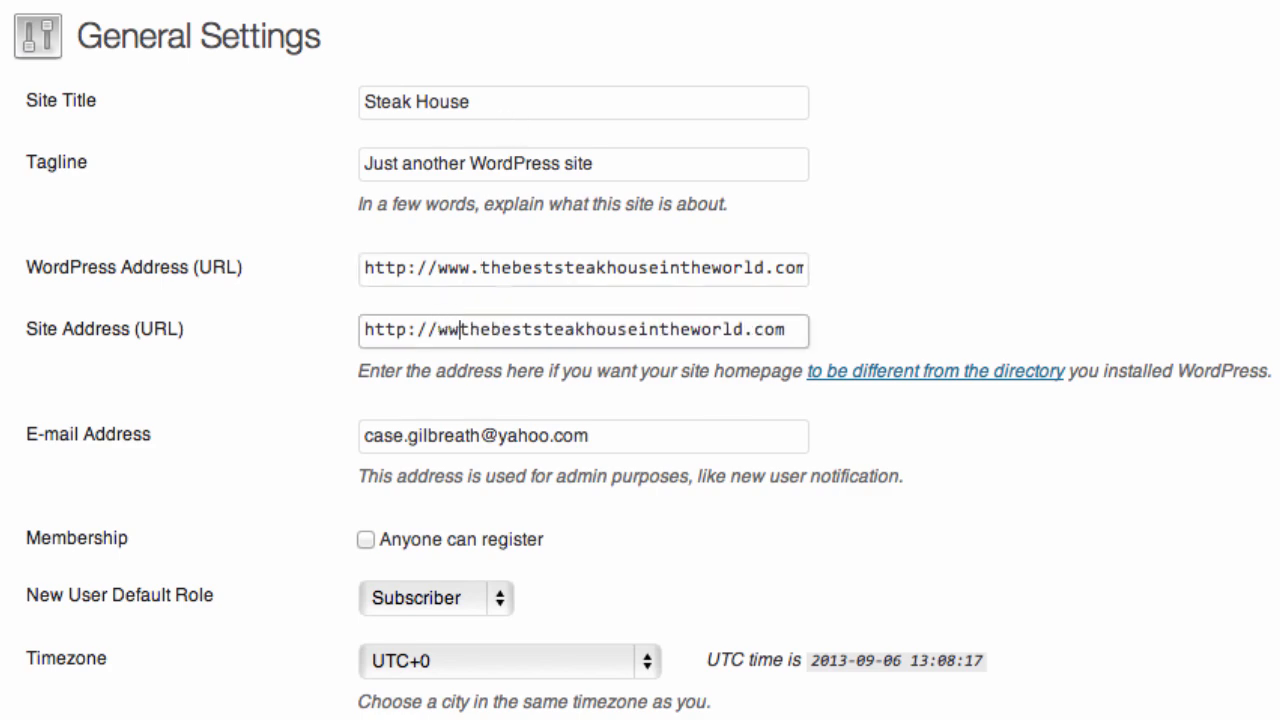
type("w.")
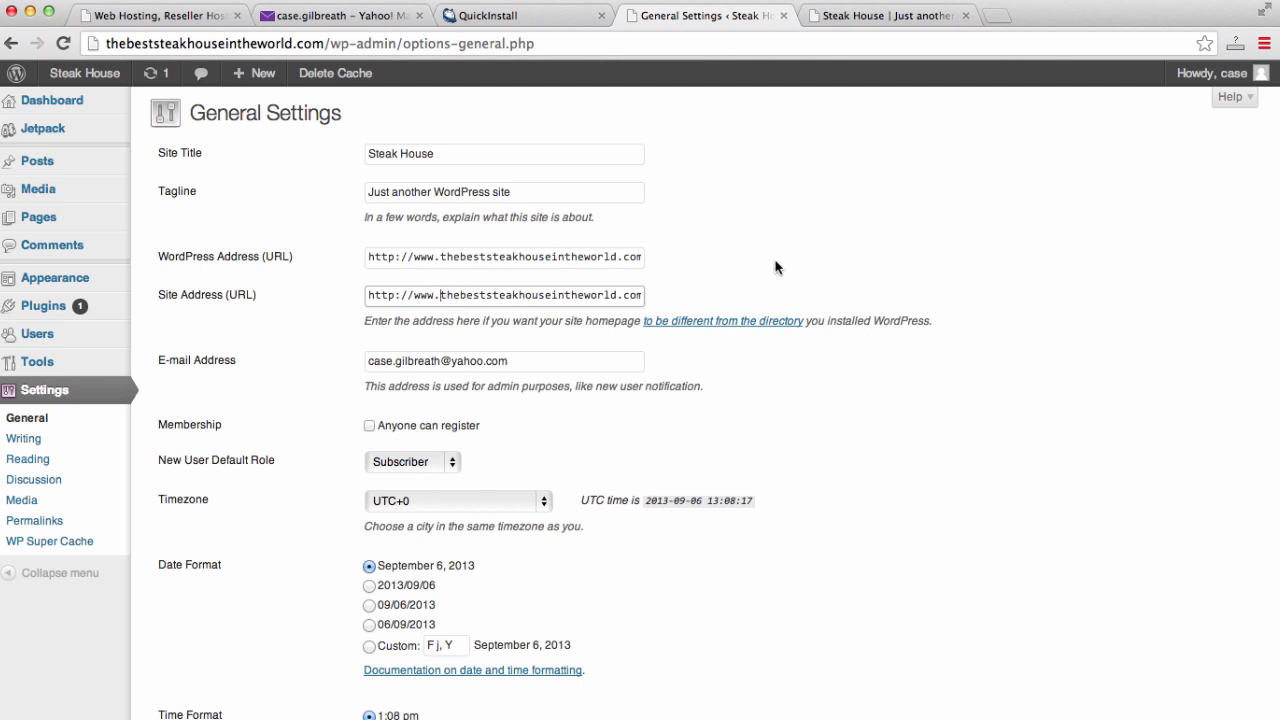
scroll(775, 267, "down", 1)
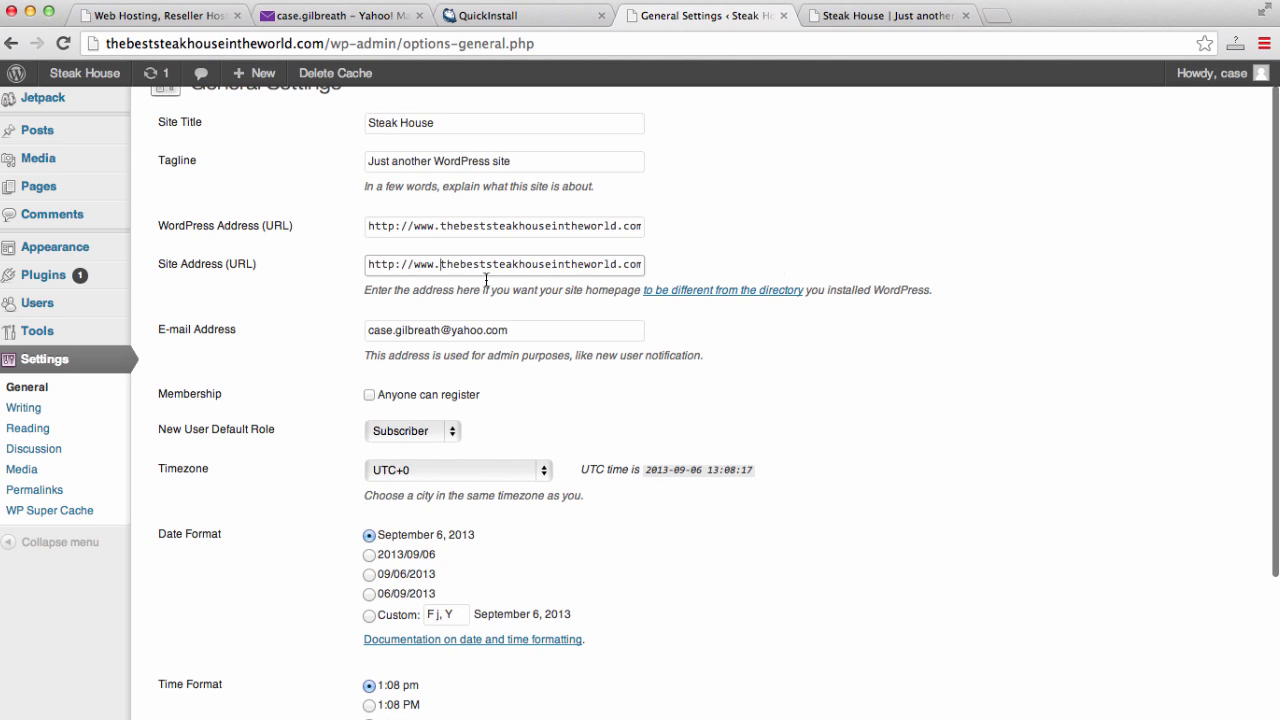
scroll(918, 259, "down", 4)
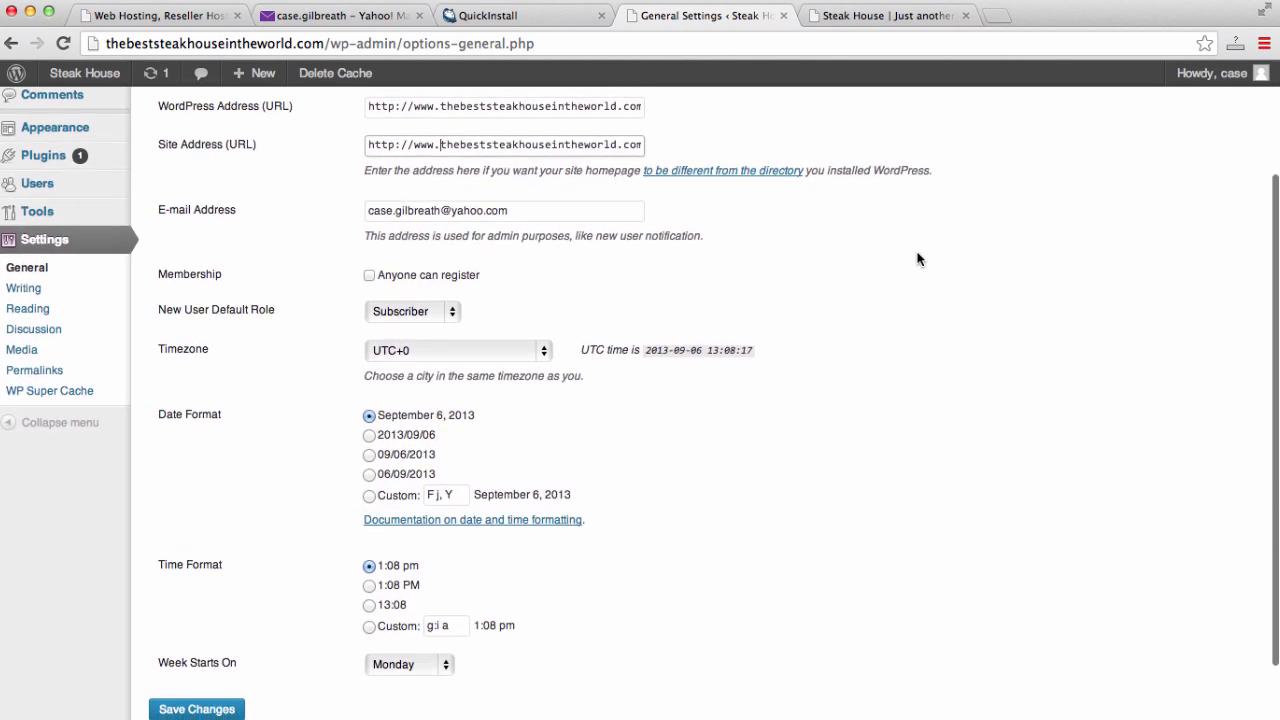
scroll(918, 259, "down", 3)
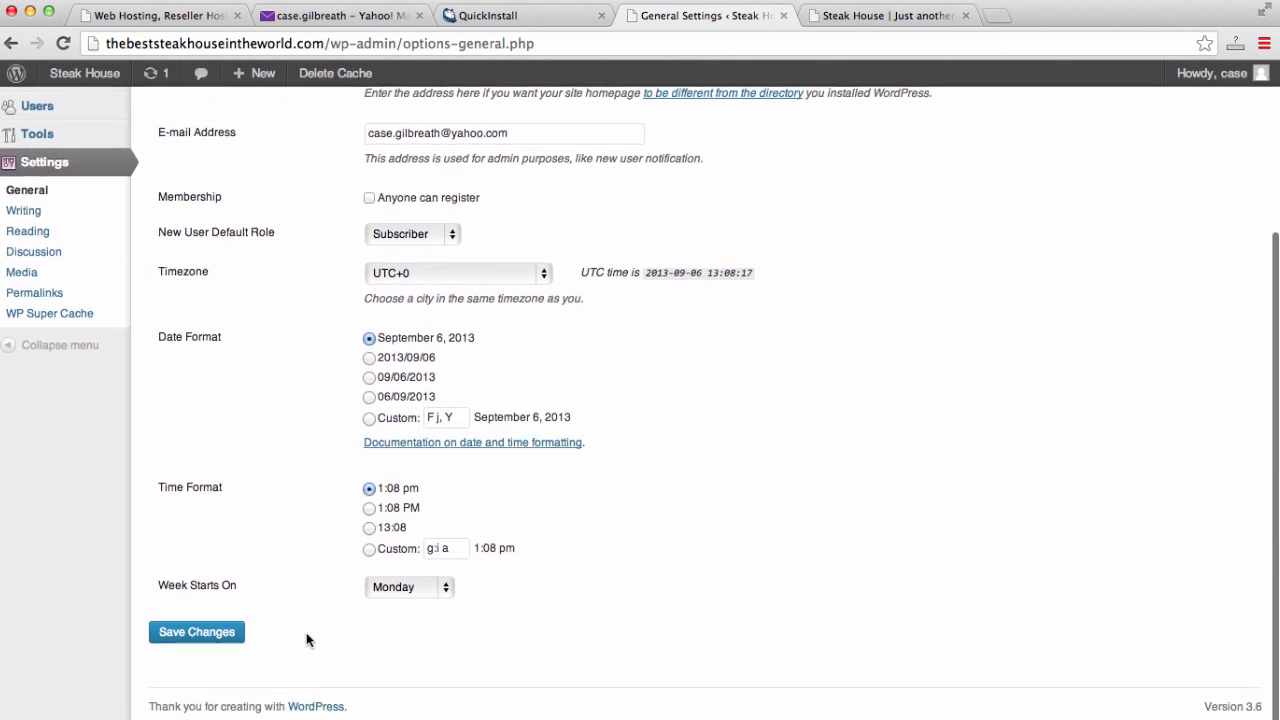
left_click(236, 632)
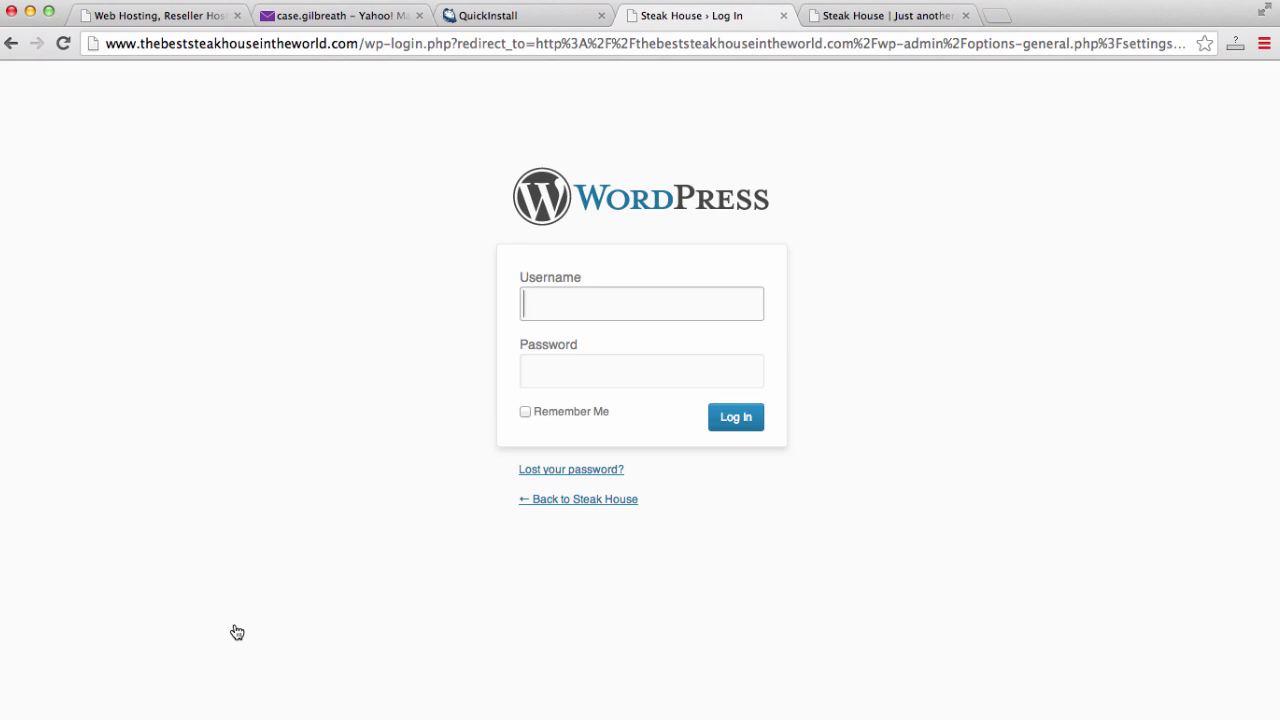
- Log back in with the admin username and password
type("case")
key("Tab")
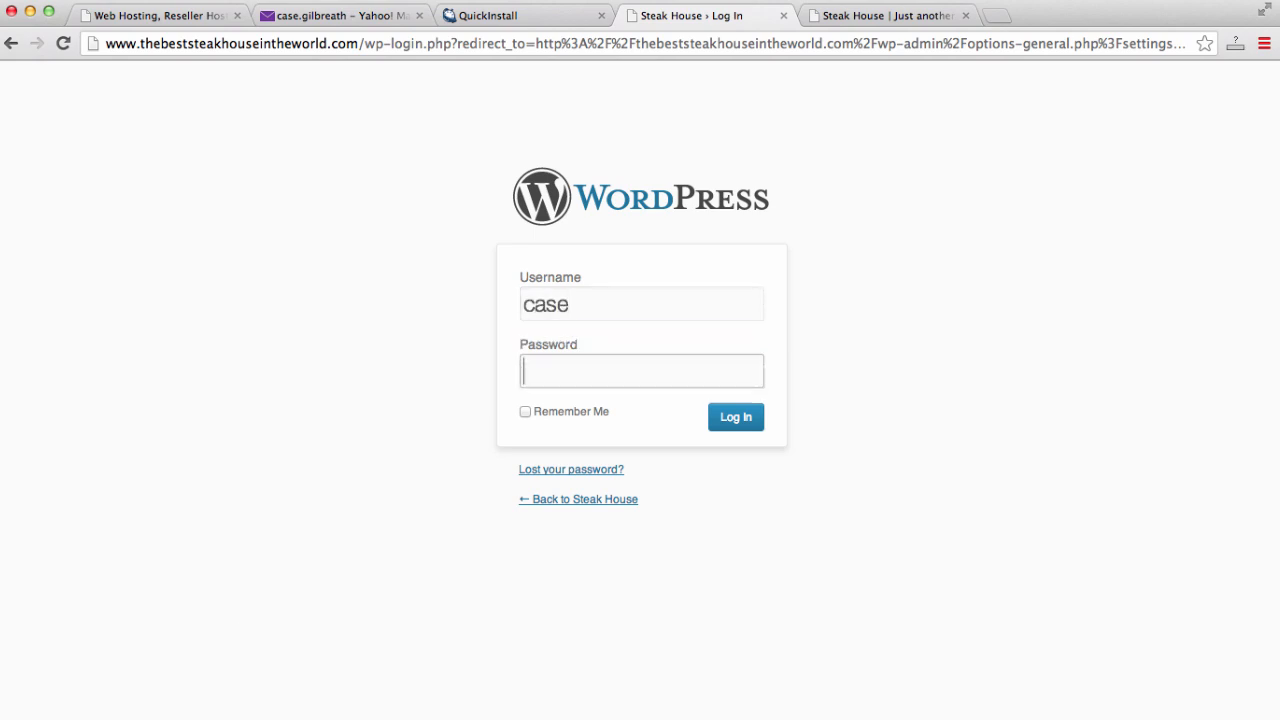
type("**********")
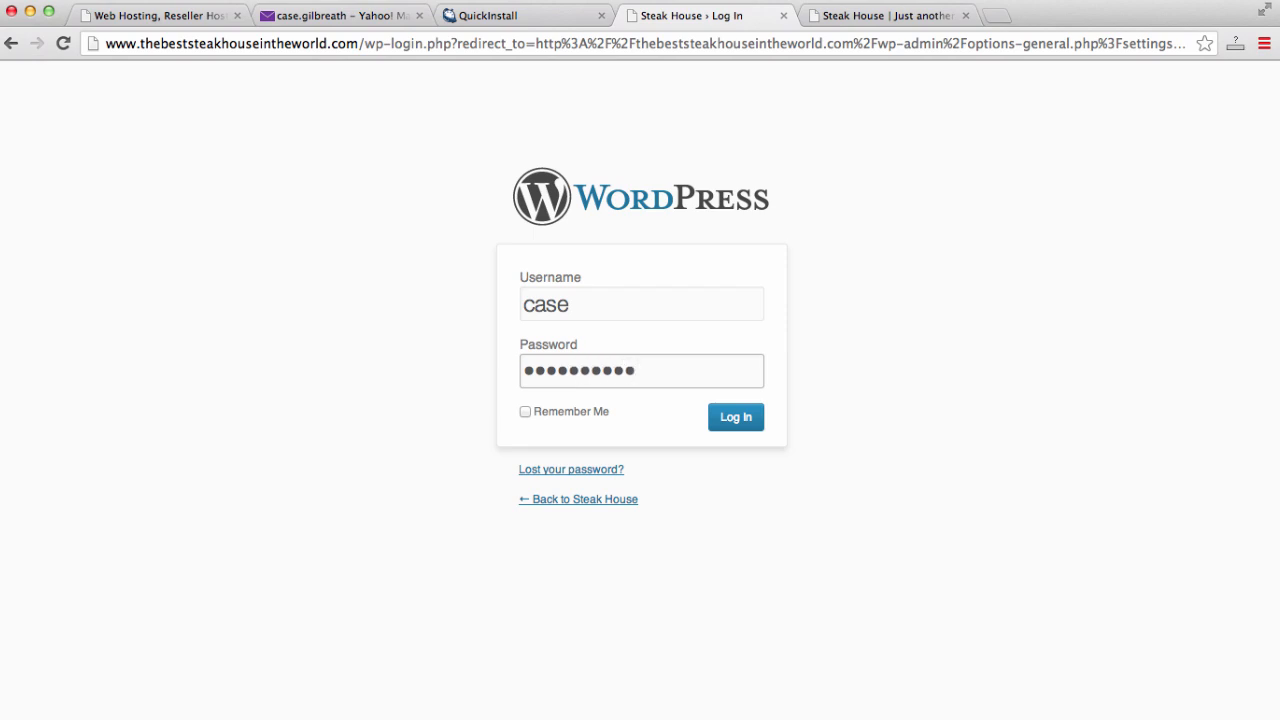
key("Return")
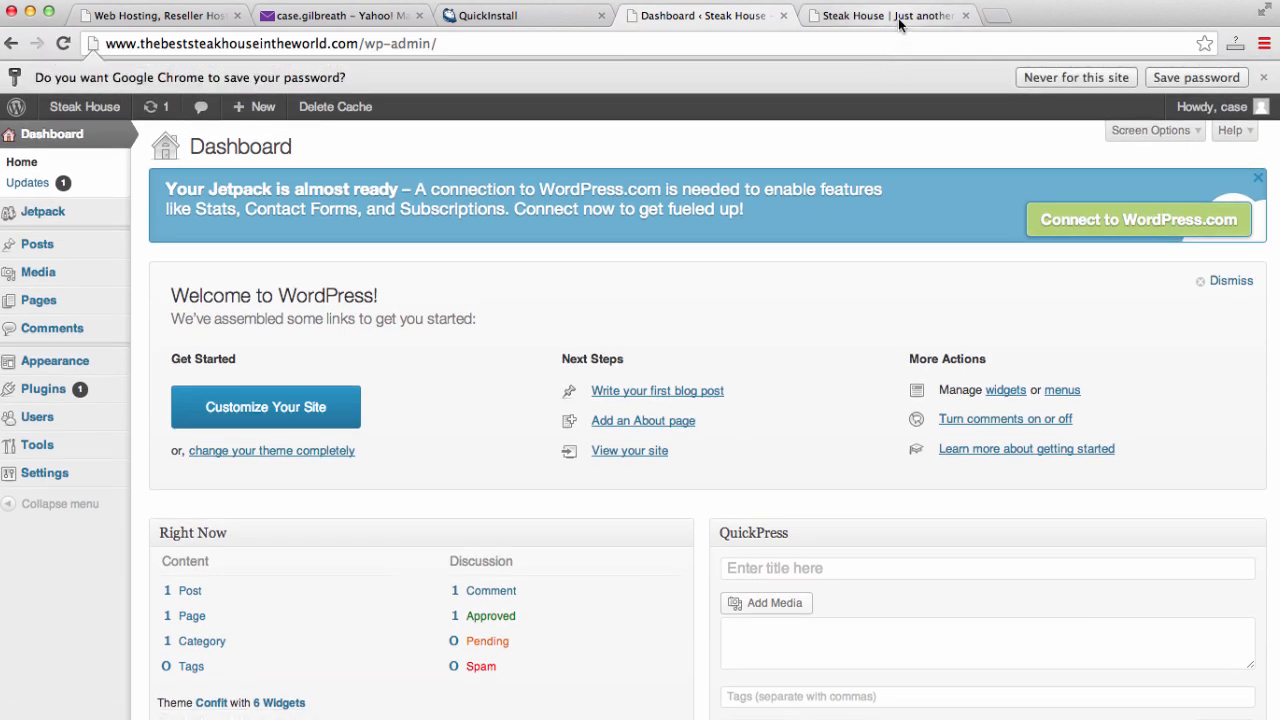
- Reload the front page to confirm it loads under www, then return to the Dashboard
left_click(898, 22)
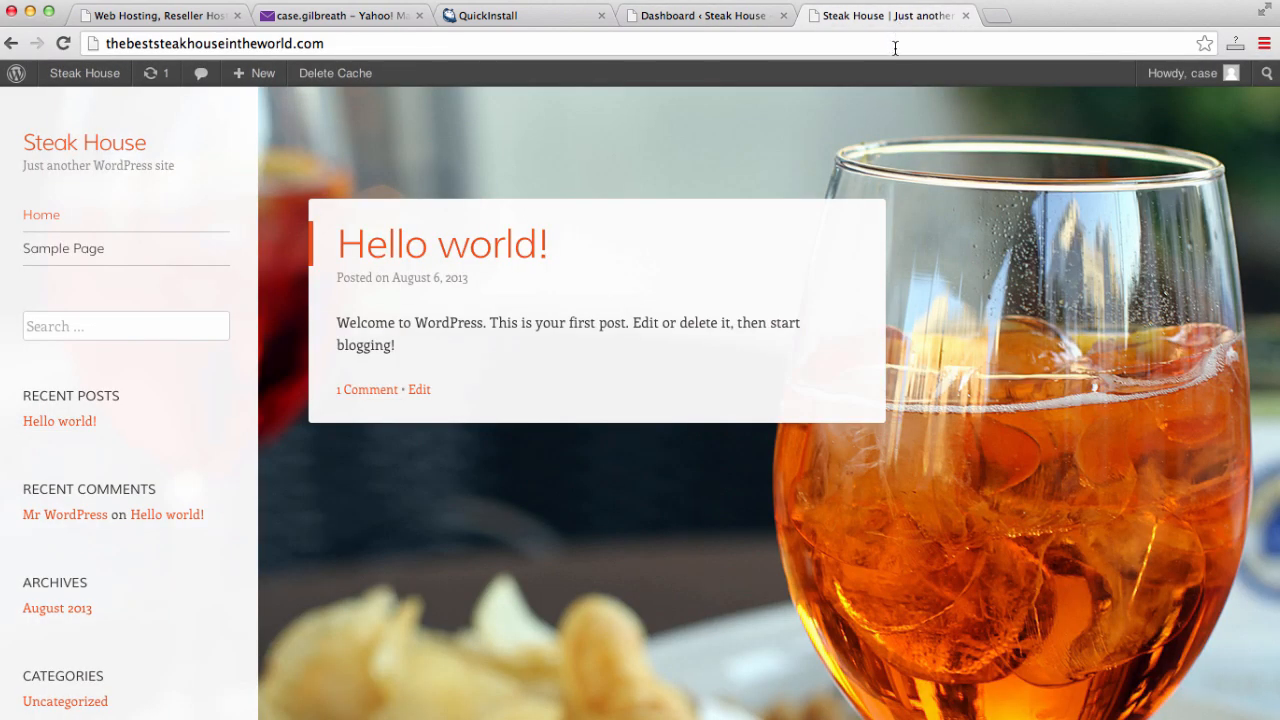
left_click(895, 48)
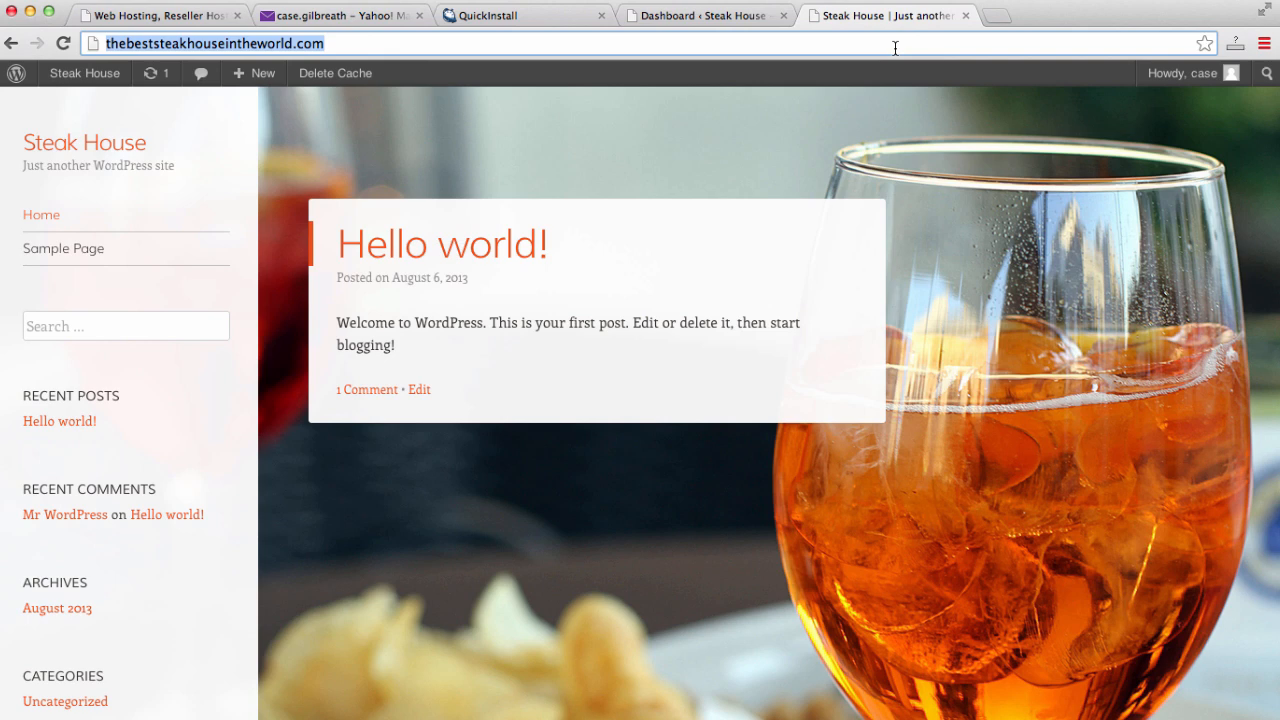
key("Return")
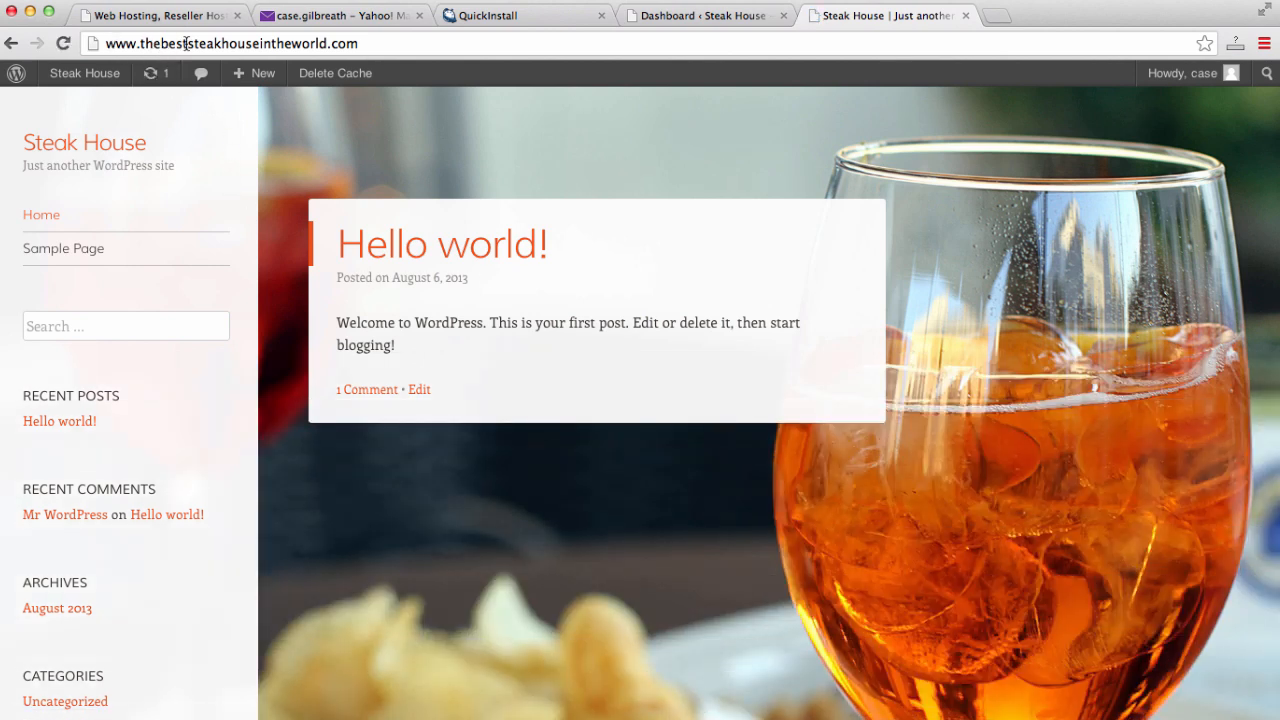
scroll(857, 386, "down", 5)
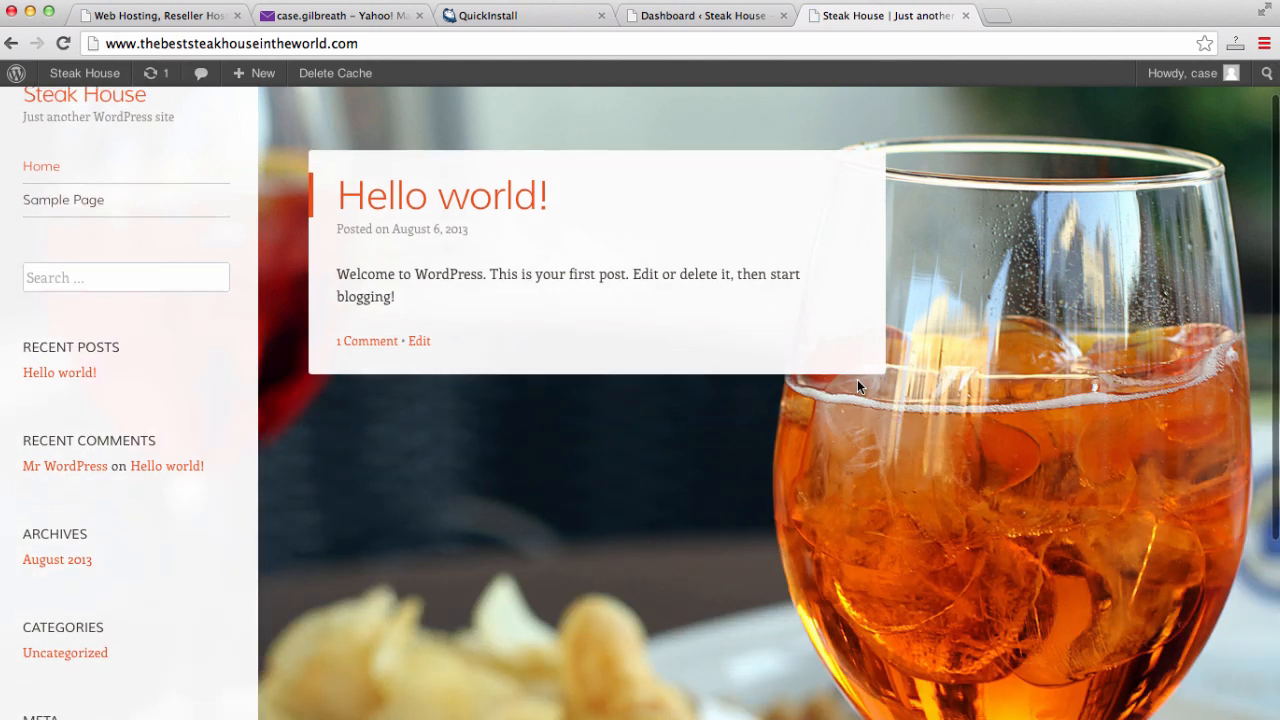
scroll(857, 386, "up", 5)
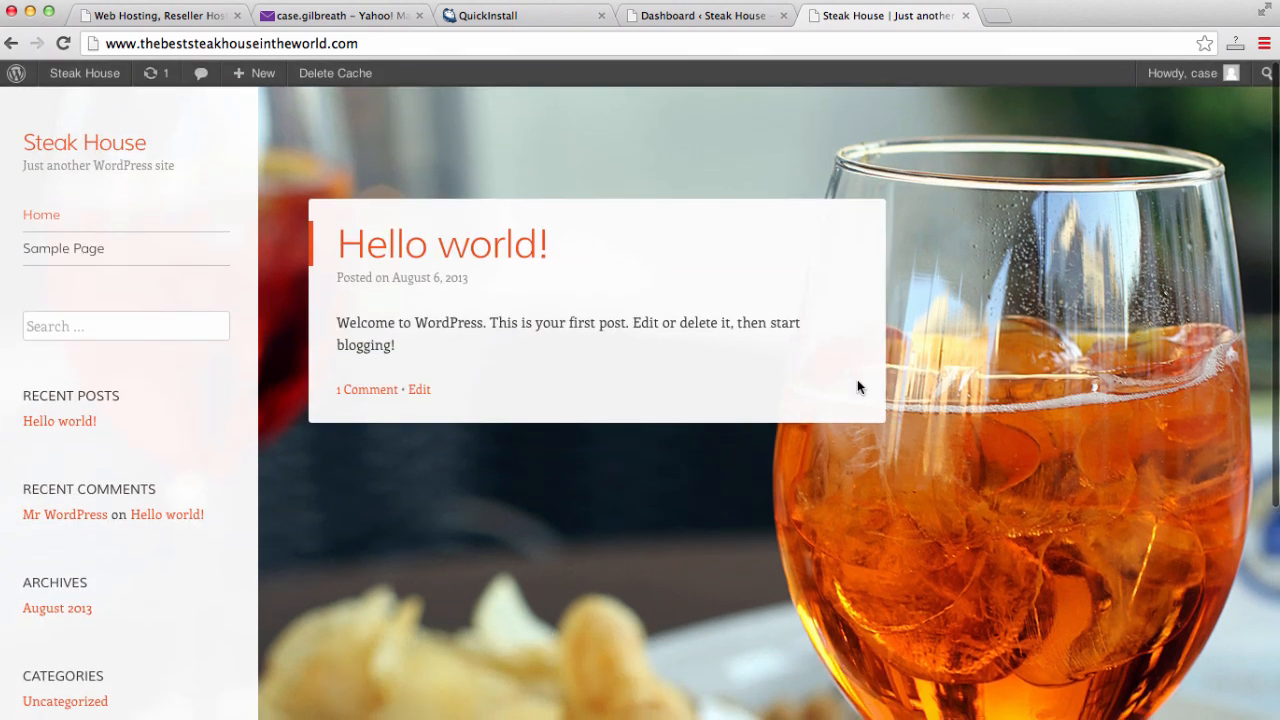
left_click(691, 15)
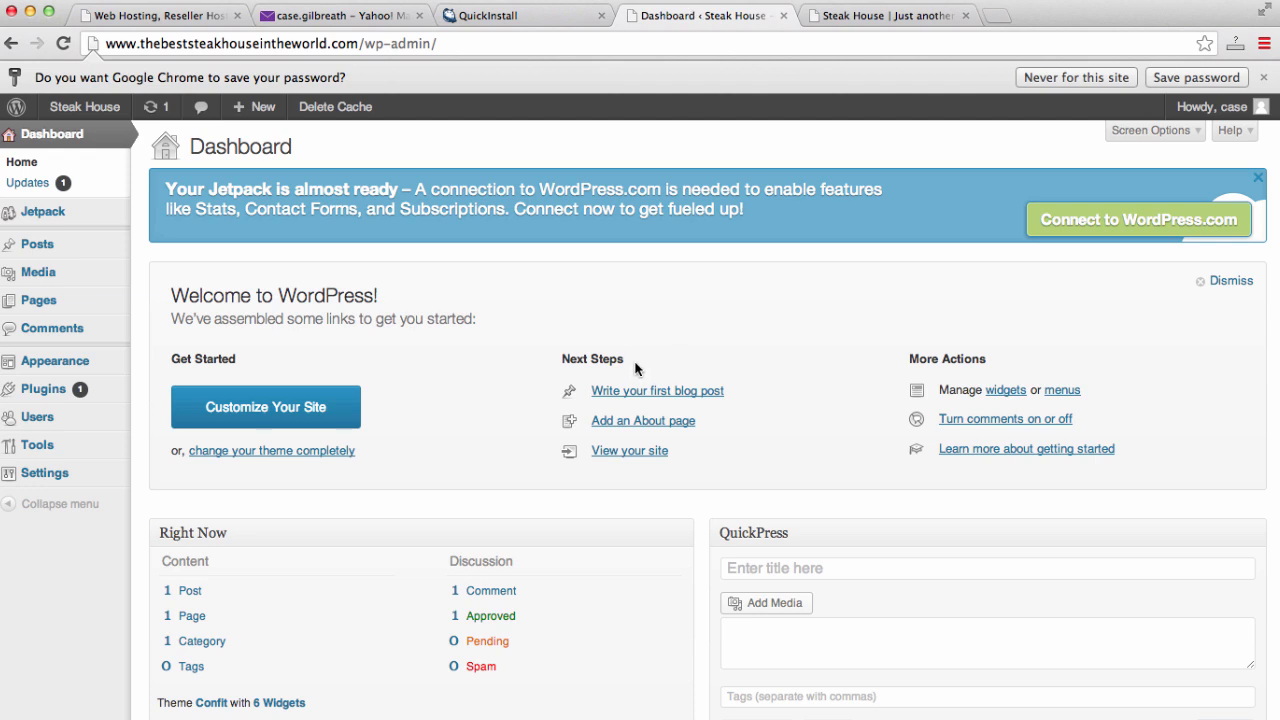
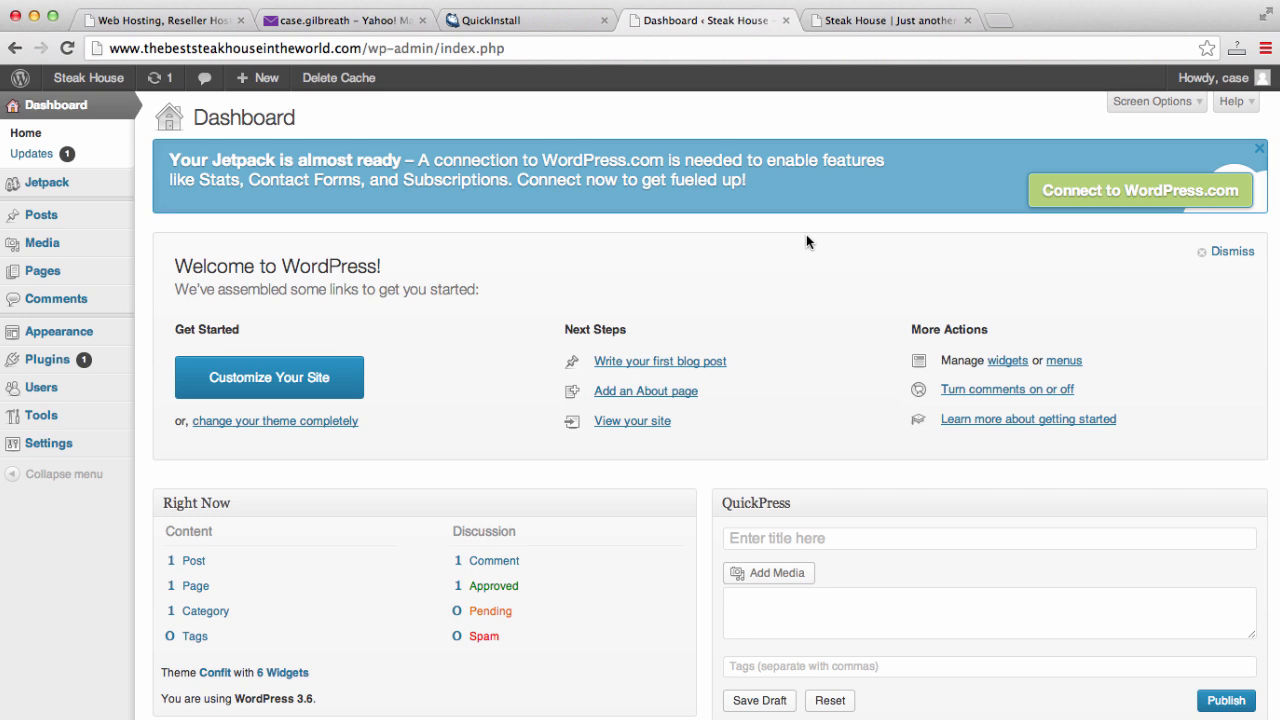
- Look over the Steak House front page with its drink-photo background, then return to the Dashboard
left_click(866, 21)
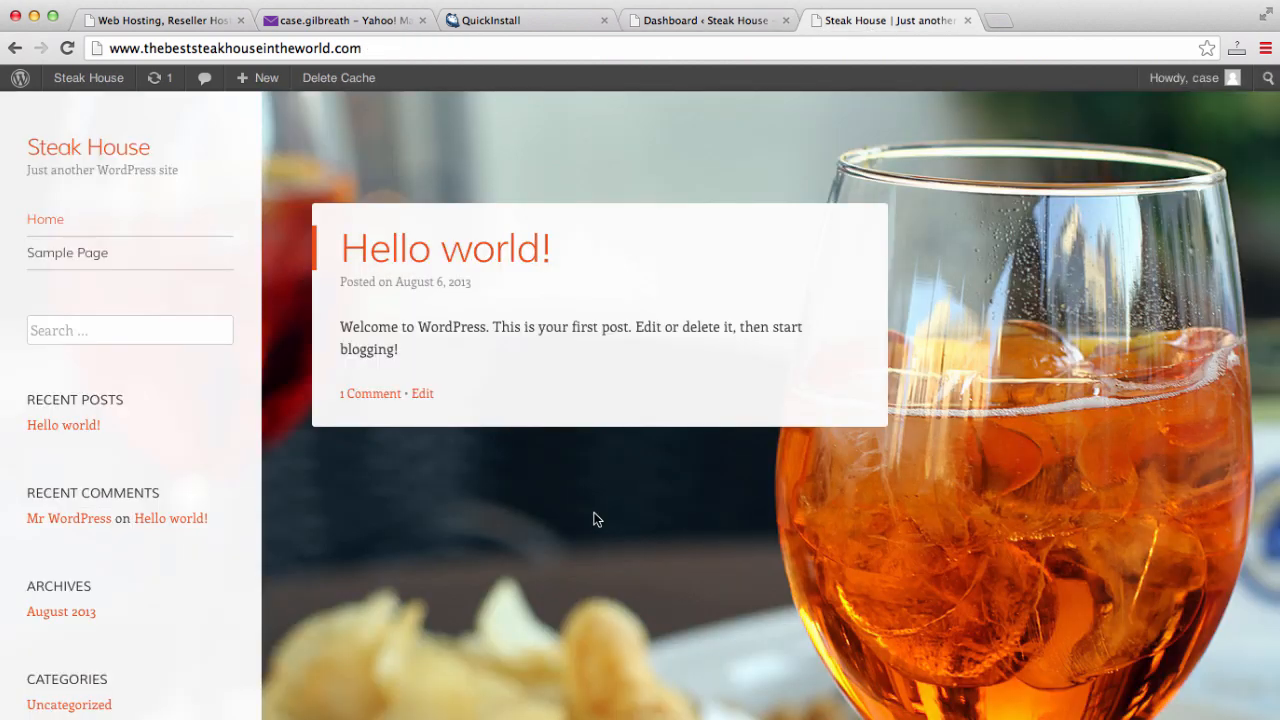
scroll(734, 446, "down", 5)
scroll(736, 446, "up", 5)
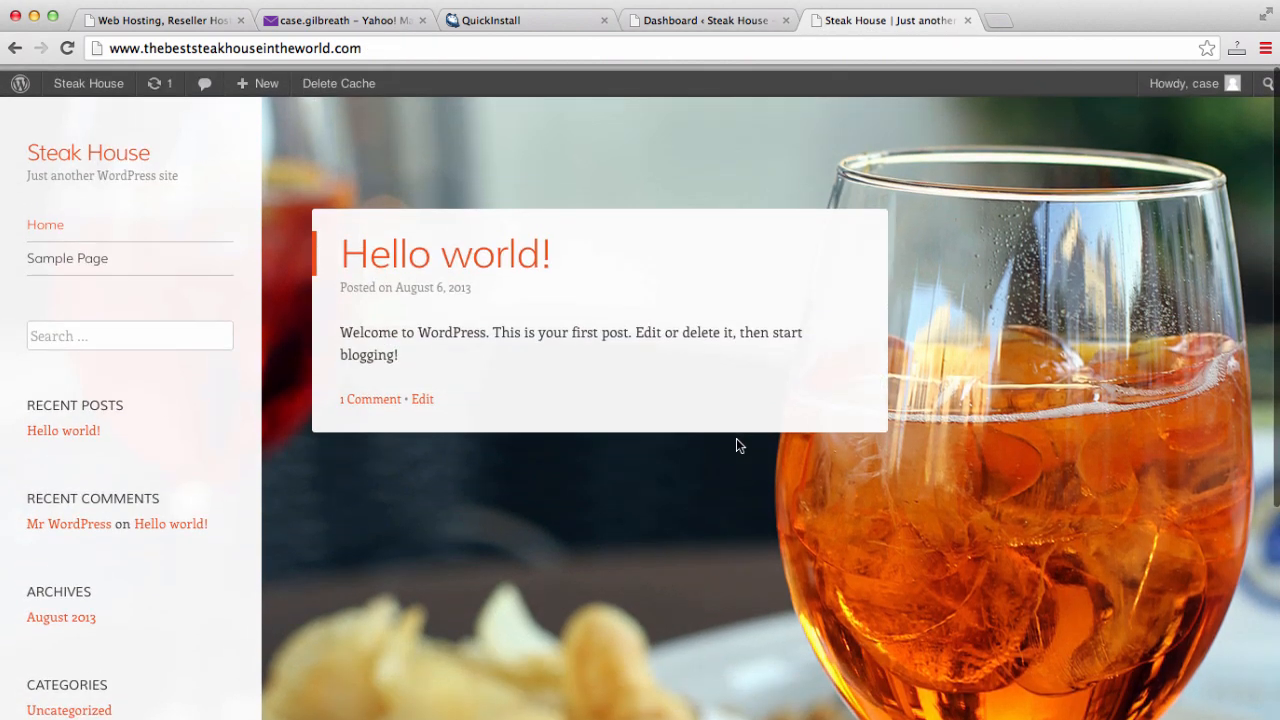
scroll(736, 446, "down", 5)
scroll(736, 446, "up", 5)
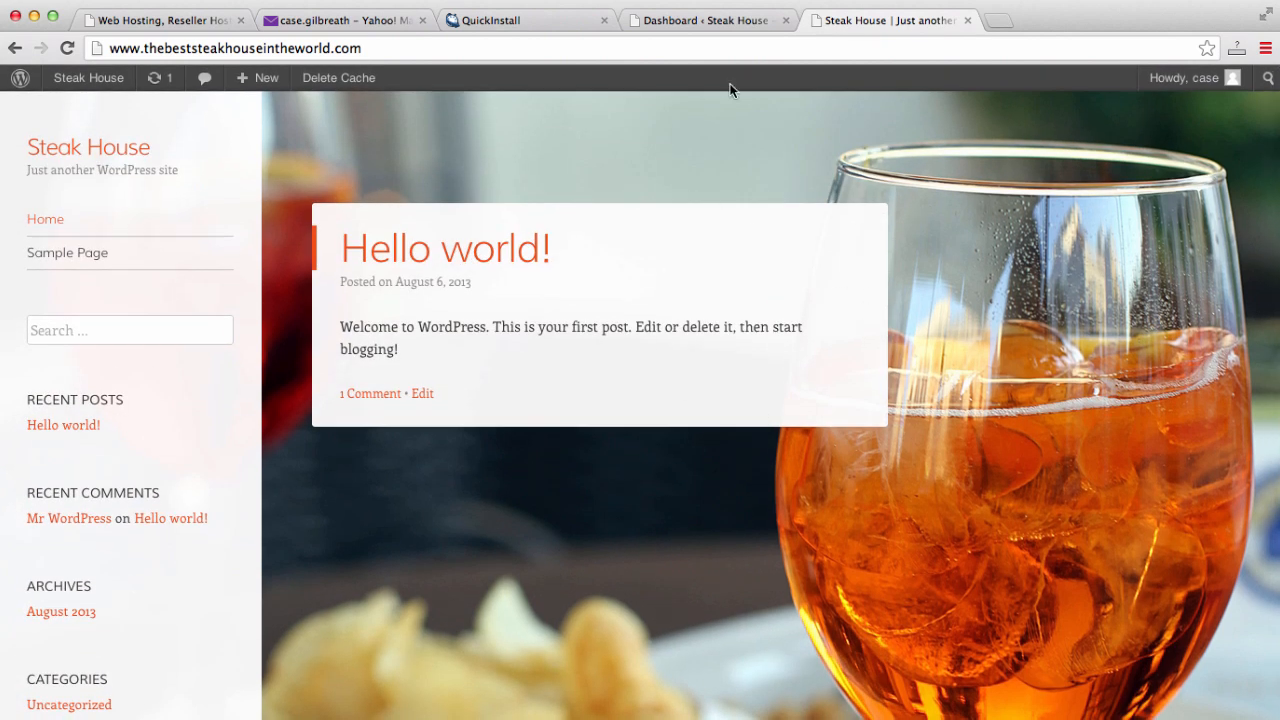
left_click(705, 24)
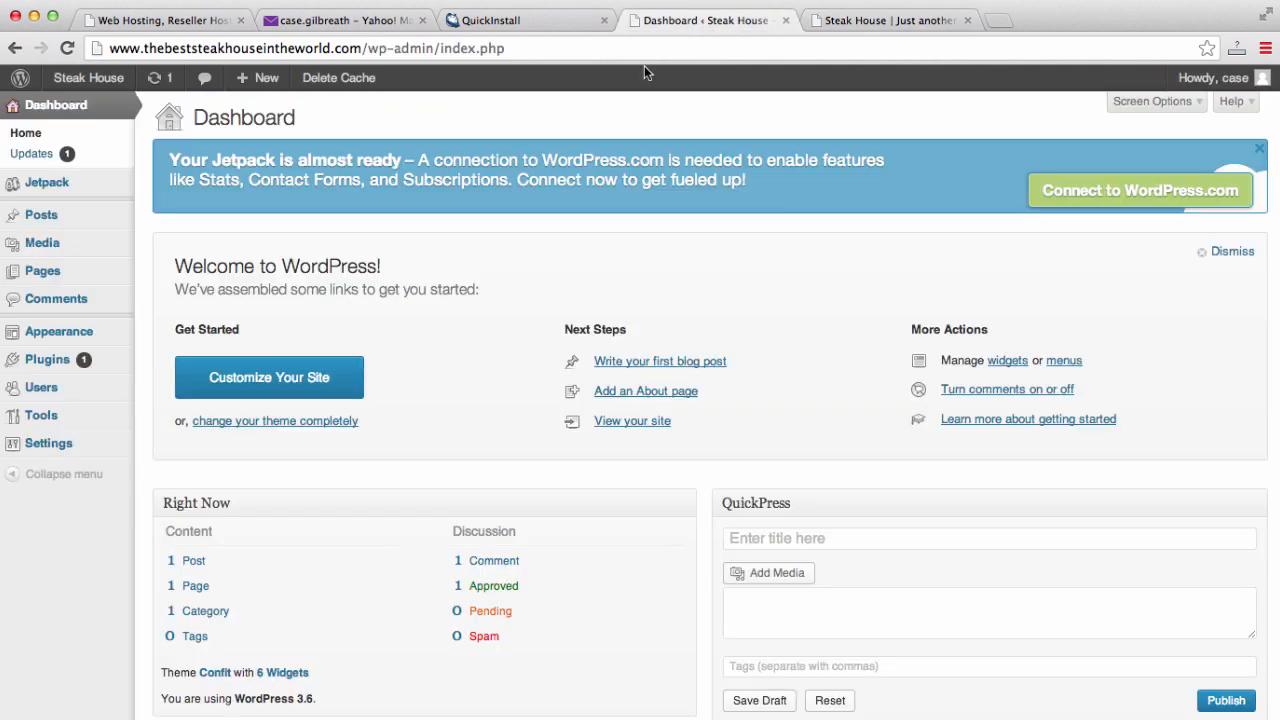
mouse_move(76, 333)
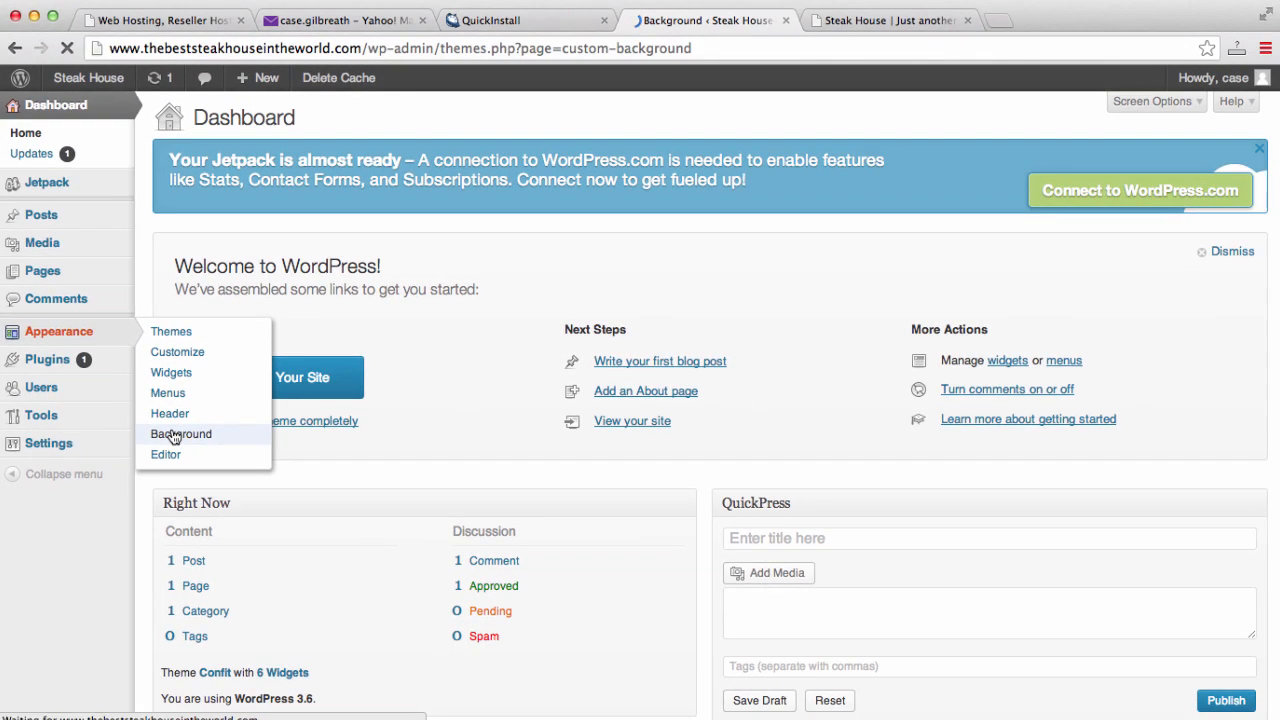
- In Custom Background settings, choose and upload restaurant.jpg as the background image
left_click(257, 466)
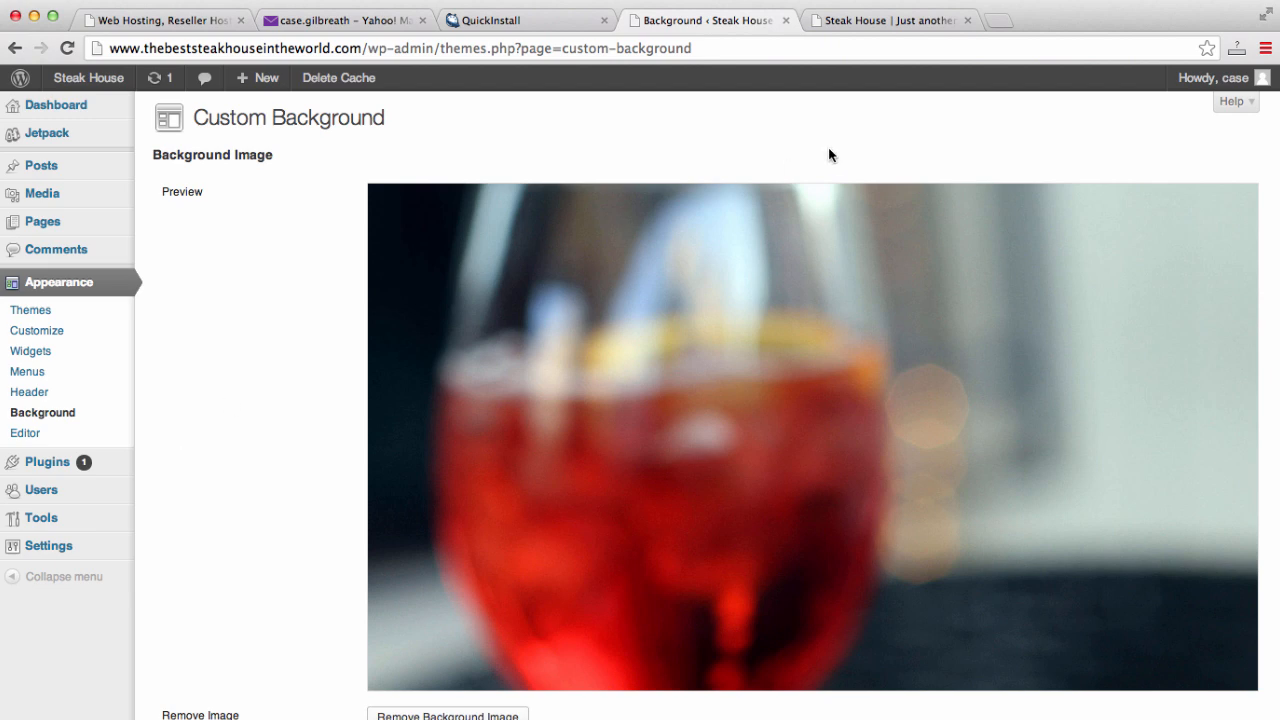
left_click(845, 20)
left_click(720, 20)
scroll(596, 307, "down", 5)
scroll(596, 312, "down", 2)
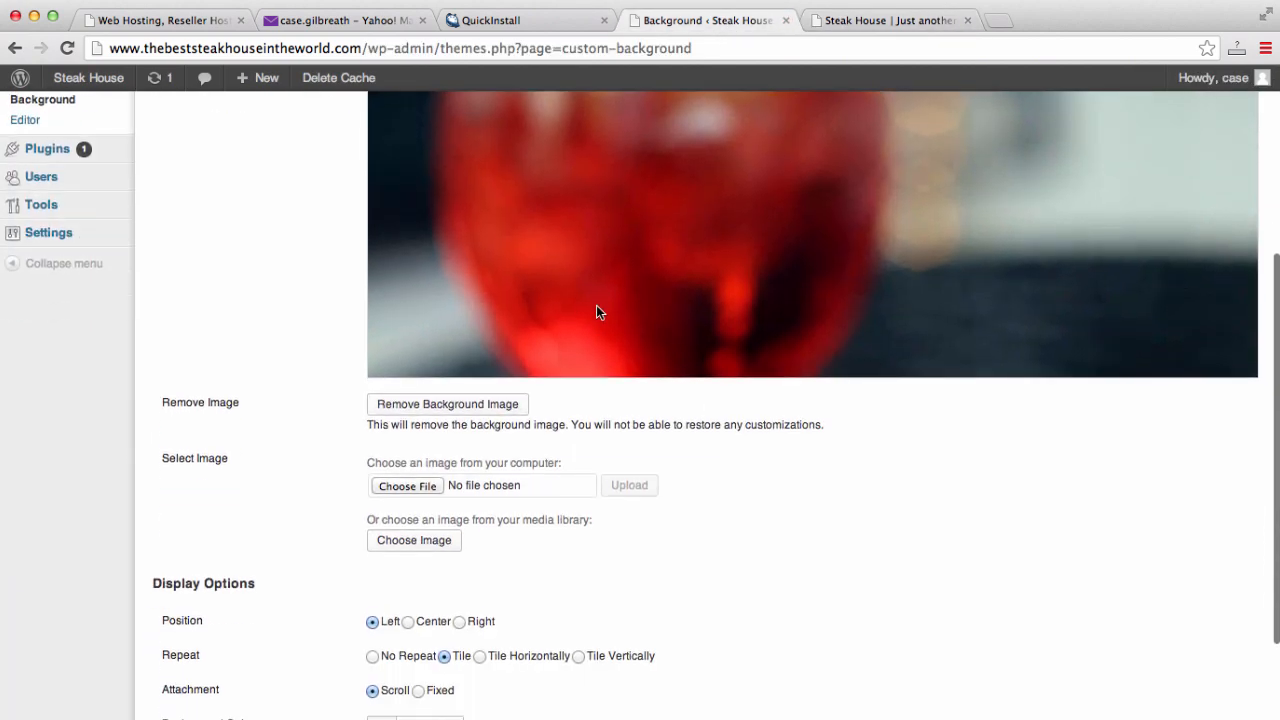
scroll(596, 312, "down", 2)
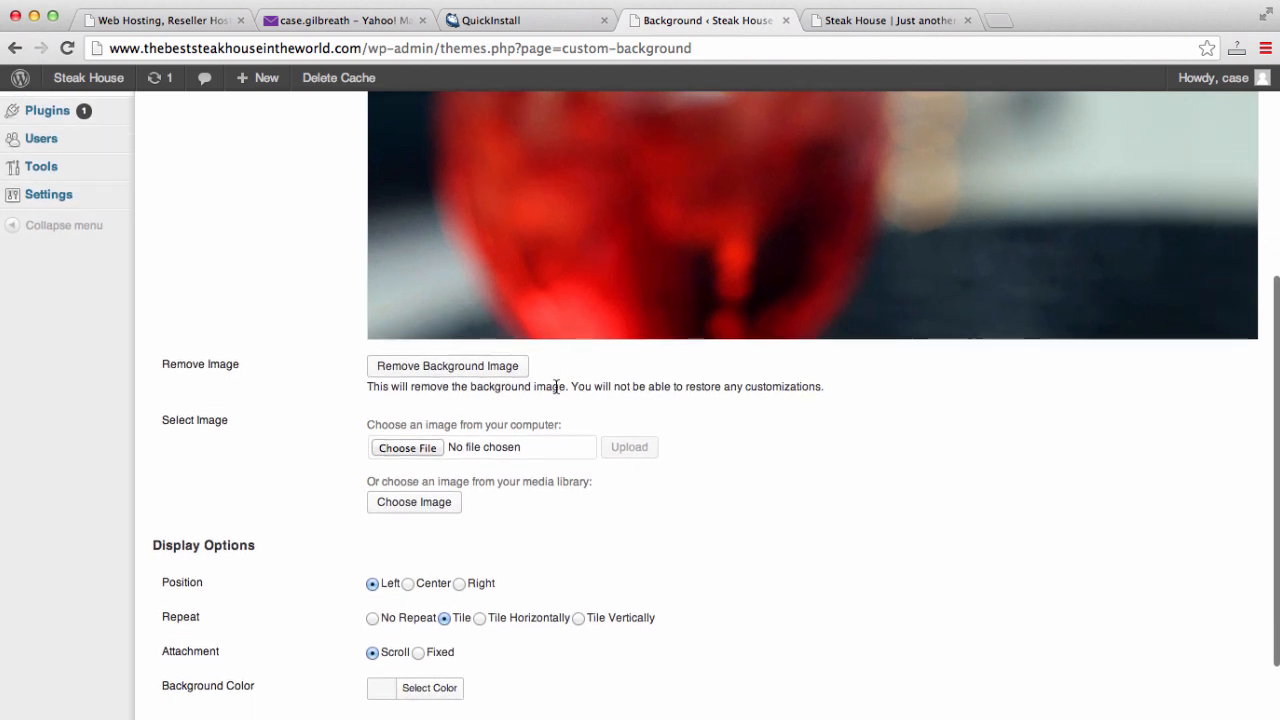
left_click(420, 447)
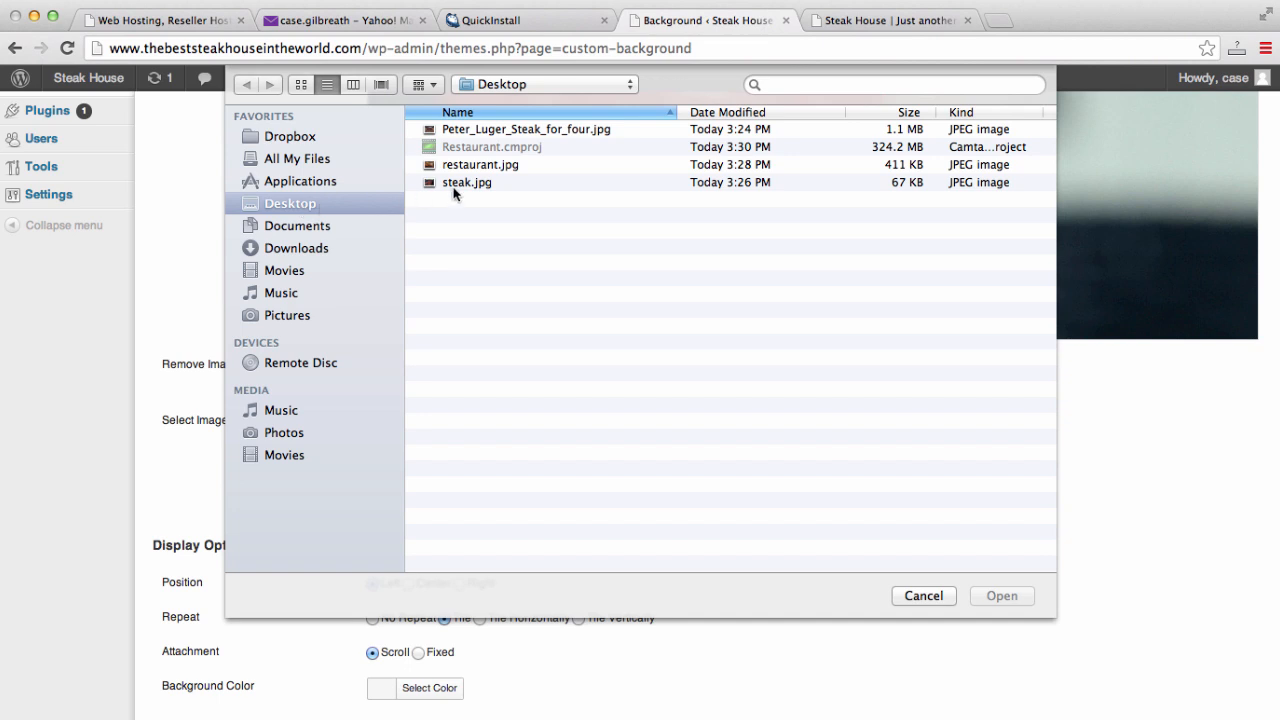
left_click(504, 168)
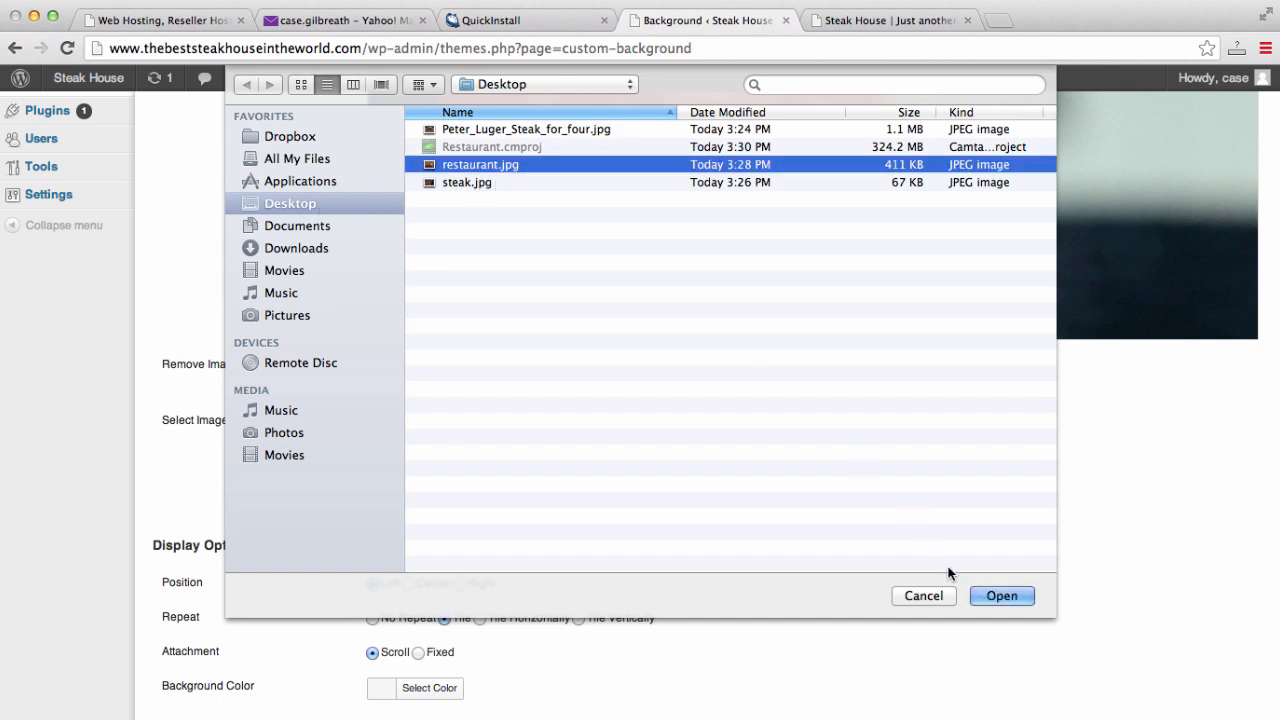
left_click(1003, 596)
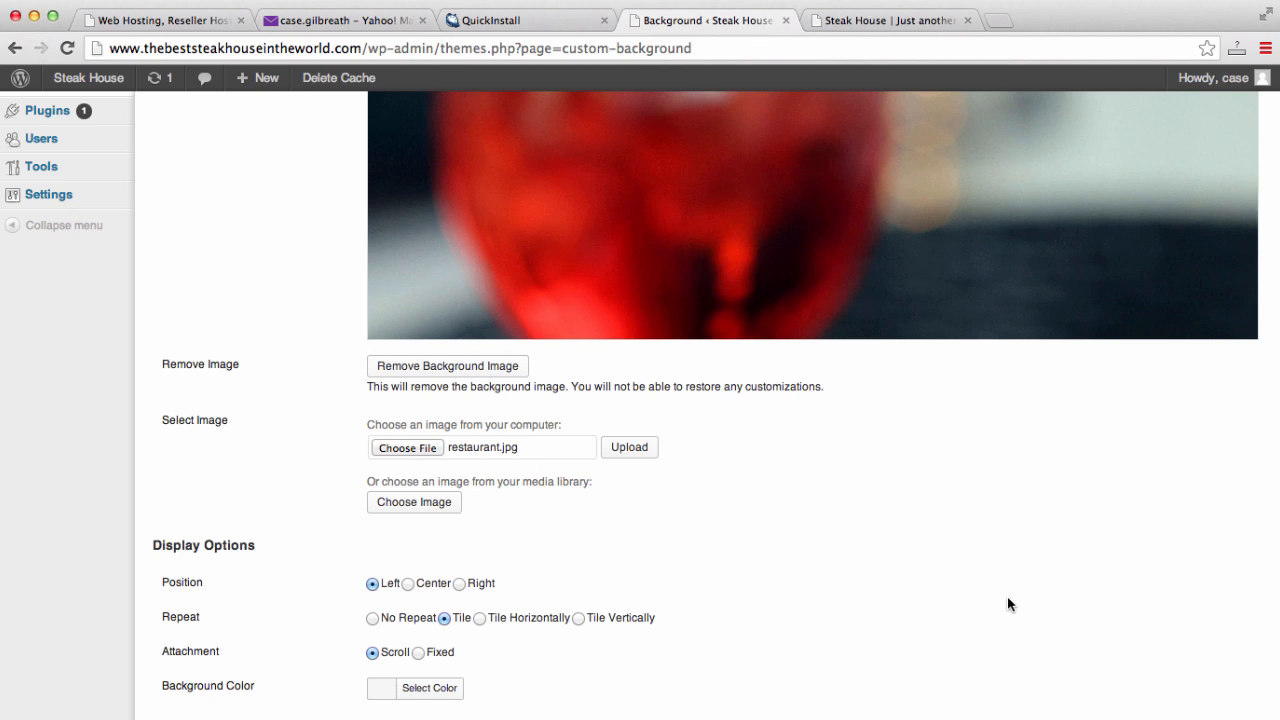
scroll(1008, 598, "down", 3)
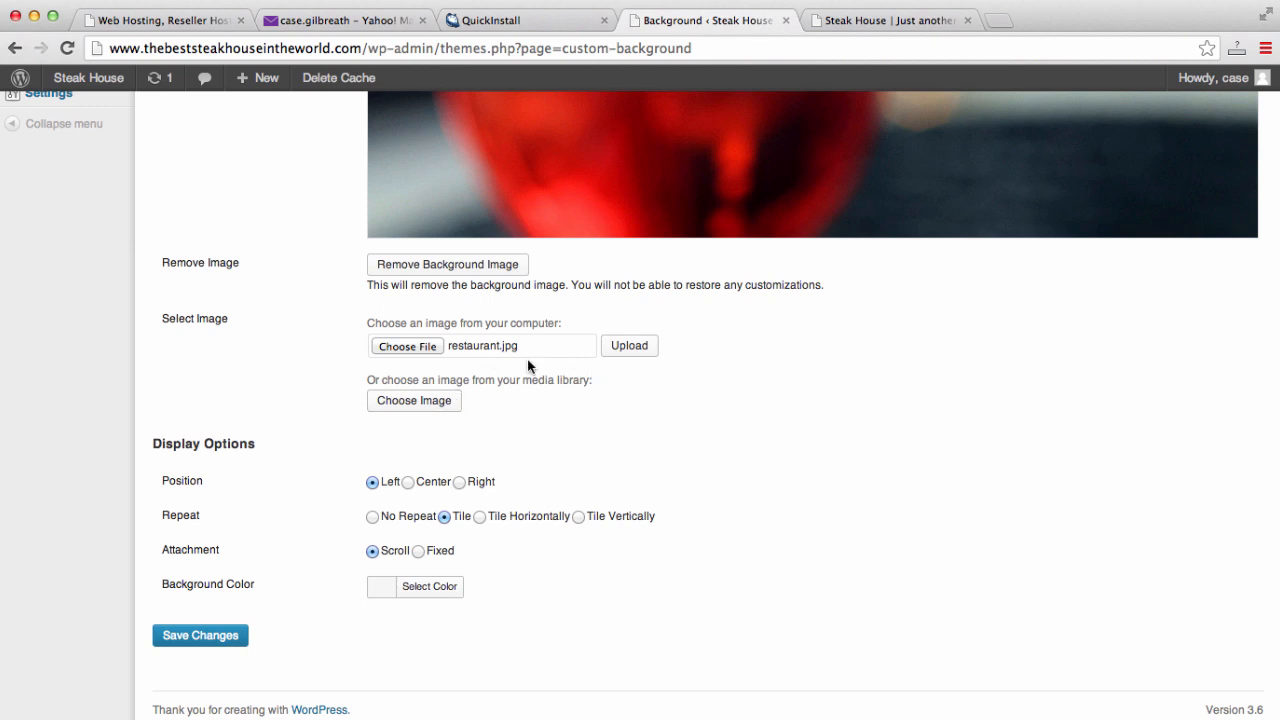
left_click(630, 352)
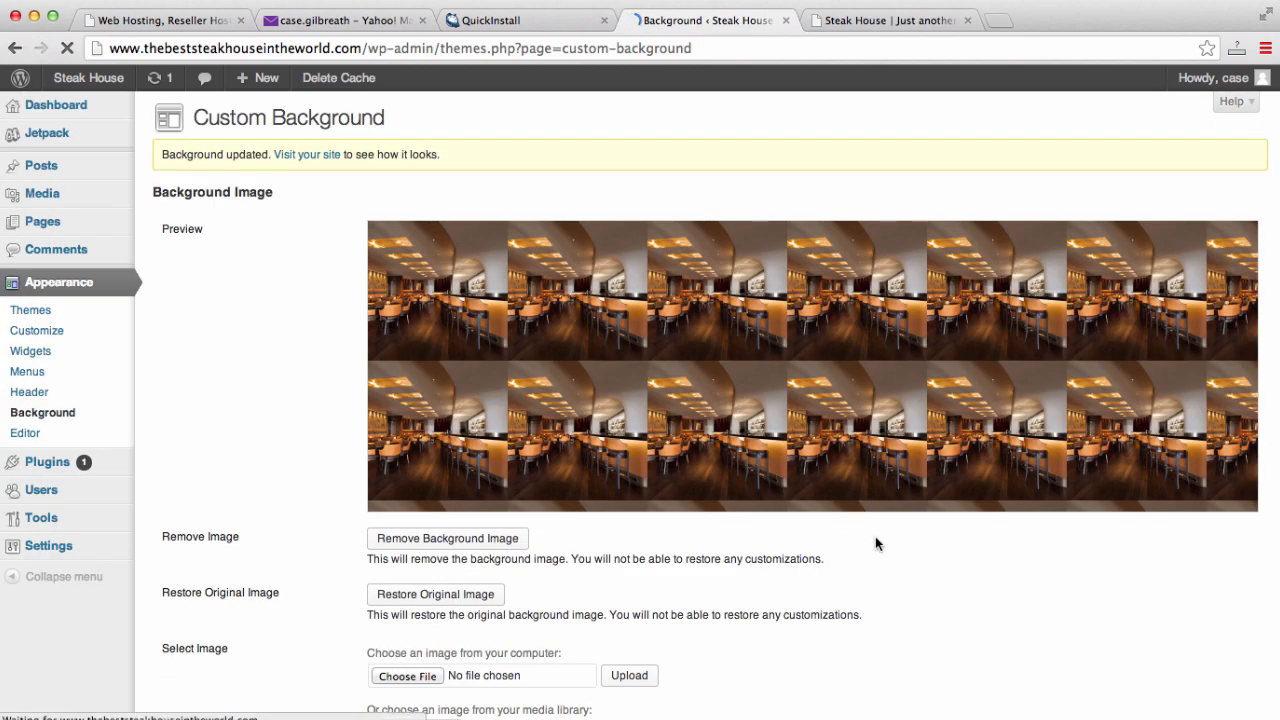
- Set the background Repeat option to No Repeat, save, and visit the site
scroll(876, 543, "down", 4)
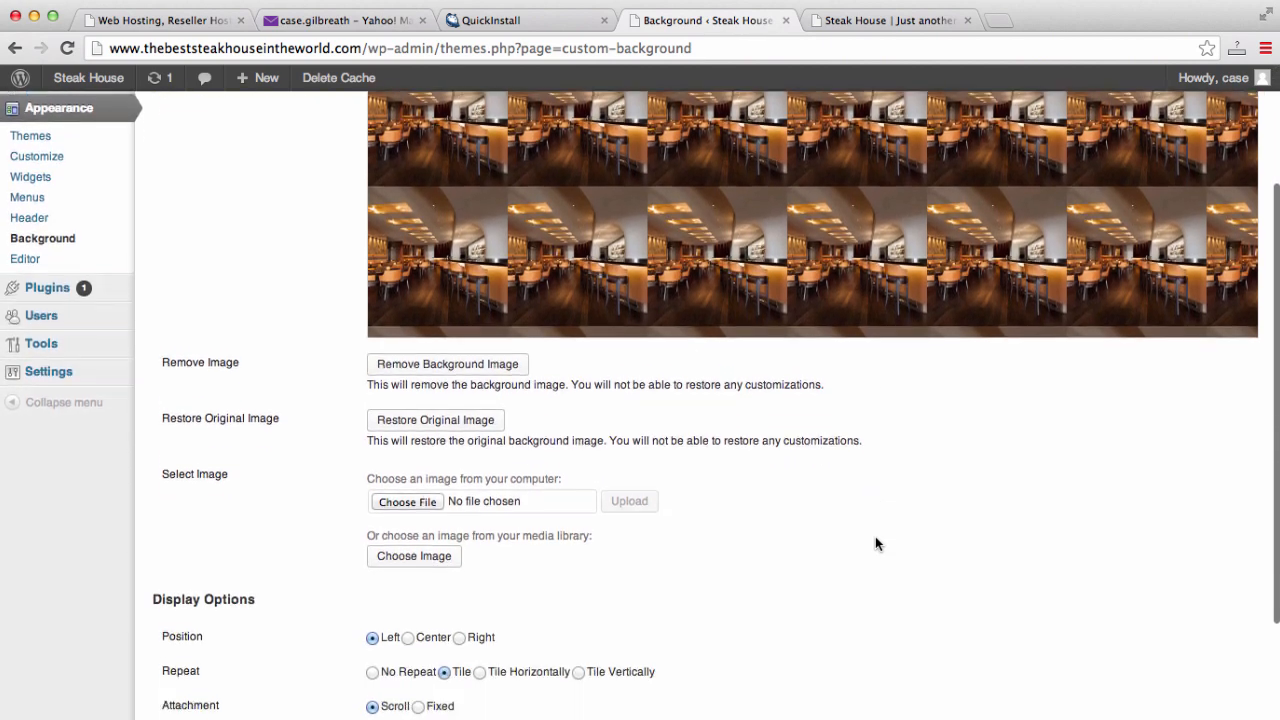
scroll(875, 543, "down", 2)
scroll(875, 543, "up", 6)
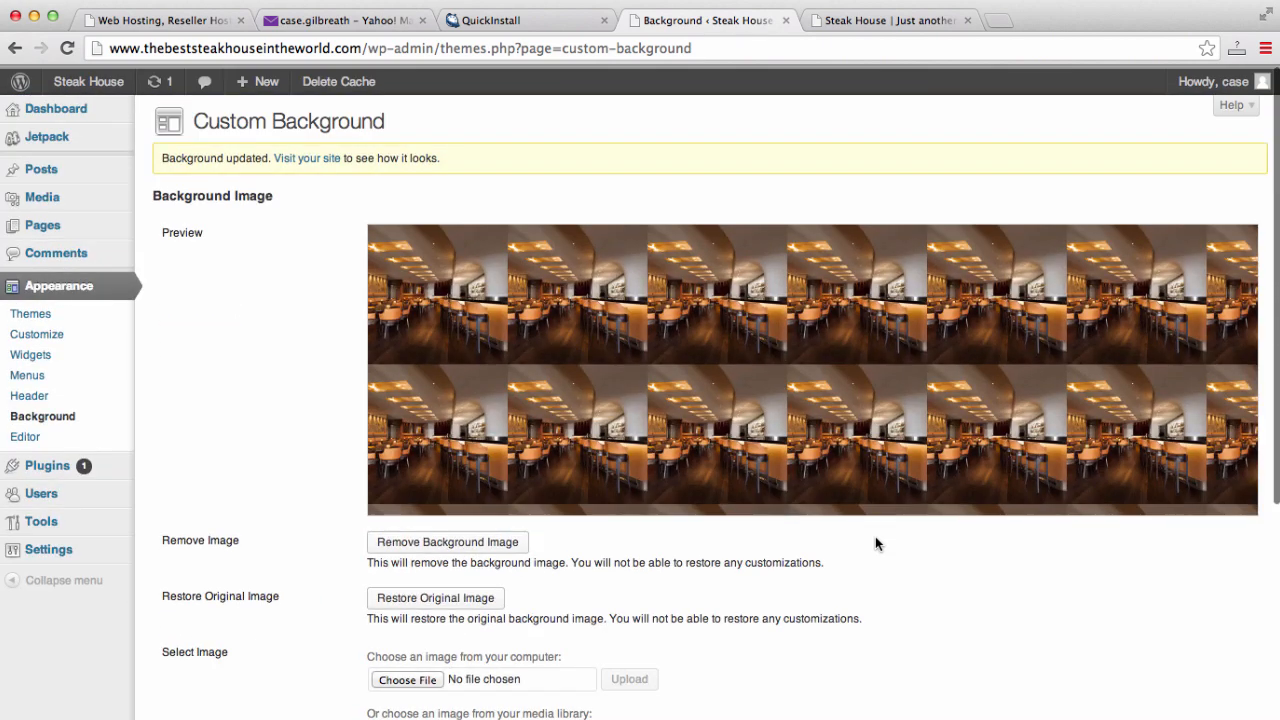
scroll(875, 543, "down", 7)
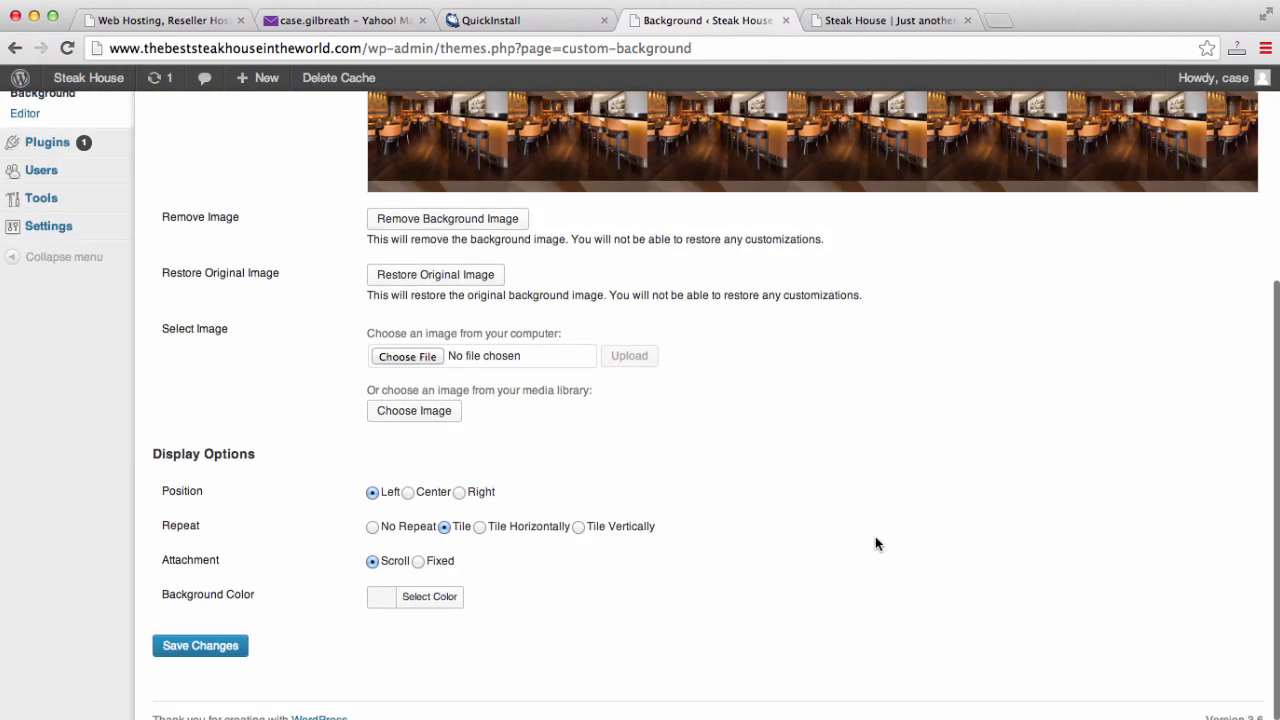
left_click(373, 527)
left_click(200, 645)
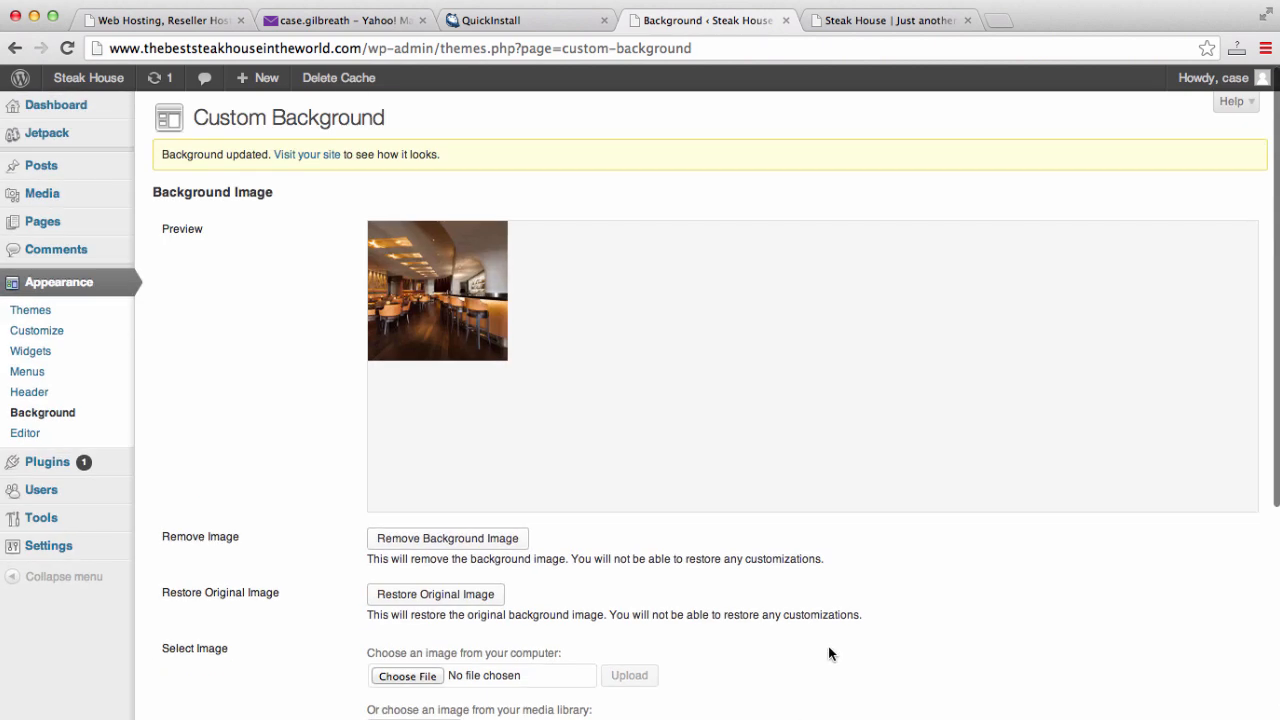
scroll(828, 647, "down", 7)
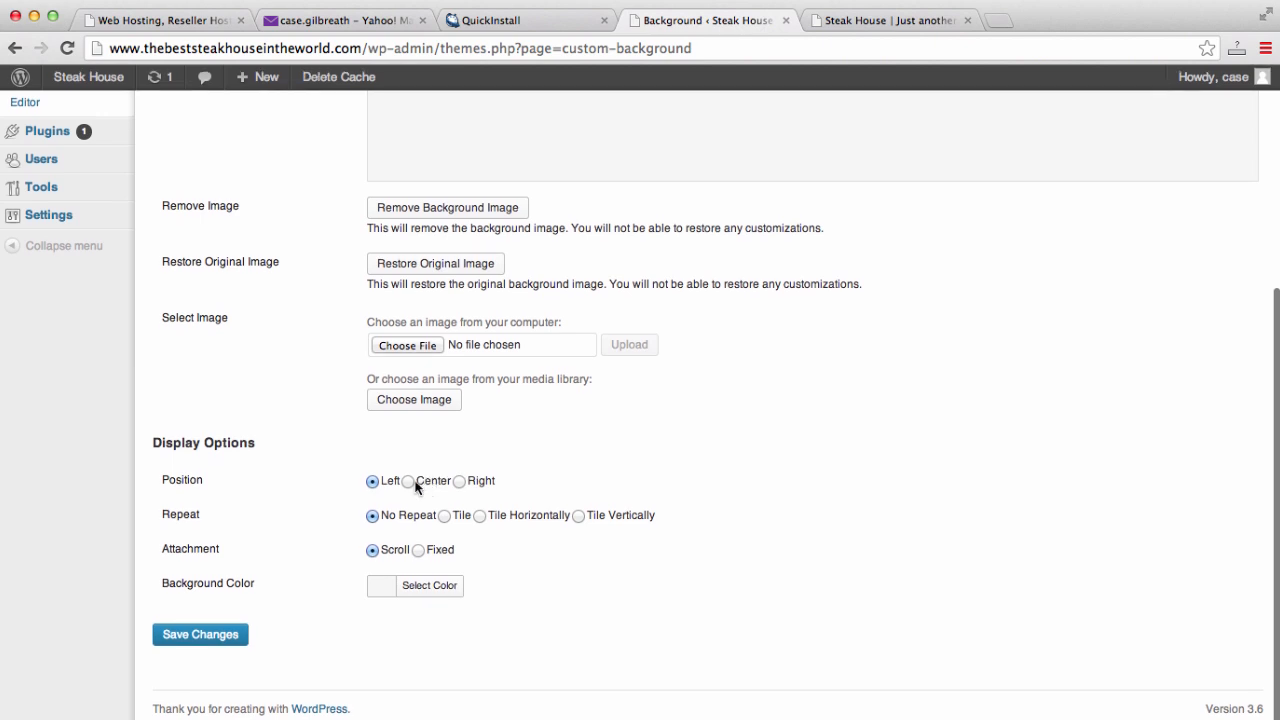
left_click(229, 634)
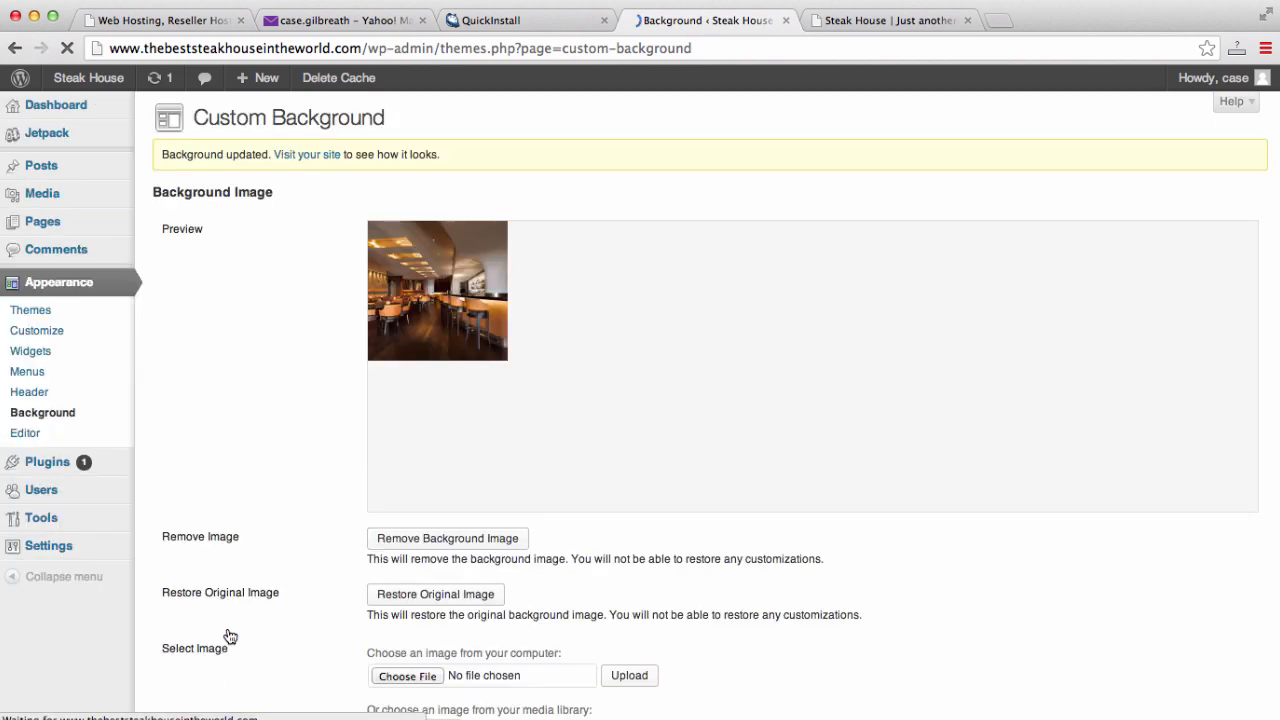
left_click(326, 156)
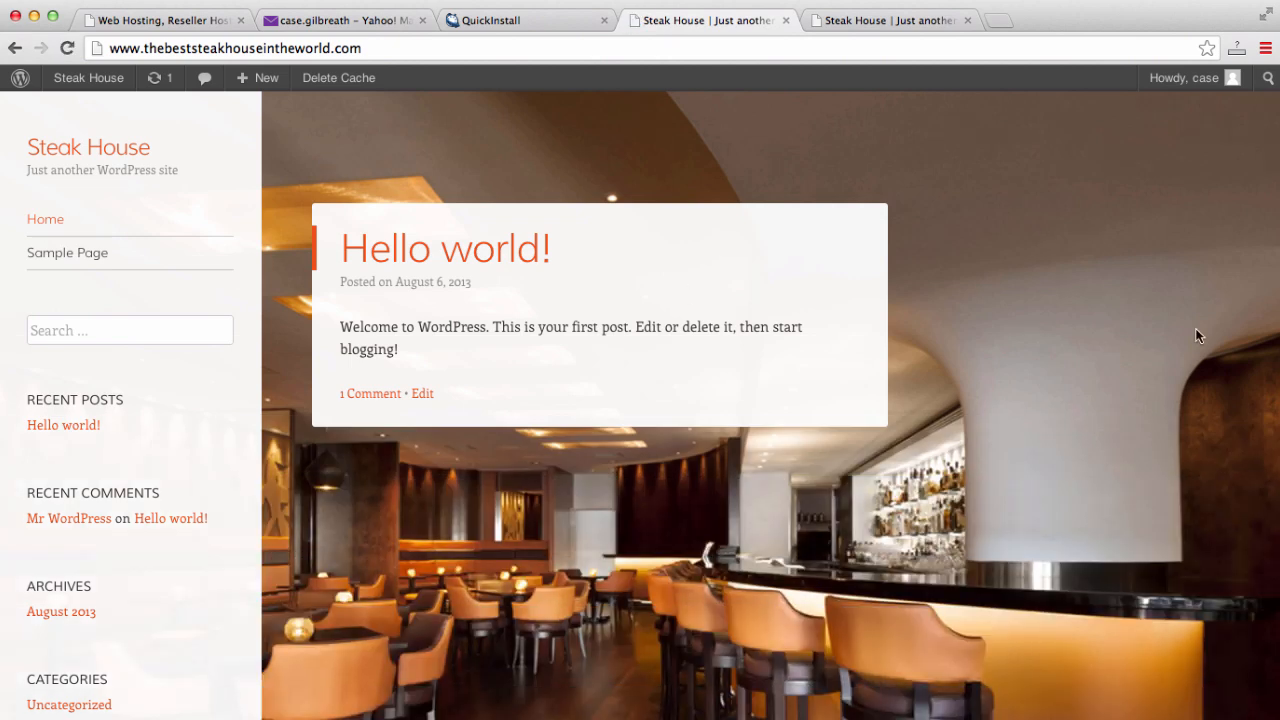
- Scroll the front page's restaurant-interior background and compare it with the old drink-glass version
scroll(1196, 331, "down", 5)
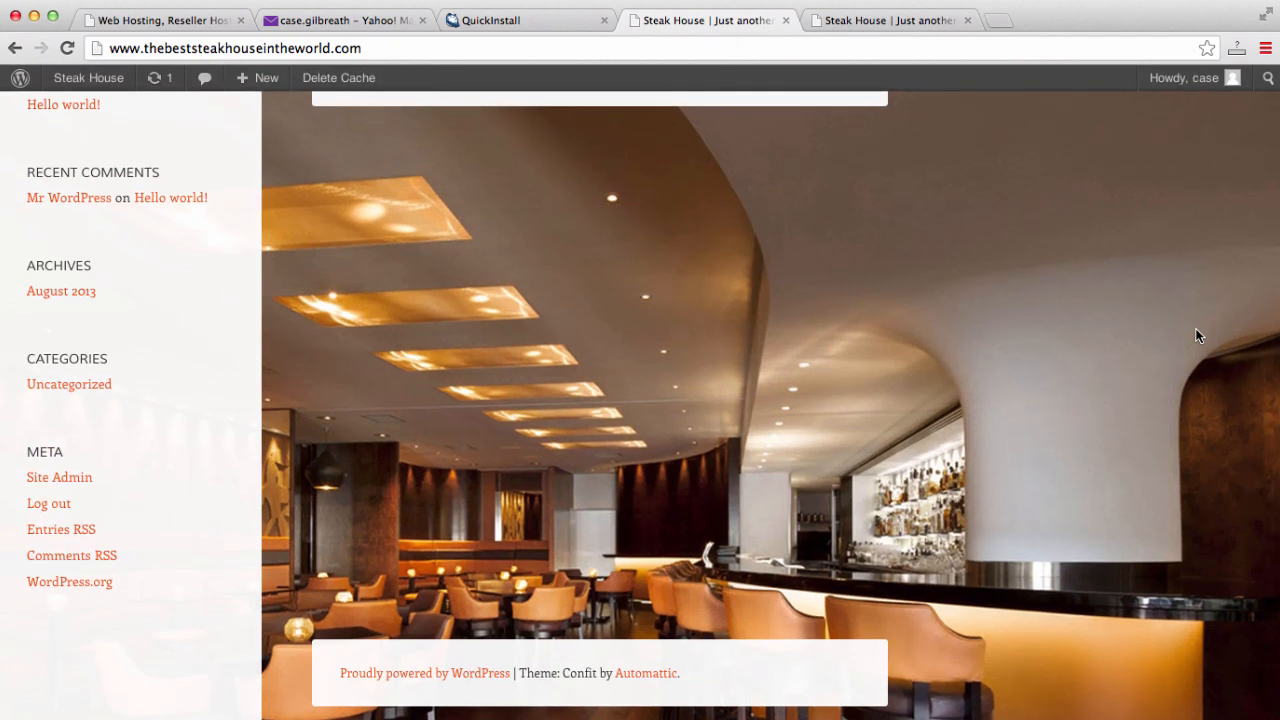
scroll(1196, 331, "up", 3)
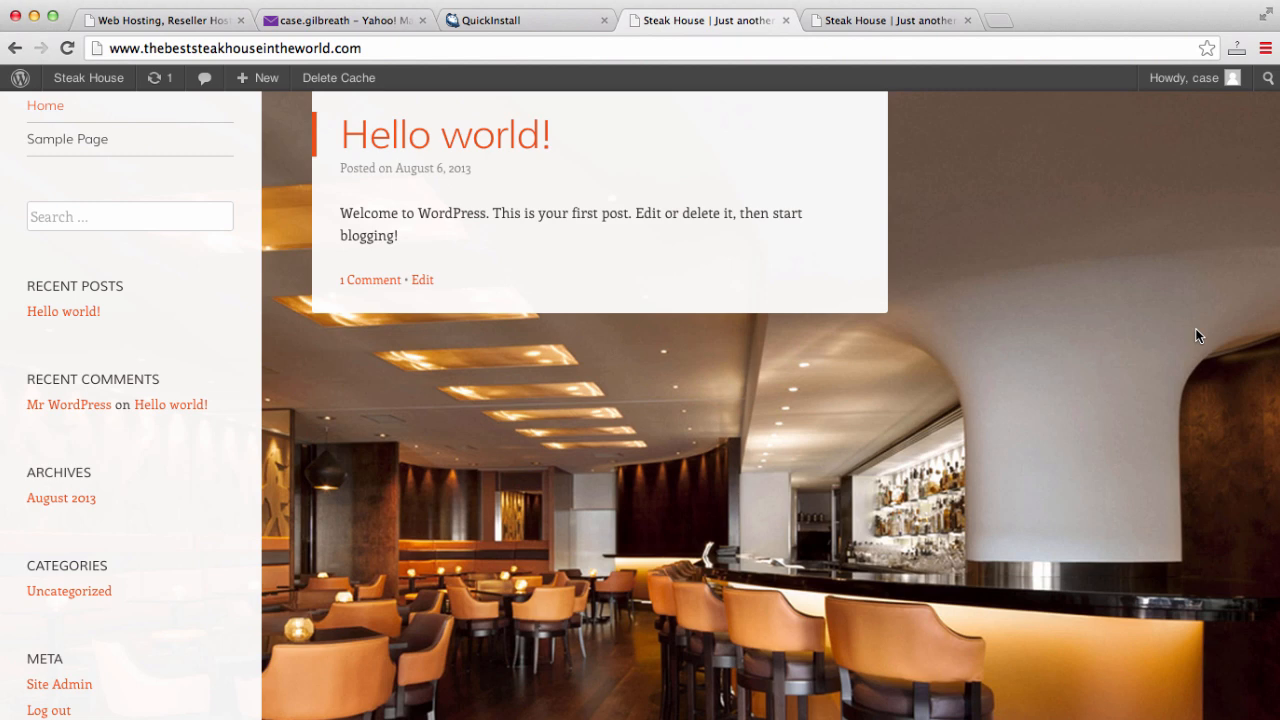
scroll(1196, 330, "up", 2)
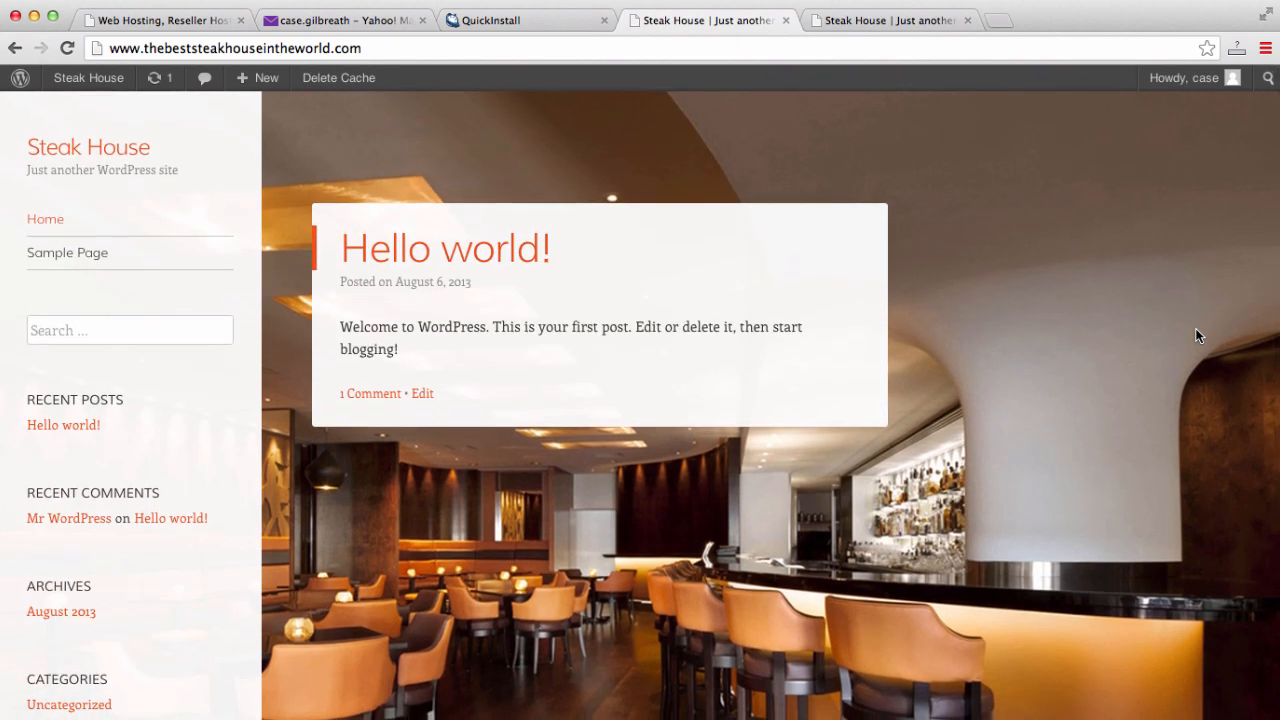
scroll(1196, 335, "down", 4)
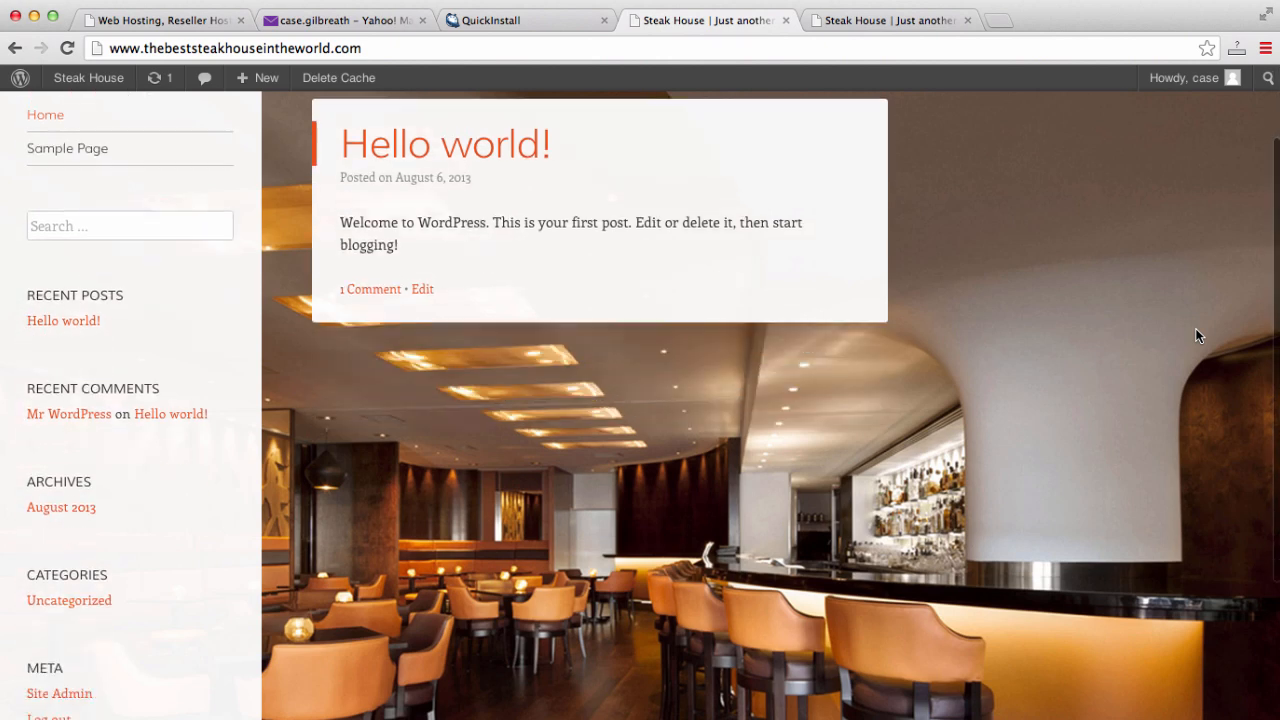
scroll(1196, 335, "up", 4)
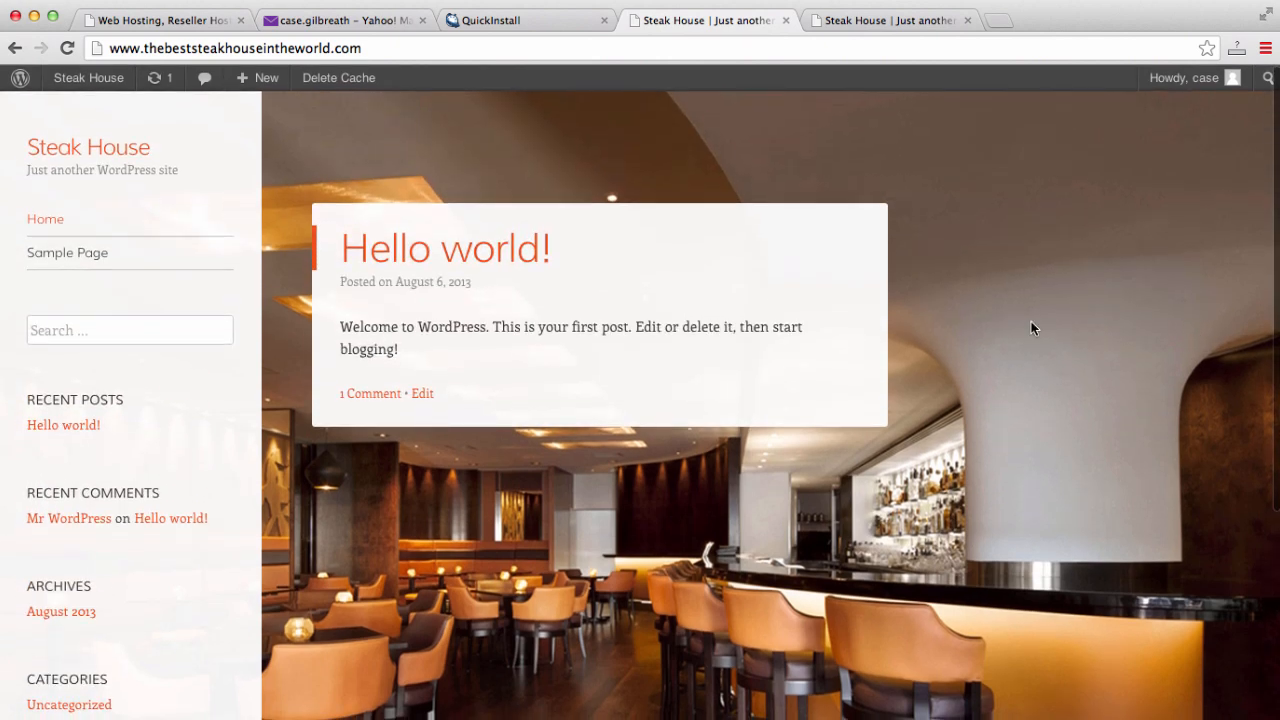
left_click(893, 22)
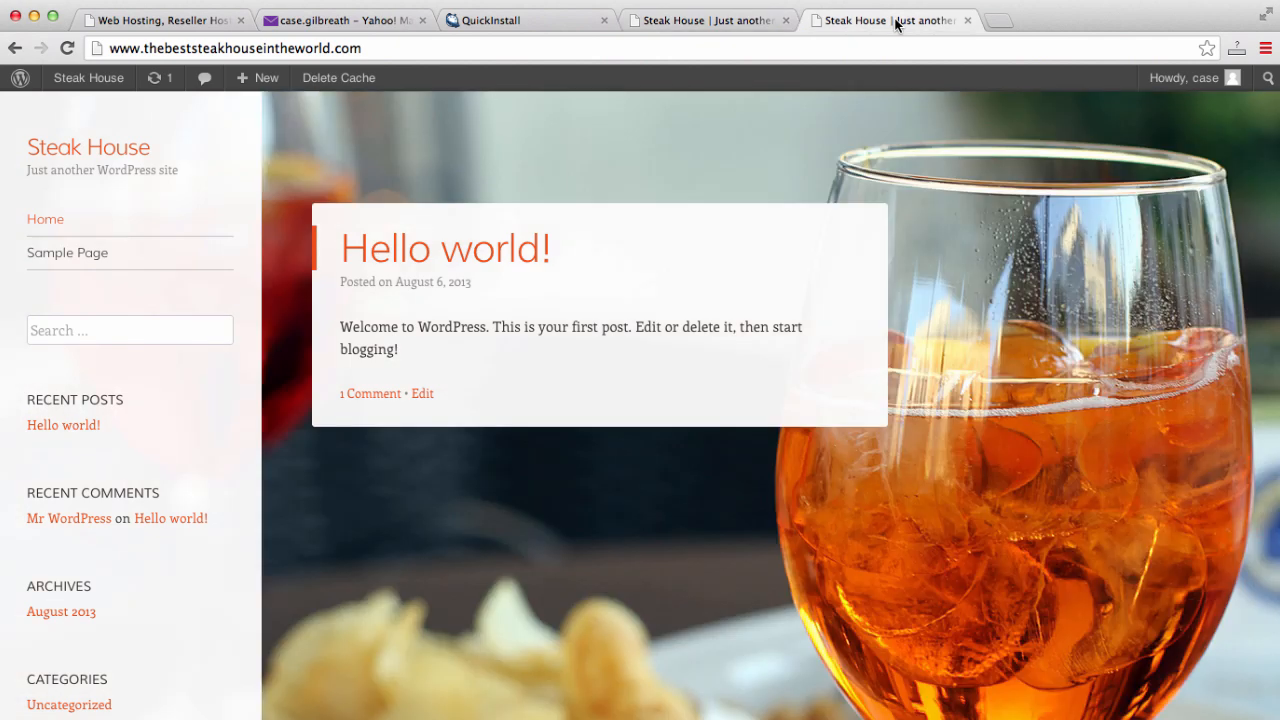
left_click(709, 19)
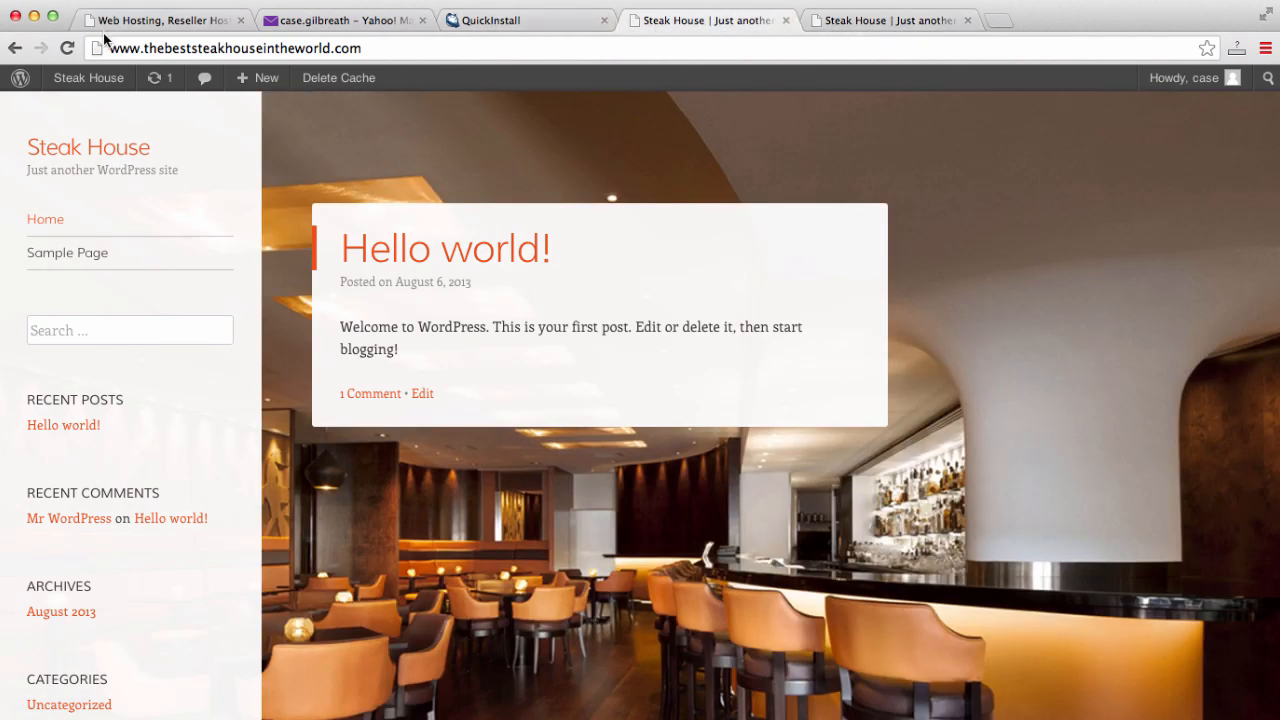
mouse_move(72, 84)
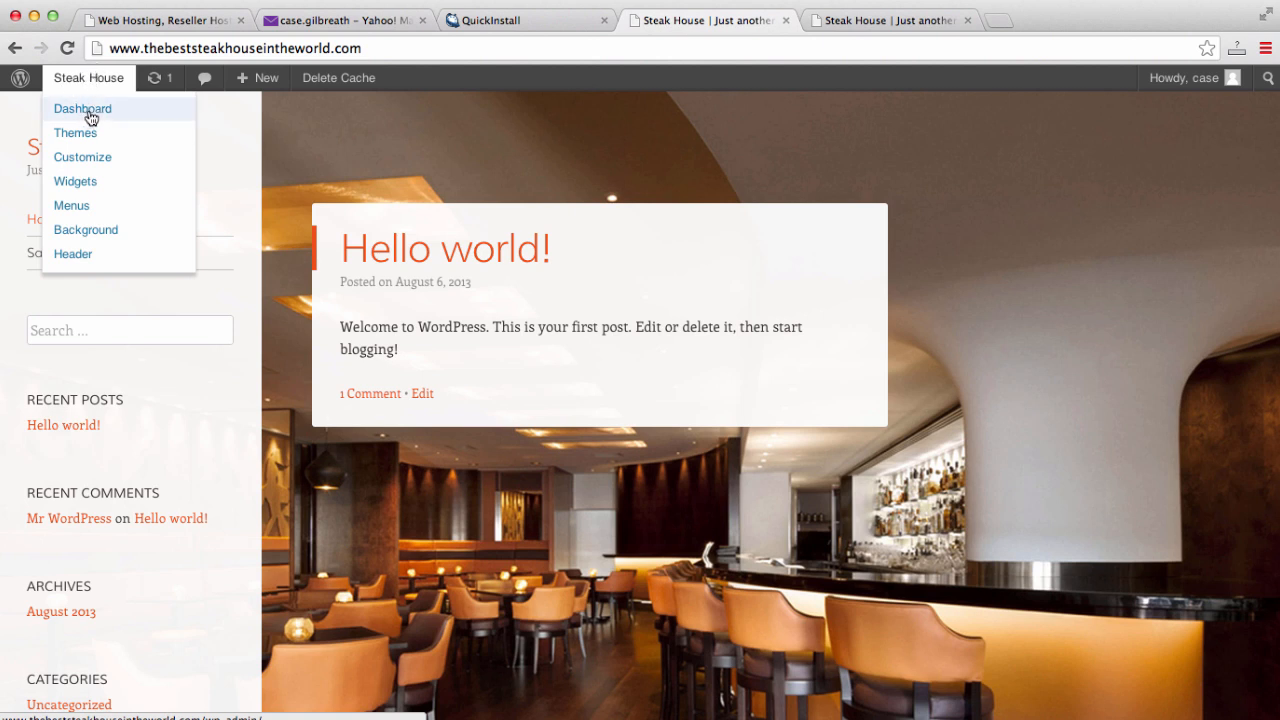
- Append /wp-admin to the site address to load the admin area
left_click(442, 50)
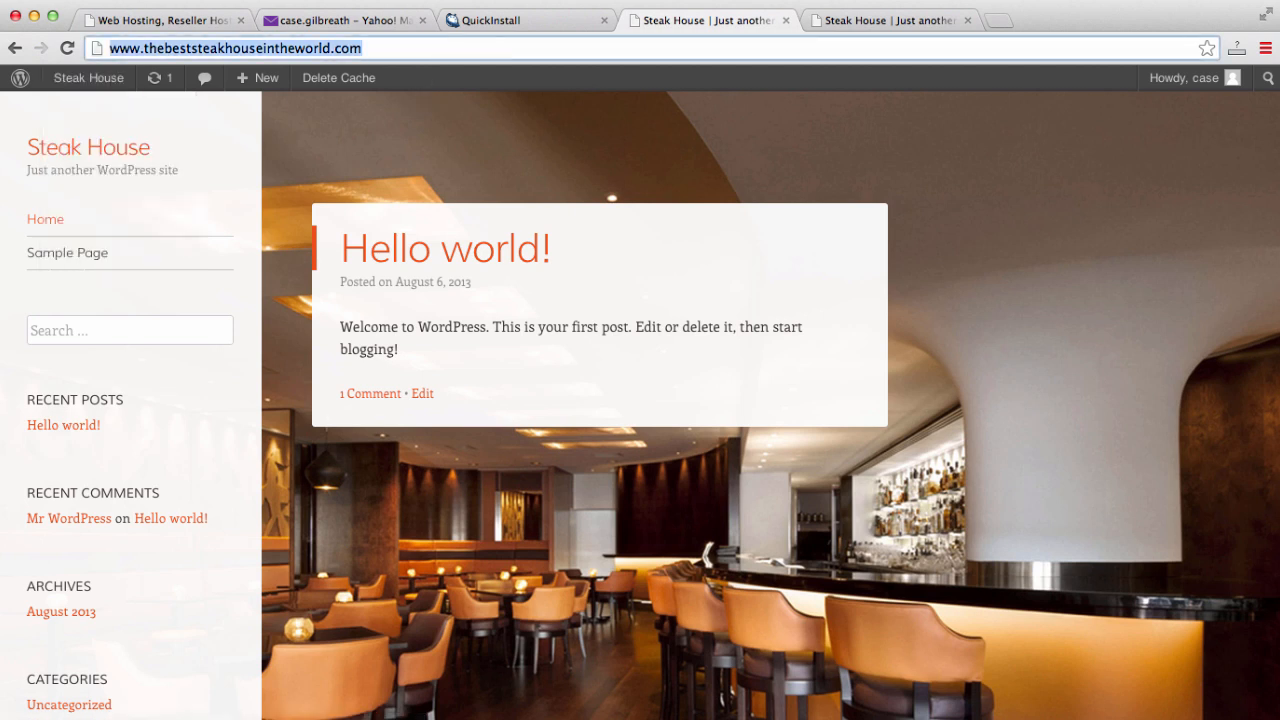
key("Right")
type("/w")
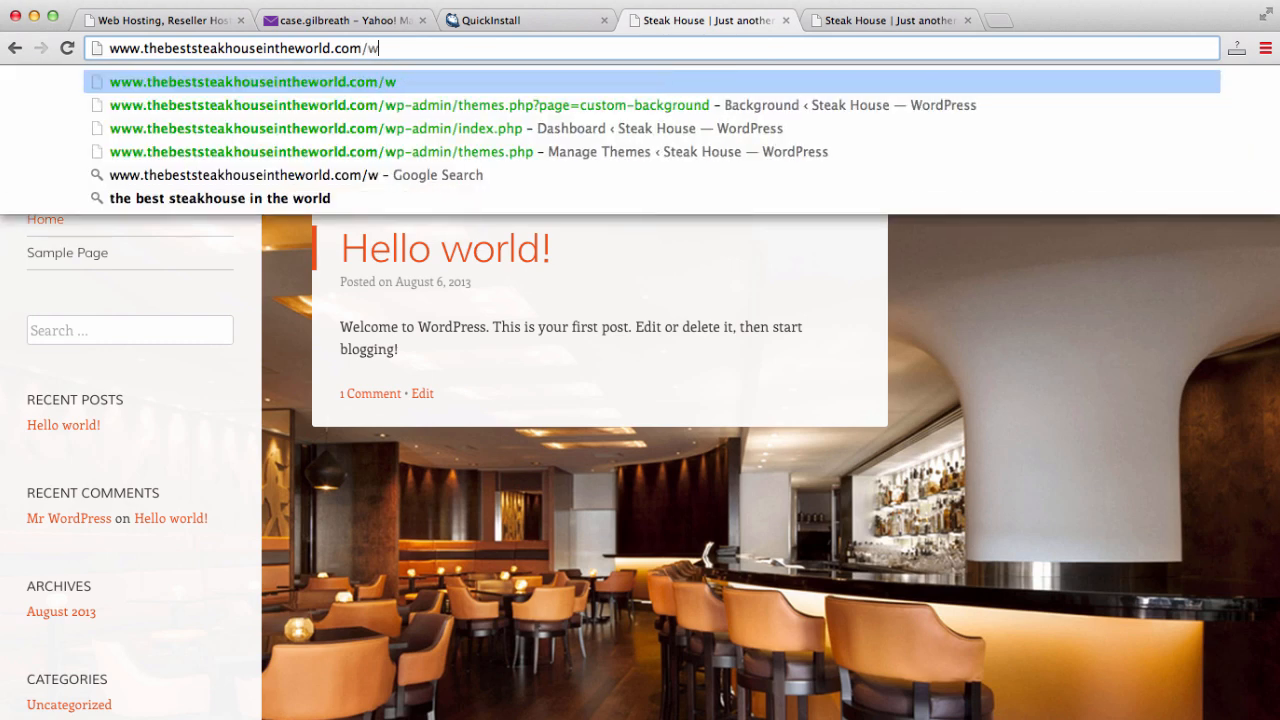
type("p")
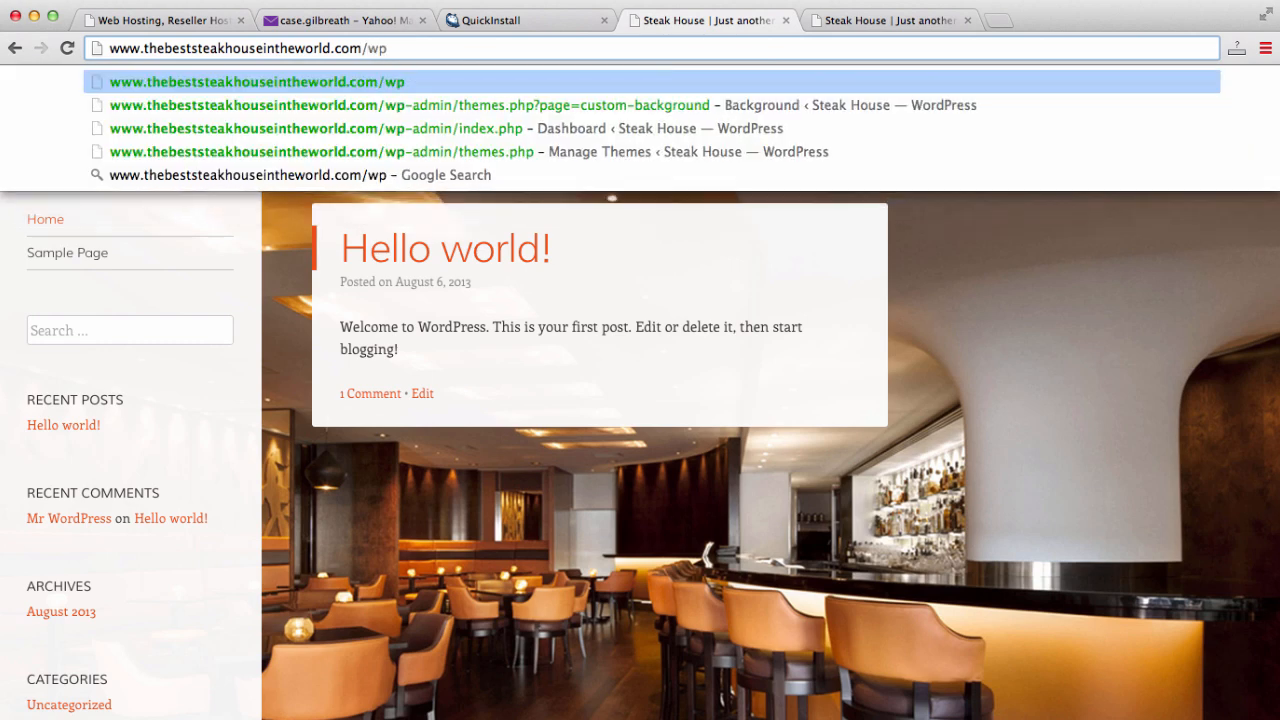
type("-admin")
key("Return")
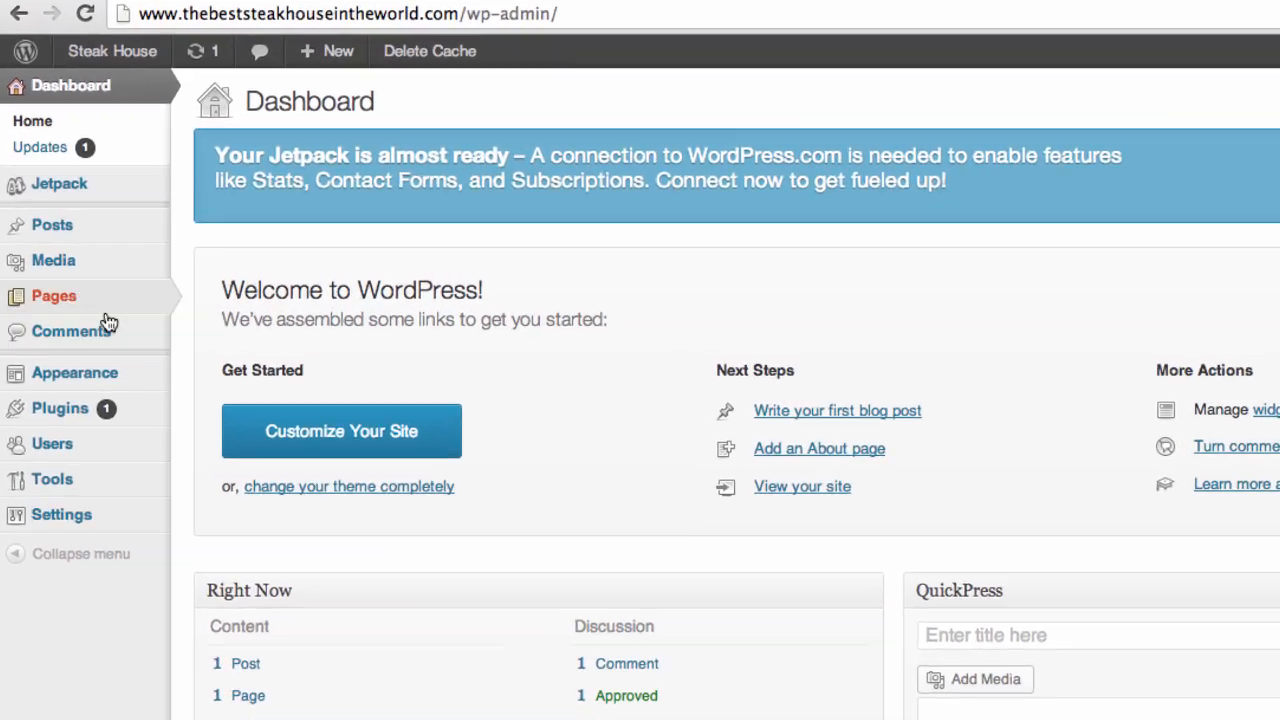
- Move the default Sample Page to the Trash from All Pages
mouse_move(86, 225)
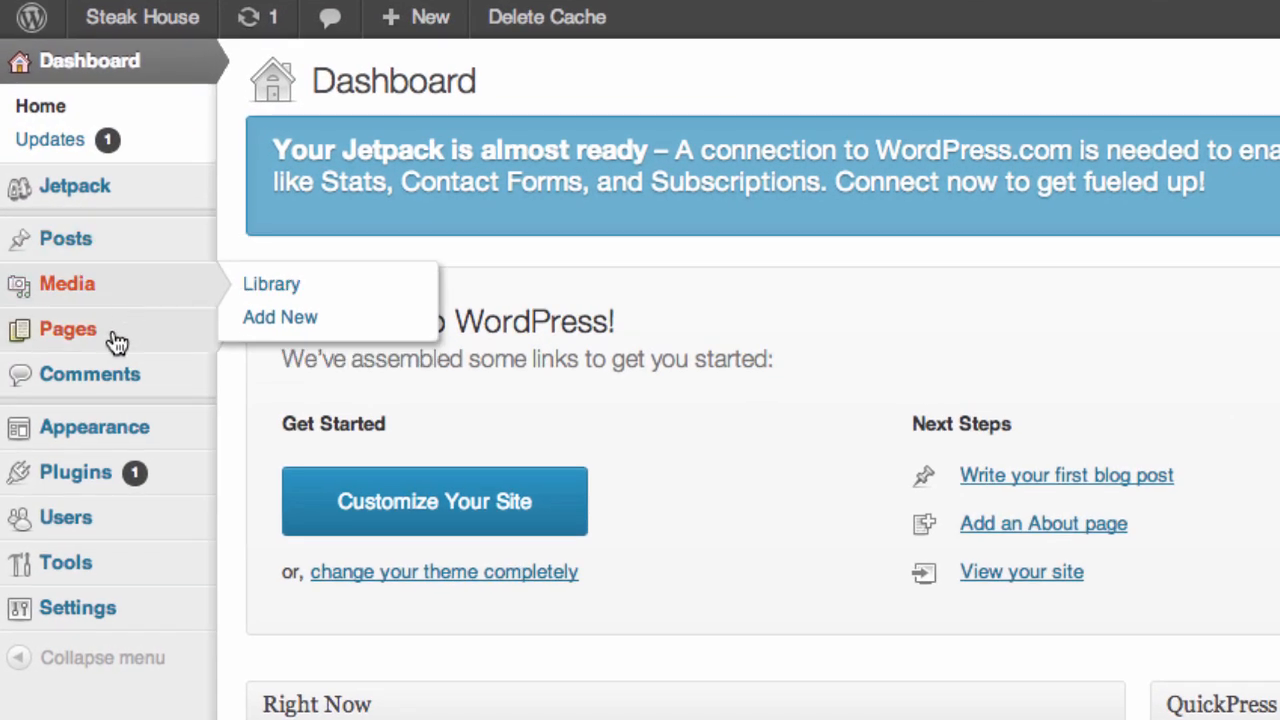
mouse_move(100, 343)
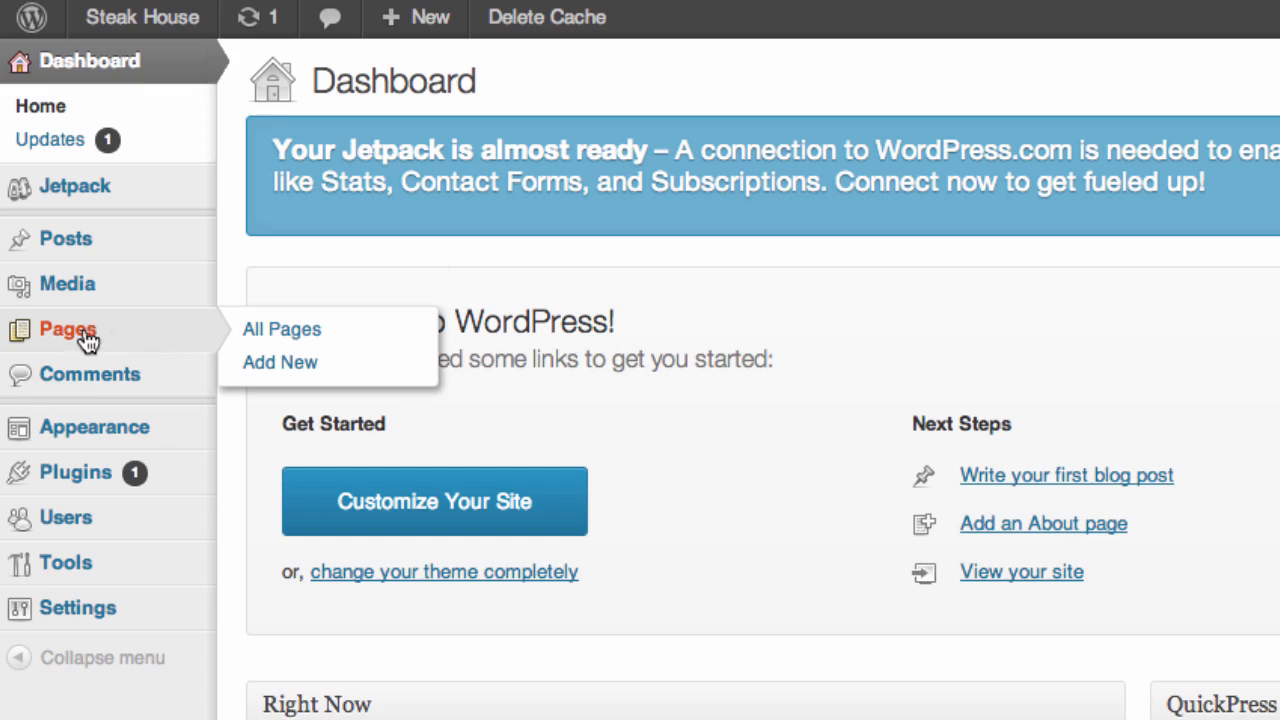
left_click(118, 330)
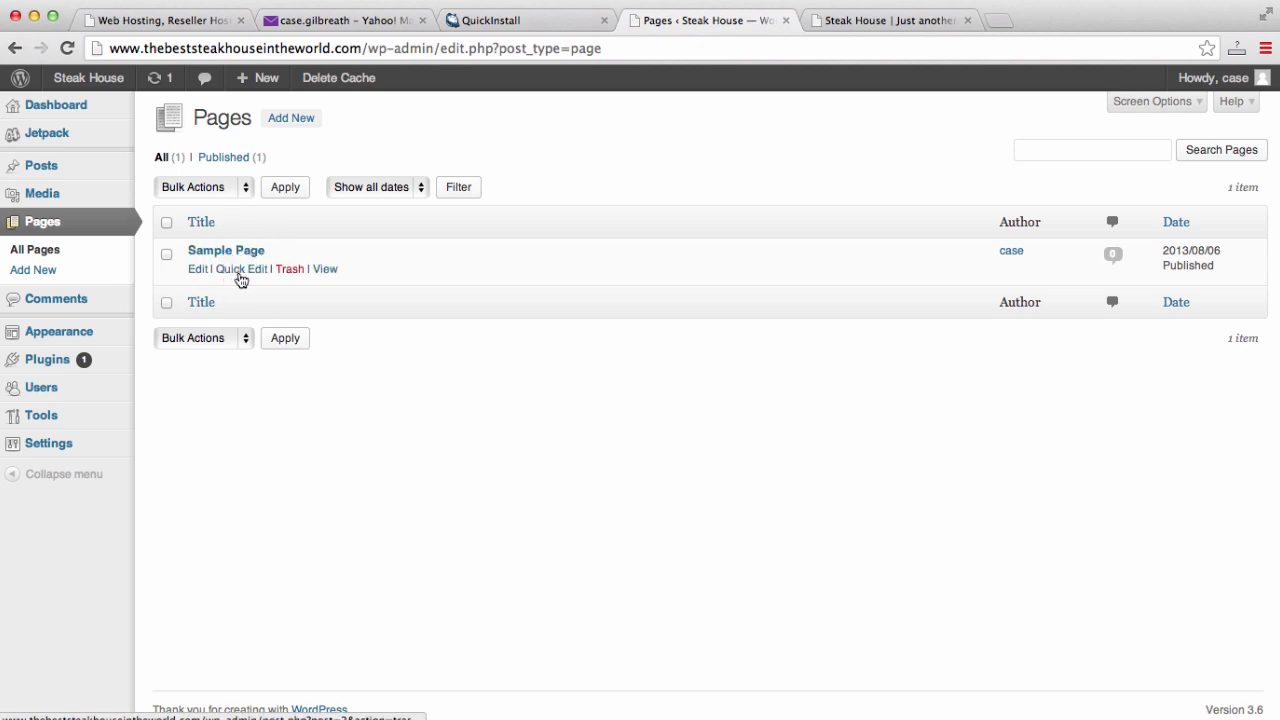
left_click(287, 275)
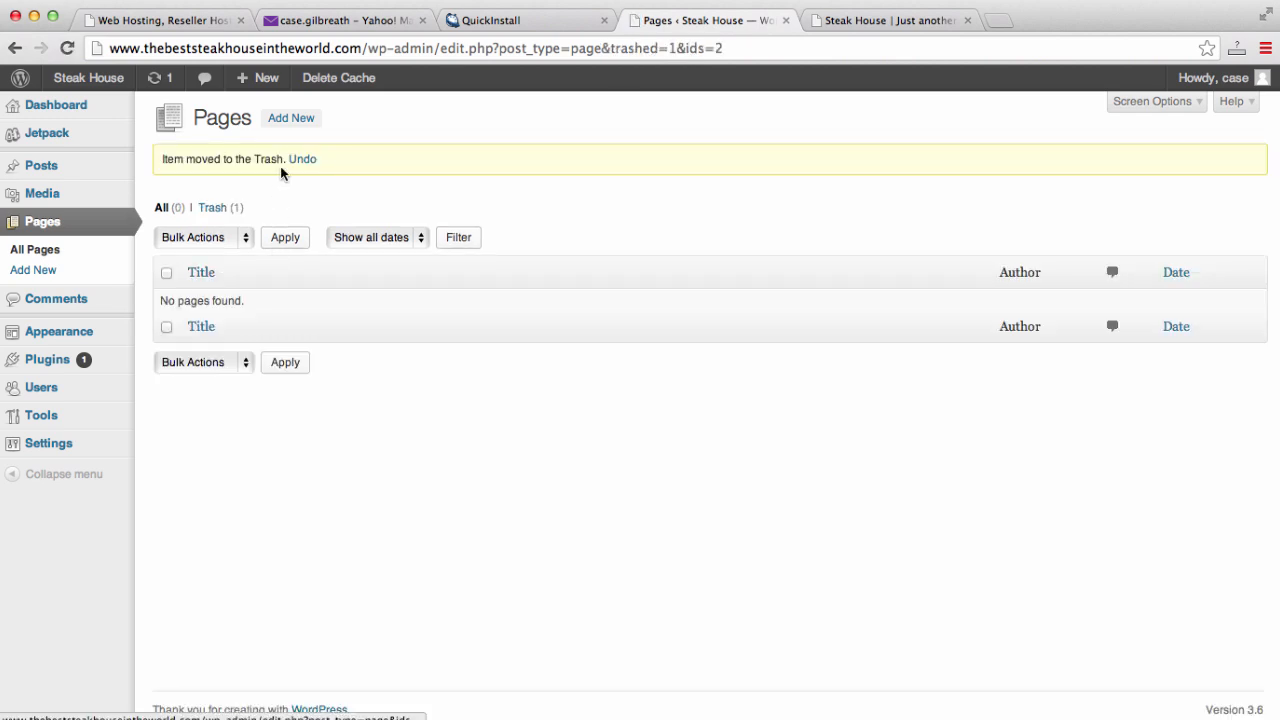
left_click(293, 130)
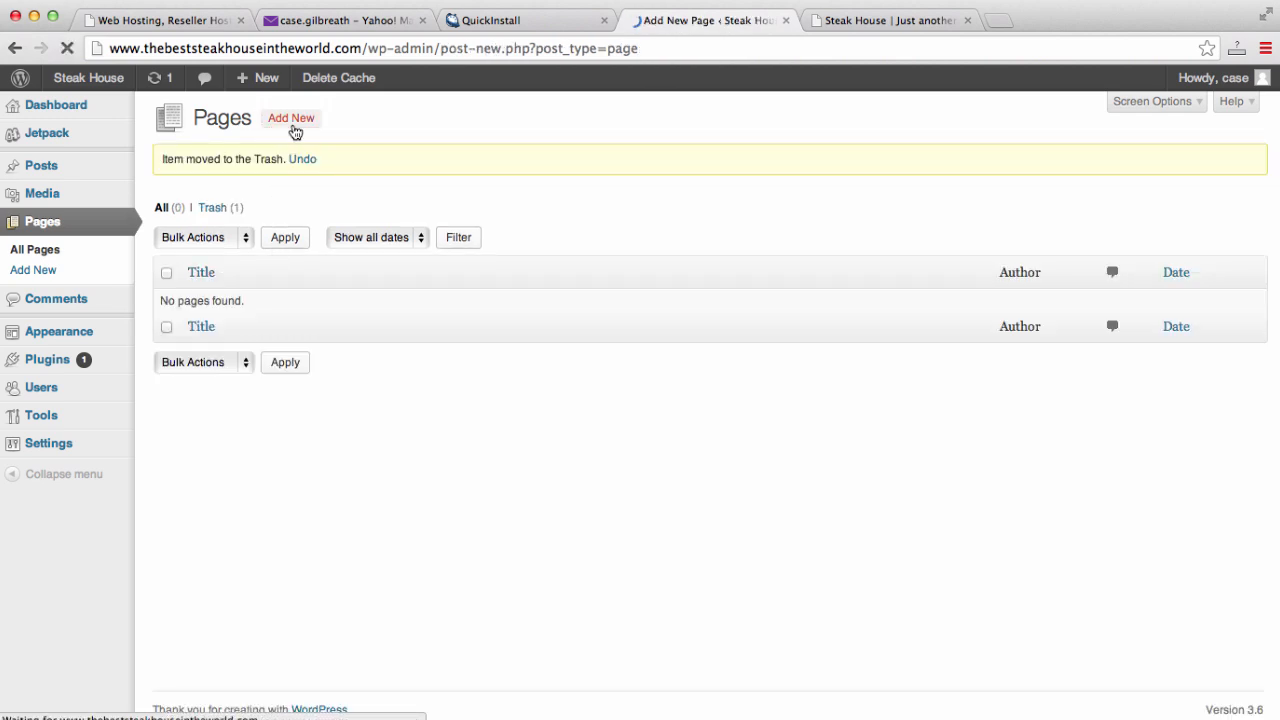
- Create and publish four pages titled Home, Blog, About and Contact
type("Home")
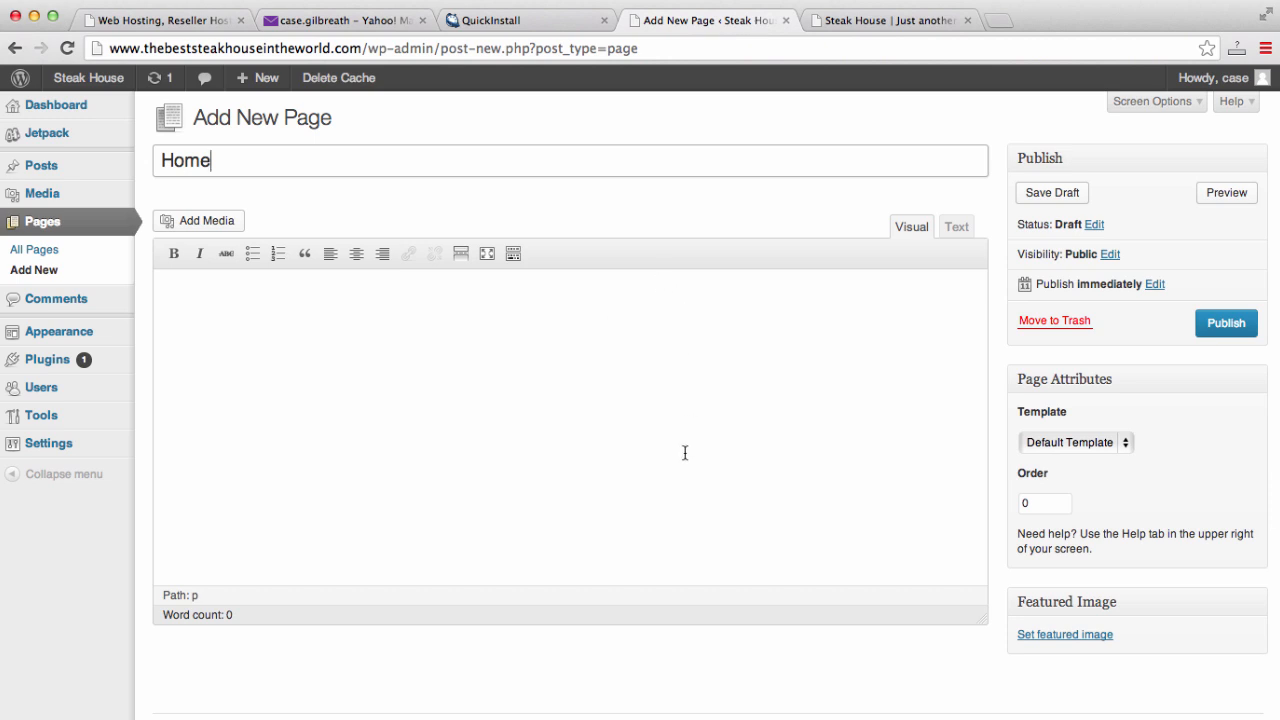
left_click(1238, 330)
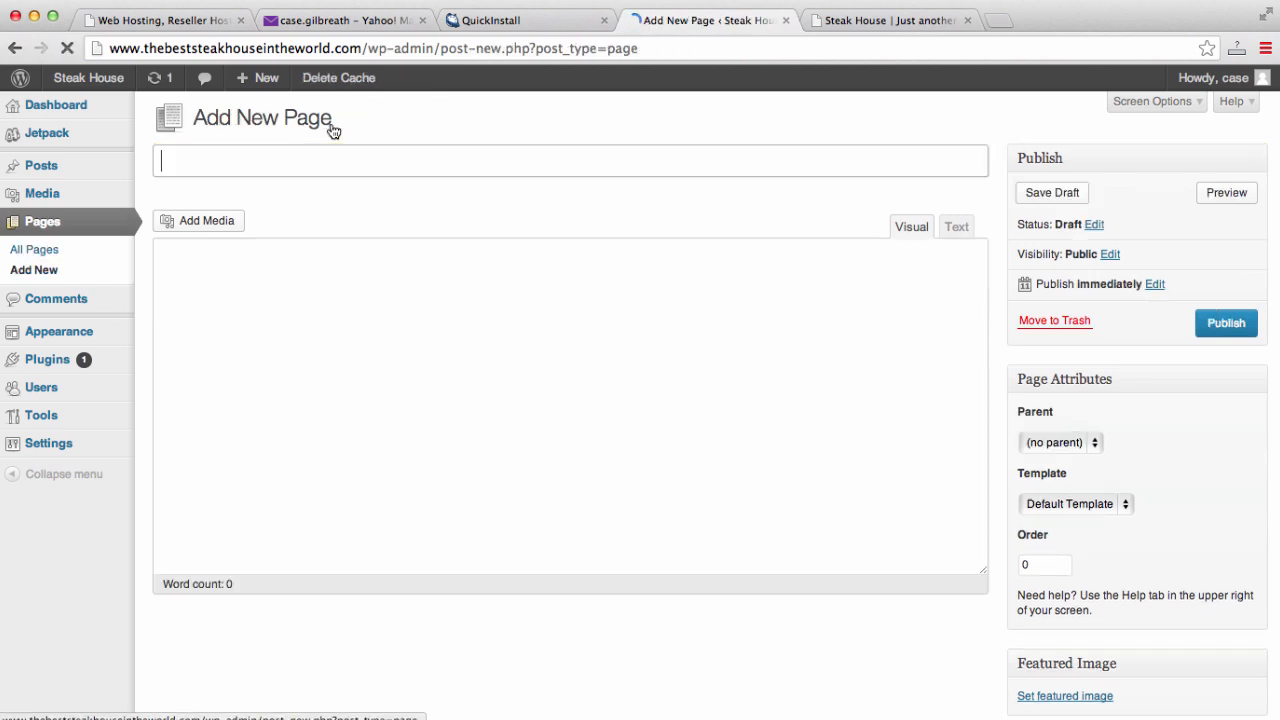
type("Blog")
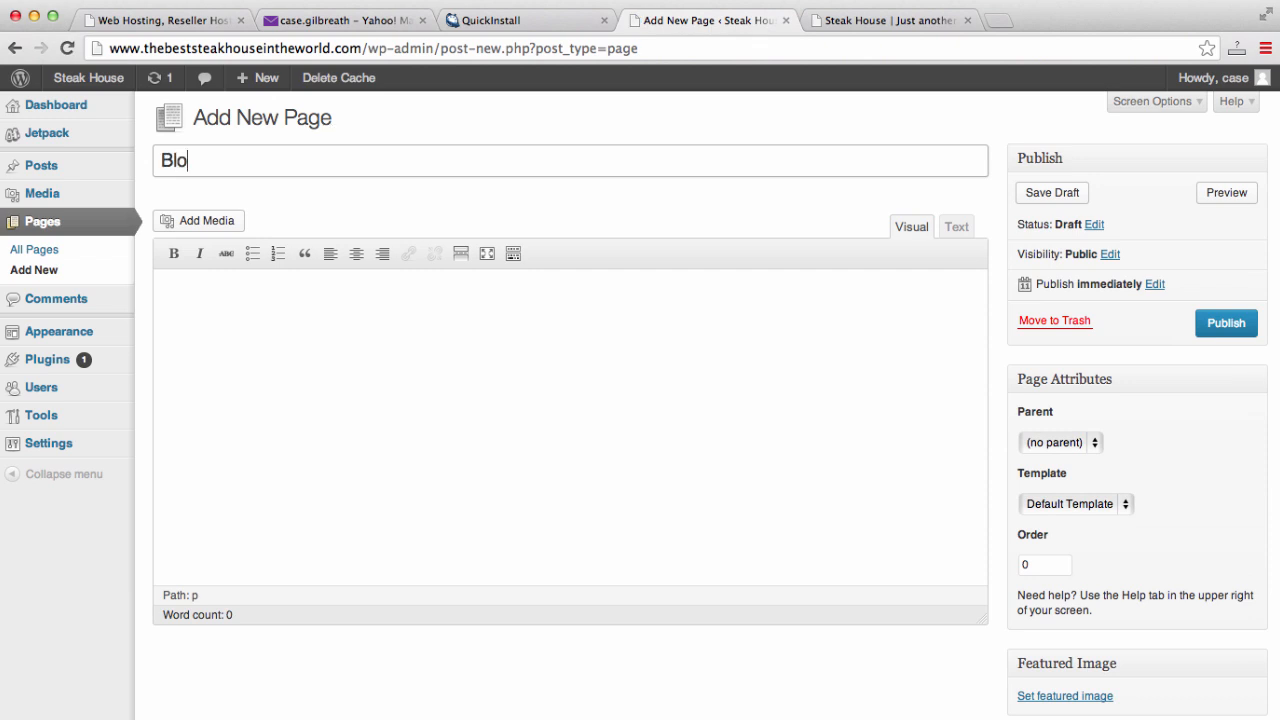
left_click(1214, 325)
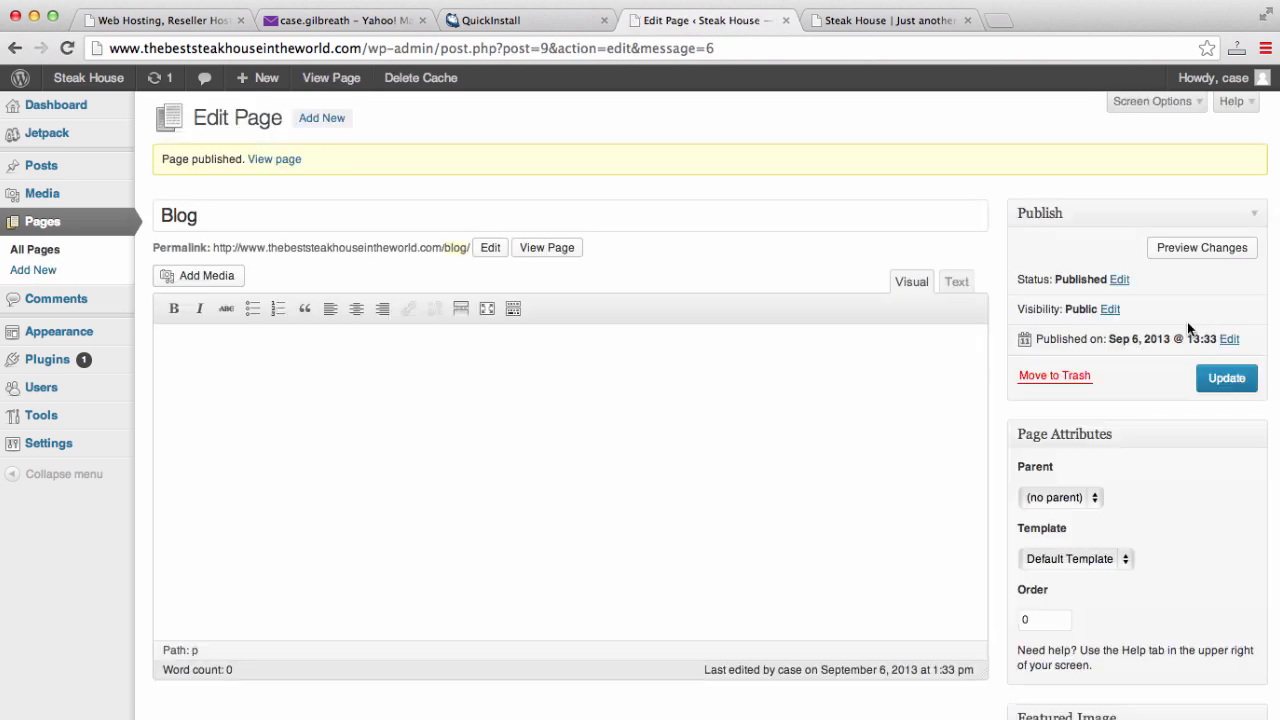
left_click(322, 118)
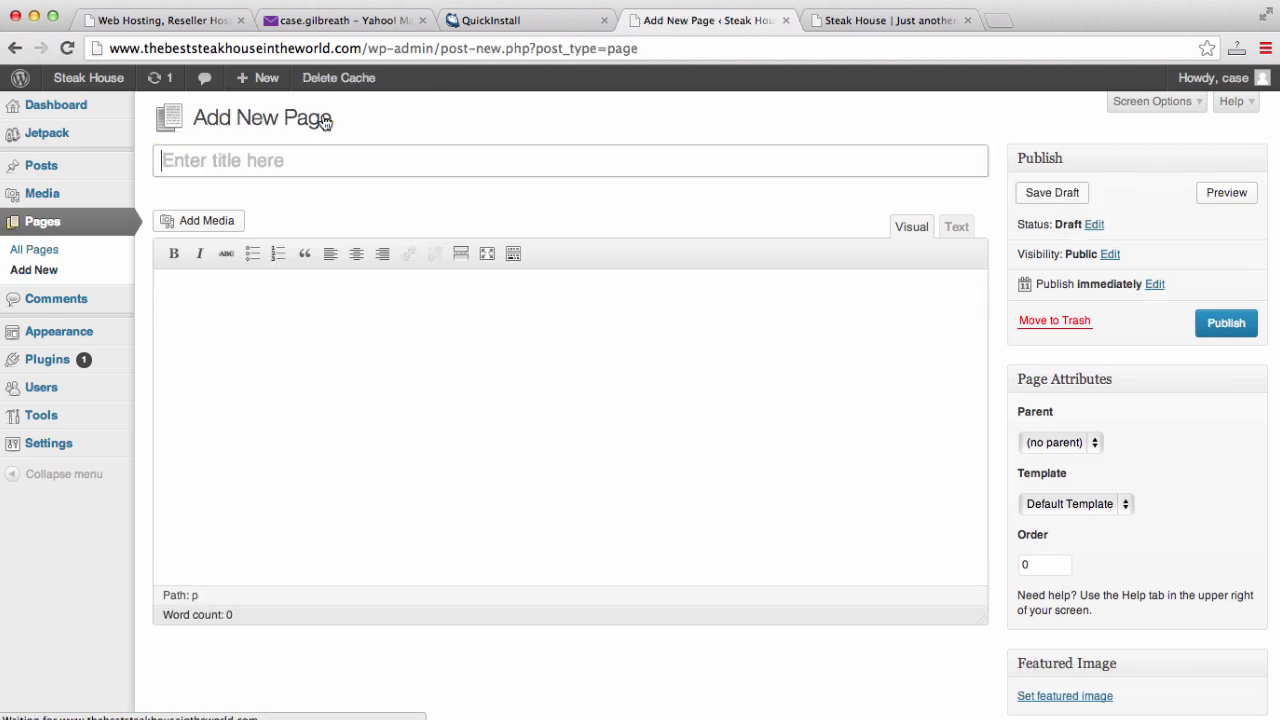
type("About")
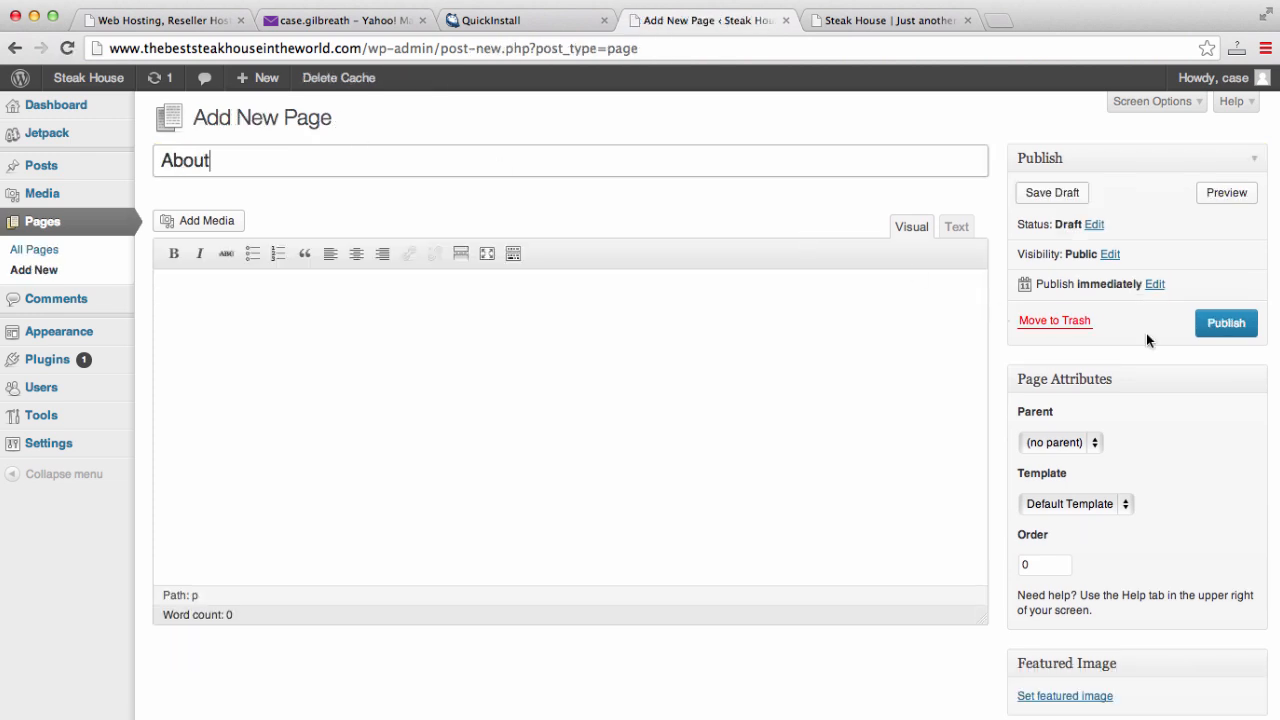
left_click(1224, 321)
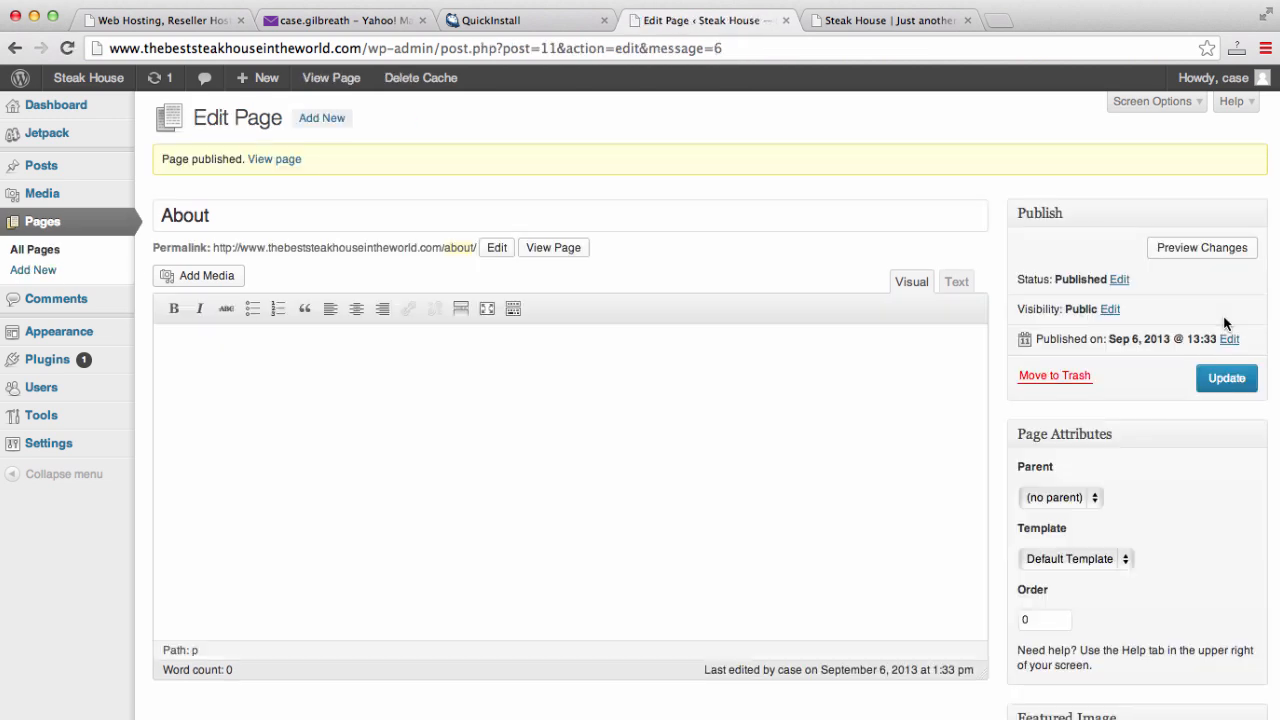
left_click(316, 127)
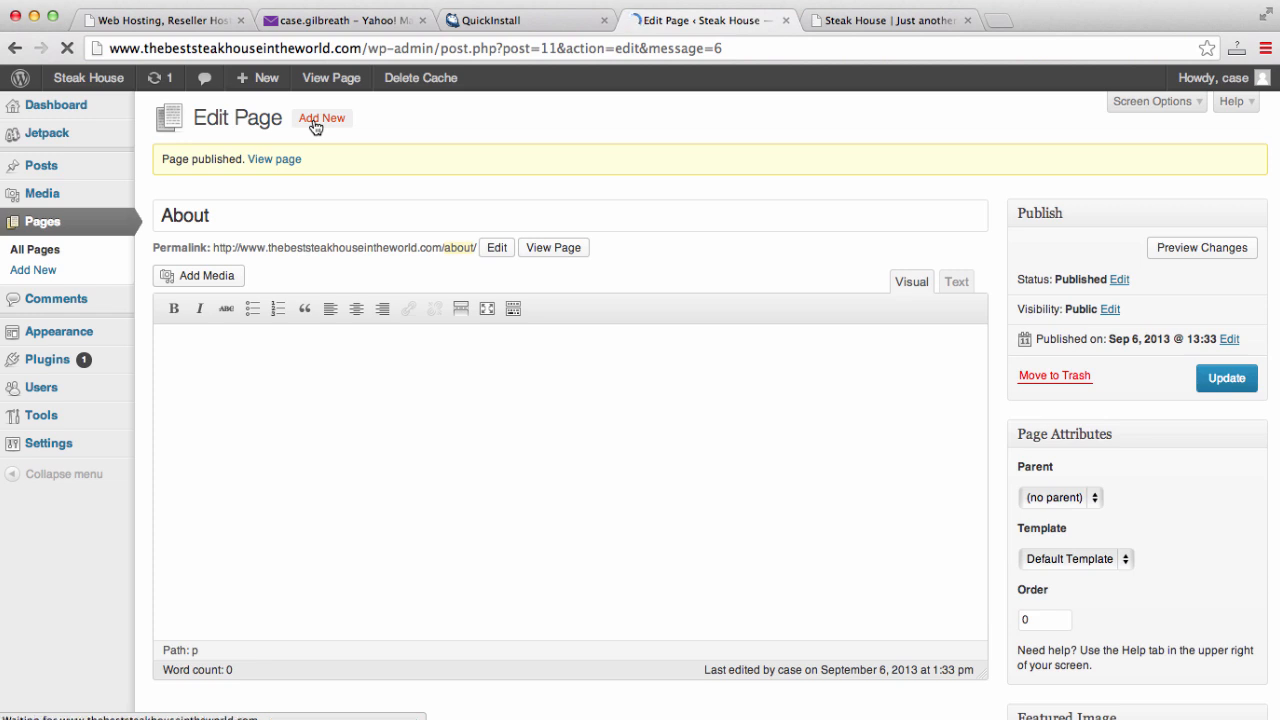
type("Contact")
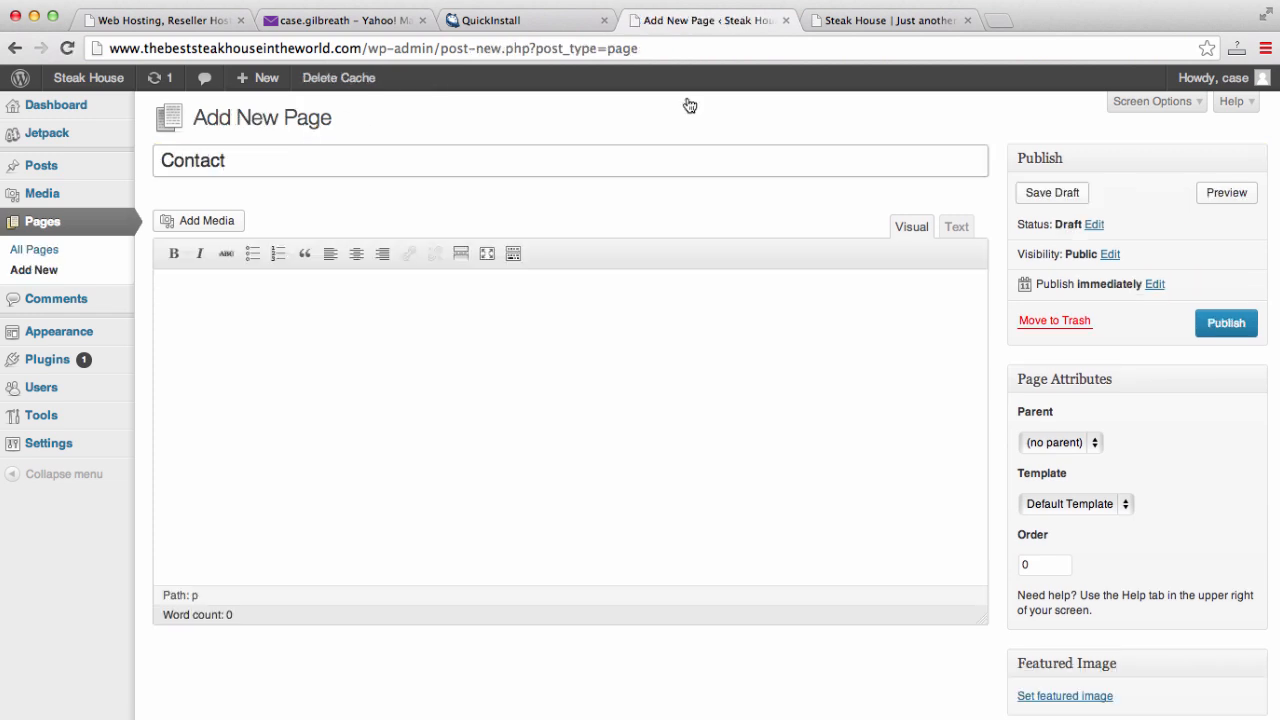
left_click(1228, 321)
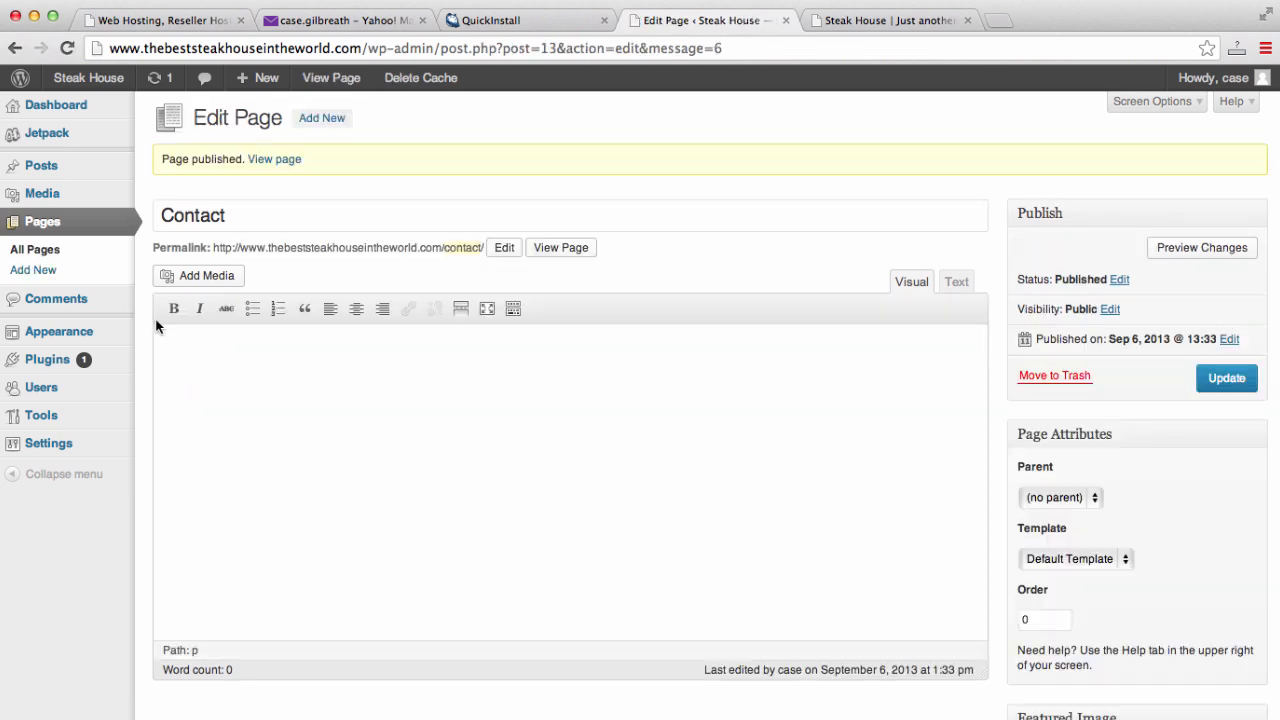
left_click(52, 234)
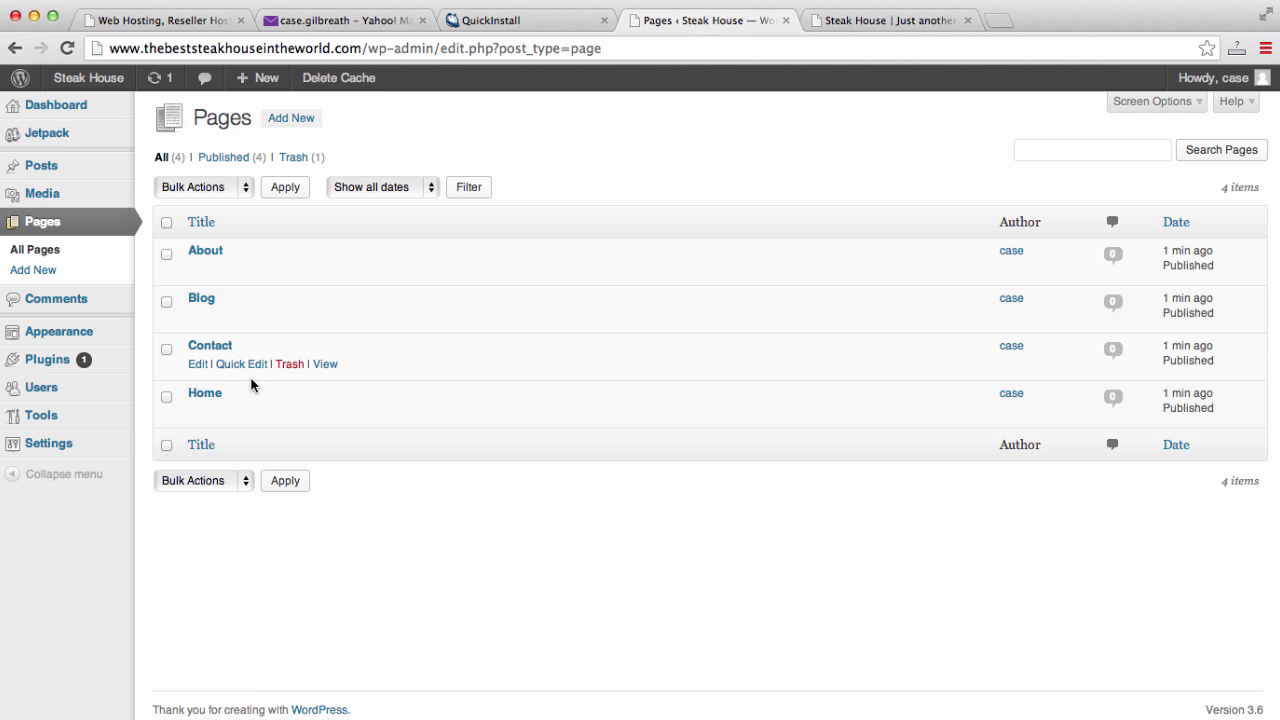
left_click(927, 31)
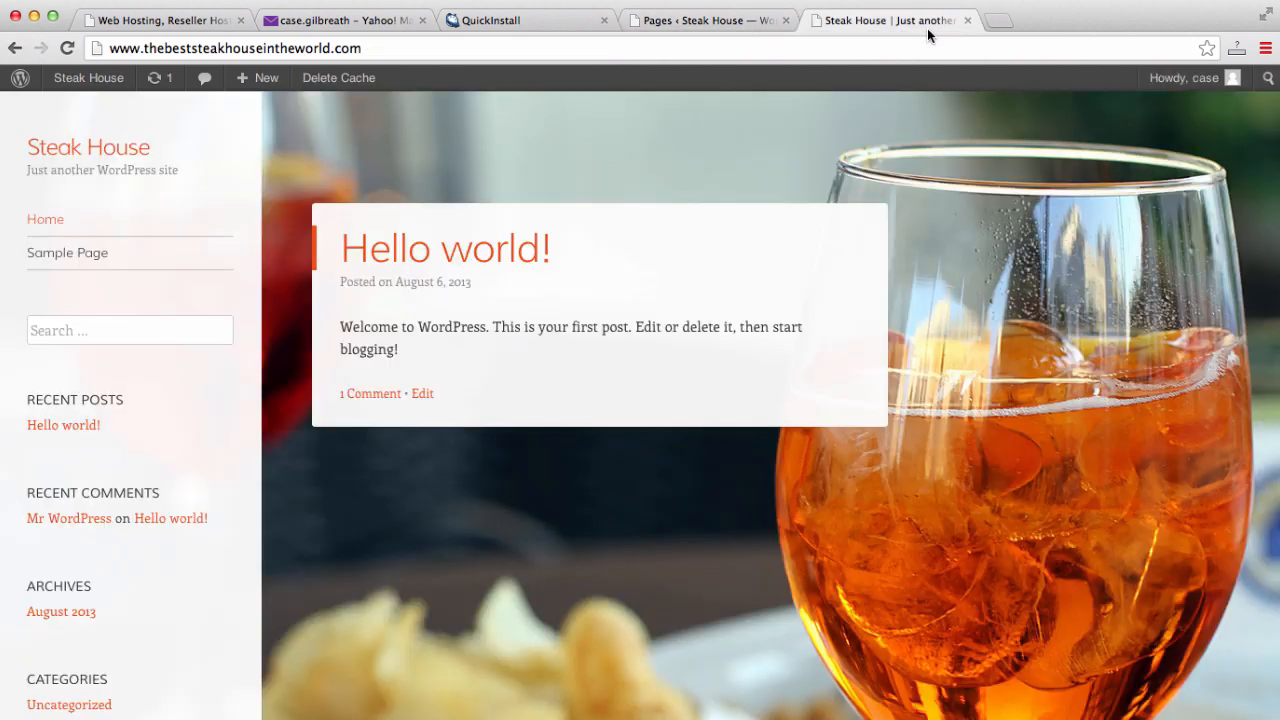
left_click(928, 50)
key("Return")
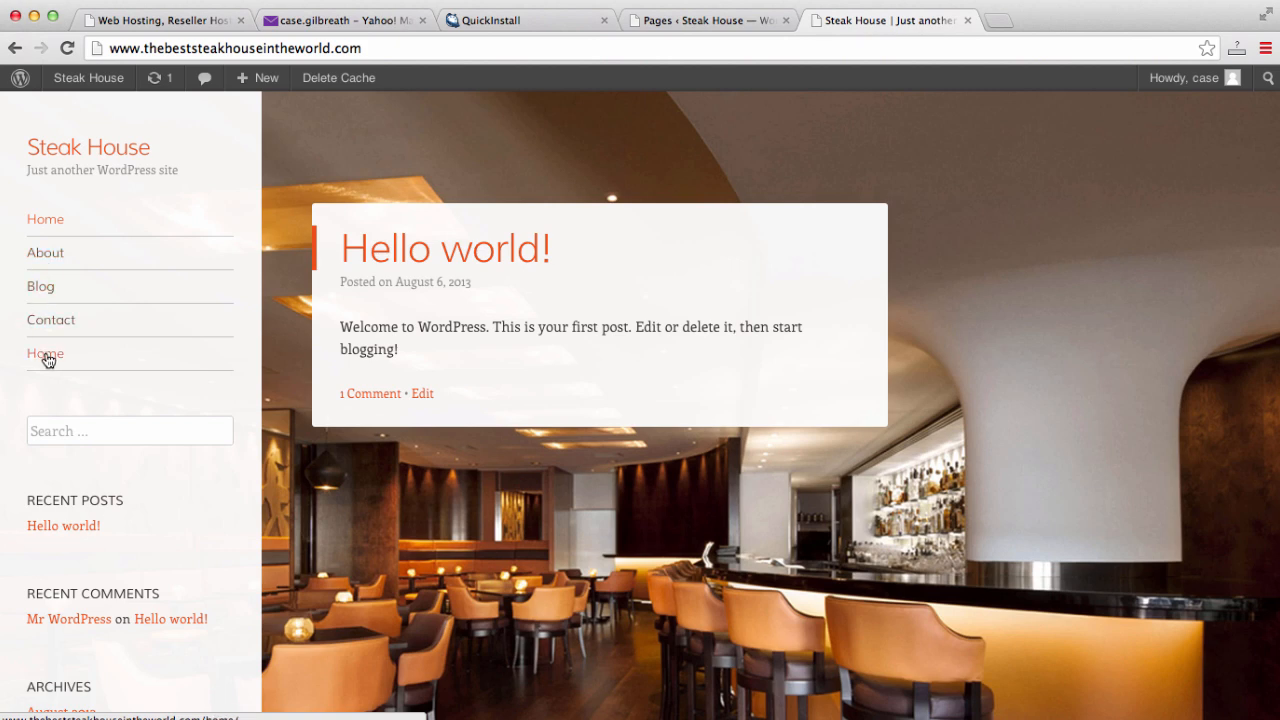
scroll(55, 248, "down", 5)
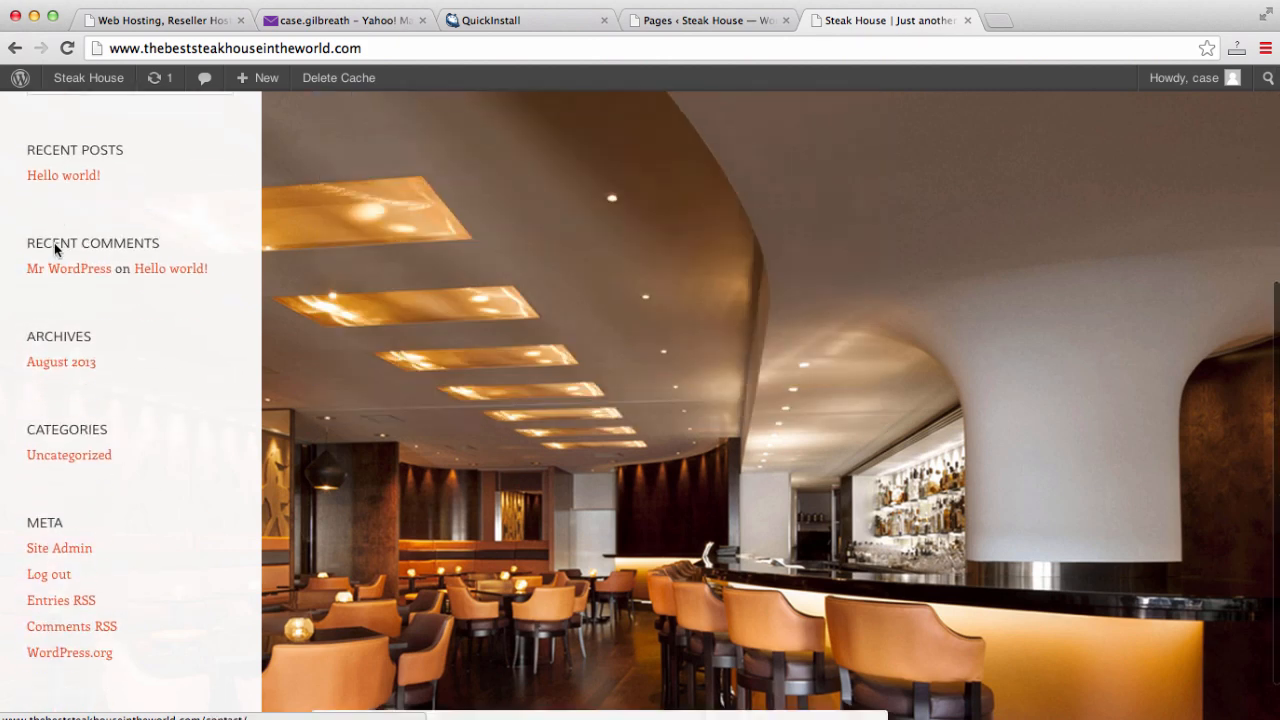
scroll(55, 248, "up", 5)
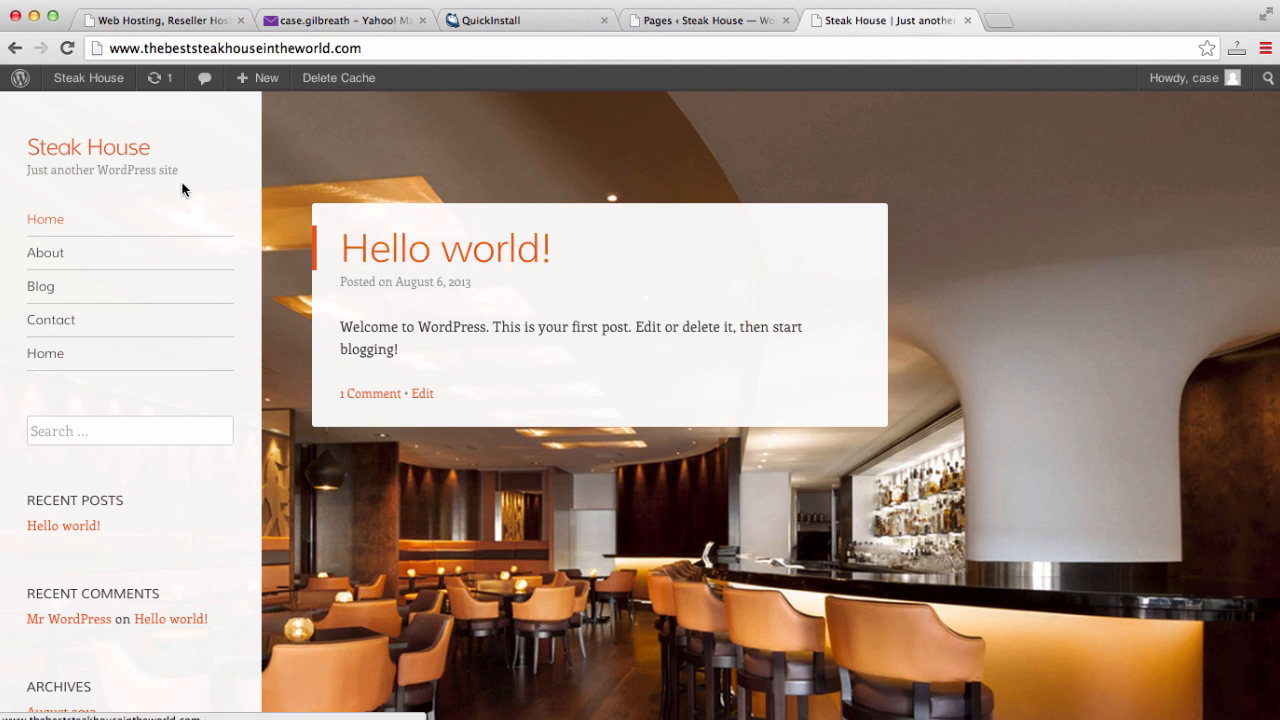
left_click_drag(149, 146, 27, 145)
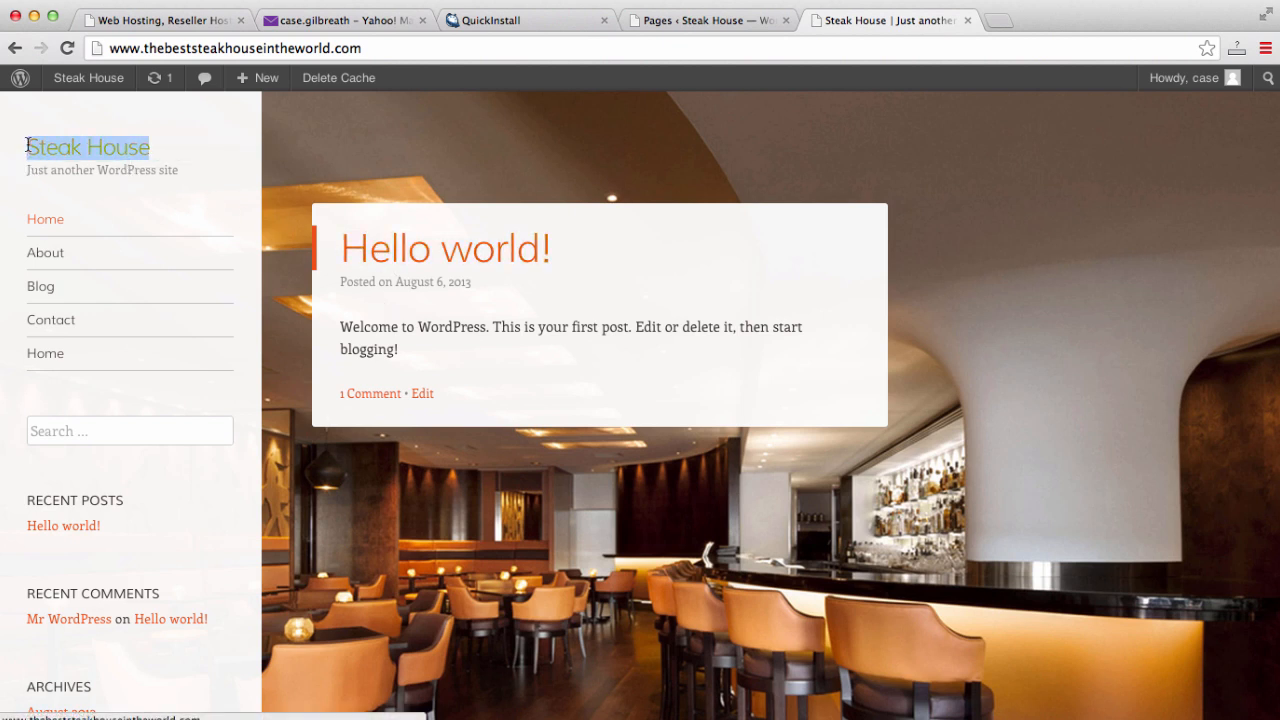
left_click(185, 176)
left_click_drag(187, 176, 20, 175)
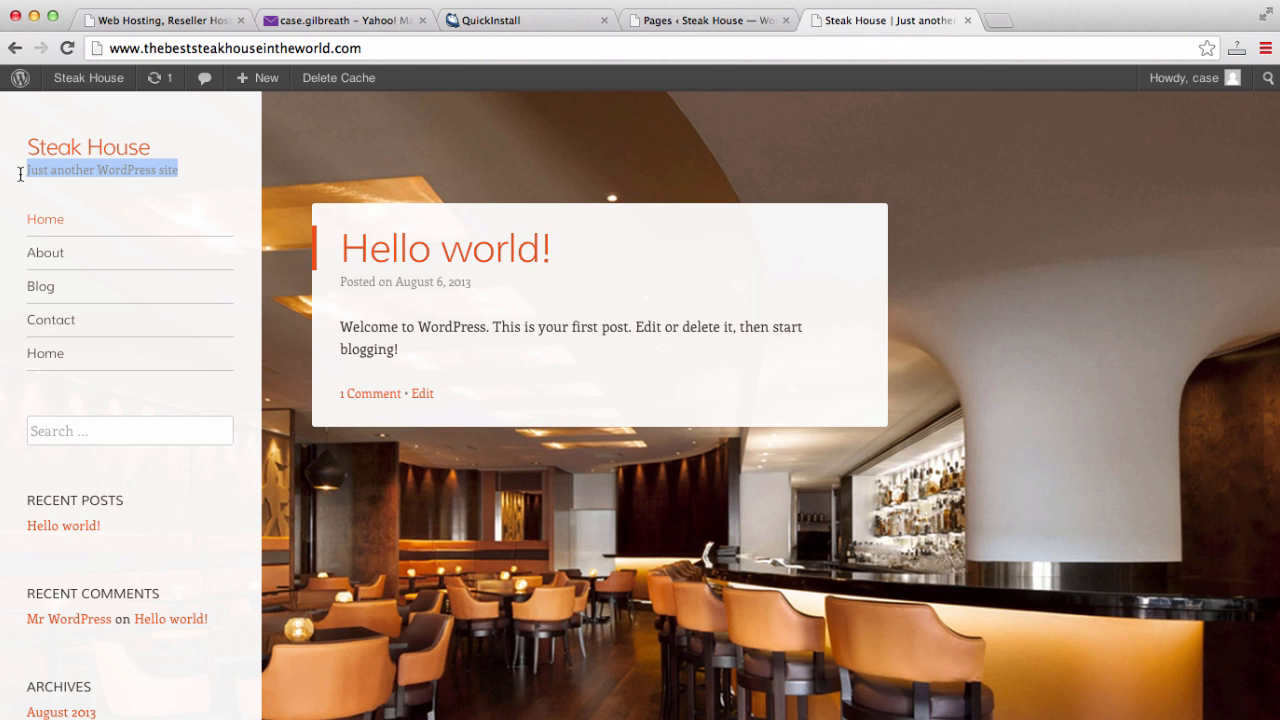
left_click(674, 21)
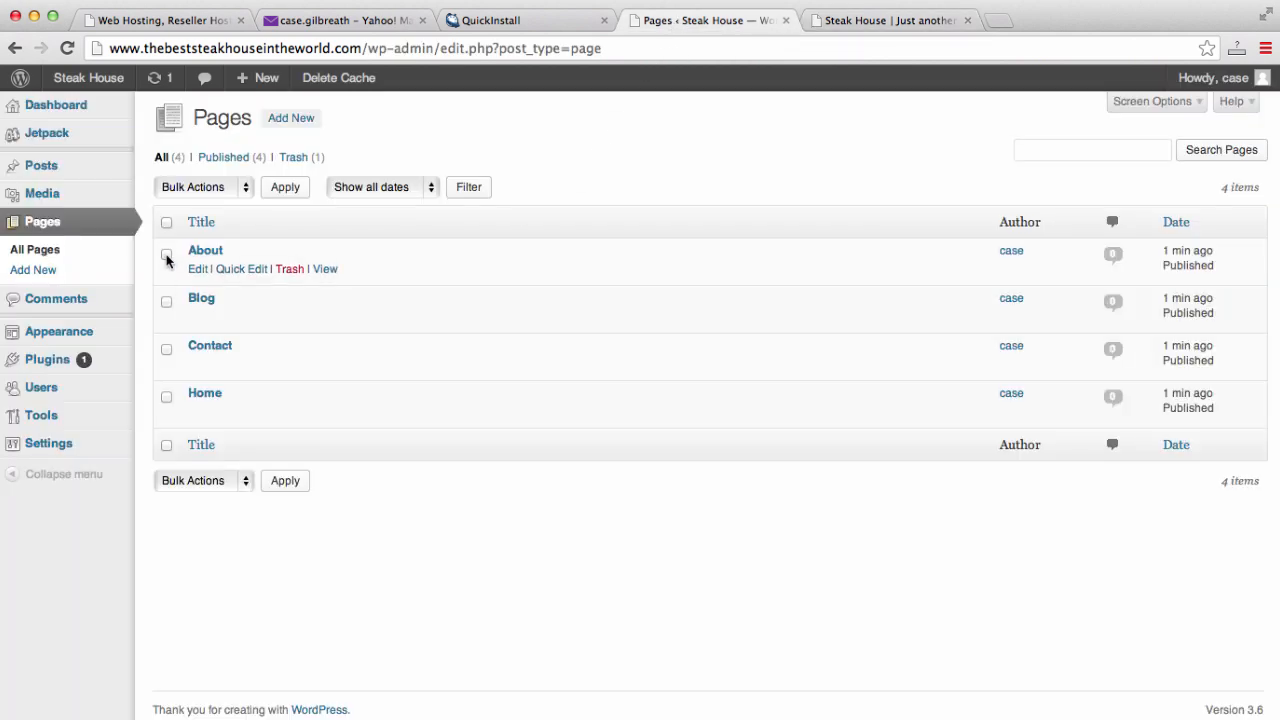
- Change the site tagline in General Settings to 'The best steak house' and save
left_click(58, 447)
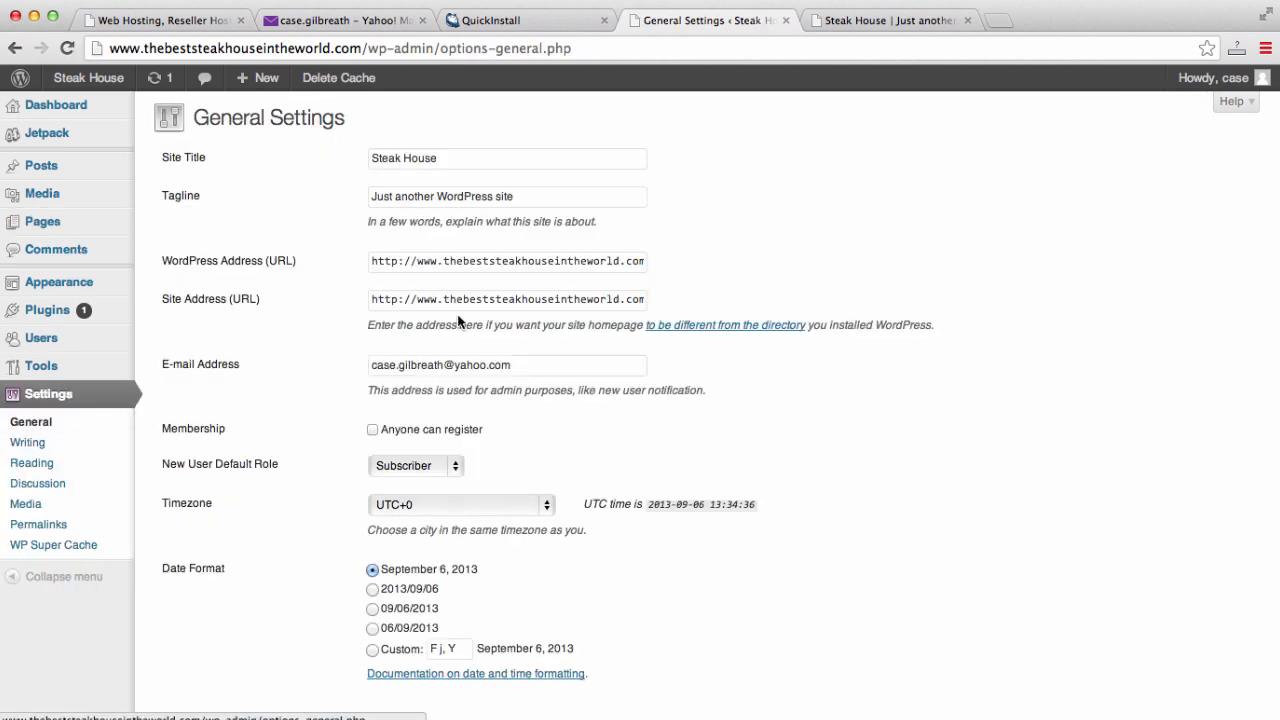
triple_click(533, 192)
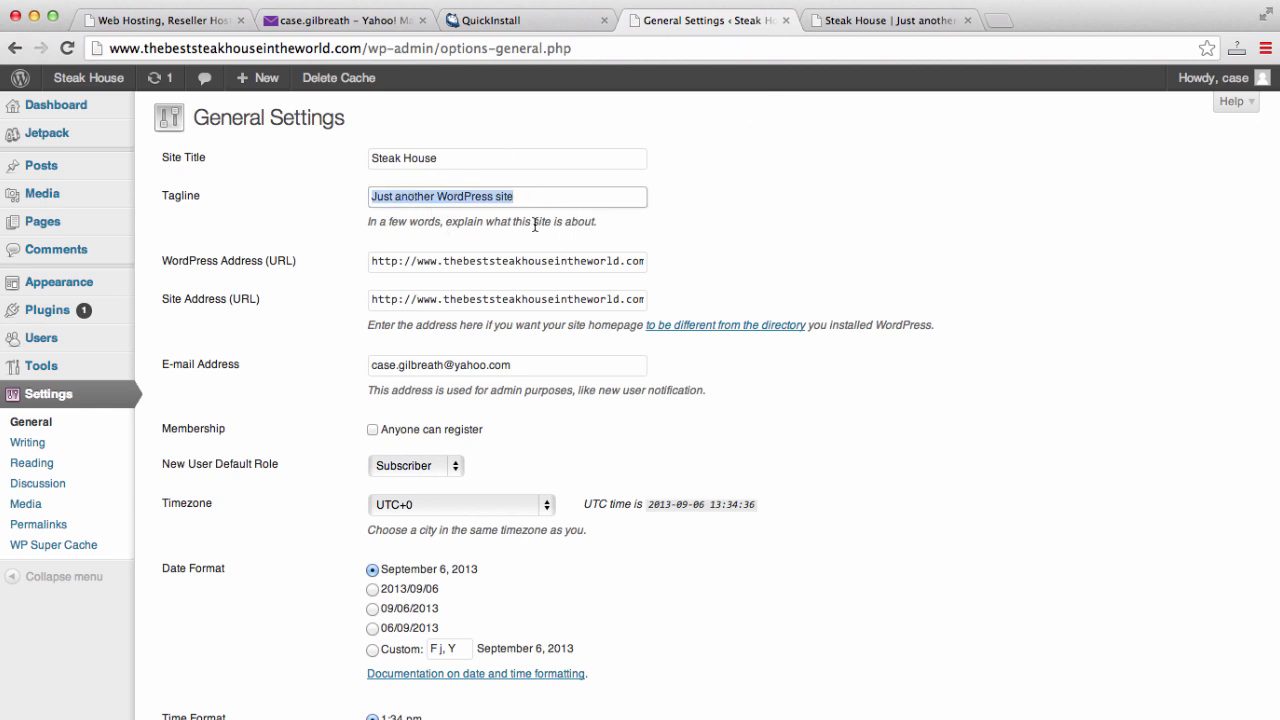
left_click(935, 16)
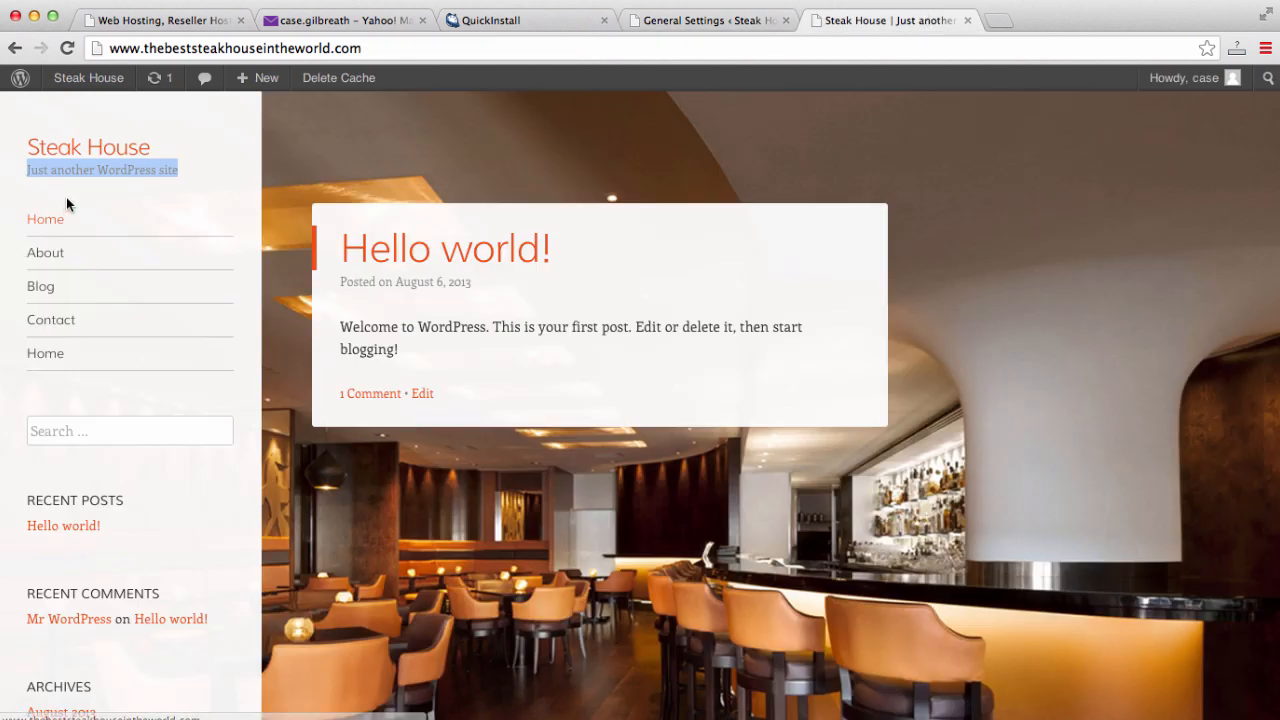
left_click(659, 20)
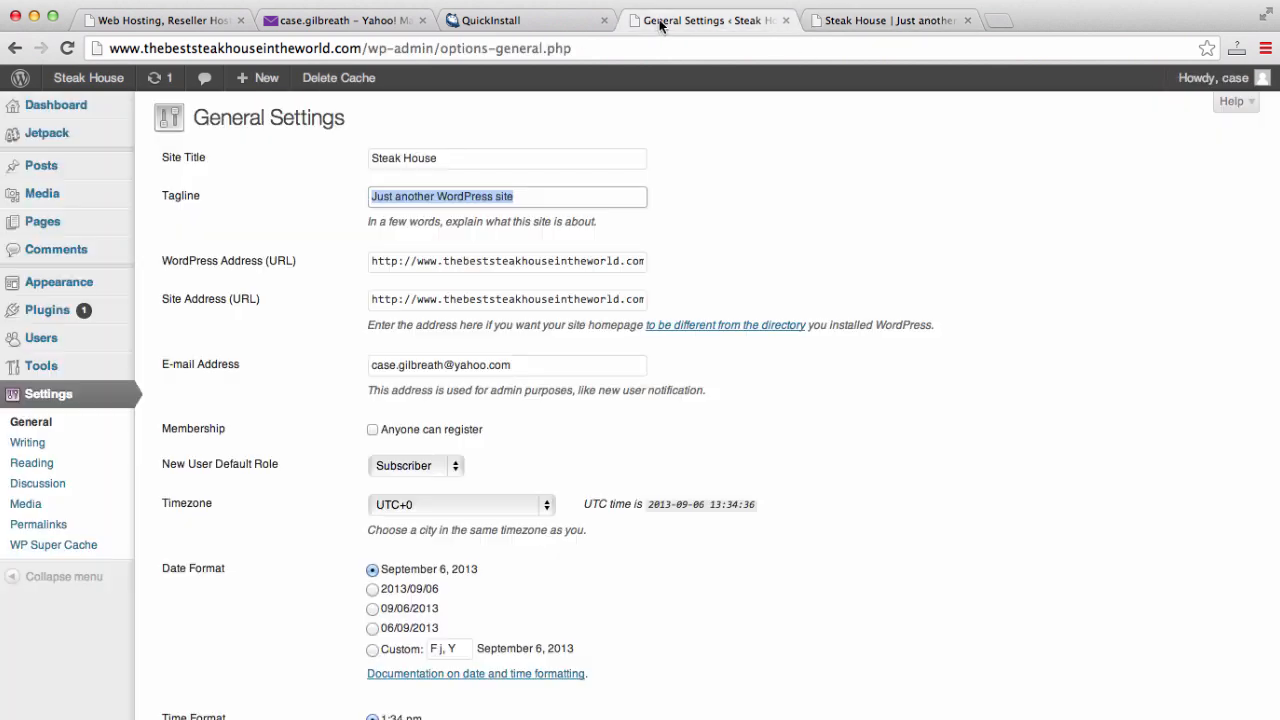
type("The")
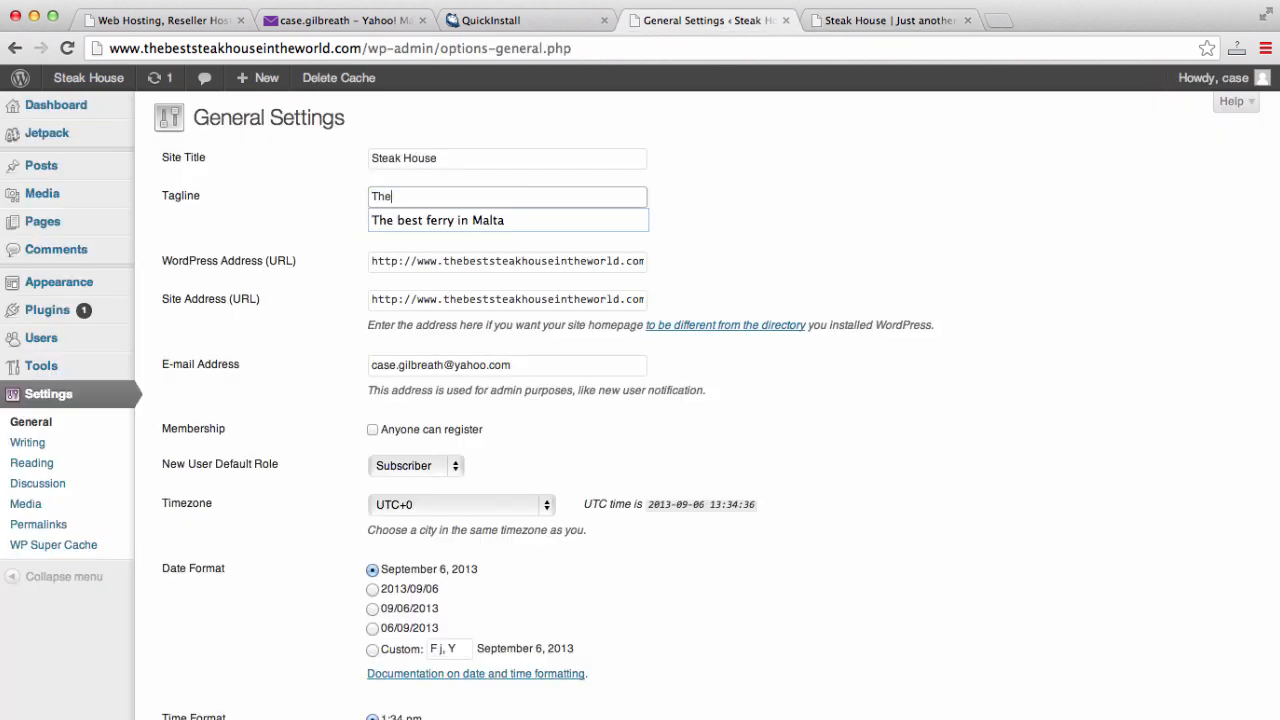
type(" bes t")
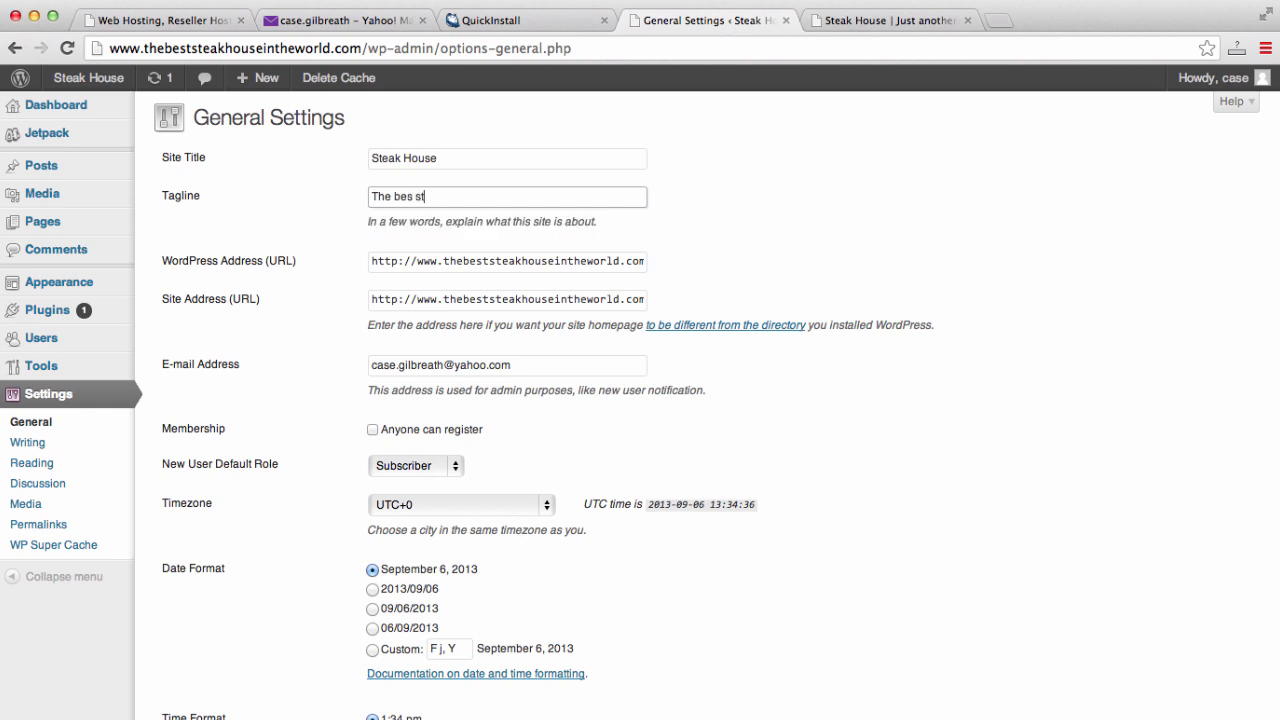
key("BackSpace")
key("BackSpace")
key("BackSpace")
type("t steak hou")
scroll(1035, 285, "down", 5)
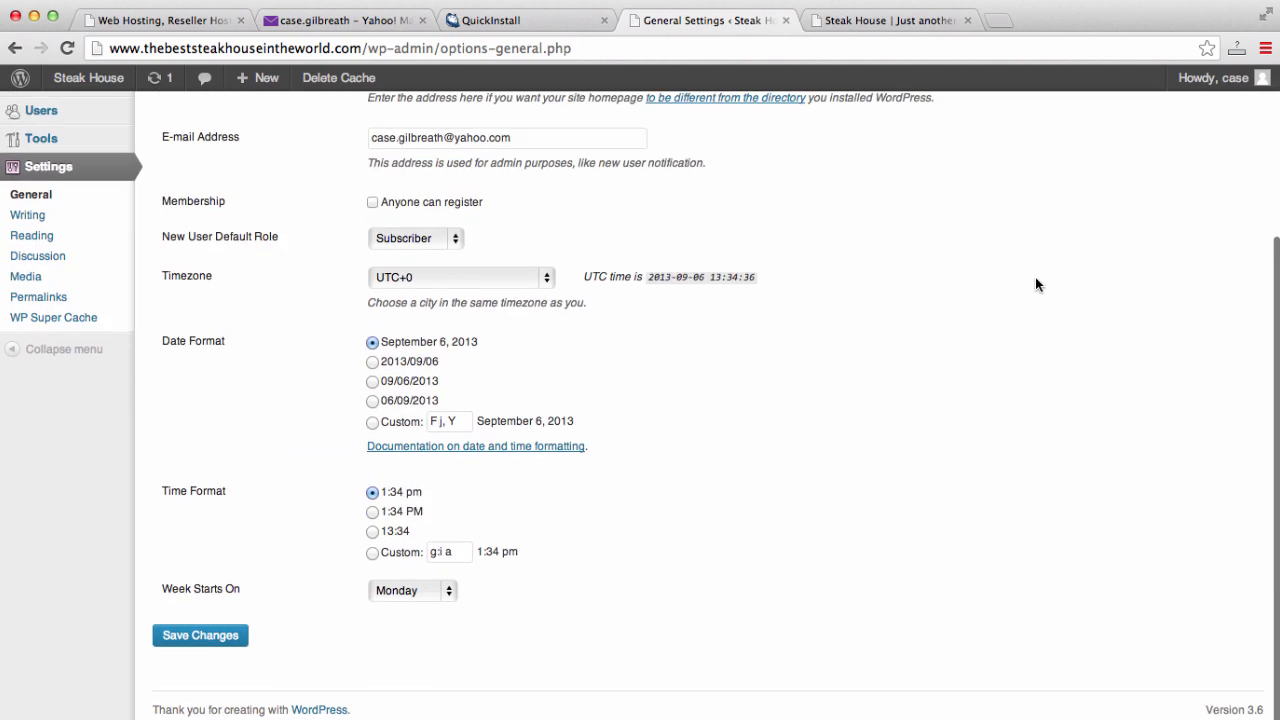
left_click(199, 641)
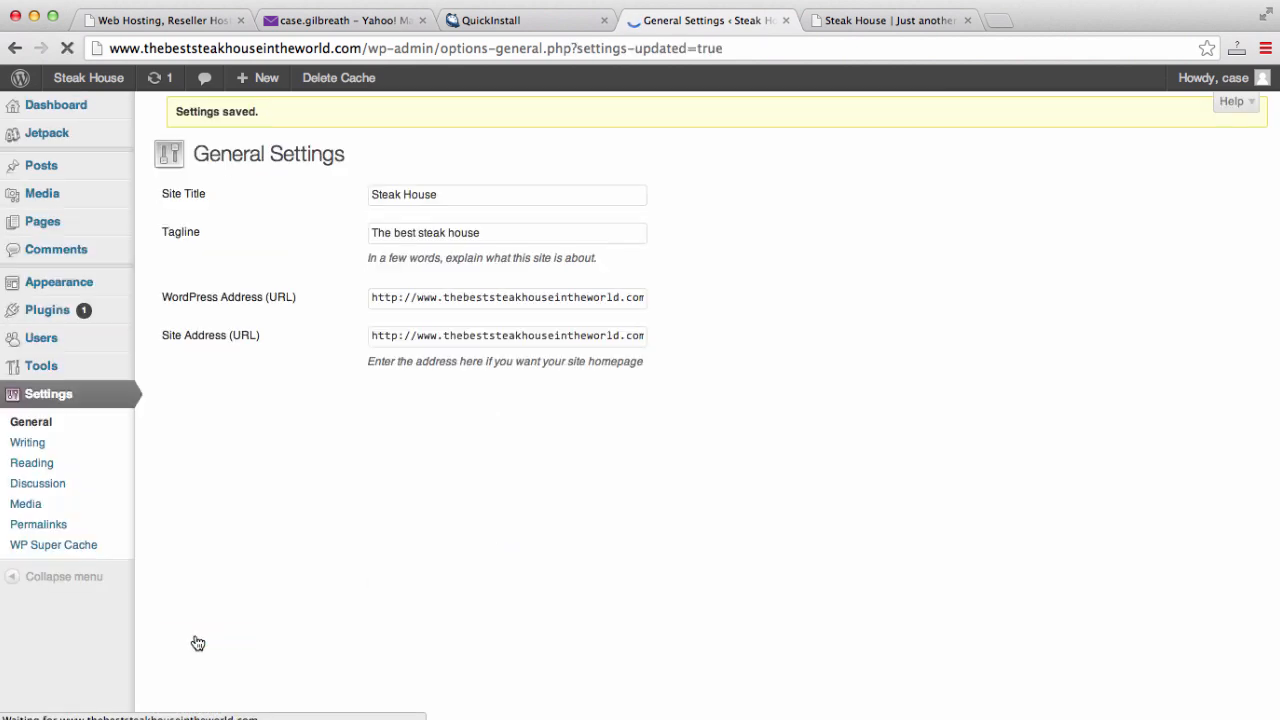
- Reload the live site to confirm the new tagline under the Steak House title
left_click(897, 20)
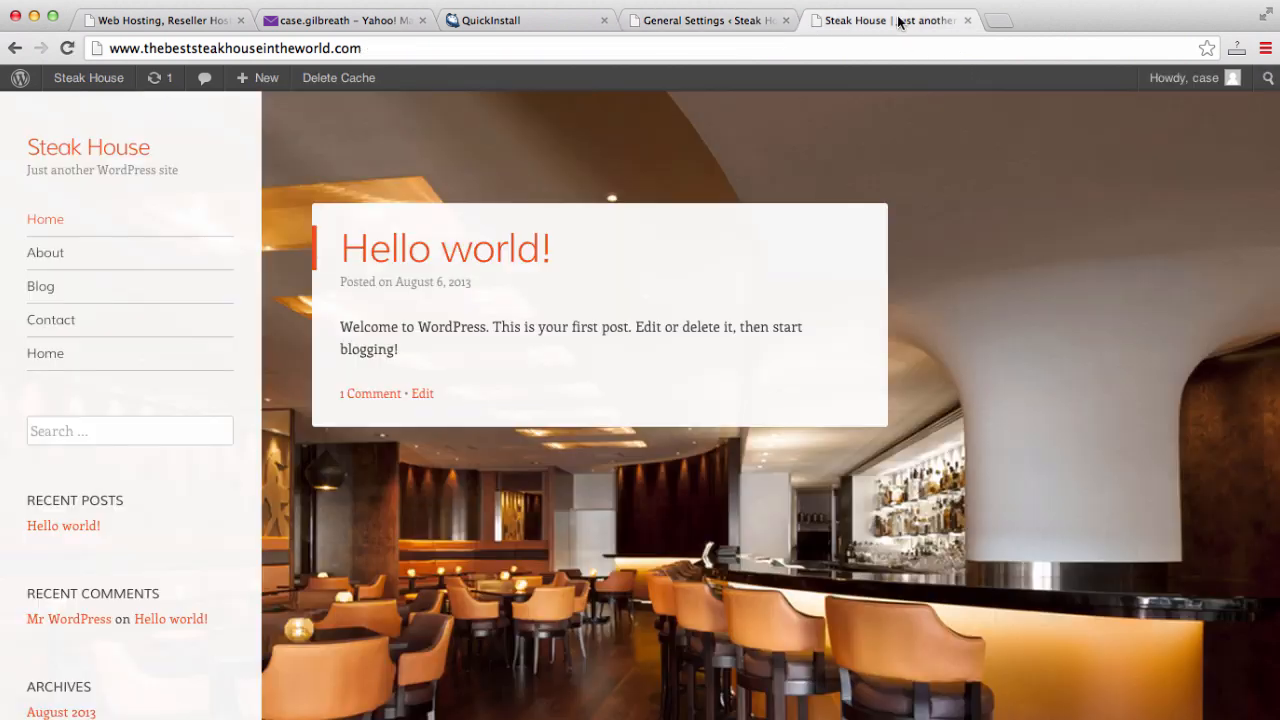
left_click(891, 47)
key("Return")
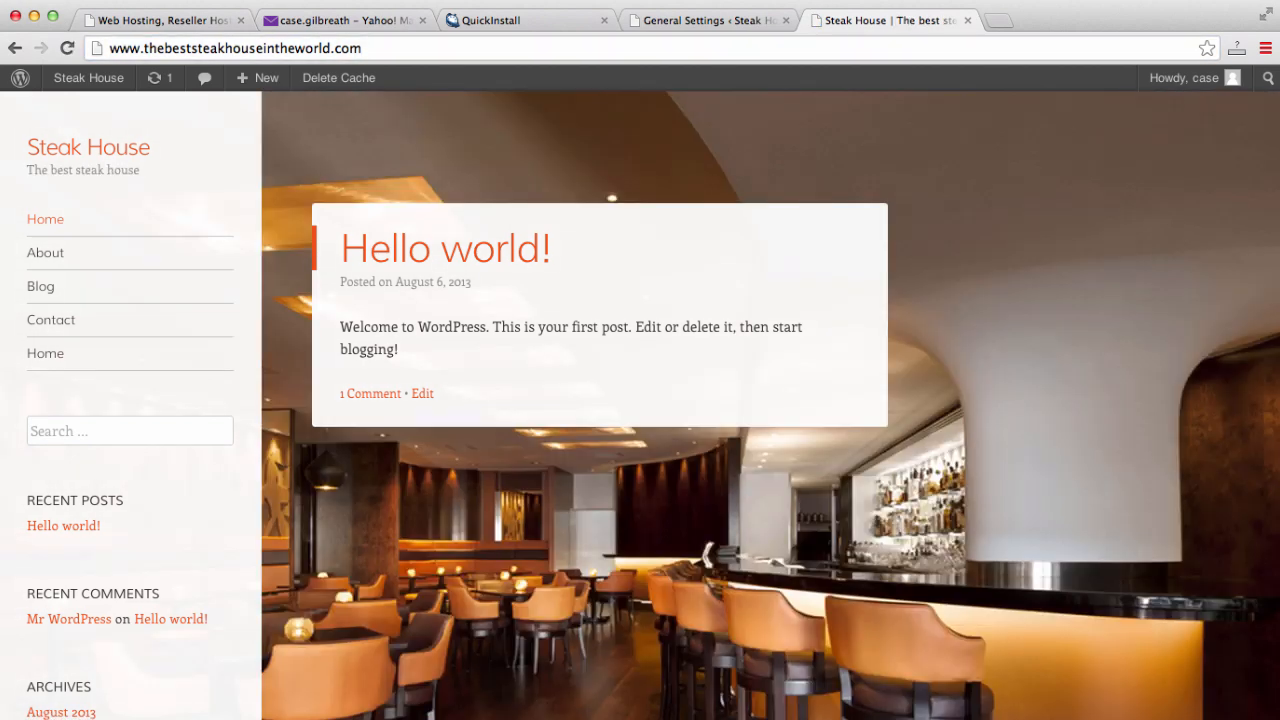
left_click_drag(157, 171, 25, 171)
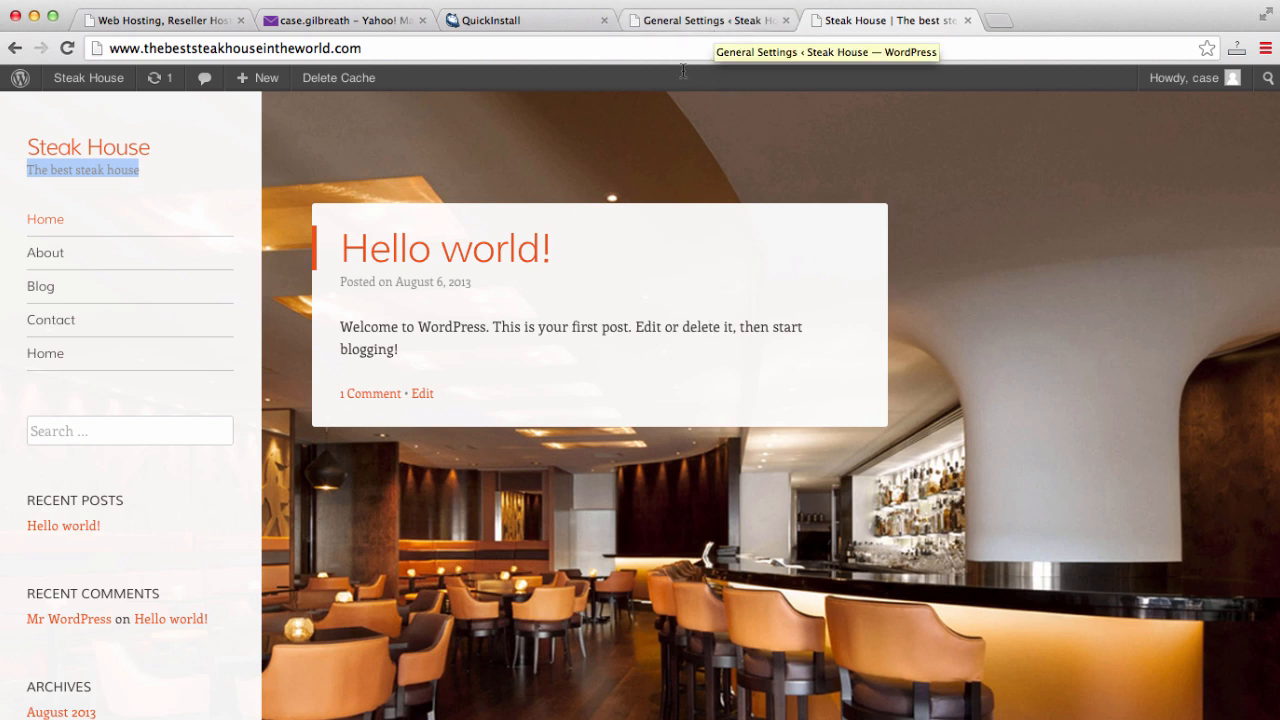
left_click(707, 22)
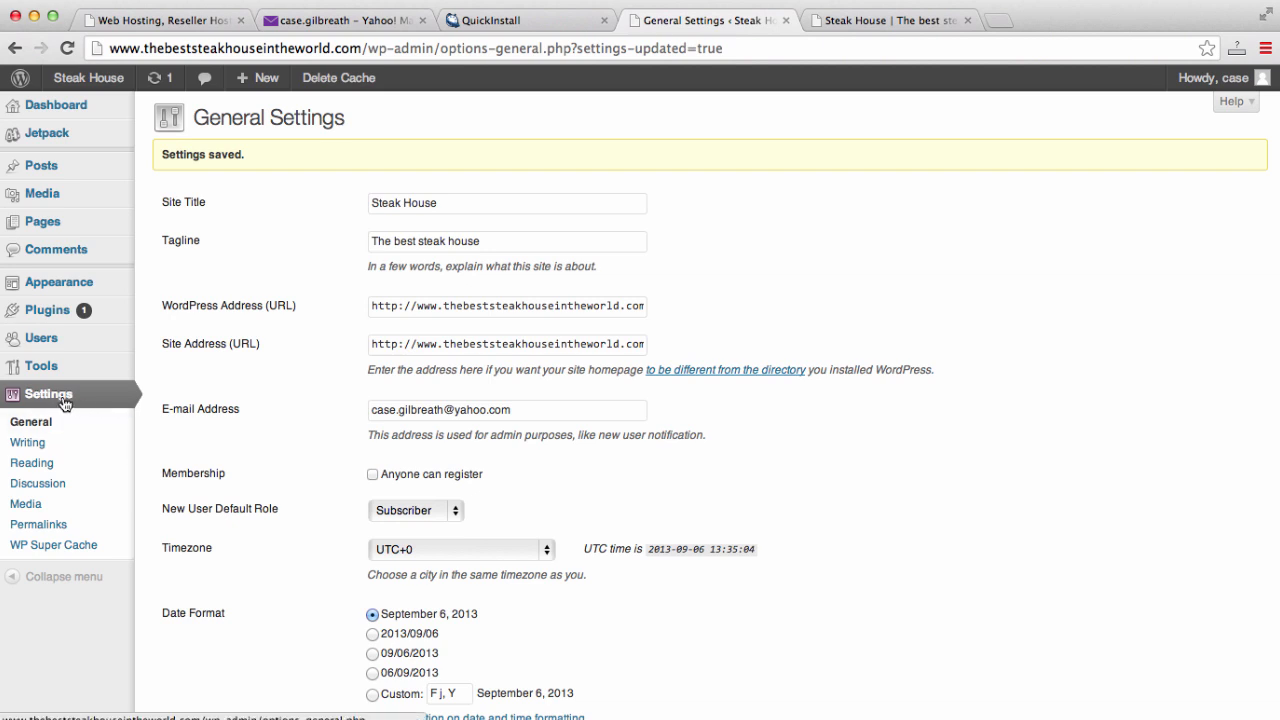
- Set Reading to a static front page: Home as front page, Blog as posts page, and save
left_click(32, 464)
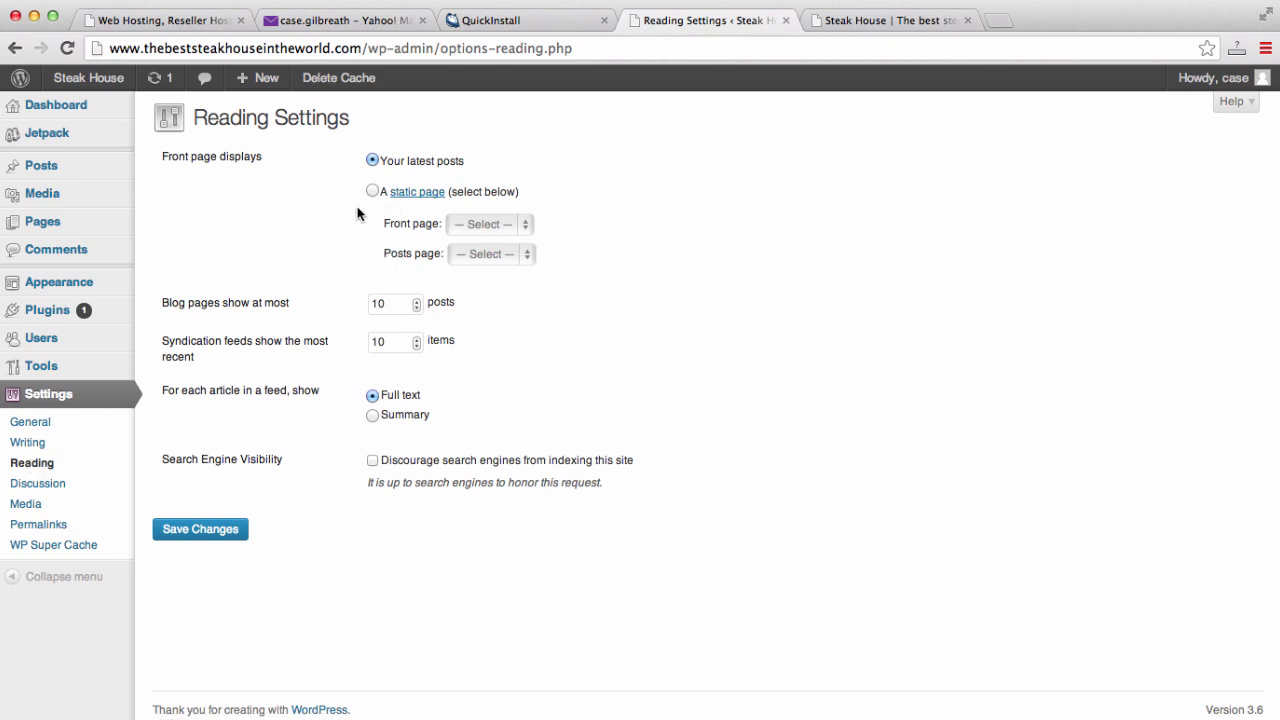
left_click(866, 24)
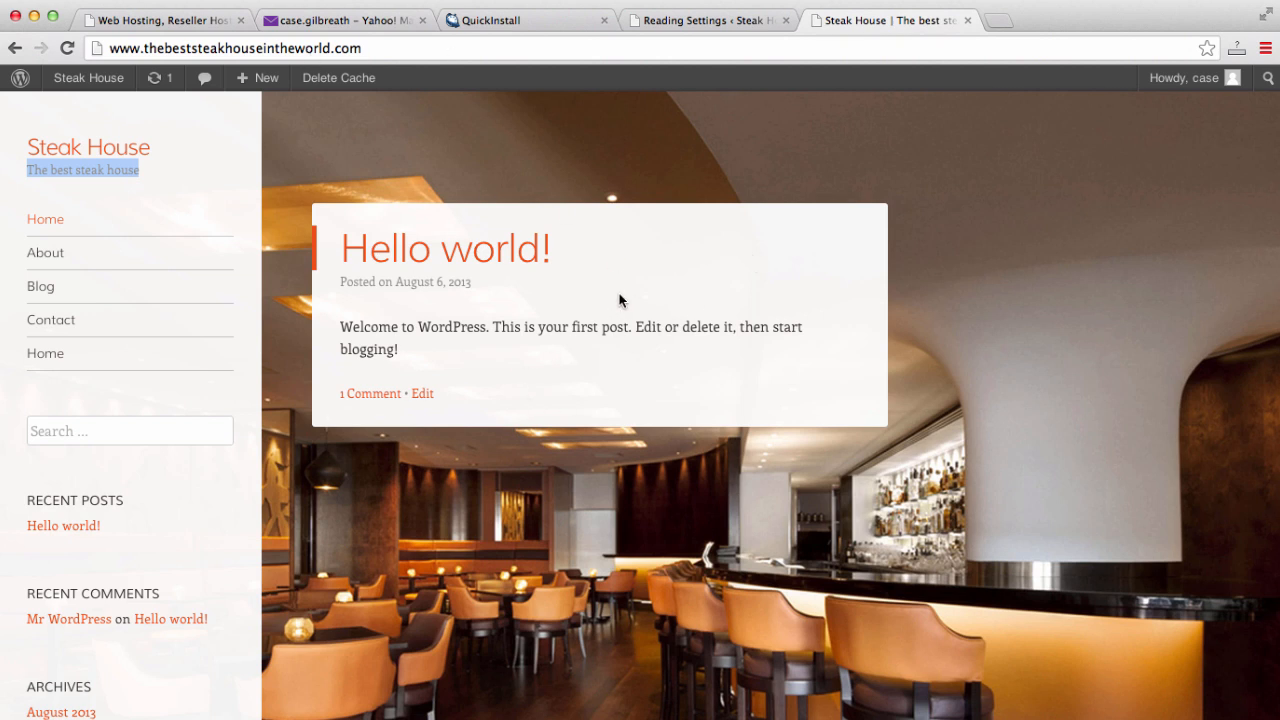
left_click(720, 24)
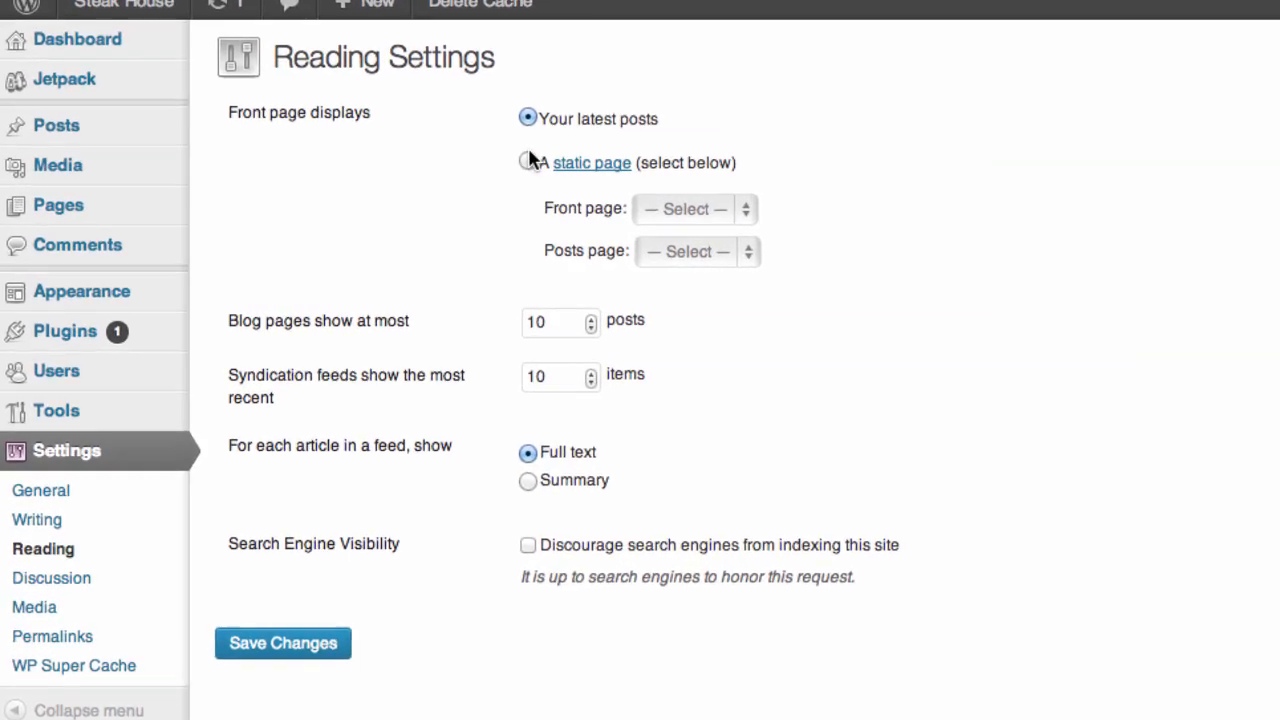
left_click(528, 162)
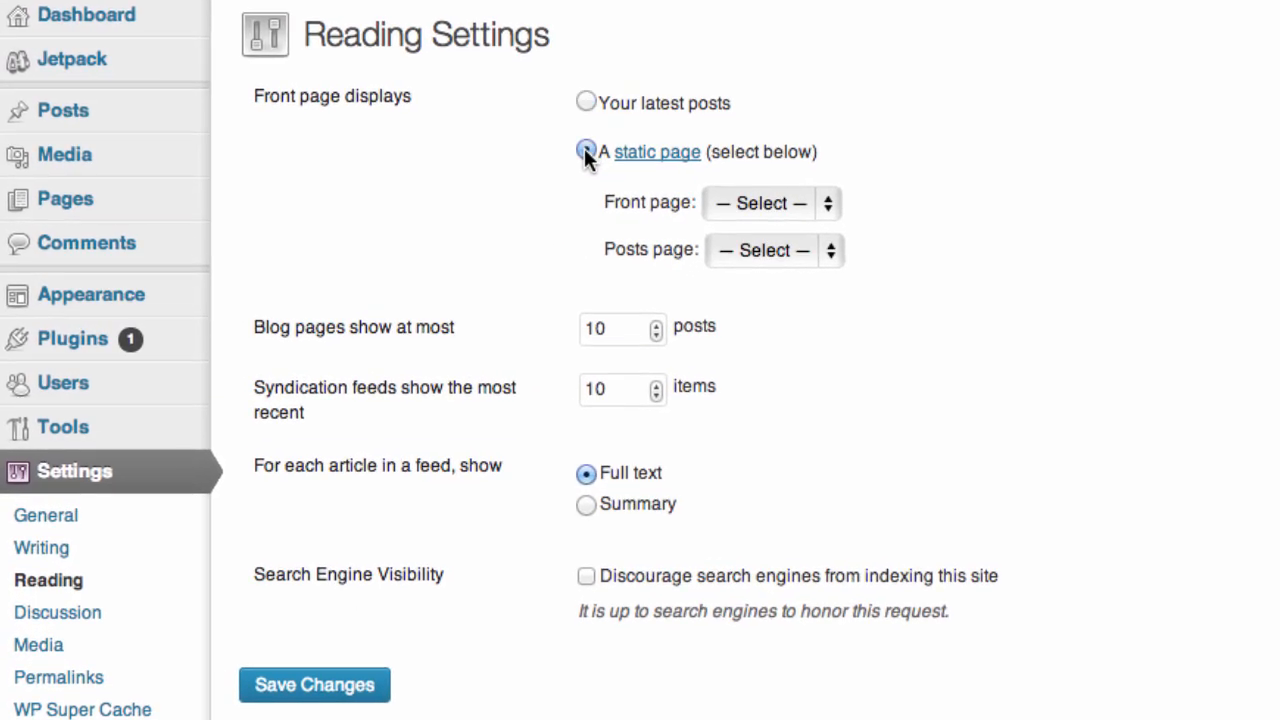
left_click(828, 200)
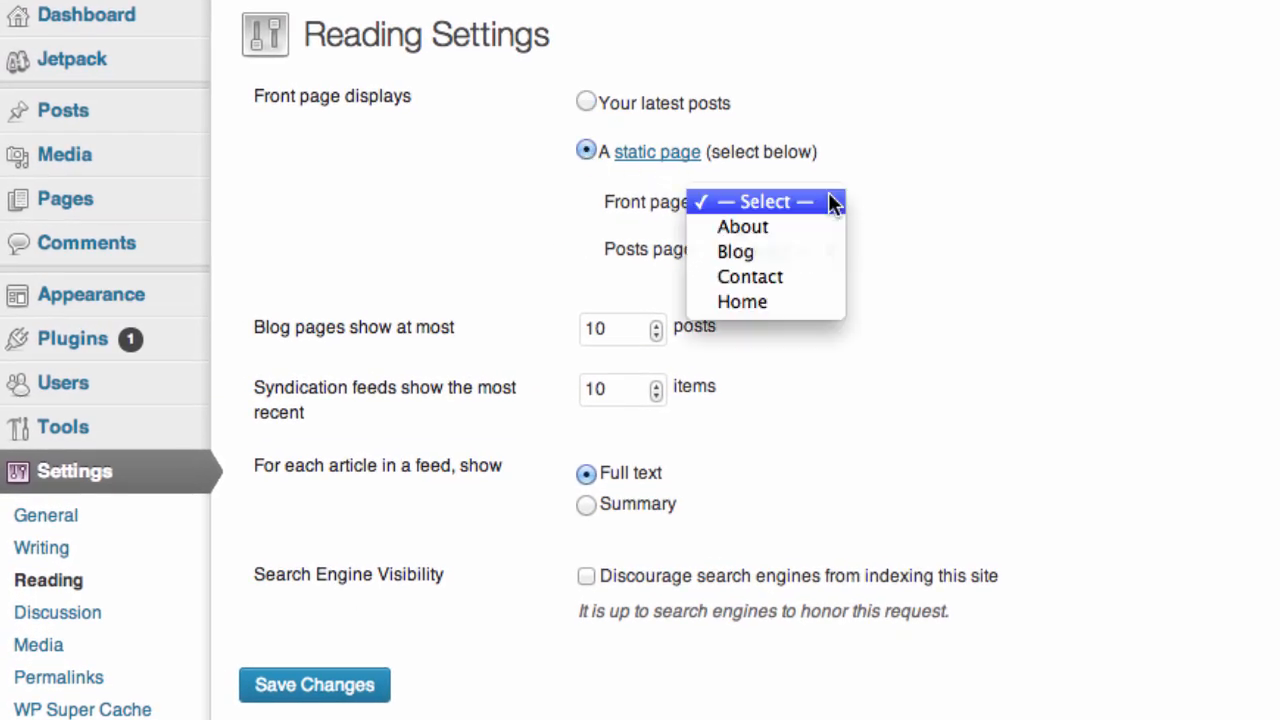
left_click(802, 302)
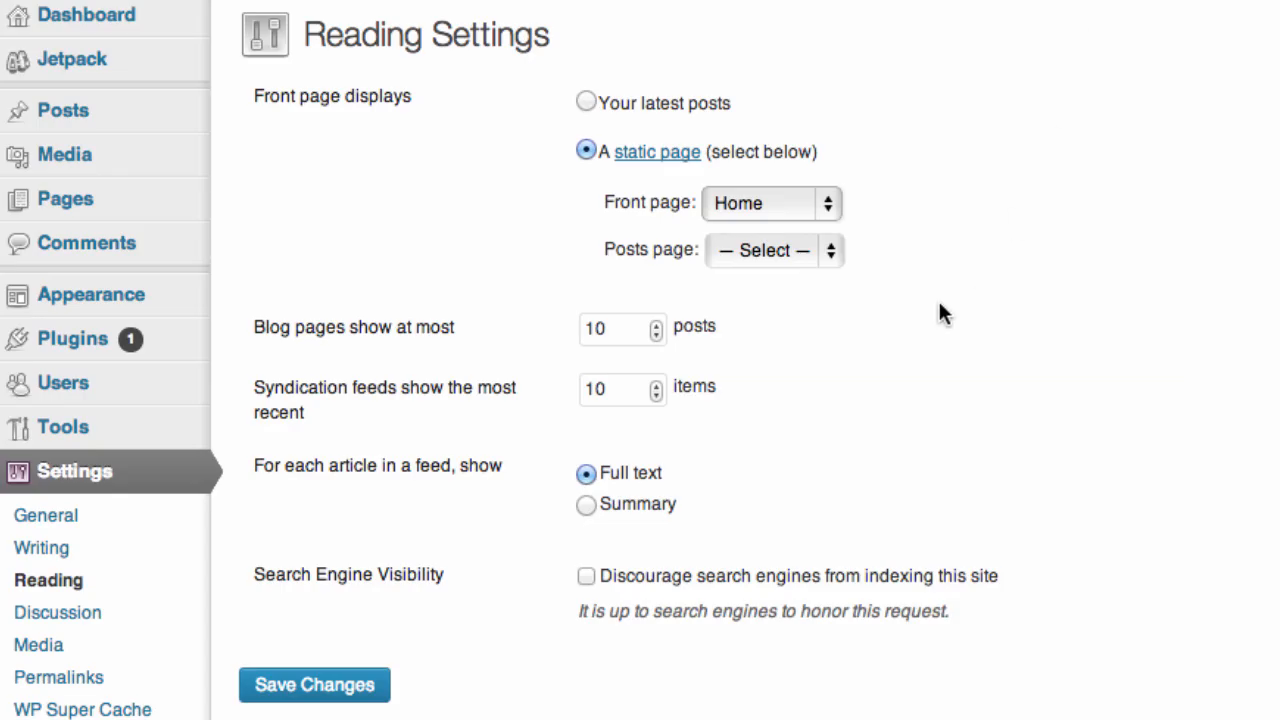
left_click(798, 258)
left_click(785, 295)
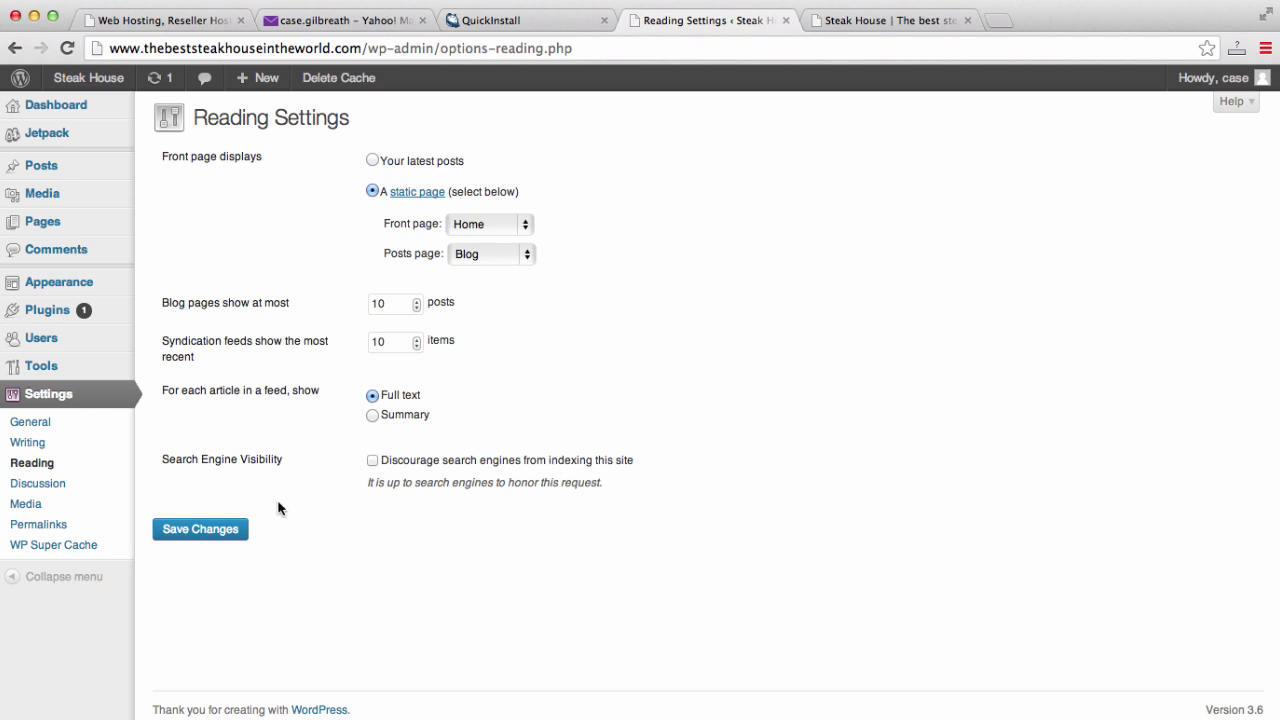
left_click(211, 537)
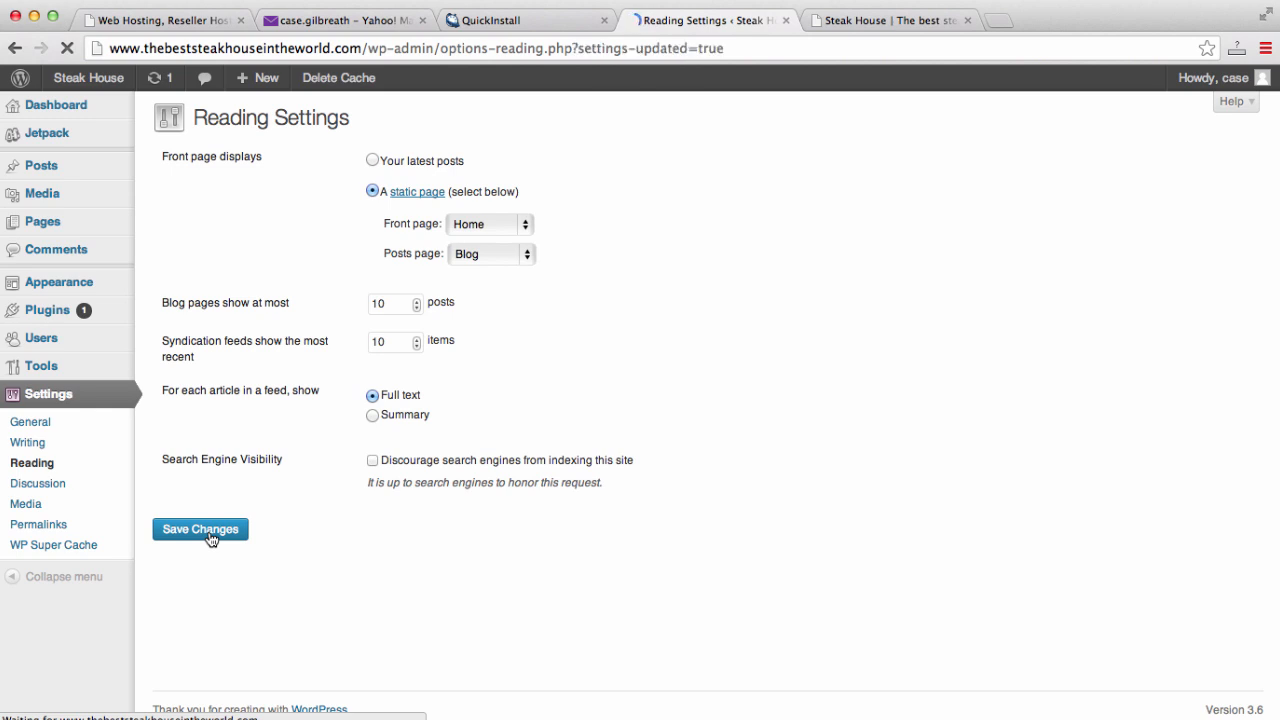
left_click(860, 20)
left_click(850, 44)
- Reload the live site and check it opens on Home, with posts under Blog
key("Return")
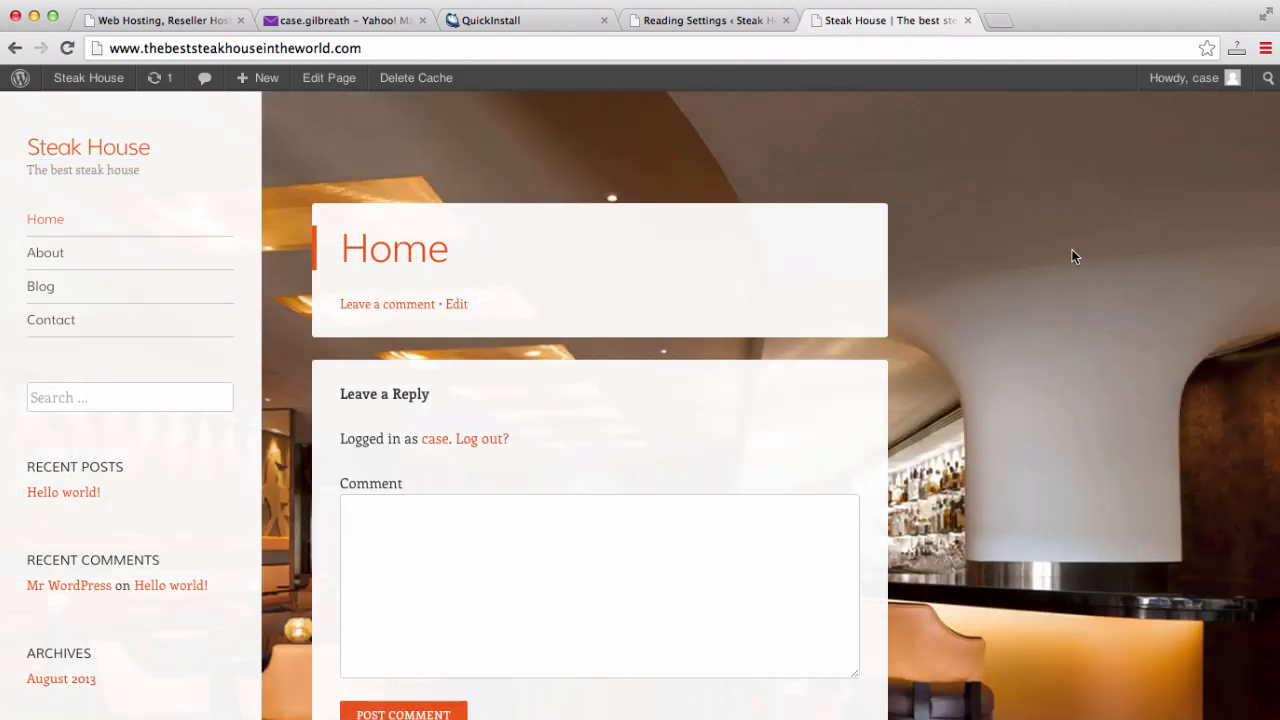
scroll(1072, 249, "down", 5)
scroll(1072, 249, "up", 5)
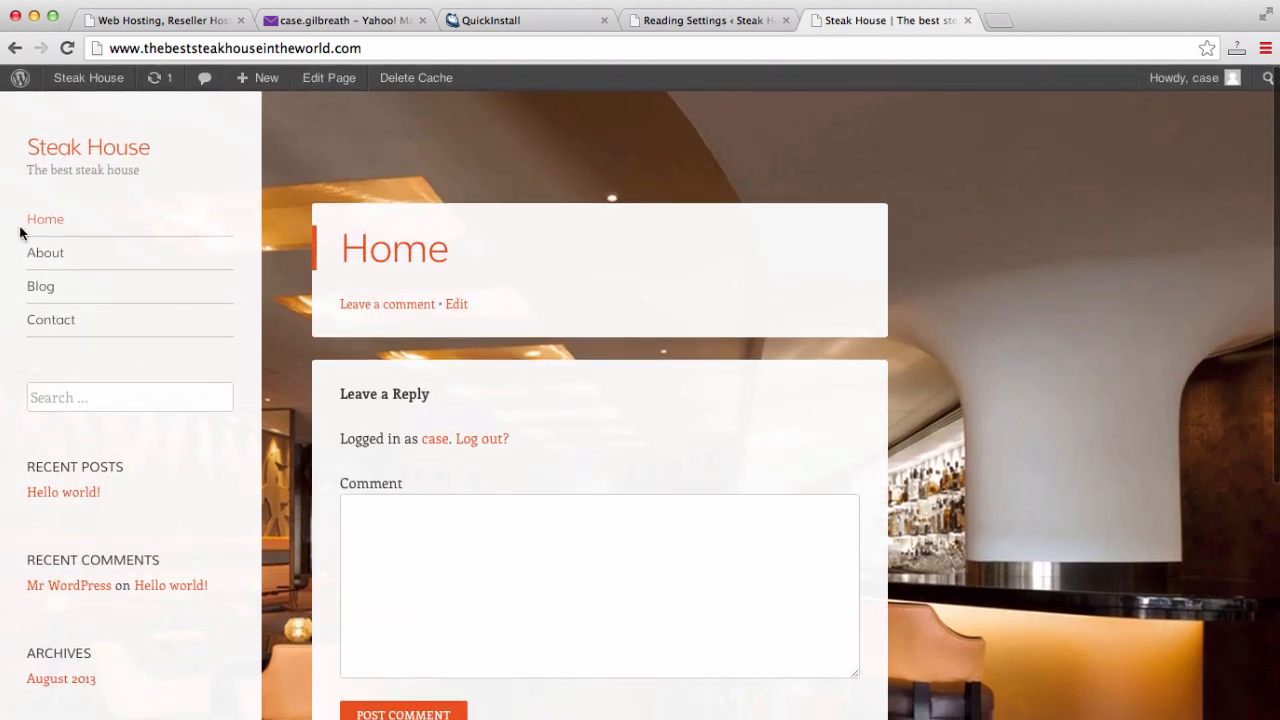
left_click(57, 289)
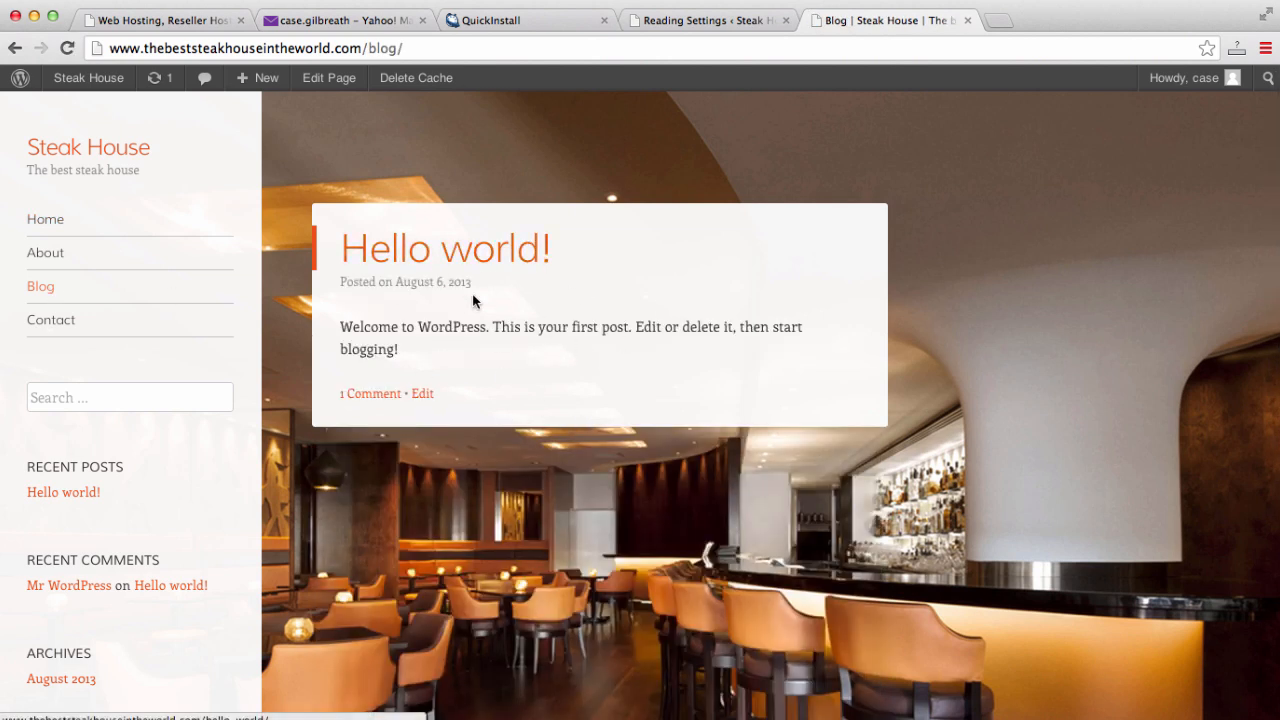
left_click(57, 231)
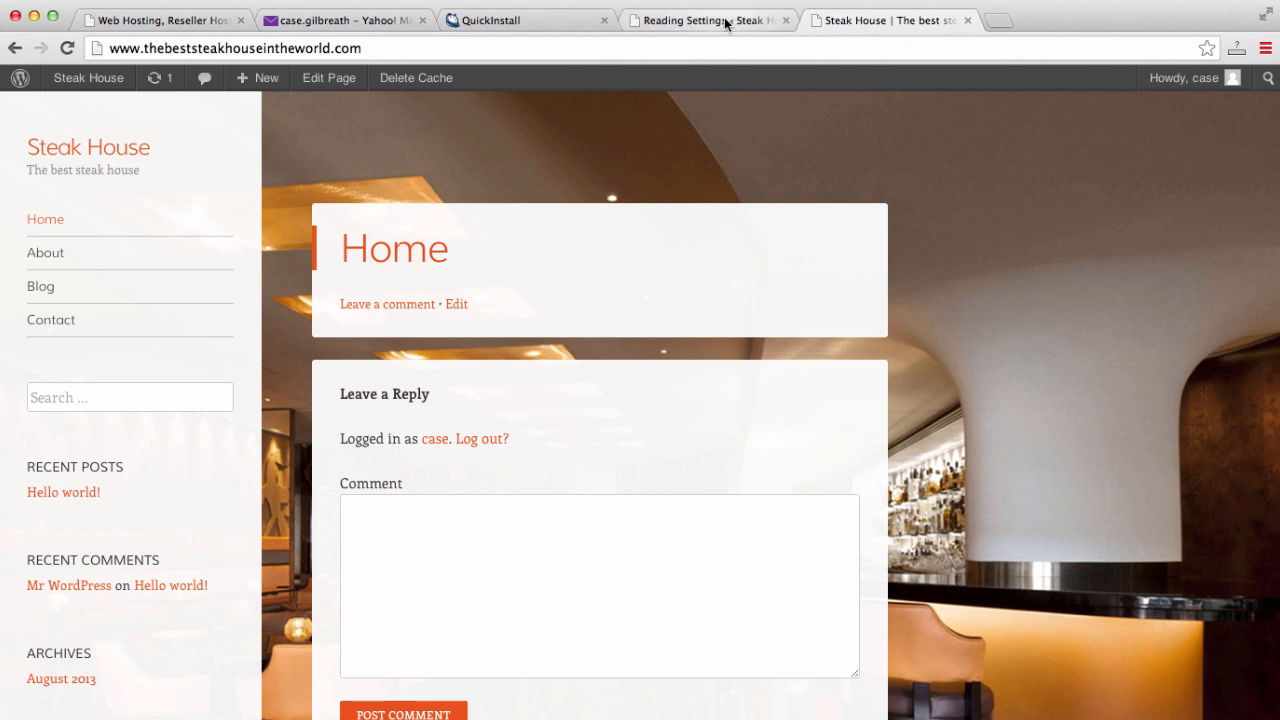
scroll(587, 398, "down", 3)
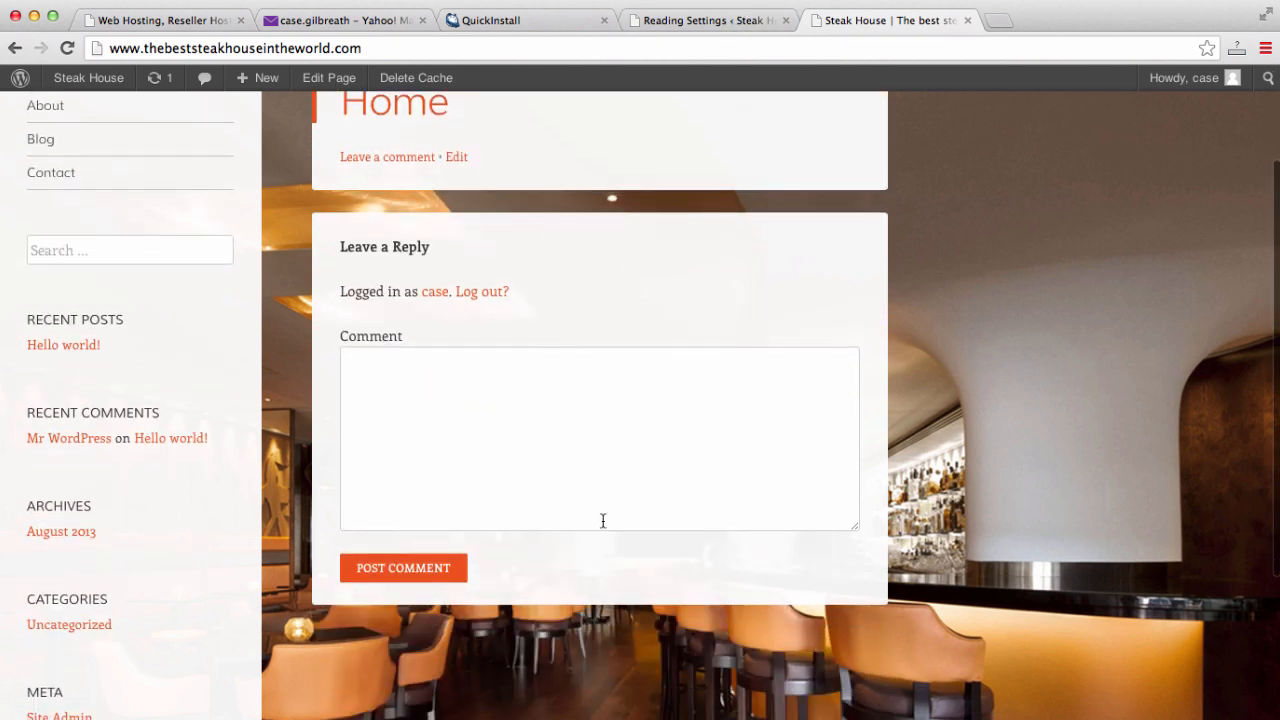
scroll(603, 520, "up", 3)
left_click(734, 20)
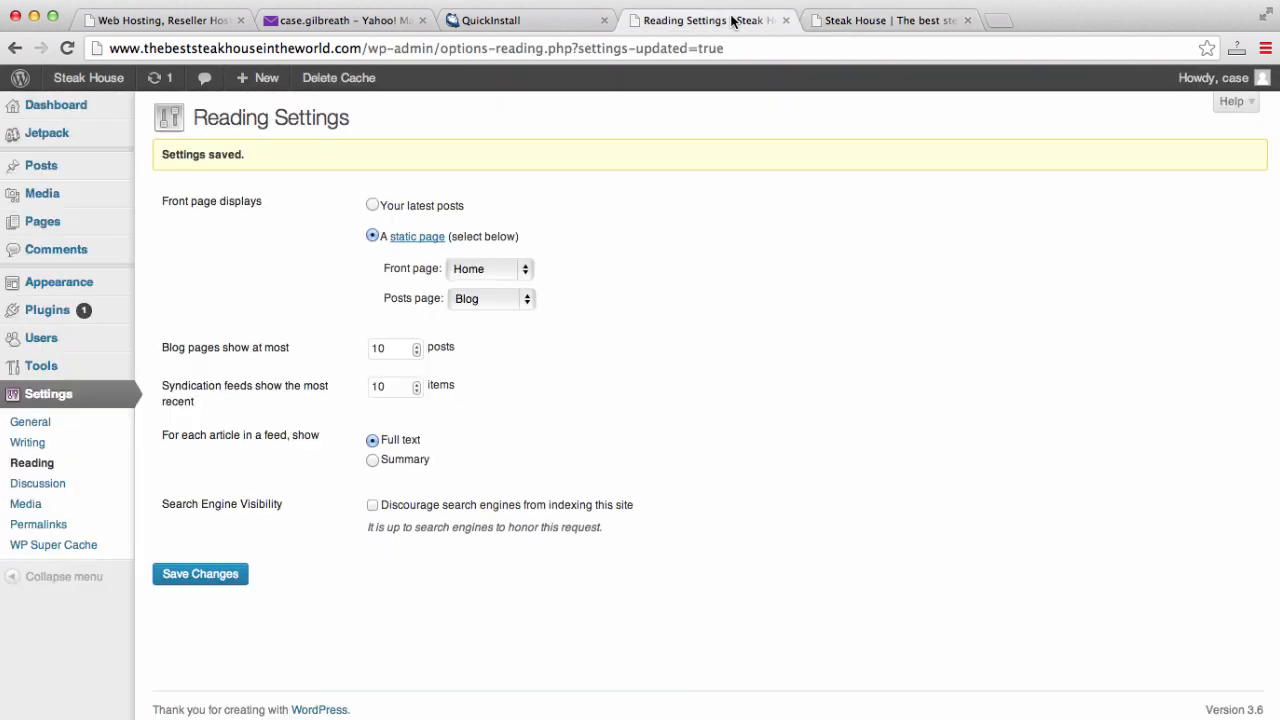
left_click(66, 226)
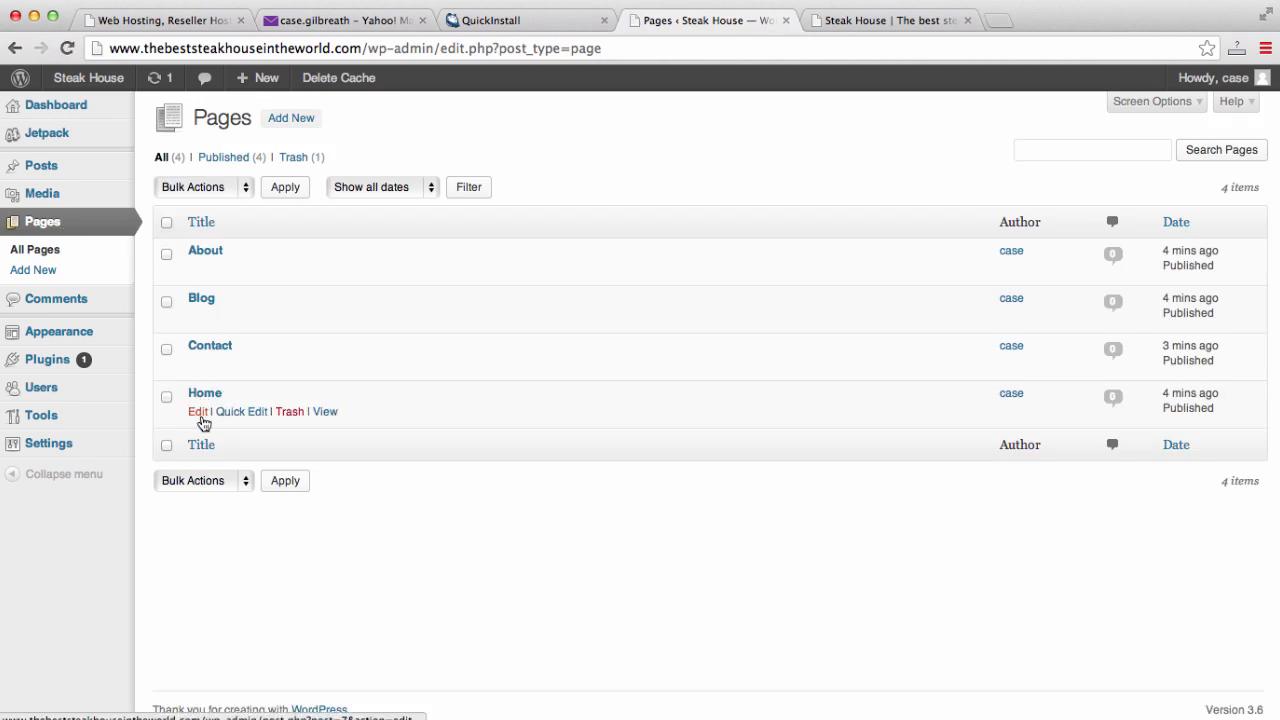
- Delete the 'Home' title from the Home page in the editor
left_click(199, 413)
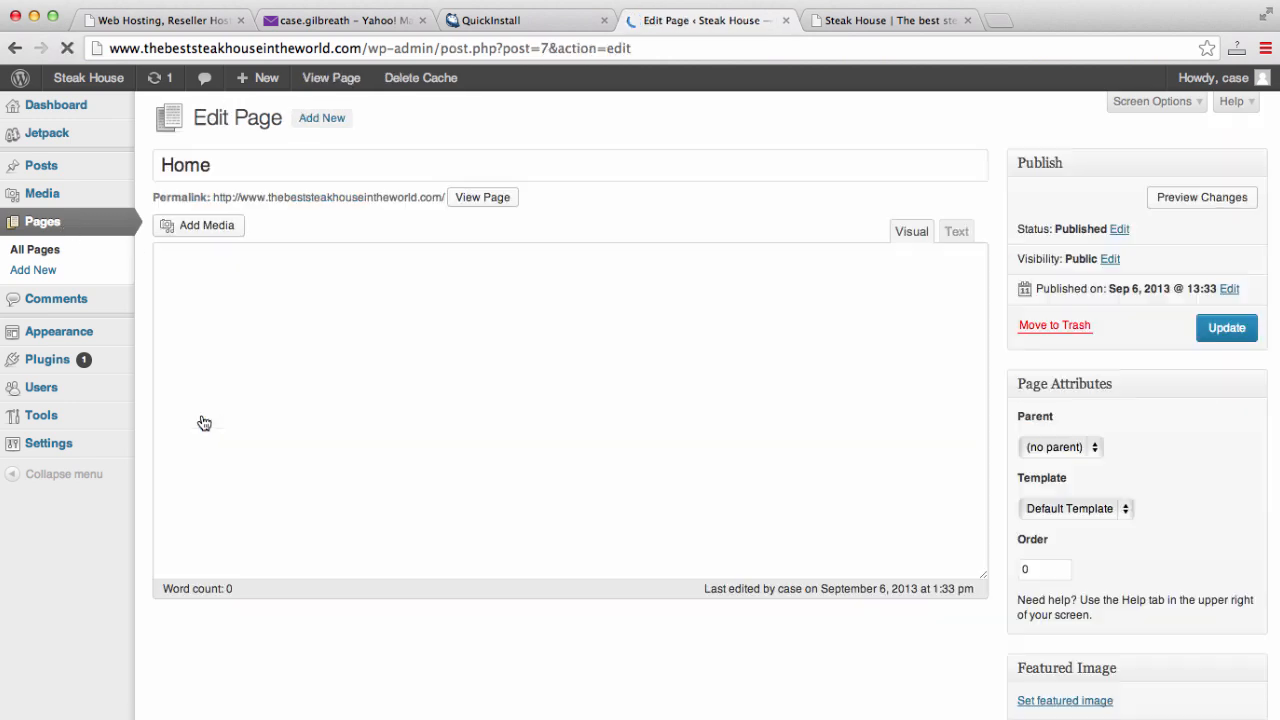
left_click(893, 21)
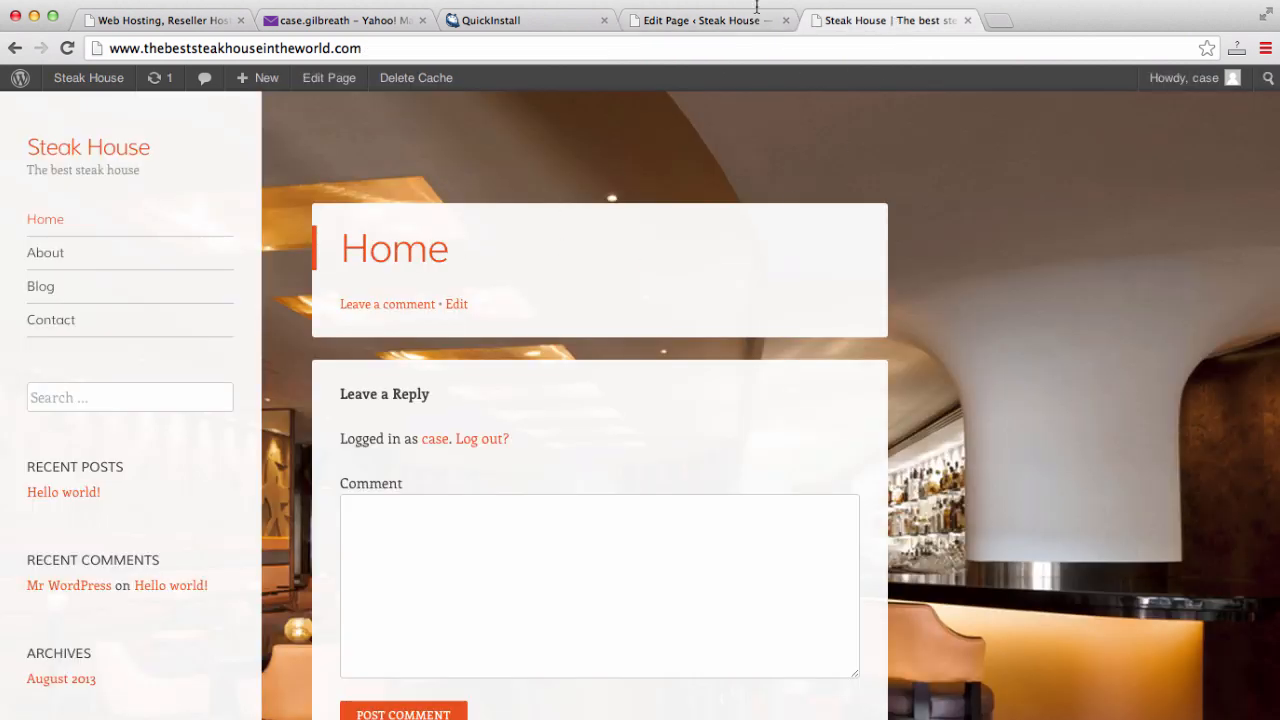
left_click(702, 24)
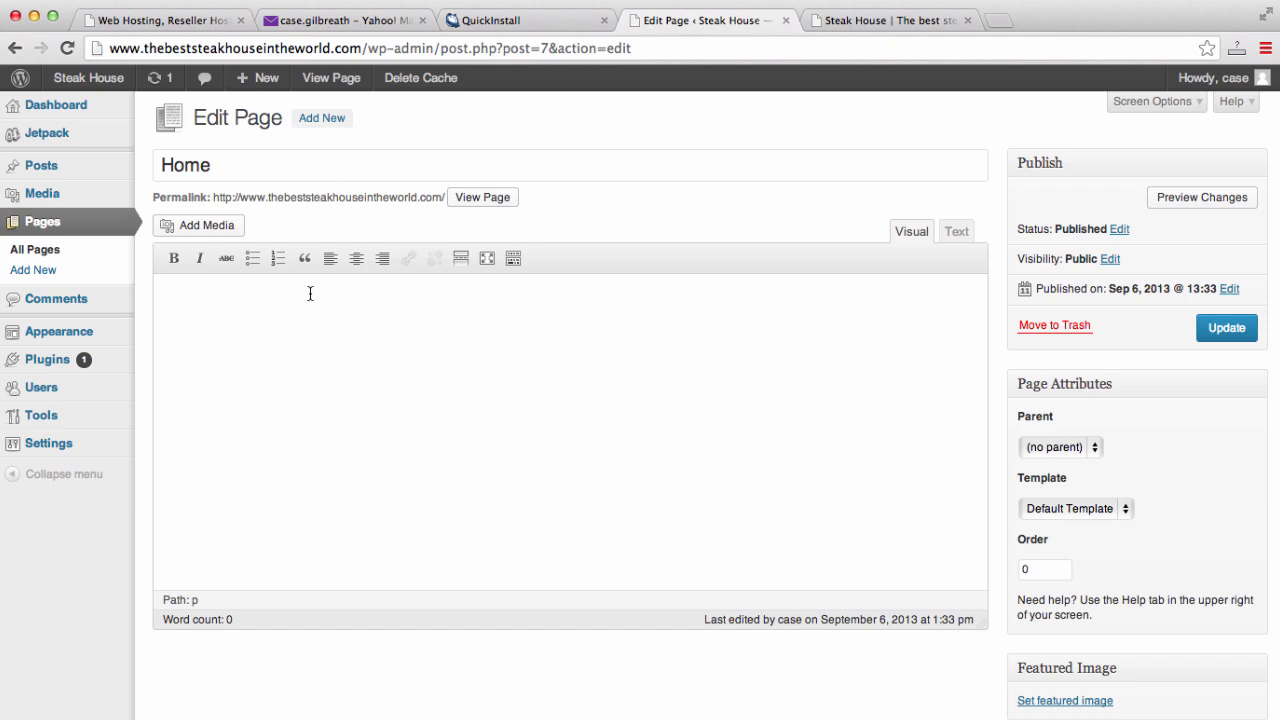
double_click(292, 172)
key("BackSpace")
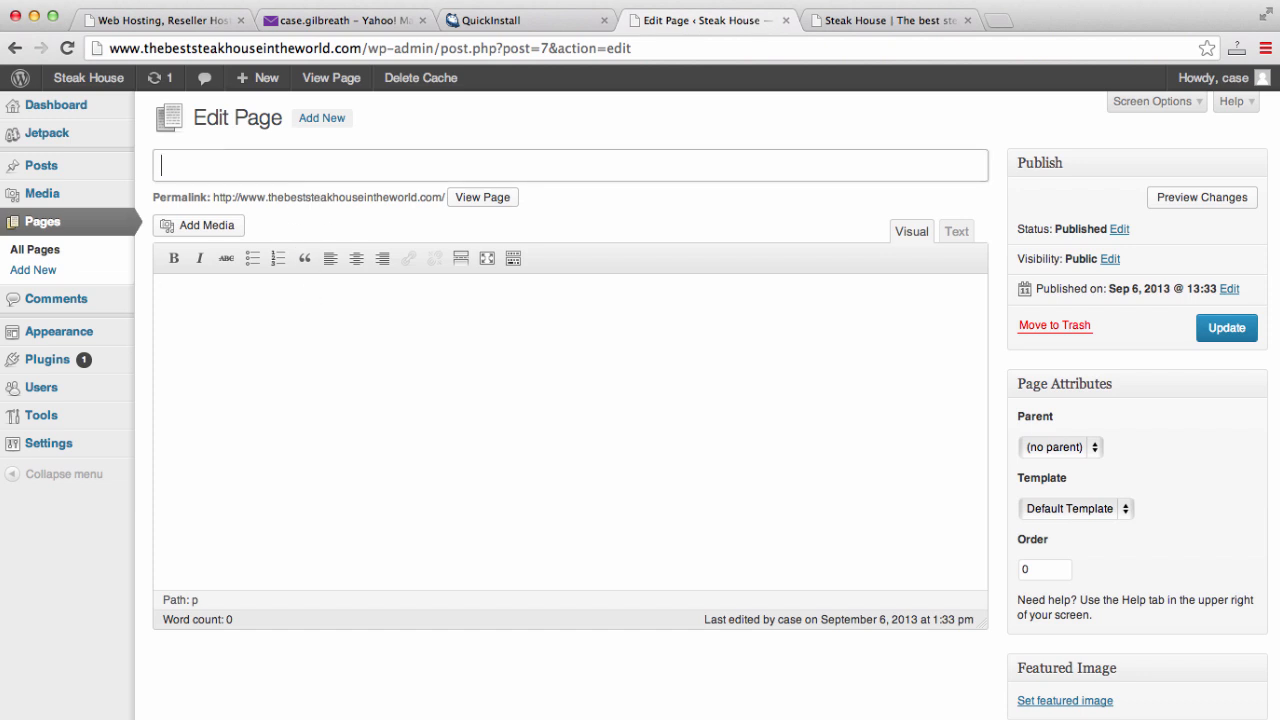
left_click(916, 18)
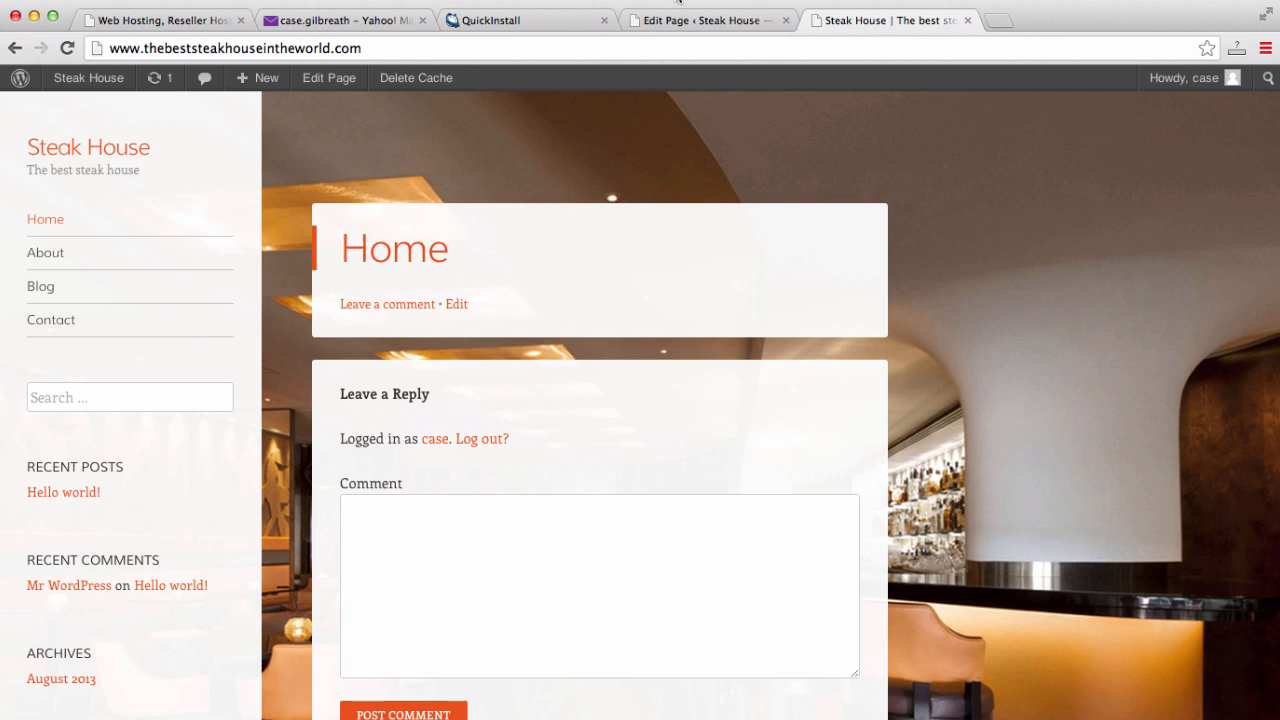
left_click(684, 20)
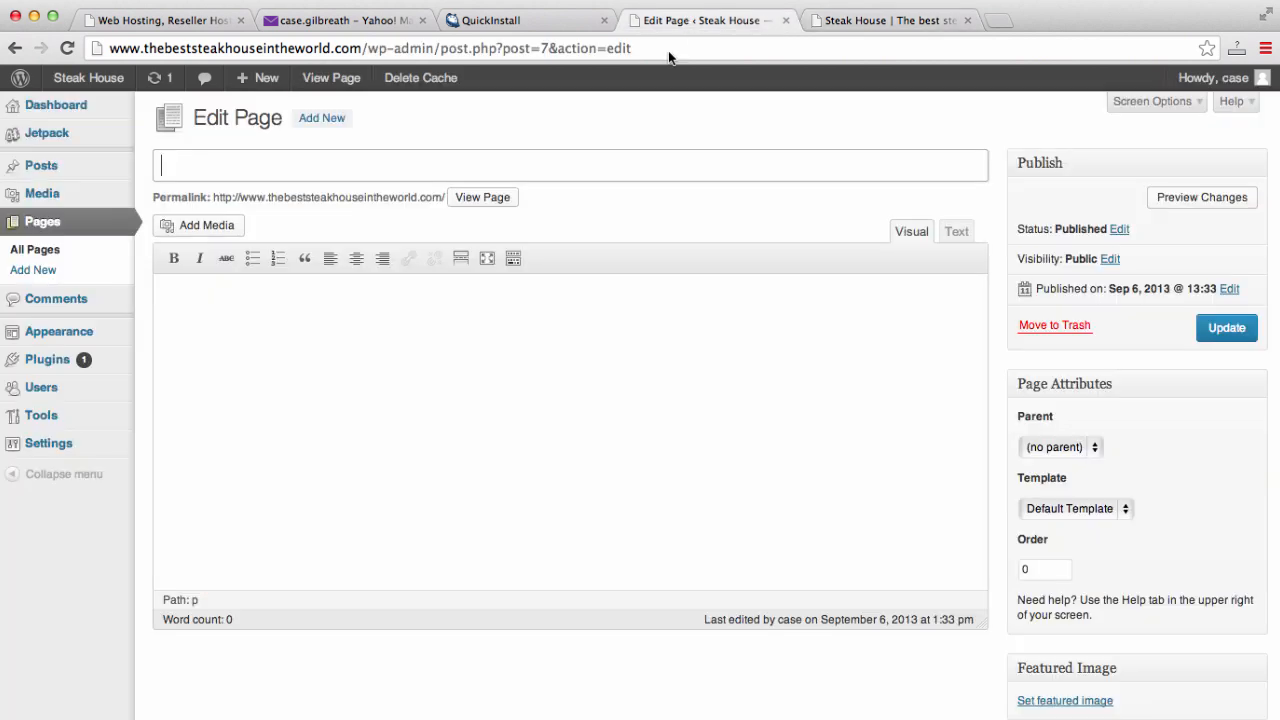
- Write 'Welcome to the best steak house in the world!!' in the Home page body and update it
left_click(384, 325)
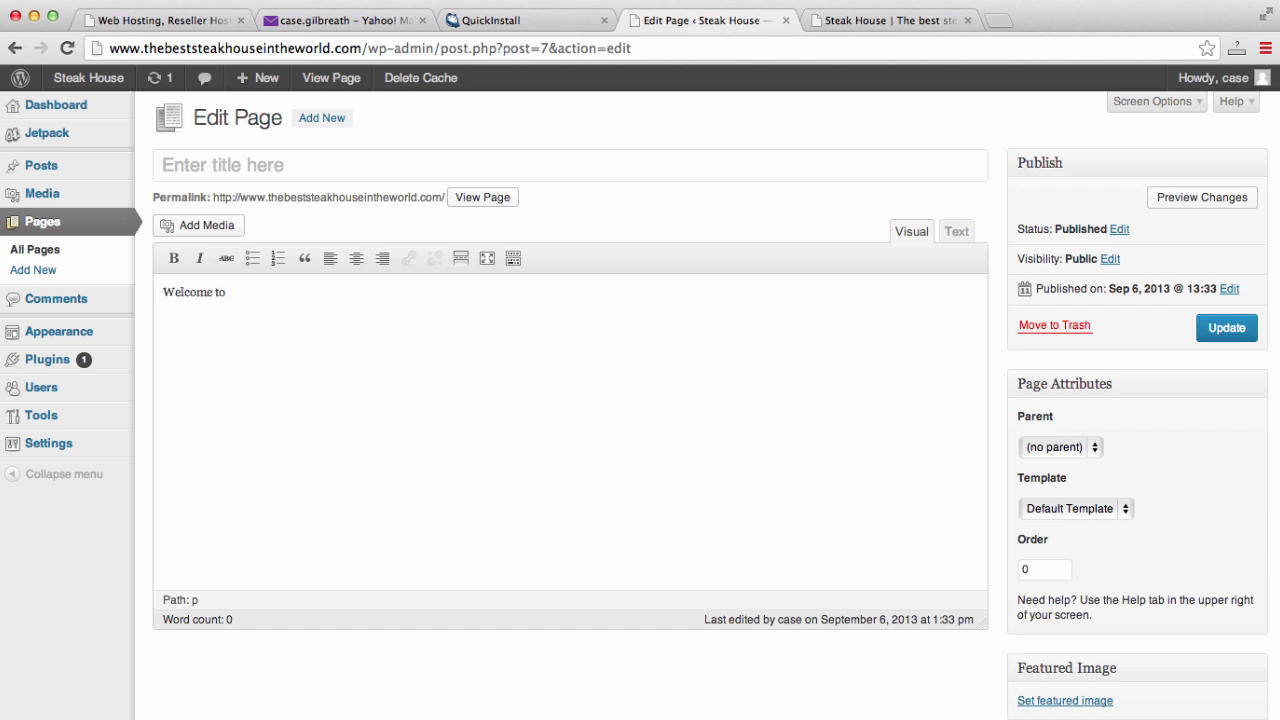
type("Welcome to the best steak house in t")
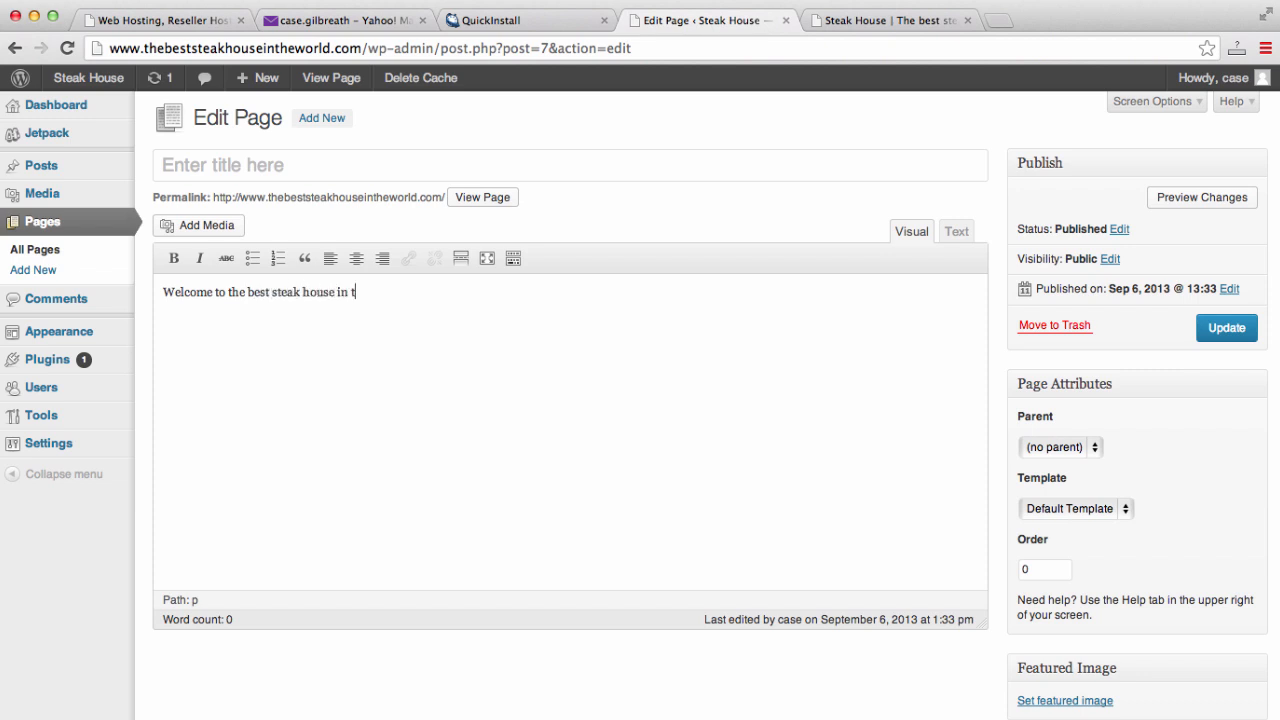
type("he world!!")
left_click(1224, 329)
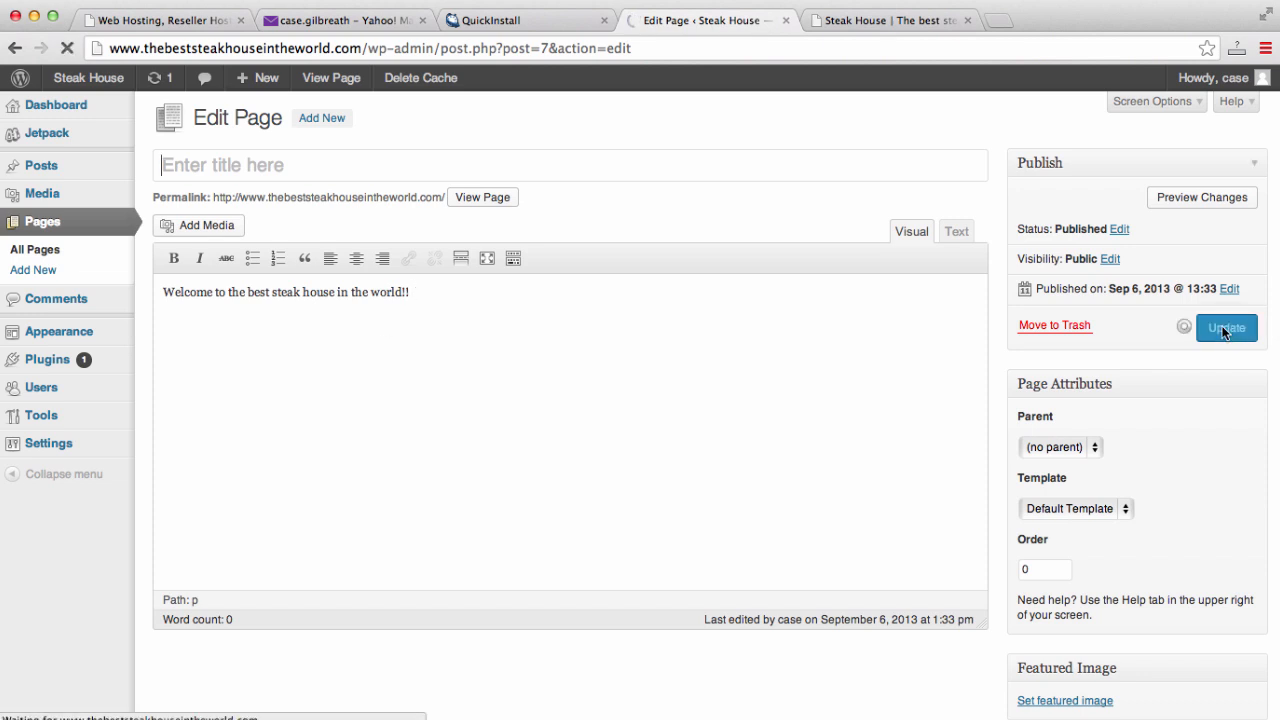
left_click(900, 21)
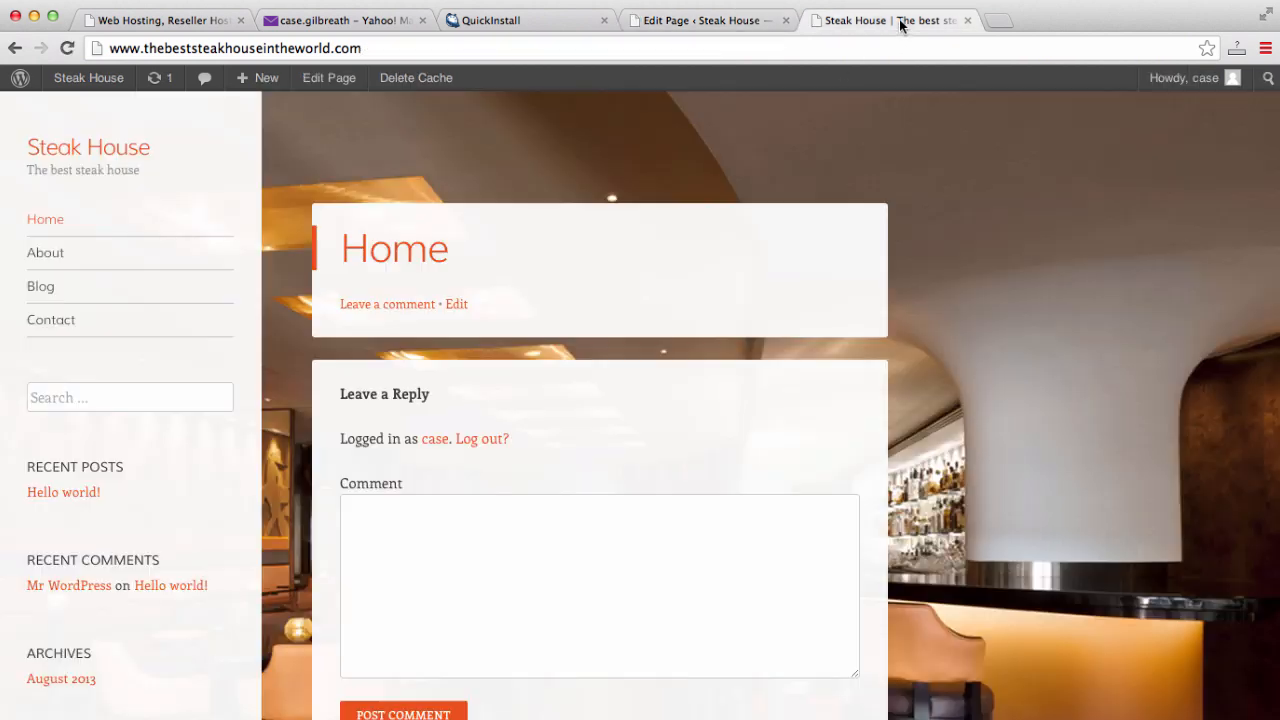
- Reload the live Home page to confirm it shows only the welcome message, checking About too
left_click(886, 49)
key("Return")
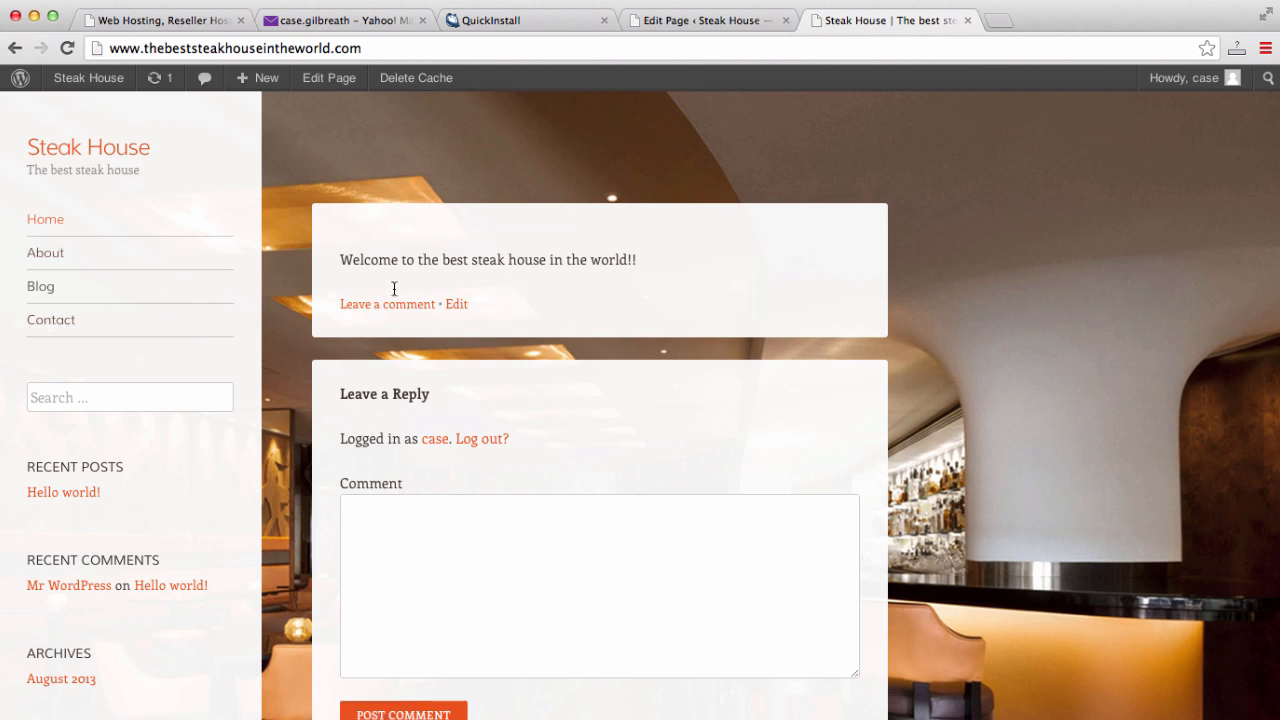
left_click(40, 256)
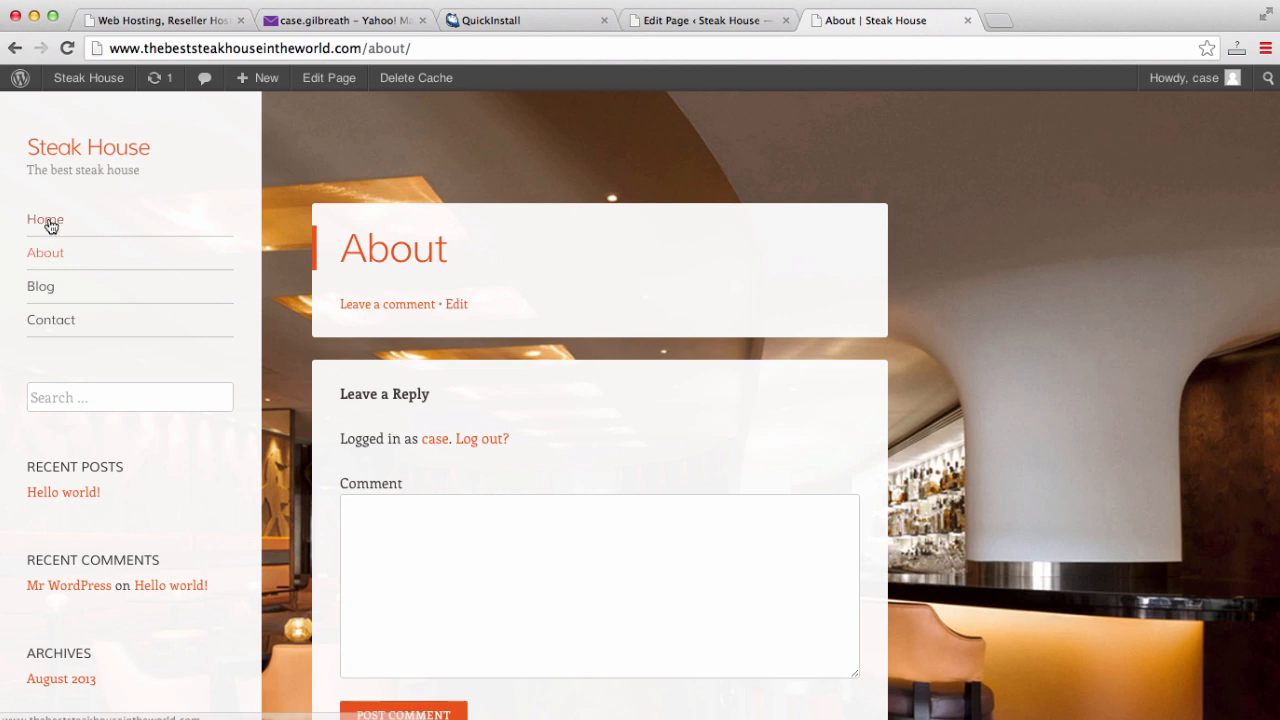
left_click(50, 222)
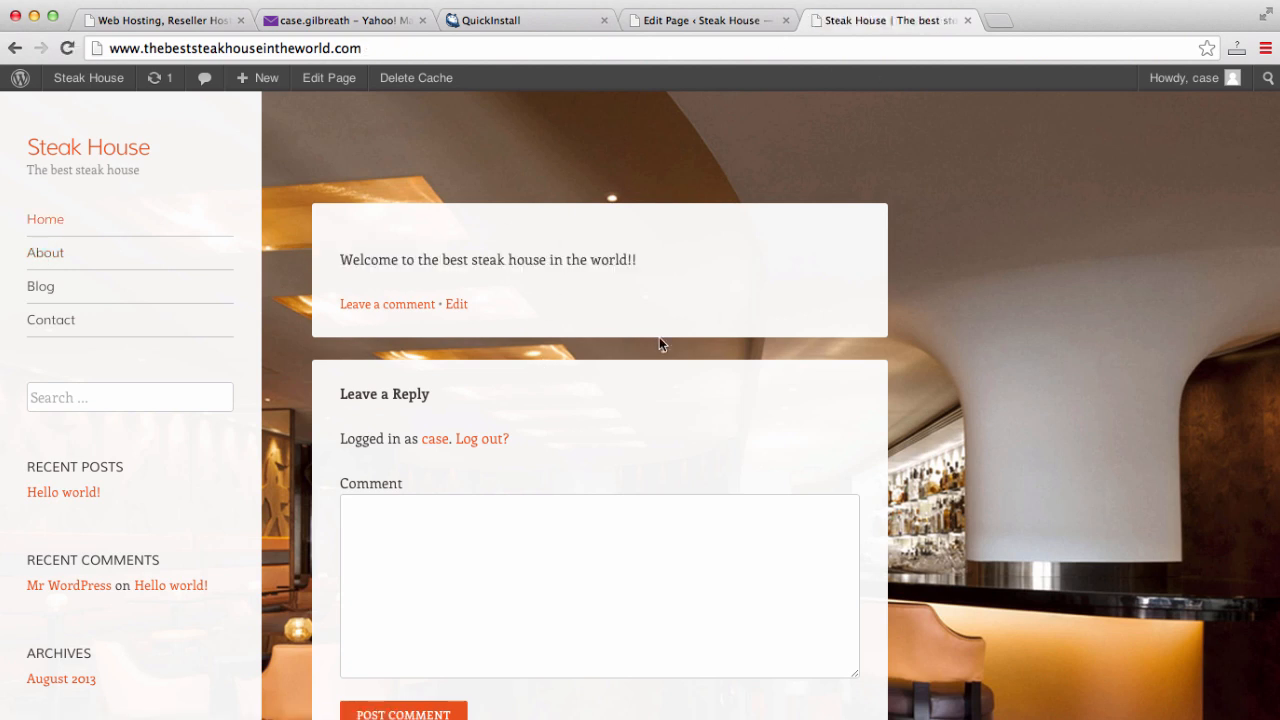
left_click(742, 17)
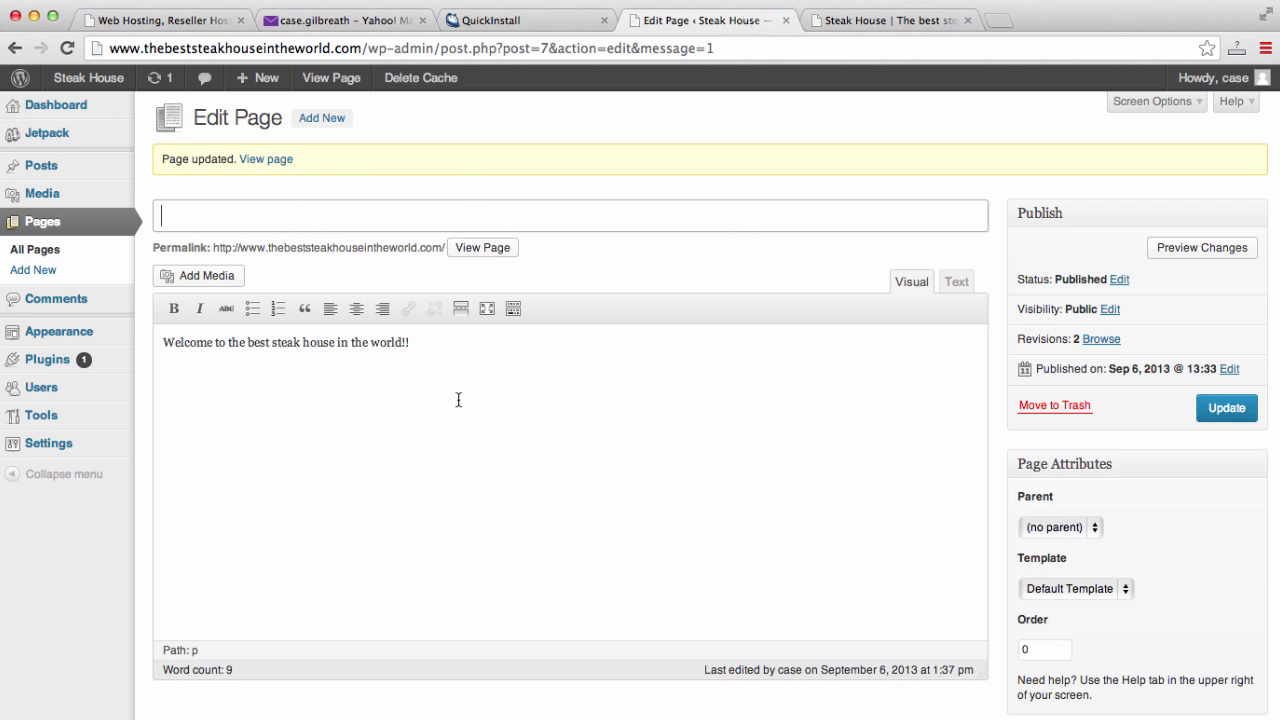
- Show the Discussion panel, untick Allow comments on the home page, and update it
left_click(1195, 116)
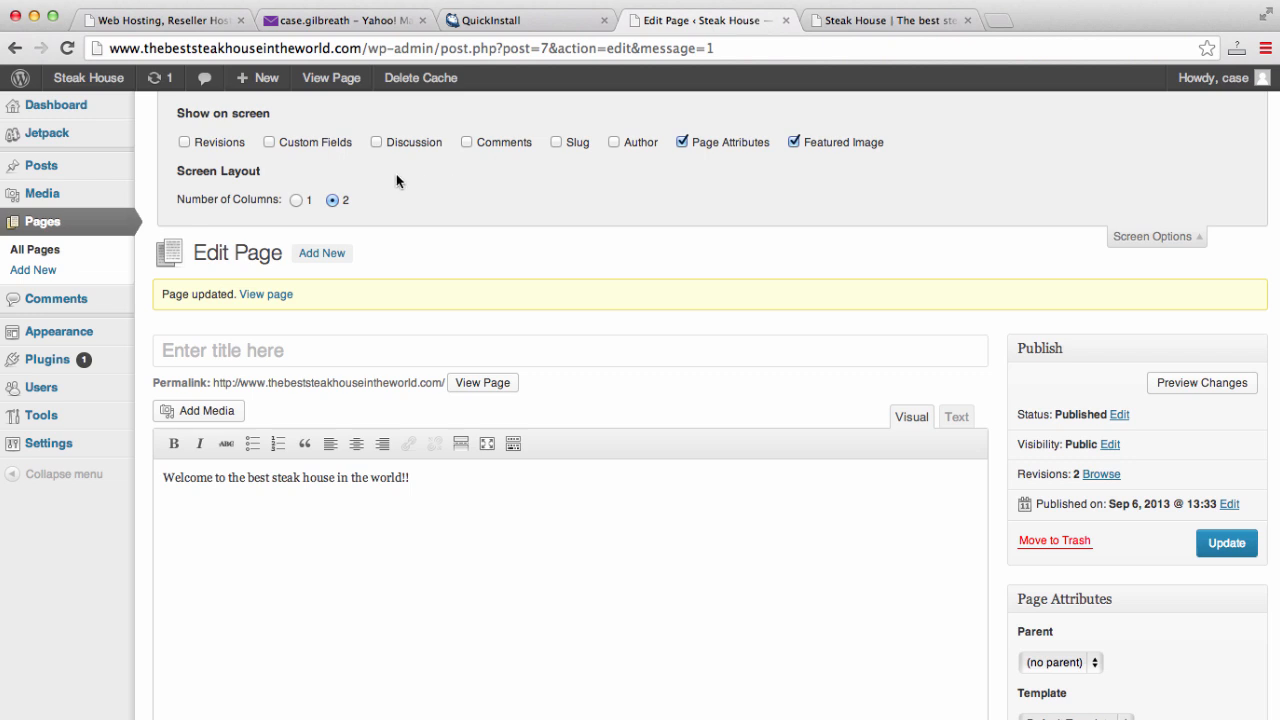
scroll(865, 258, "down", 5)
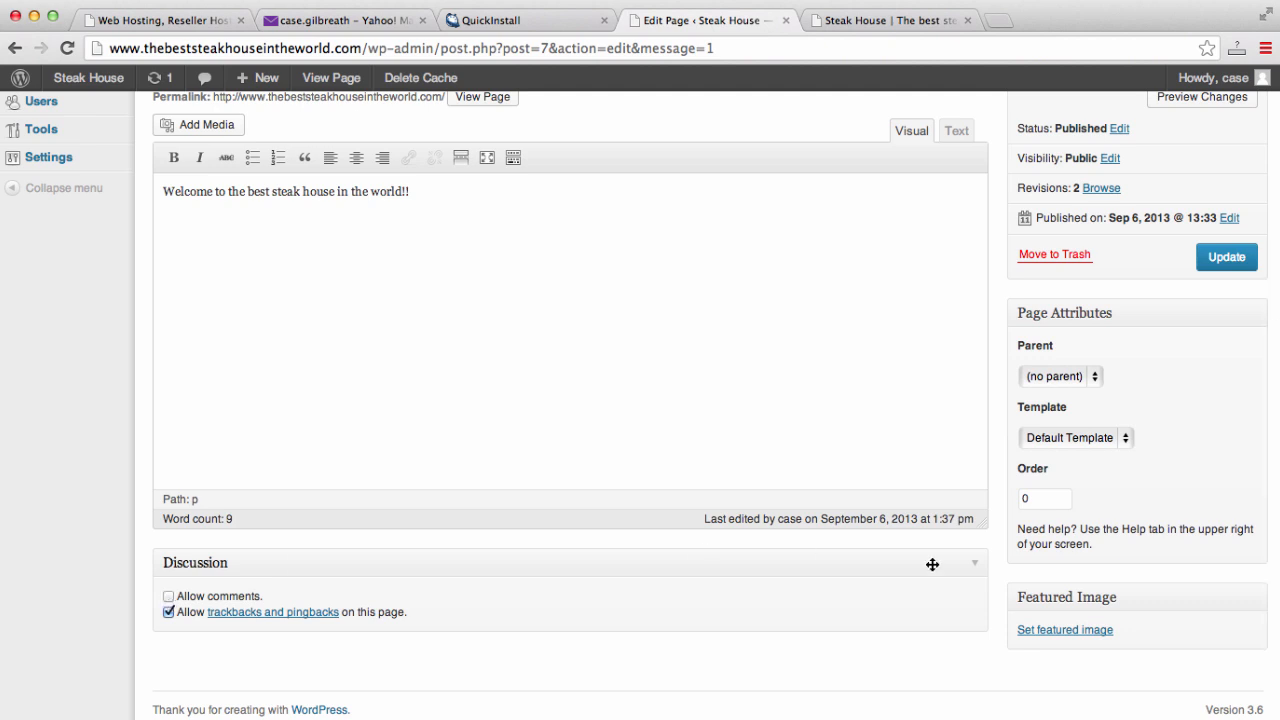
left_click(1216, 262)
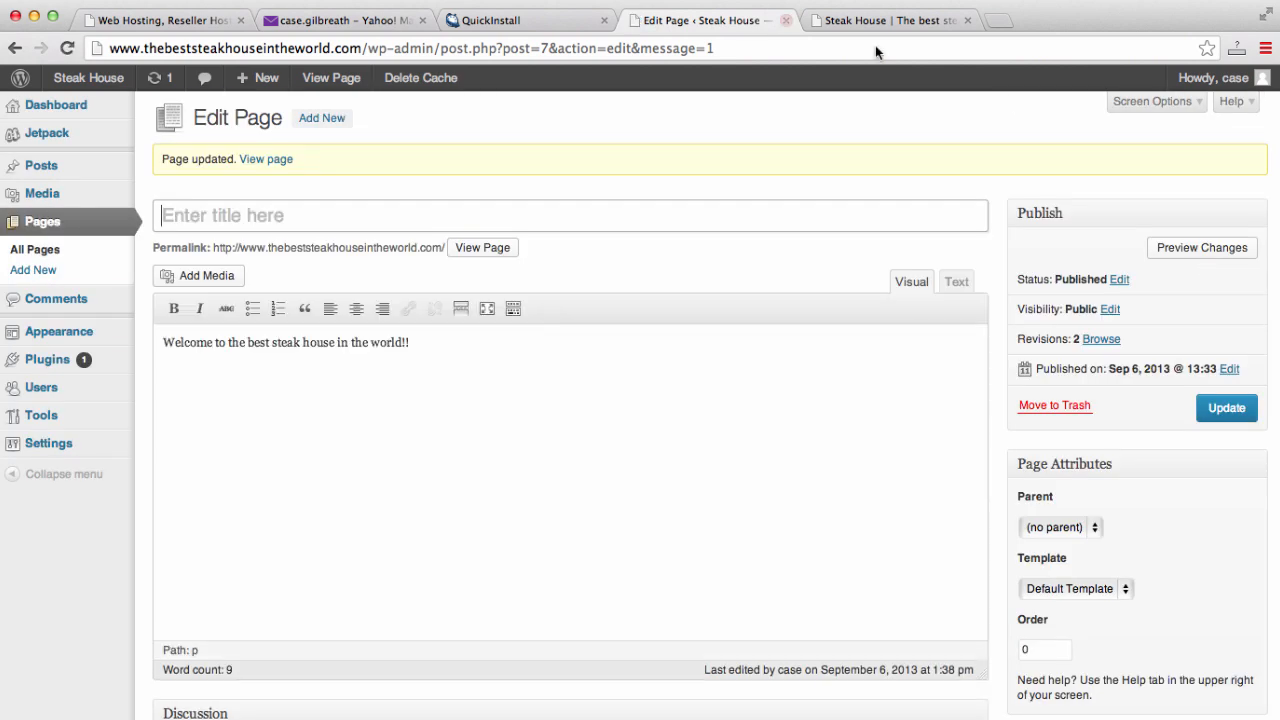
- Reload the live site and confirm Home has no comment form while About still does
left_click(901, 22)
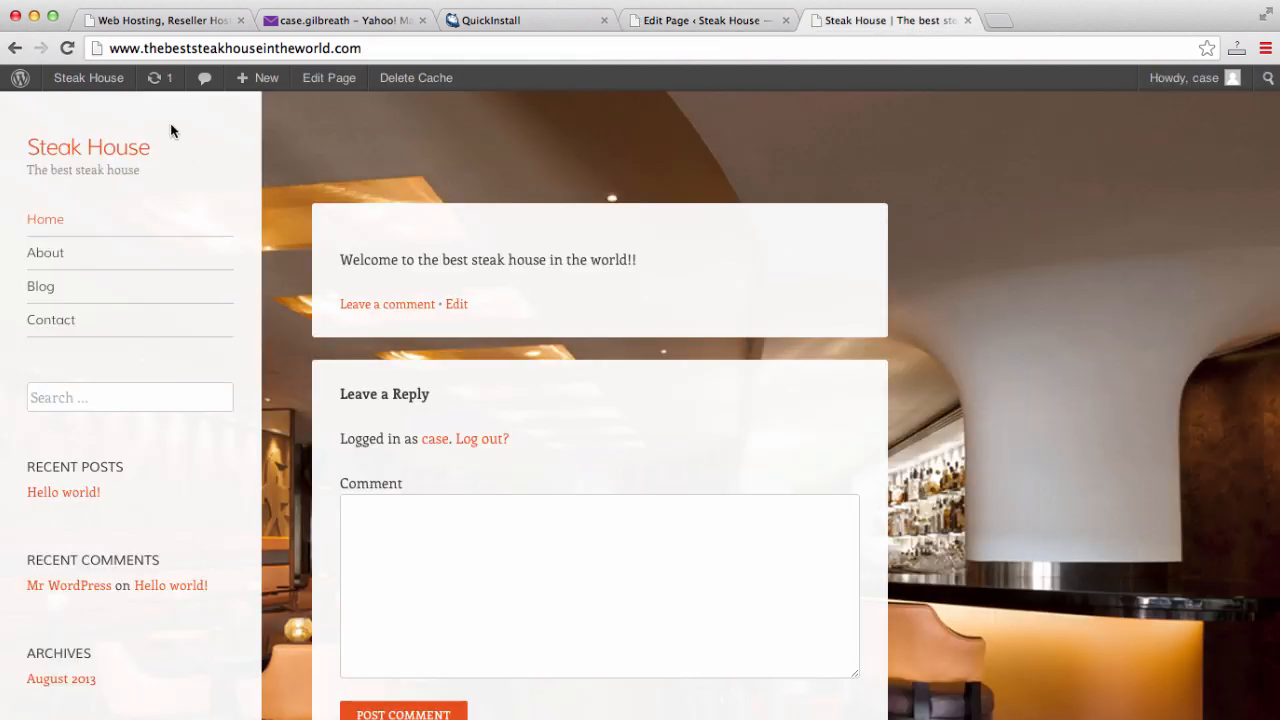
left_click(293, 55)
key("Return")
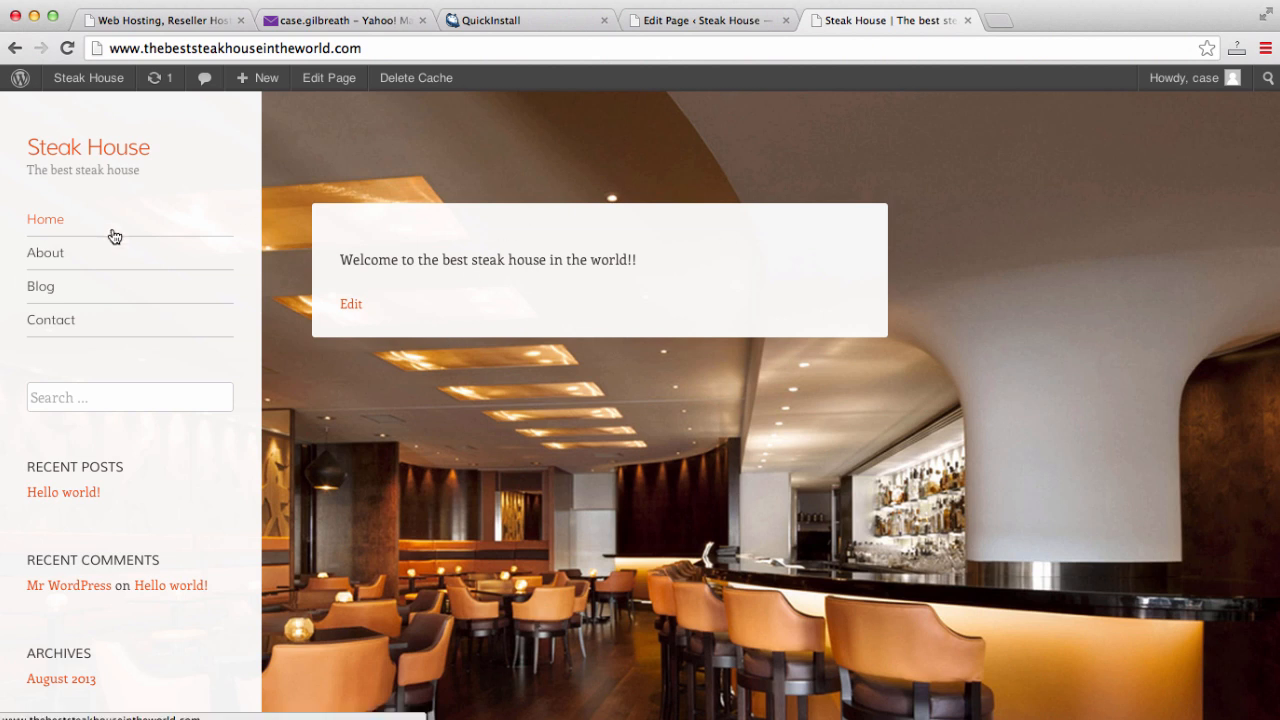
left_click(30, 258)
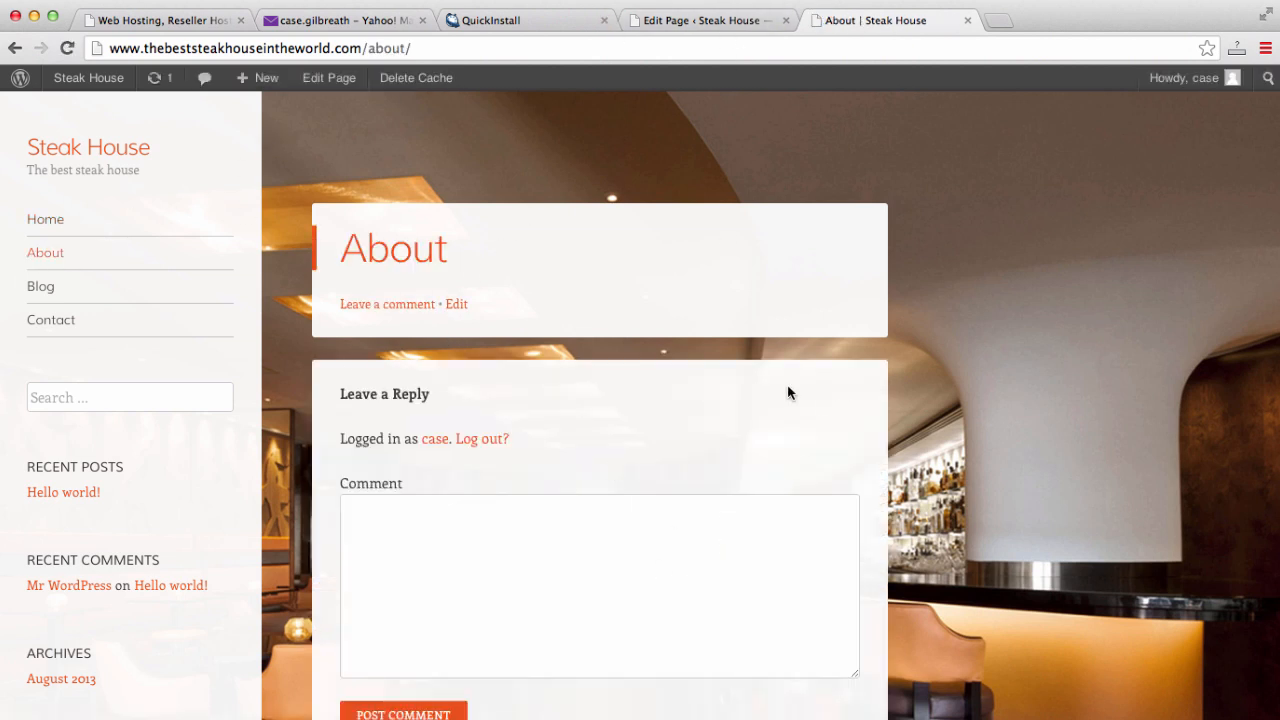
left_click(700, 20)
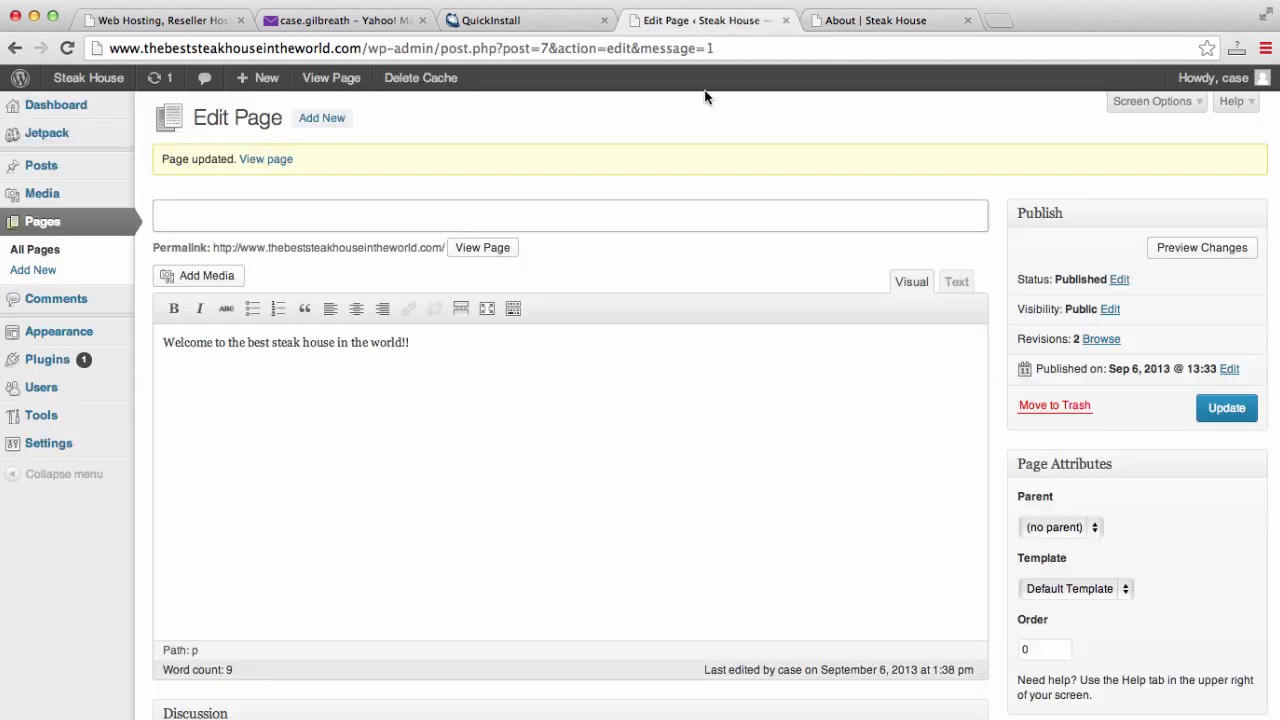
- Google 'dummy text' in a new tab and open the lipsum.com result
left_click(1005, 20)
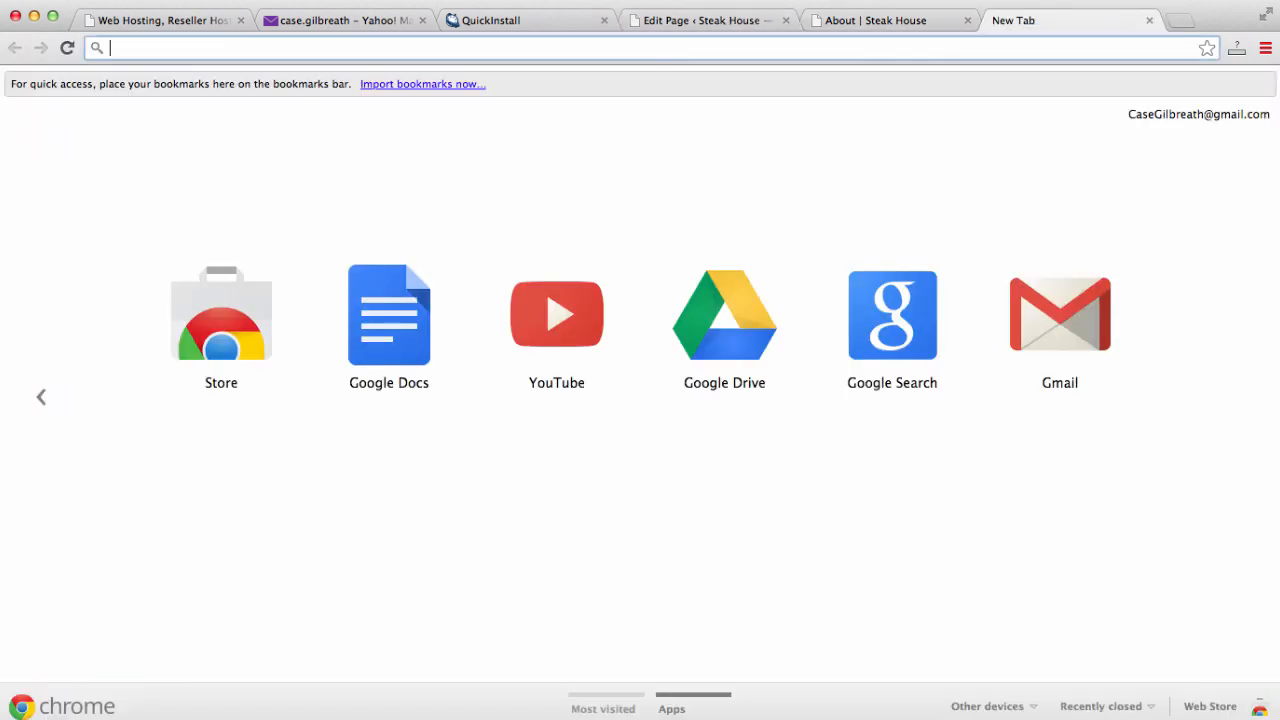
type("dummy text")
key("Return")
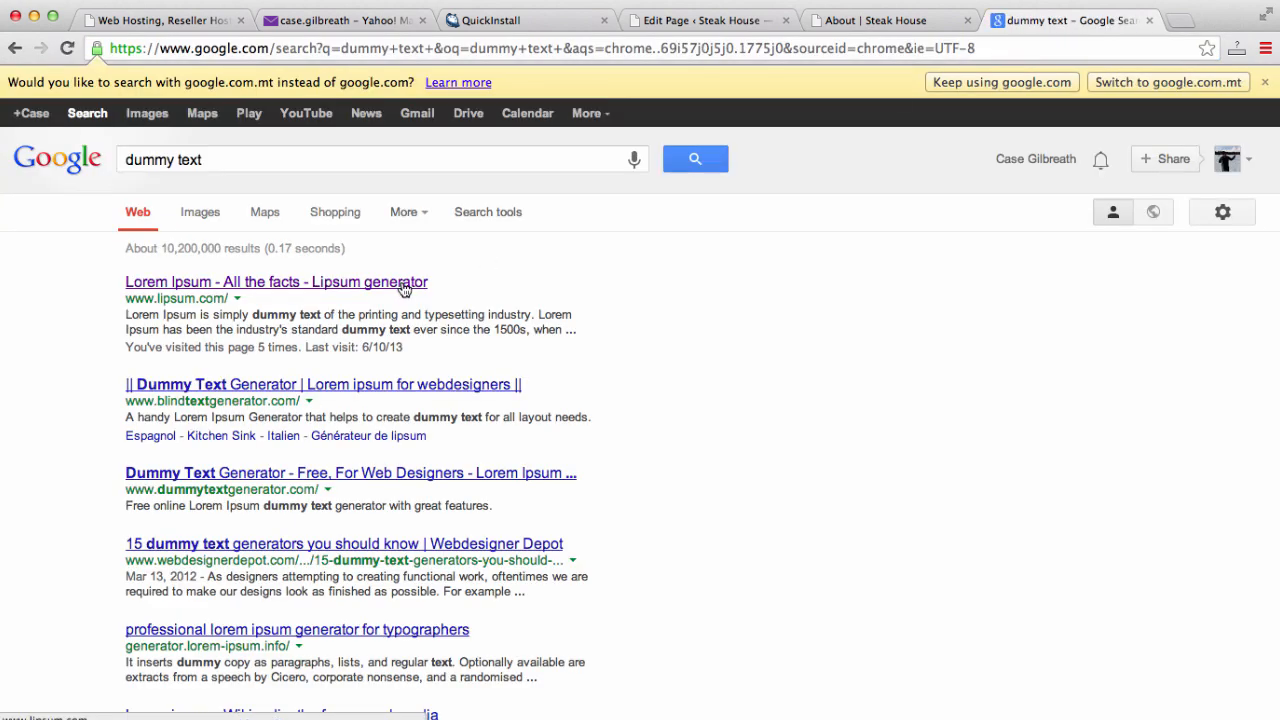
left_click(404, 288)
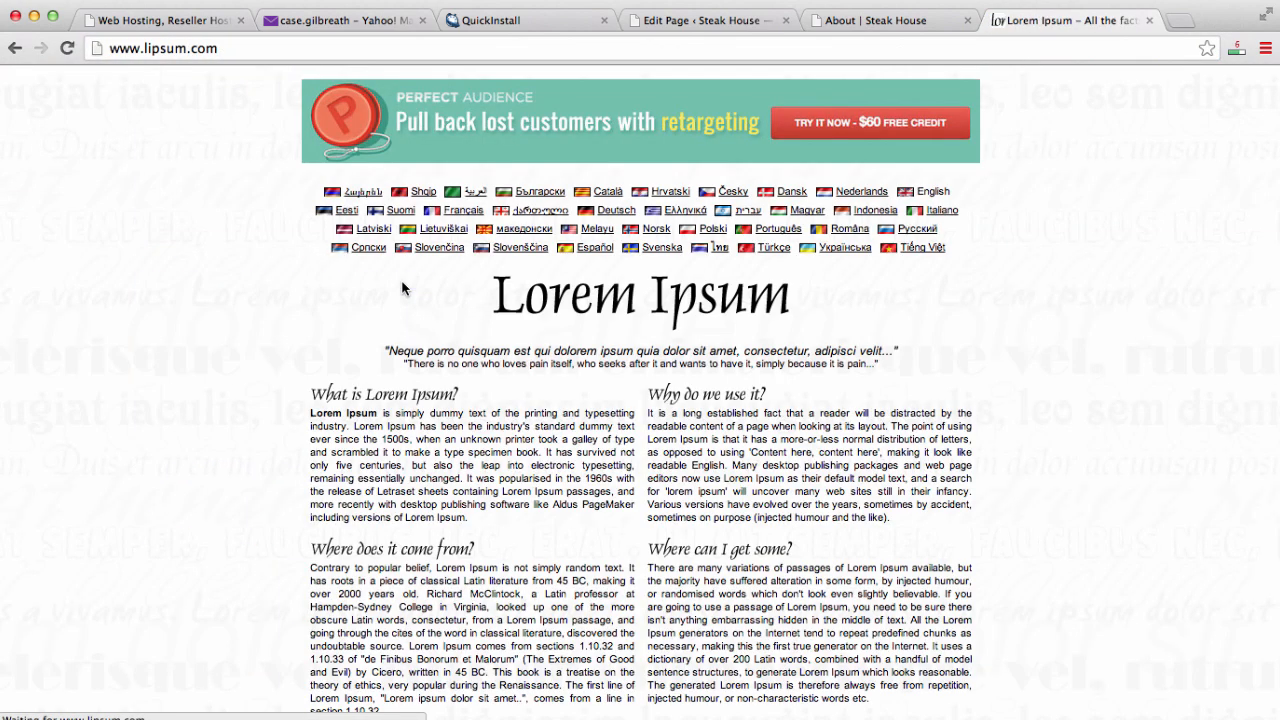
- Select the standard Lorem Ipsum passage through the Section 1.10.32 paragraph for copying
scroll(400, 290, "down", 2)
scroll(400, 290, "down", 10)
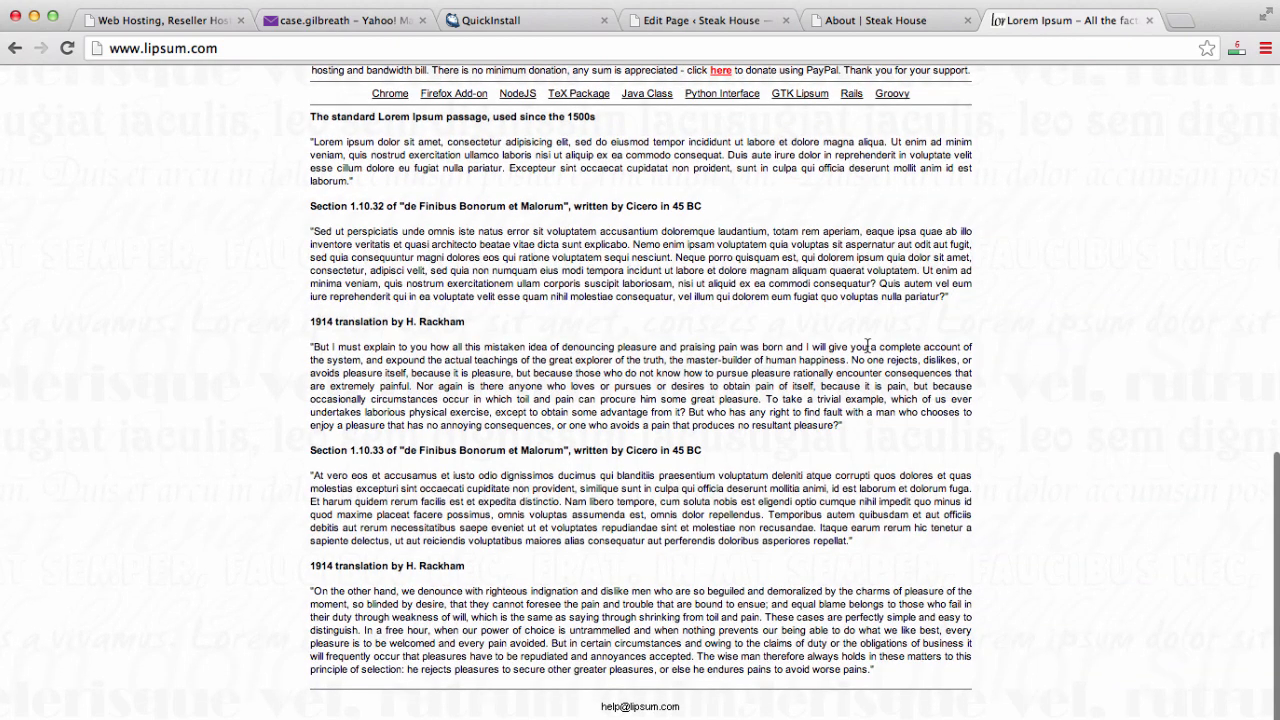
scroll(873, 344, "up", 1)
left_click_drag(873, 344, 291, 157)
key("super+c")
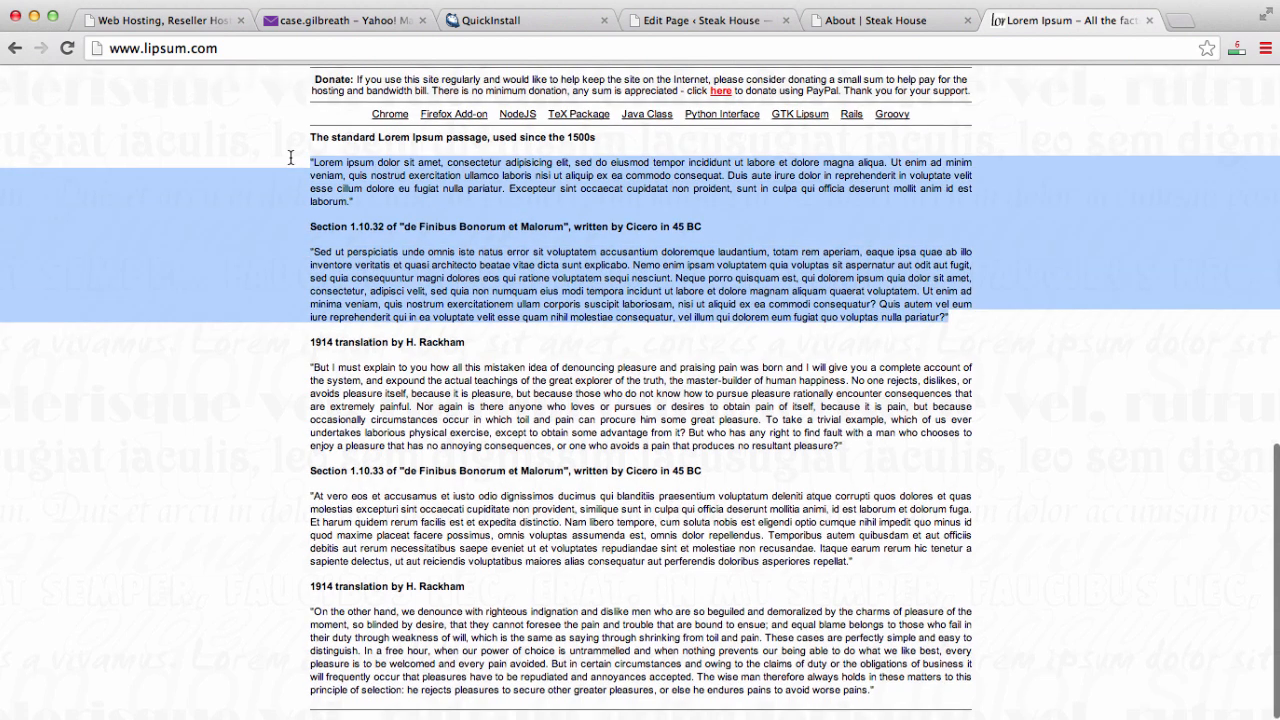
left_click(868, 22)
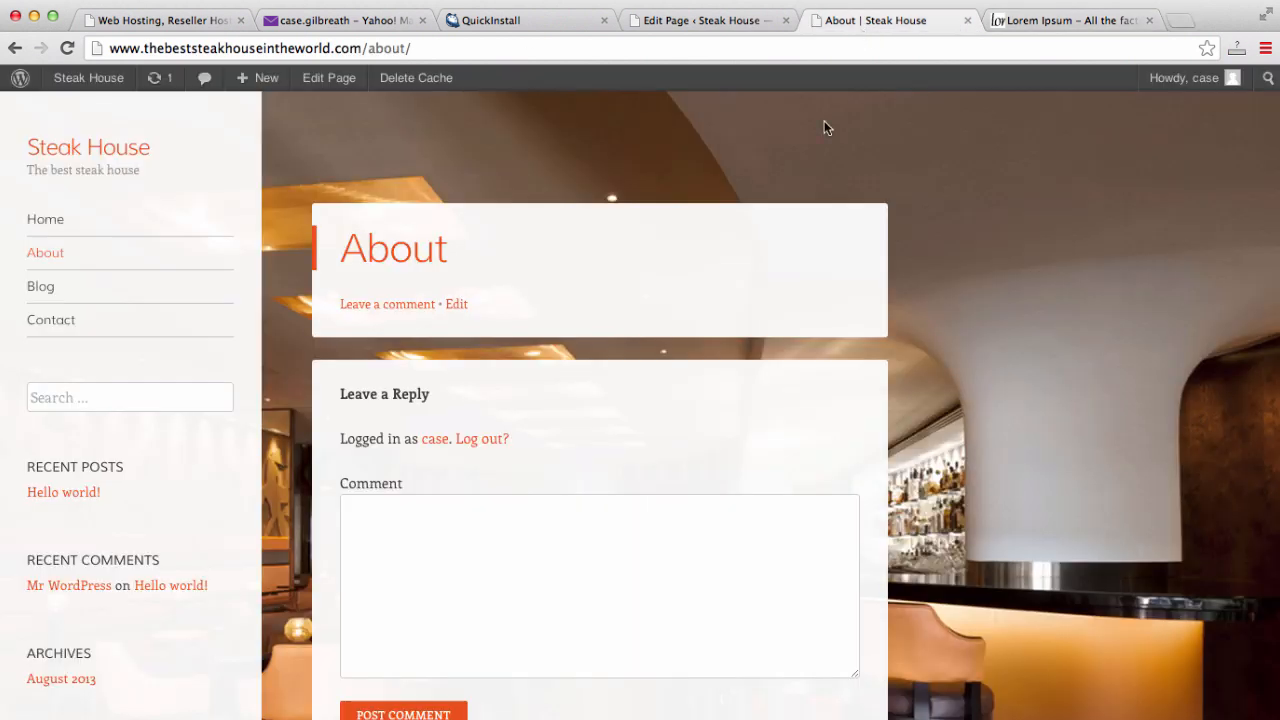
- Paste the Lorem Ipsum text into the About page body and delete the Section 1.10.32 heading
left_click(734, 14)
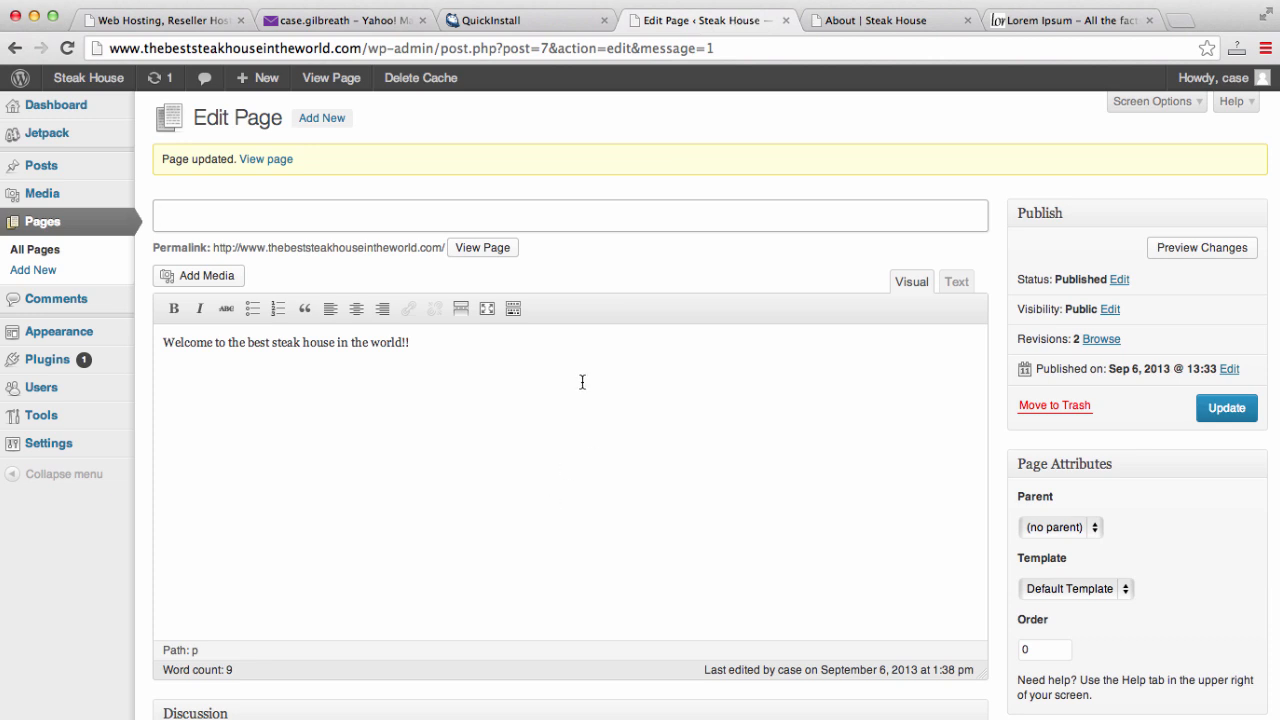
left_click(27, 229)
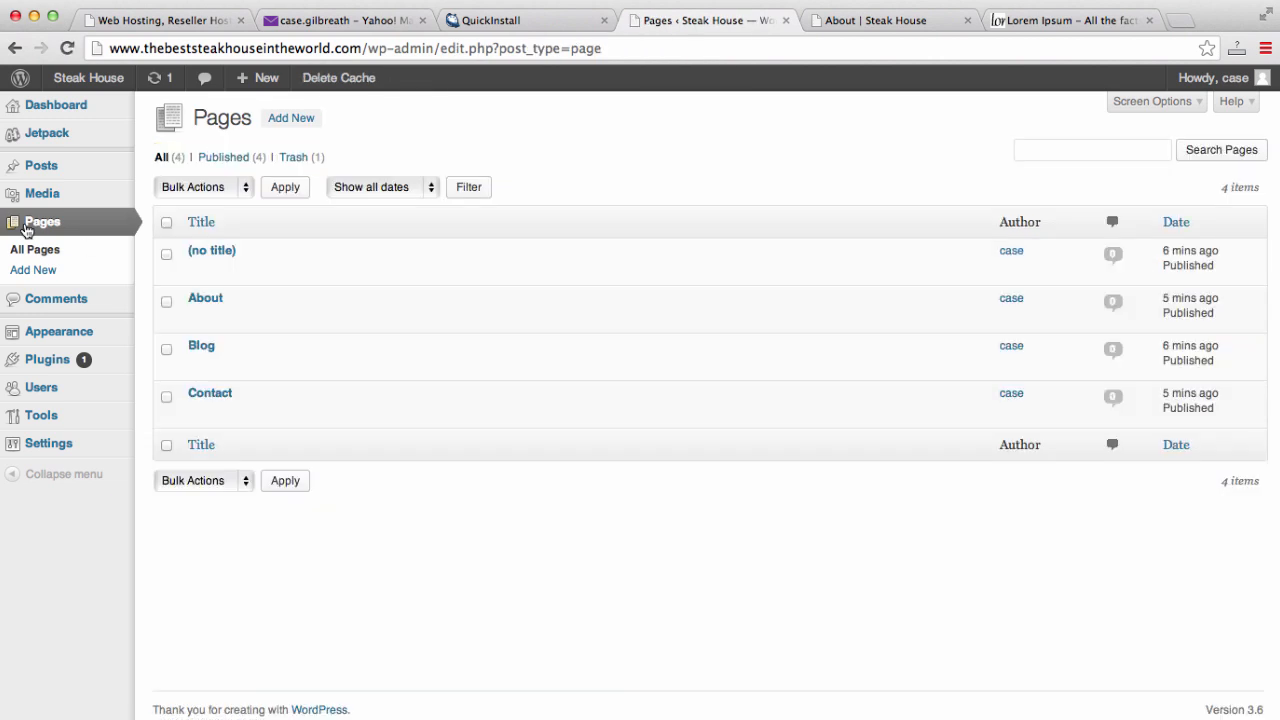
left_click(198, 318)
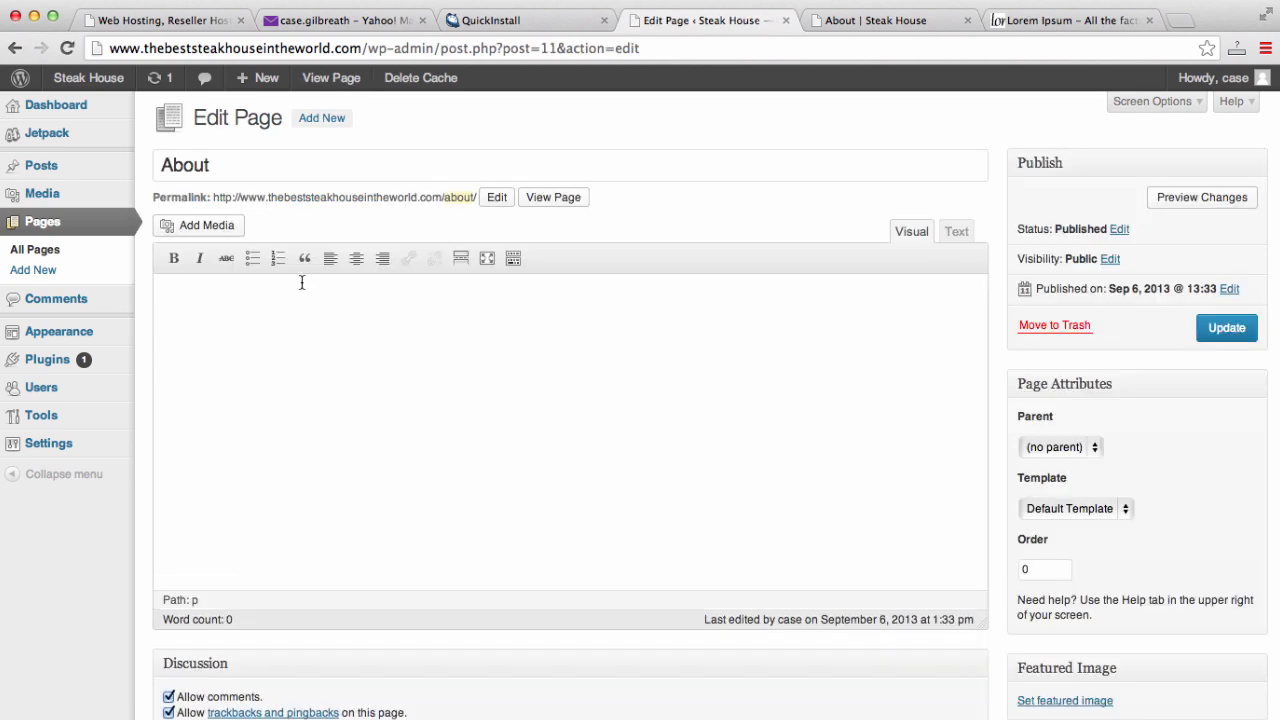
key("super+v")
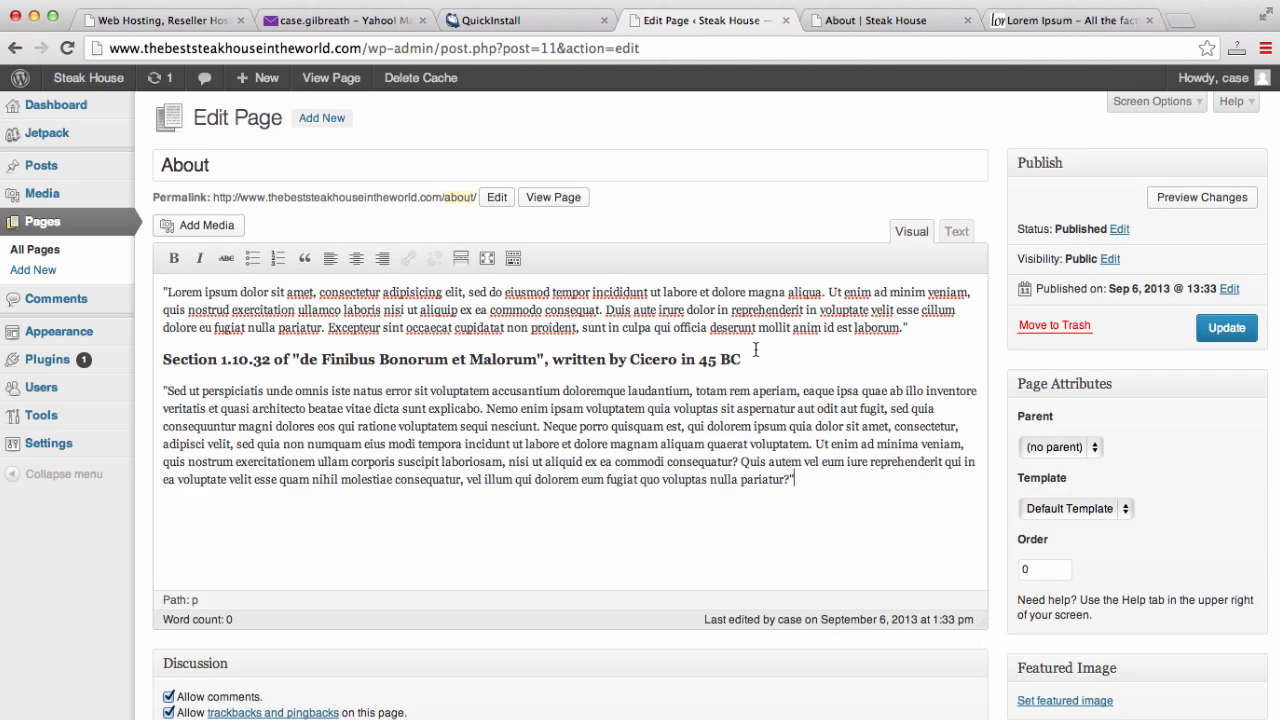
left_click_drag(758, 358, 116, 357)
key("BackSpace")
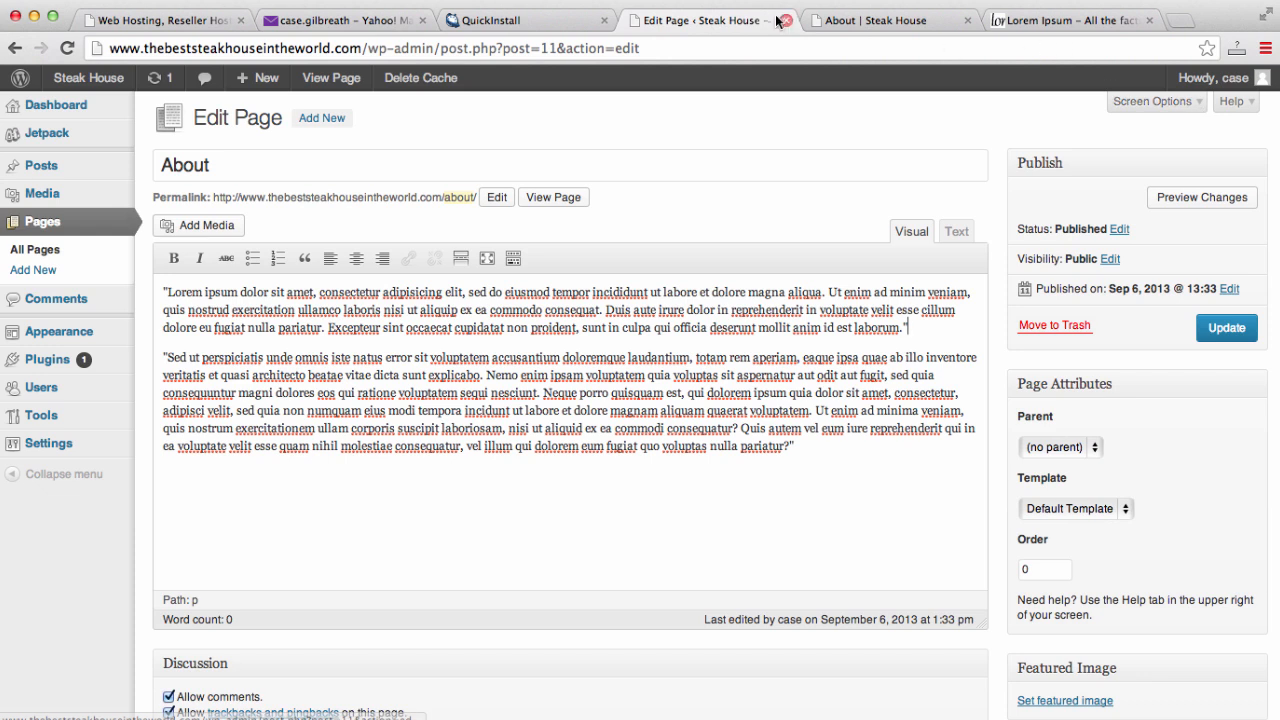
left_click(875, 20)
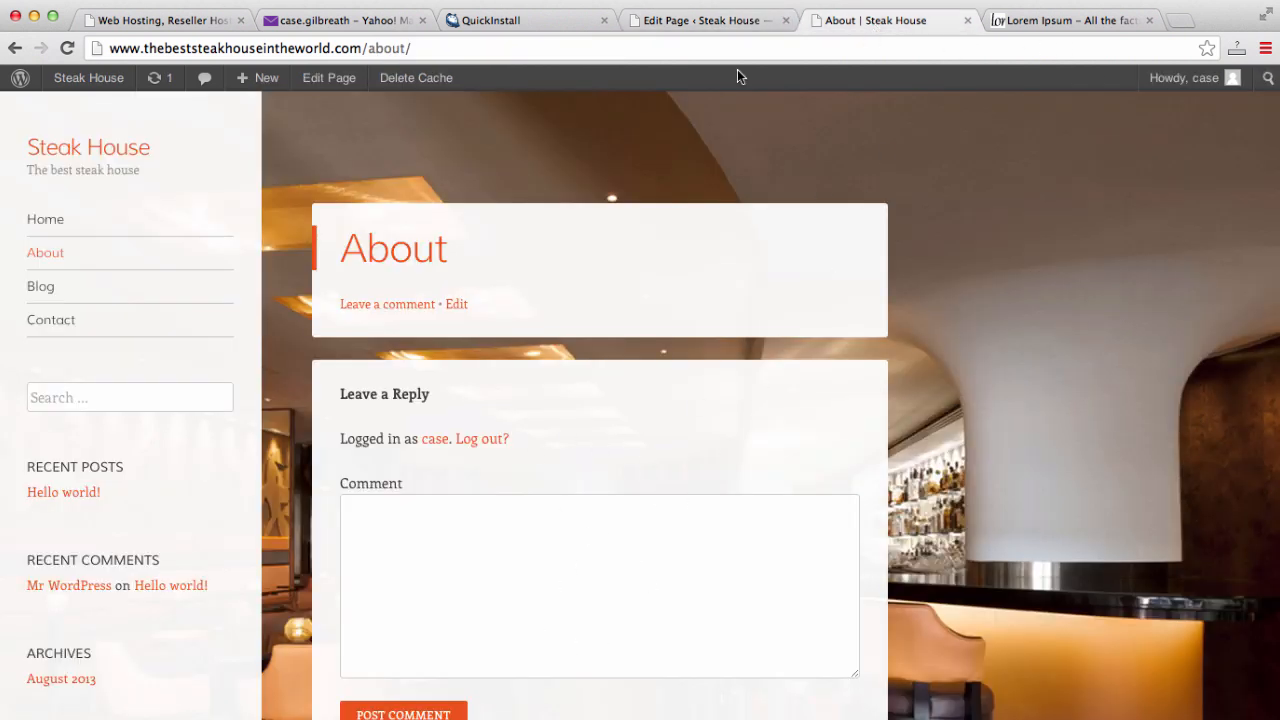
- Turn off comments on the About page and update it
left_click(743, 30)
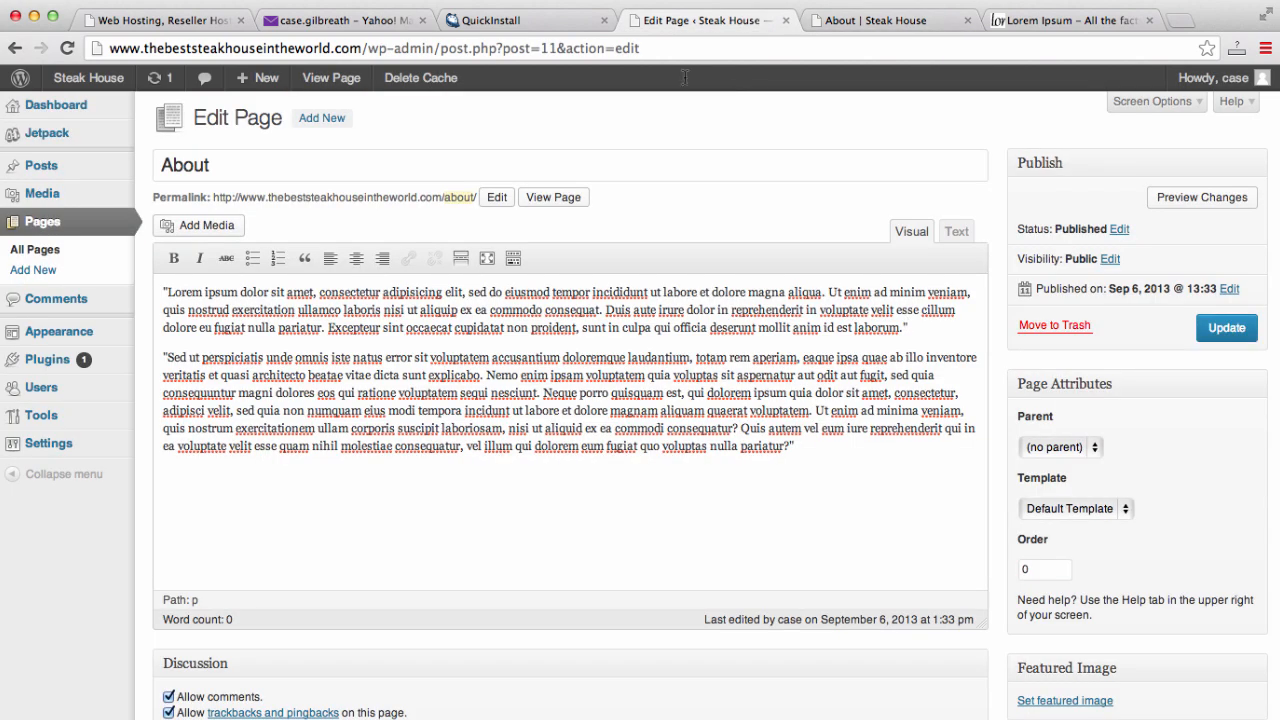
left_click(1155, 101)
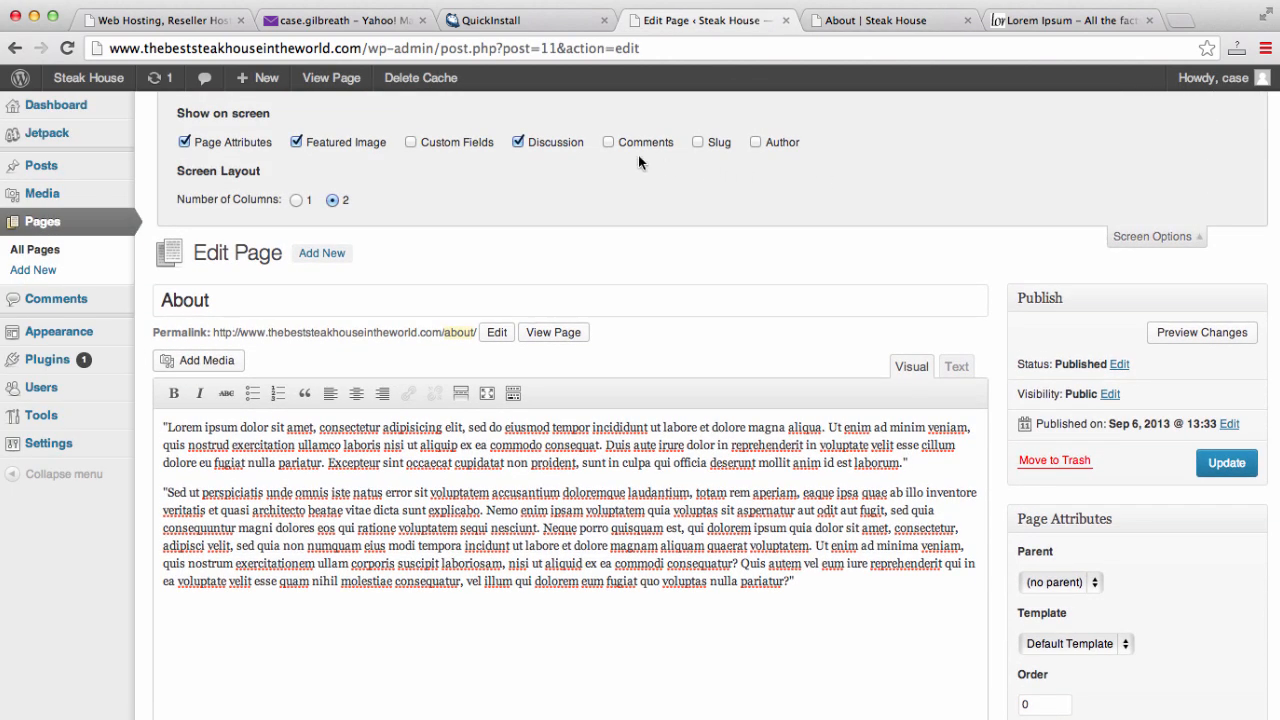
scroll(589, 172, "down", 4)
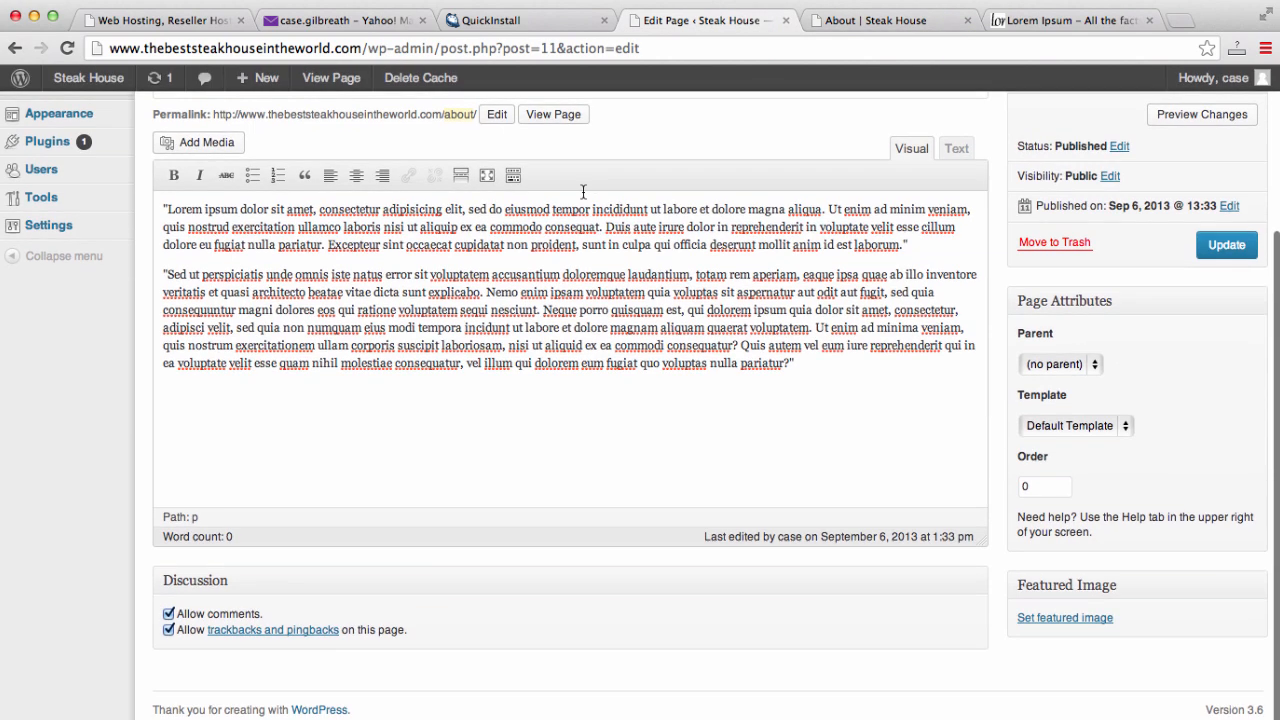
left_click(168, 613)
left_click(1234, 245)
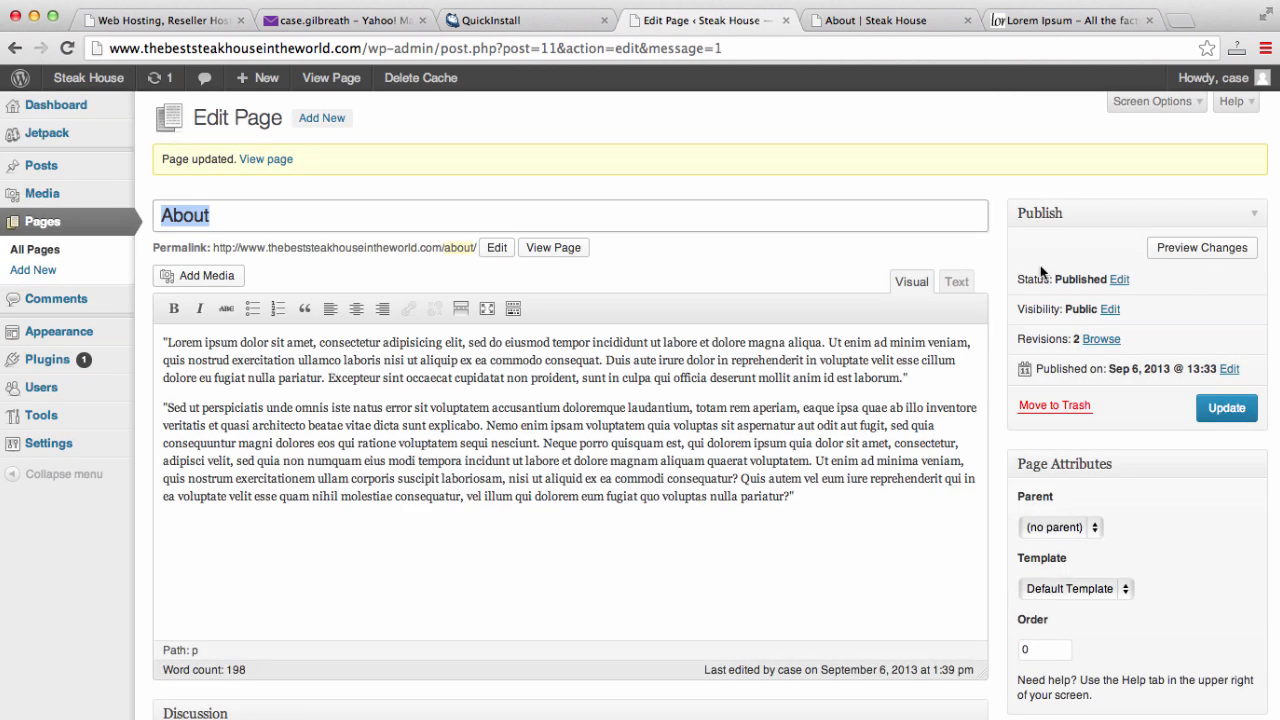
- Reload the live About page to check the new Lorem Ipsum paragraphs
left_click(897, 32)
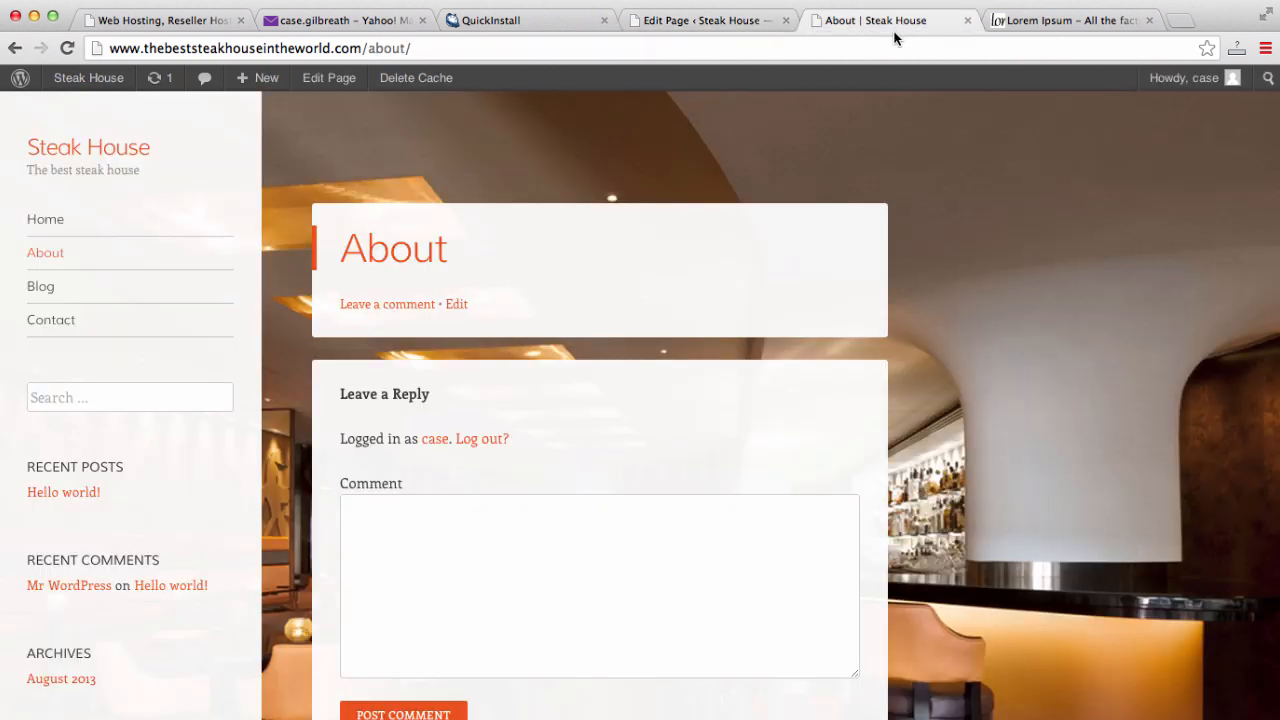
left_click(890, 46)
key("Return")
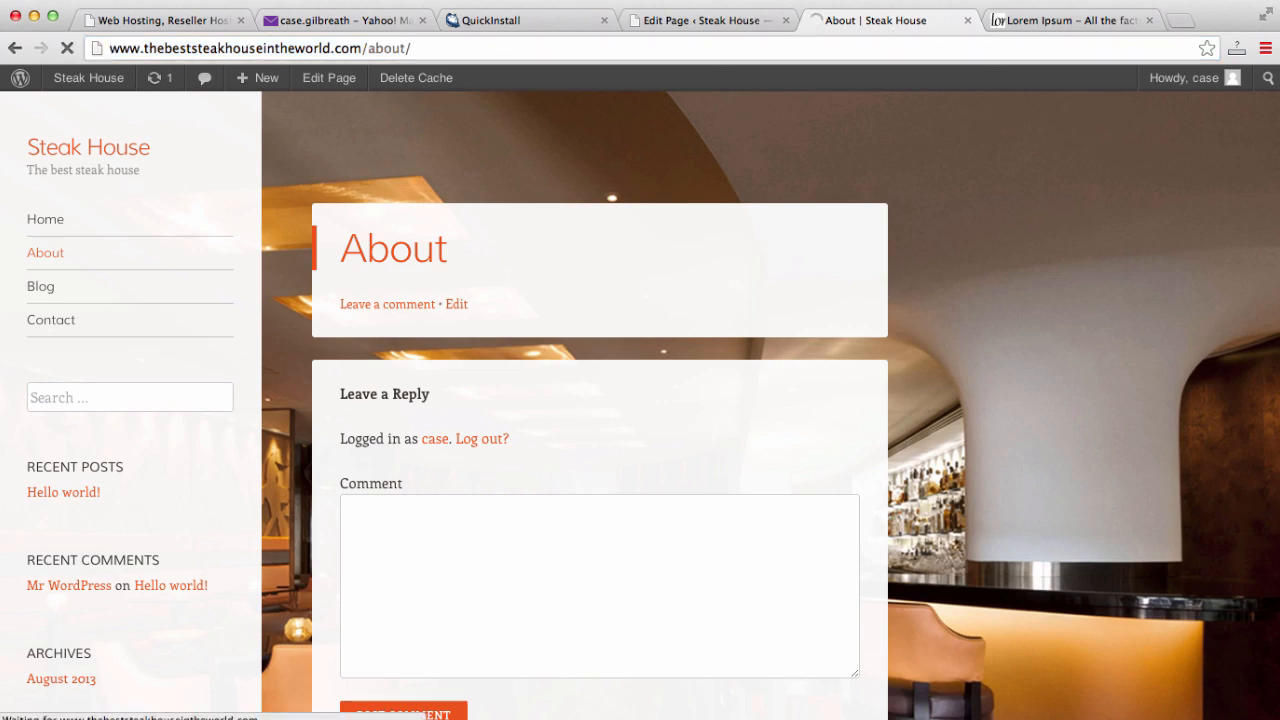
scroll(918, 350, "down", 10)
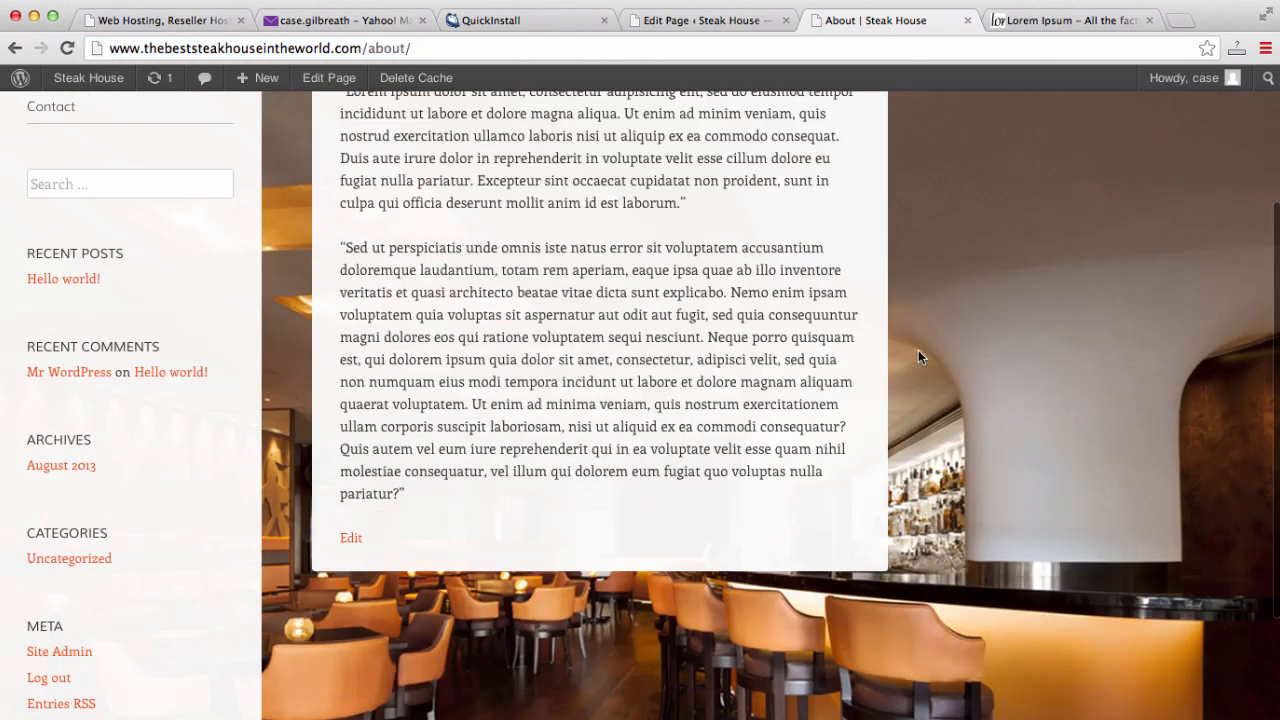
scroll(918, 350, "up", 10)
scroll(920, 356, "down", 5)
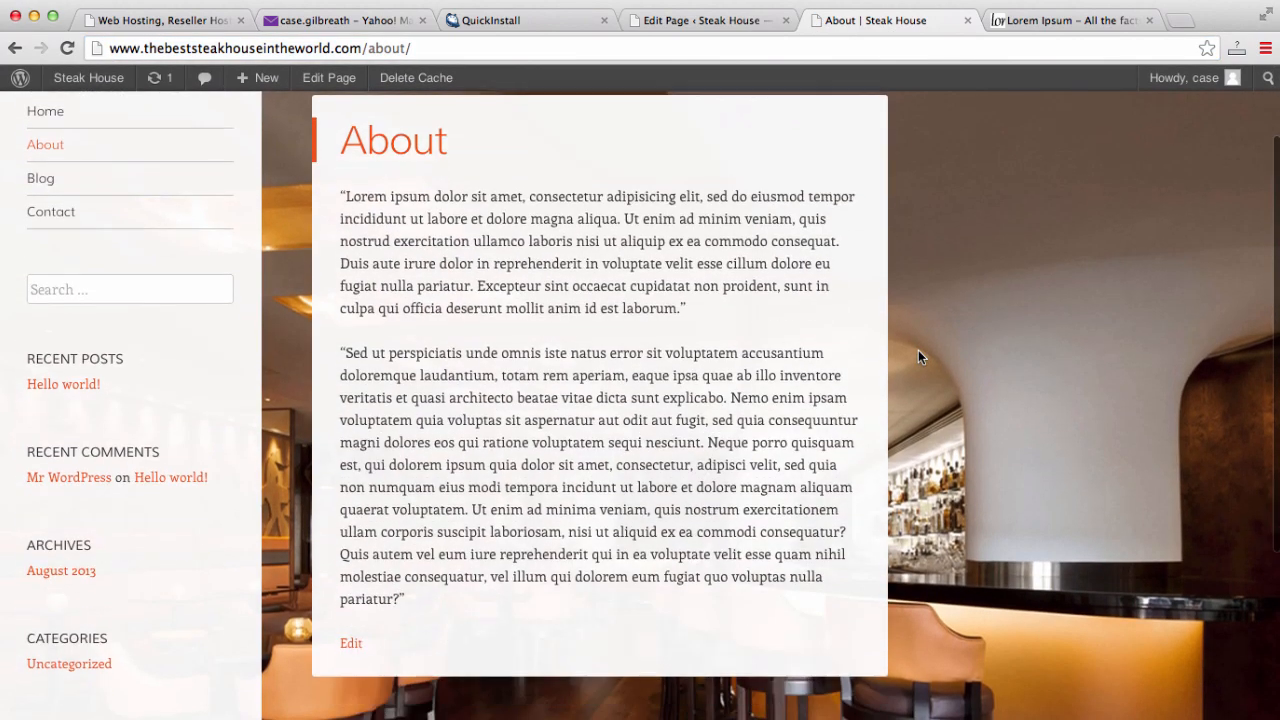
scroll(920, 356, "up", 4)
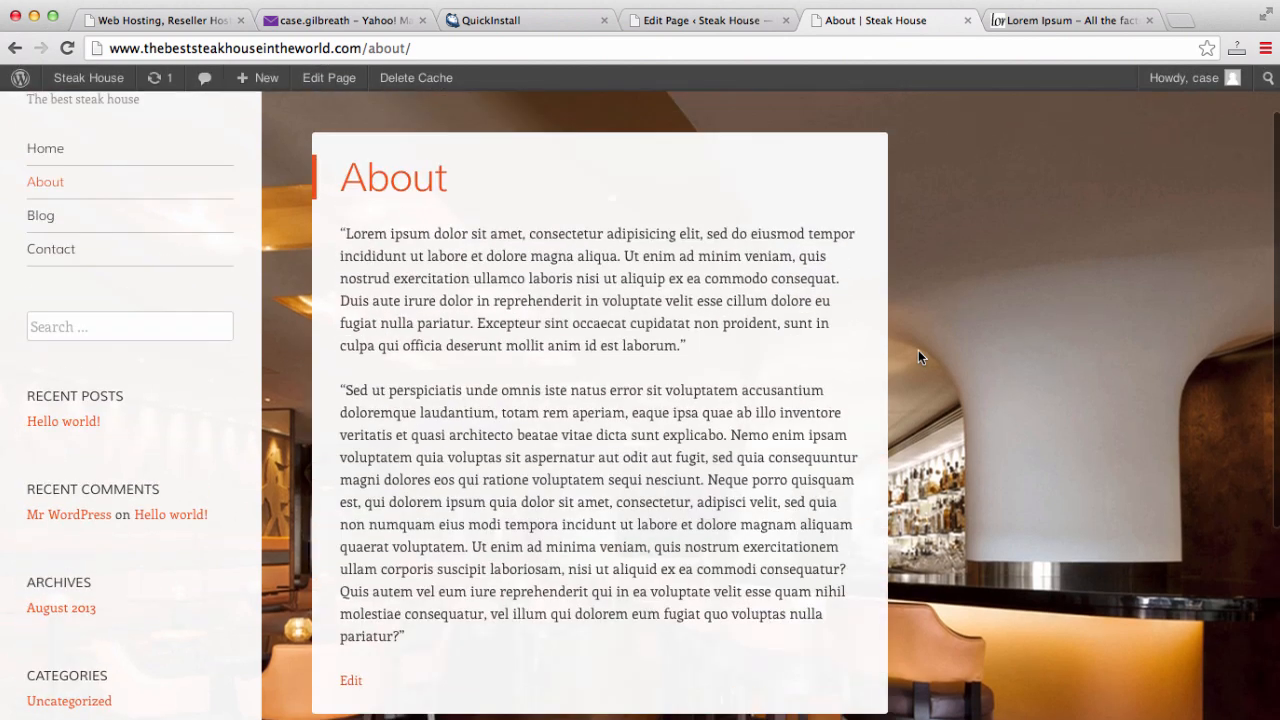
- Open the Add Media window at the start of the About body, then close it
left_click(746, 30)
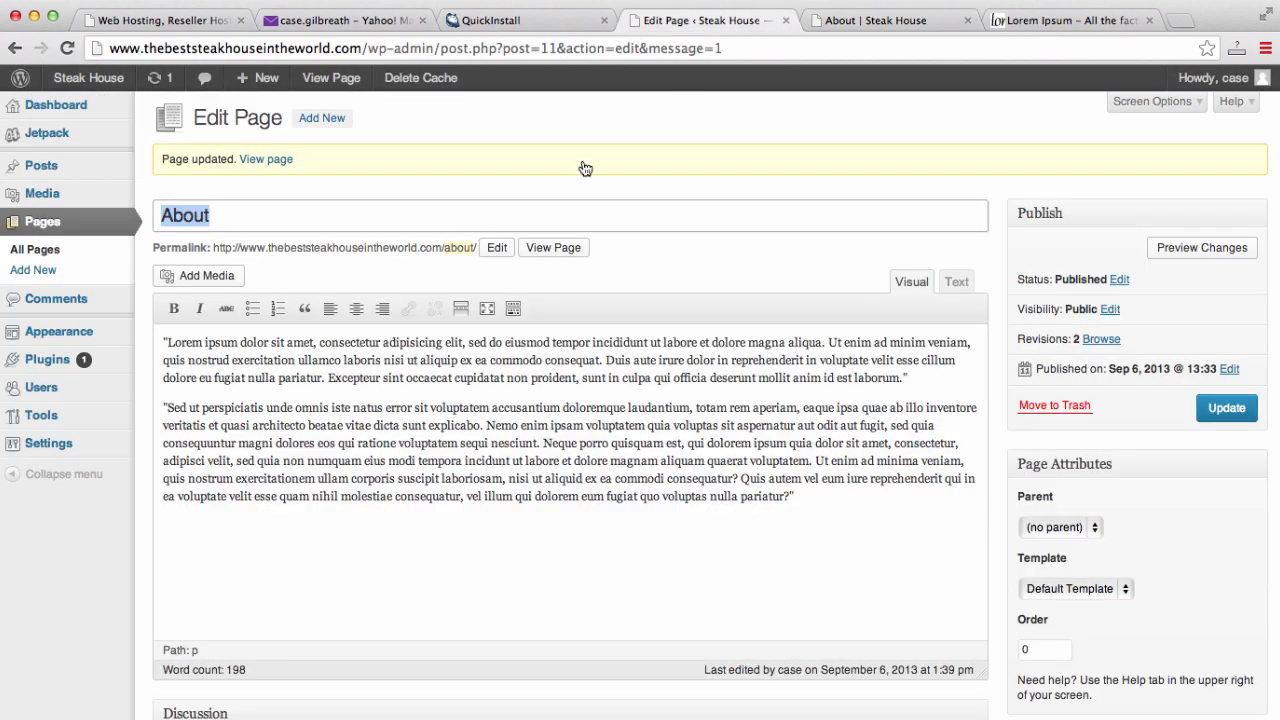
left_click(164, 344)
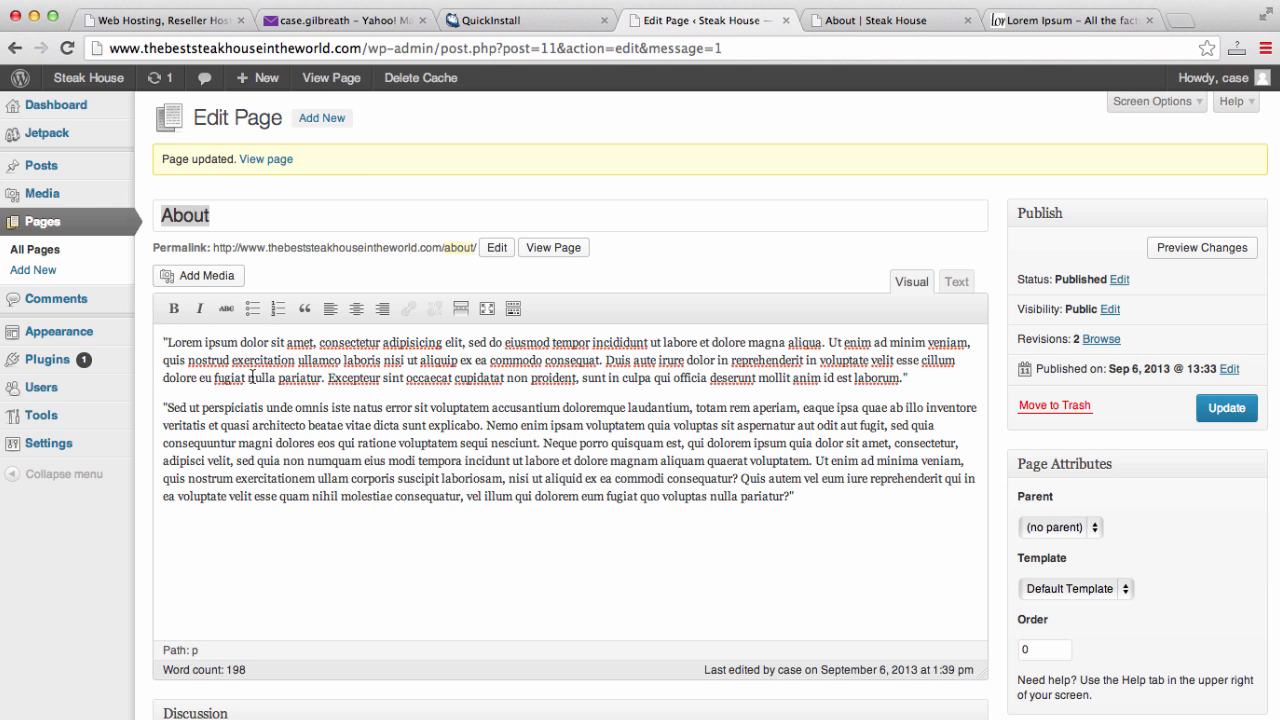
left_click(216, 275)
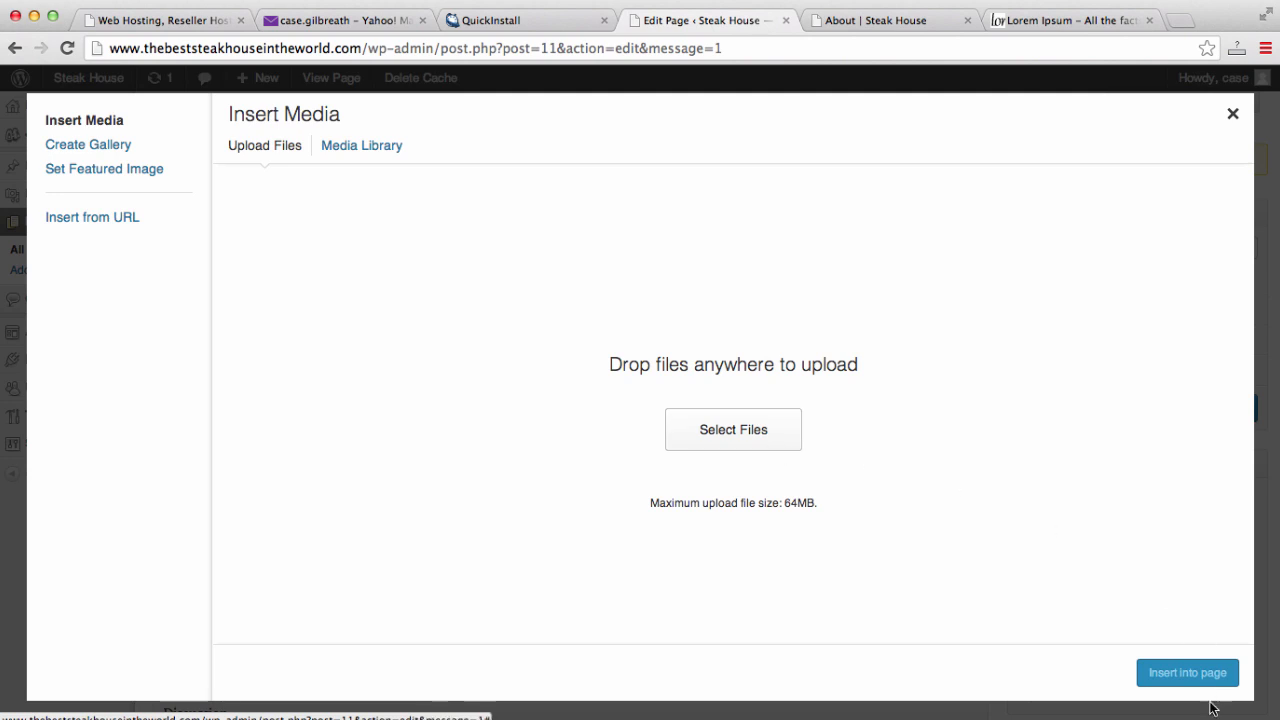
left_click(1232, 113)
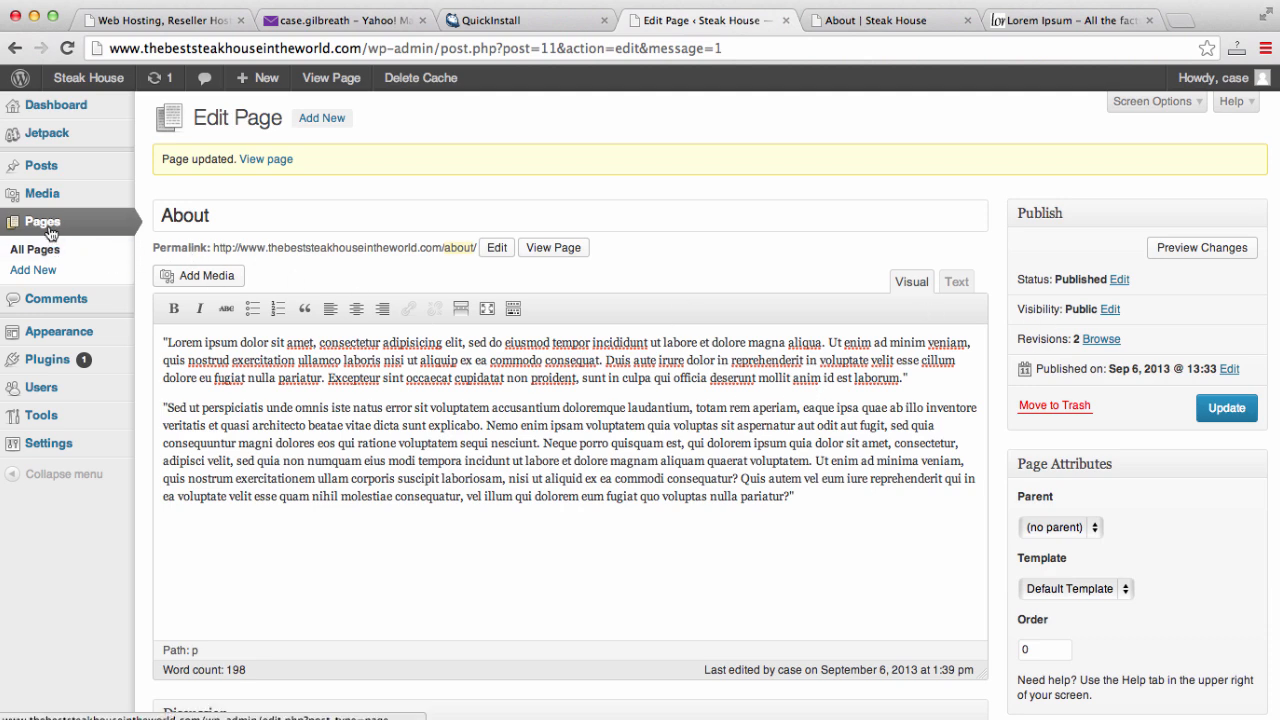
- Look over the live About and home pages and their sidebar, then return to the Pages list
left_click(865, 20)
scroll(826, 354, "up", 2)
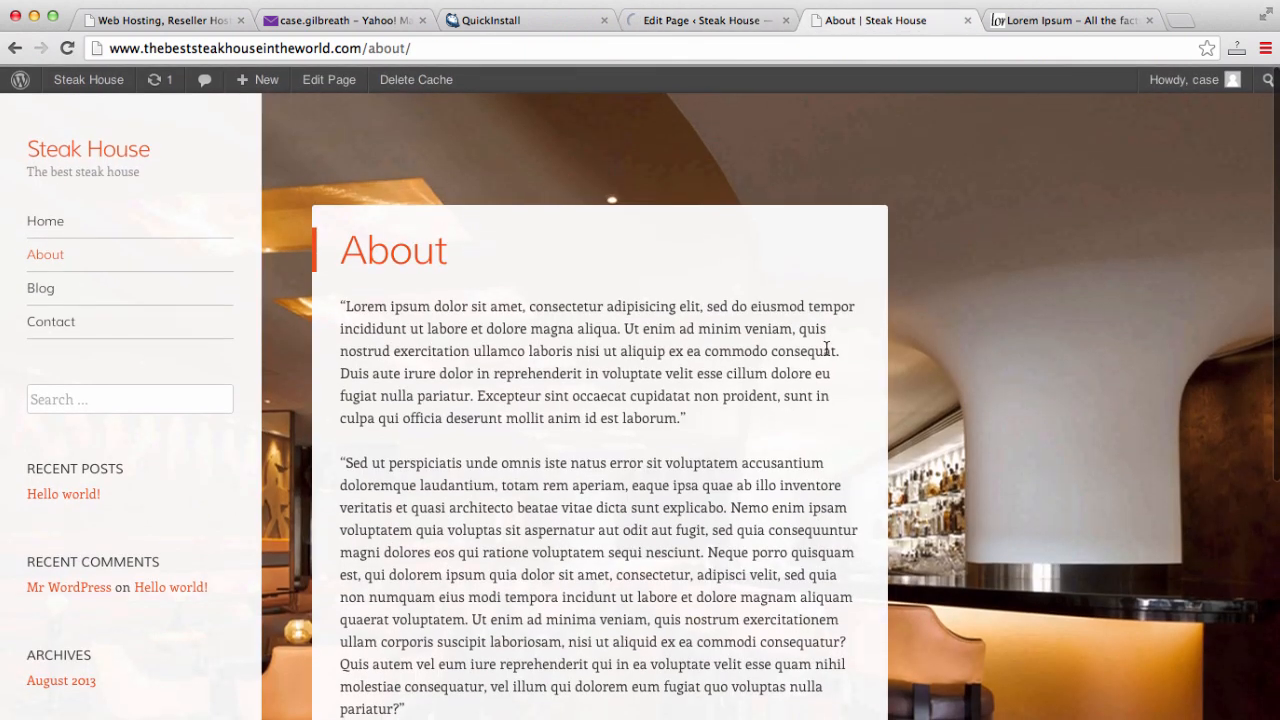
left_click(48, 223)
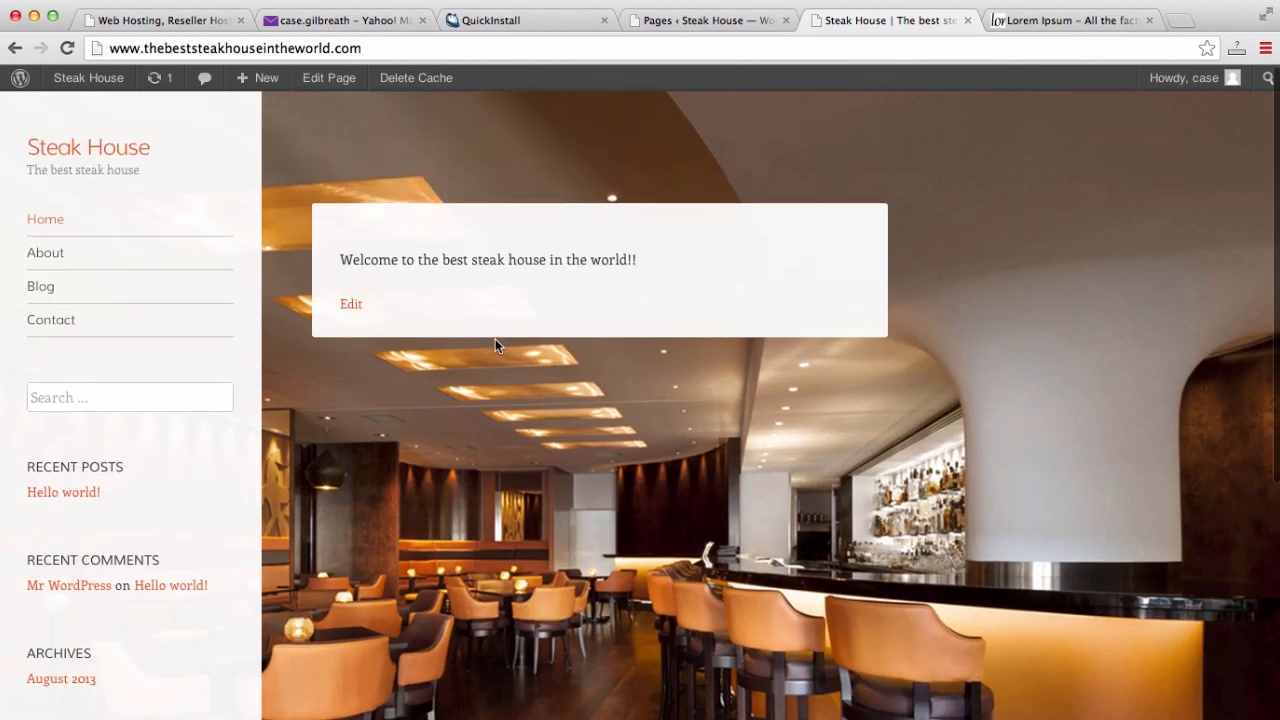
scroll(495, 340, "down", 3)
scroll(495, 339, "down", 3)
scroll(495, 339, "up", 4)
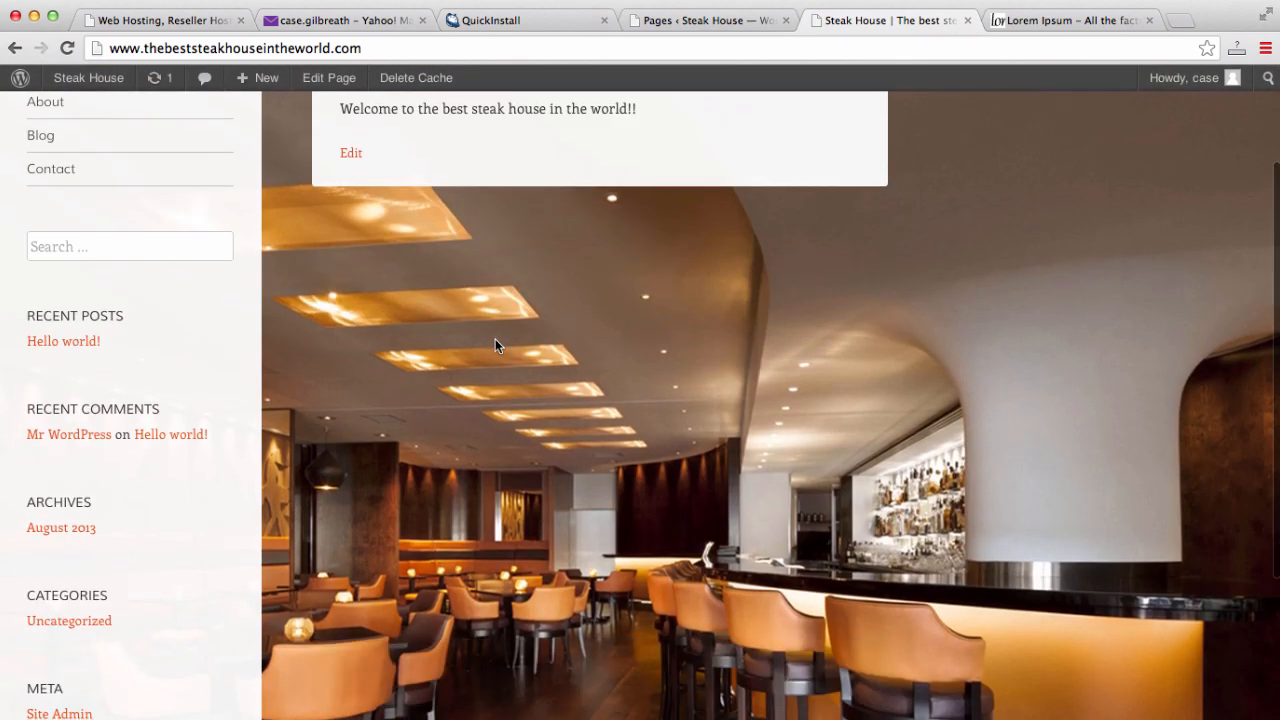
scroll(89, 366, "up", 2)
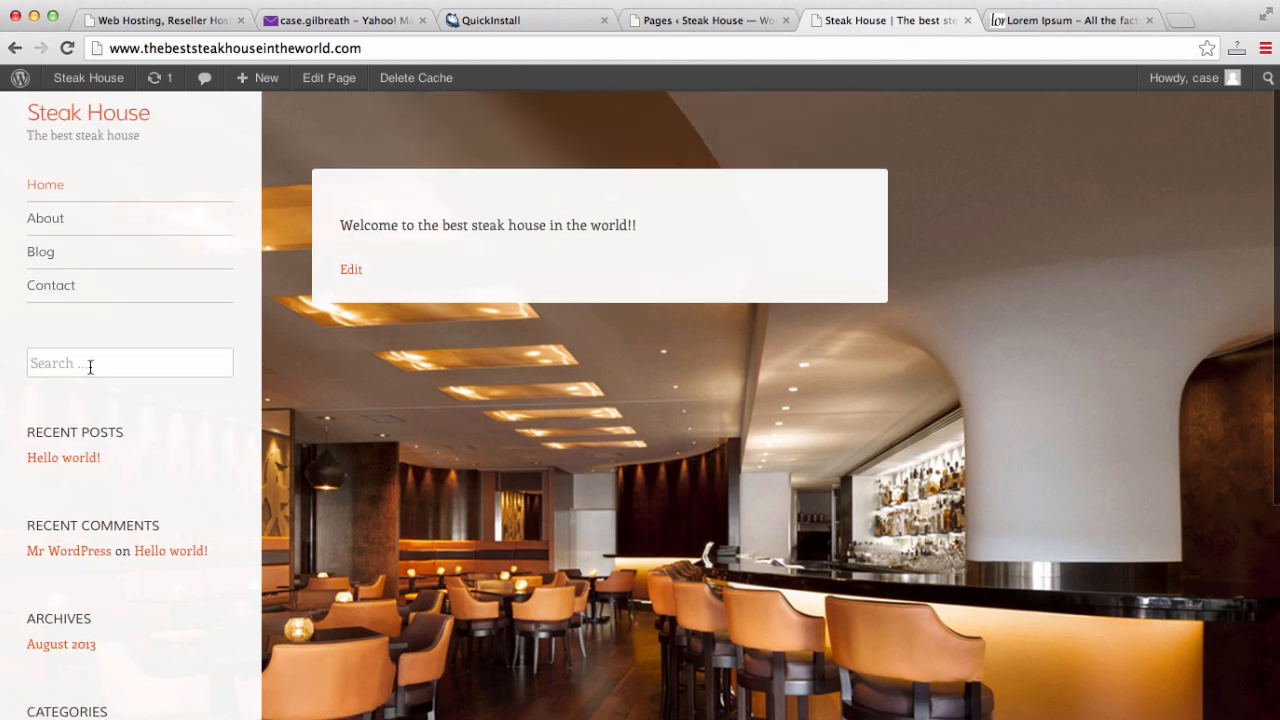
scroll(95, 420, "down", 2)
scroll(80, 480, "down", 1)
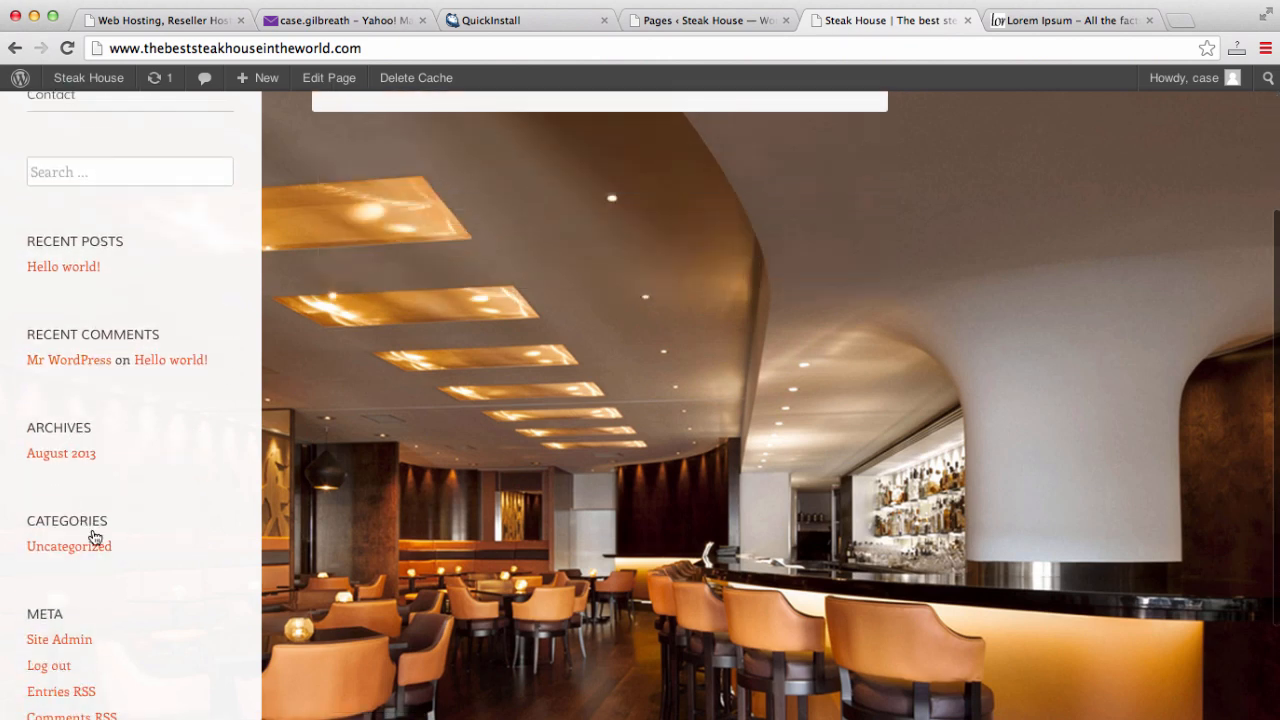
scroll(72, 546, "down", 2)
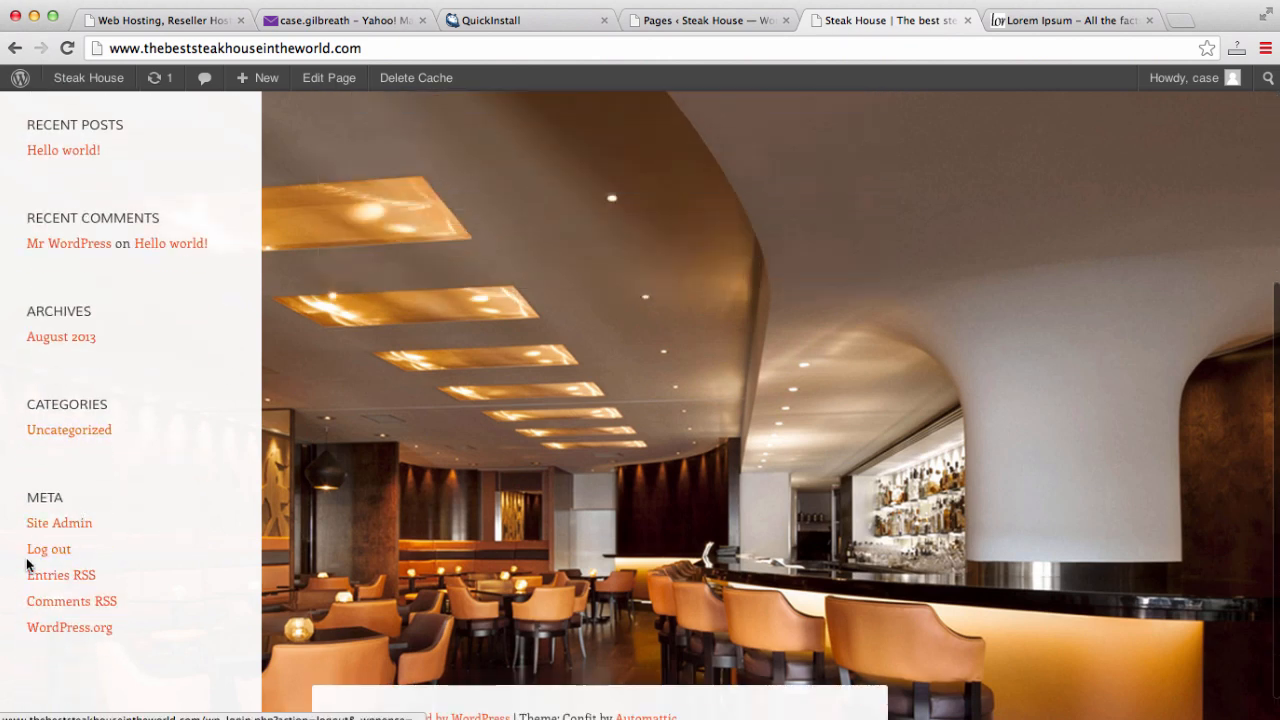
scroll(100, 590, "up", 5)
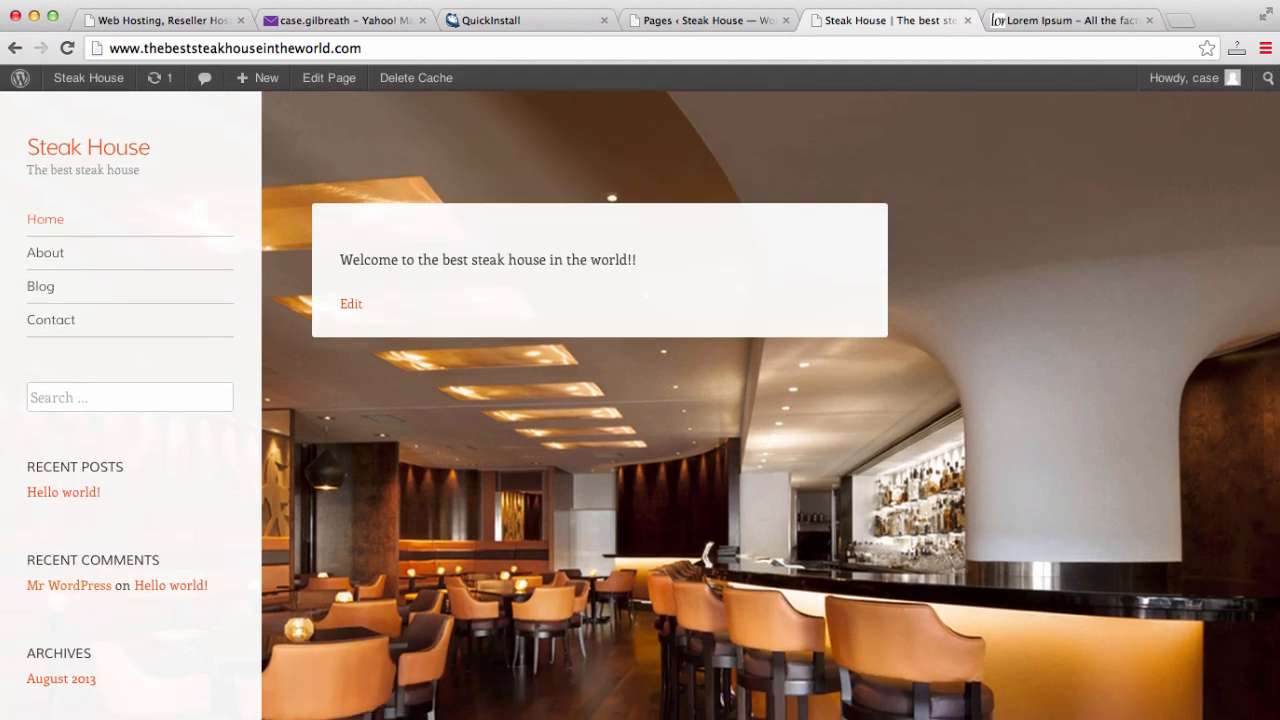
left_click(707, 30)
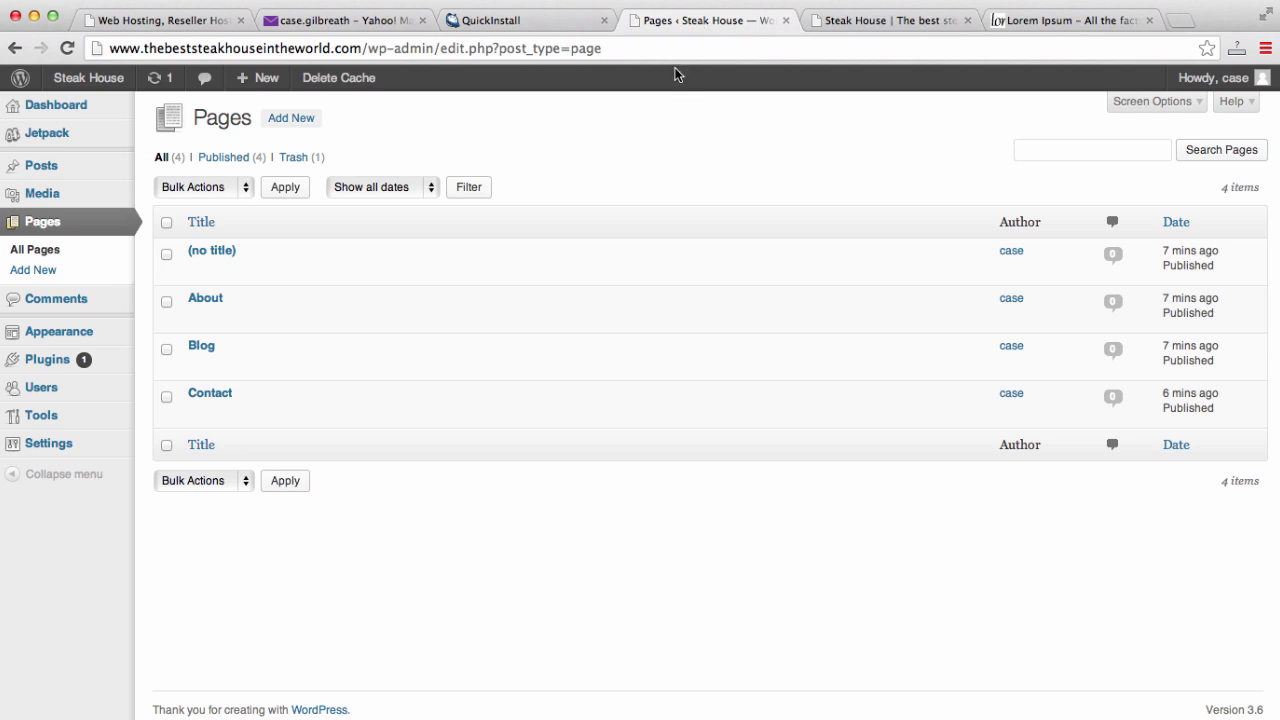
- Open Appearance > Widgets and compare it with the live site's sidebar
mouse_move(59, 329)
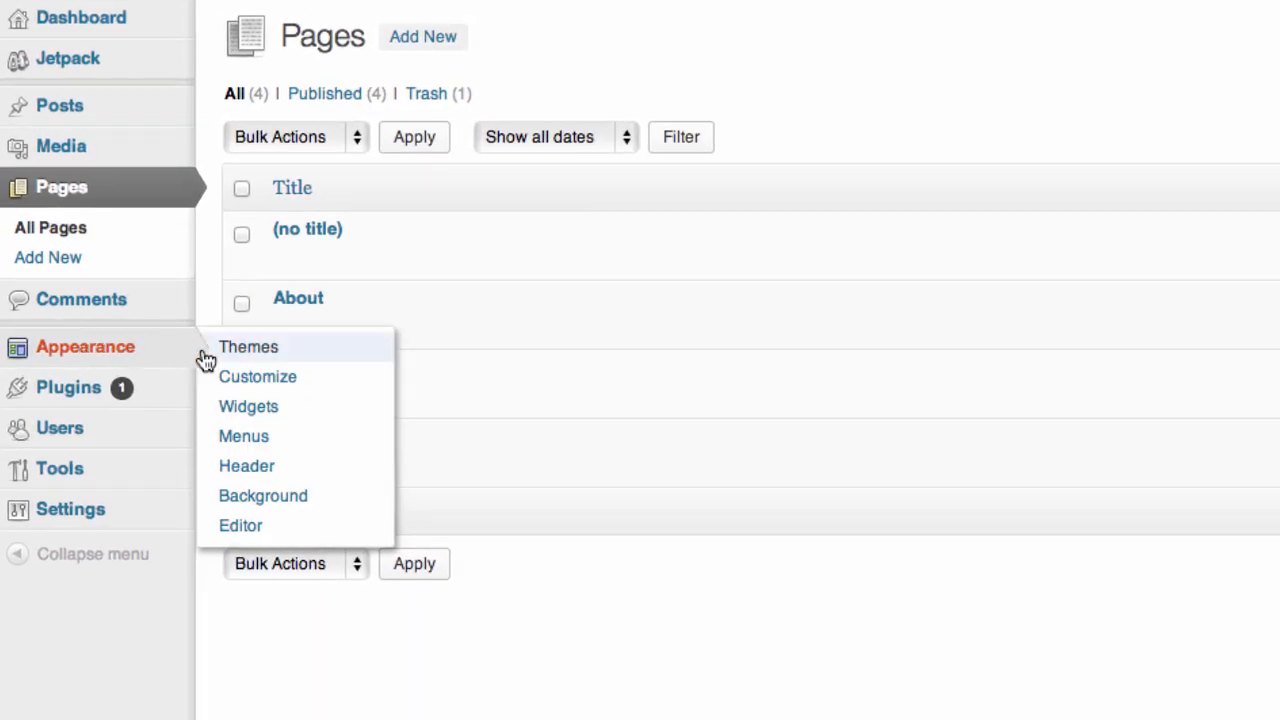
left_click(248, 408)
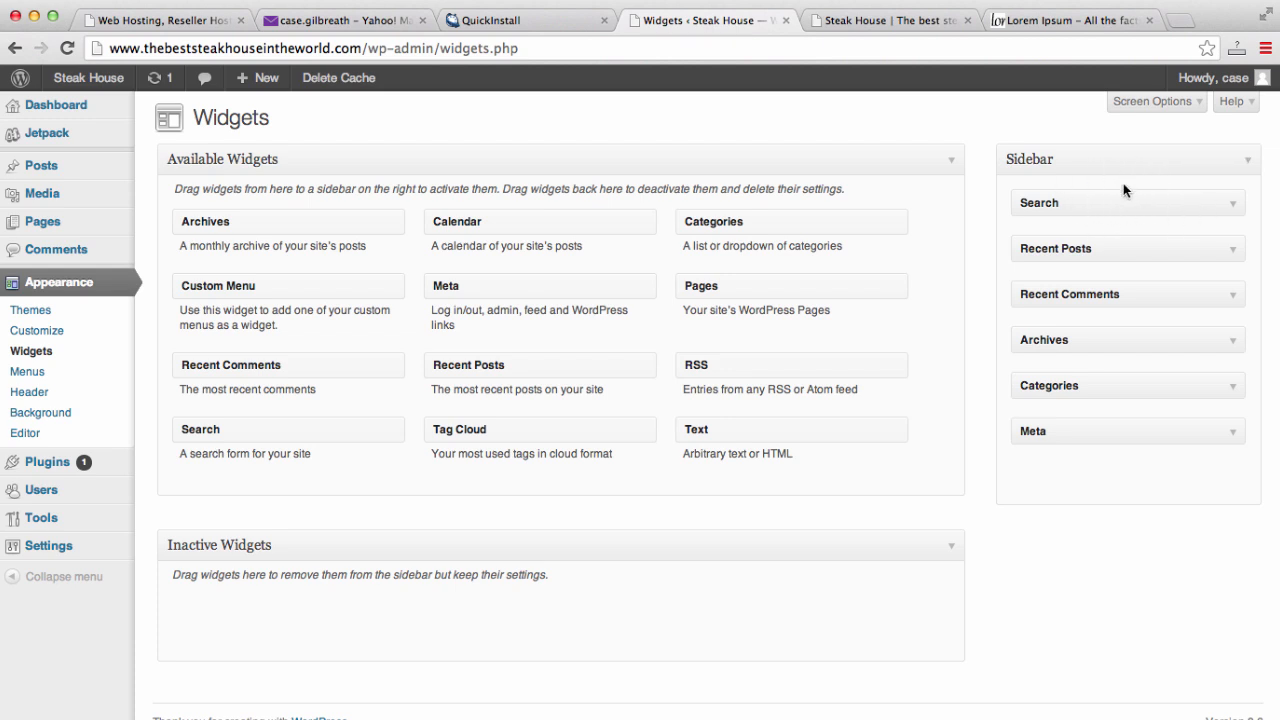
left_click(866, 20)
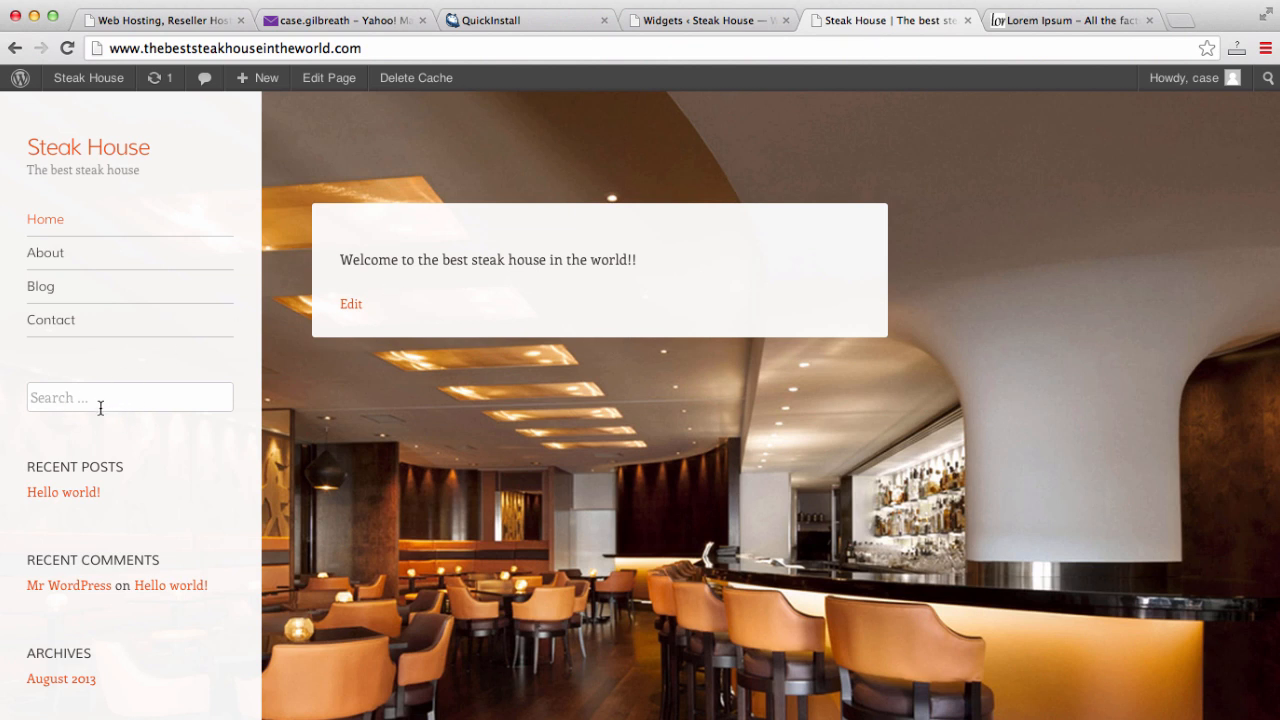
left_click(743, 20)
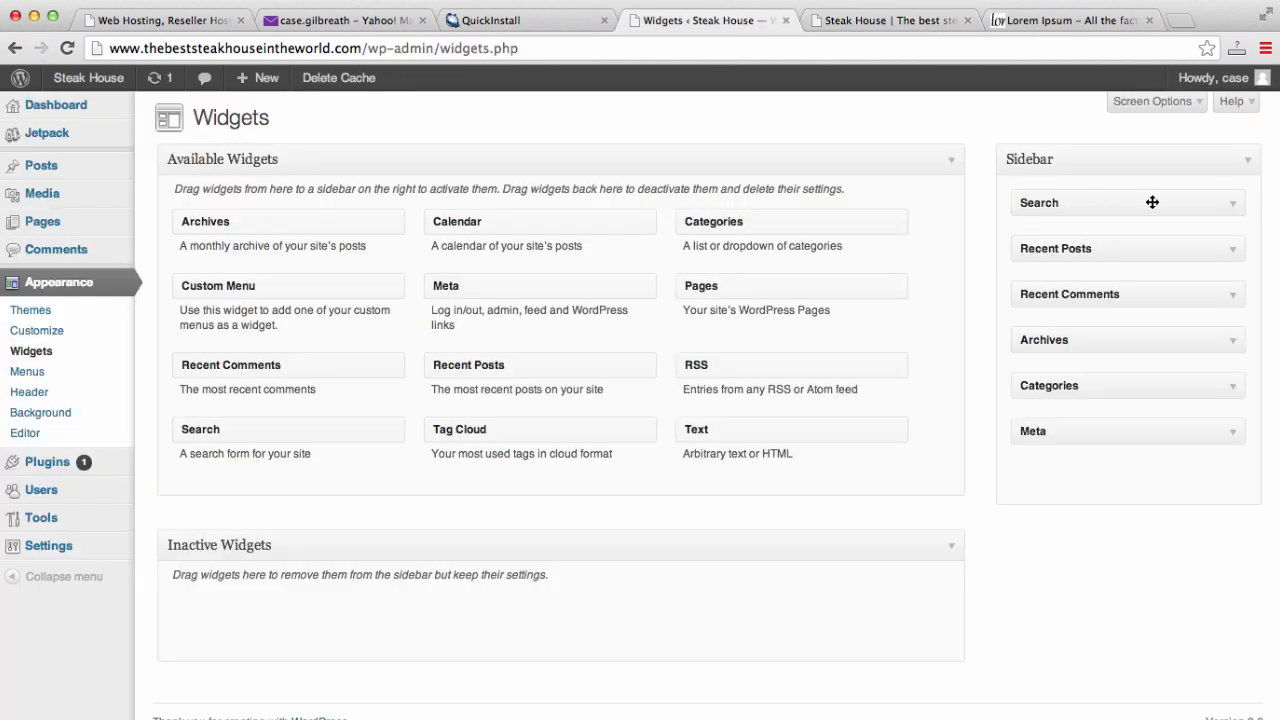
- Move Search, Recent Posts, Recent Comments, Archives, Categories and Meta from the Sidebar into Inactive Widgets
left_click_drag(1151, 203, 329, 611)
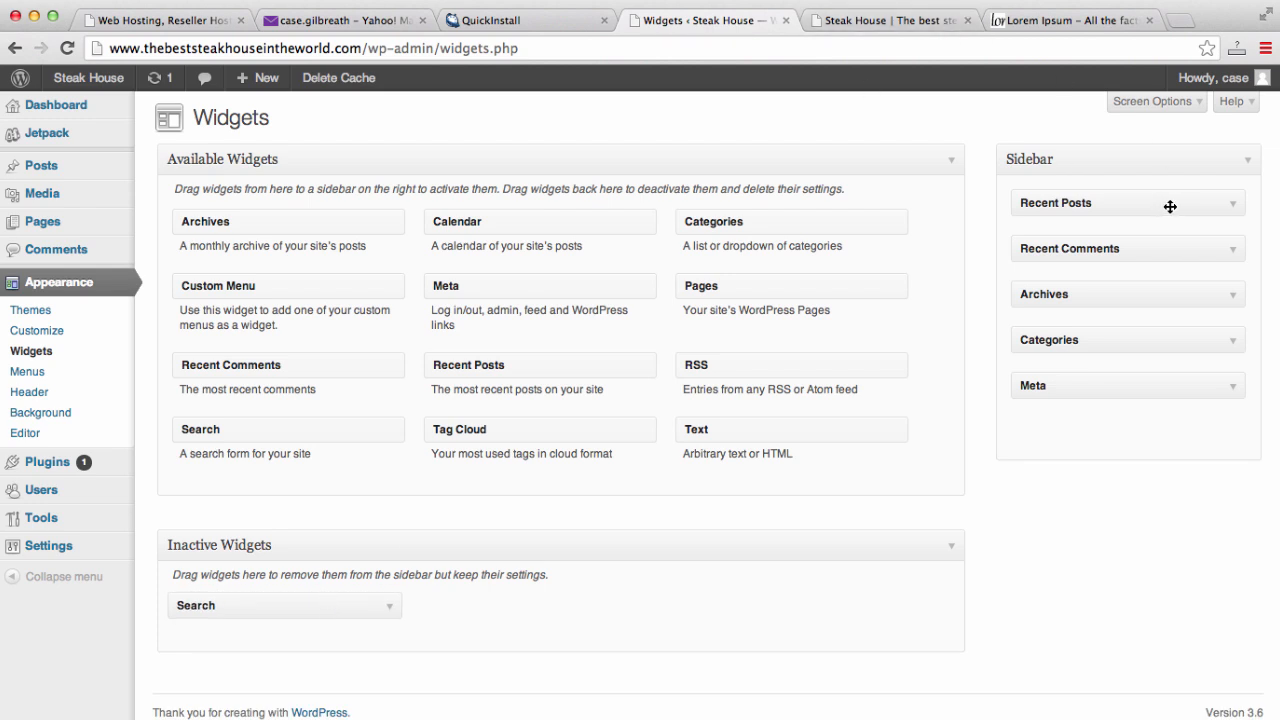
left_click_drag(1169, 206, 606, 623)
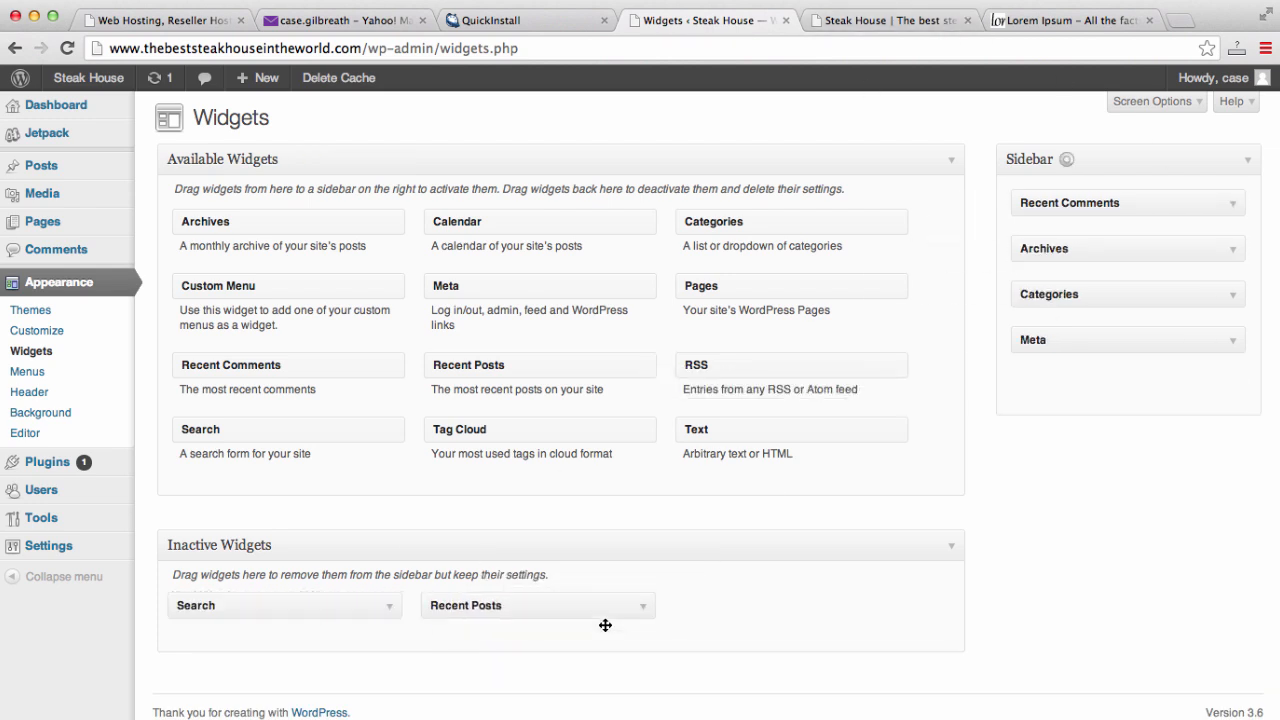
left_click_drag(1191, 203, 860, 611)
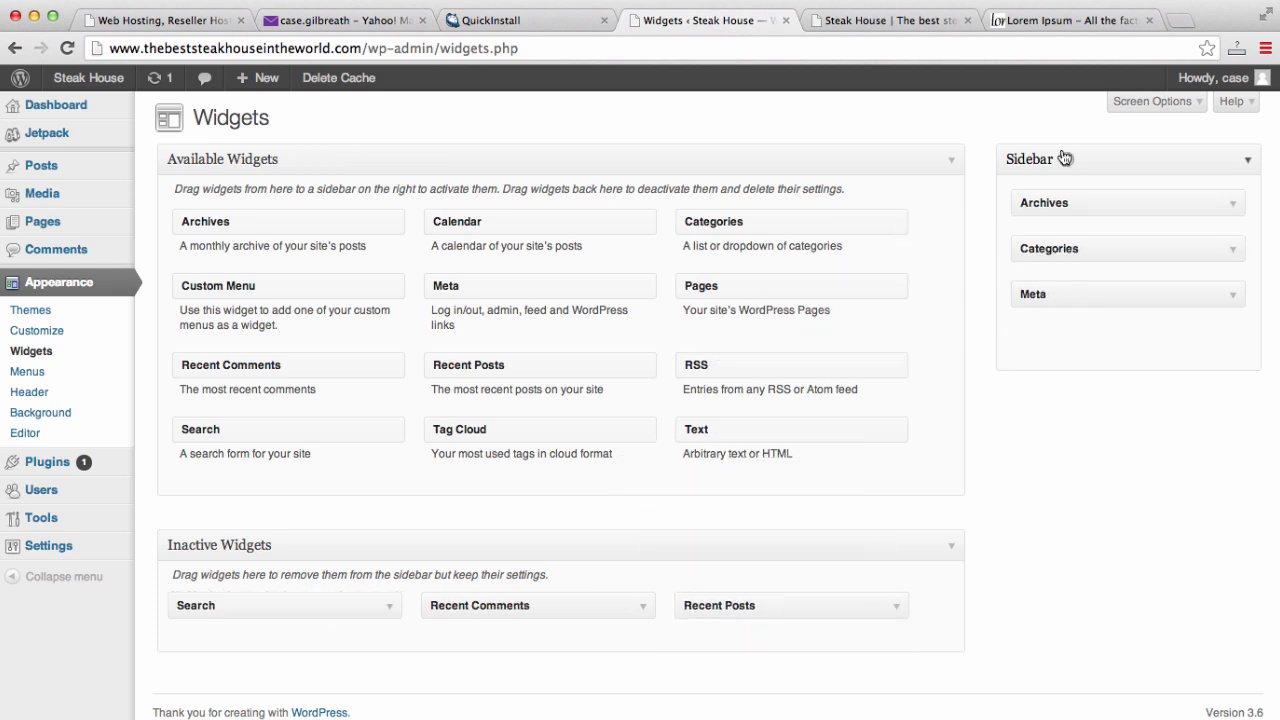
left_click_drag(1155, 202, 760, 575)
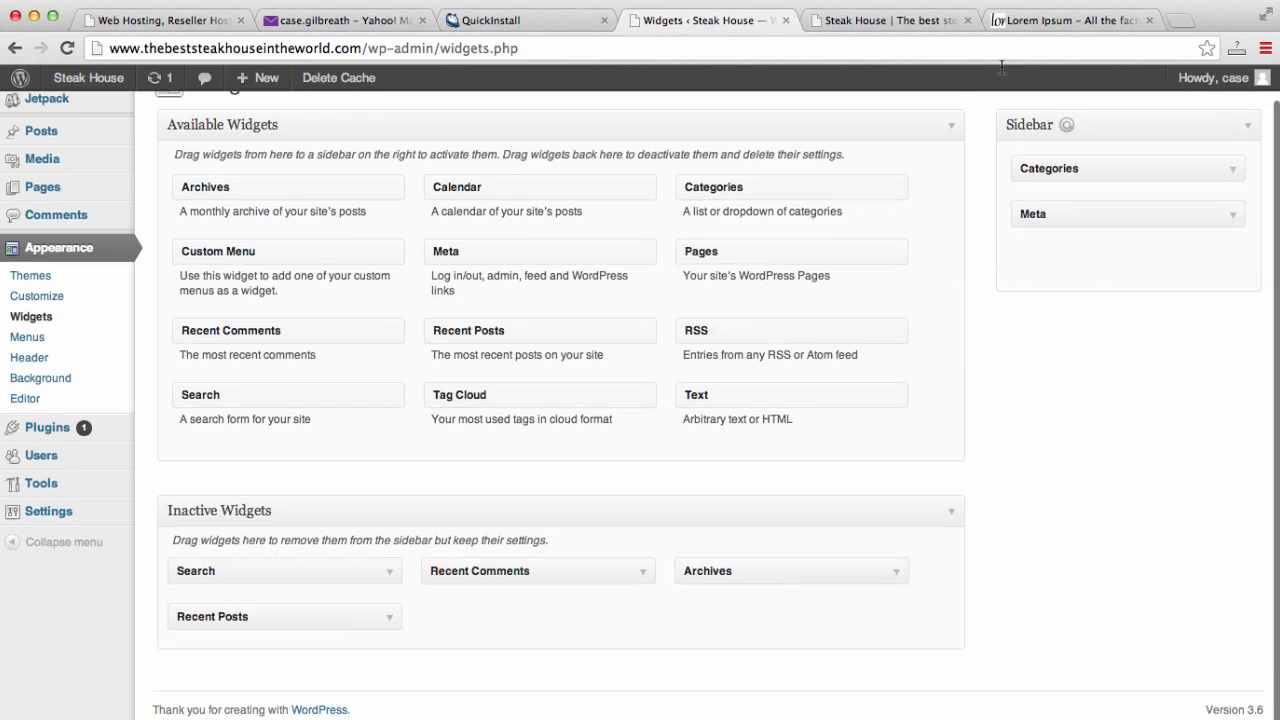
left_click_drag(1115, 172, 643, 614)
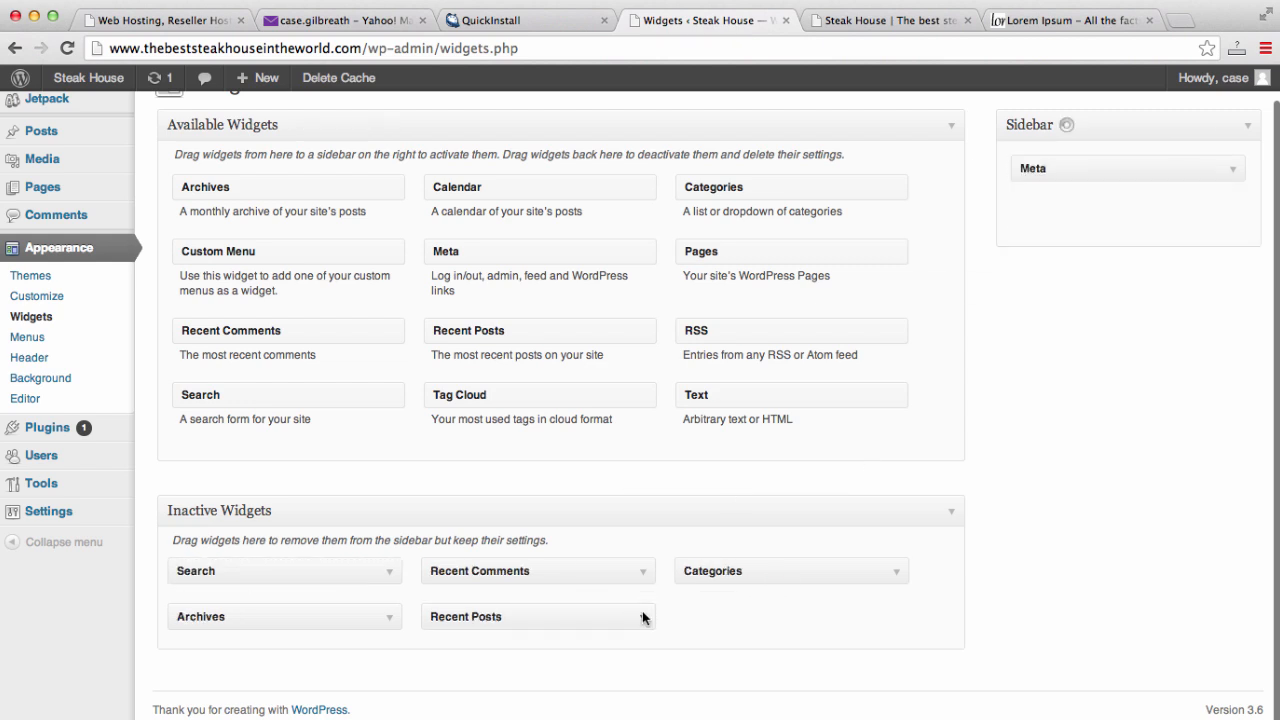
left_click_drag(1116, 178, 759, 589)
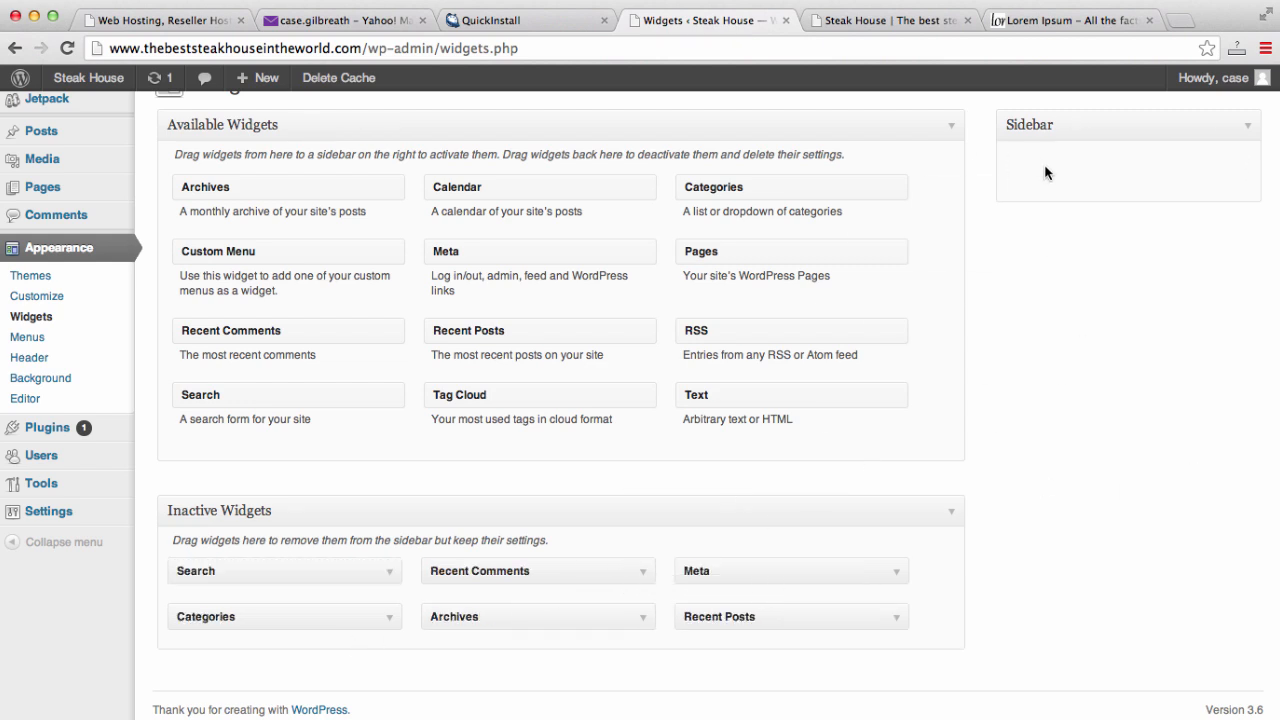
scroll(1210, 554, "down", 1)
scroll(1210, 554, "up", 2)
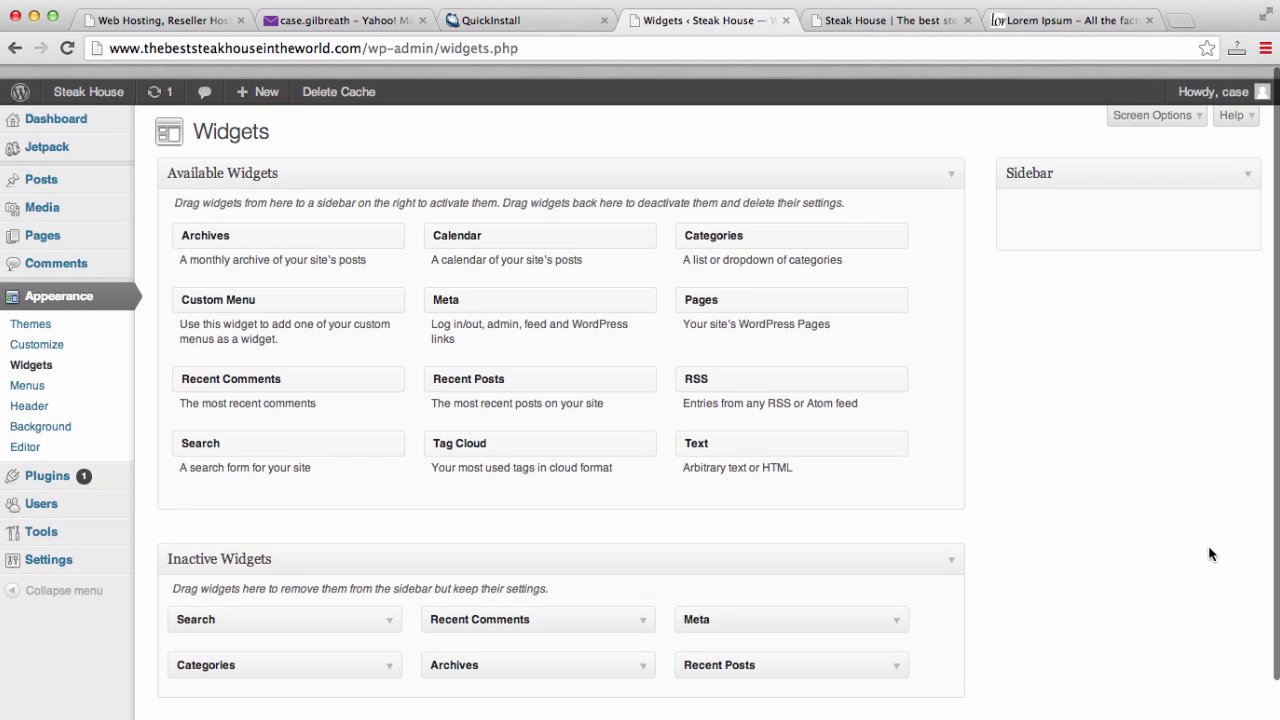
scroll(1210, 554, "down", 2)
scroll(1209, 571, "up", 2)
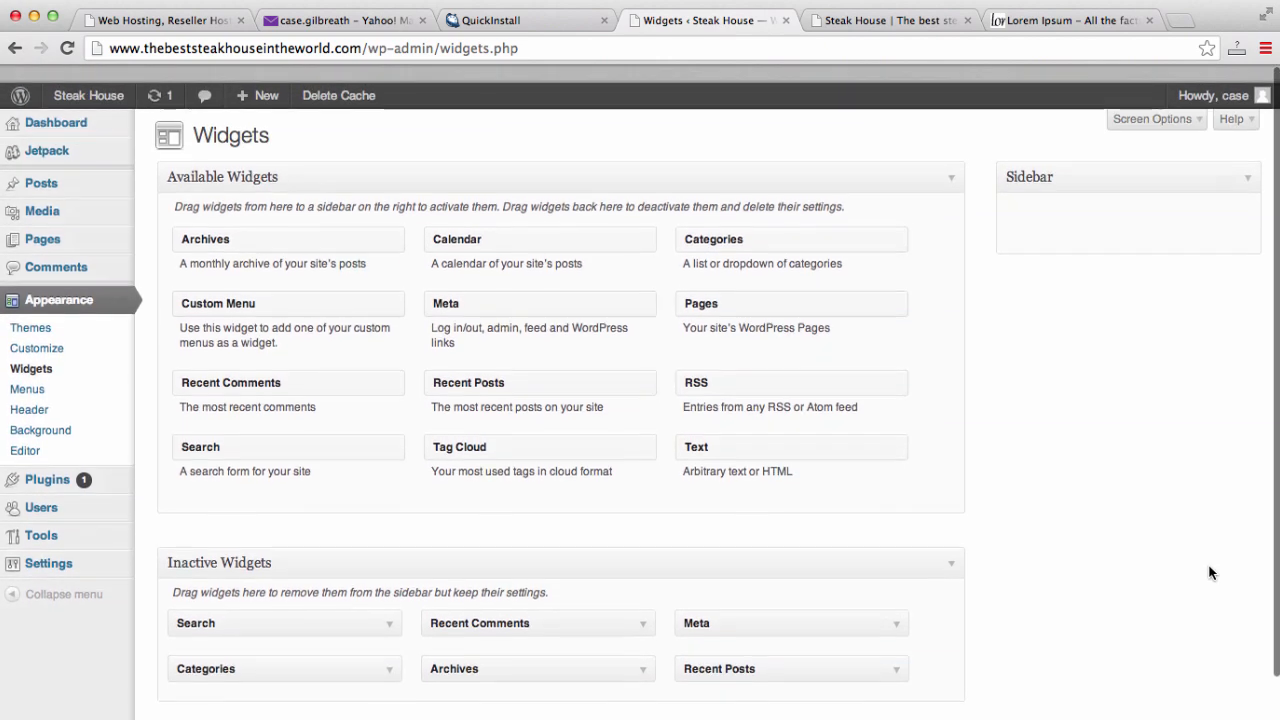
left_click(850, 24)
left_click(819, 49)
- Reload the site, close the Lorem Ipsum, QuickInstall, Yahoo Mail and web hosting tabs, then go to Dashboard
key("Return")
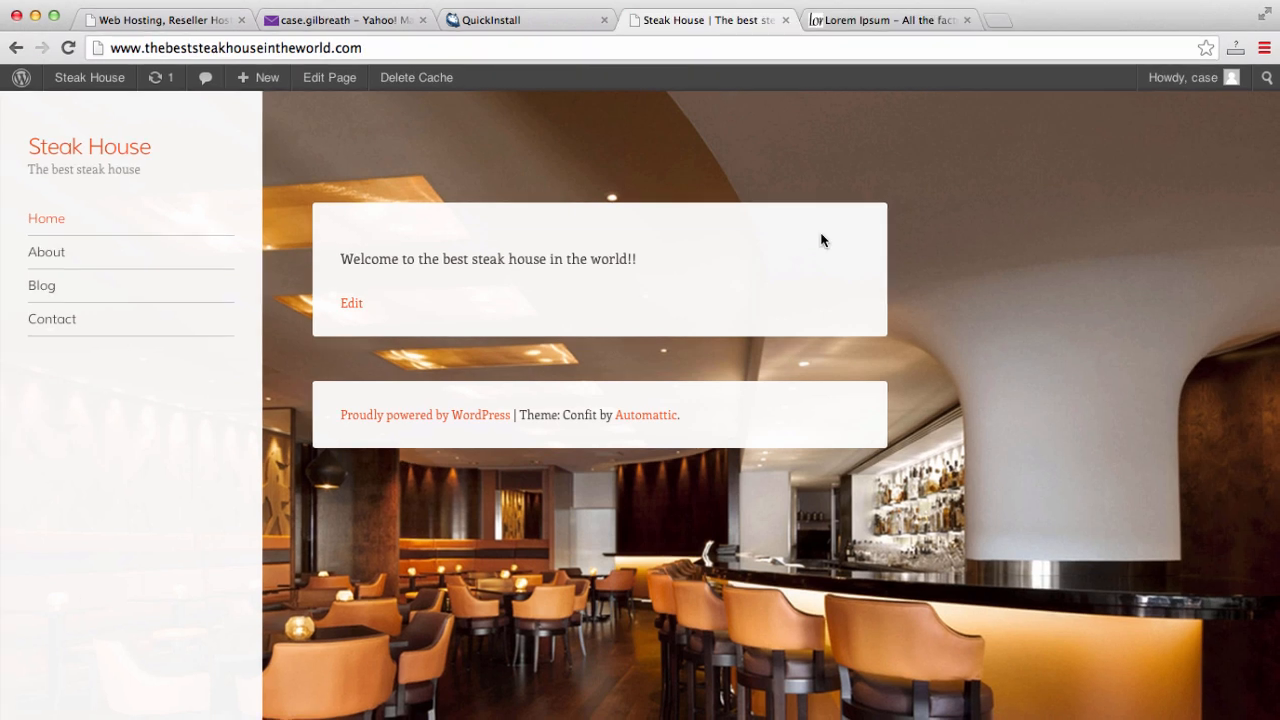
left_click(966, 20)
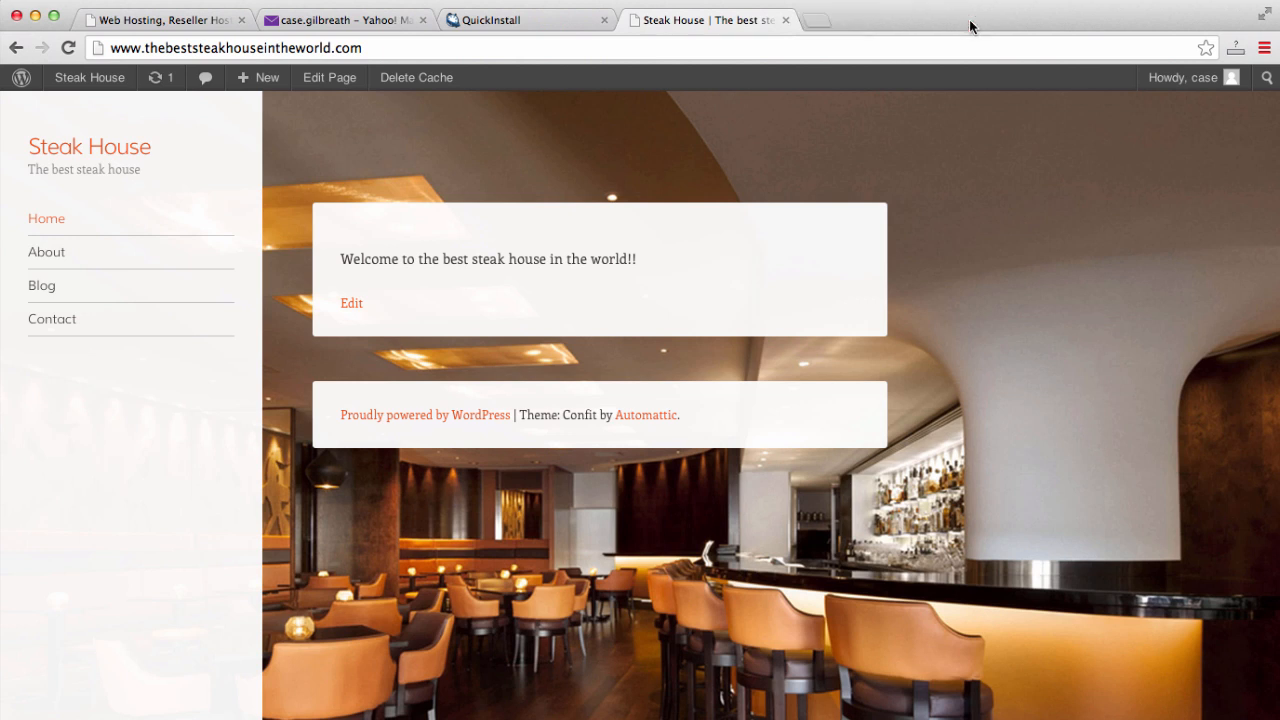
left_click(604, 20)
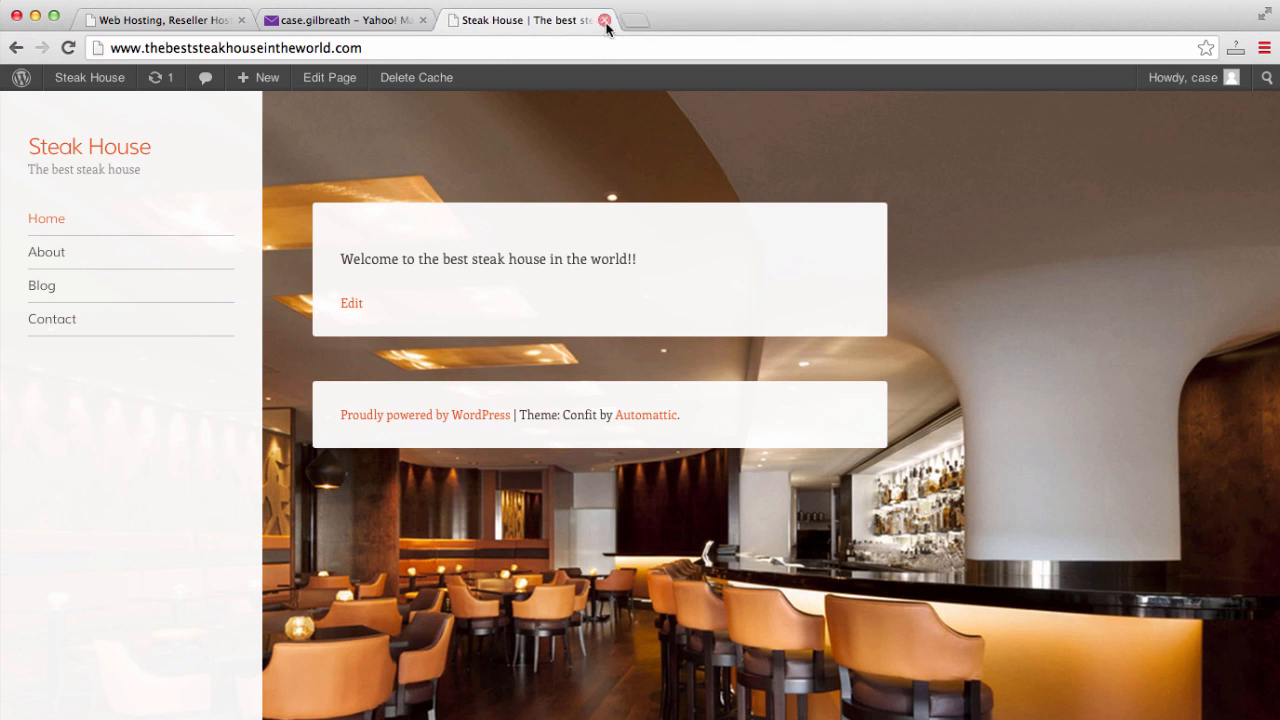
left_click(424, 20)
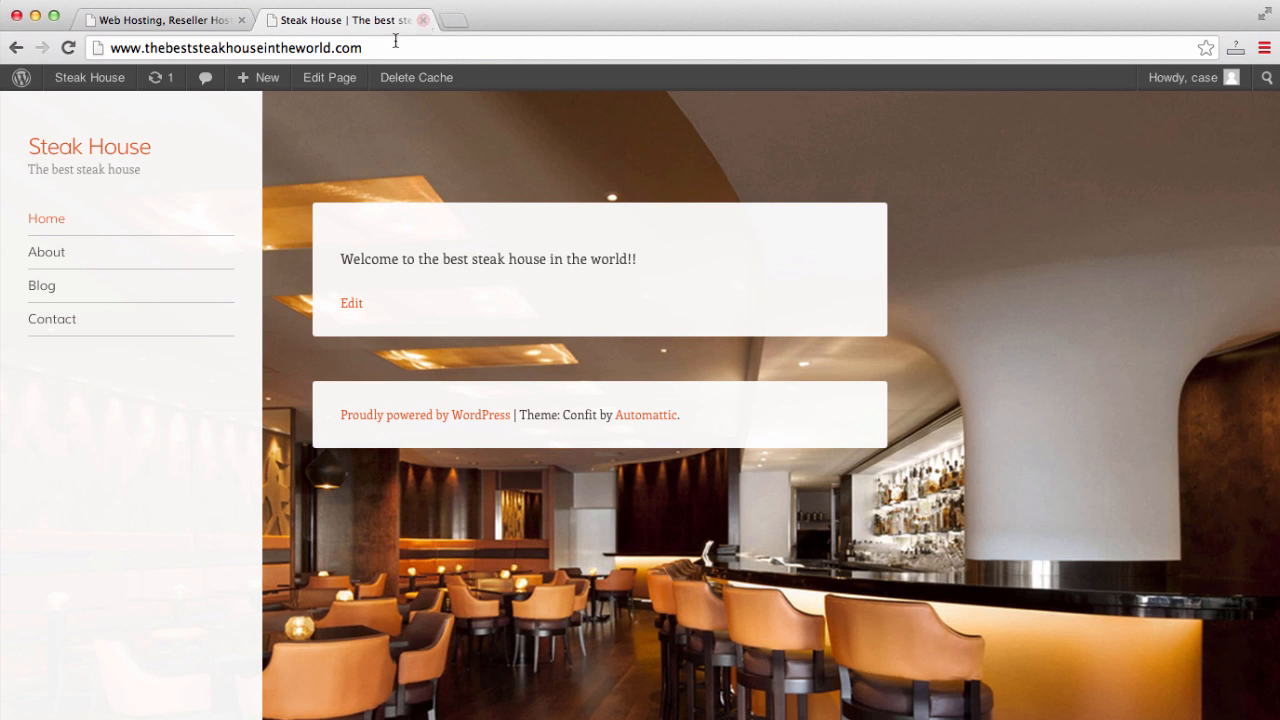
left_click(241, 20)
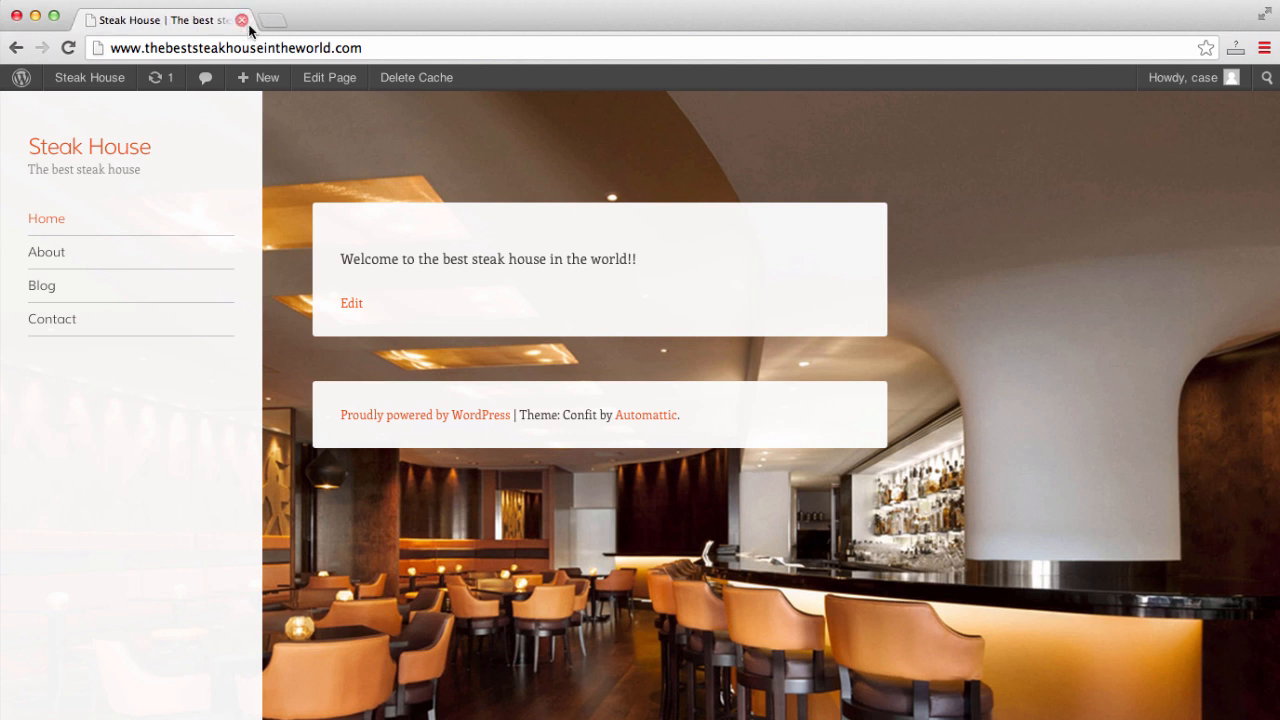
mouse_move(88, 86)
left_click(94, 117)
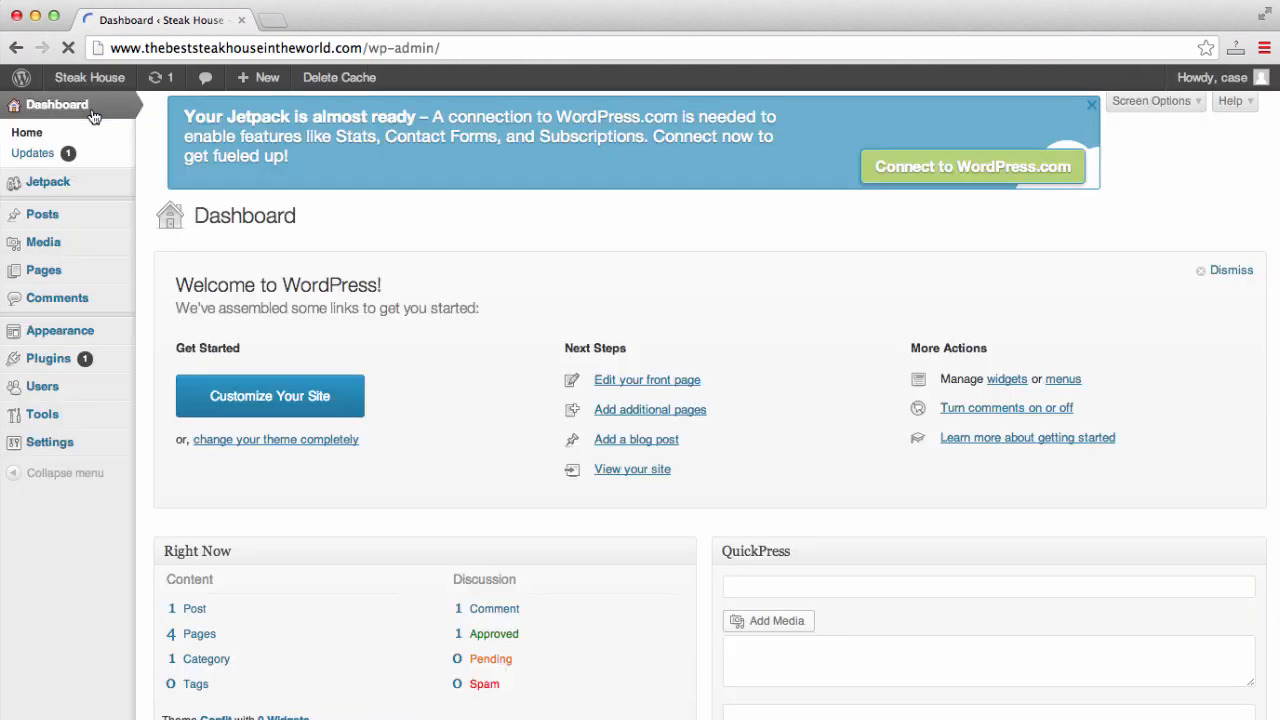
- Create and publish a new page titled 'Menu'
mouse_move(68, 226)
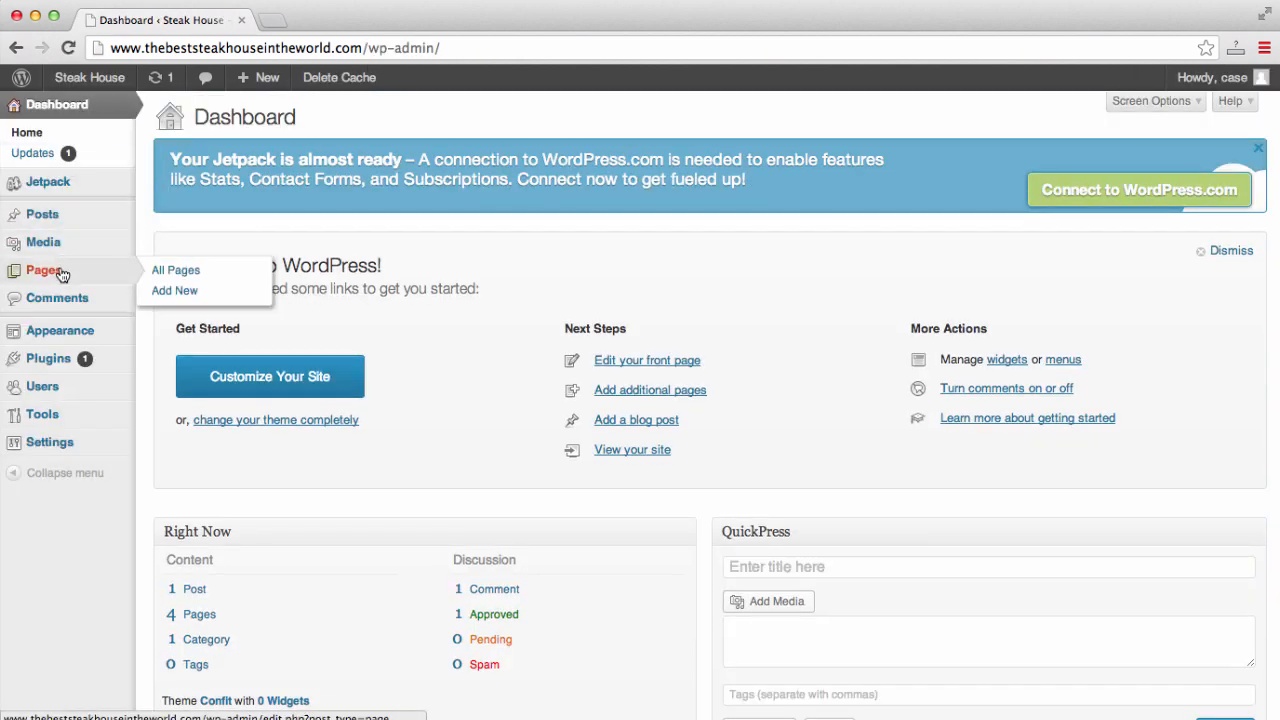
left_click(63, 272)
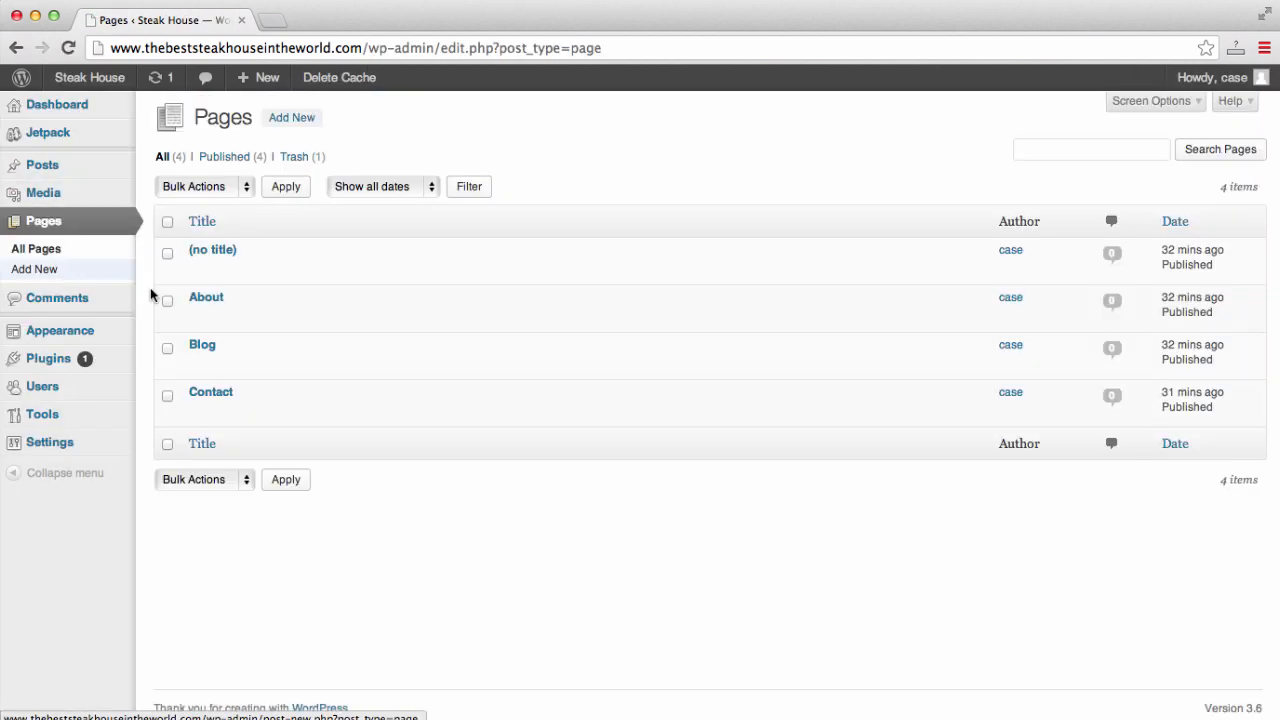
left_click(302, 124)
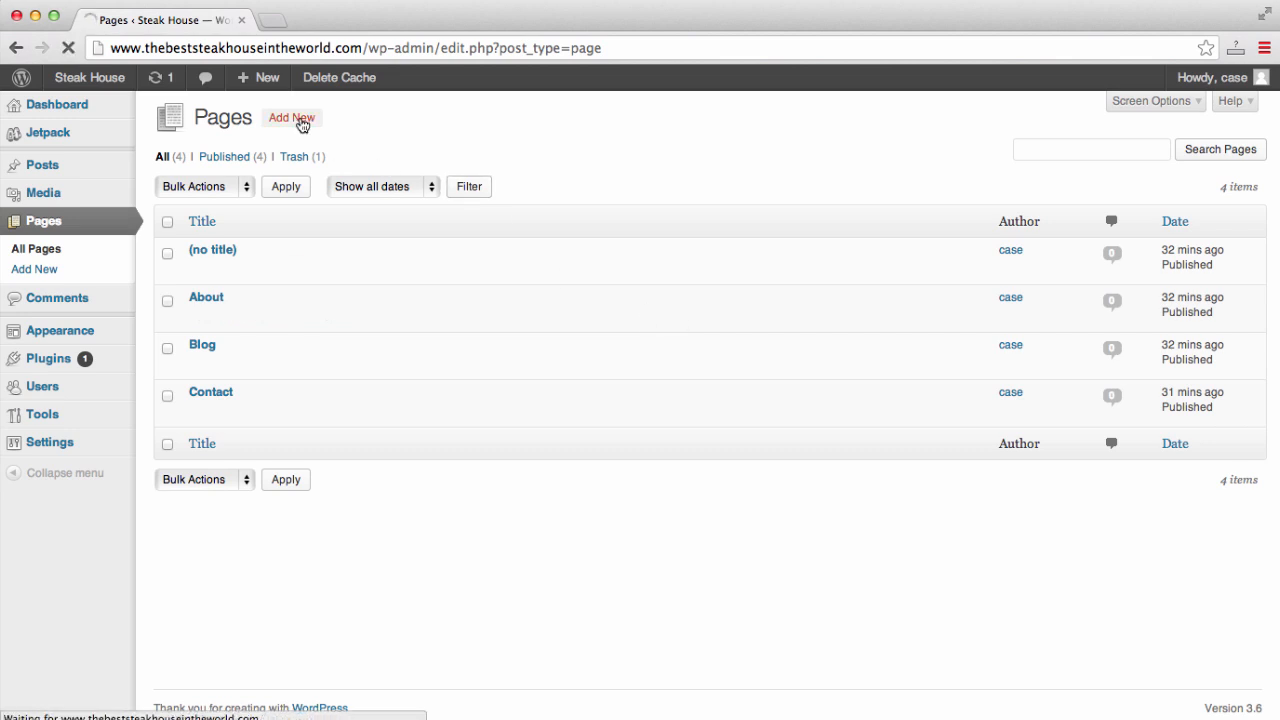
type("Men")
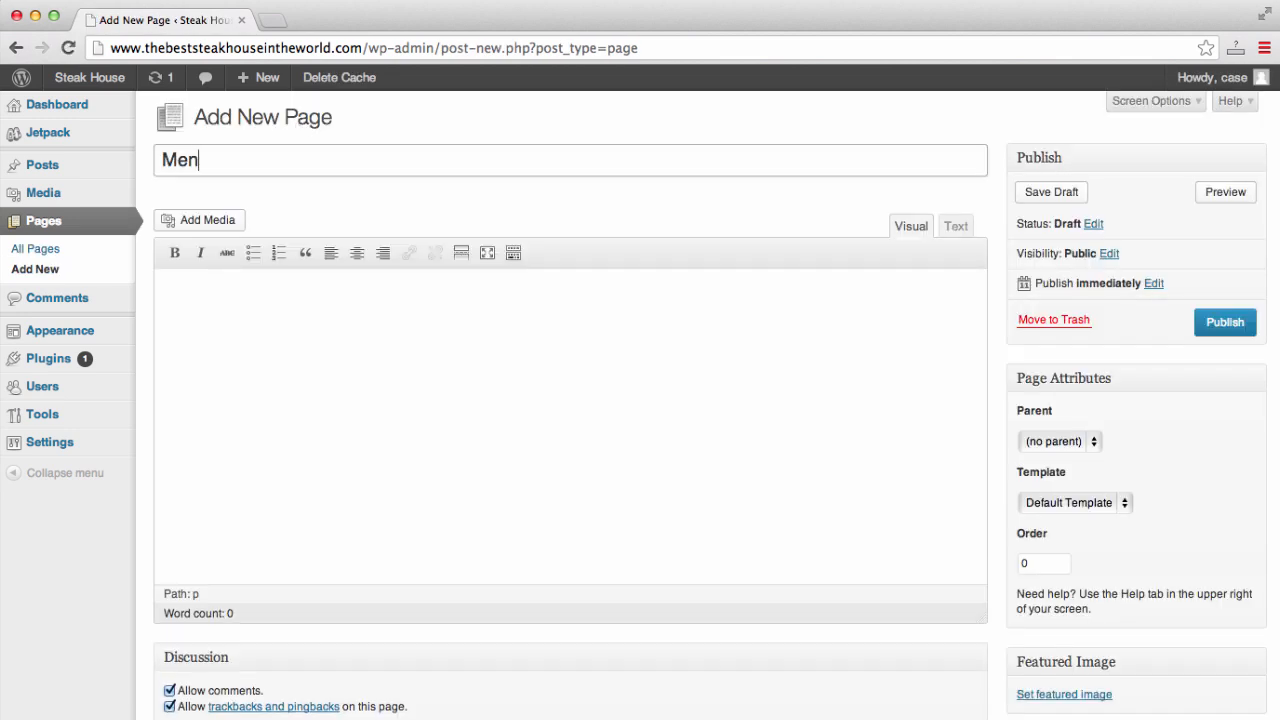
type("u")
left_click(1212, 321)
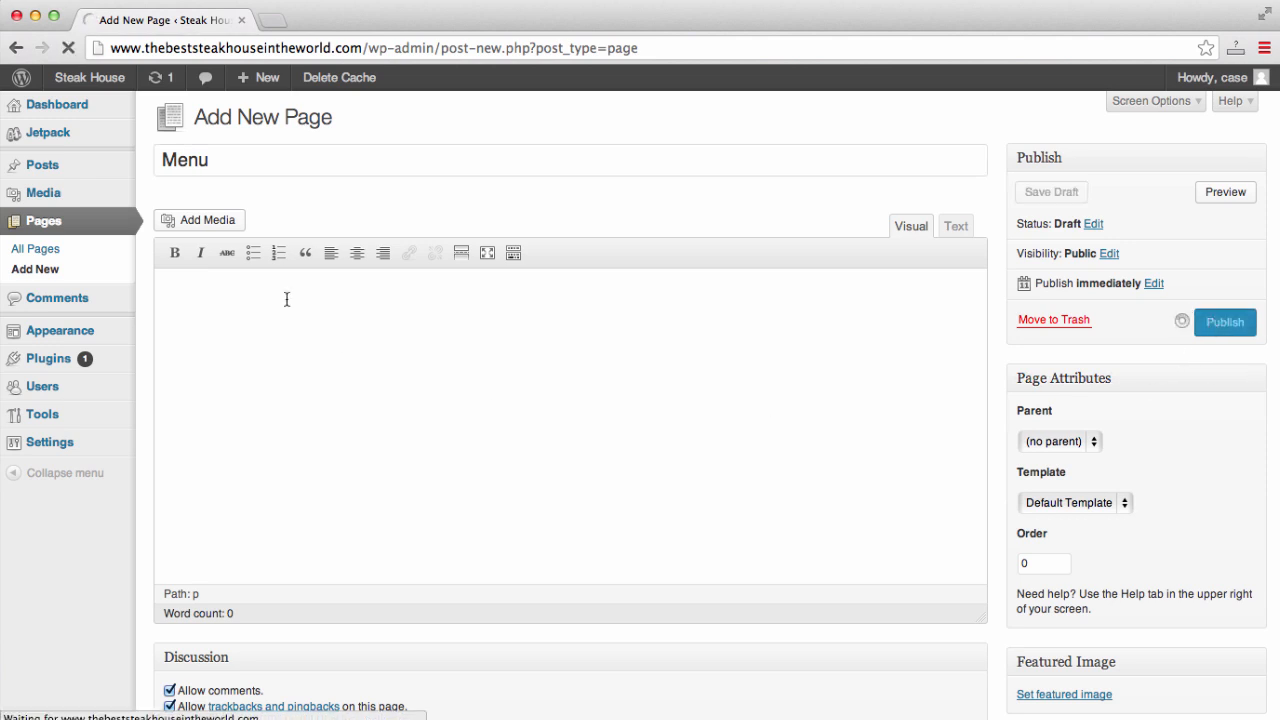
- Create and publish another new page titled 'Reservations'
left_click(321, 118)
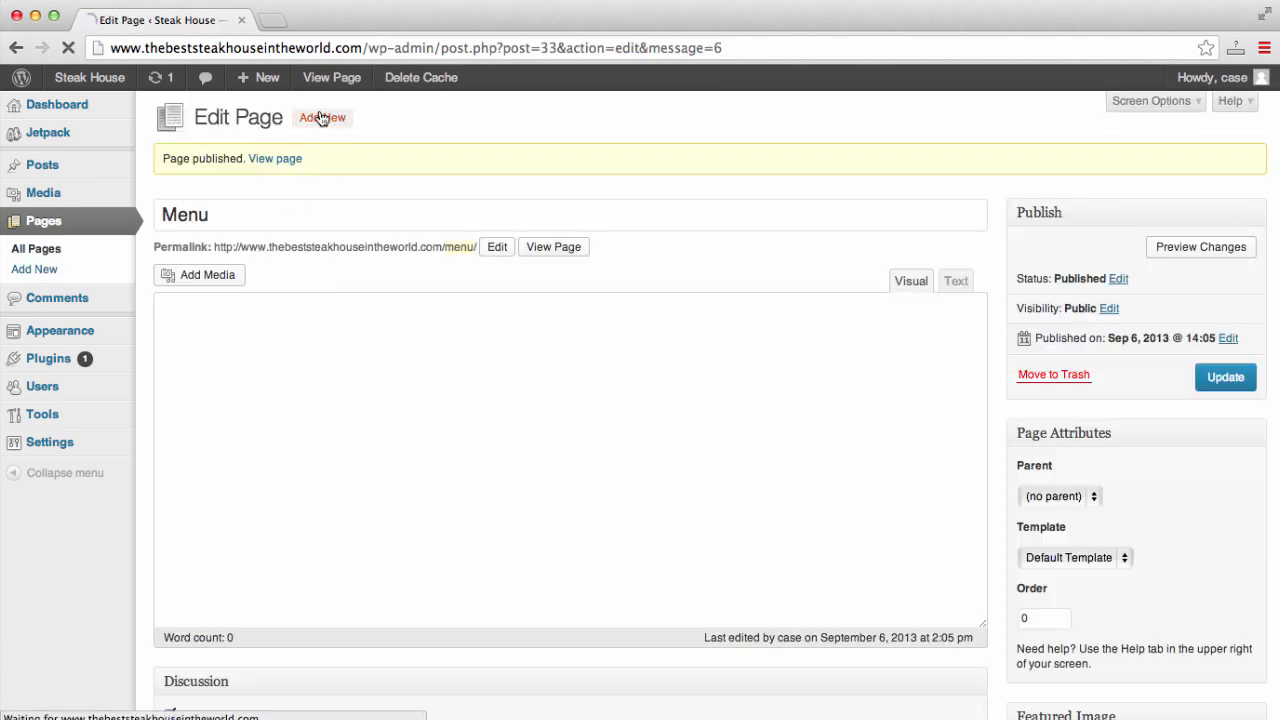
type("R")
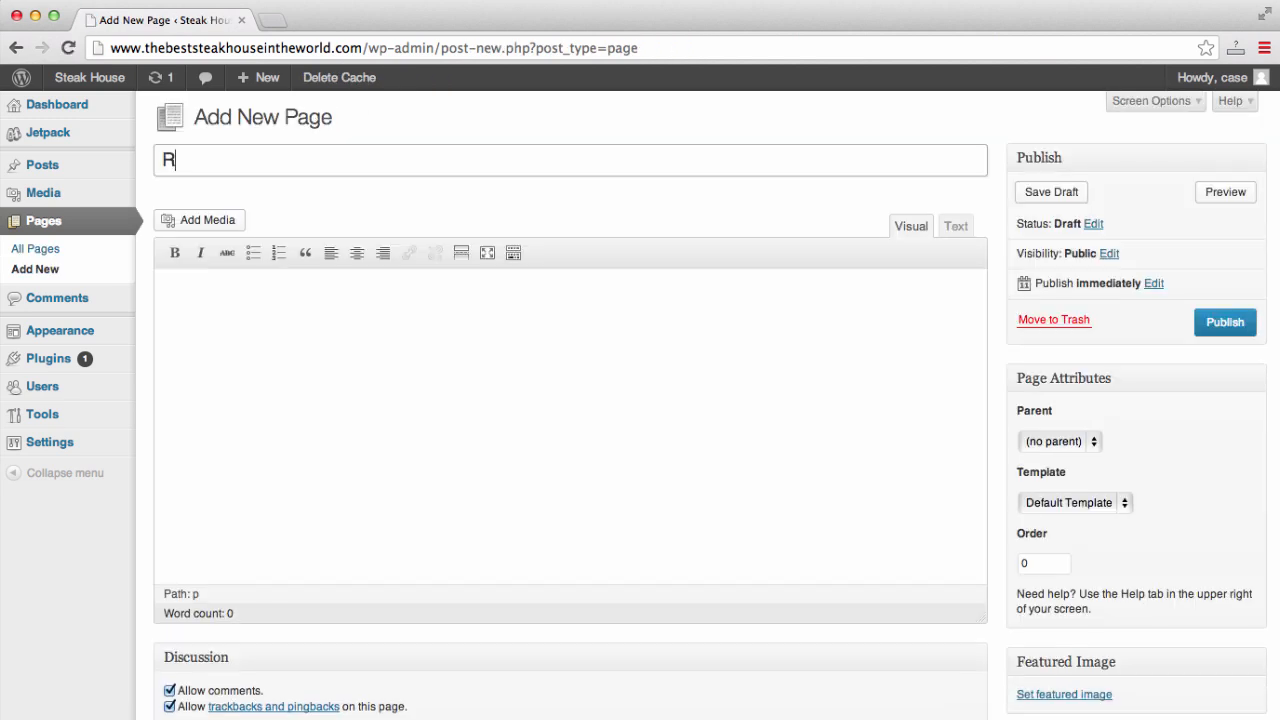
type("eservations")
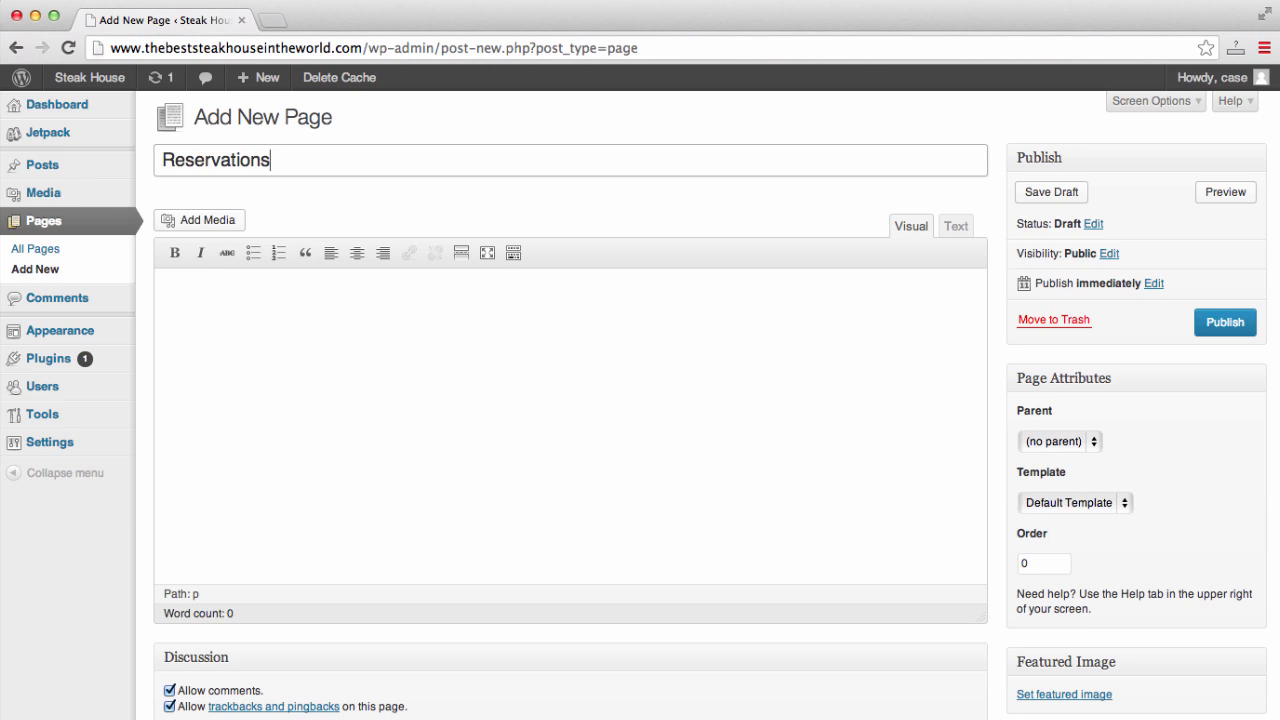
left_click(1212, 330)
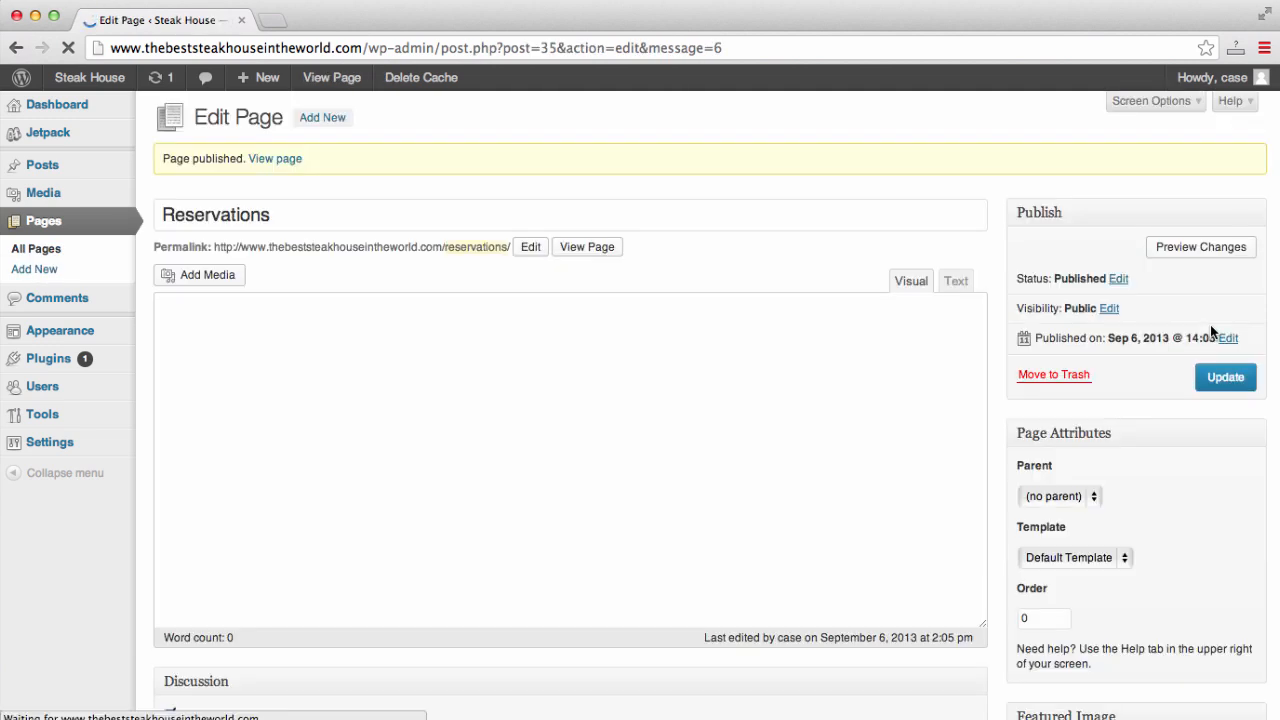
left_click(270, 22)
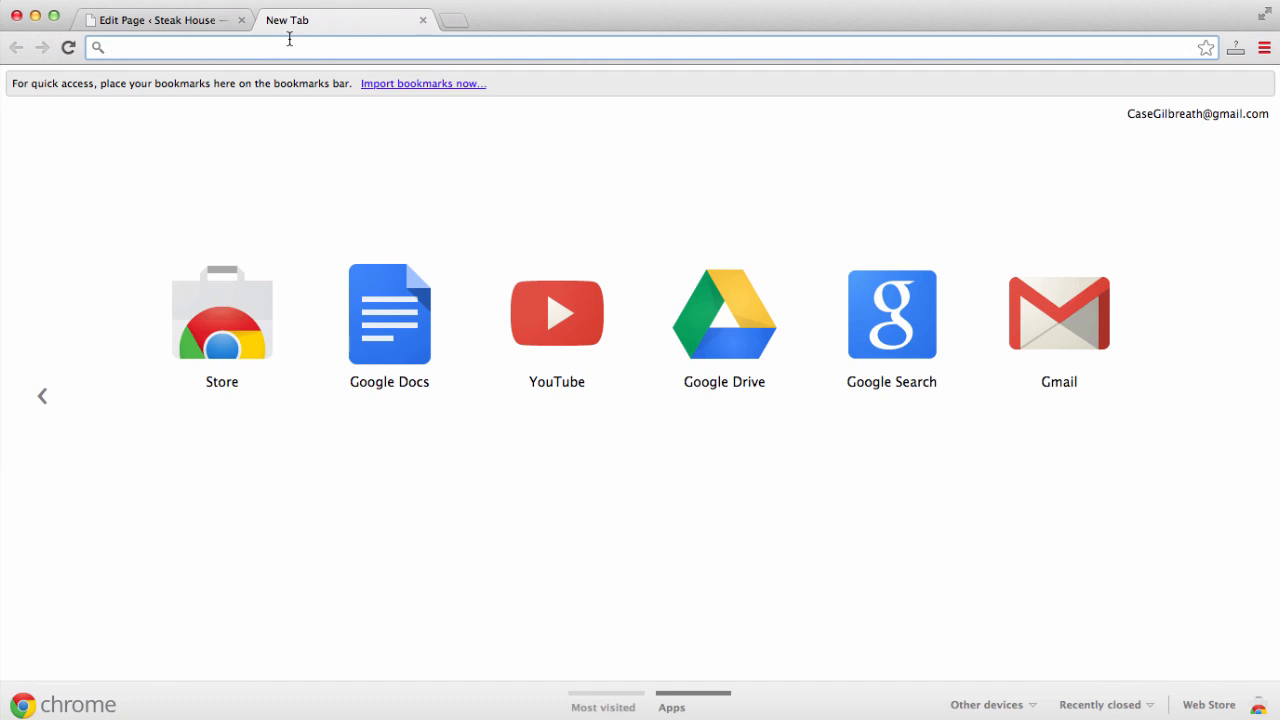
- Load thebeststeakhouseintheworld.com in the new tab and browse its About and Blog pages
type("thebest")
key("Return")
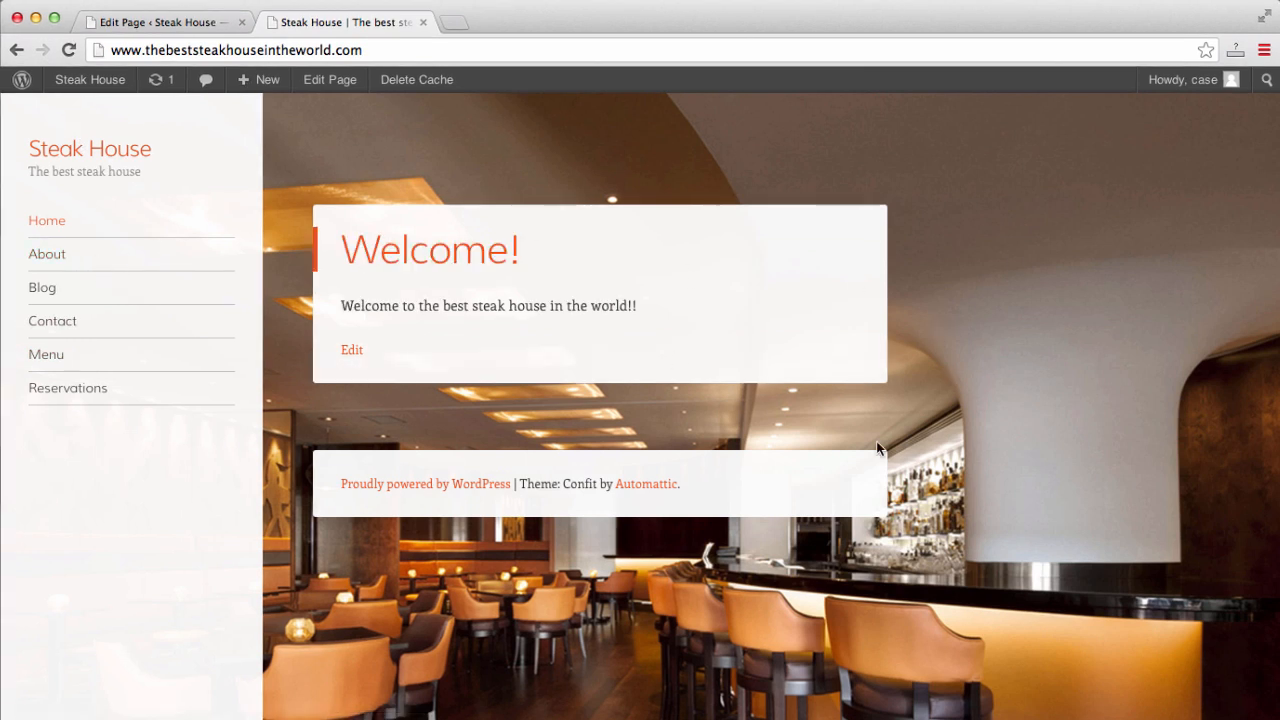
left_click(57, 254)
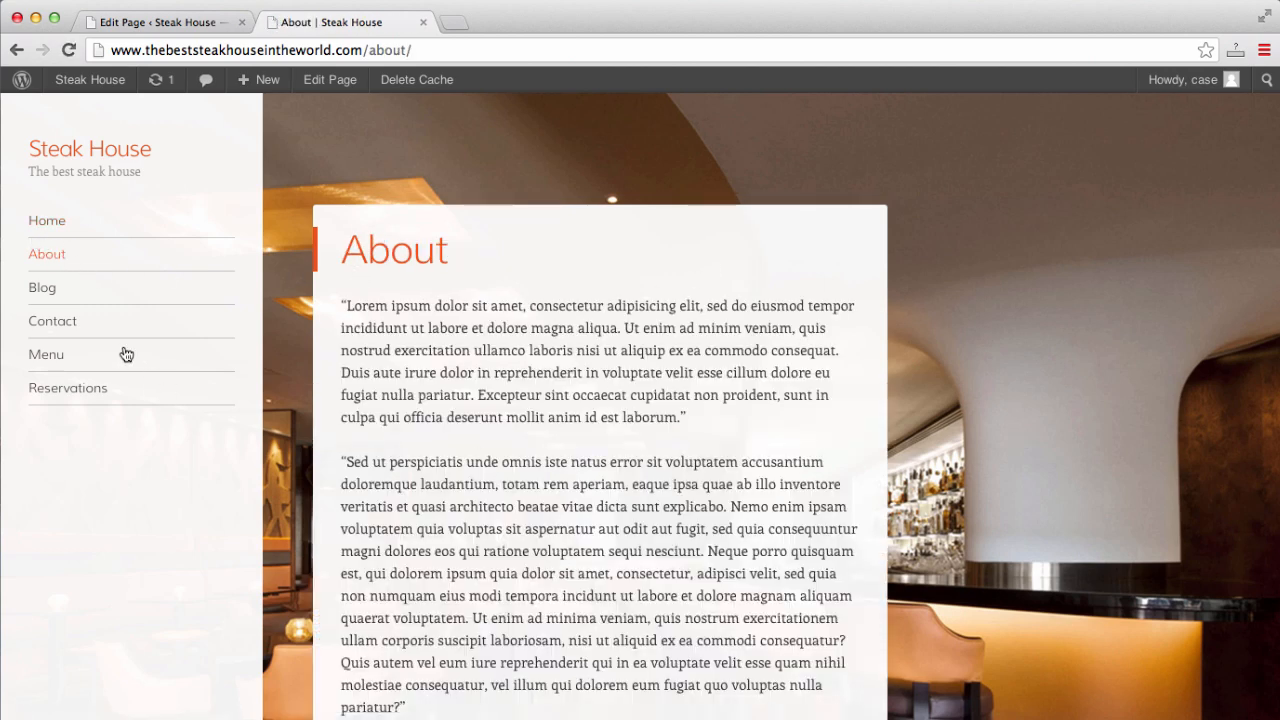
left_click(50, 298)
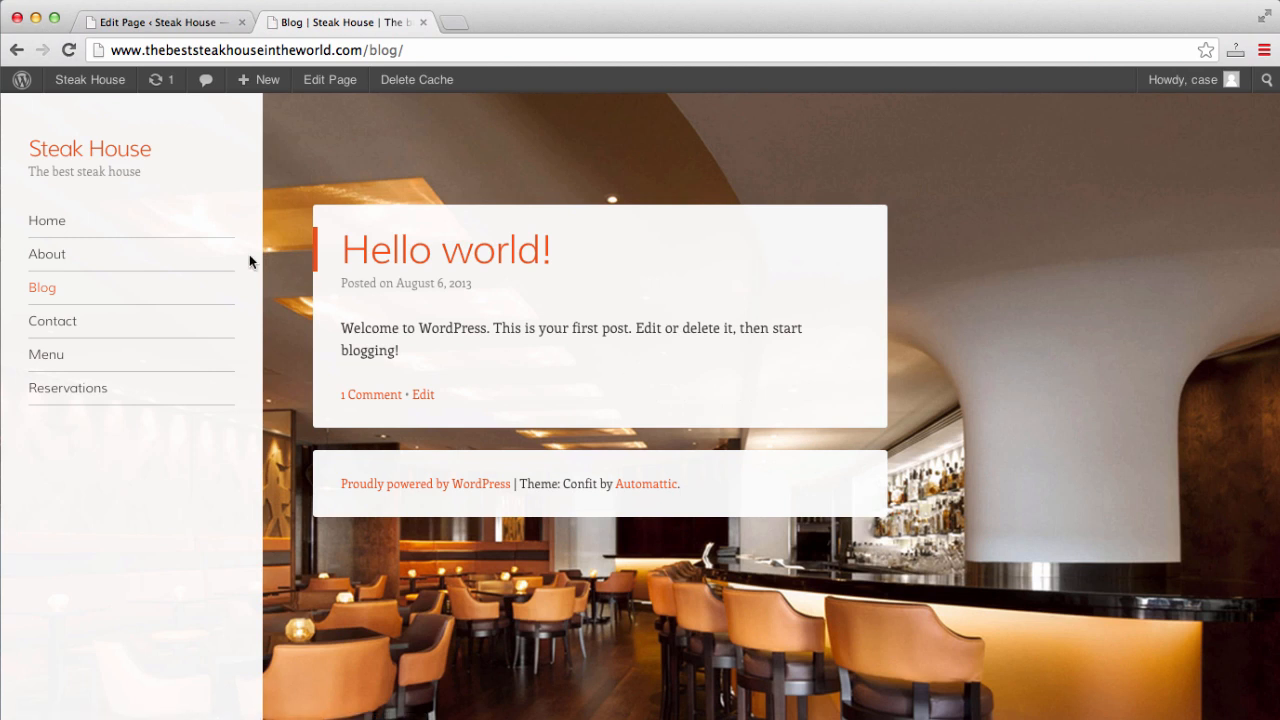
left_click(62, 255)
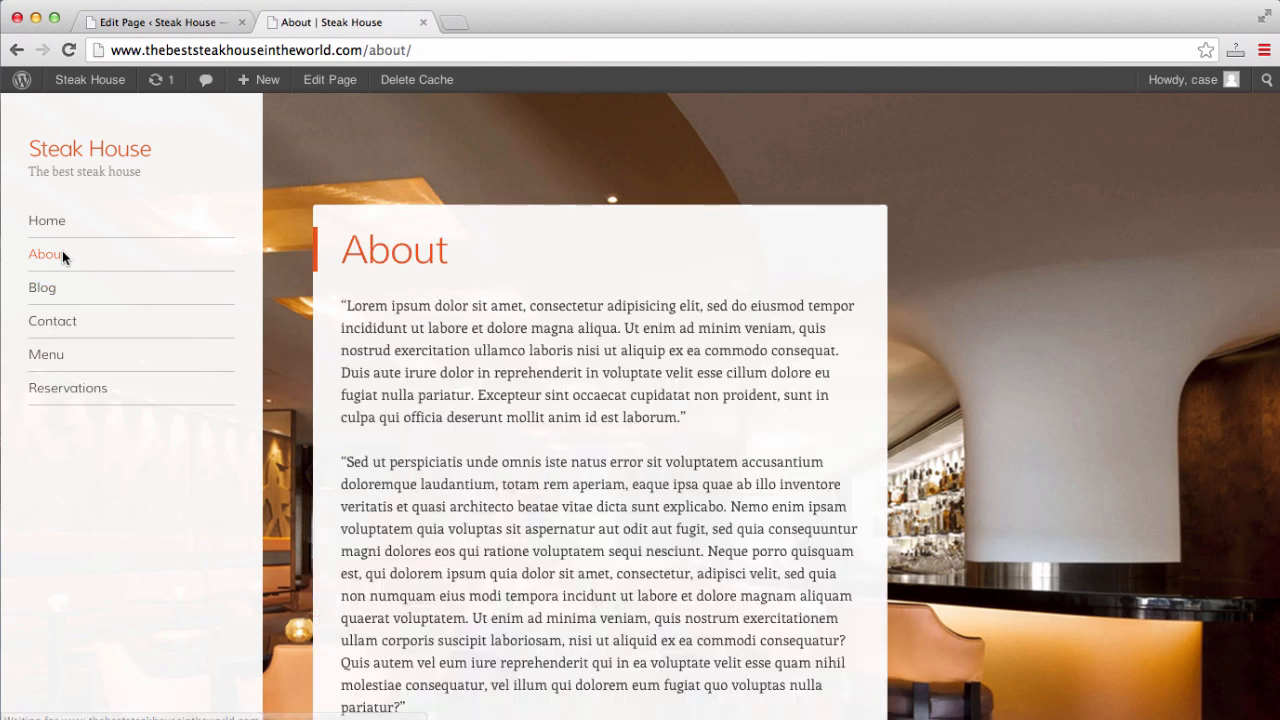
left_click(165, 24)
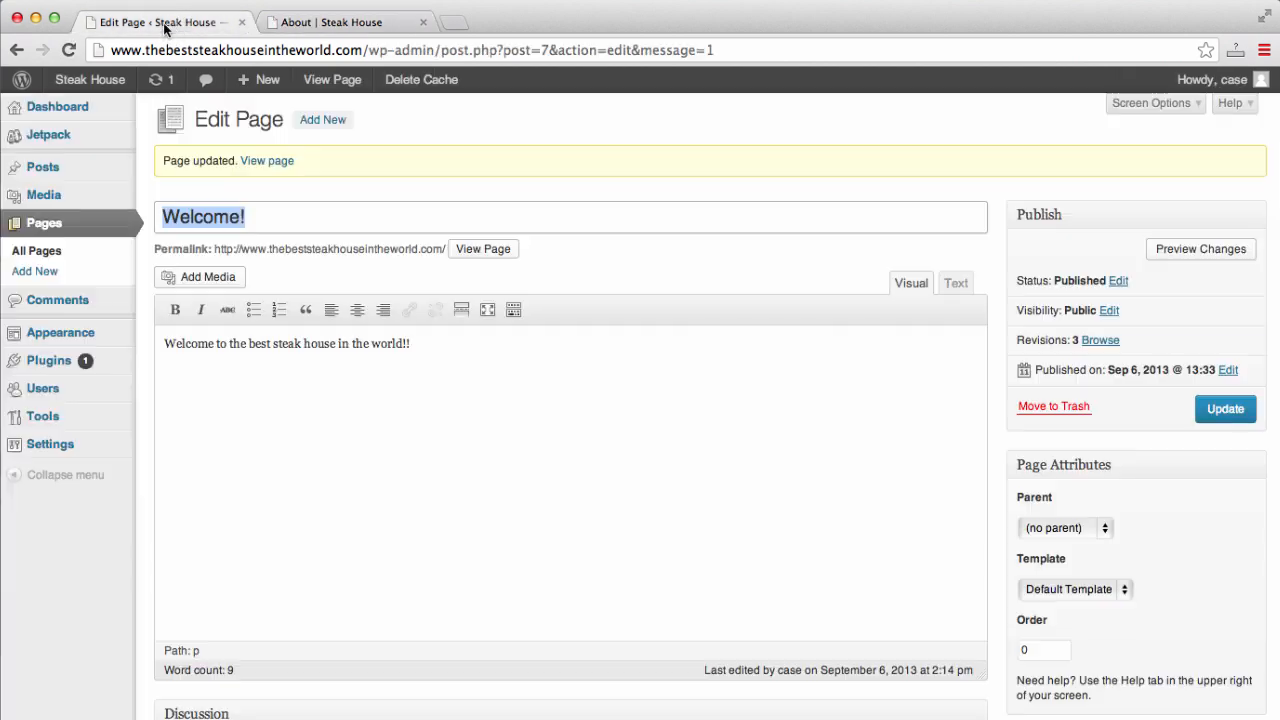
- Select the home page's 'Welcome!' title and view the live Home page
left_click(52, 224)
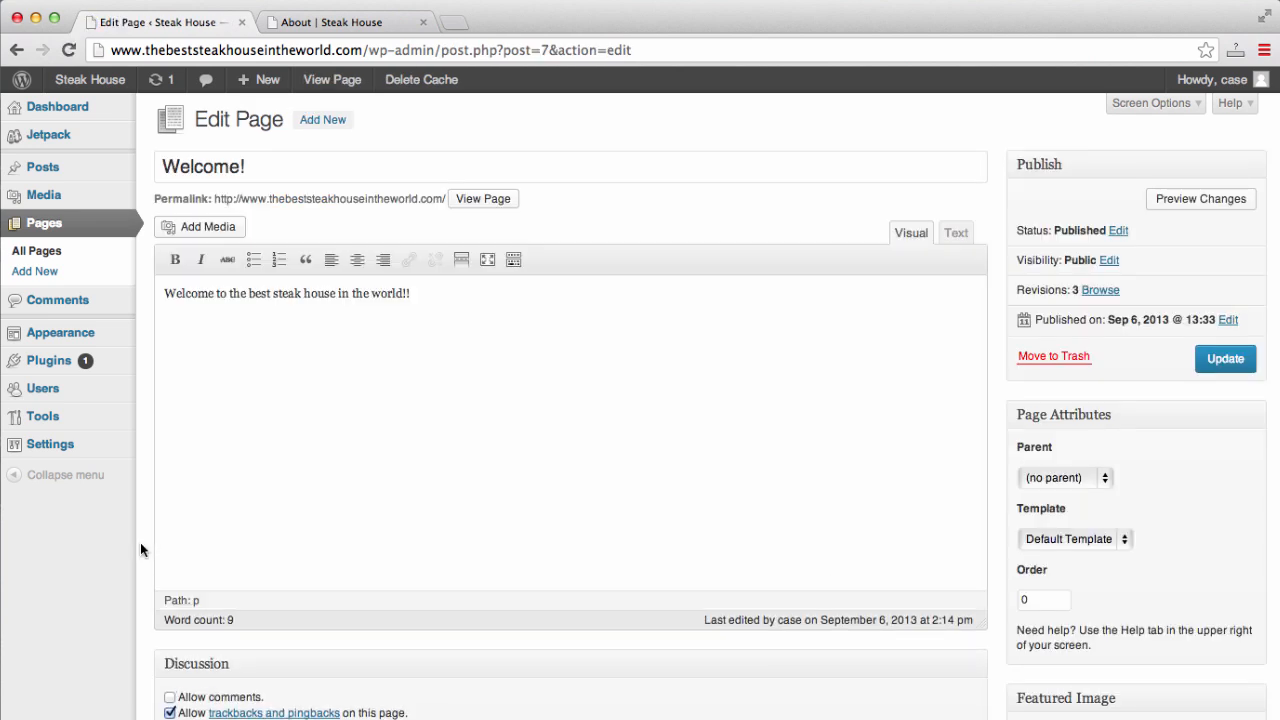
left_click(306, 160)
key("super+a")
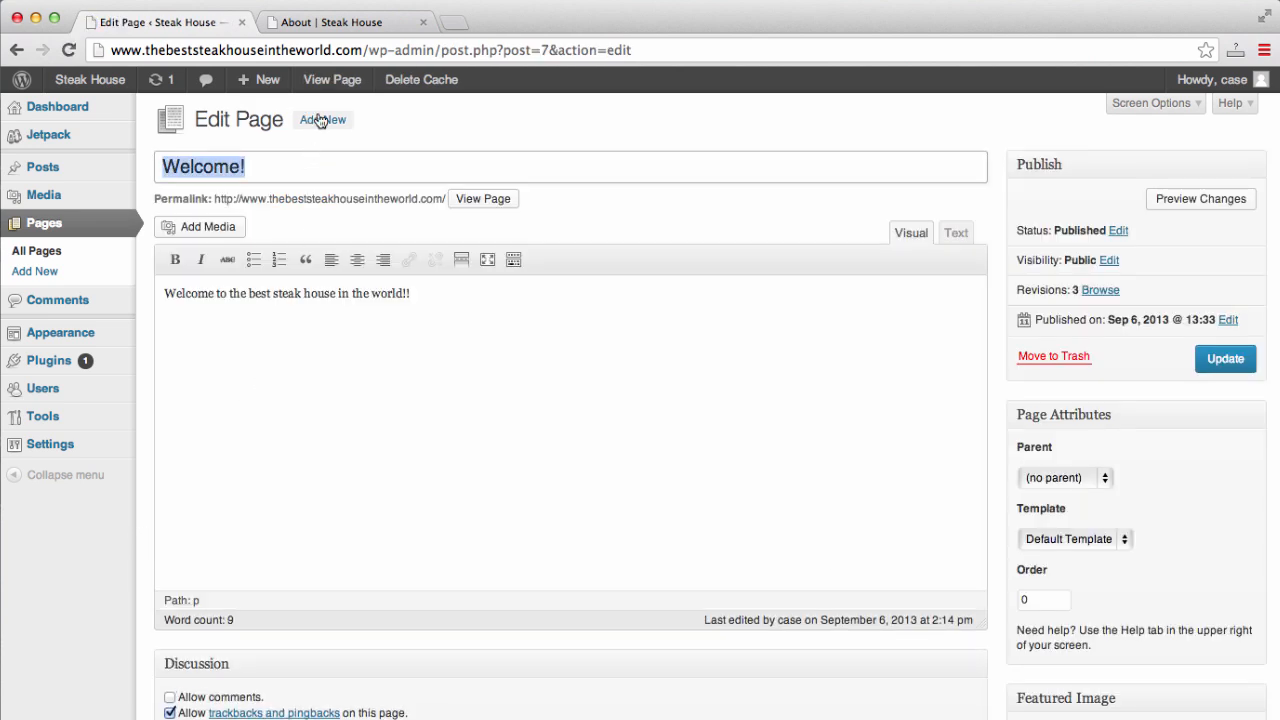
left_click(331, 22)
left_click(52, 222)
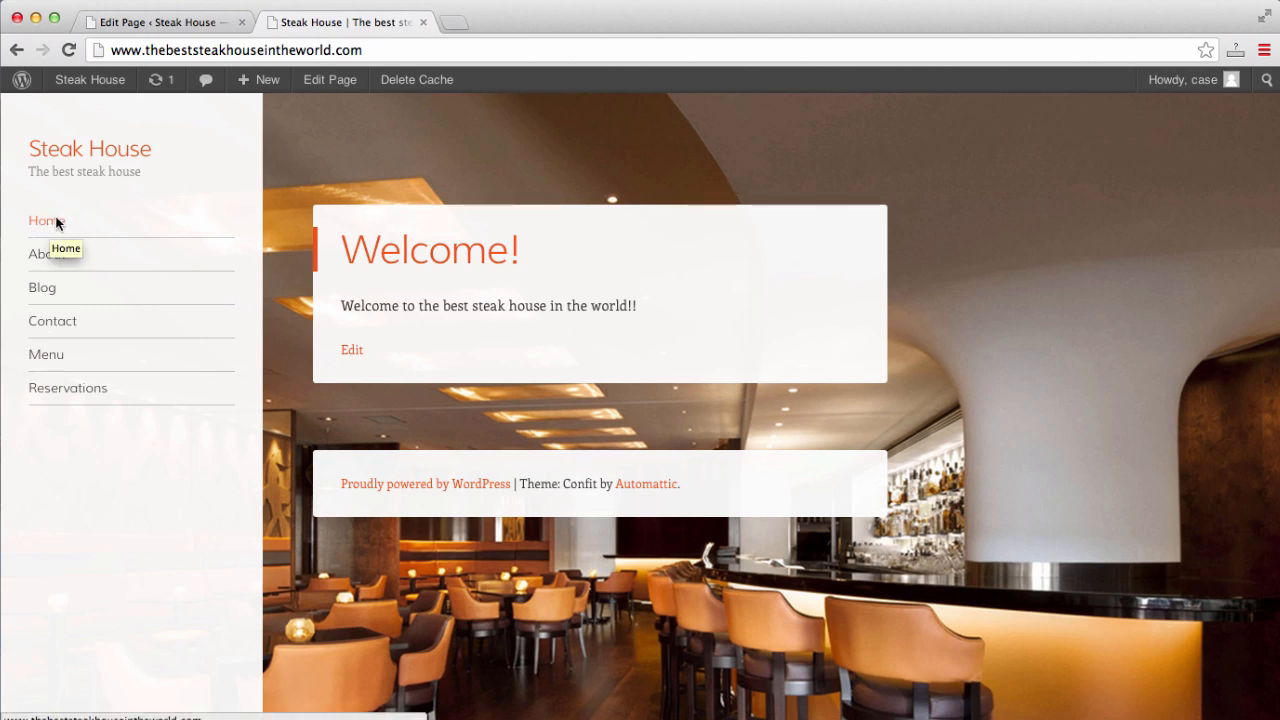
left_click(175, 20)
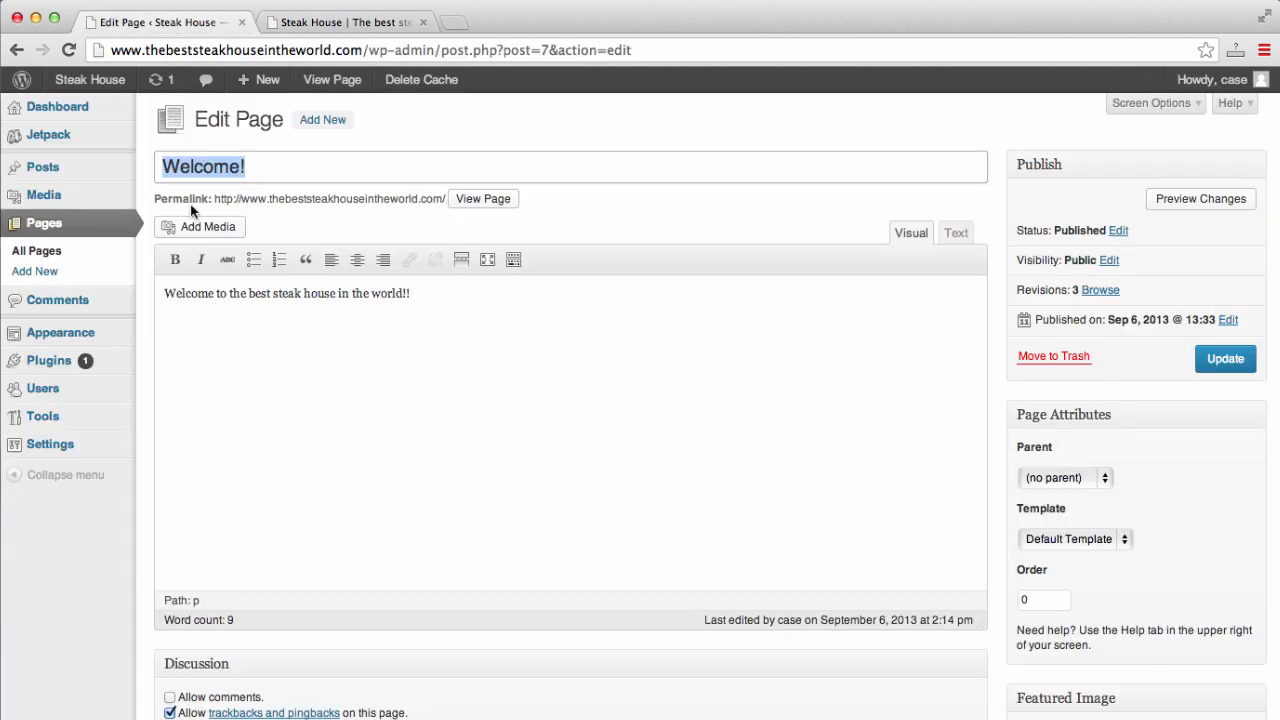
- Return to the All Pages list and open the About page for editing
left_click(58, 230)
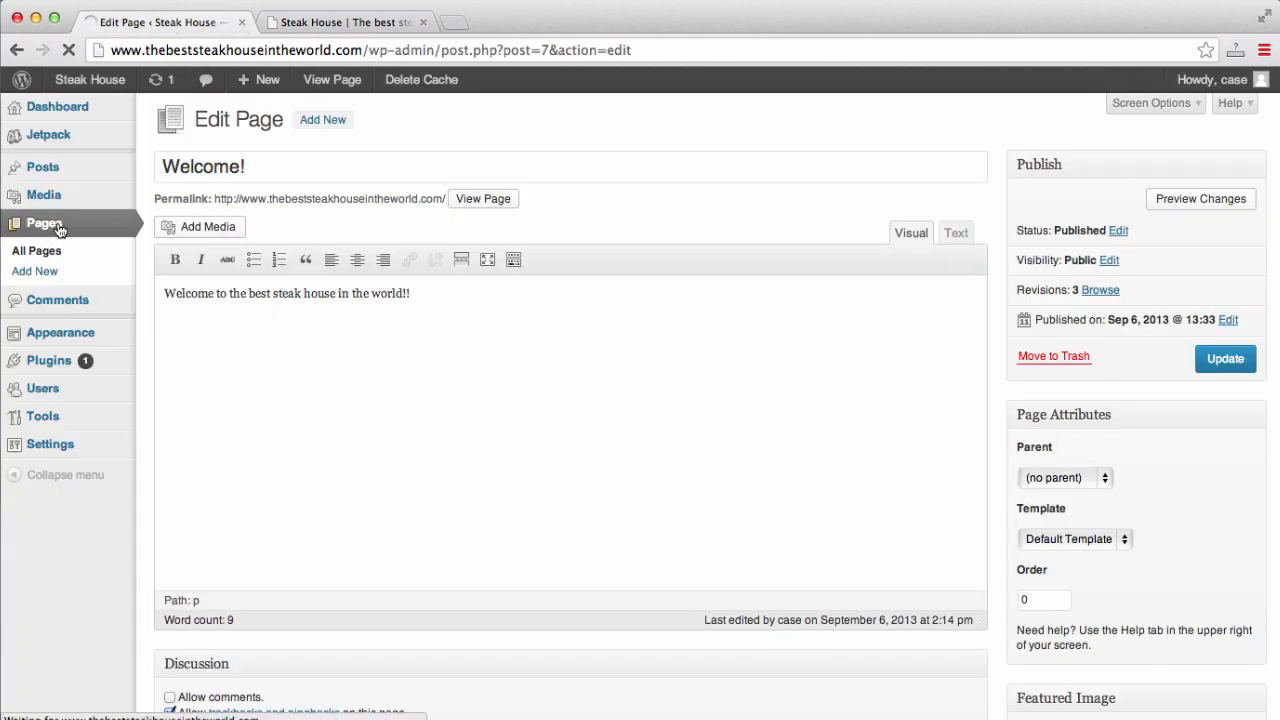
left_click(352, 22)
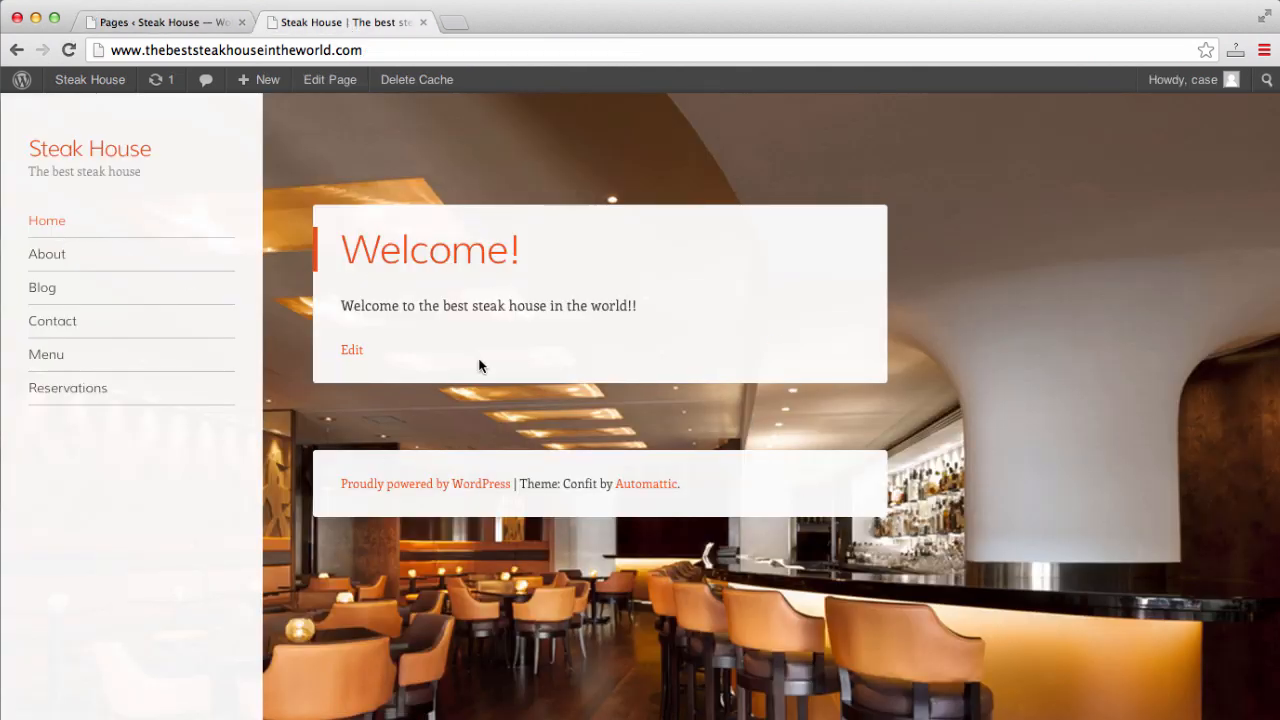
left_click(160, 24)
left_click(193, 272)
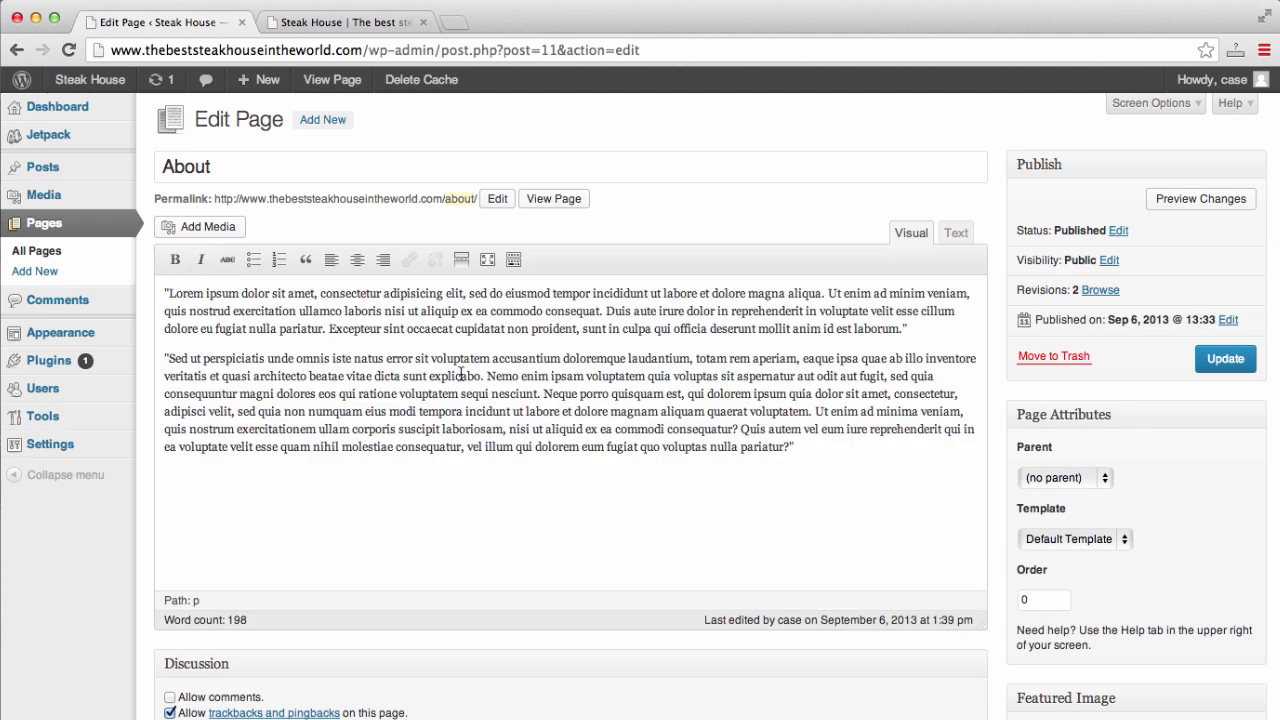
- Upload steak.jpg, make it the About page's featured image, and update the page
scroll(462, 370, "down", 2)
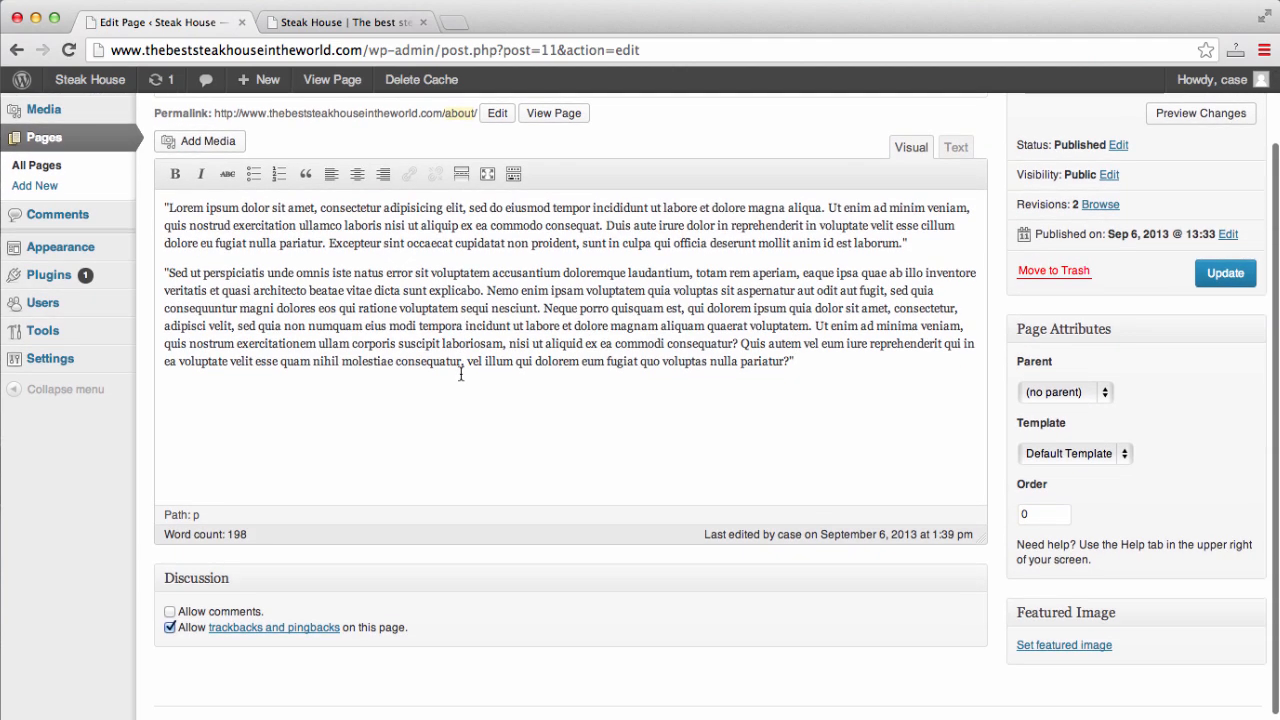
scroll(461, 375, "up", 2)
scroll(461, 375, "down", 2)
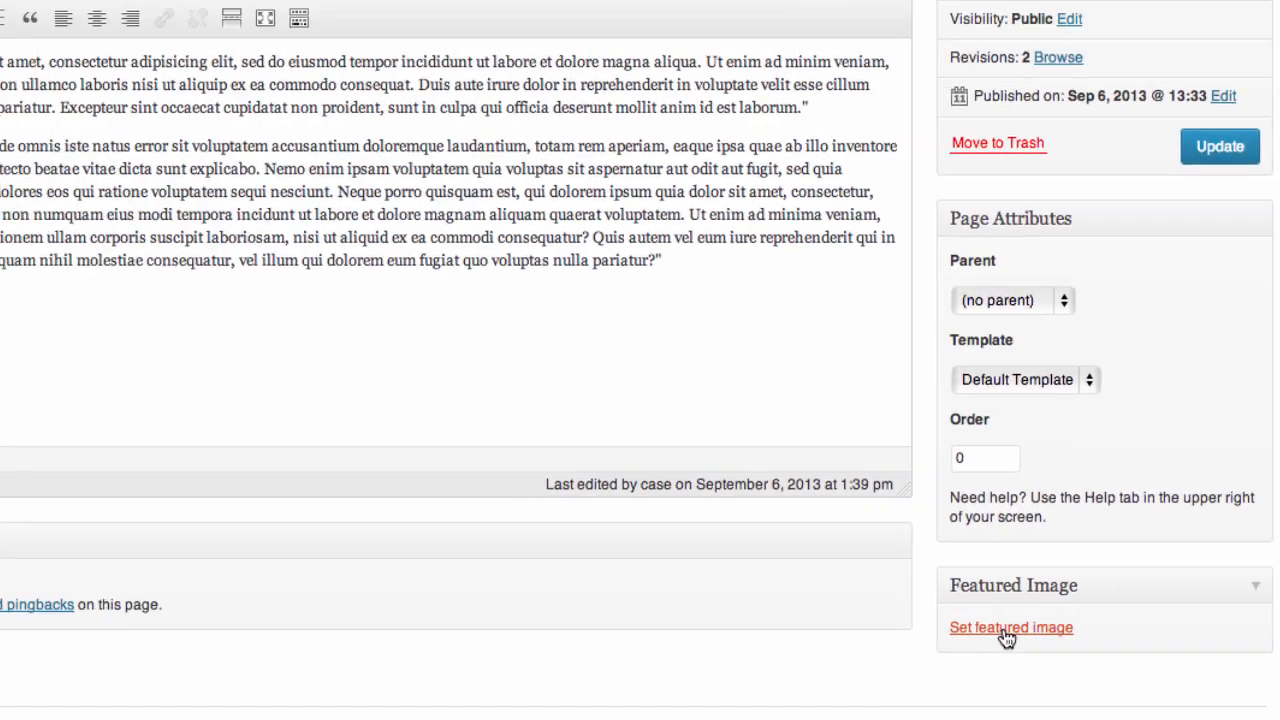
left_click(955, 626)
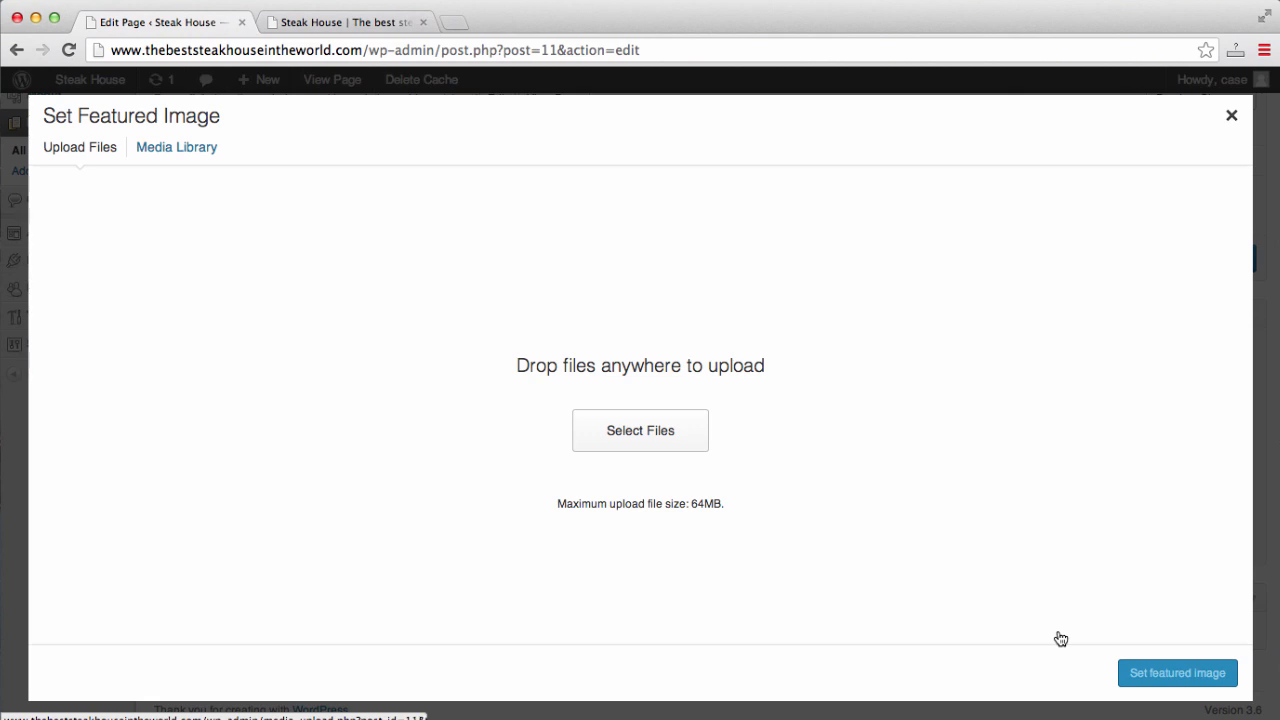
left_click(662, 430)
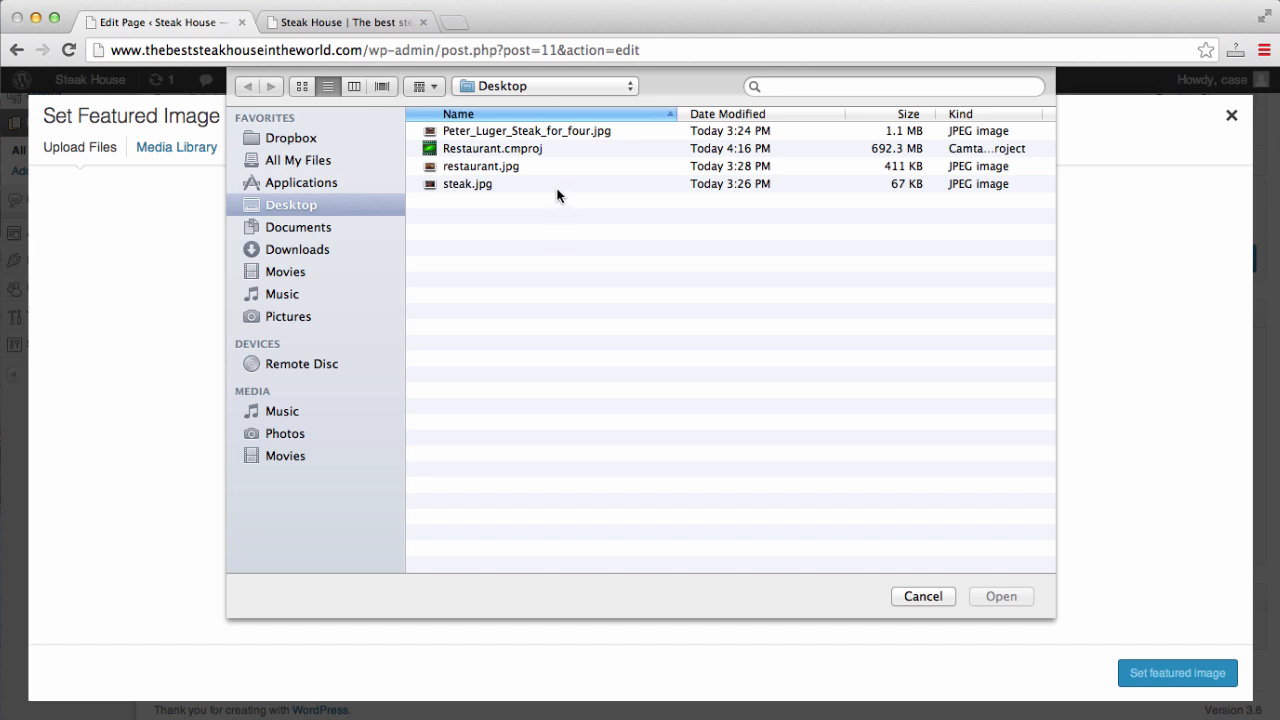
left_click(561, 186)
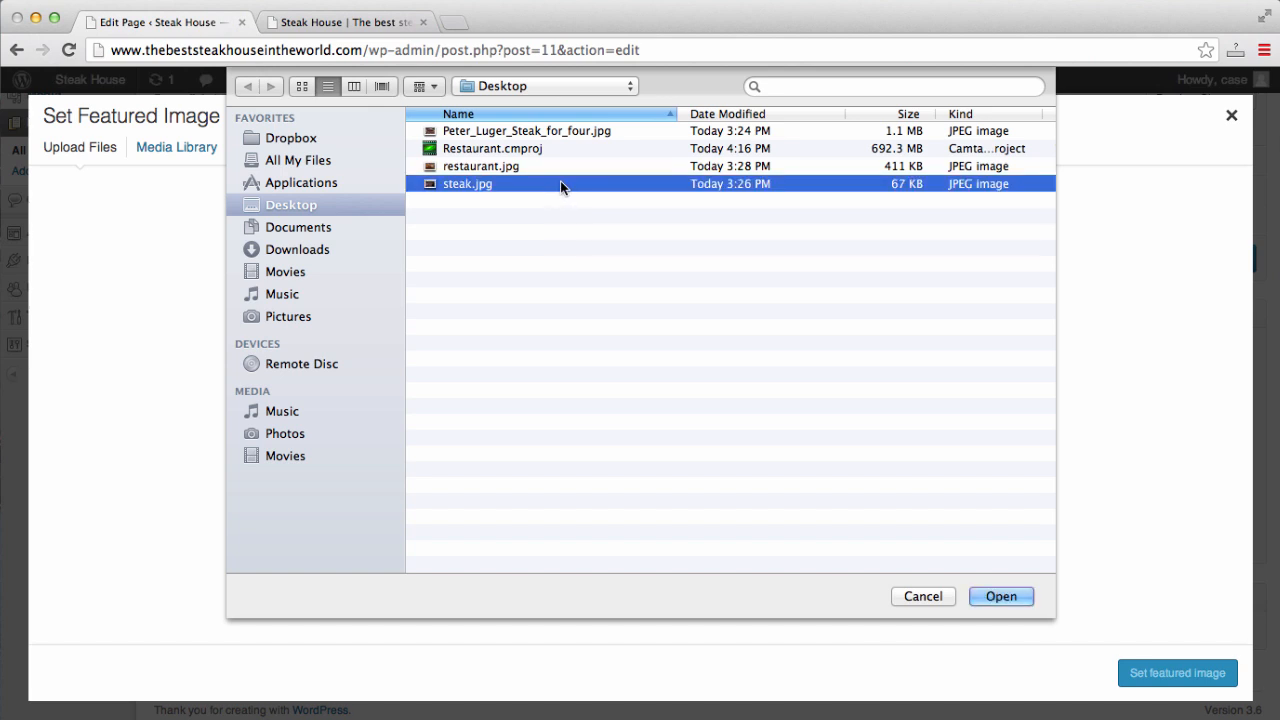
left_click(1000, 596)
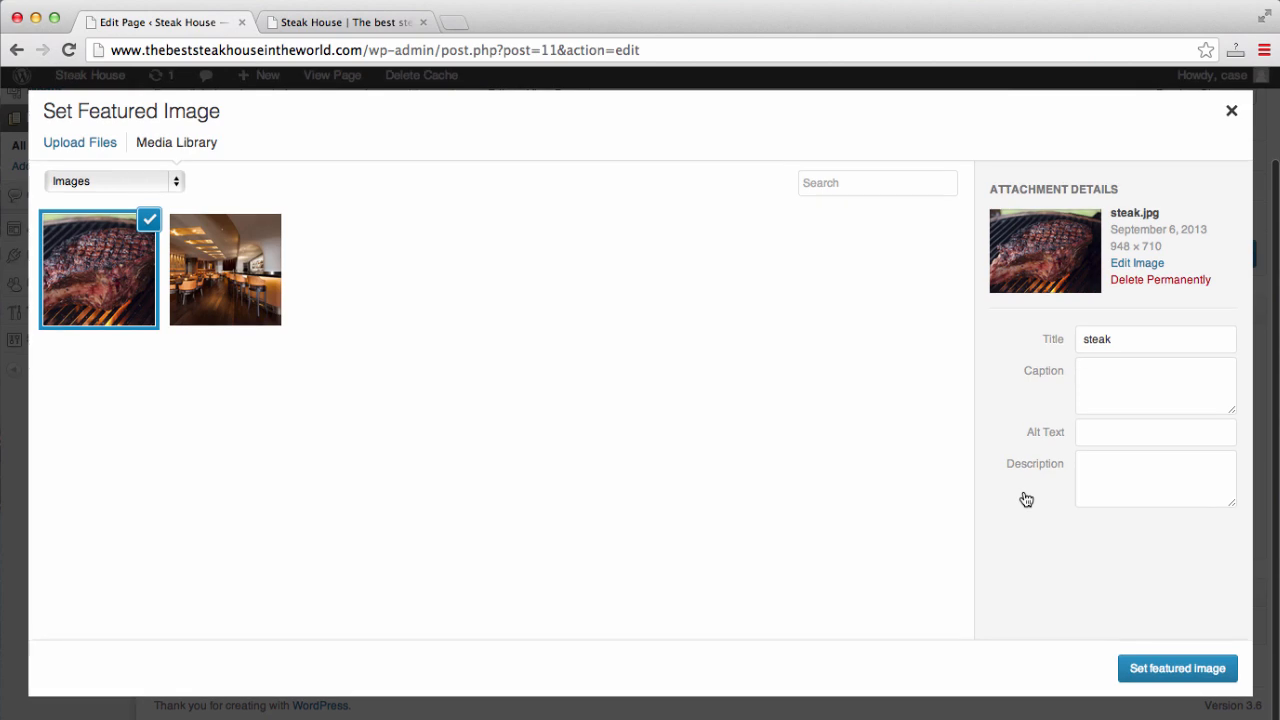
left_click(1168, 674)
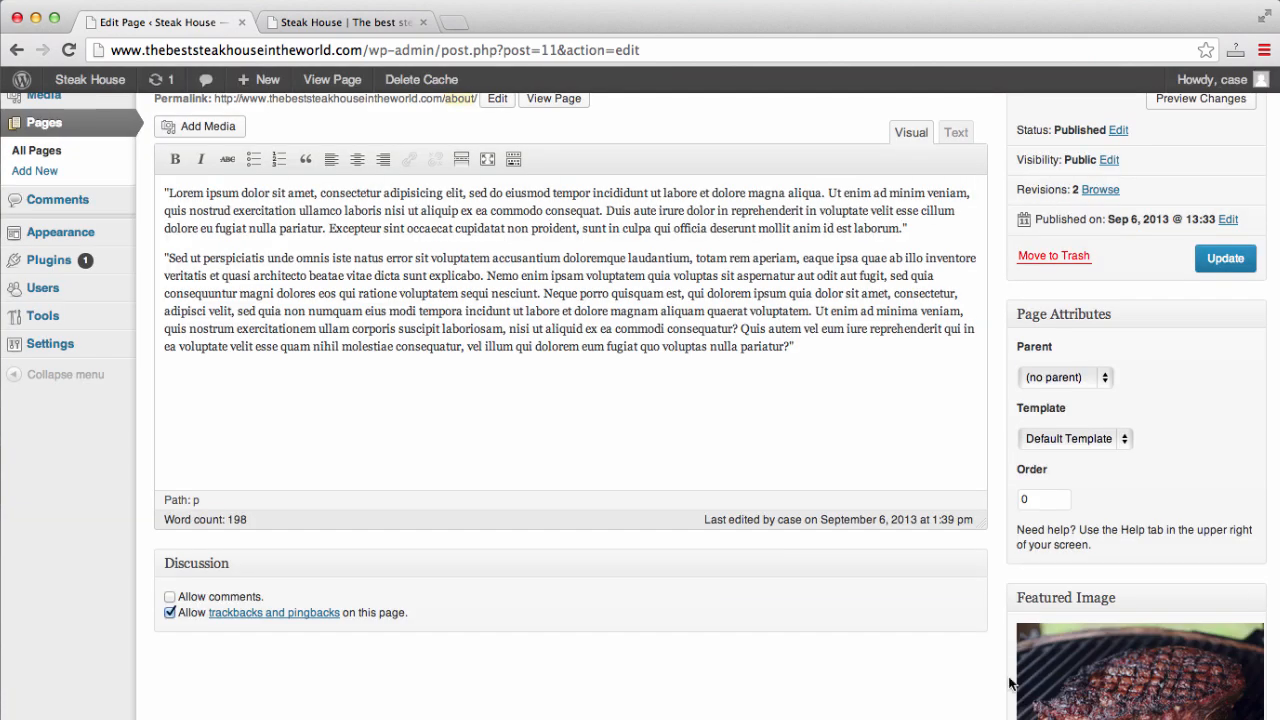
scroll(930, 661, "down", 5)
scroll(931, 662, "up", 5)
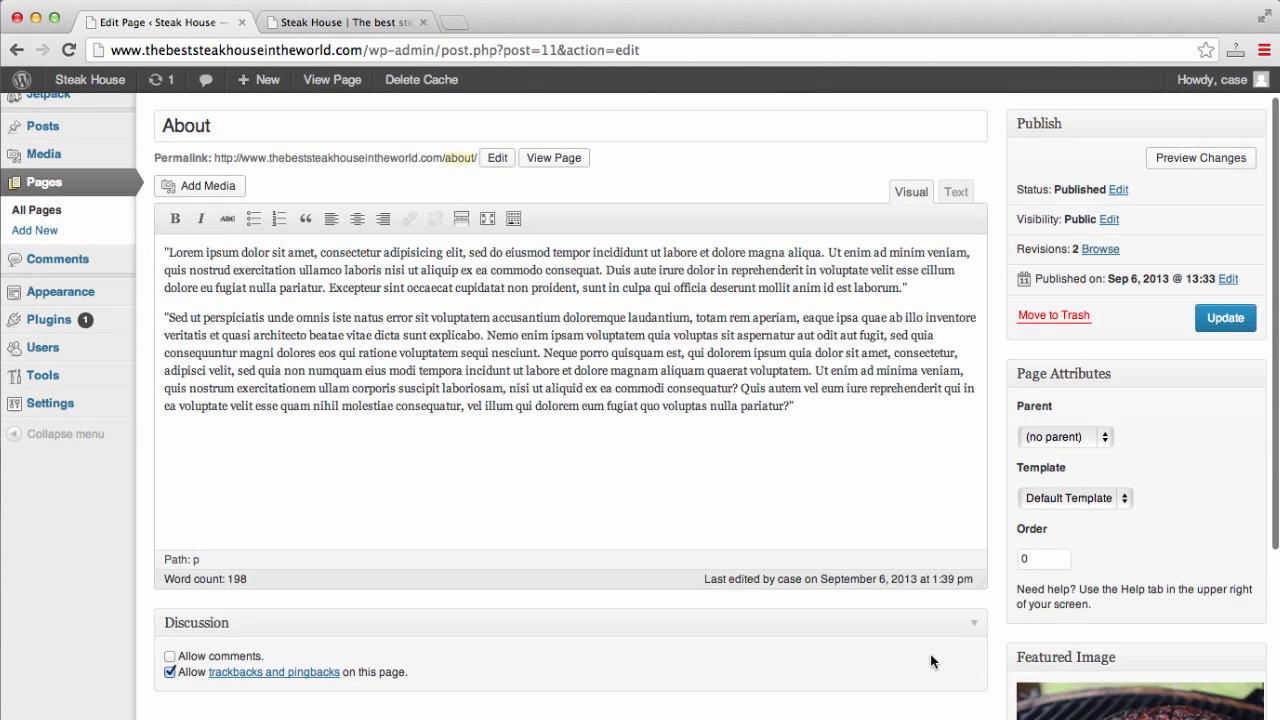
left_click(1227, 318)
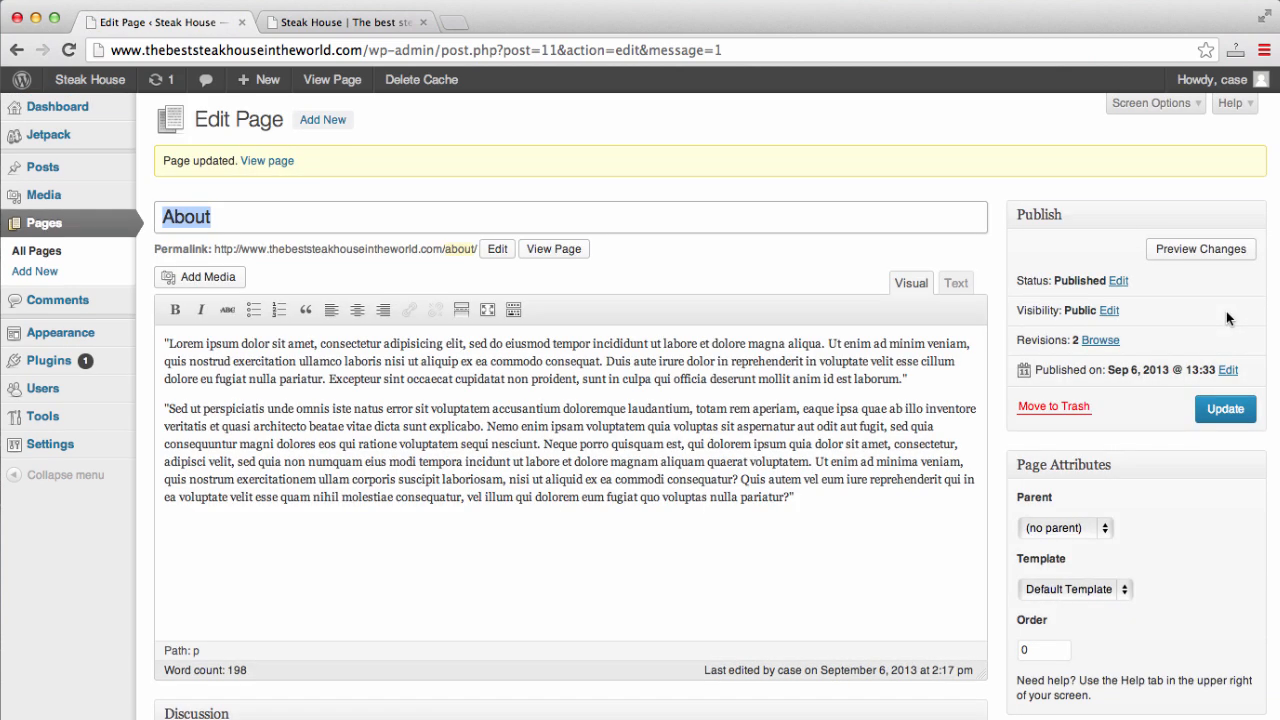
- Reload the live Steak House site and look over the About page
left_click(362, 24)
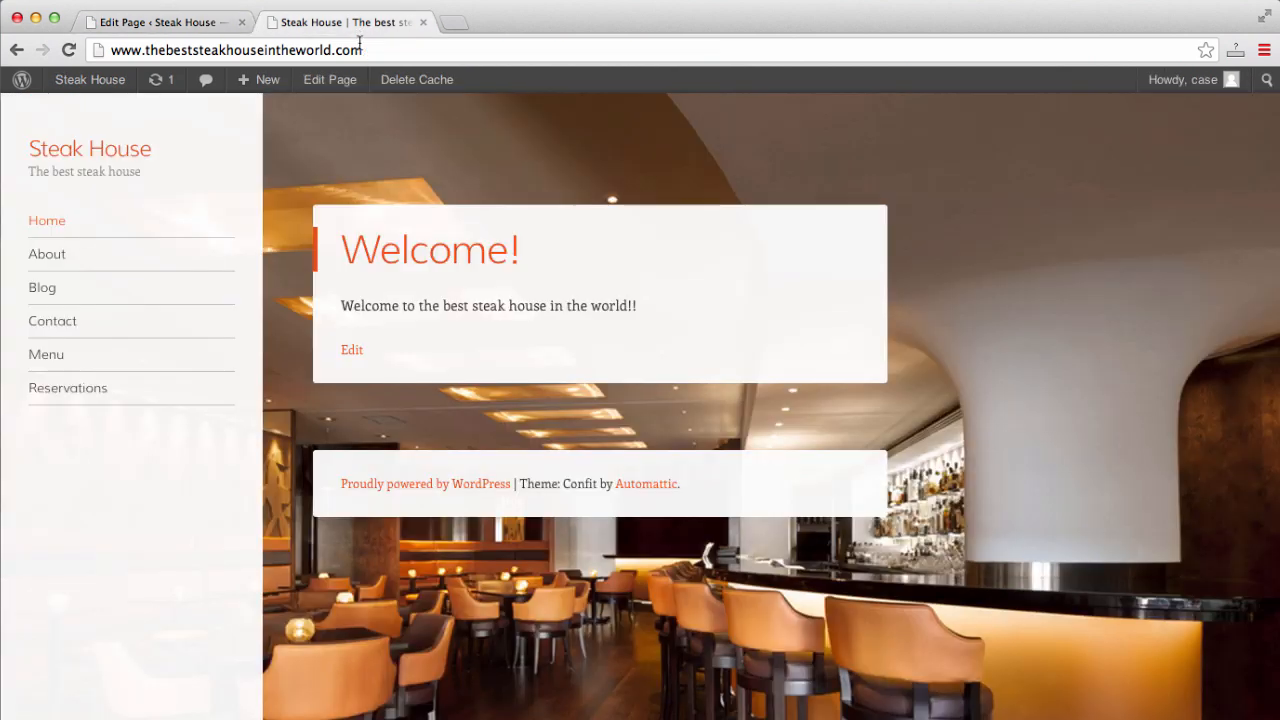
left_click(359, 47)
key("Return")
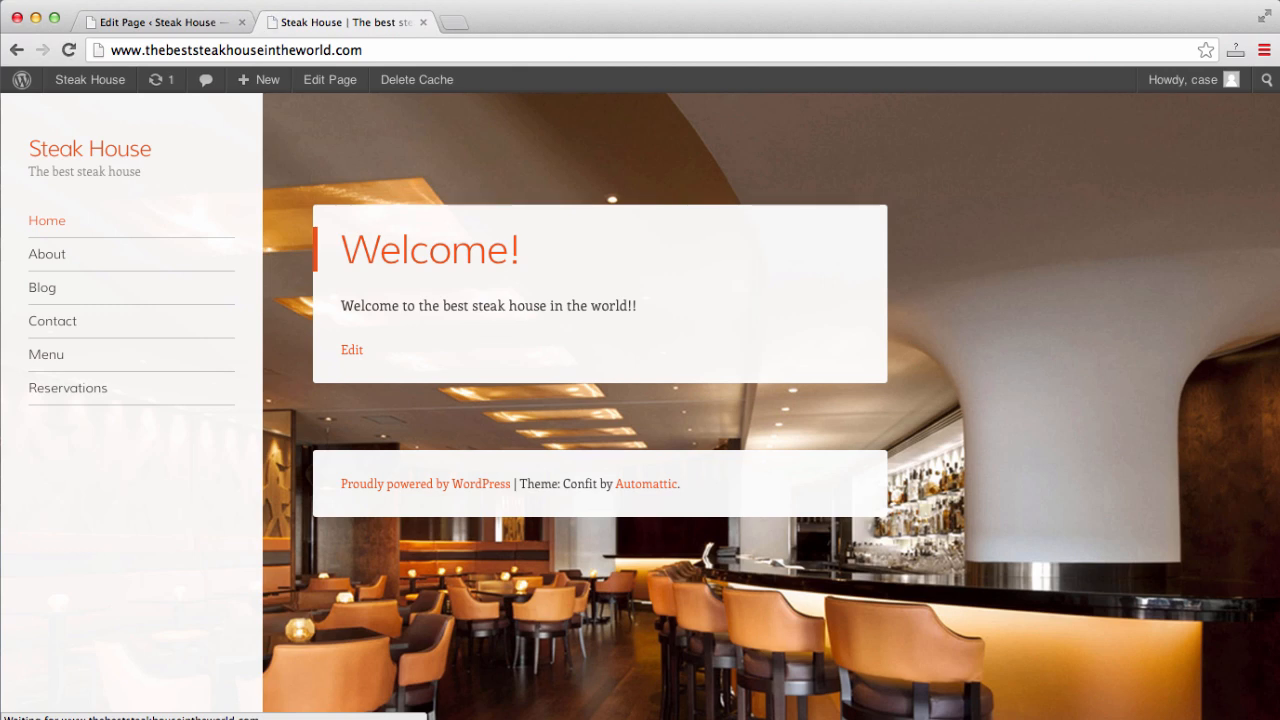
left_click(55, 256)
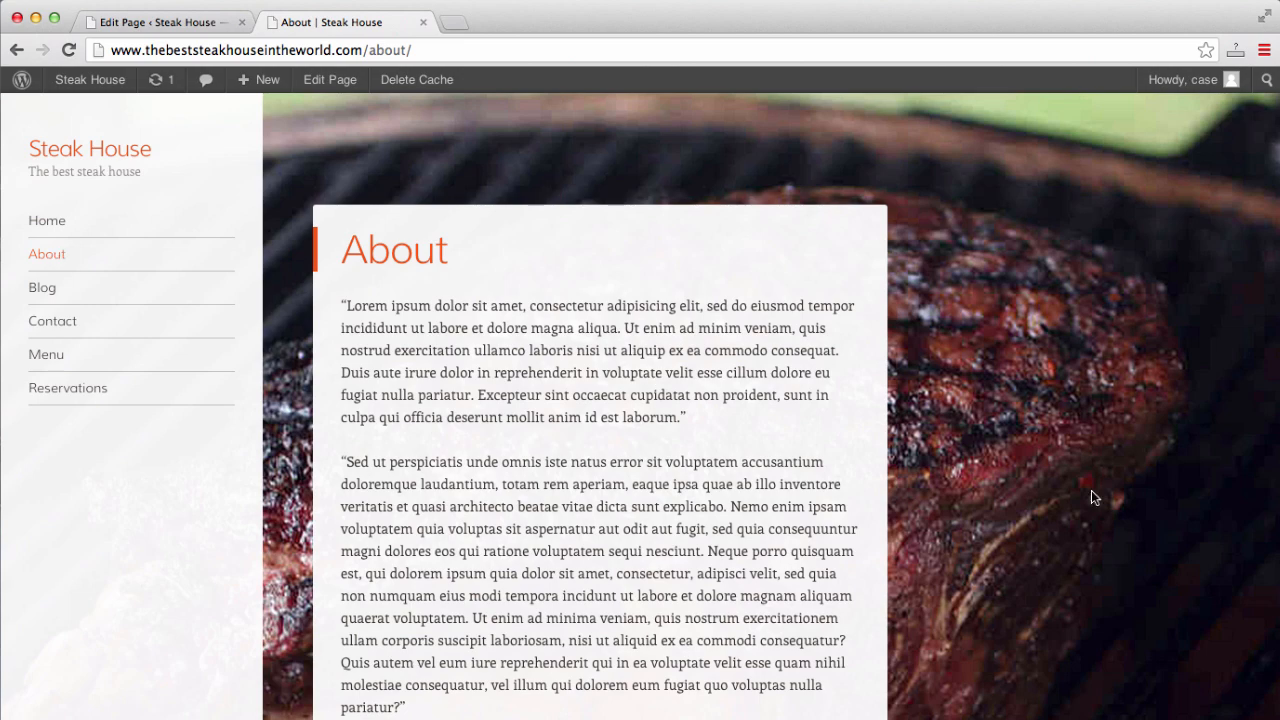
scroll(1091, 490, "down", 5)
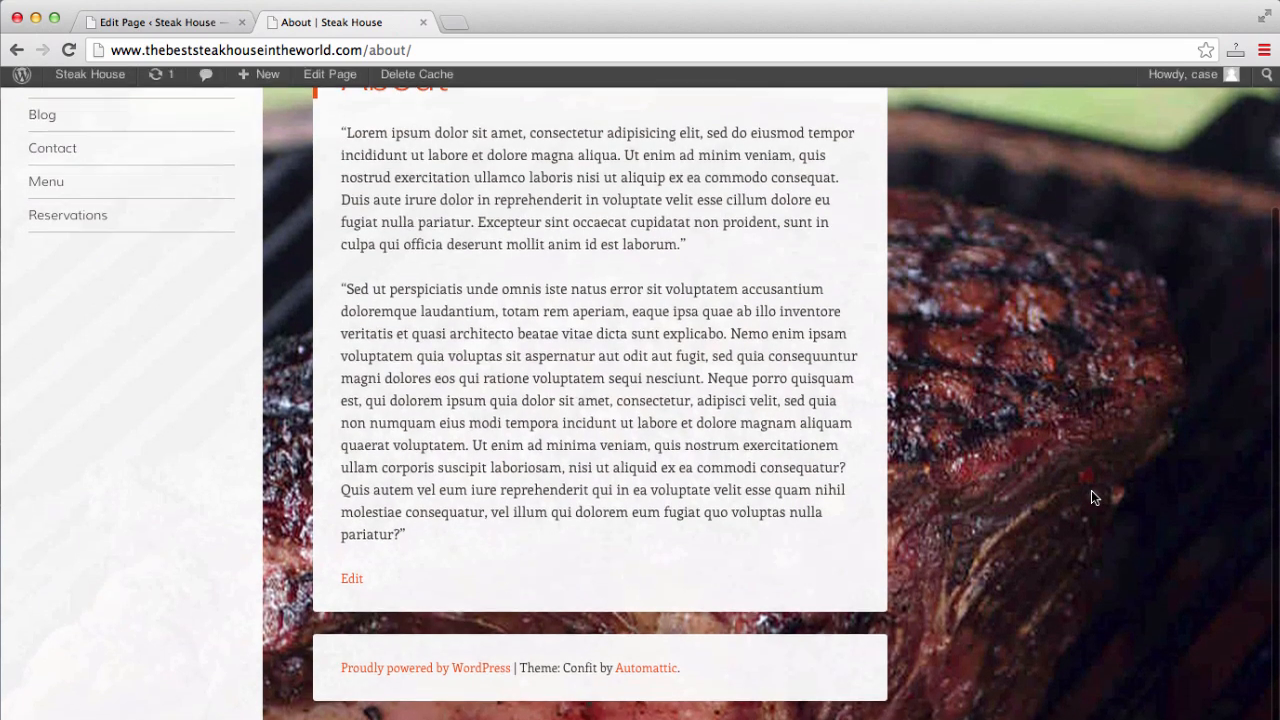
scroll(1091, 490, "up", 5)
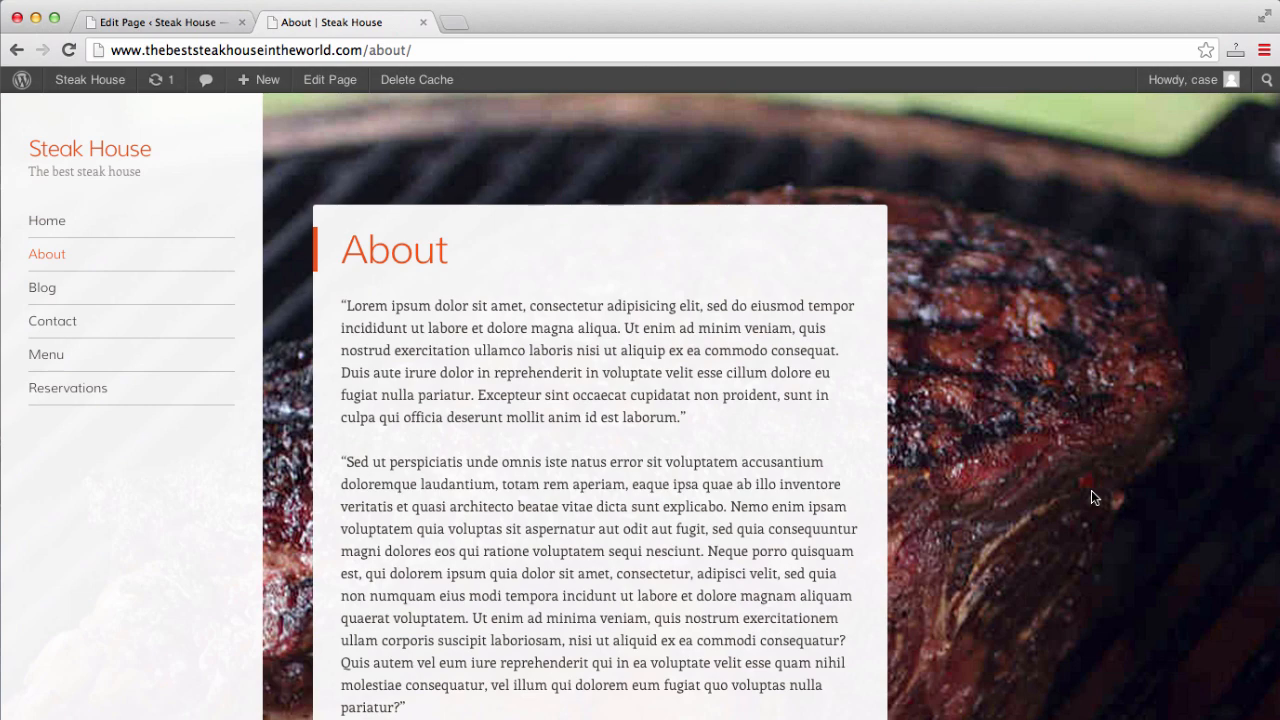
scroll(1091, 490, "down", 5)
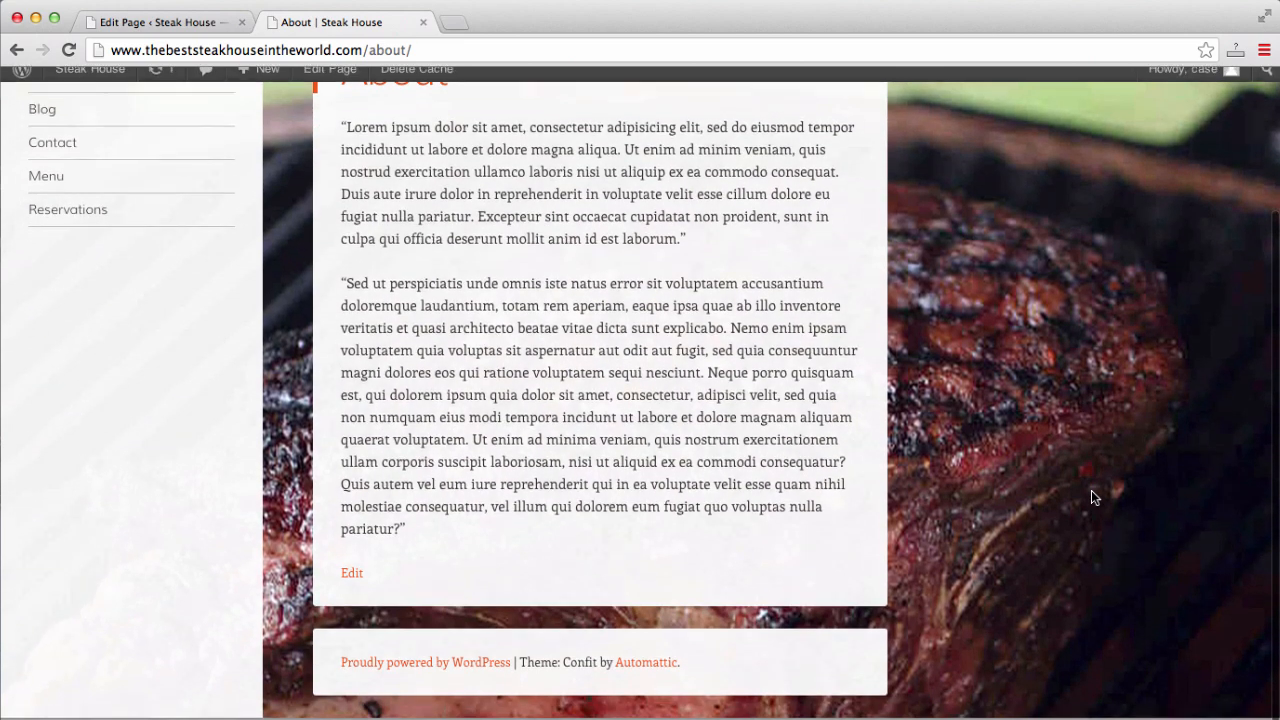
scroll(1091, 490, "up", 4)
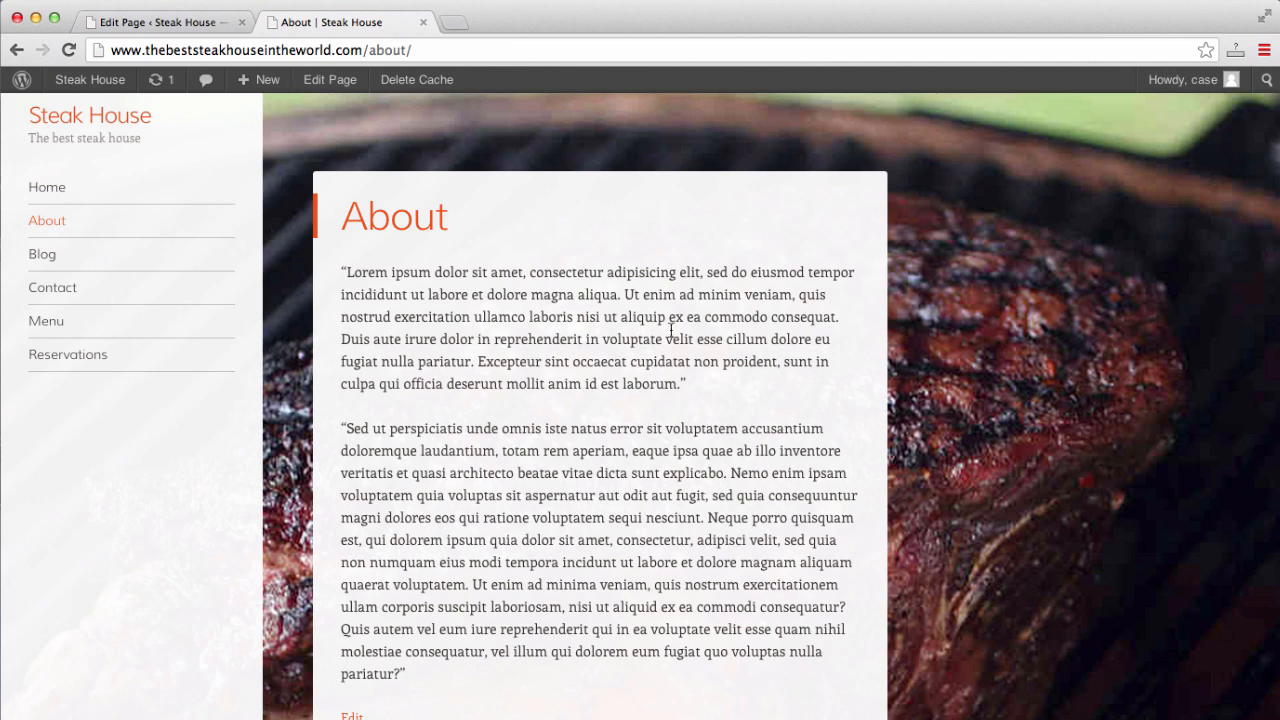
- View the live Blog, Home and Contact pages in turn
left_click(50, 256)
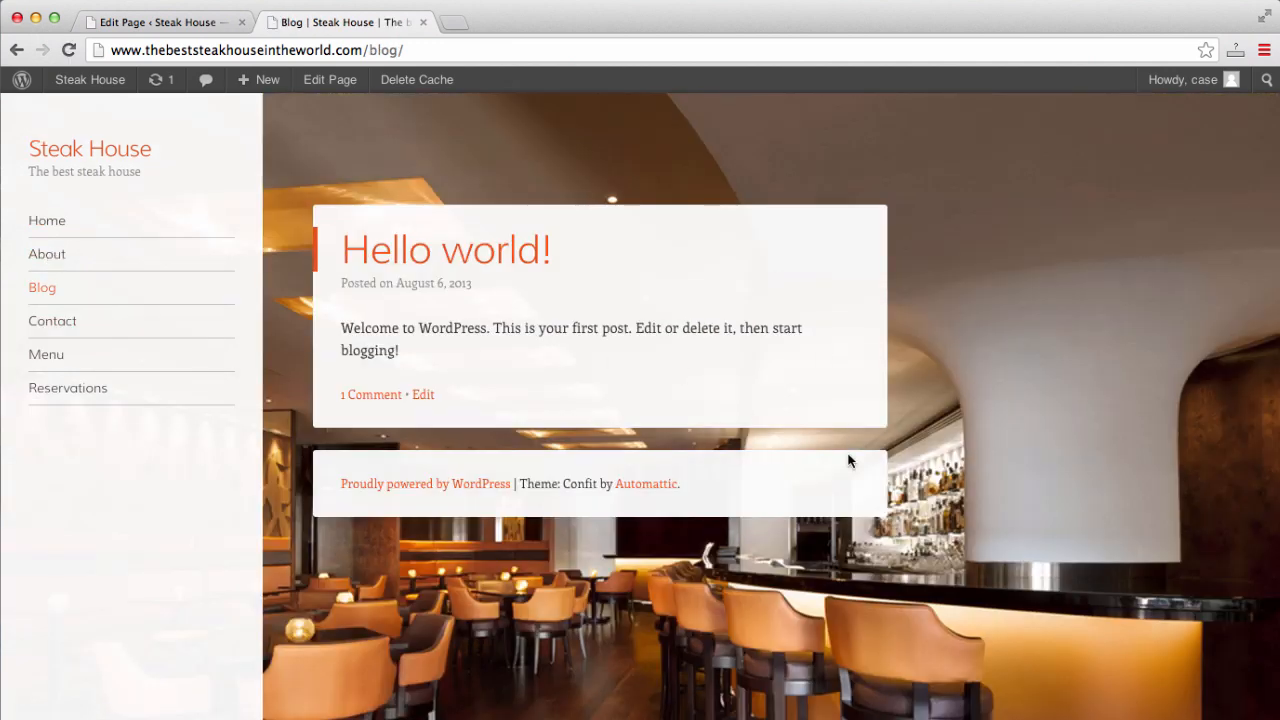
left_click(46, 229)
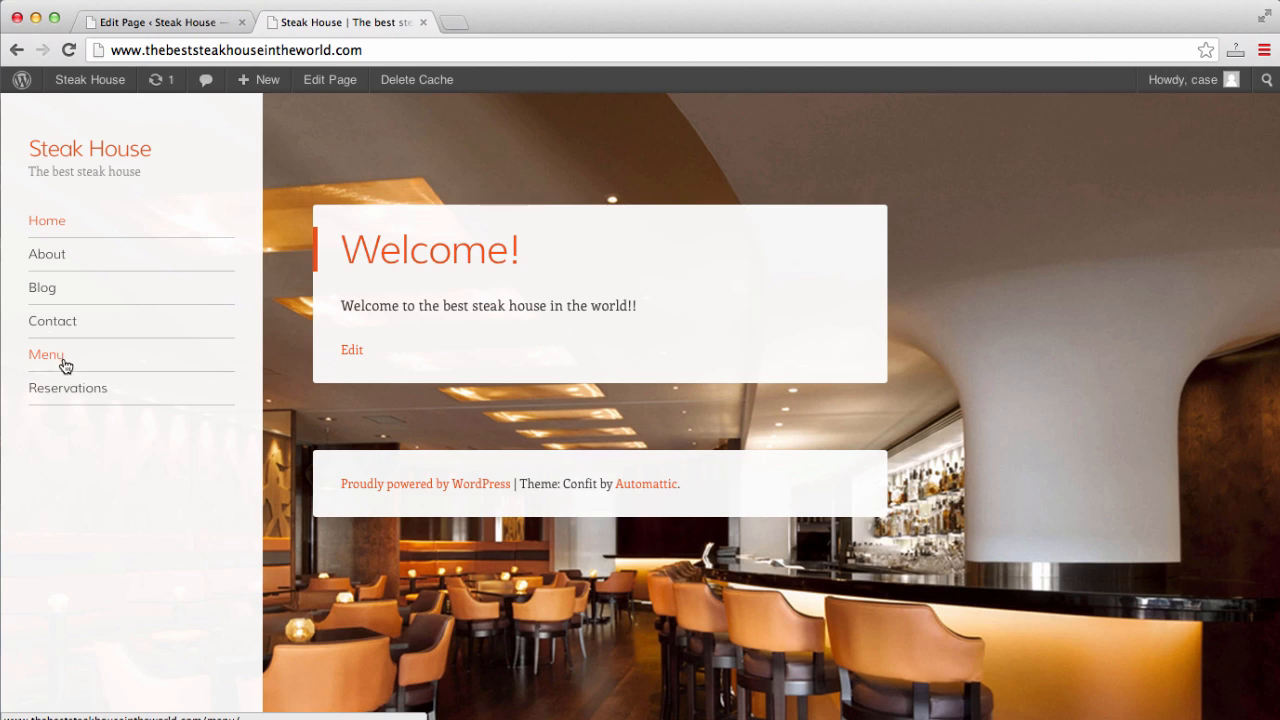
left_click(58, 323)
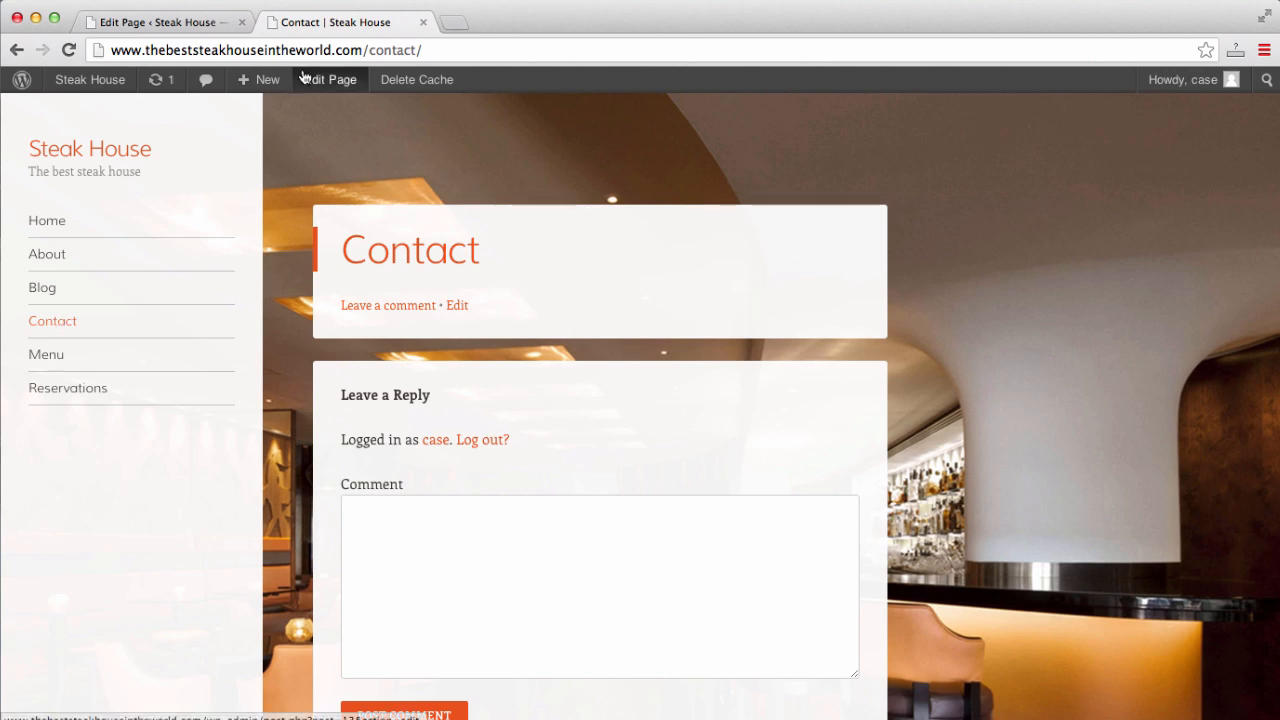
- Open the Contact page in the editor from All Pages
left_click(140, 25)
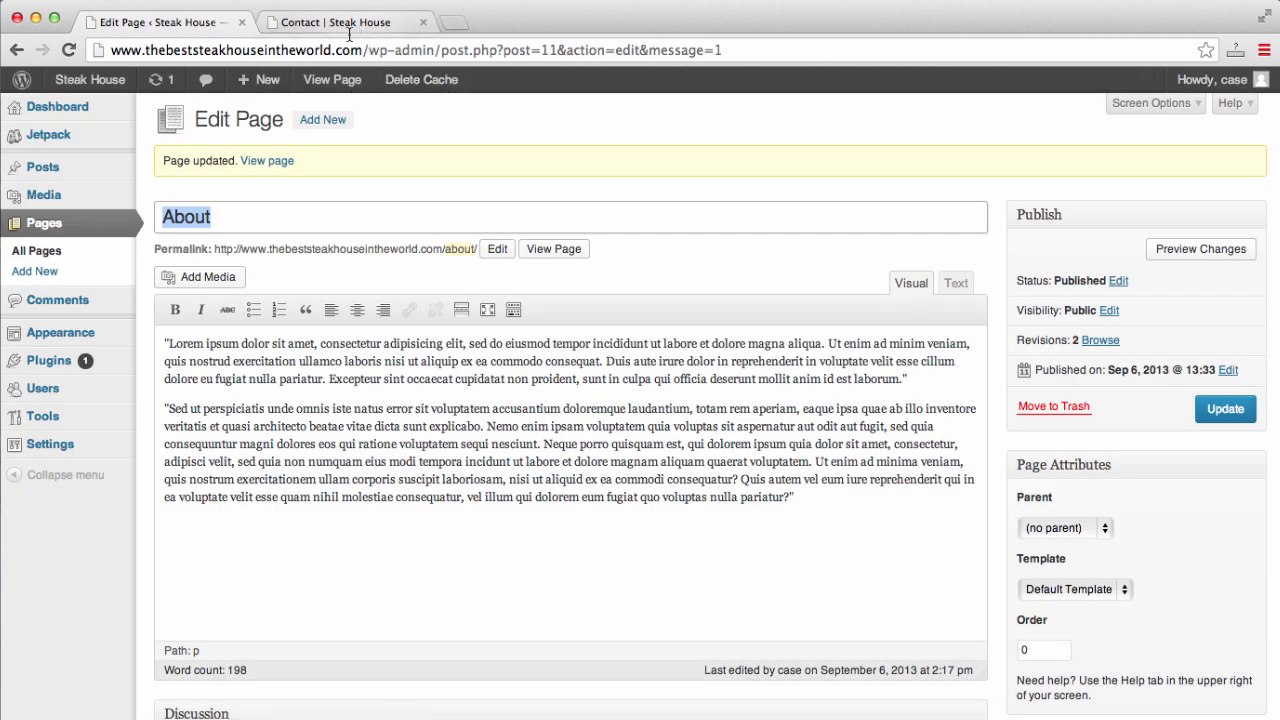
left_click(66, 233)
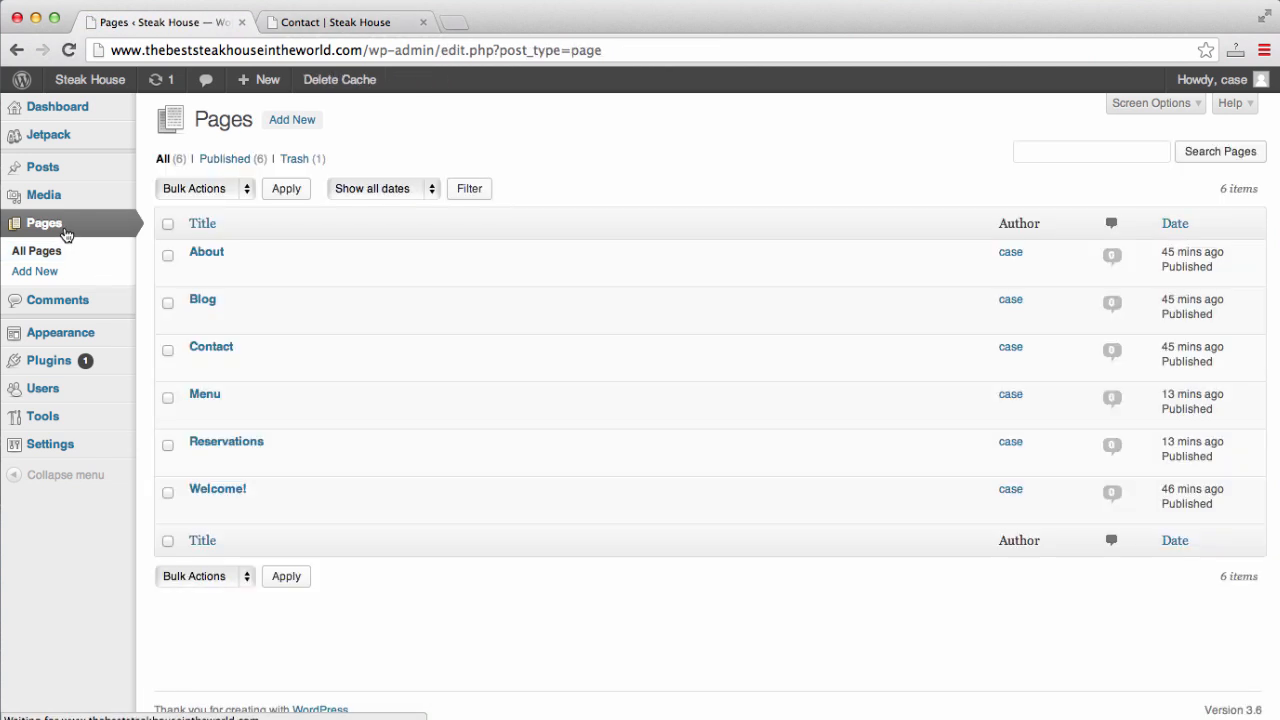
mouse_move(171, 349)
left_click(199, 366)
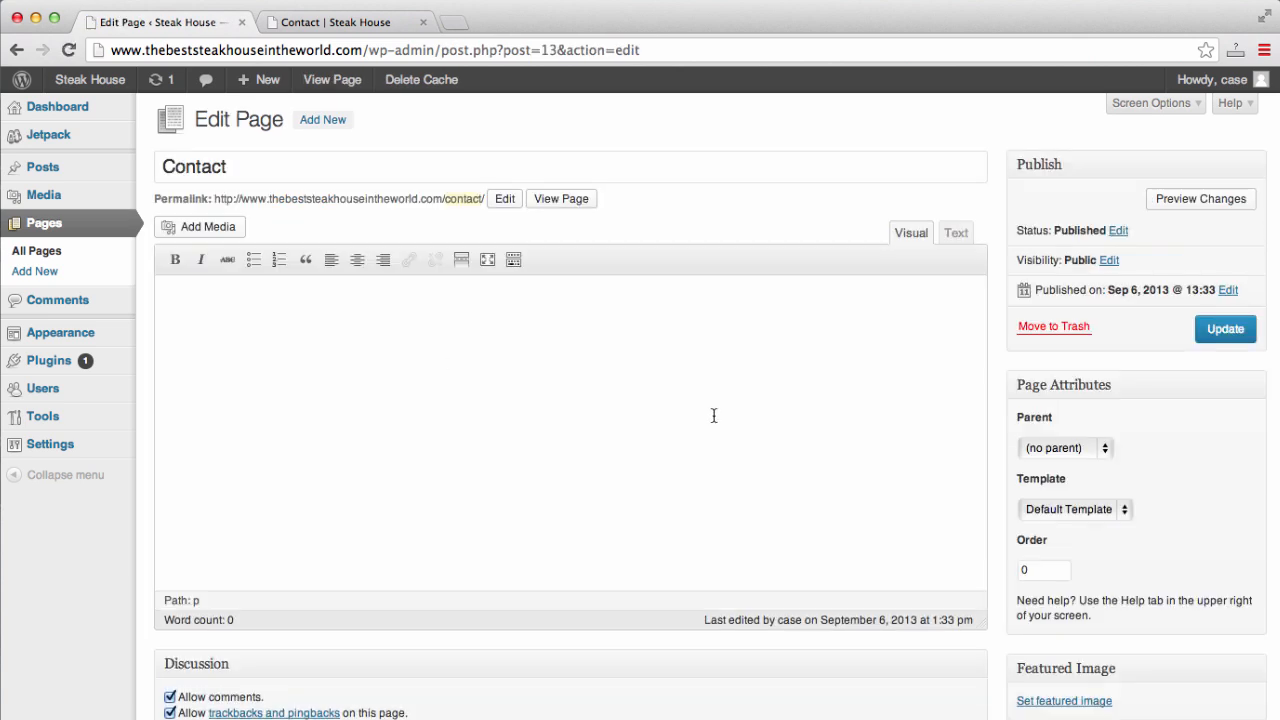
scroll(714, 415, "down", 3)
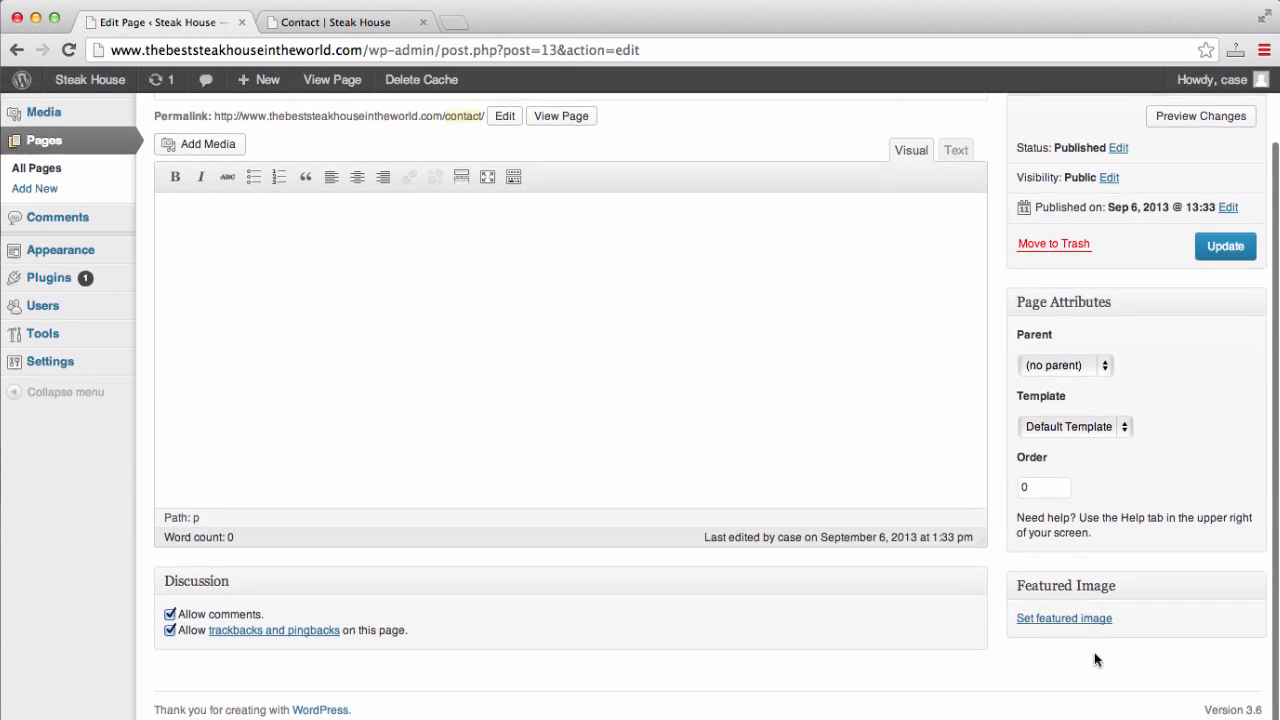
- Upload Peter_Luger_Steak_for_four.jpg and set it as the Contact featured image
left_click(1088, 618)
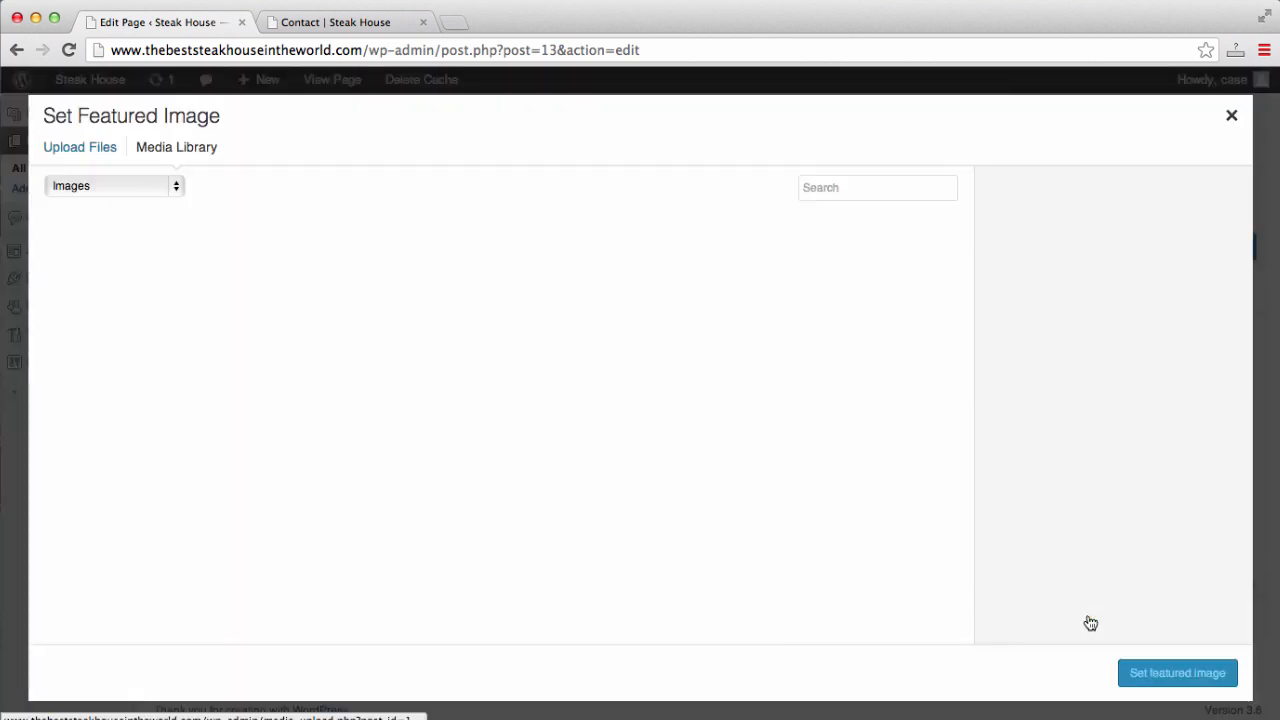
left_click(110, 148)
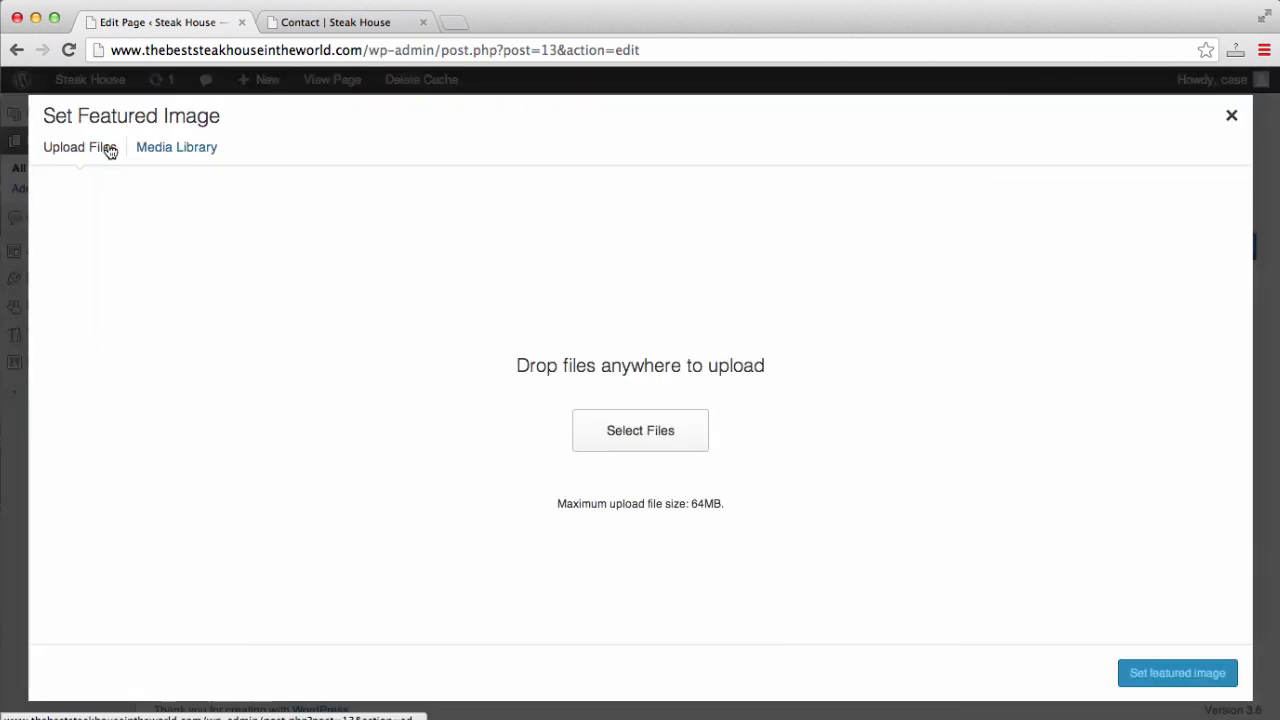
left_click(672, 441)
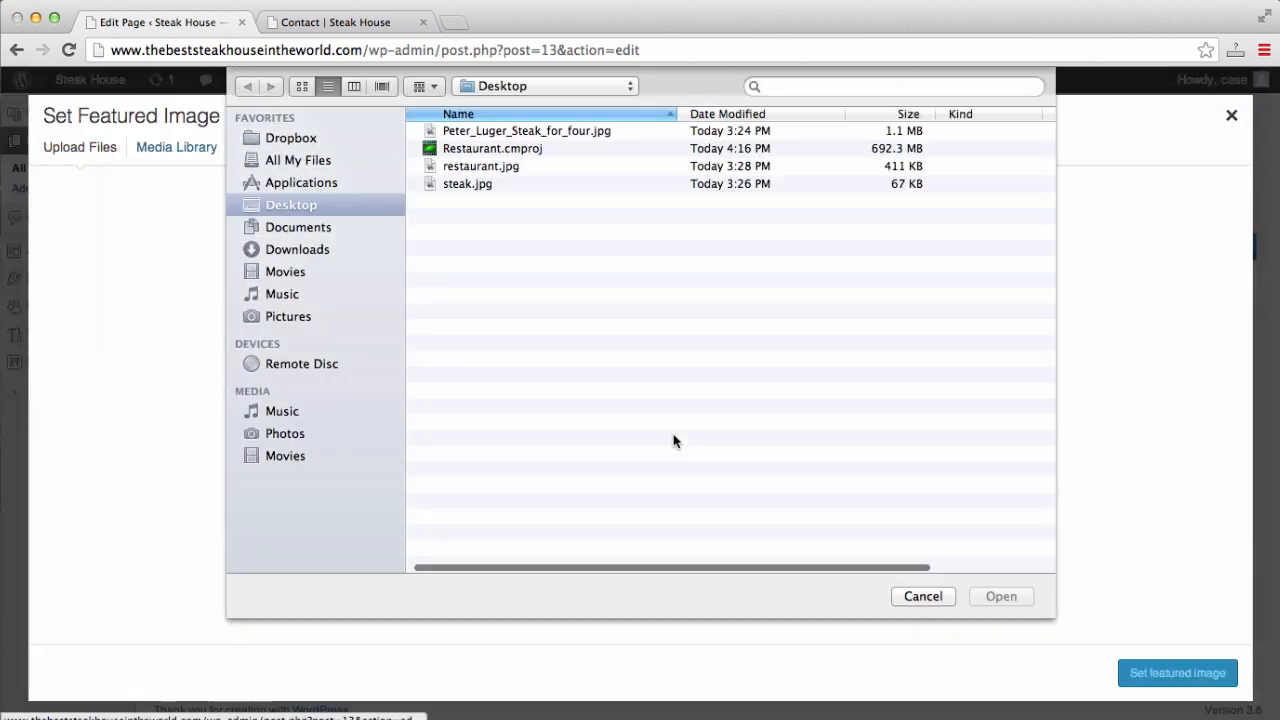
left_click(497, 129)
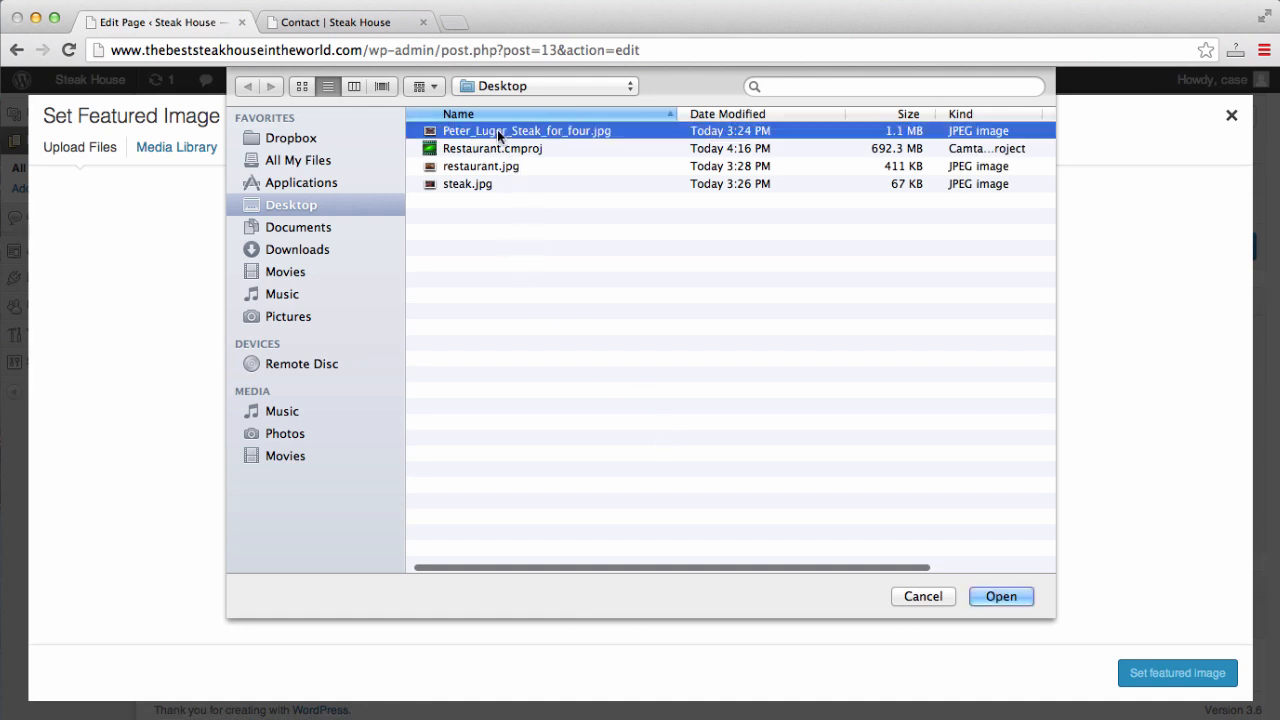
left_click(1002, 597)
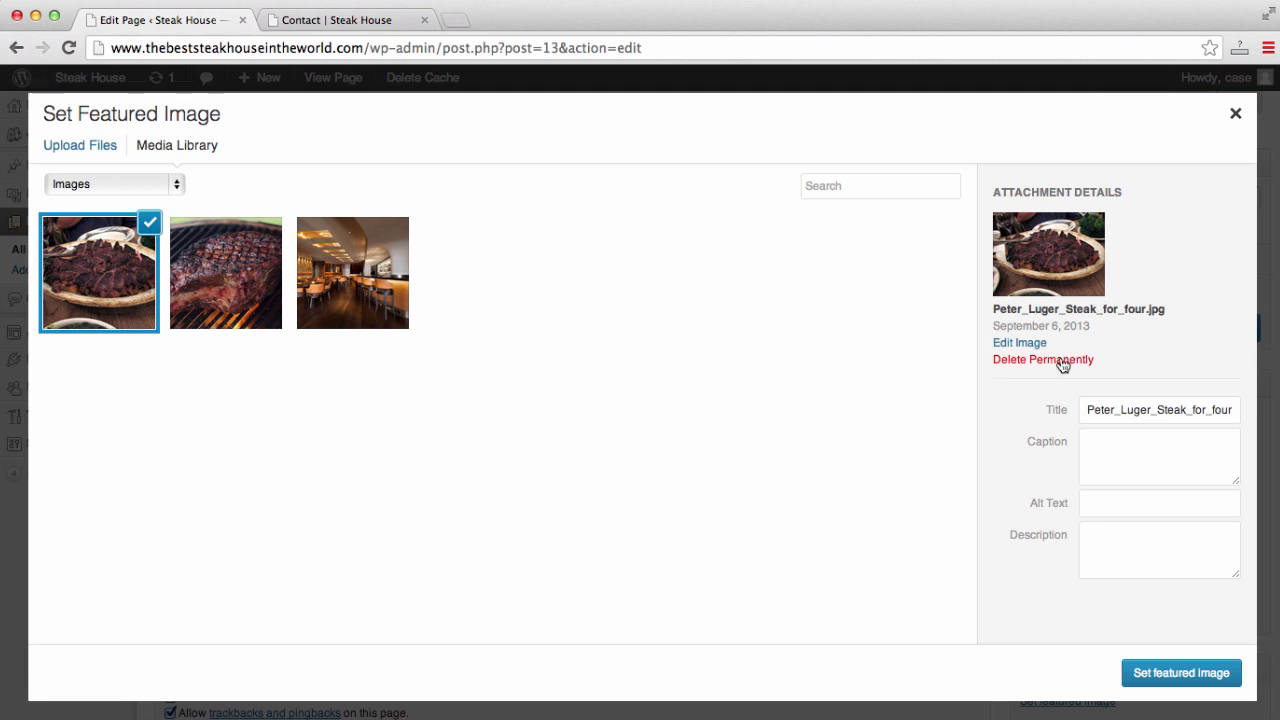
scroll(1023, 355, "down", 2)
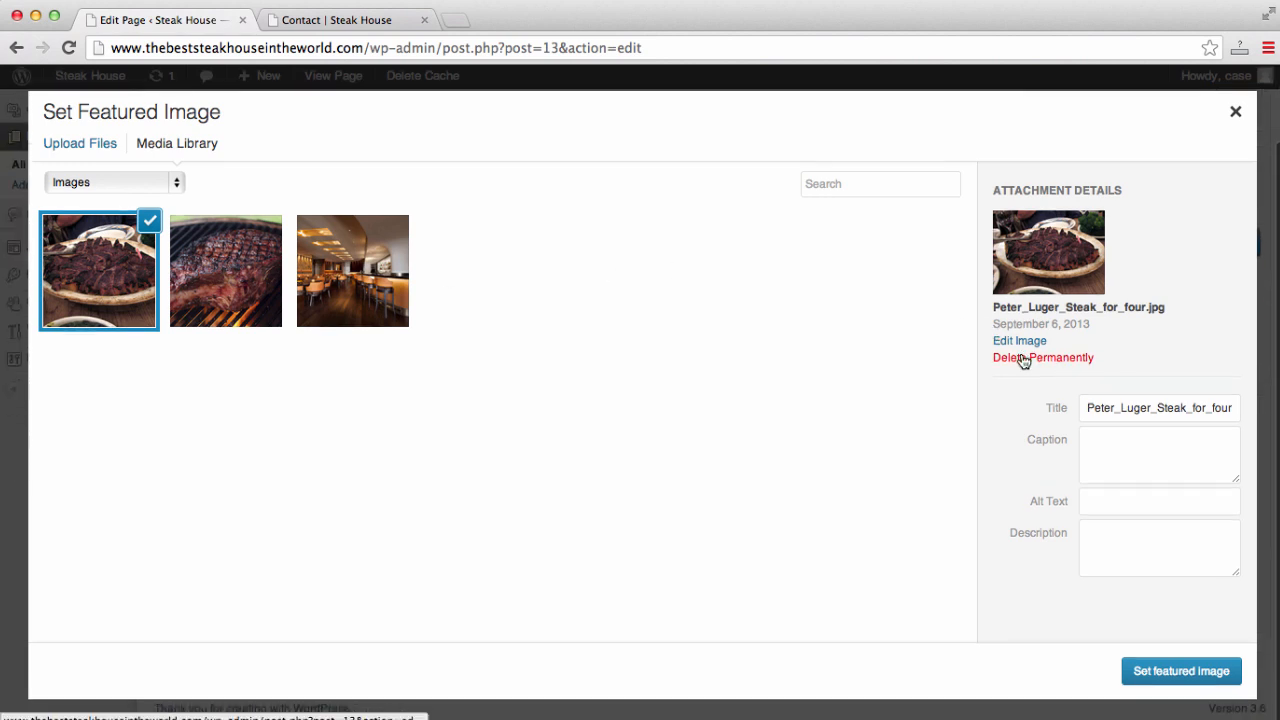
left_click(1183, 672)
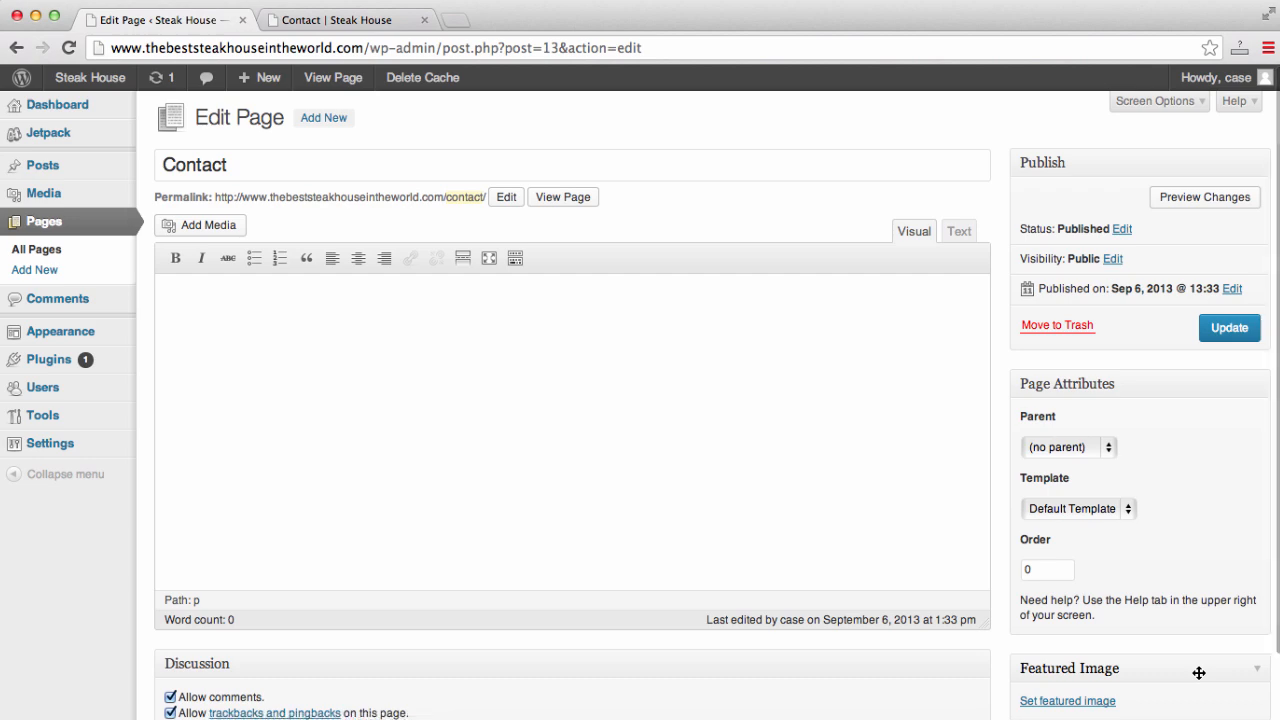
scroll(998, 506, "down", 10)
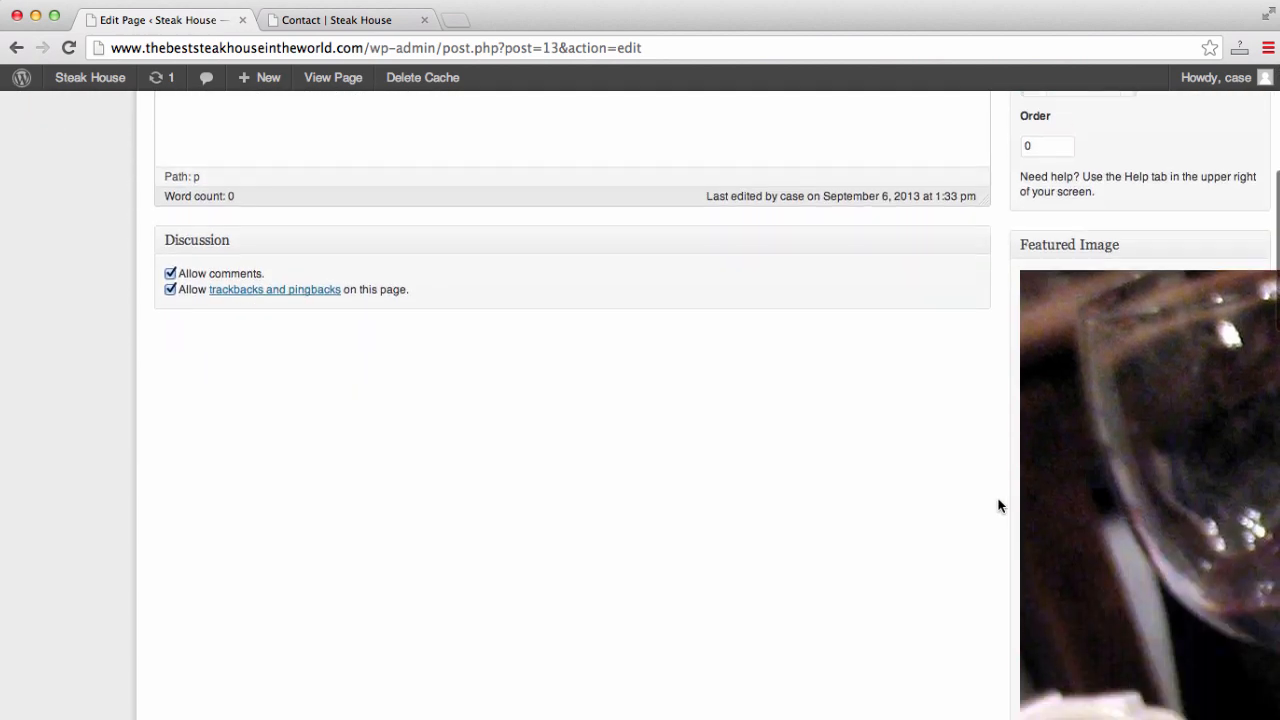
scroll(998, 506, "down", 10)
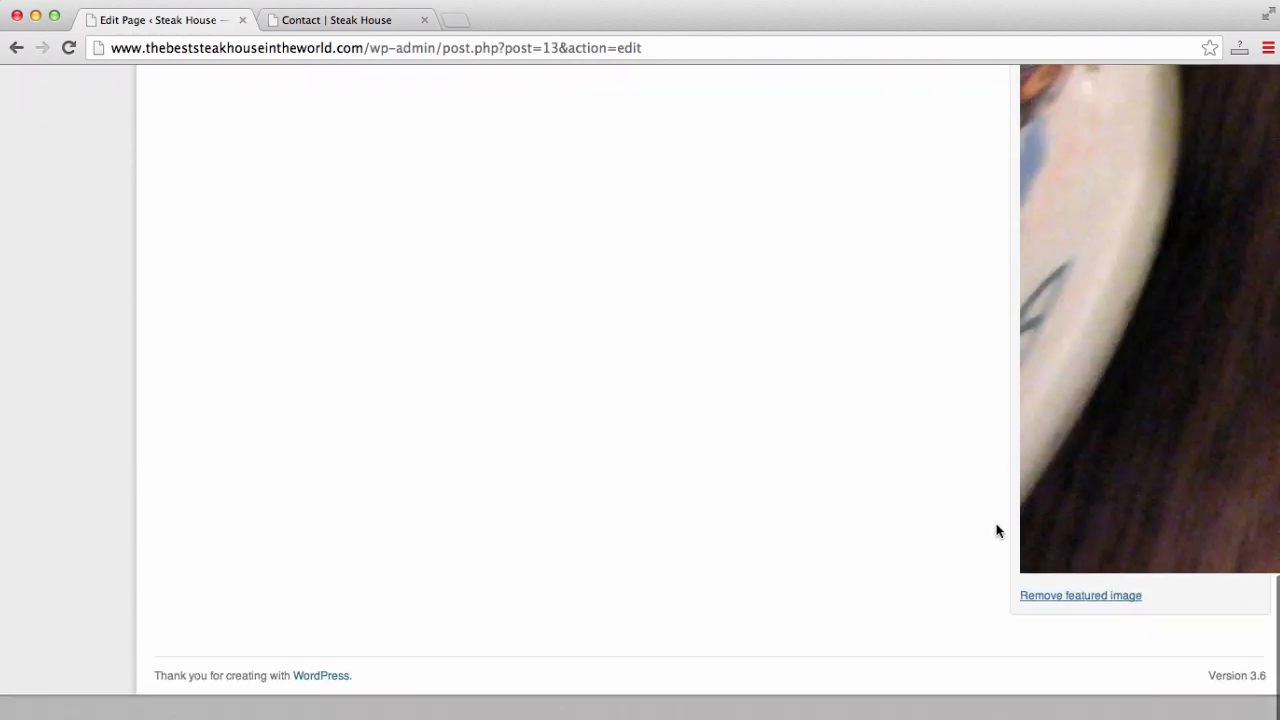
scroll(997, 520, "up", 5)
scroll(996, 524, "up", 15)
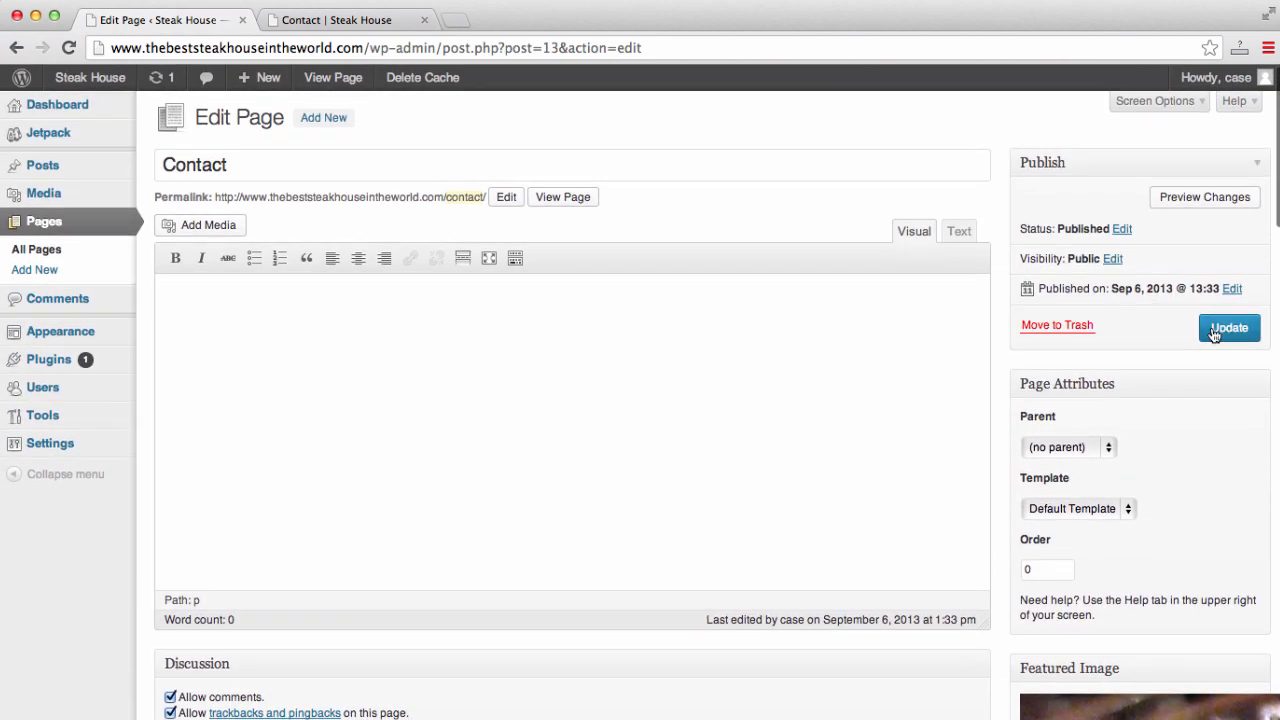
- Update the Contact page and reload its live version to check the new photo
left_click(1213, 330)
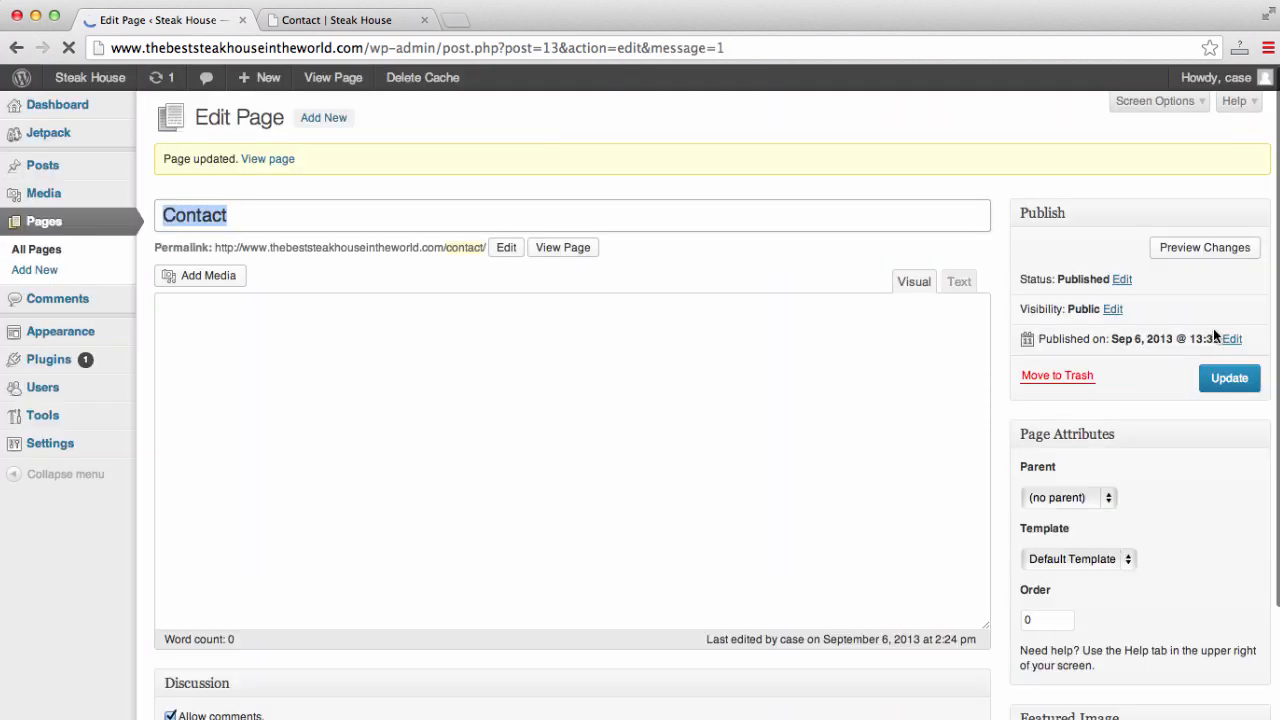
left_click(356, 18)
left_click(363, 47)
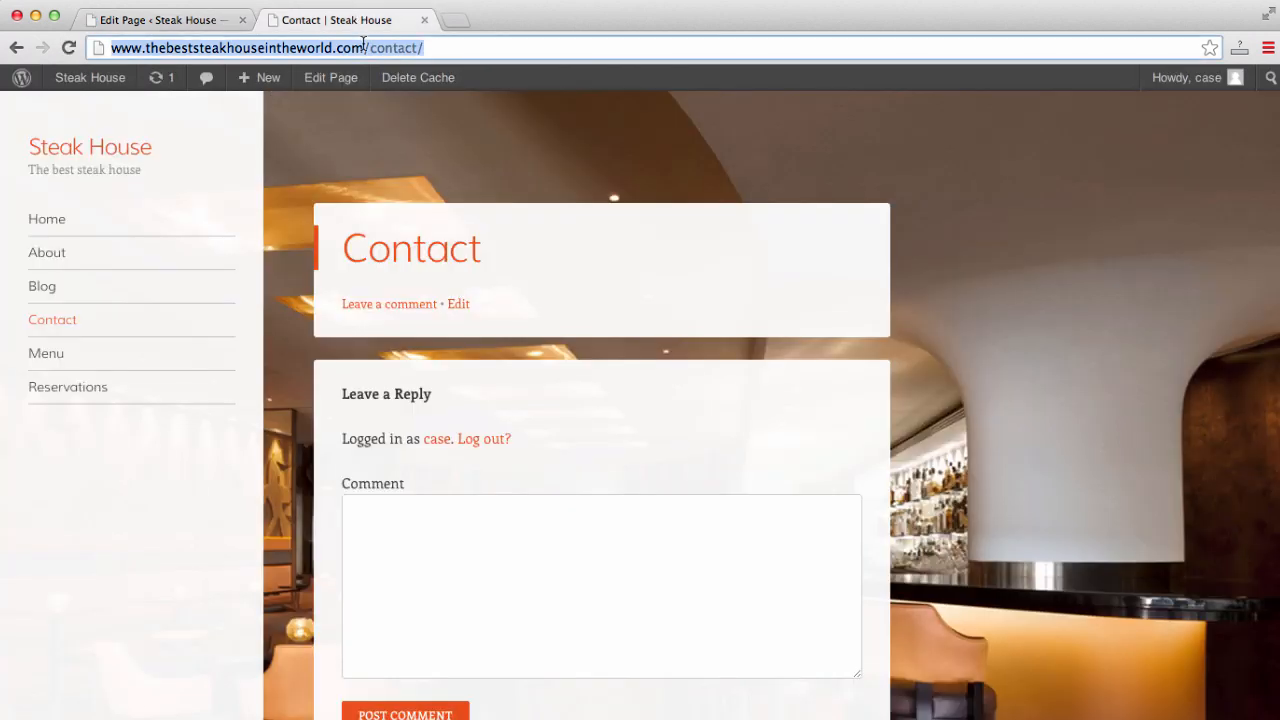
key("Return")
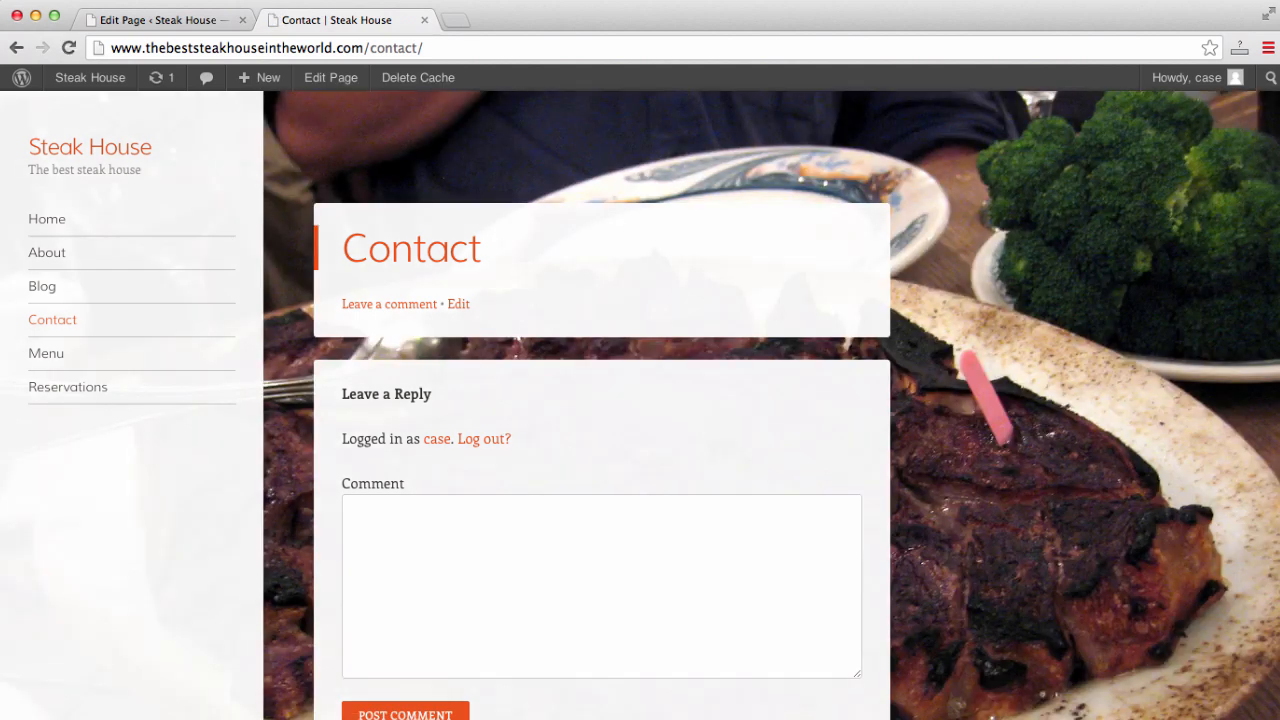
scroll(838, 284, "down", 3)
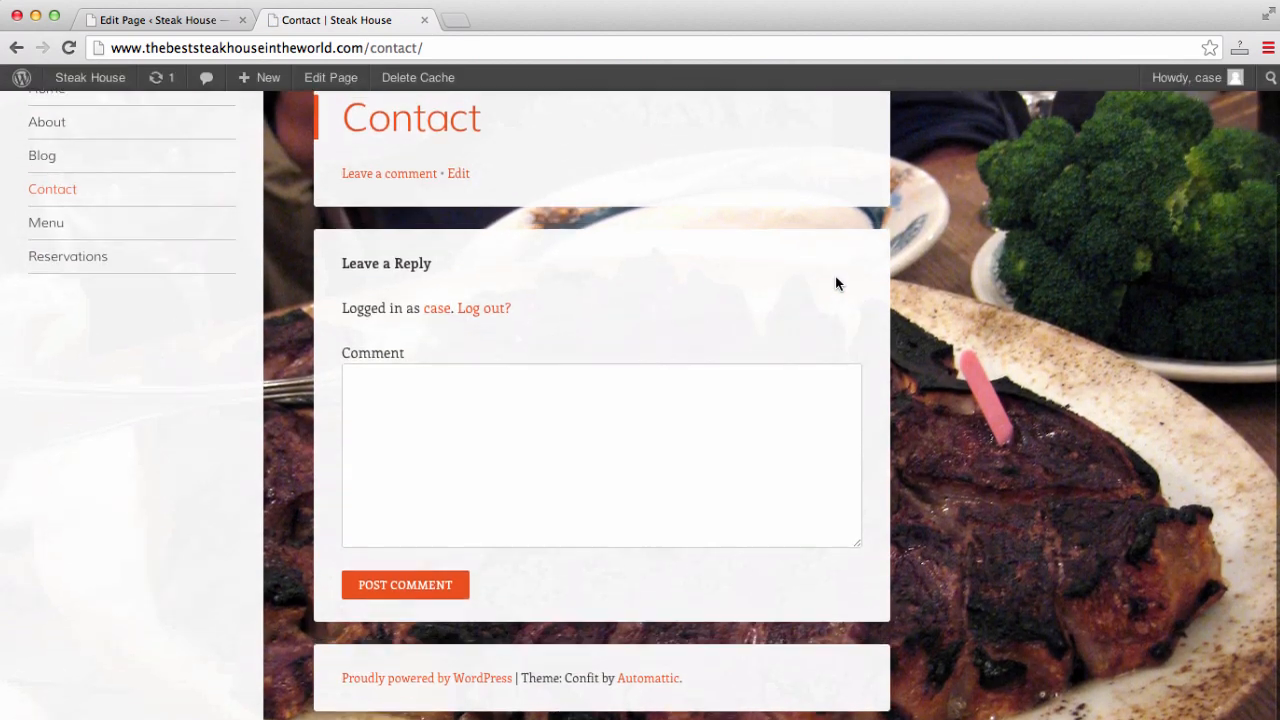
scroll(838, 284, "up", 2)
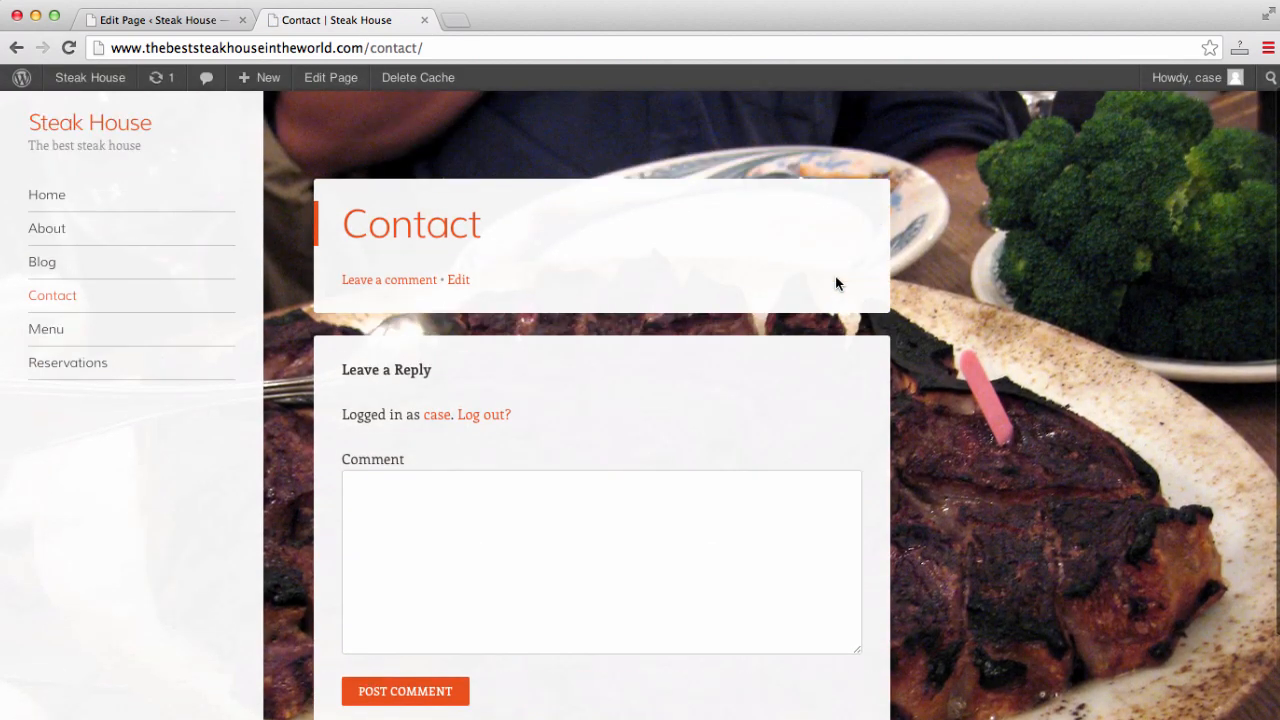
- Compare the Contact editor with the live Contact page, ending back in the editor
left_click(137, 19)
scroll(960, 335, "down", 5)
scroll(995, 348, "down", 10)
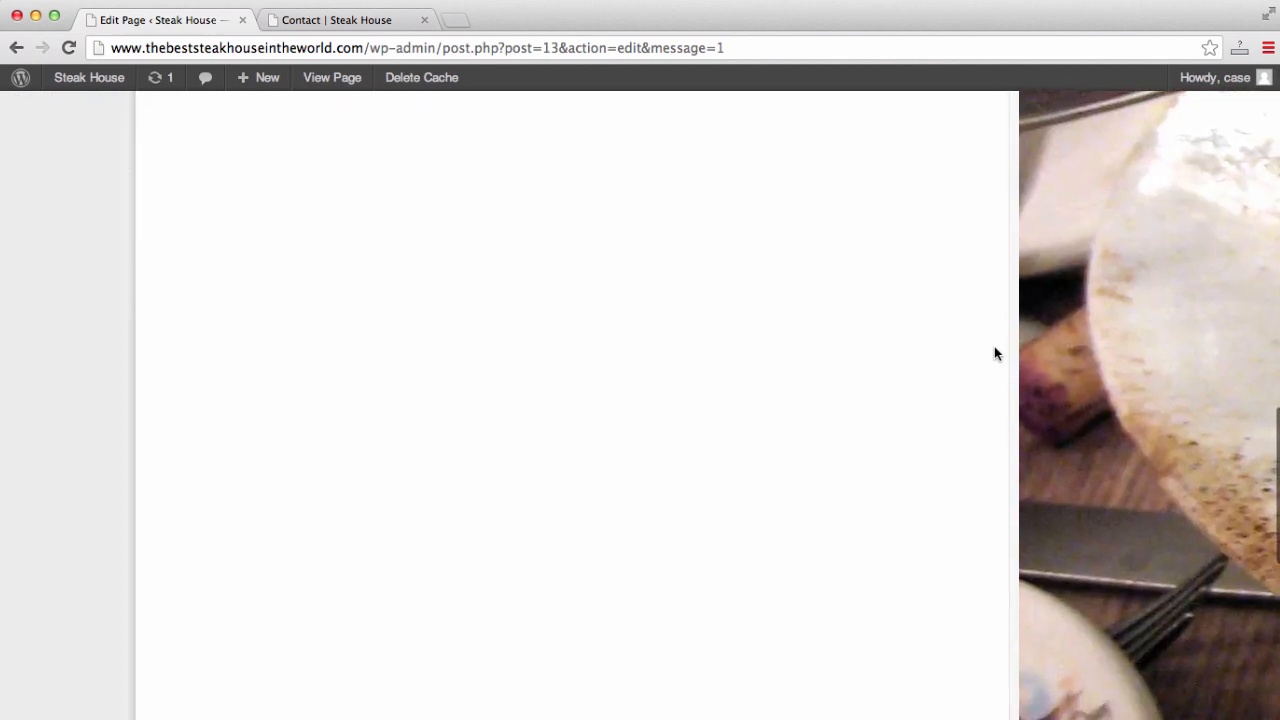
scroll(995, 350, "down", 3)
scroll(995, 350, "up", 15)
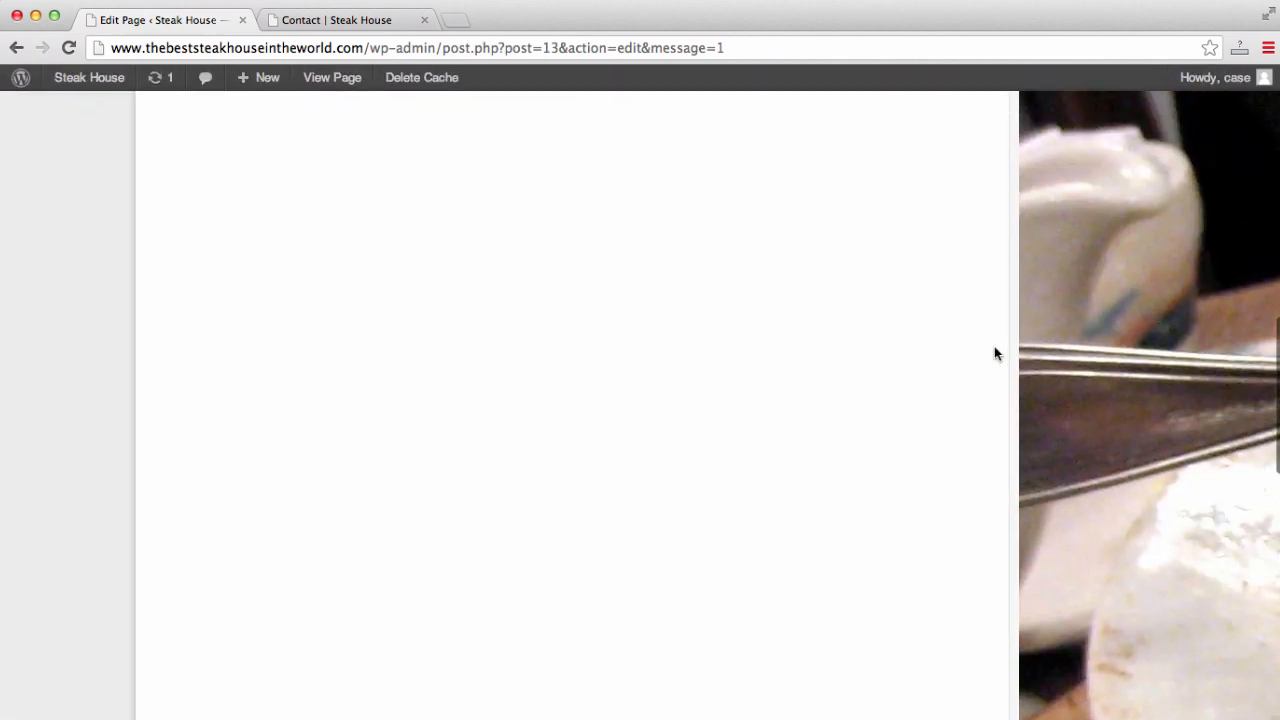
left_click(310, 18)
scroll(846, 407, "down", 3)
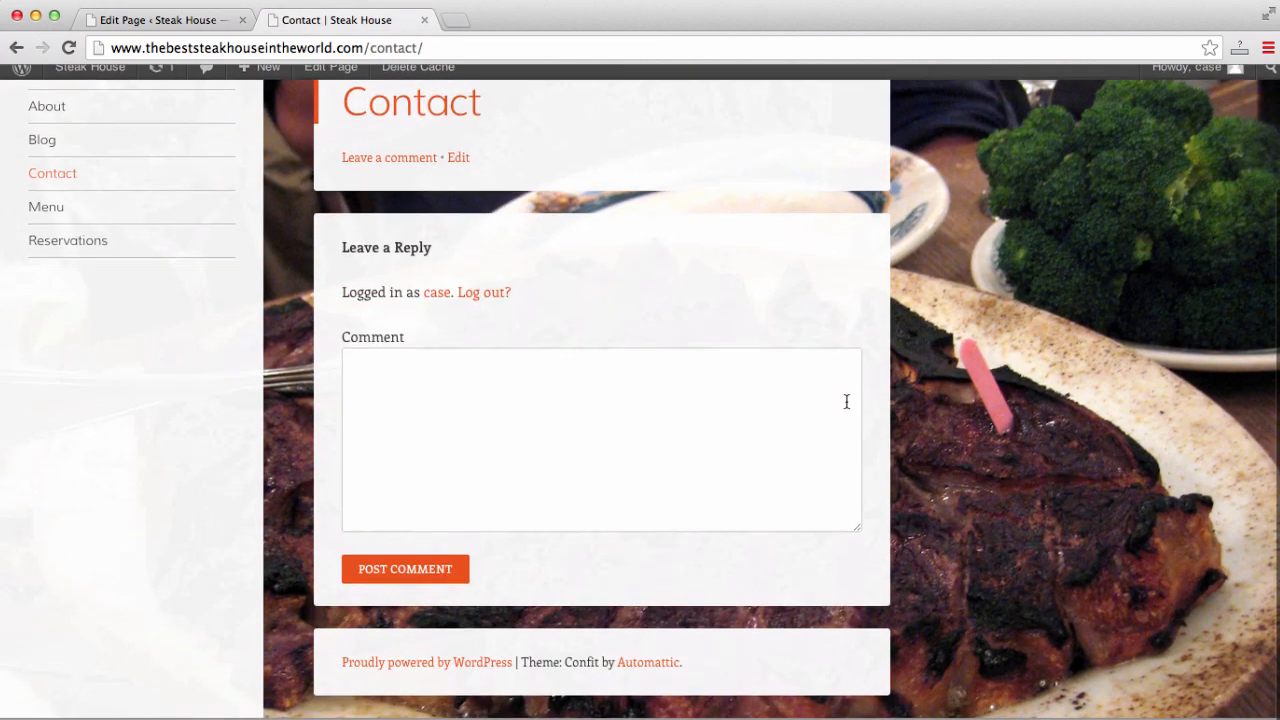
scroll(570, 352, "up", 3)
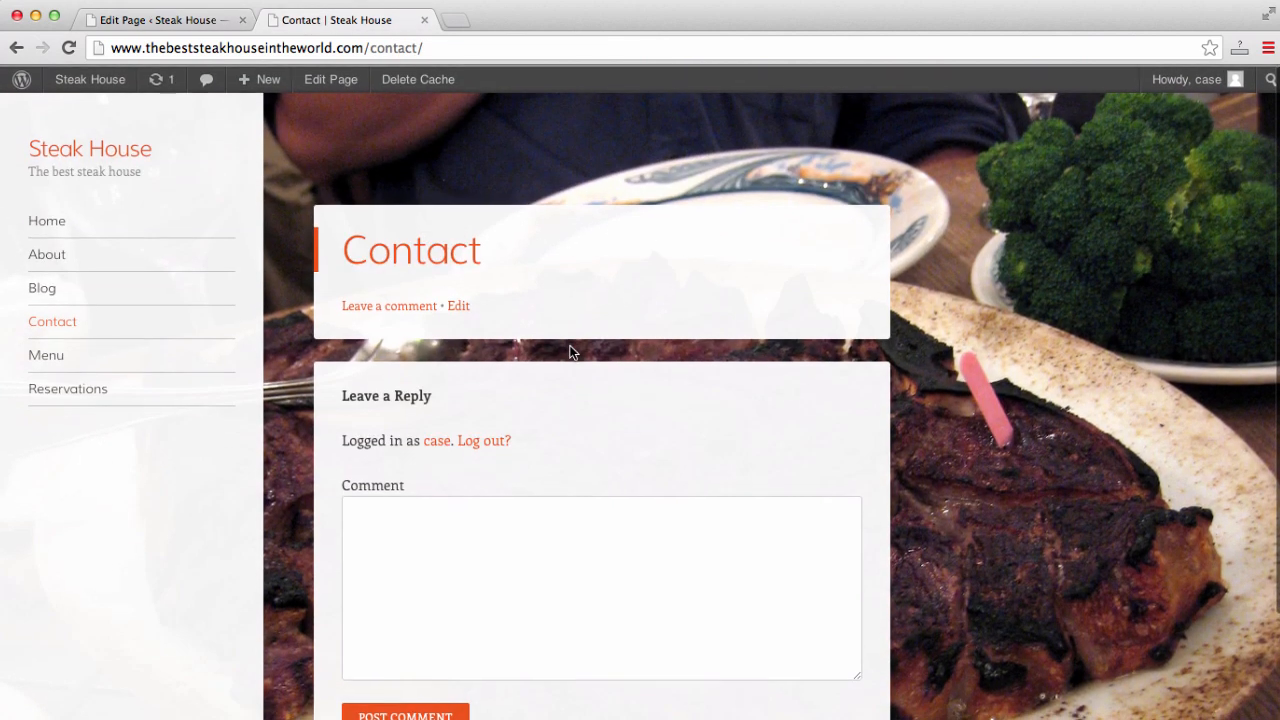
left_click(191, 28)
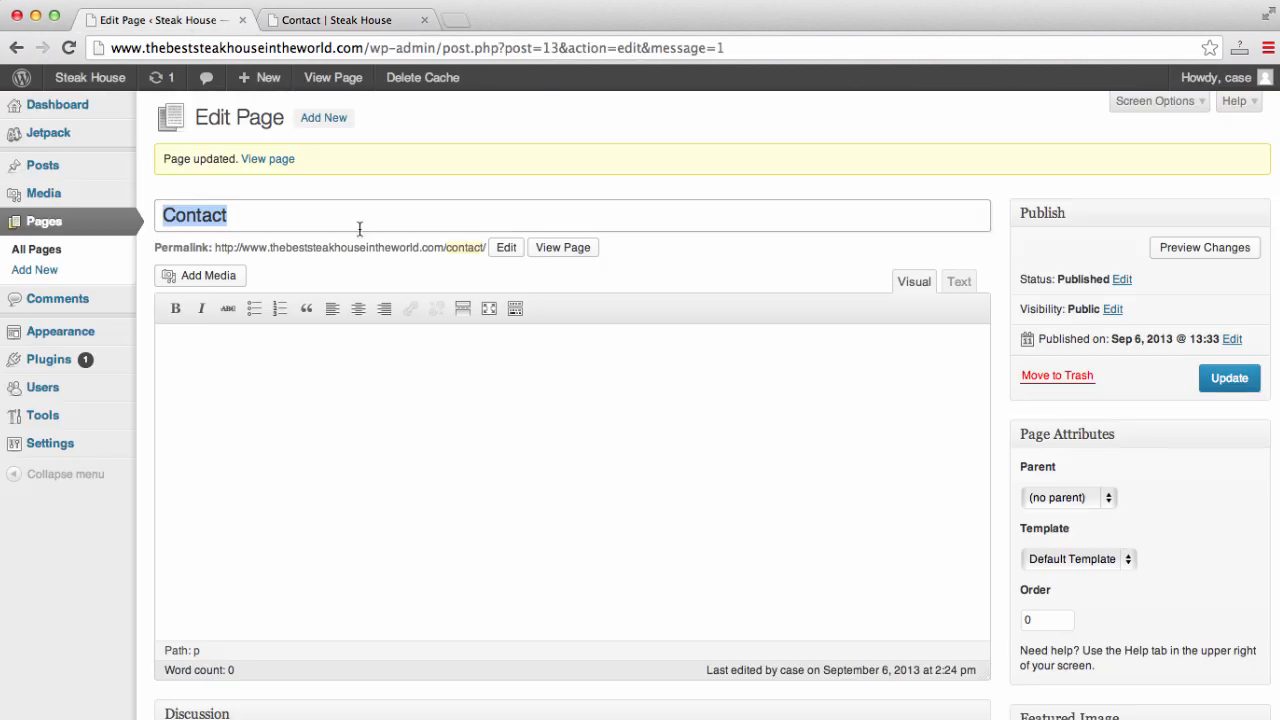
- Show the Discussion panel via Screen Options and save Contact with comments disabled
left_click(1163, 104)
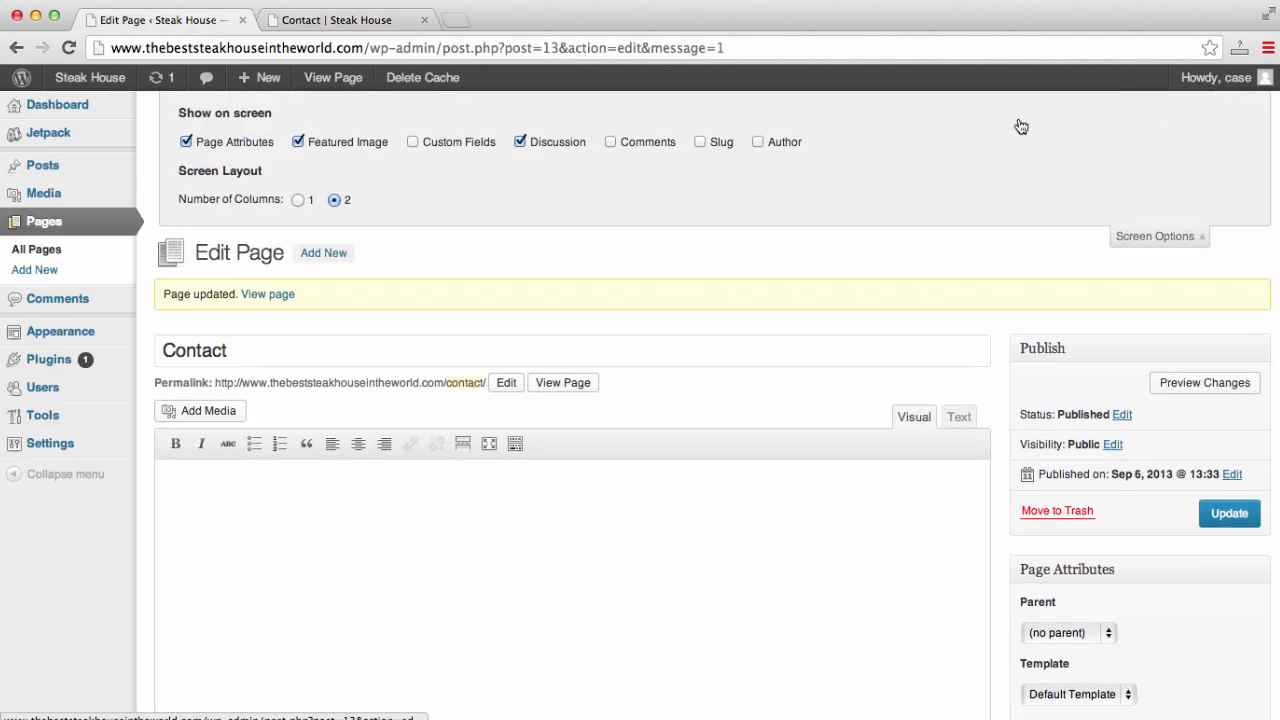
left_click(521, 142)
scroll(523, 143, "down", 10)
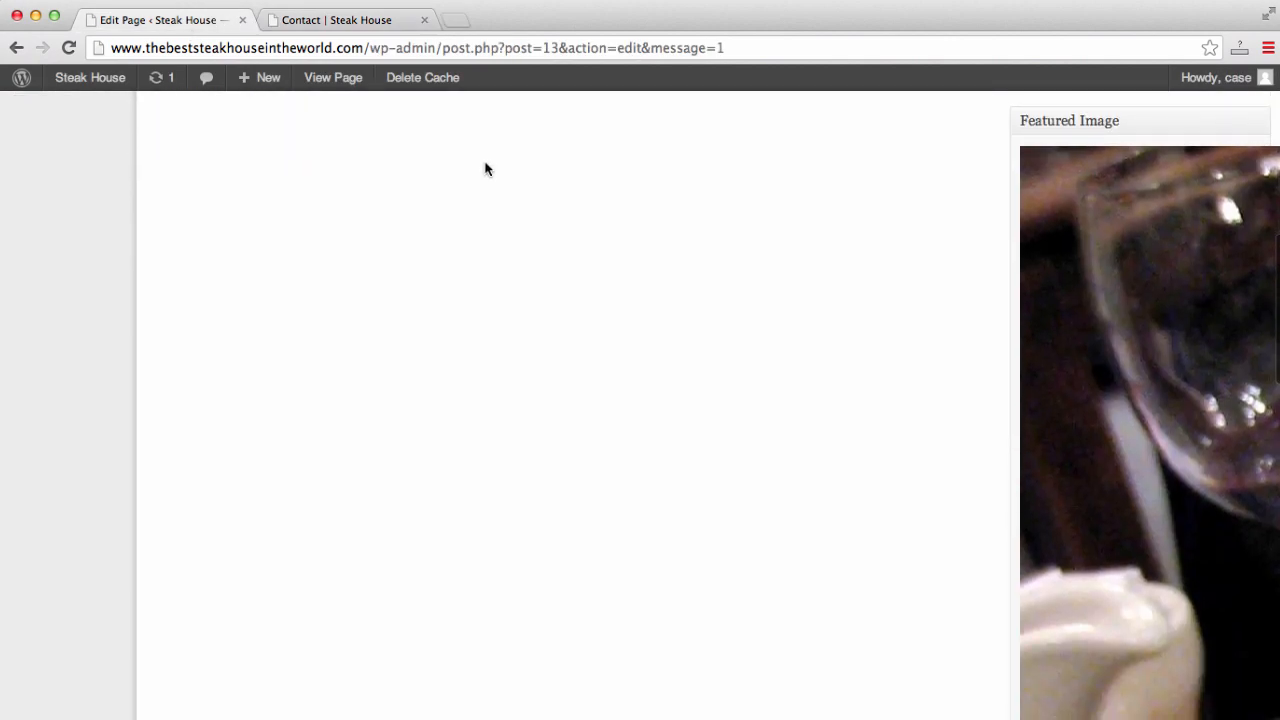
scroll(205, 300, "up", 5)
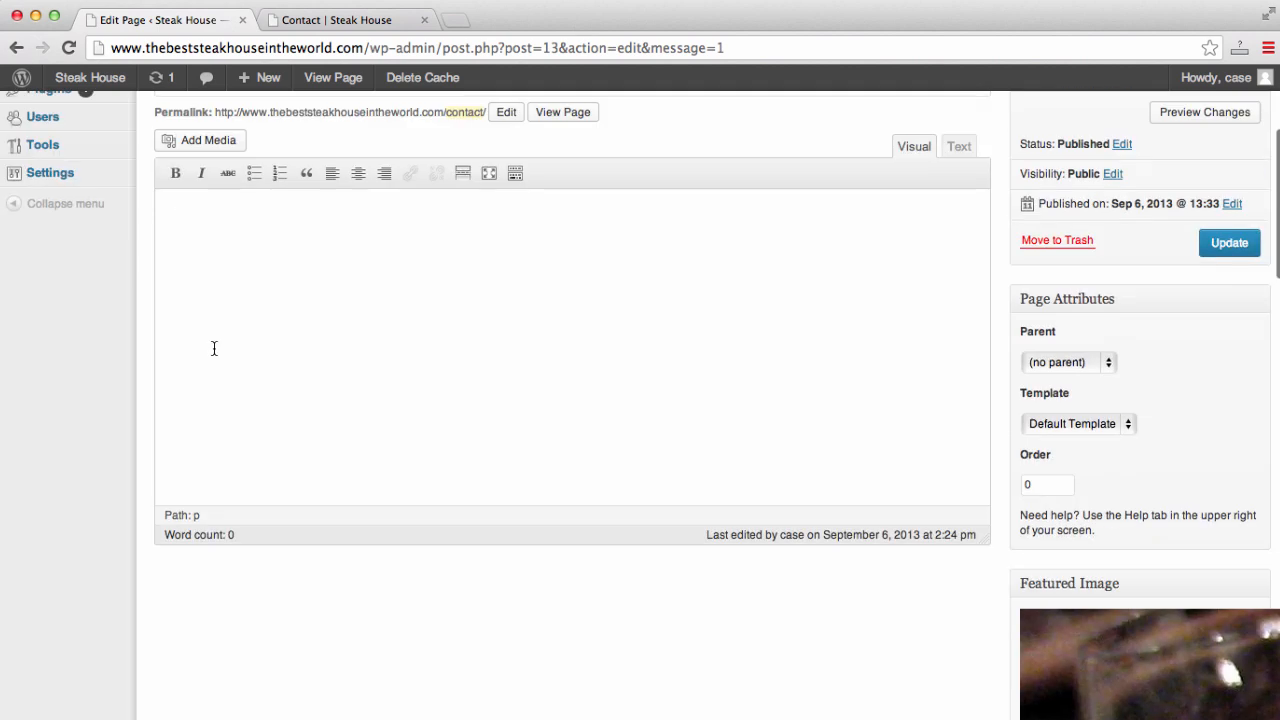
scroll(213, 348, "up", 5)
left_click(519, 142)
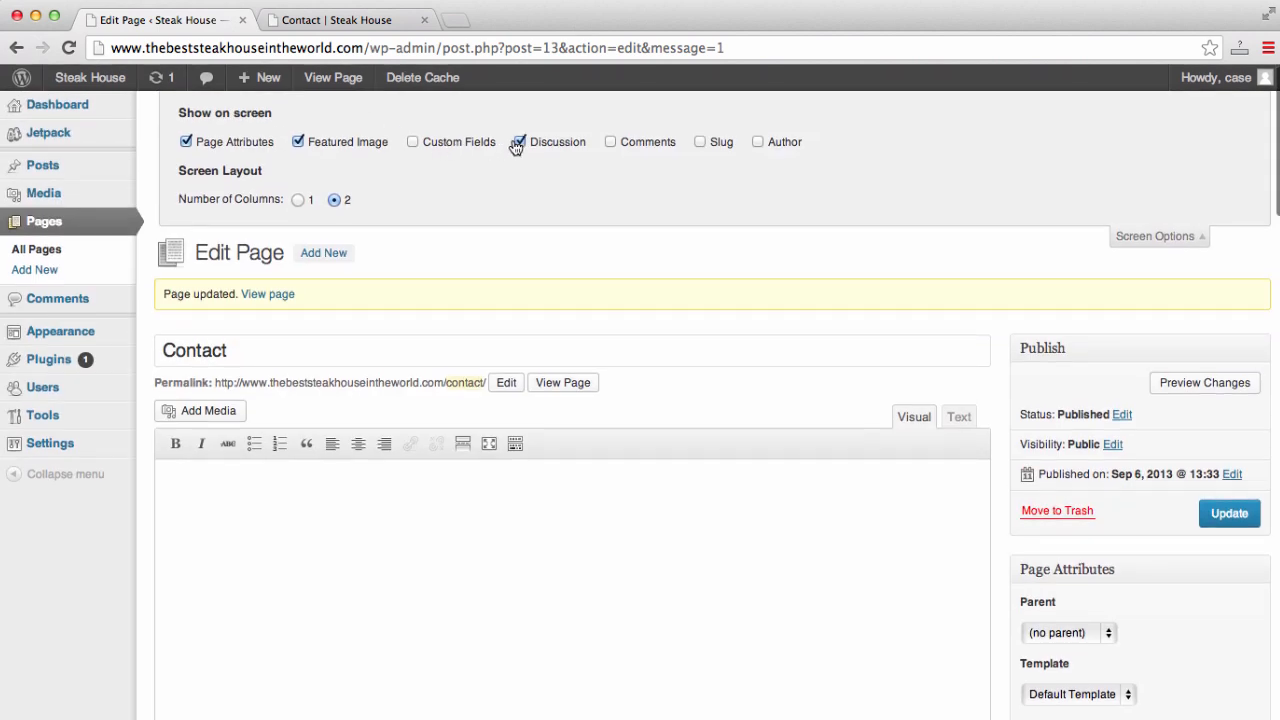
scroll(514, 143, "down", 10)
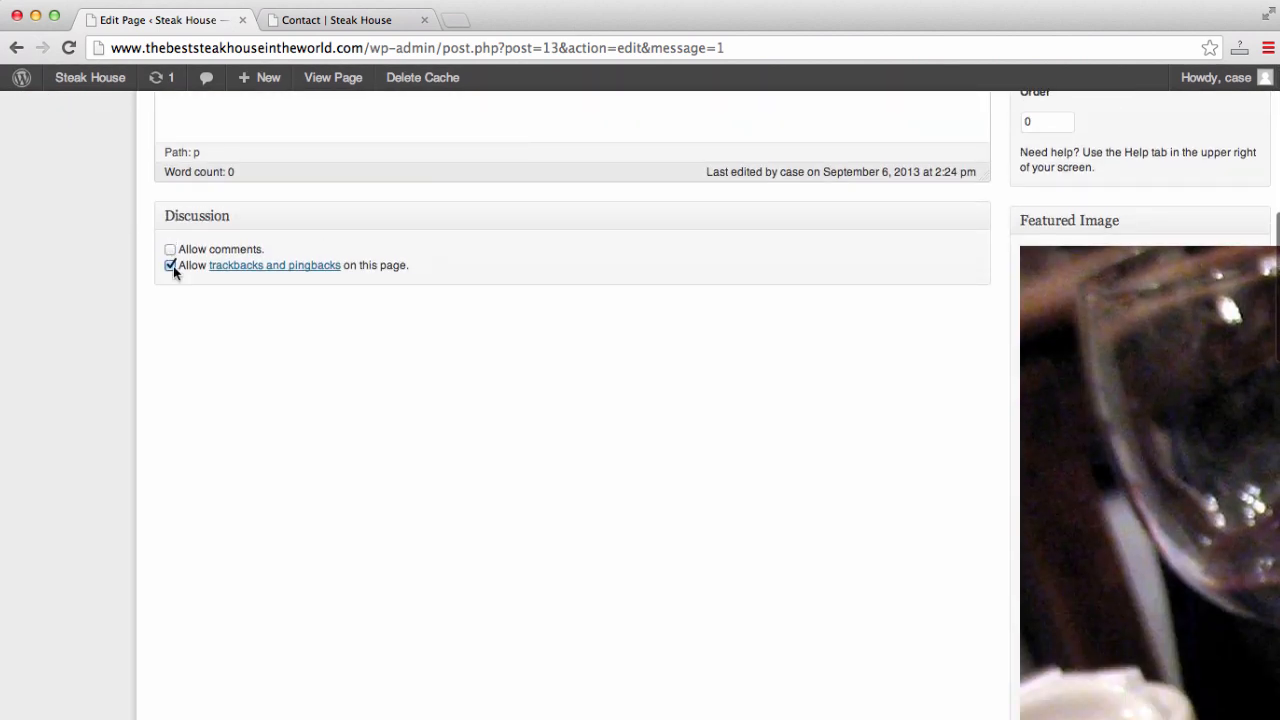
scroll(173, 266, "up", 10)
left_click(1214, 515)
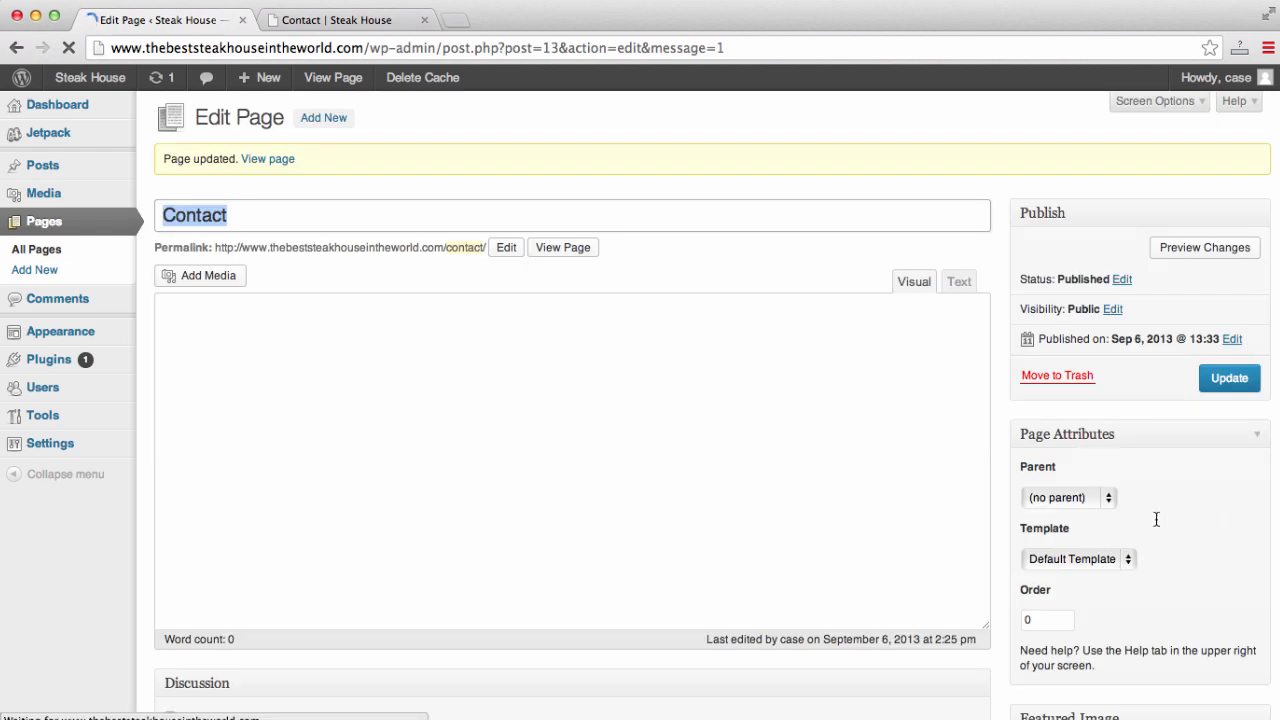
- Reload the live Contact page to confirm the comment form is gone
left_click(372, 20)
left_click(408, 40)
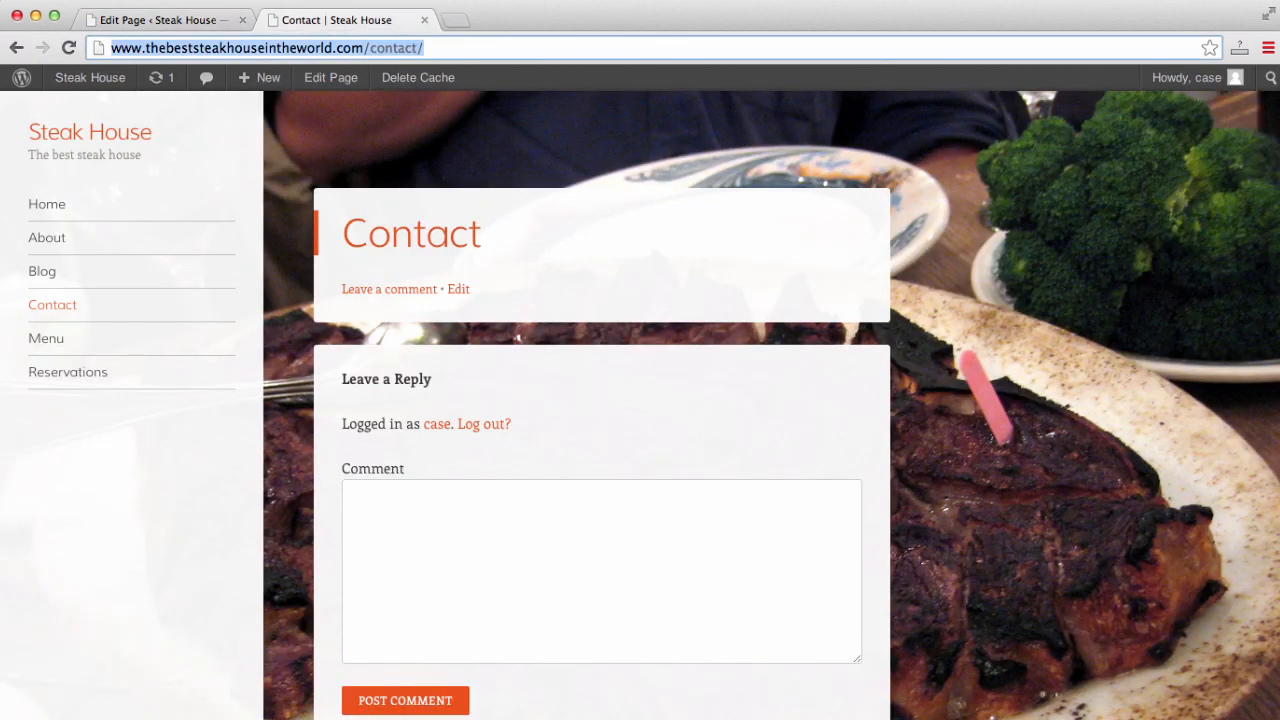
key("Return")
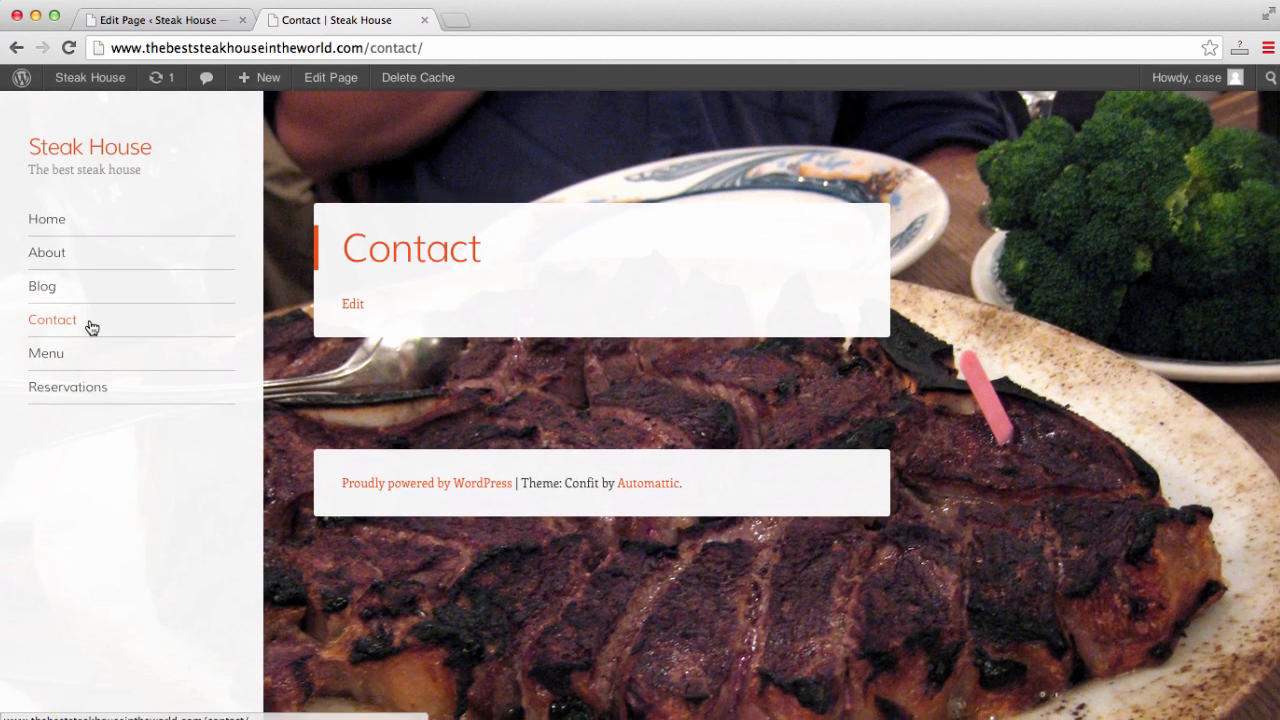
- Check the live Menu page, then open the Menu page in the editor
left_click(43, 357)
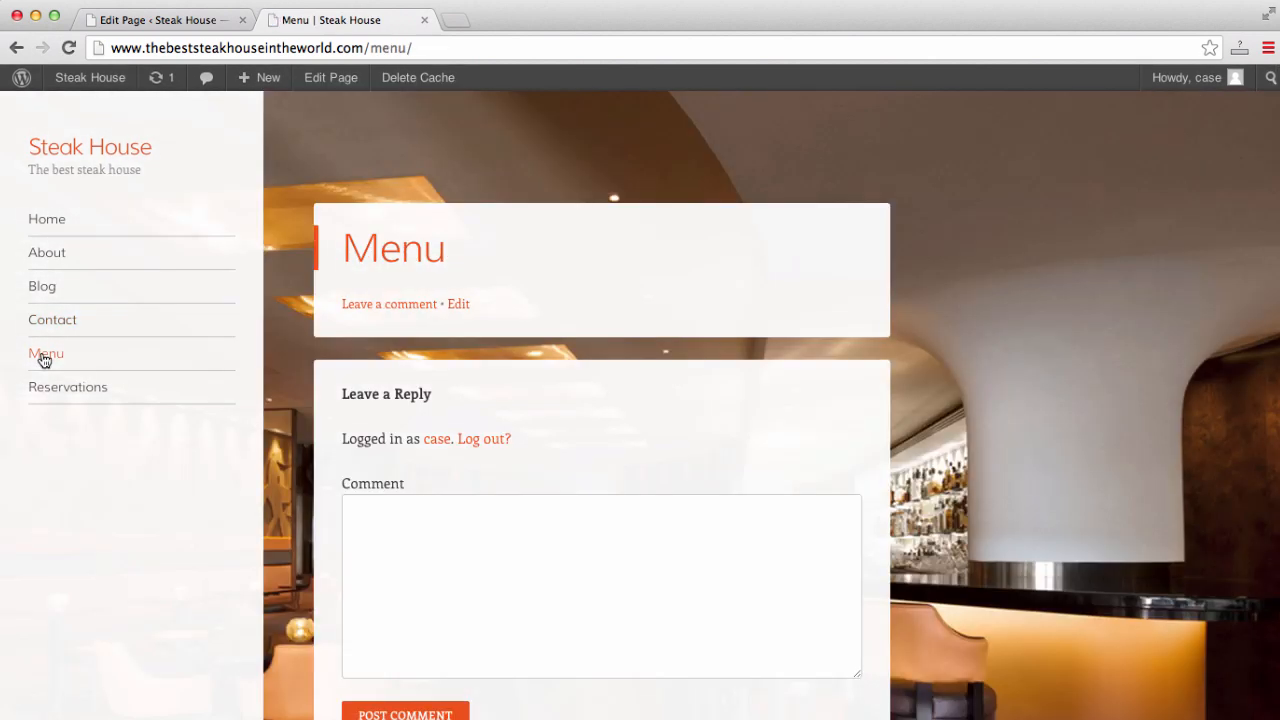
left_click(162, 22)
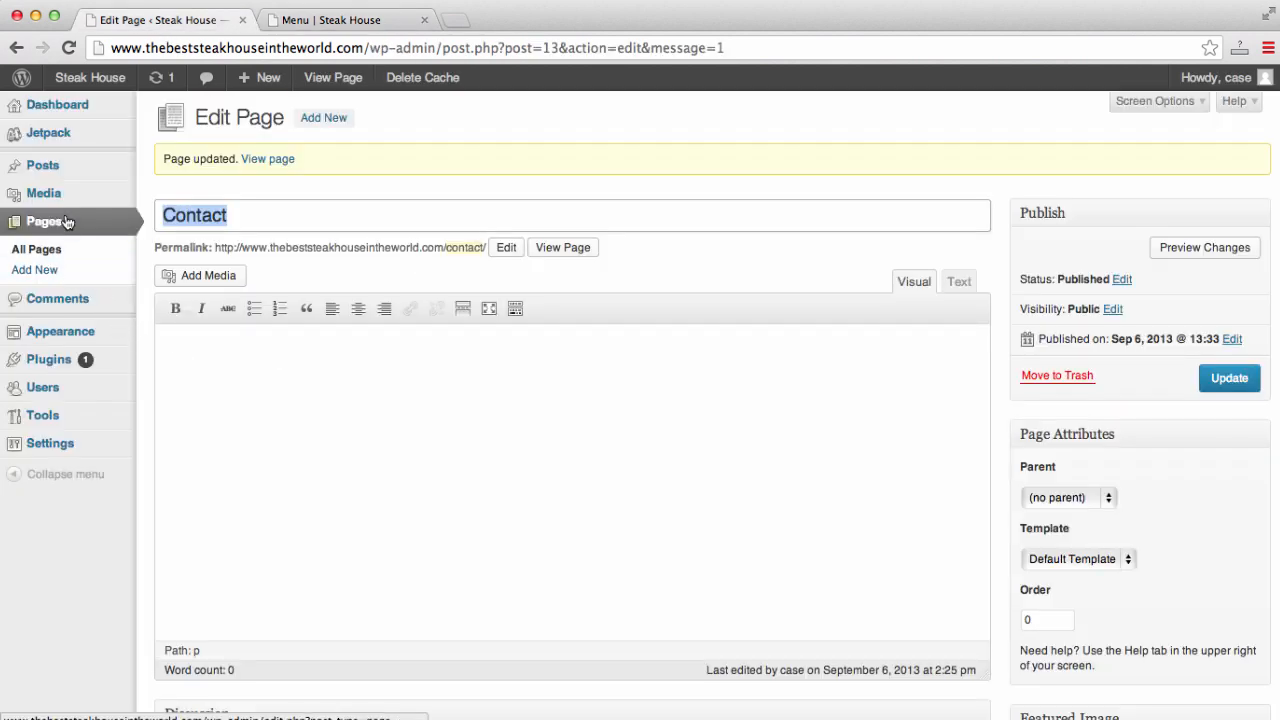
left_click(18, 249)
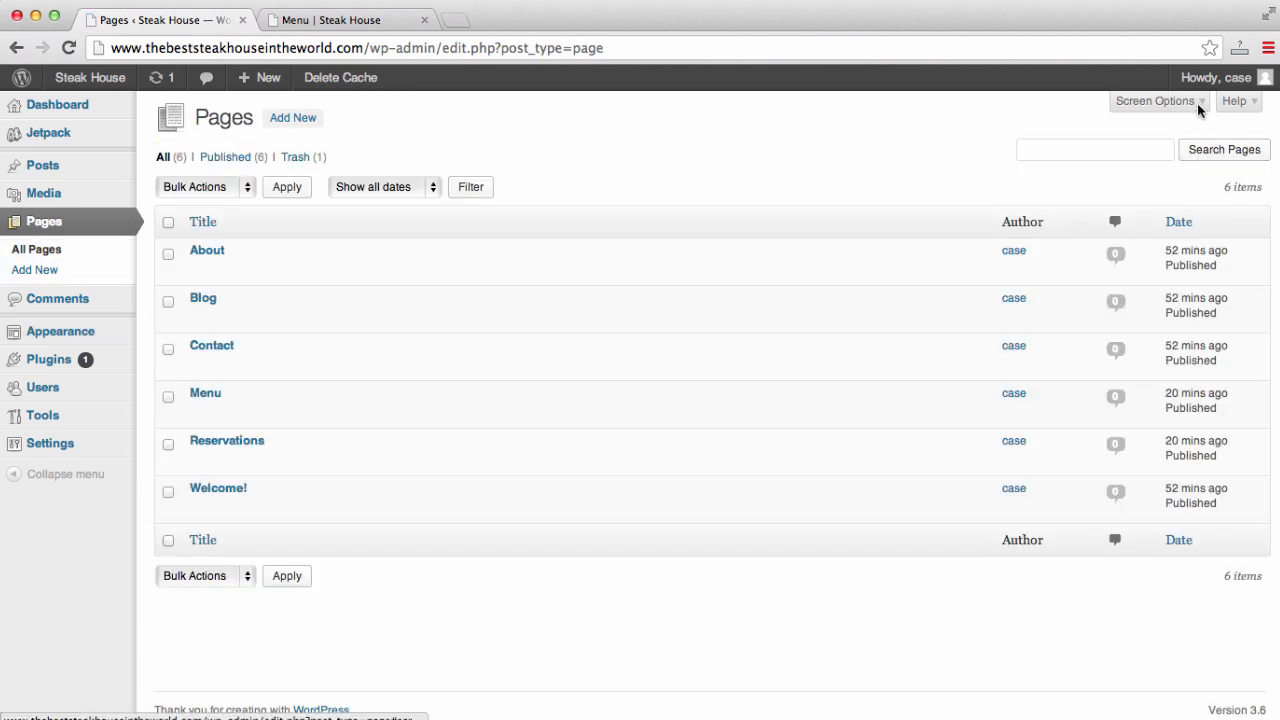
left_click(201, 411)
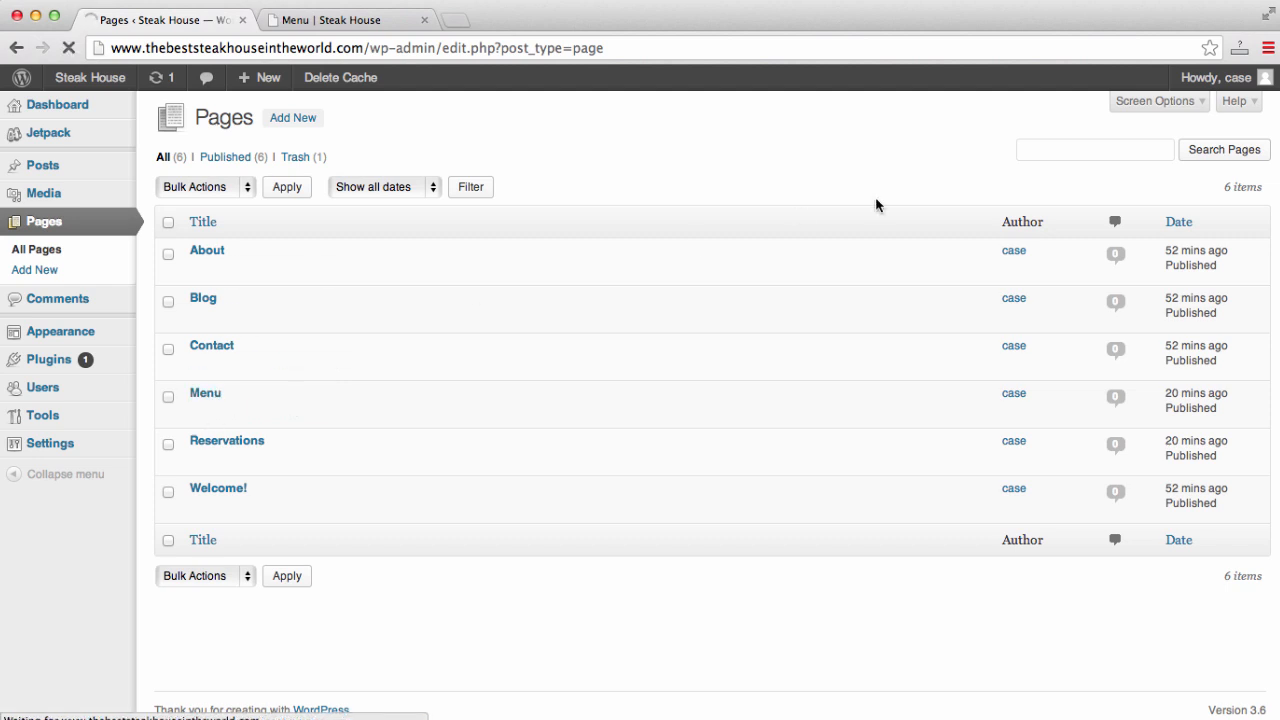
- Uncheck Allow comments on the Menu page and update it
left_click(1189, 98)
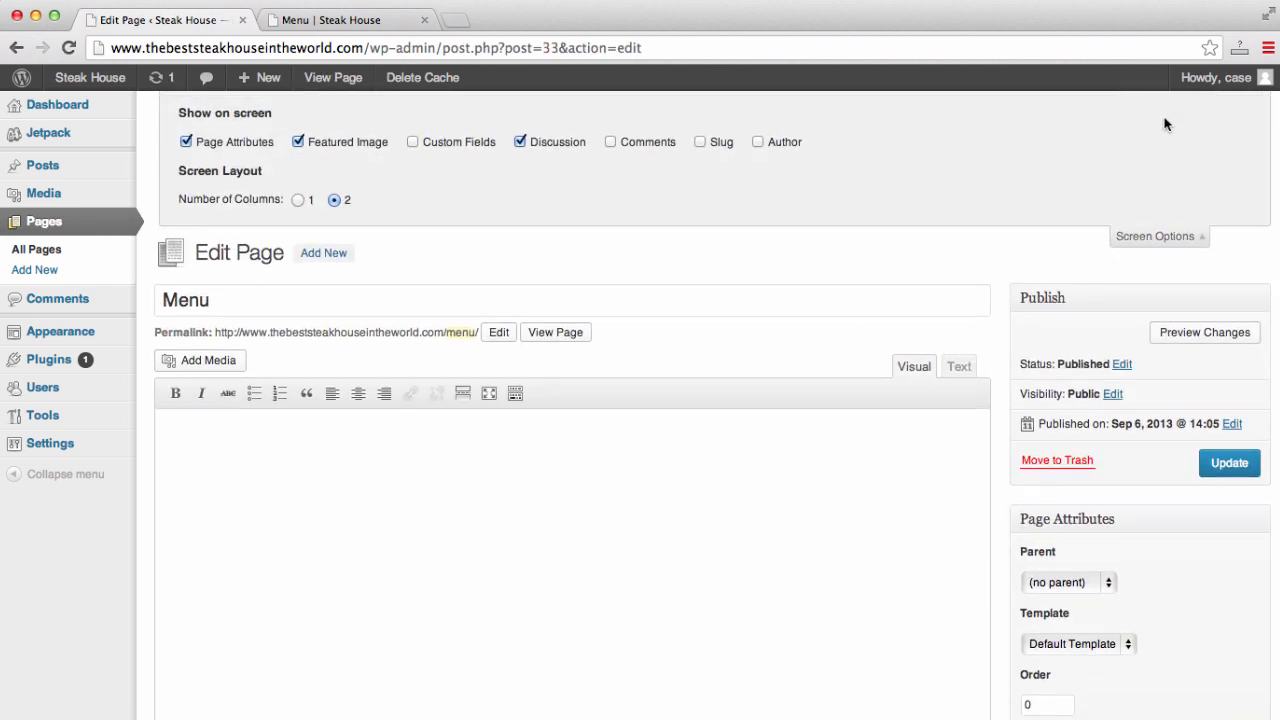
scroll(534, 469, "down", 5)
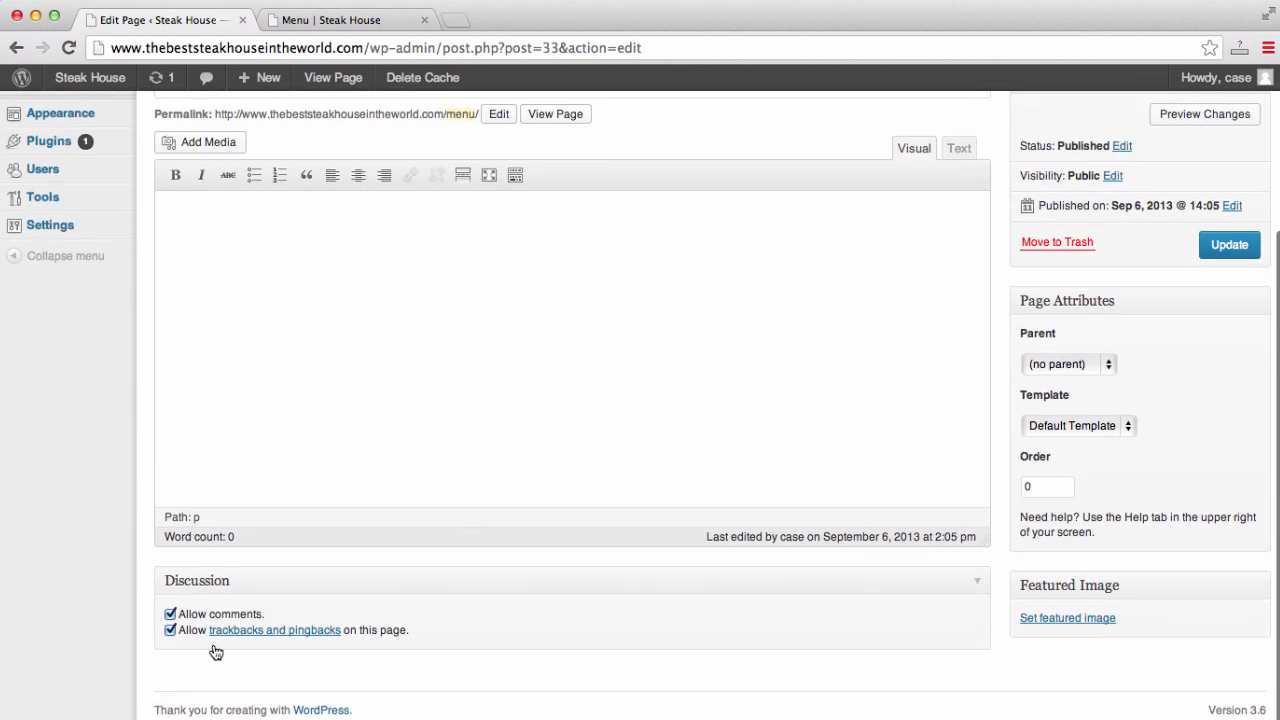
left_click(171, 614)
scroll(700, 450, "up", 5)
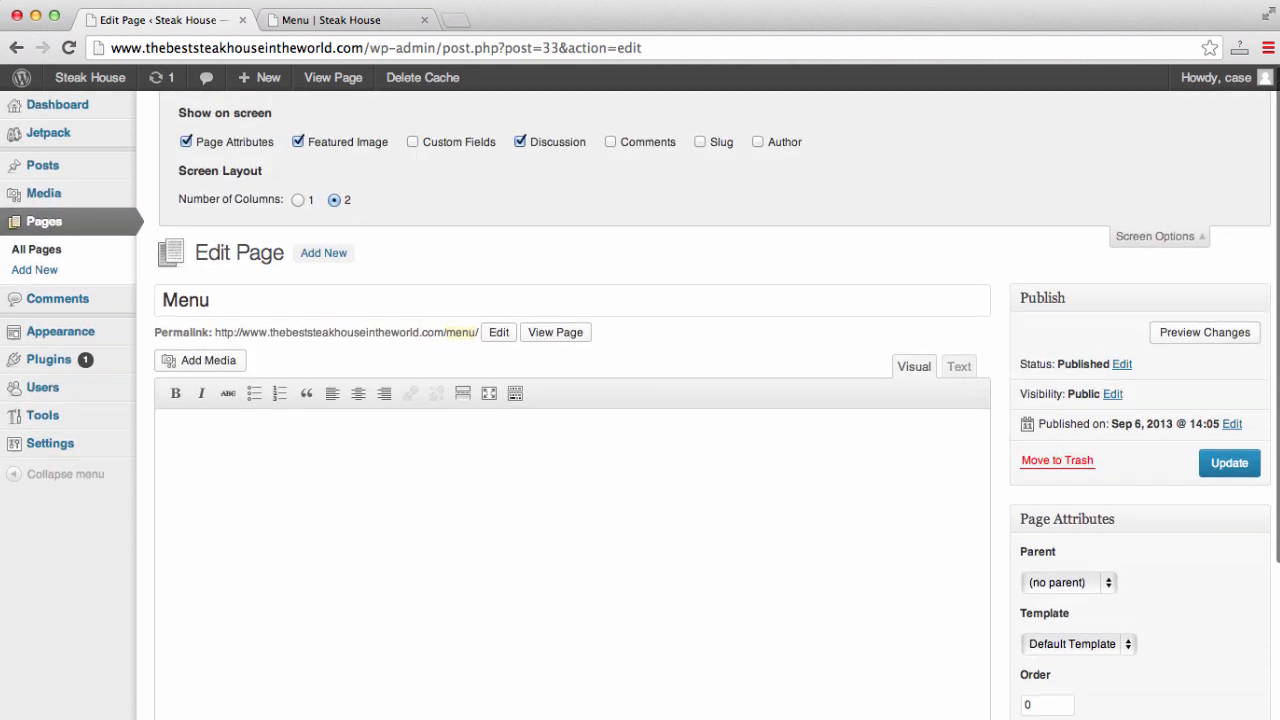
left_click(1250, 472)
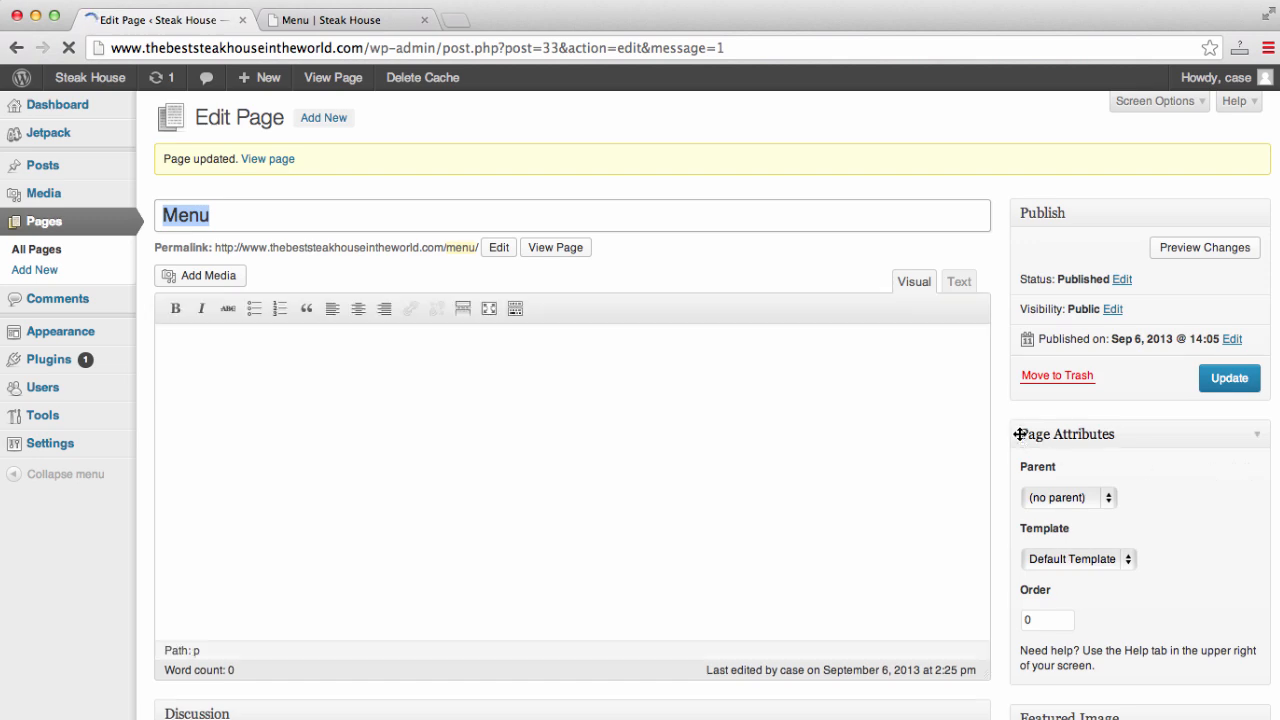
- Set the Menu page's template to Menu Template in Page Attributes and update
scroll(1020, 425, "down", 2)
scroll(1020, 425, "up", 2)
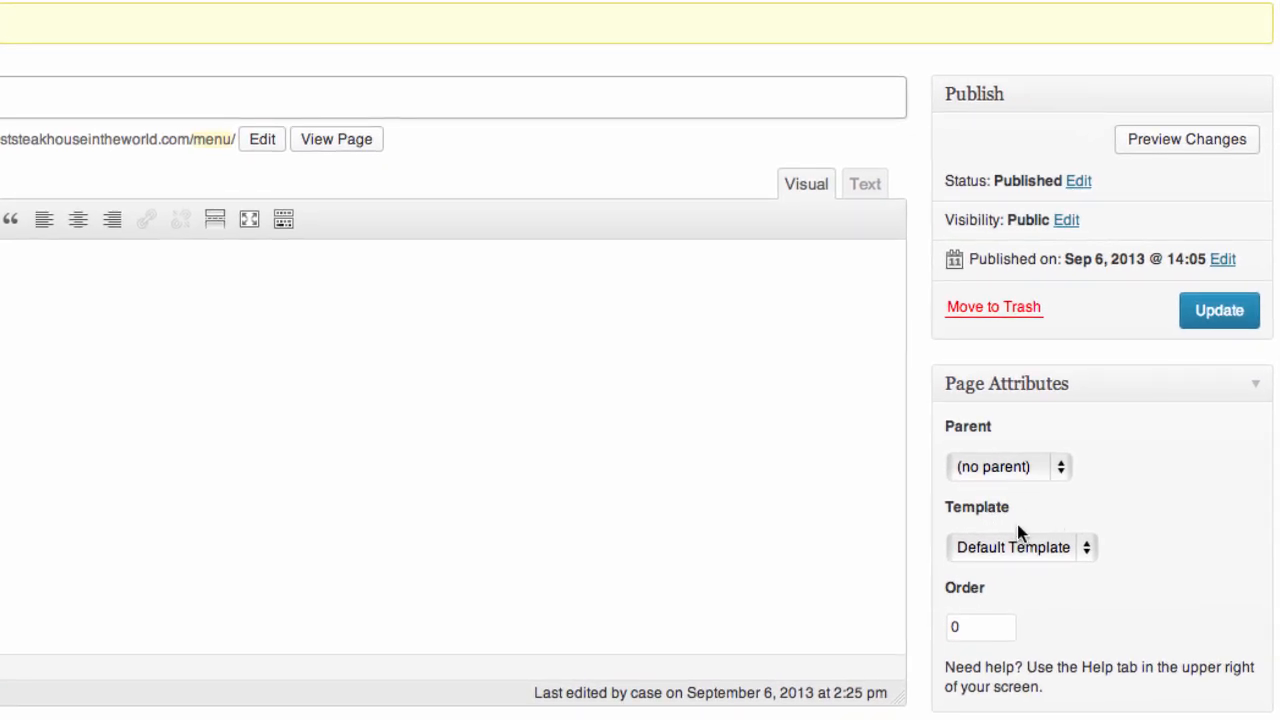
left_click(1079, 546)
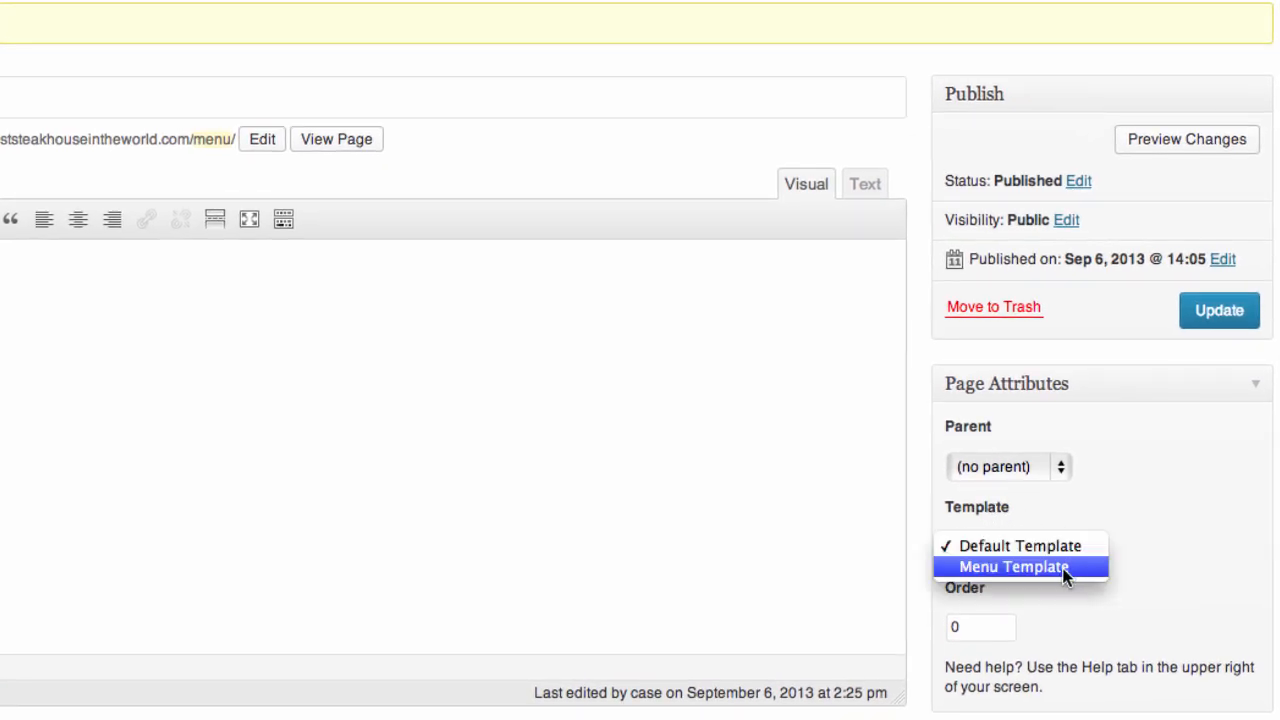
left_click(1063, 567)
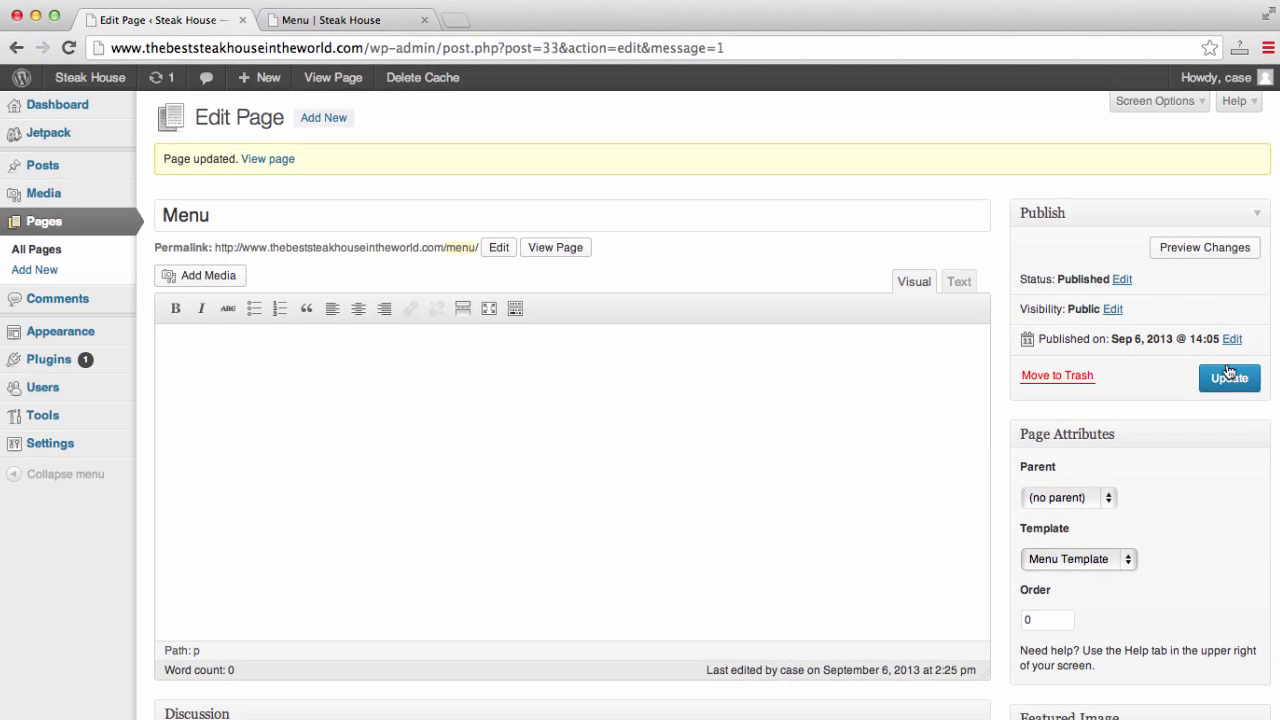
left_click(1228, 380)
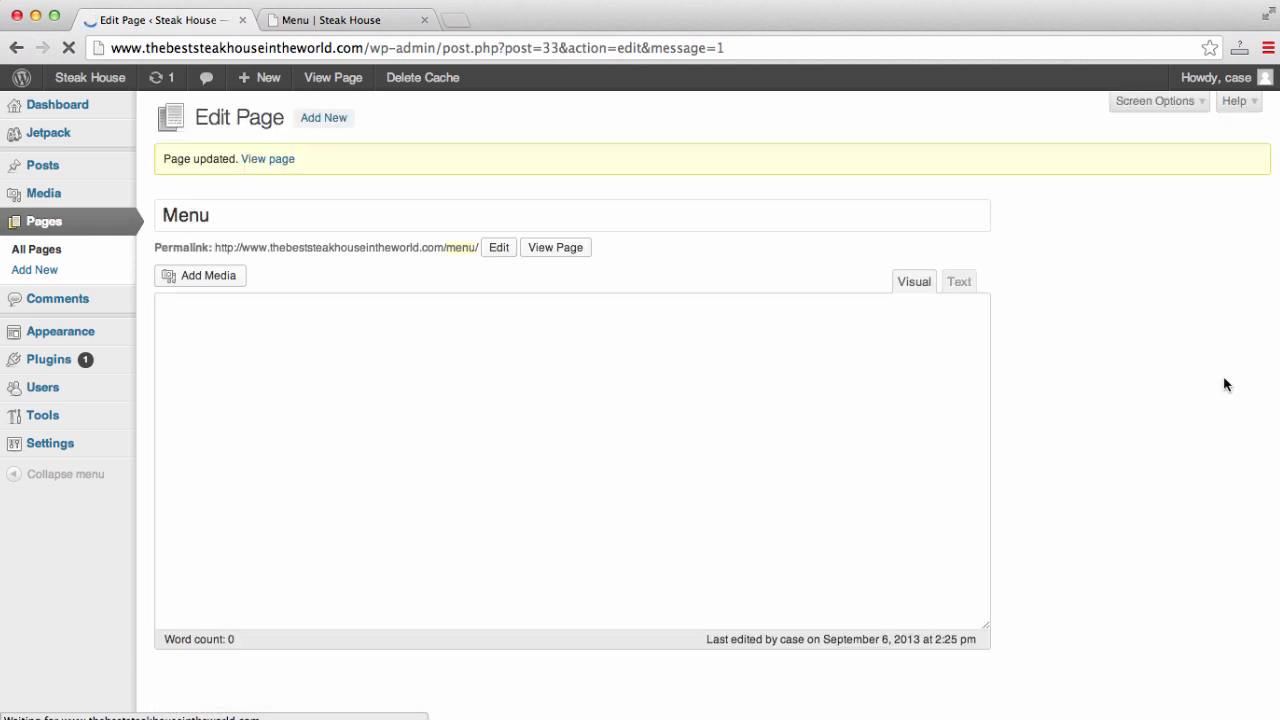
scroll(1224, 380, "down", 3)
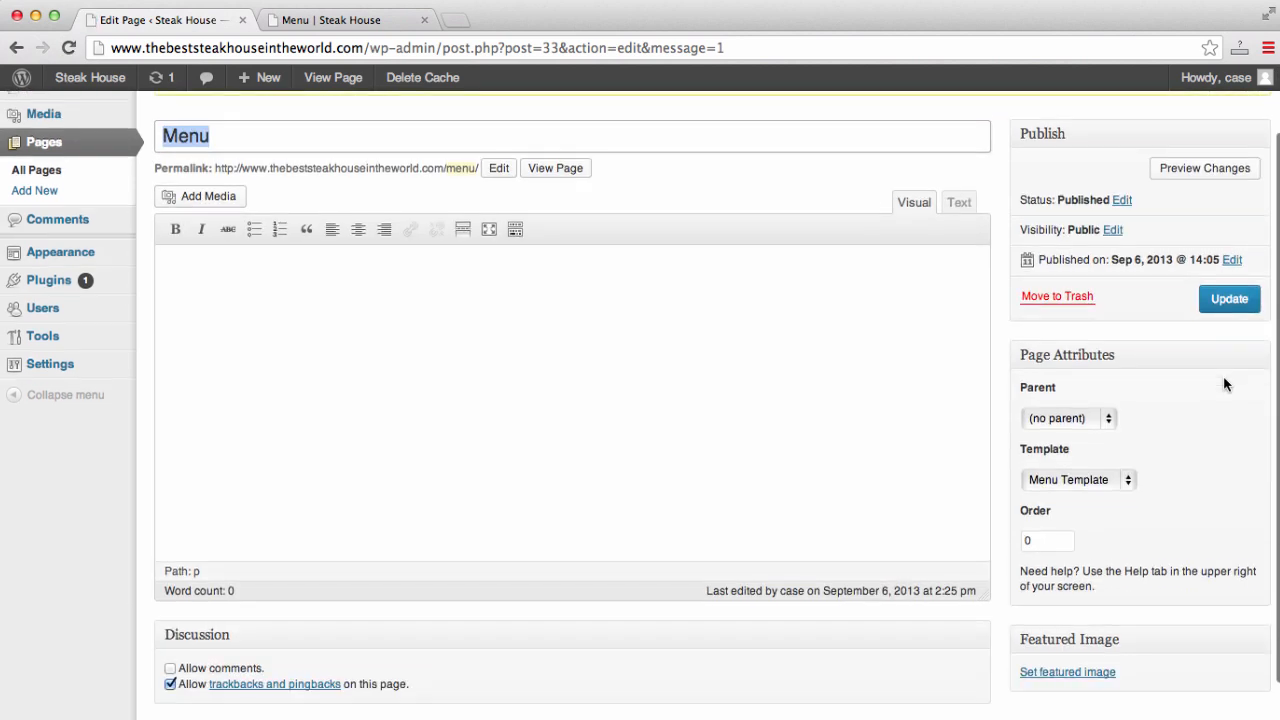
scroll(1224, 380, "up", 2)
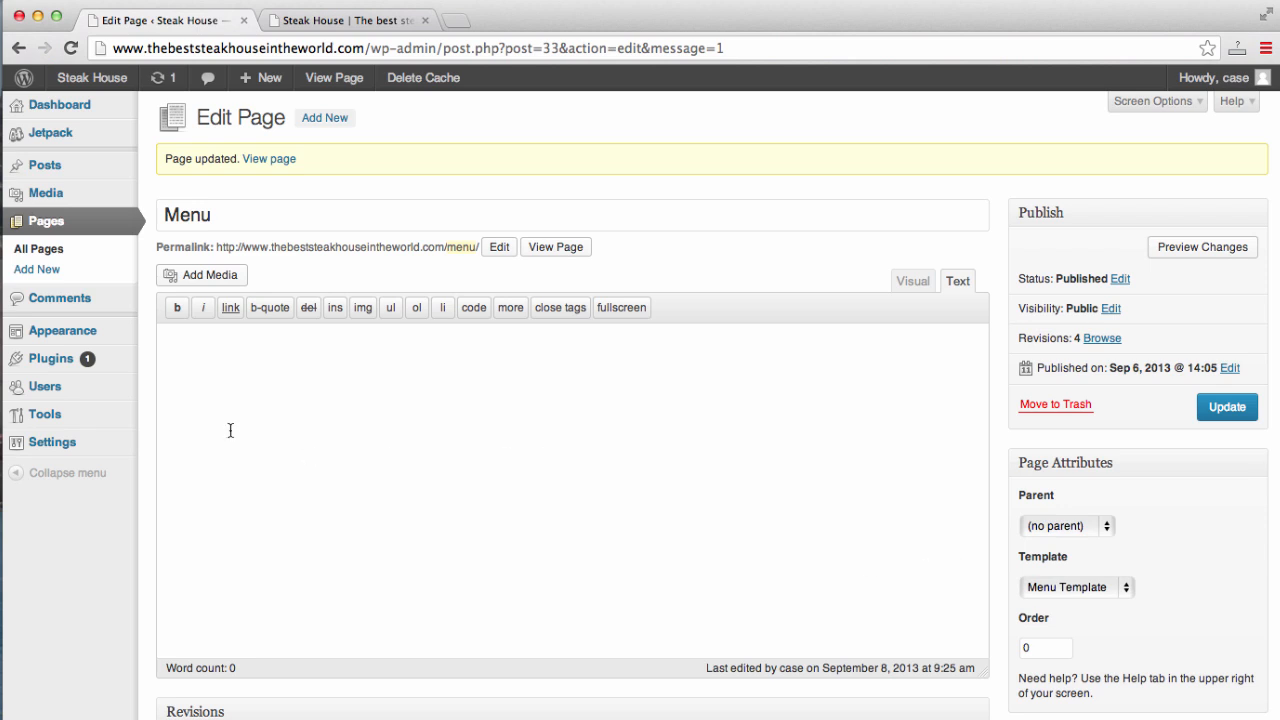
mouse_move(64, 337)
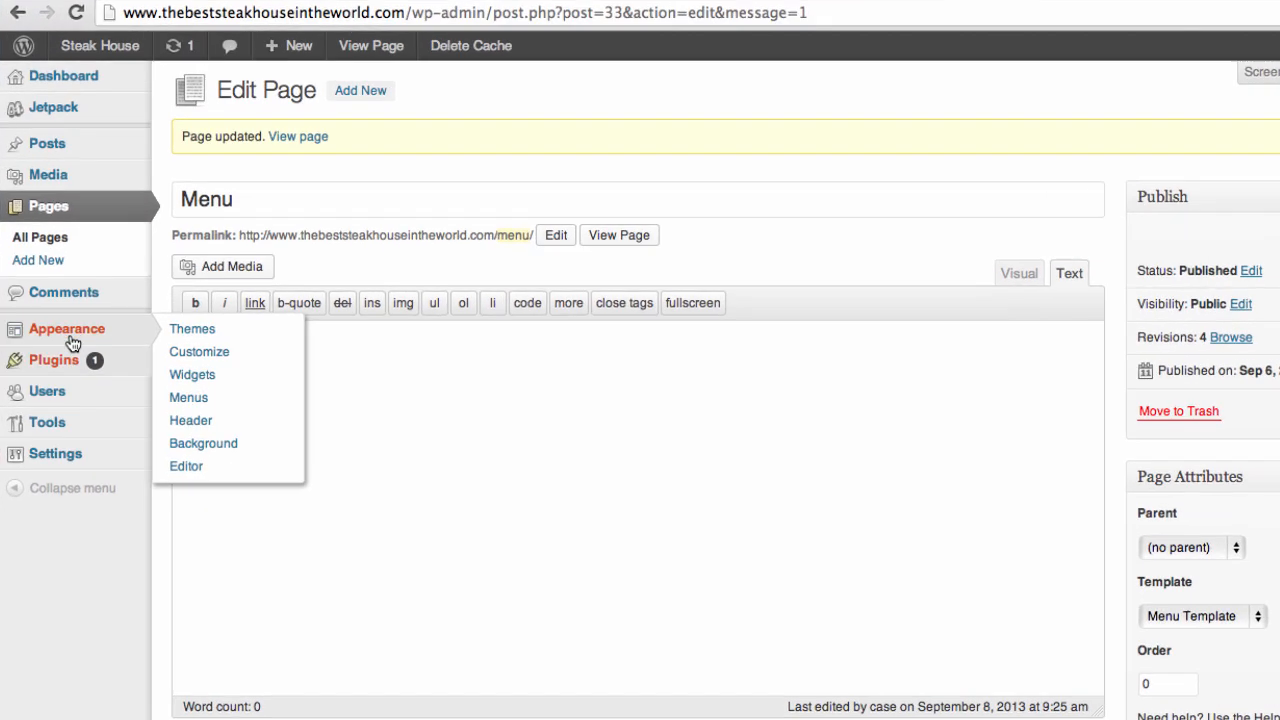
- Search Plugins > Add New for 'restaurant menu'
mouse_move(65, 364)
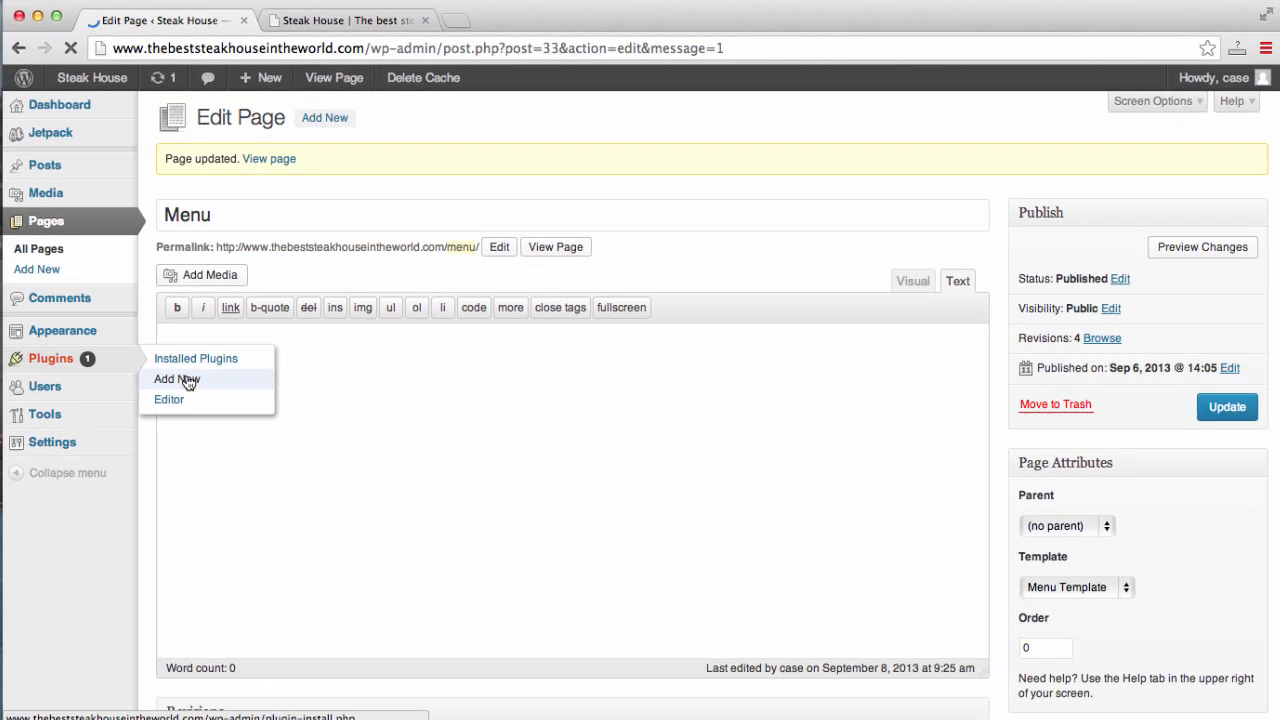
left_click(250, 396)
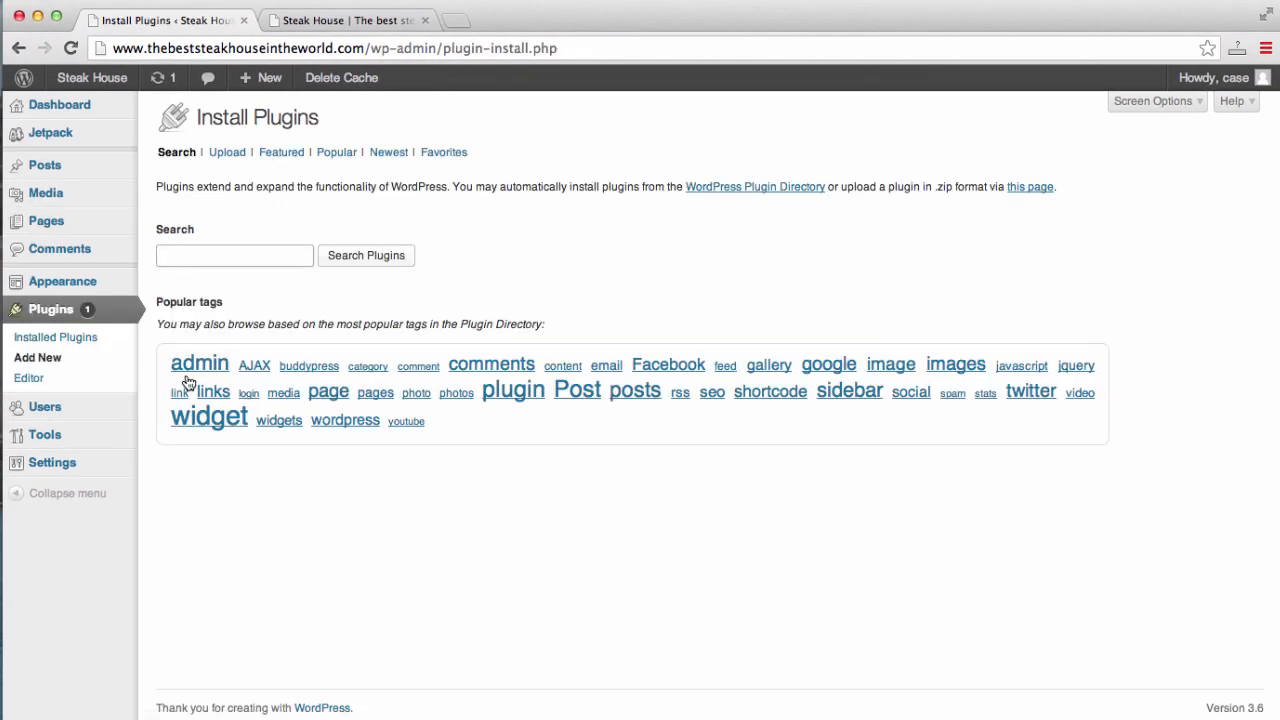
type("re")
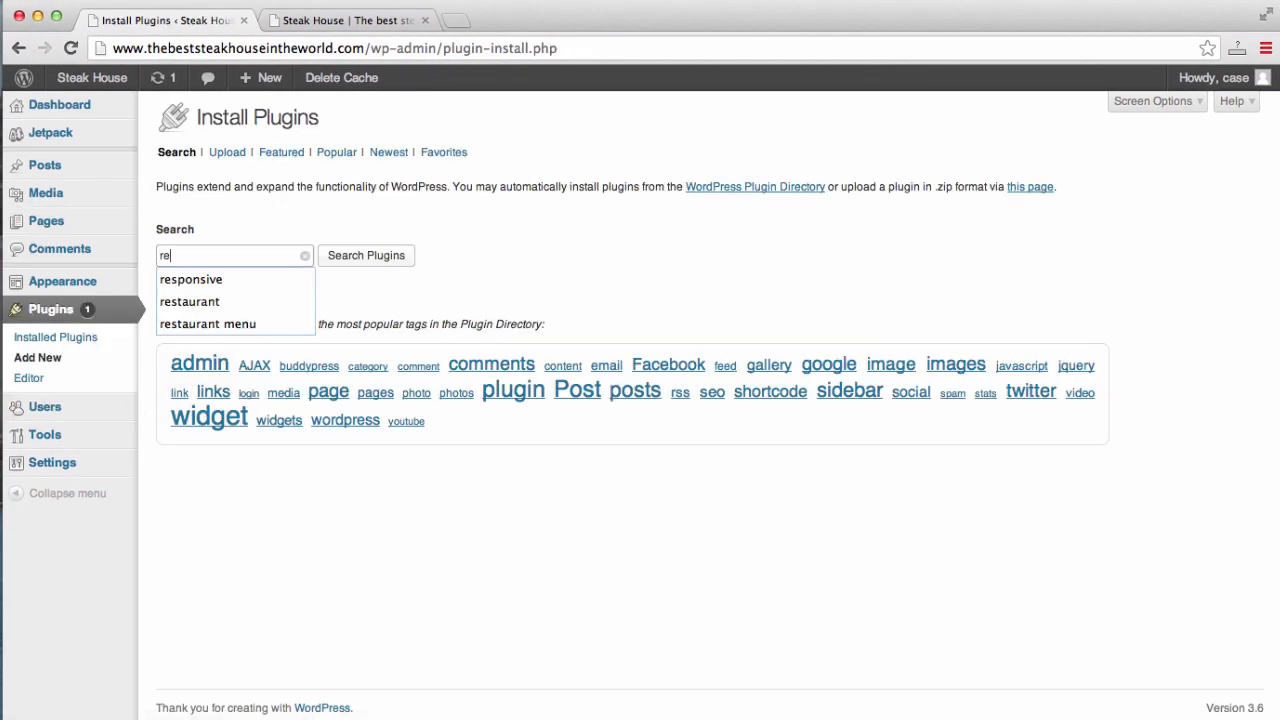
type("staurant menu")
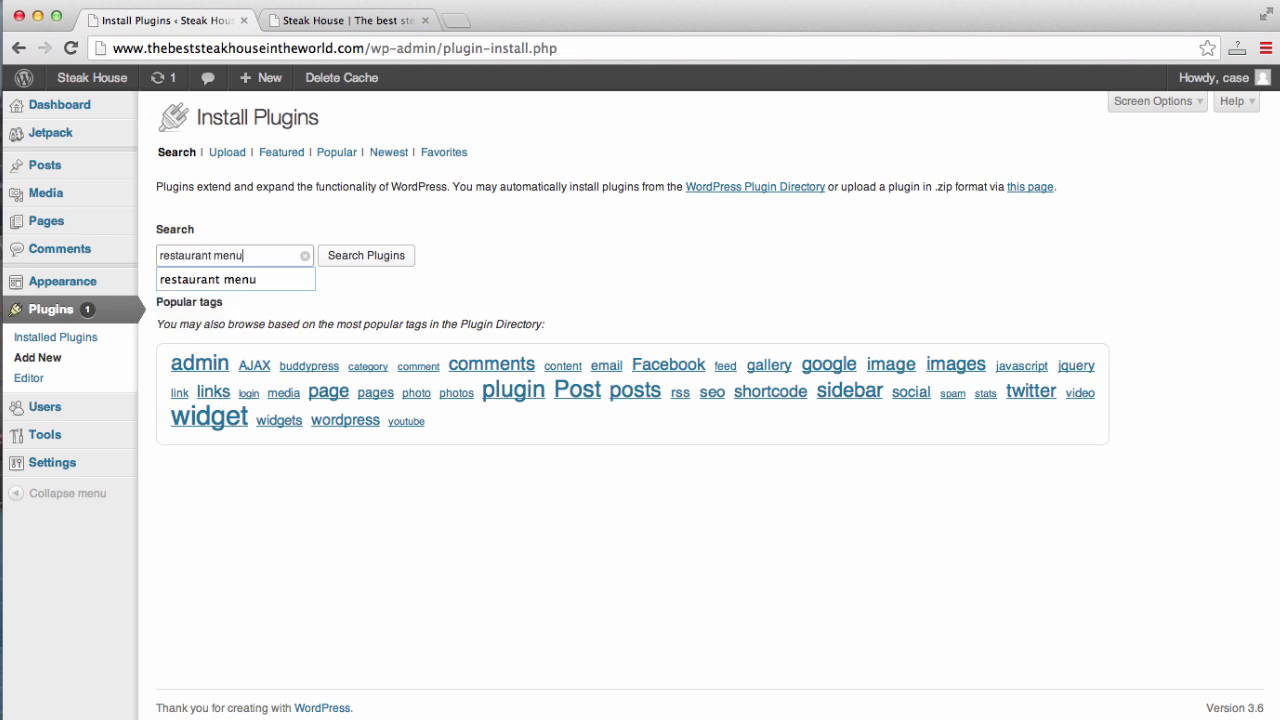
key("Return")
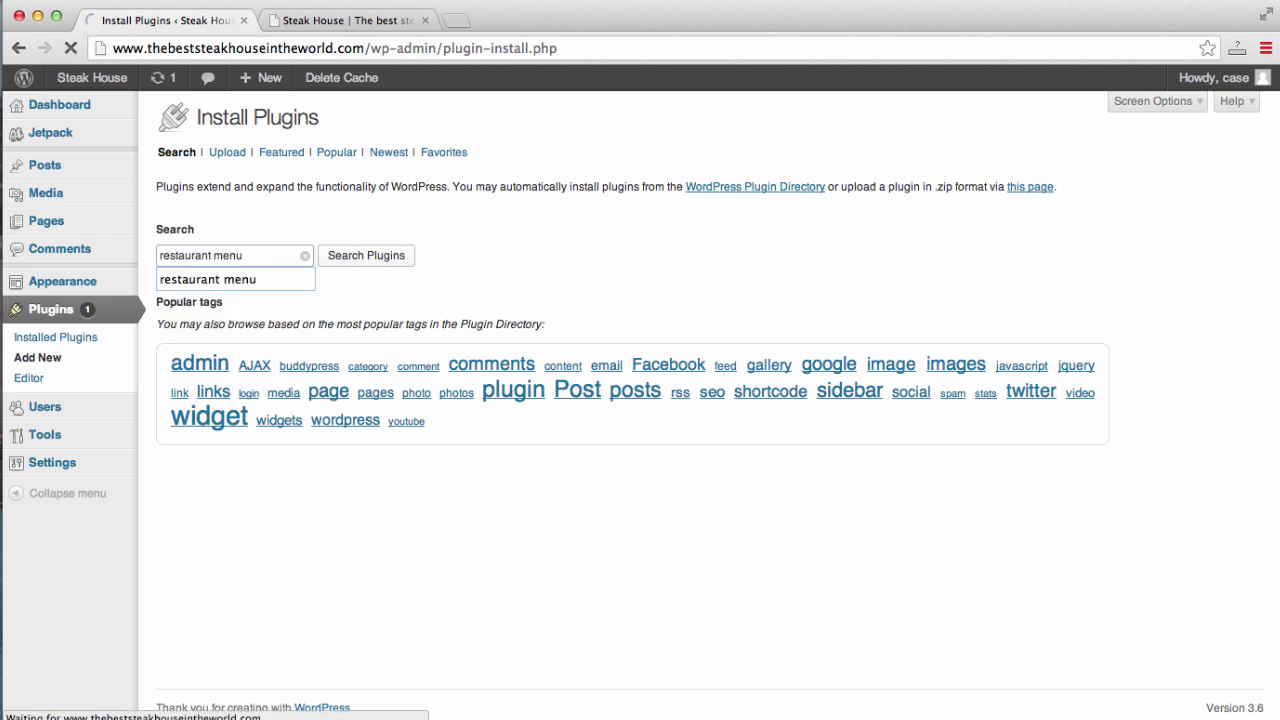
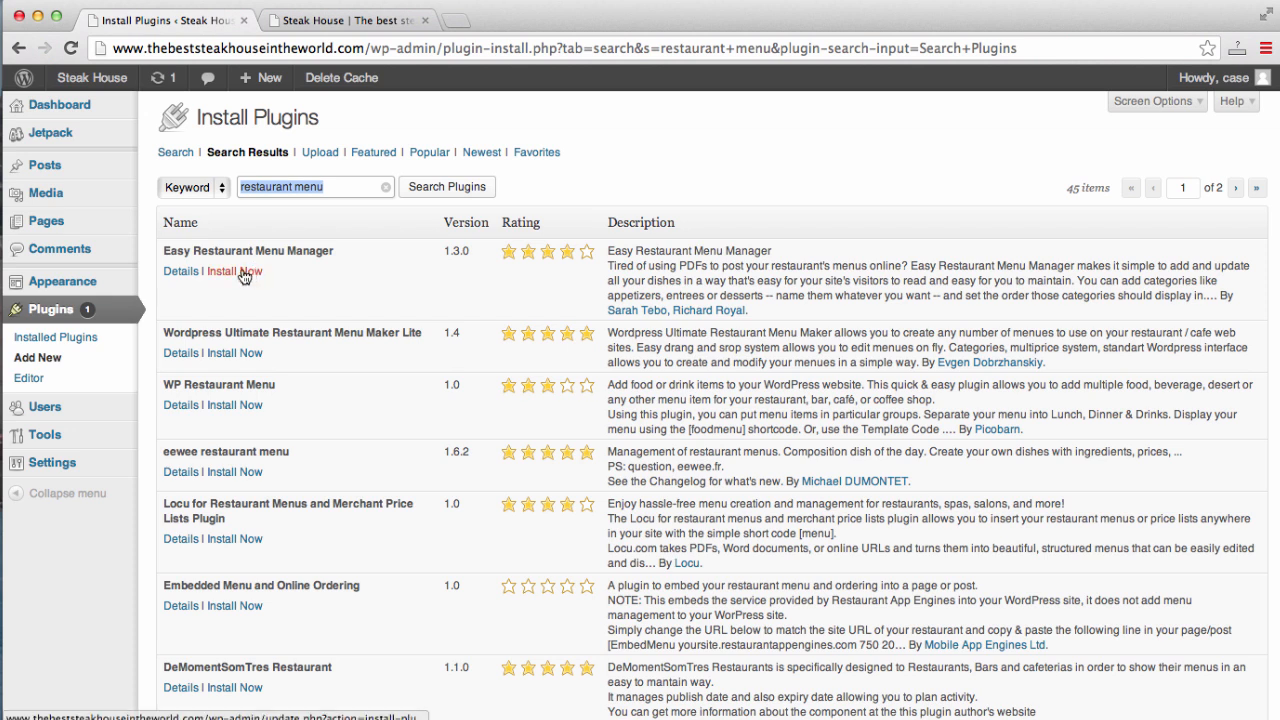
- Install the Easy Restaurant Menu Manager 1.3.0 plugin, confirm the prompt, and activate it
left_click(242, 272)
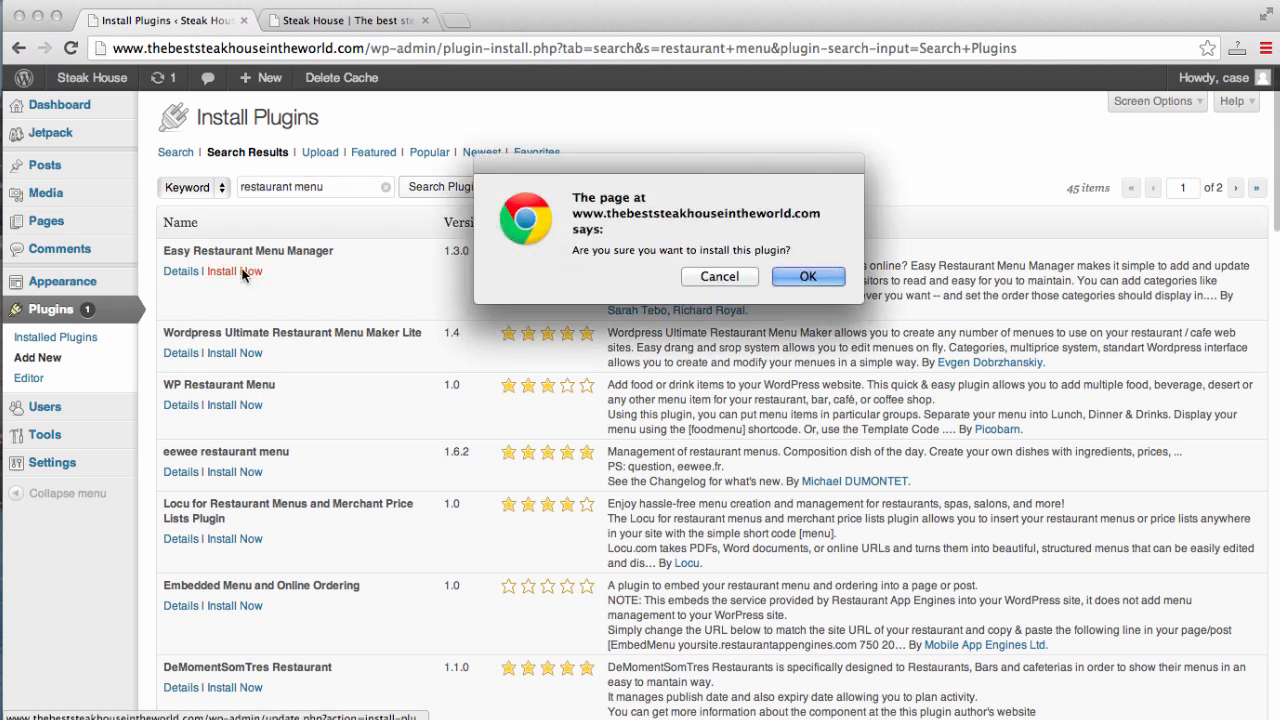
left_click(790, 277)
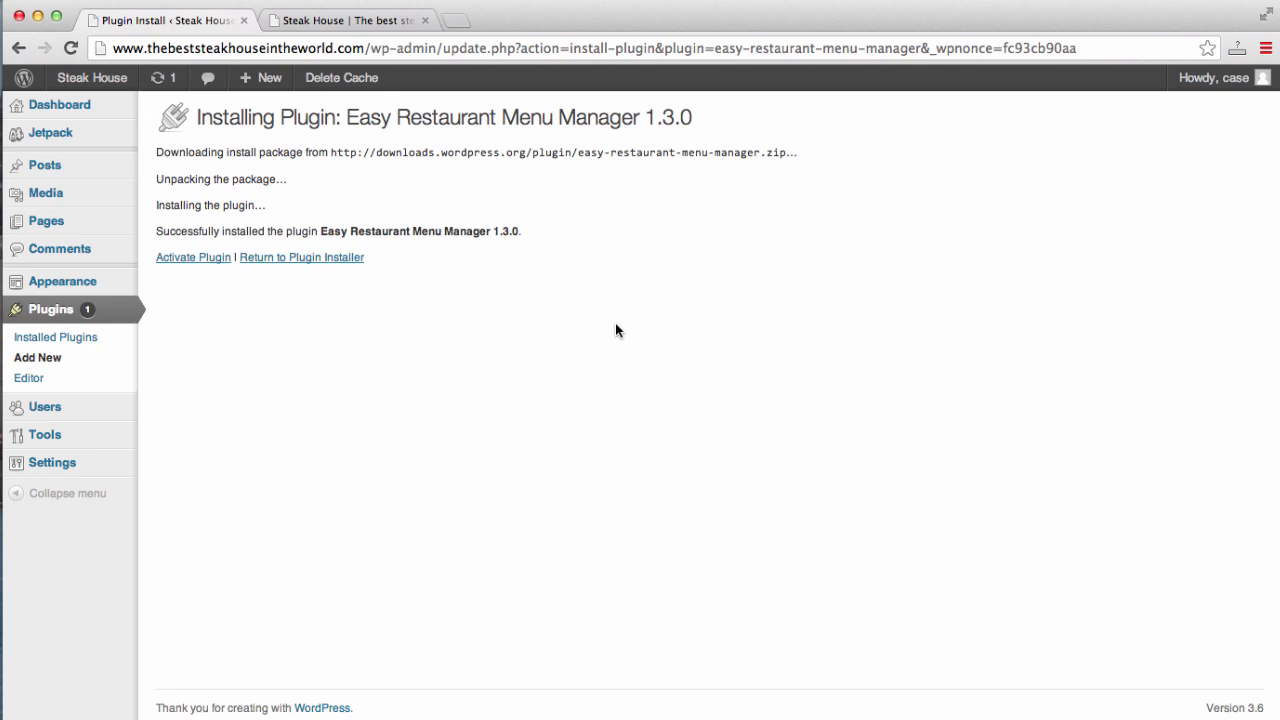
left_click(201, 262)
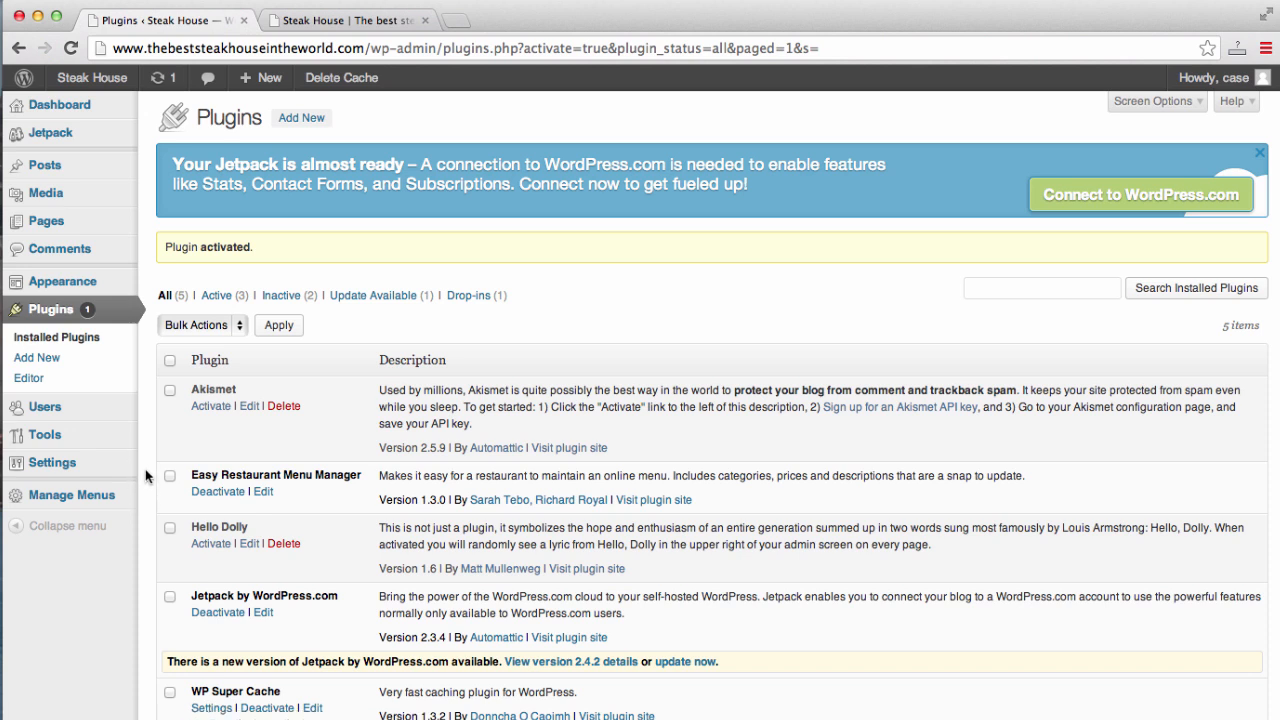
mouse_move(72, 496)
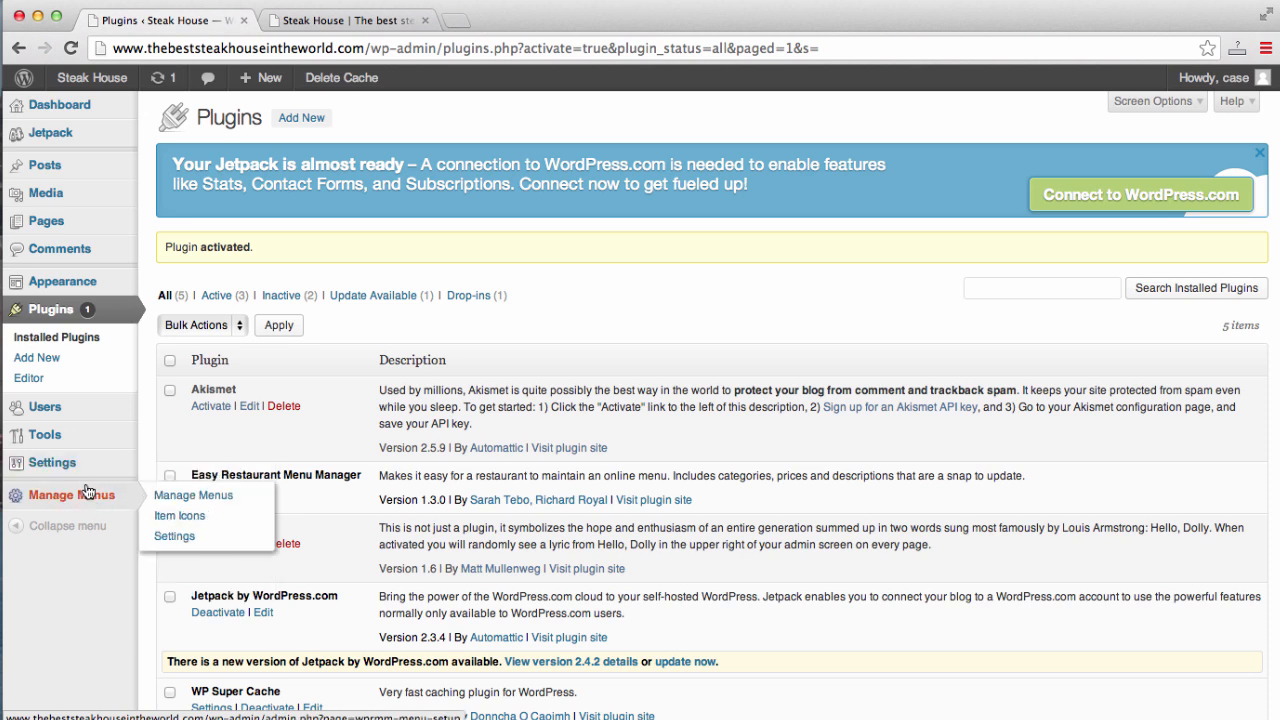
- In Manage Menus, open the first menu's settings and name it 'Dinner'
left_click(80, 496)
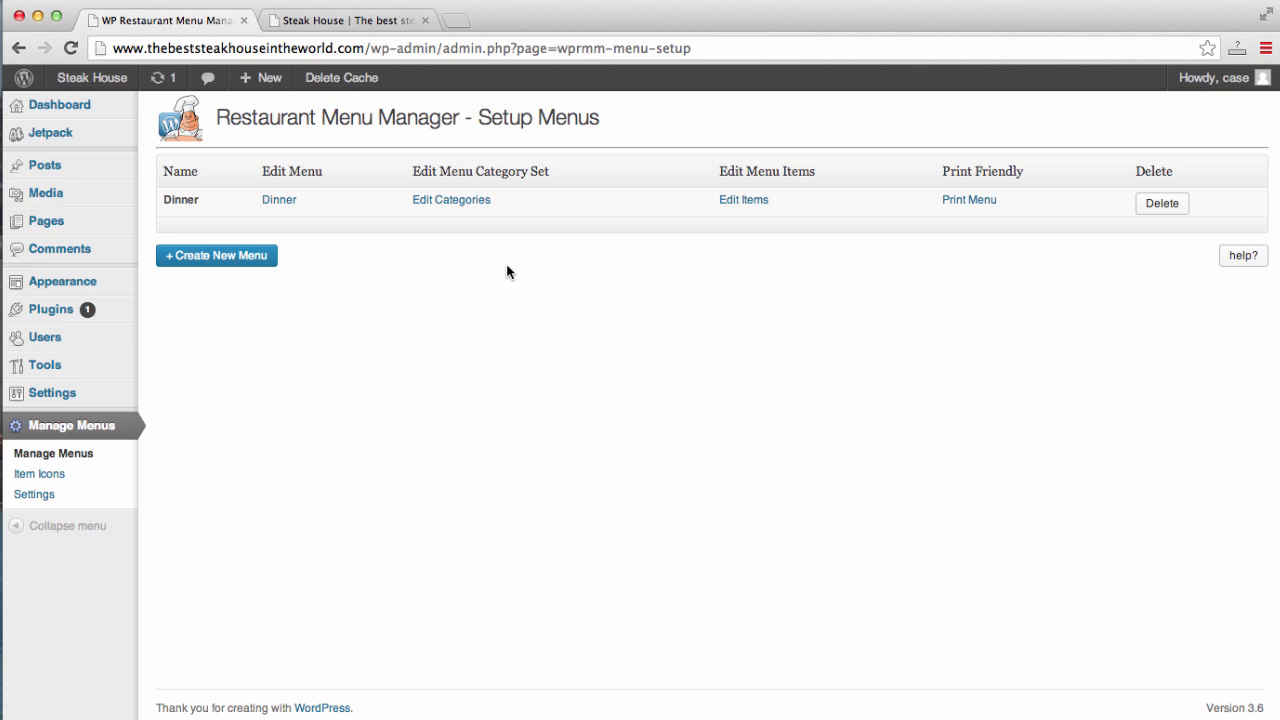
left_click(273, 200)
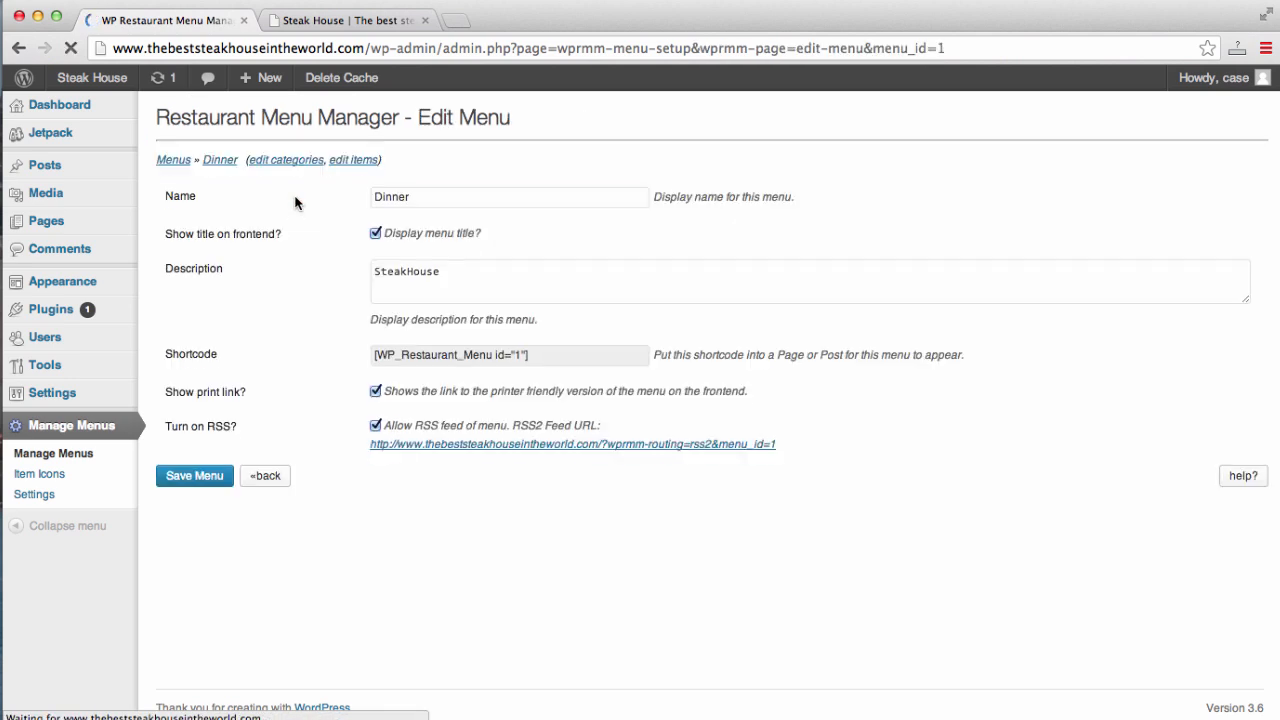
double_click(428, 200)
type("Lu")
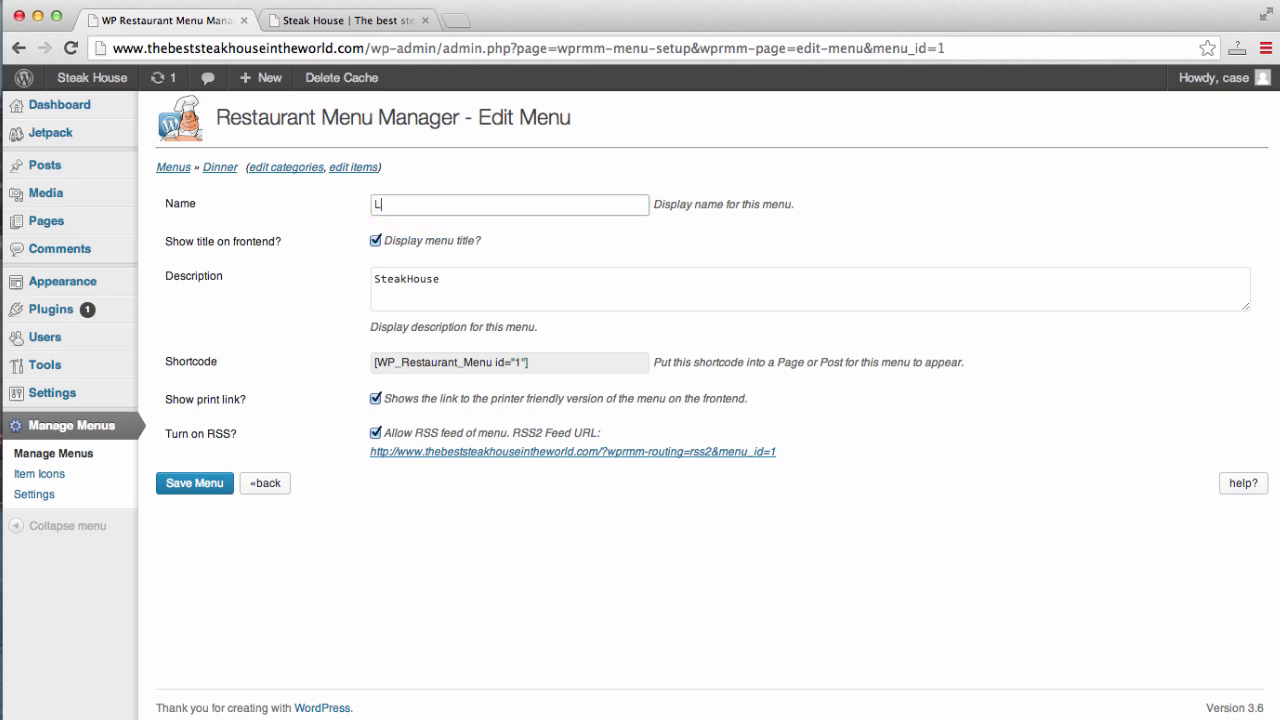
key("BackSpace")
key("BackSpace")
type("u")
key("BackSpace")
key("BackSpace")
type("Dinner")
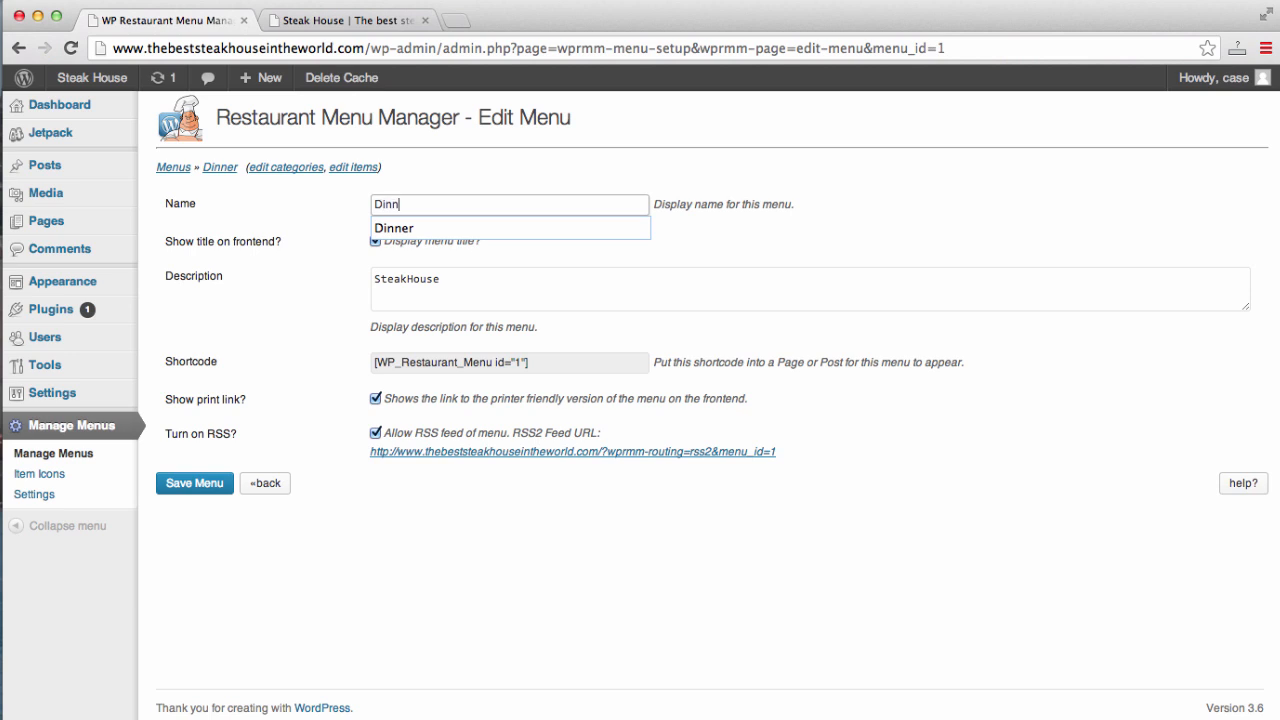
- Check the SteakHouse description and select the [WP_Restaurant_Menu id="1"] shortcode
triple_click(546, 275)
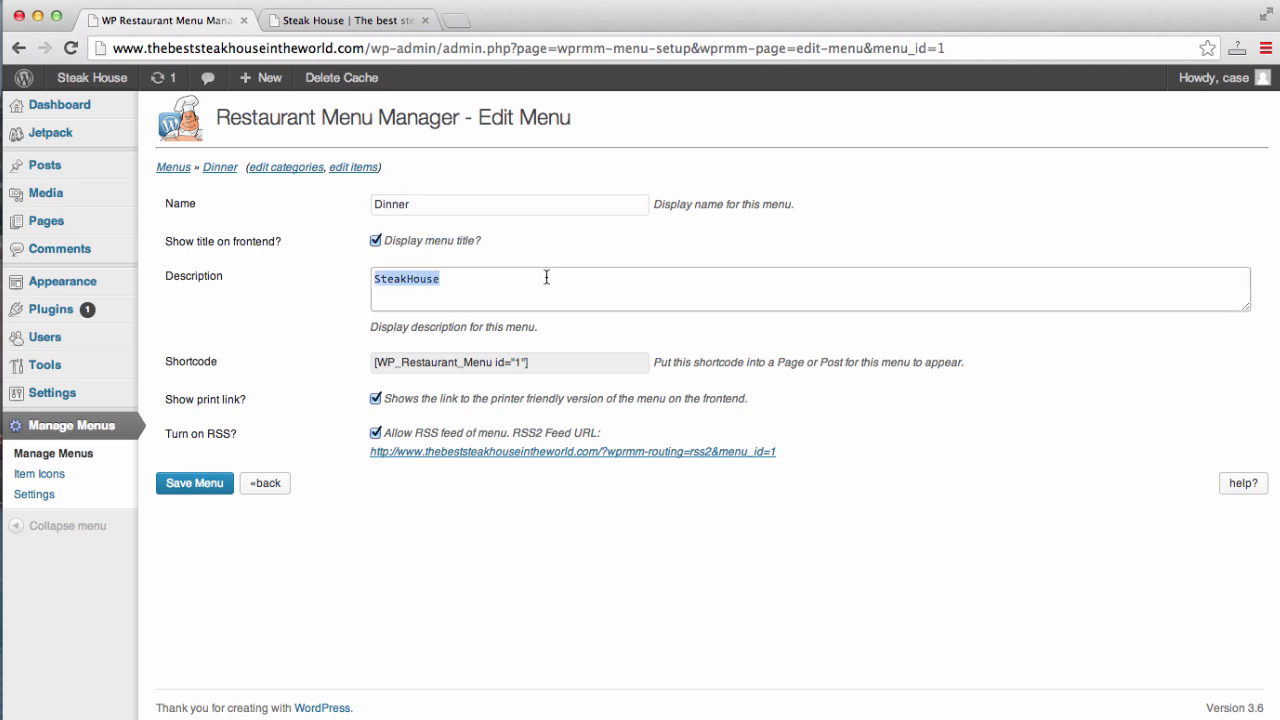
left_click(546, 277)
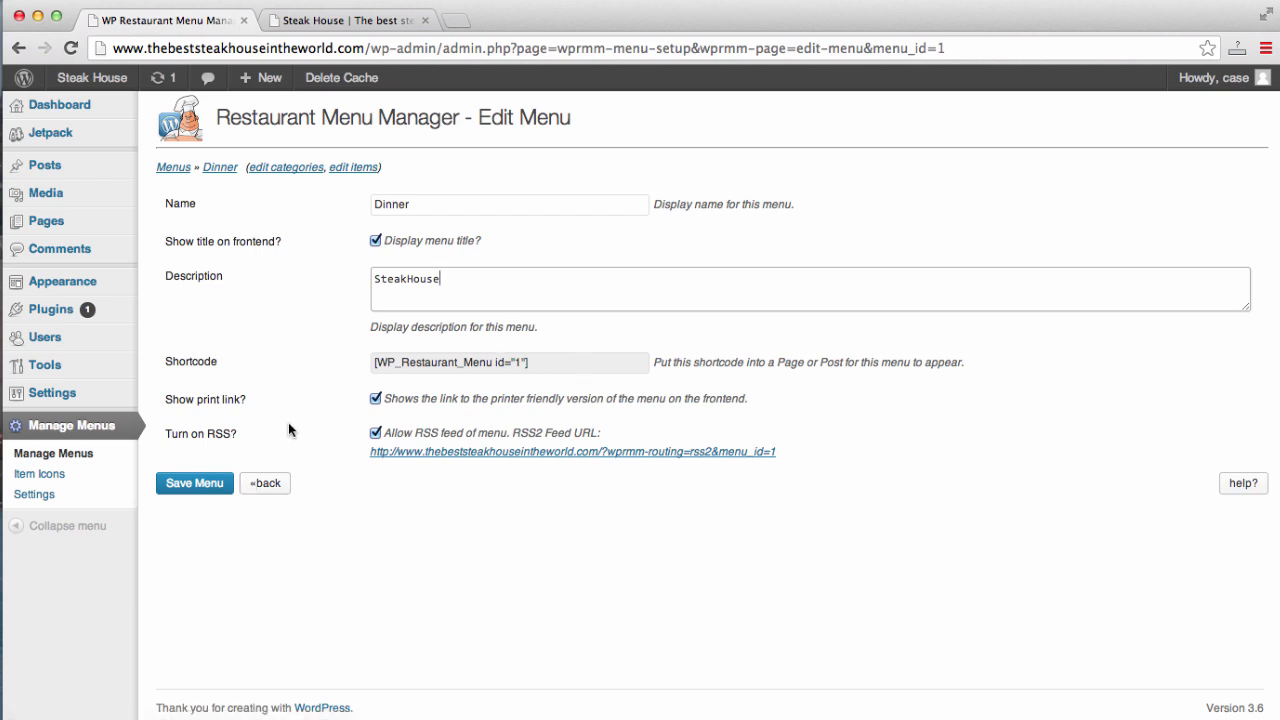
left_click_drag(536, 363, 369, 365)
key("super+c")
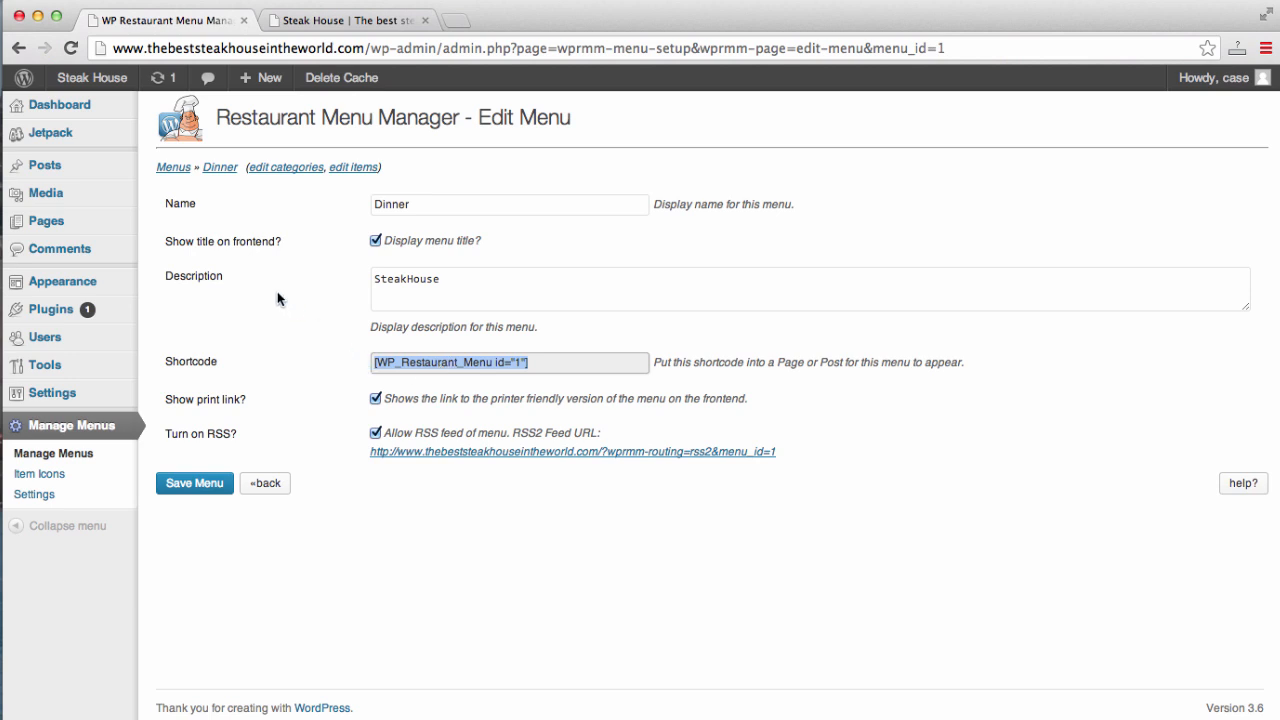
- Paste [WP_Restaurant_Menu id="1"] into the Menu page's Text editor and update the page
mouse_move(75, 221)
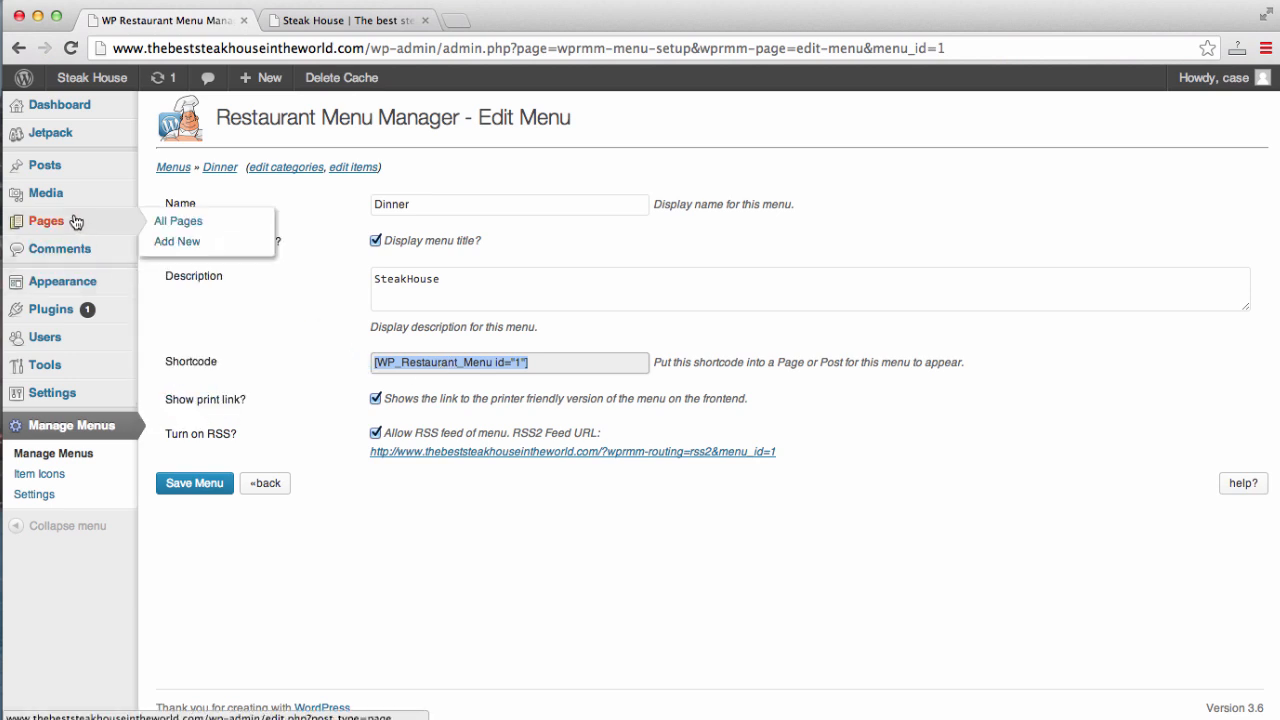
left_click(58, 223)
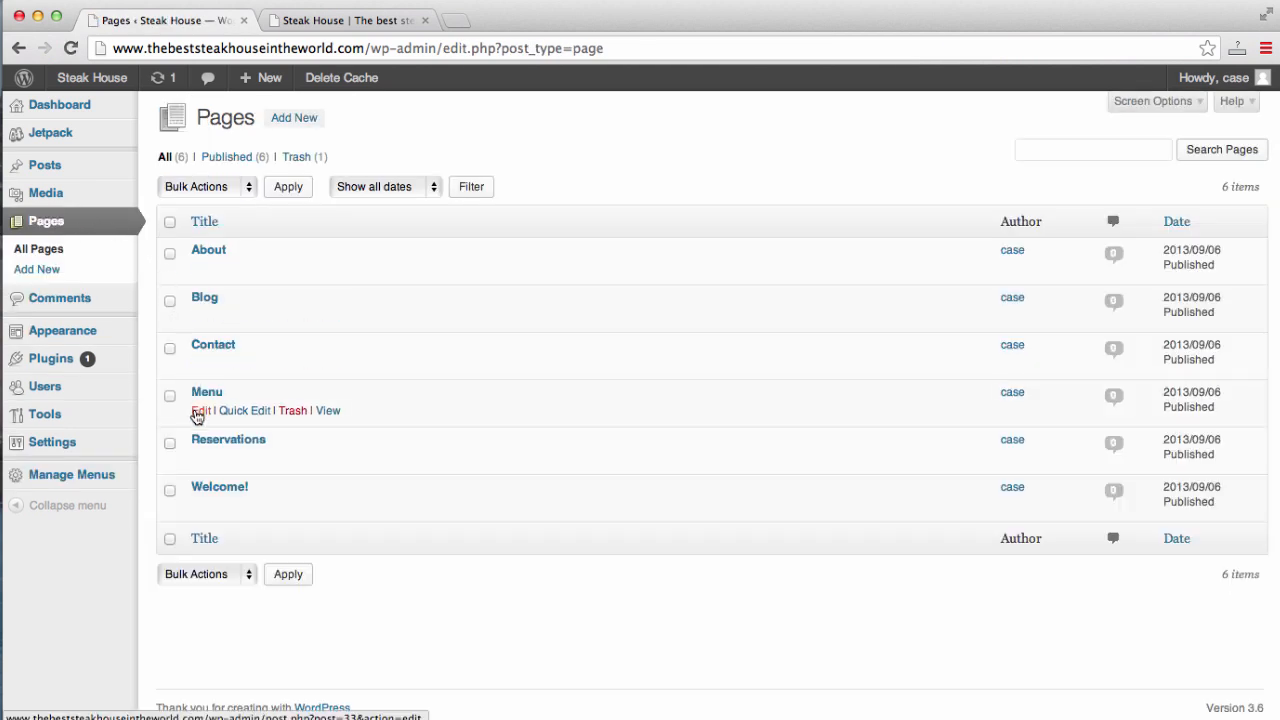
left_click(198, 412)
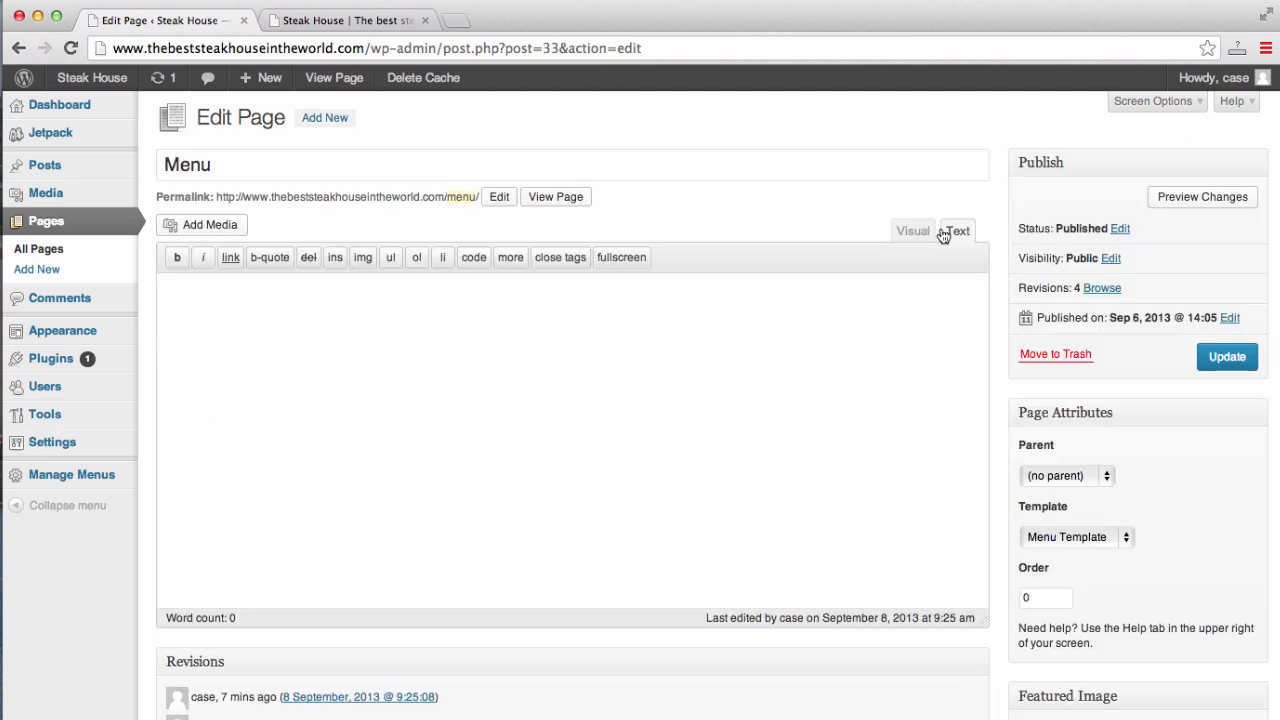
left_click(913, 230)
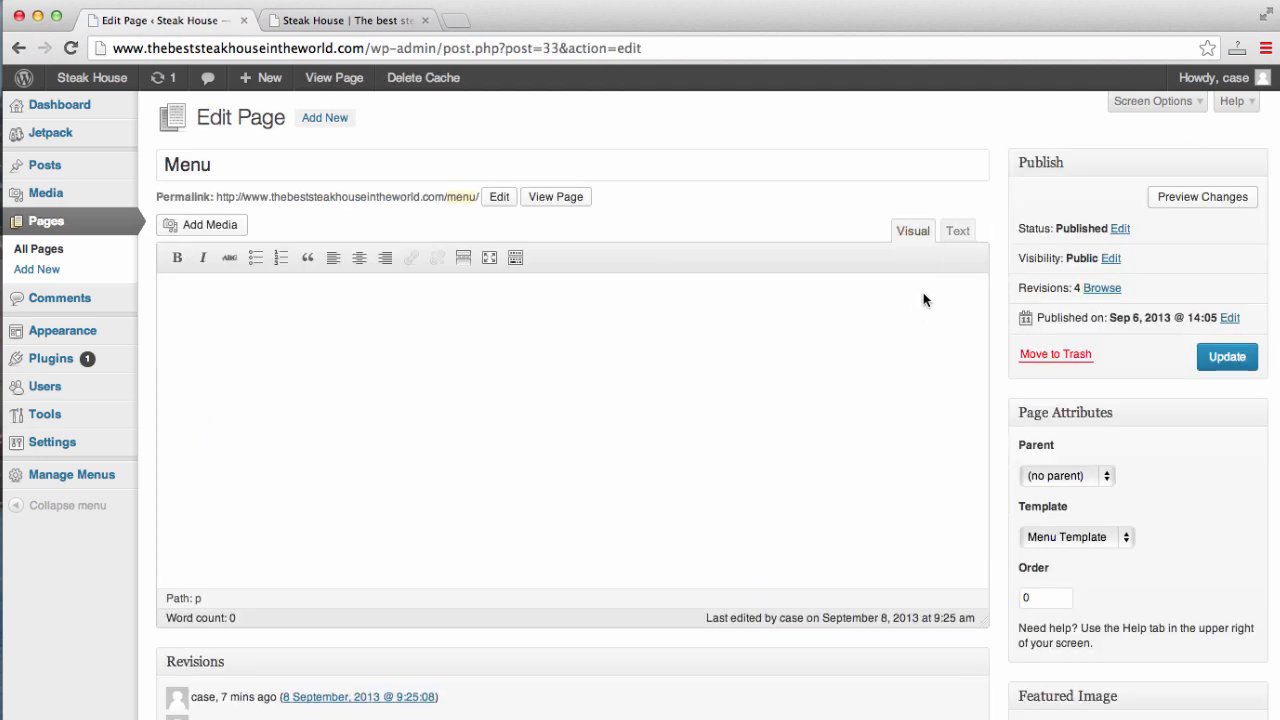
left_click(960, 232)
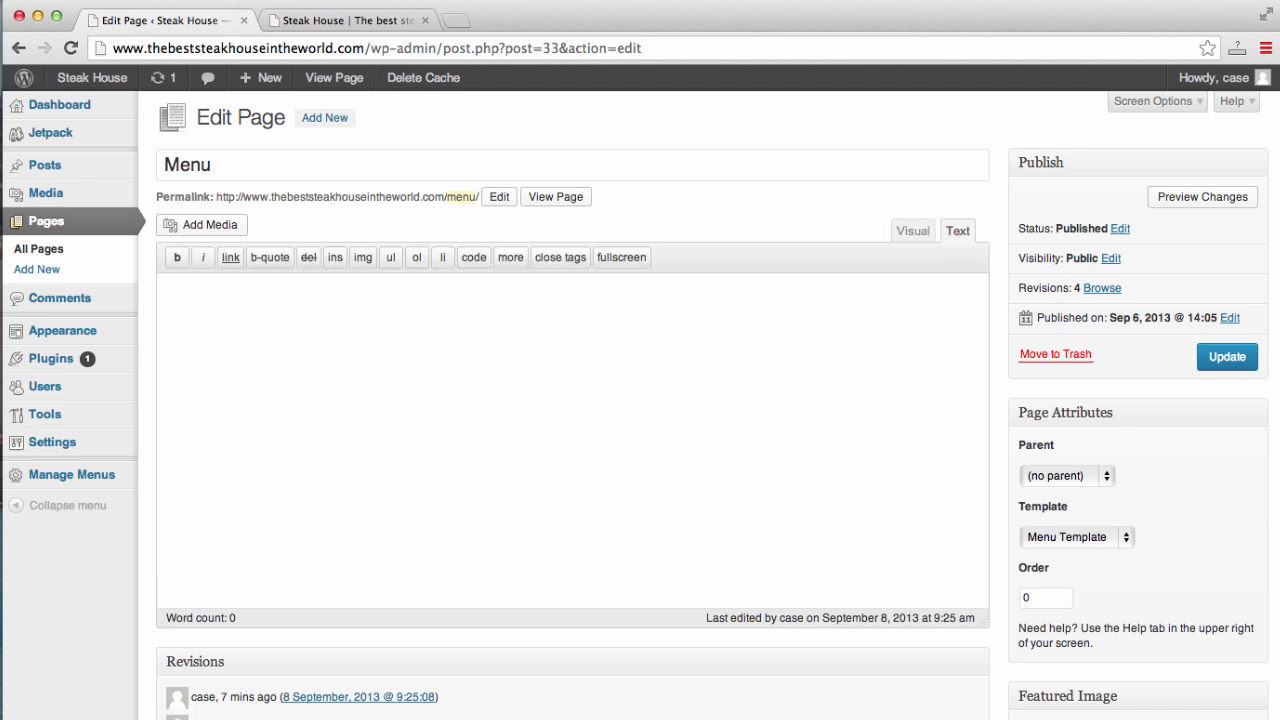
key("super+v")
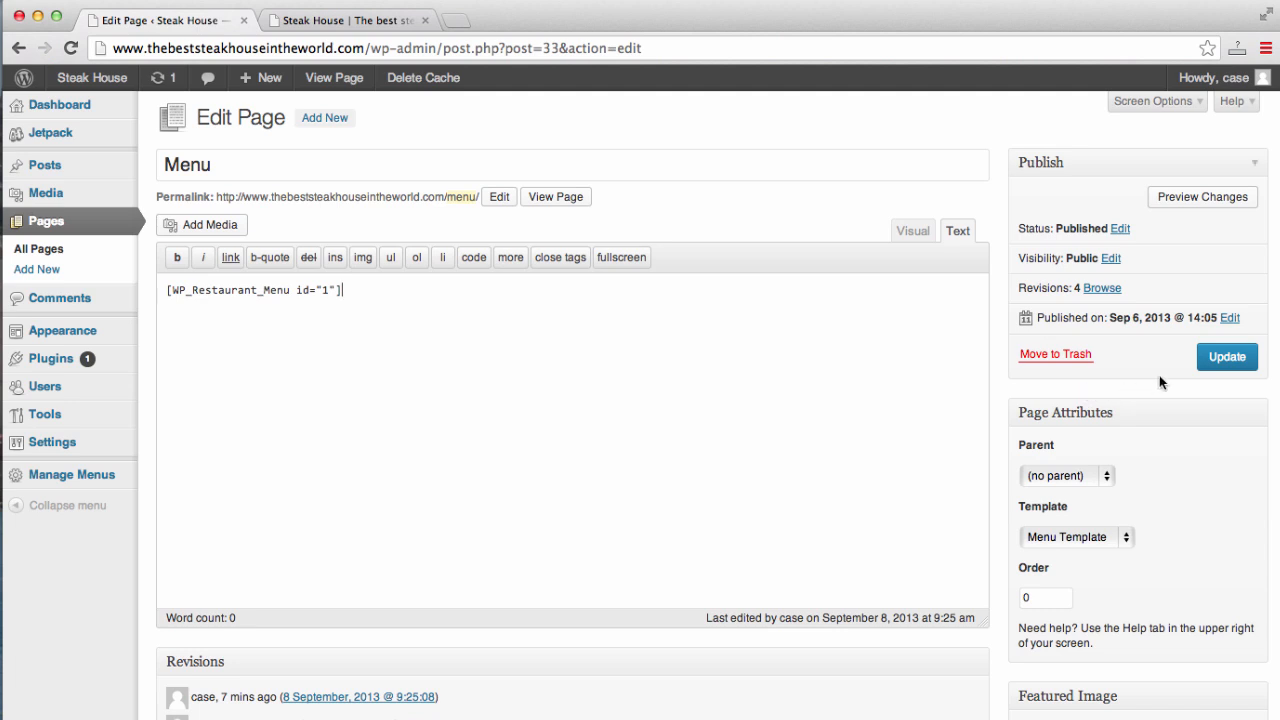
left_click(1221, 356)
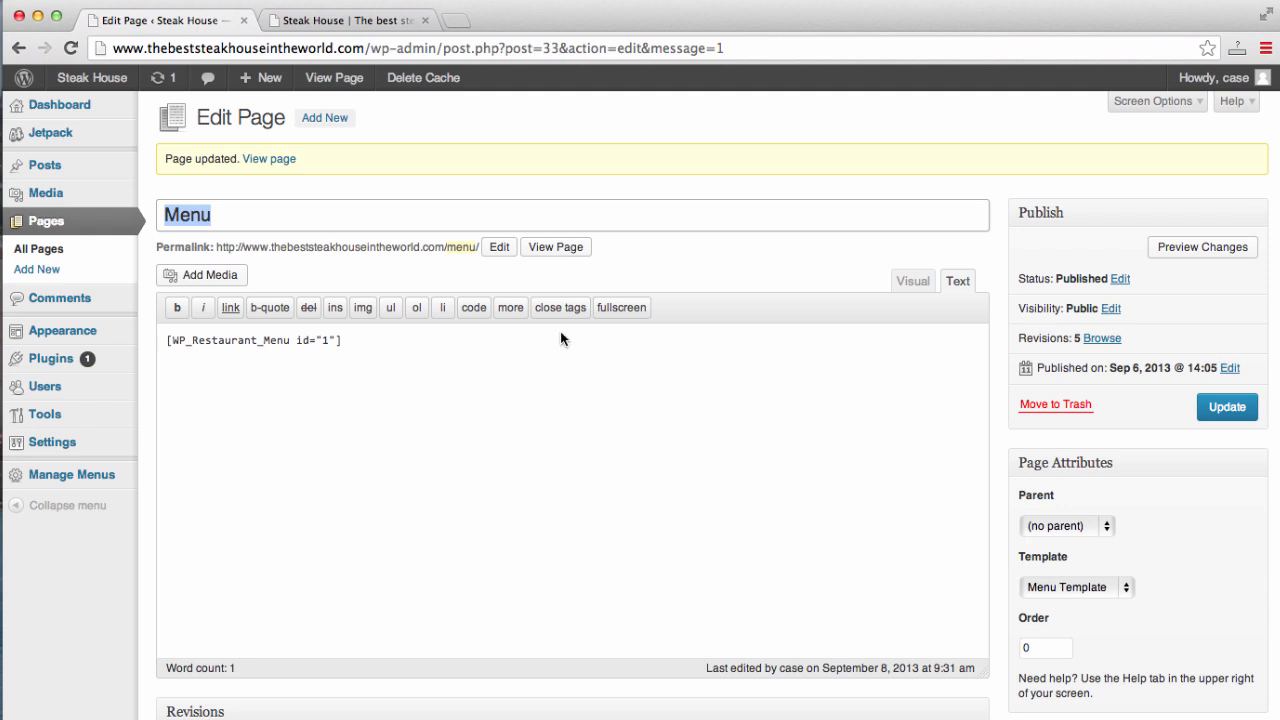
left_click(357, 20)
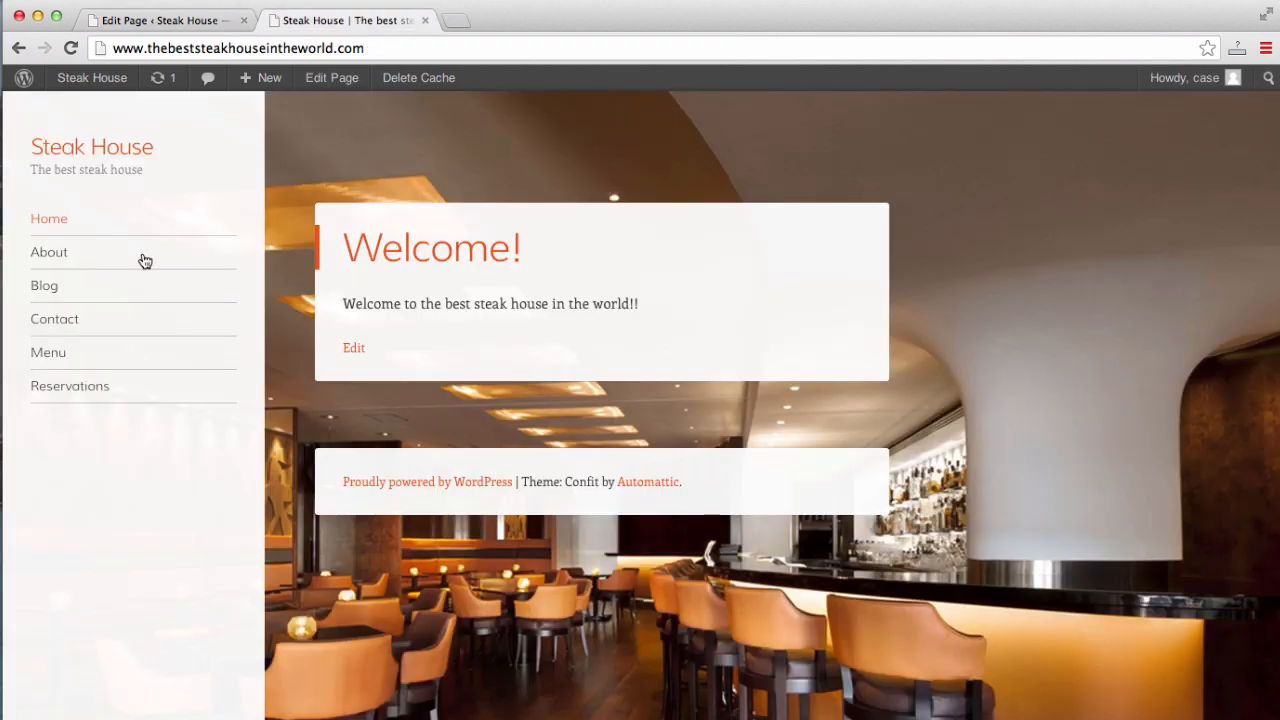
- View the live Menu page, scroll through the Dinner entrees and desserts, and return to the editor
left_click(55, 357)
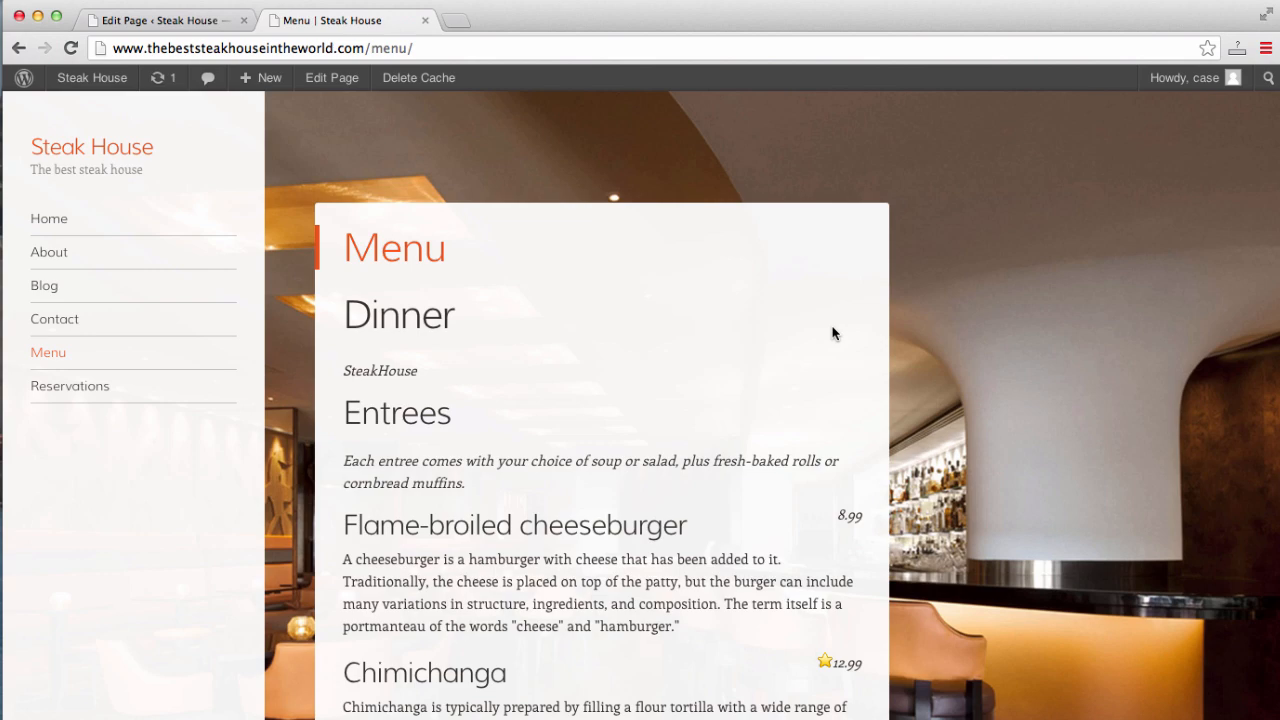
scroll(1053, 405, "down", 8)
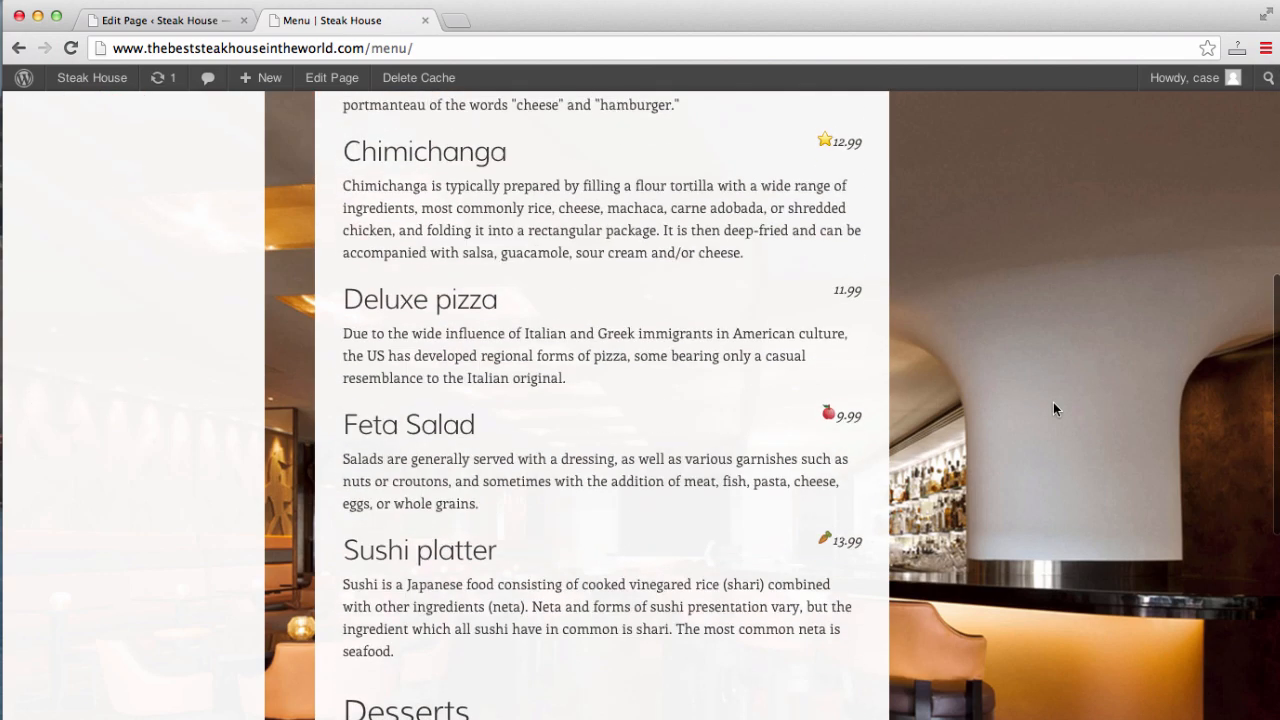
scroll(1053, 405, "down", 2)
scroll(1053, 405, "up", 7)
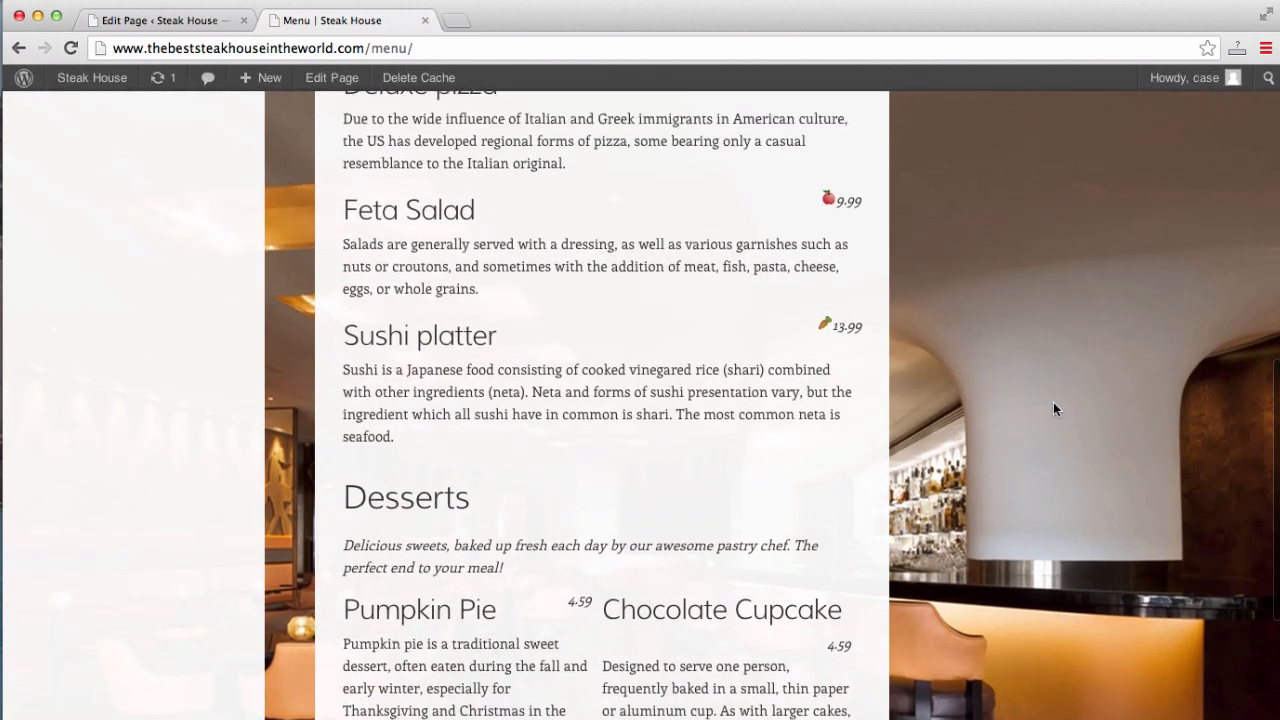
scroll(1053, 404, "up", 5)
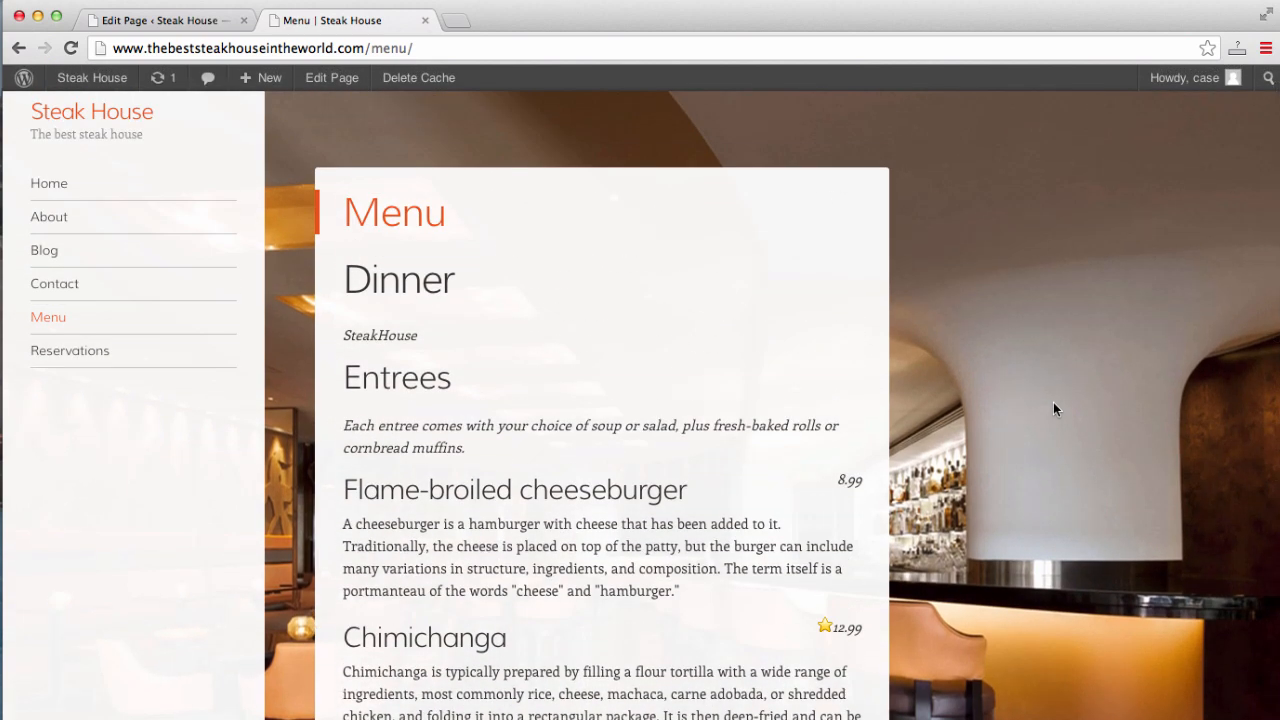
scroll(1053, 405, "down", 3)
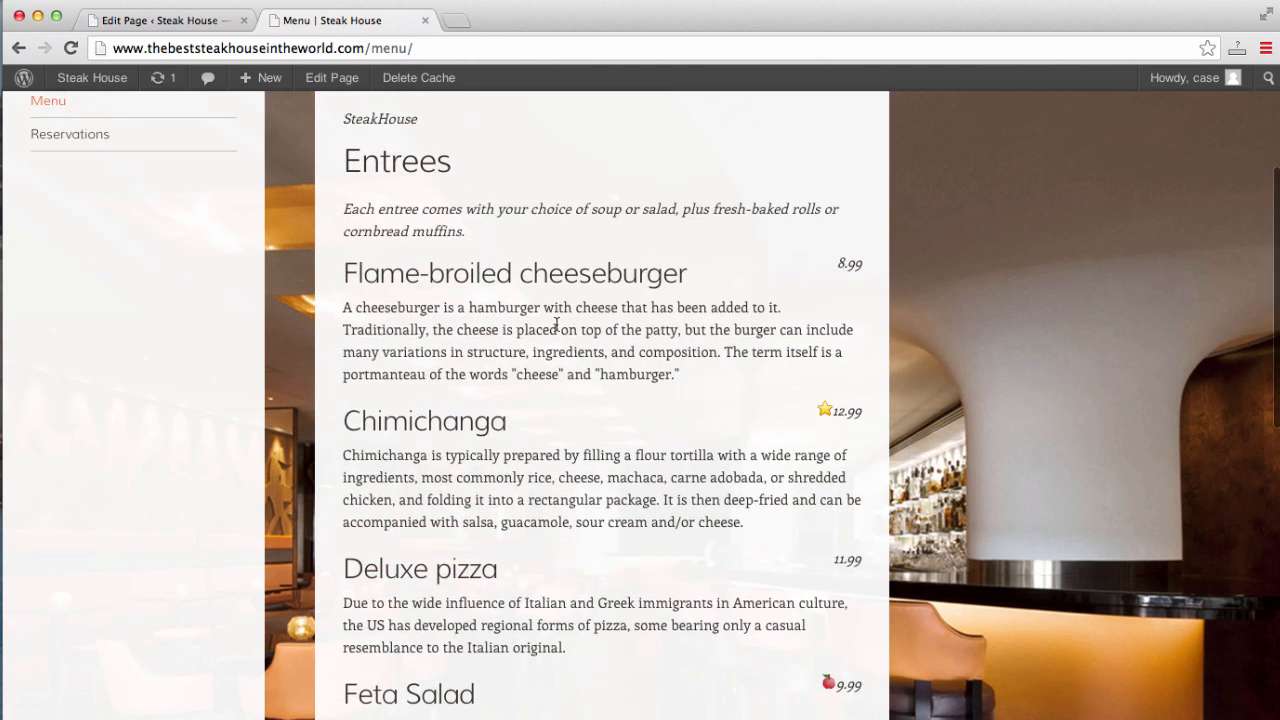
scroll(490, 343, "up", 1)
scroll(490, 343, "up", 1)
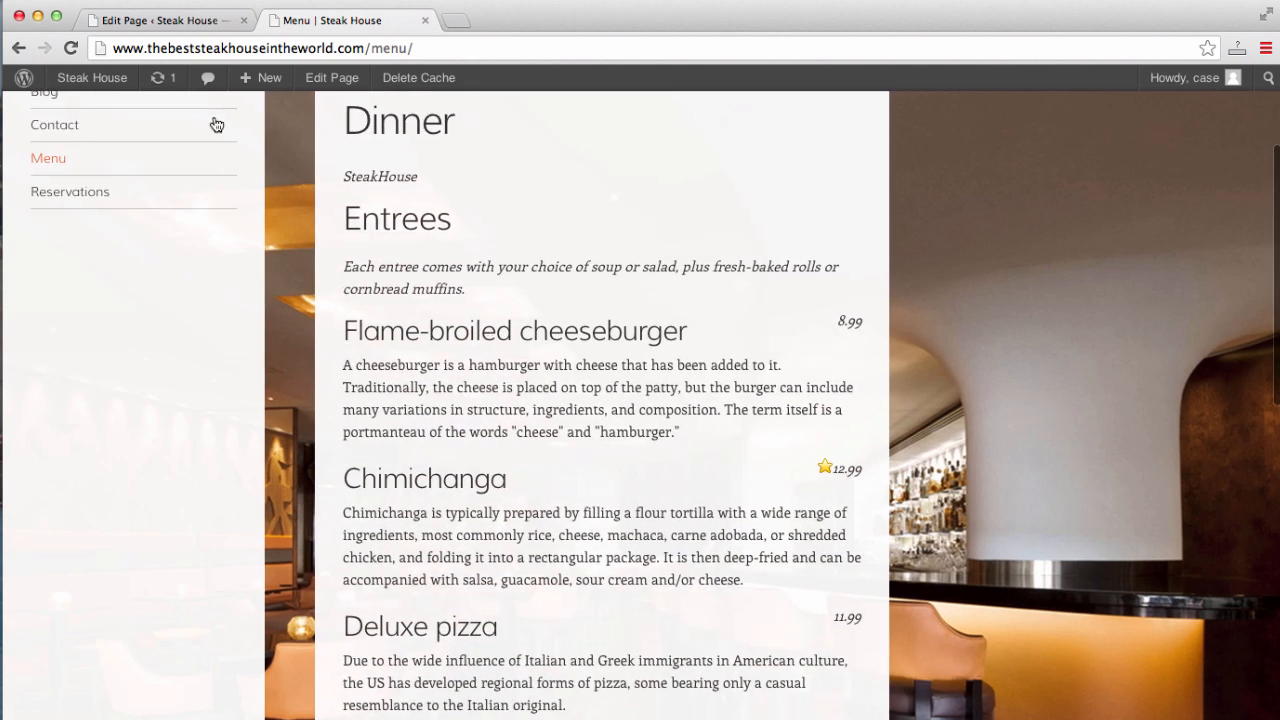
left_click(157, 24)
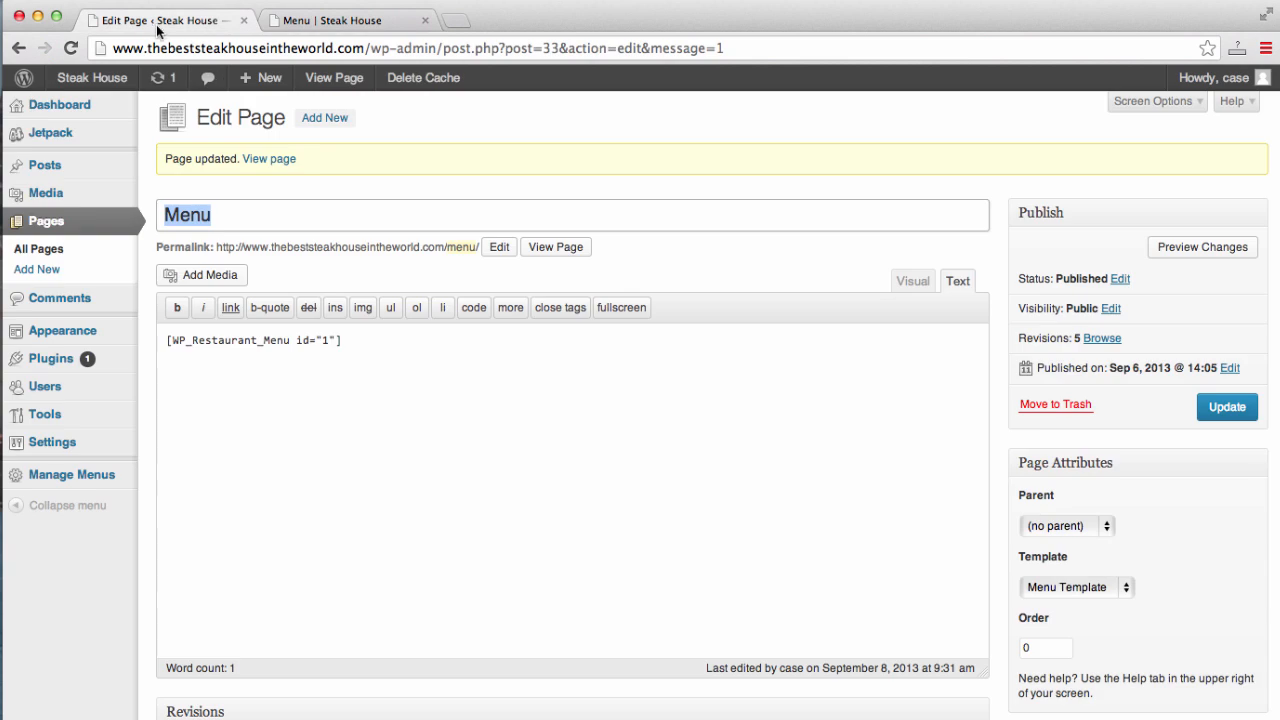
- Open the Flame-broiled cheeseburger item from the Dinner menu's item list for editing
mouse_move(65, 455)
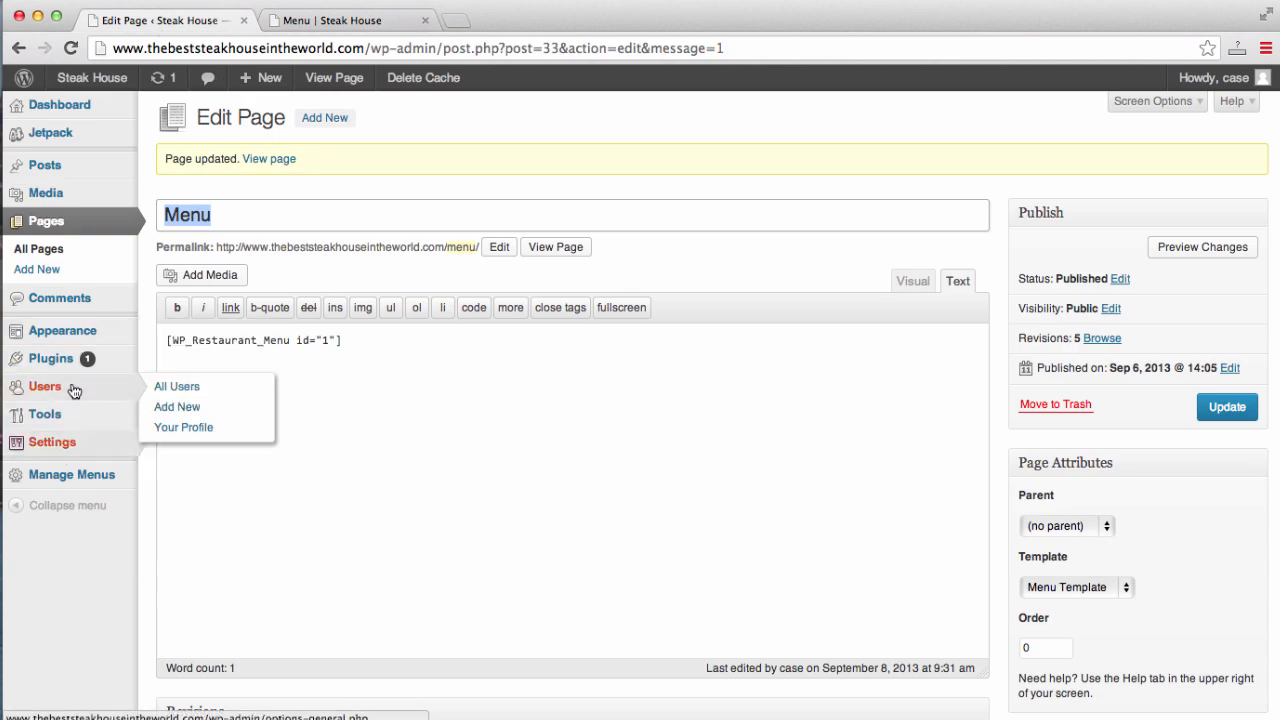
left_click(68, 487)
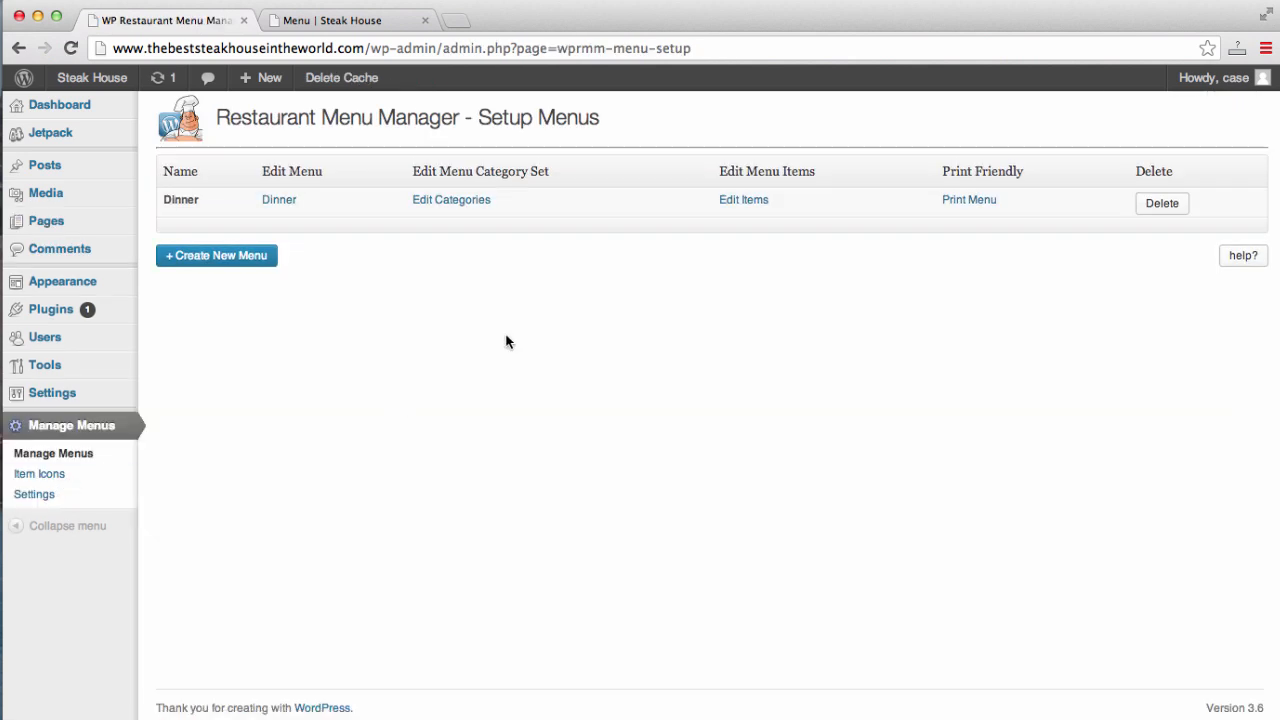
left_click(450, 214)
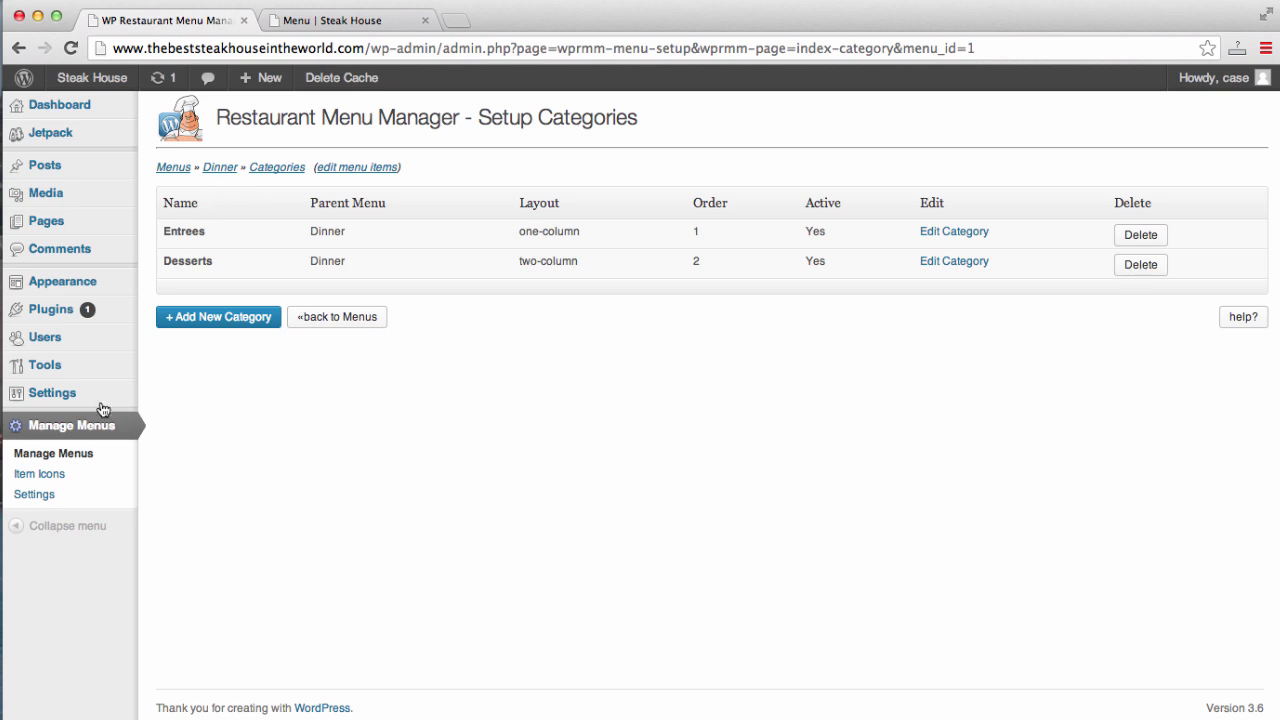
left_click(80, 428)
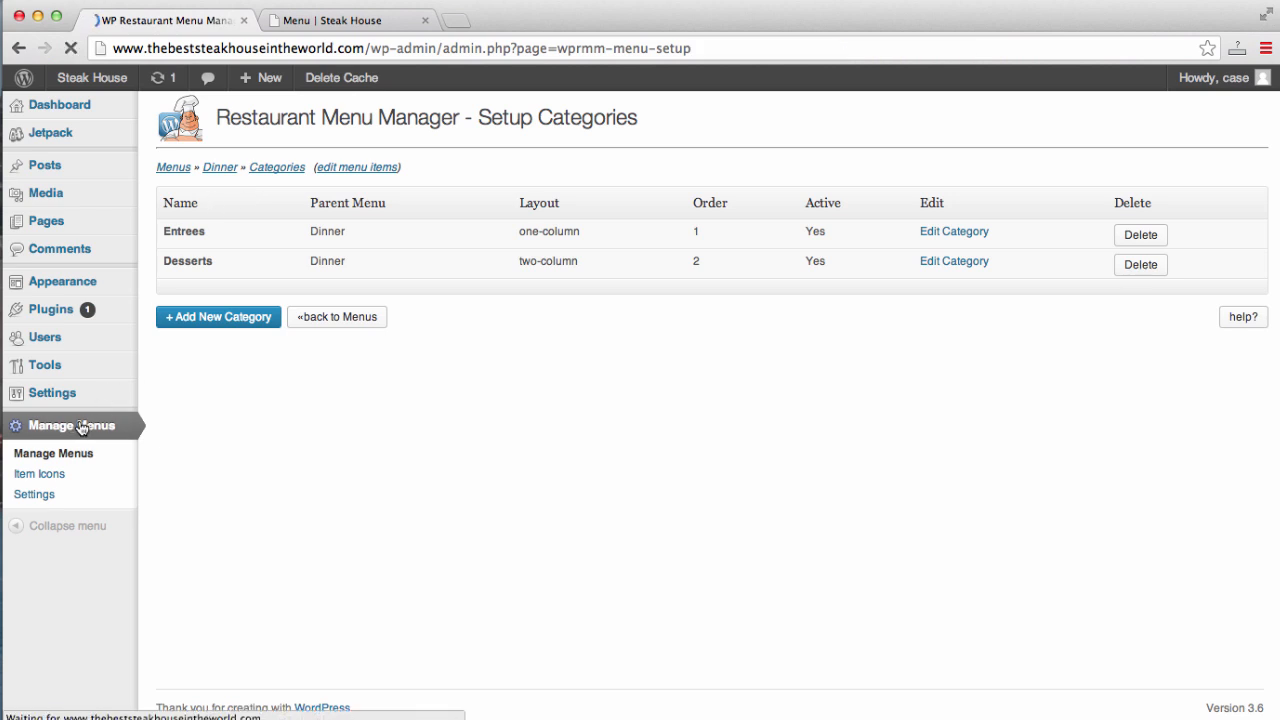
left_click(747, 205)
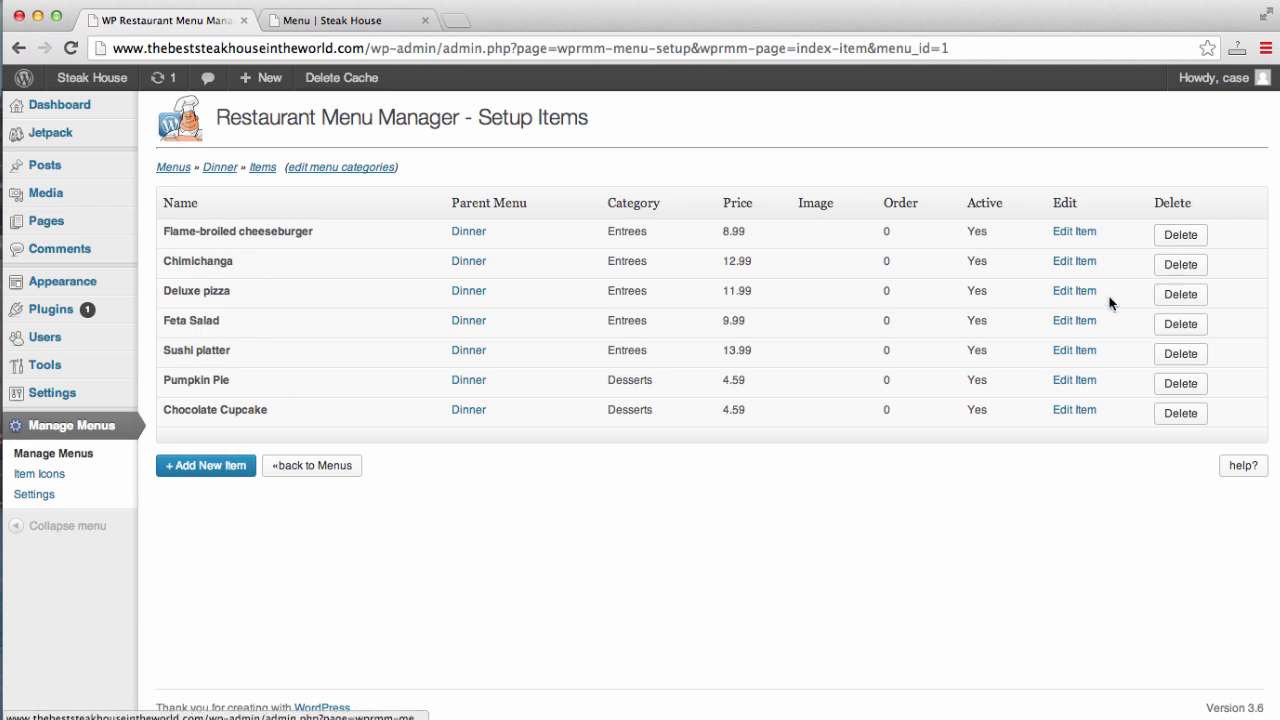
left_click(1071, 234)
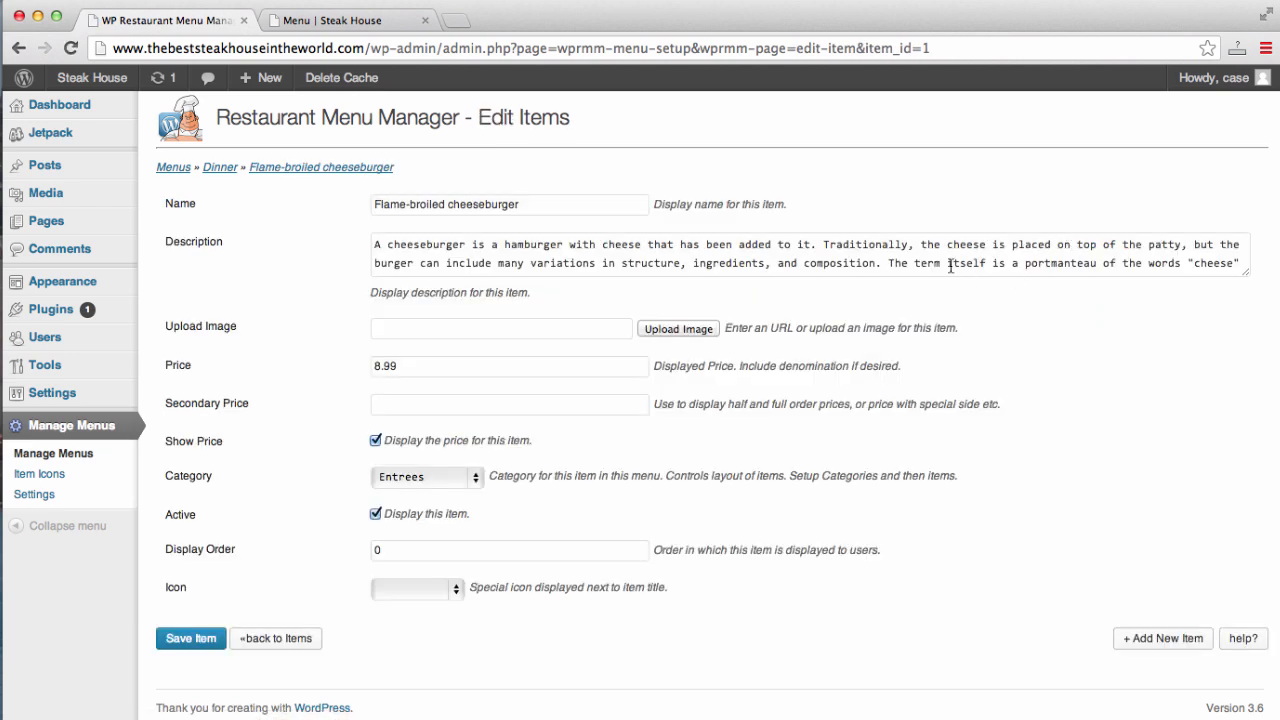
- Review the cheeseburger's name and description, dismiss the image upgrade alert, and save it at 8.99
triple_click(607, 207)
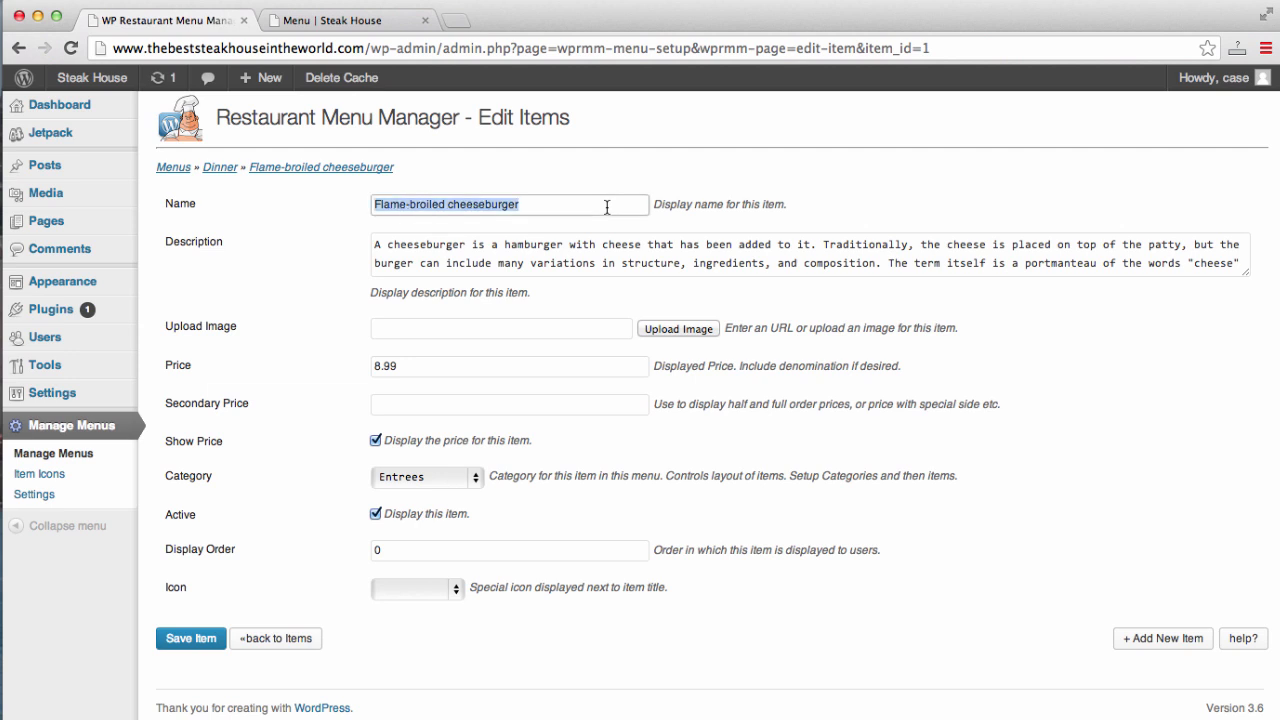
left_click(614, 244)
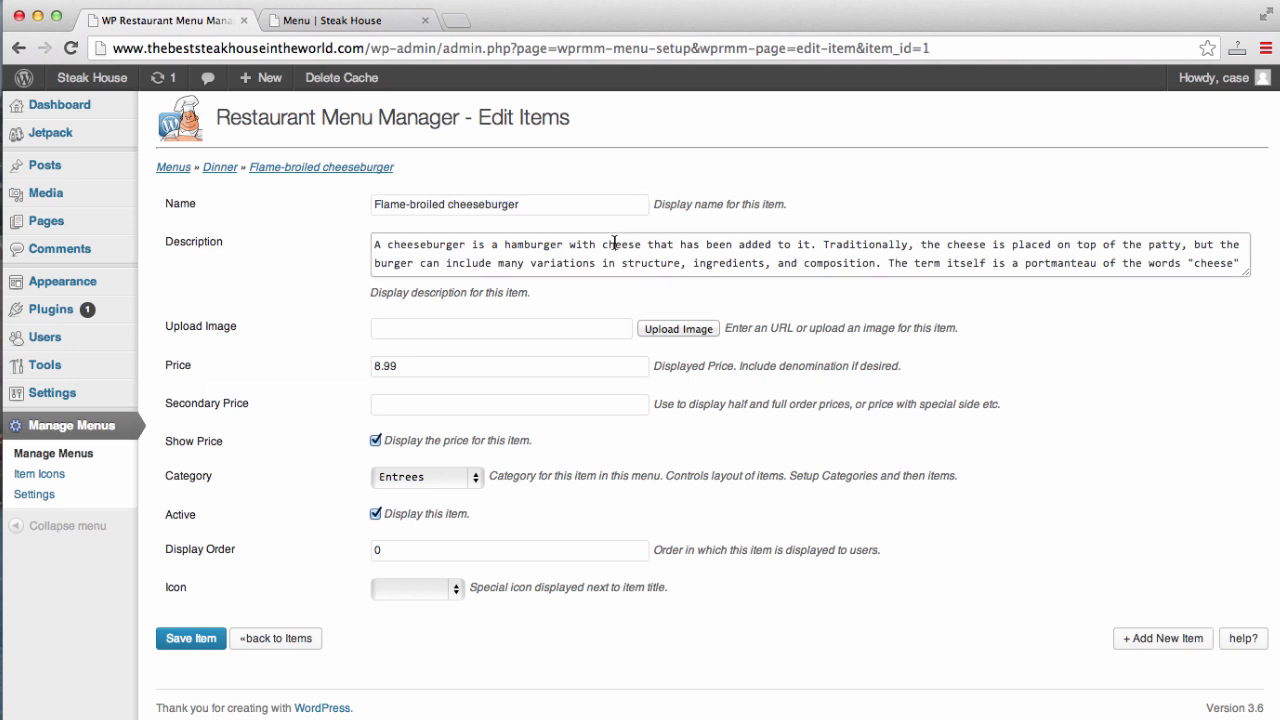
left_click_drag(614, 244, 656, 295)
left_click(617, 263)
scroll(617, 258, "up", 1)
left_click(577, 336)
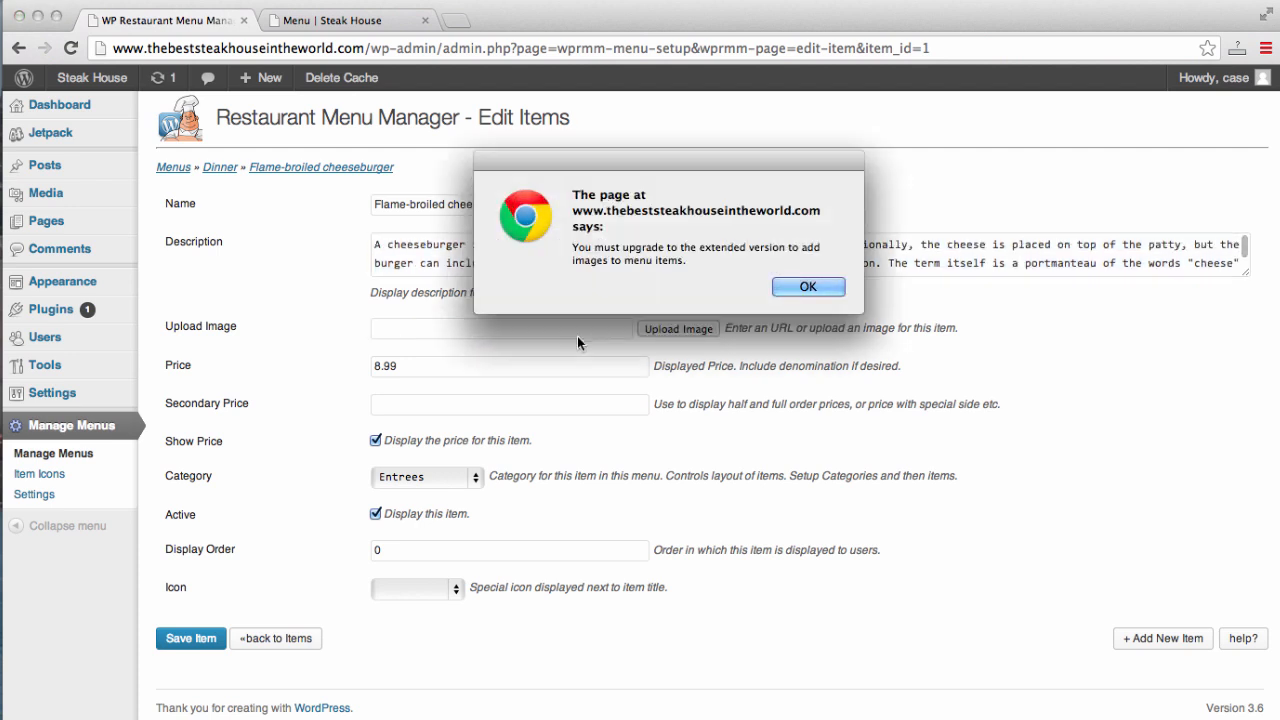
left_click(807, 287)
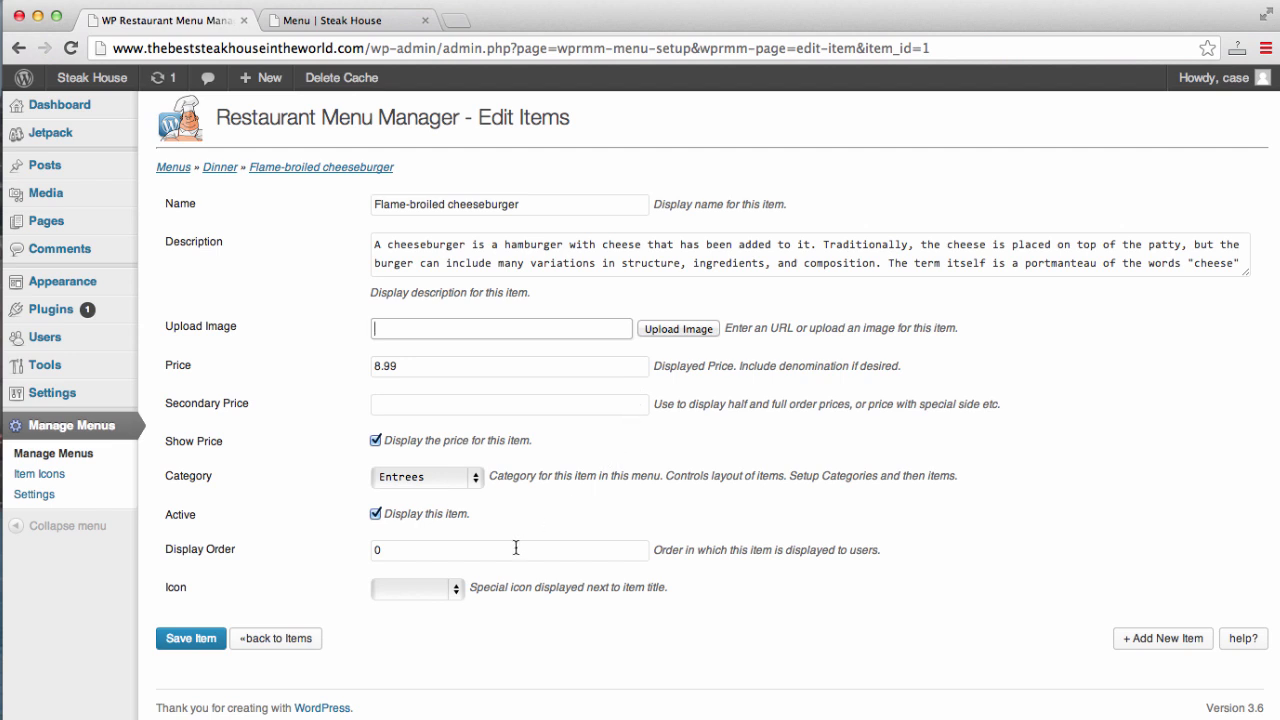
left_click(195, 640)
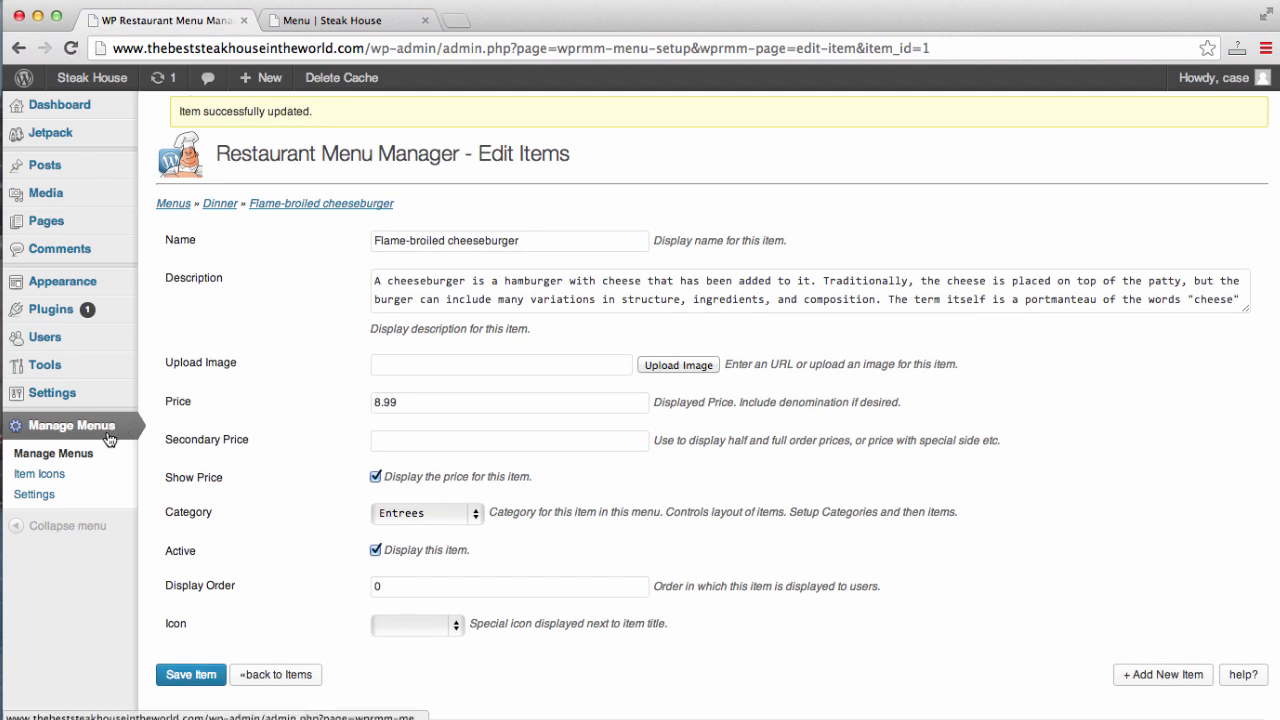
left_click(101, 439)
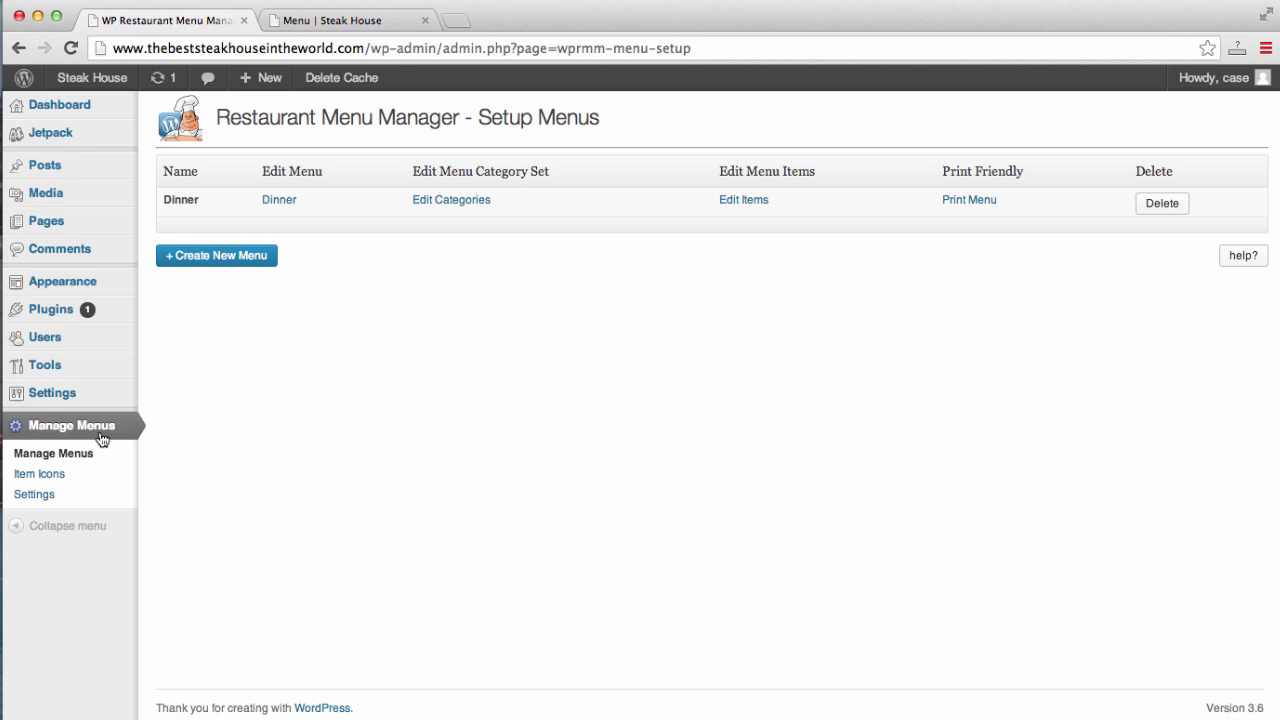
- In the Menu page editor, add a blank paragraph above the shortcode in Visual mode
left_click(70, 284)
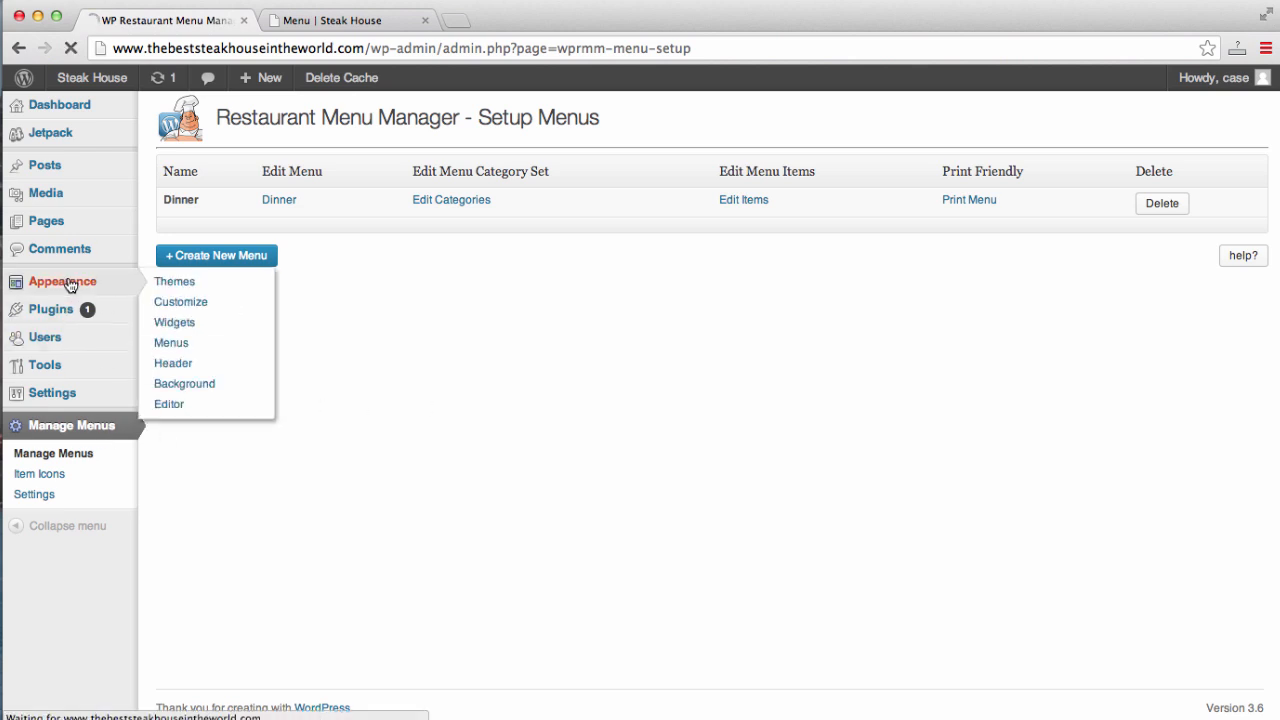
left_click(46, 221)
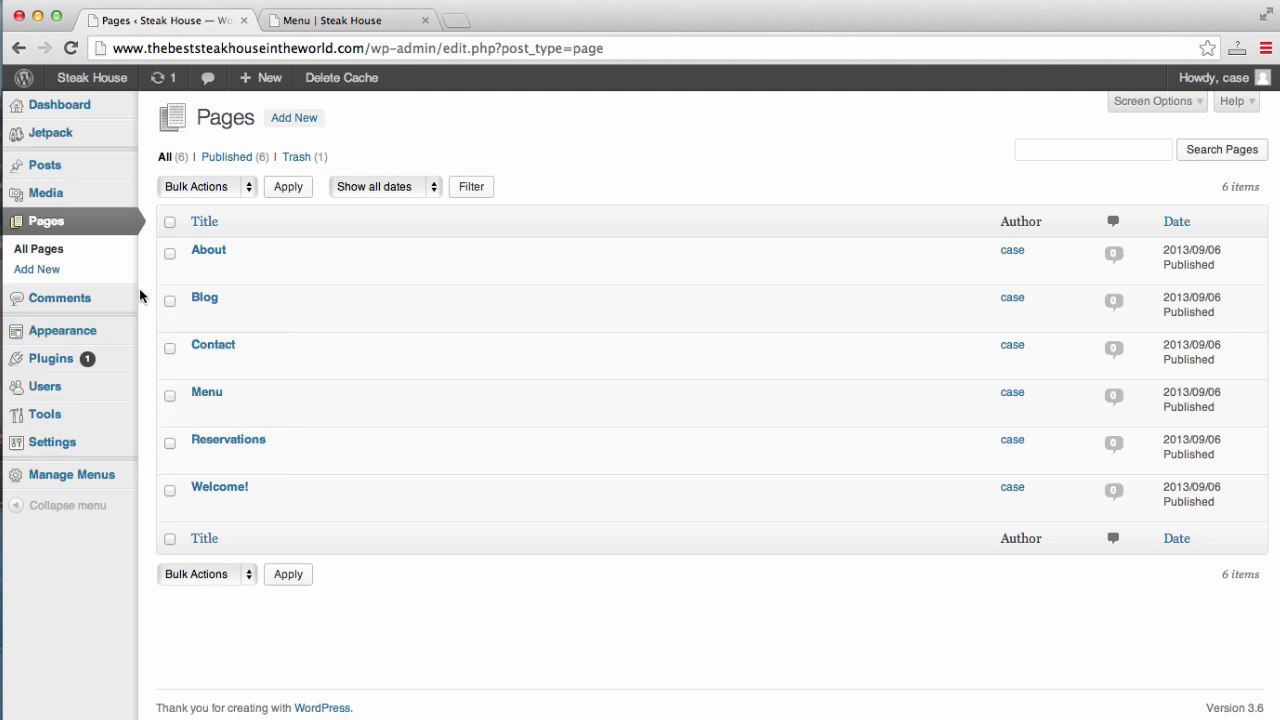
left_click(197, 413)
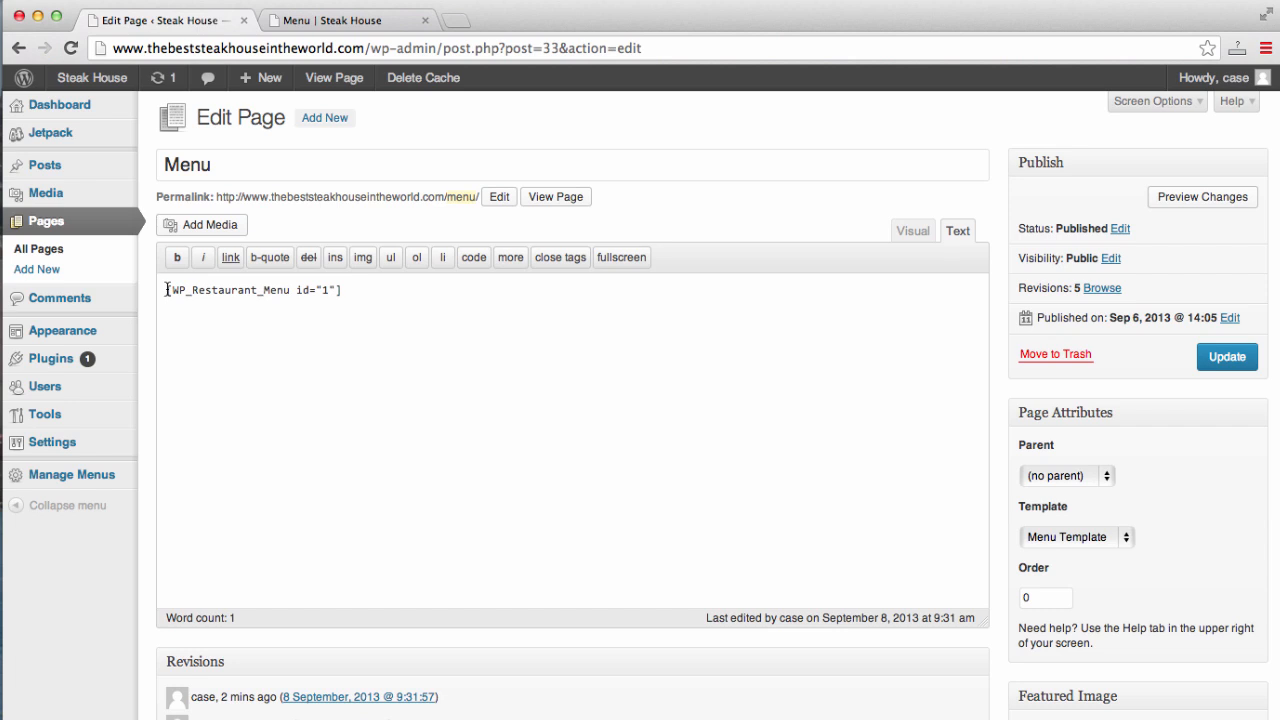
key("Return")
key("Return")
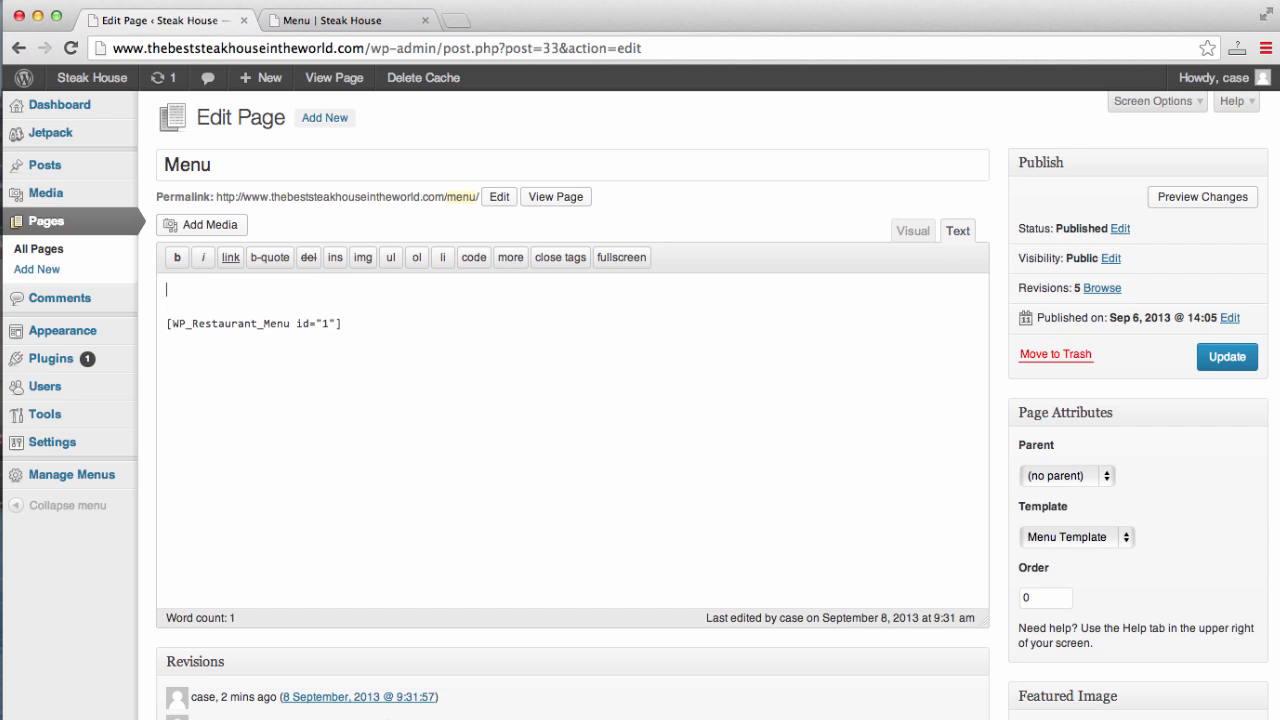
left_click(915, 238)
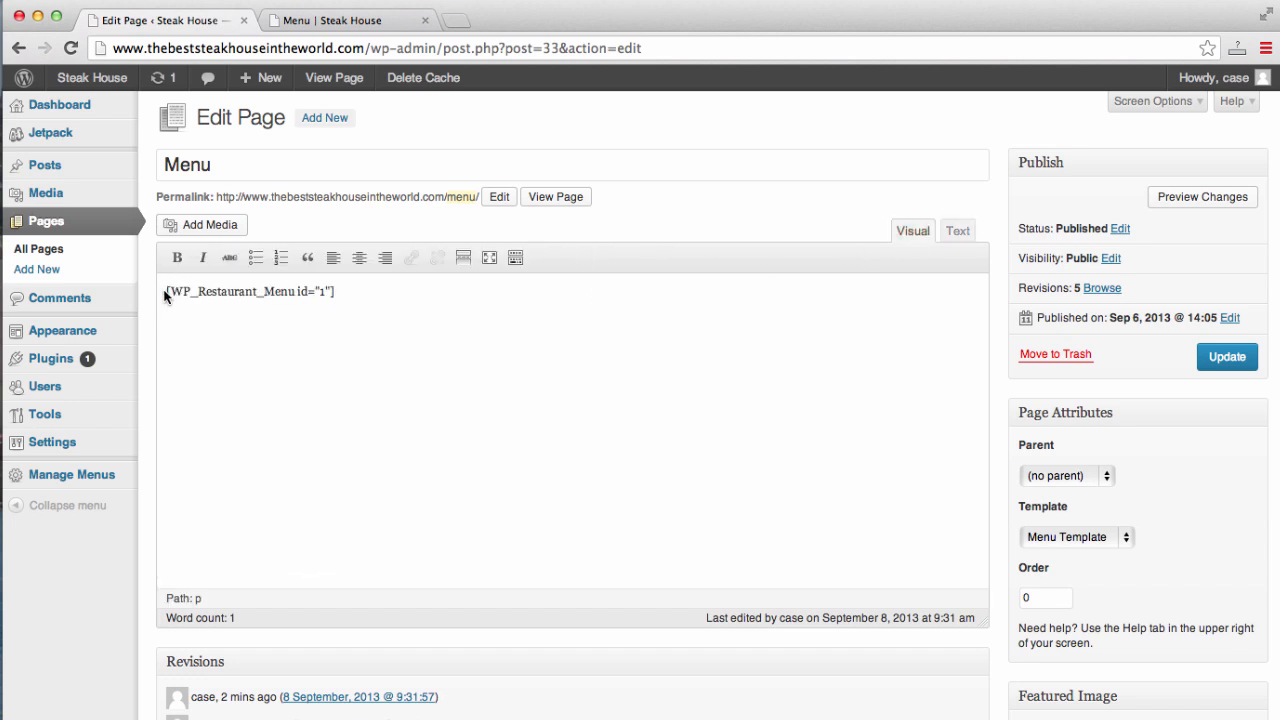
left_click(166, 292)
key("Return")
key("Return")
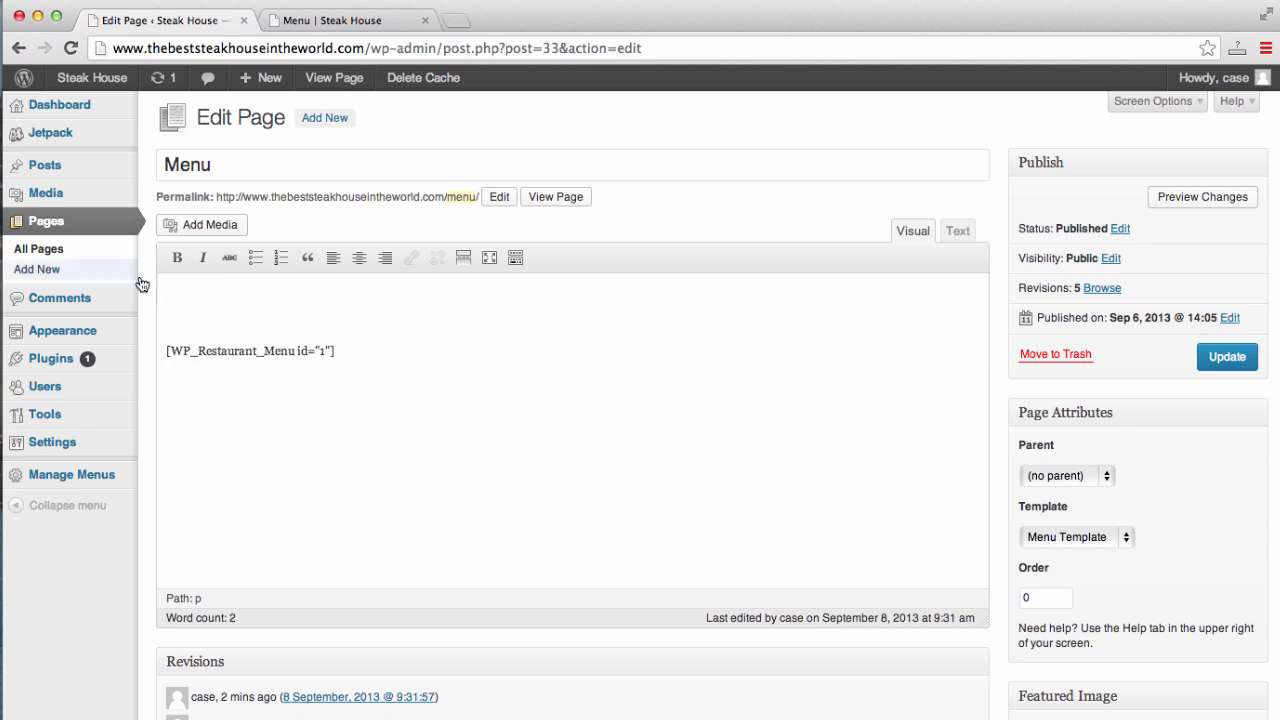
left_click(222, 225)
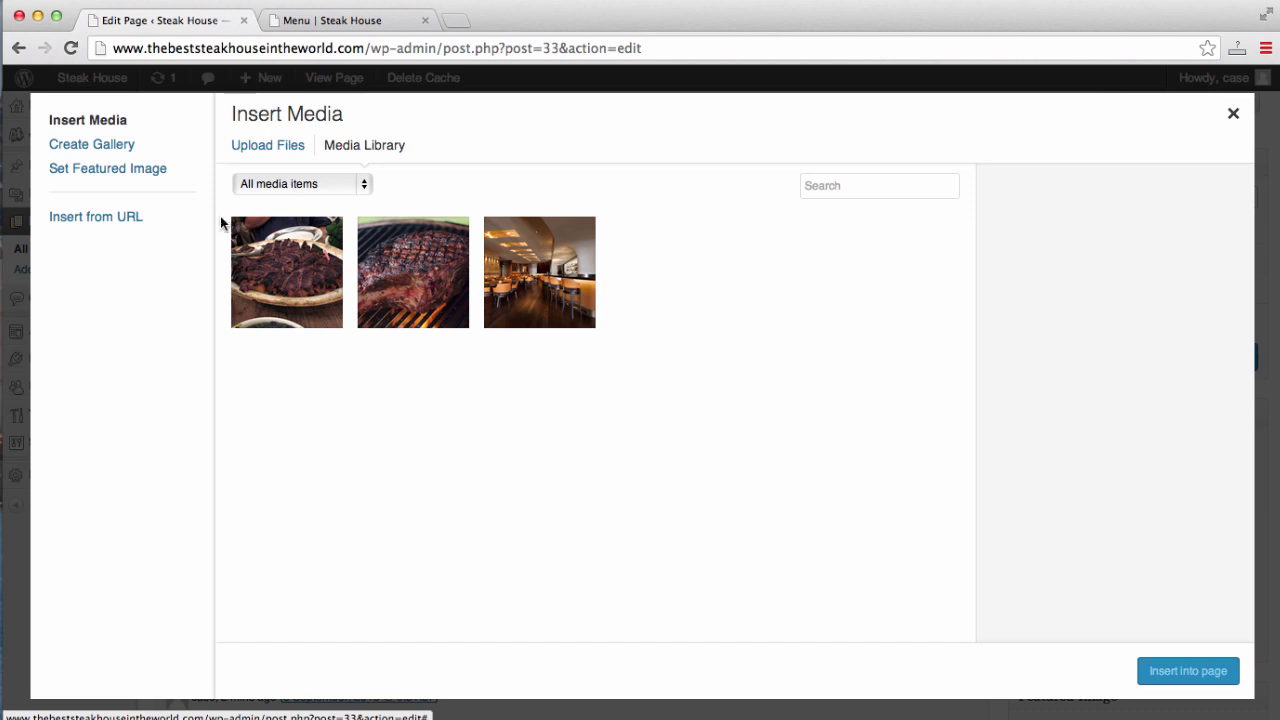
- Upload Menu.pdf from the Desktop, insert its link into the Menu page, and update the page
left_click(270, 146)
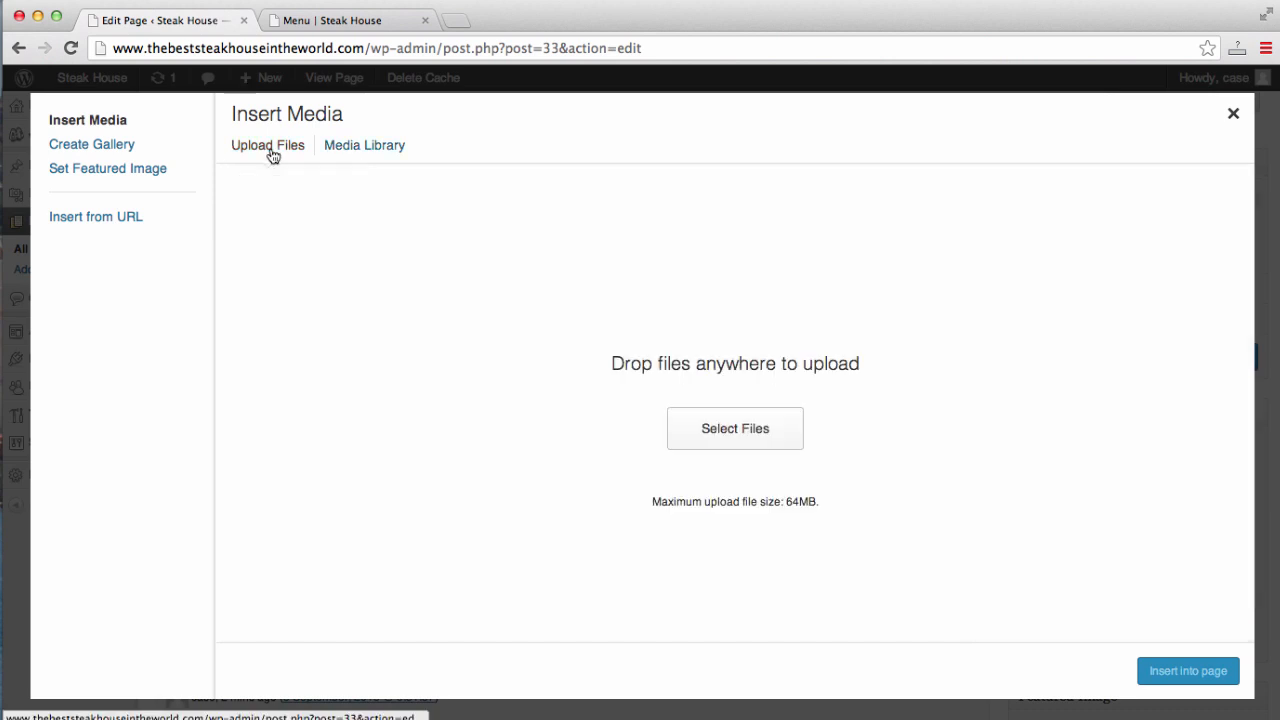
left_click(716, 428)
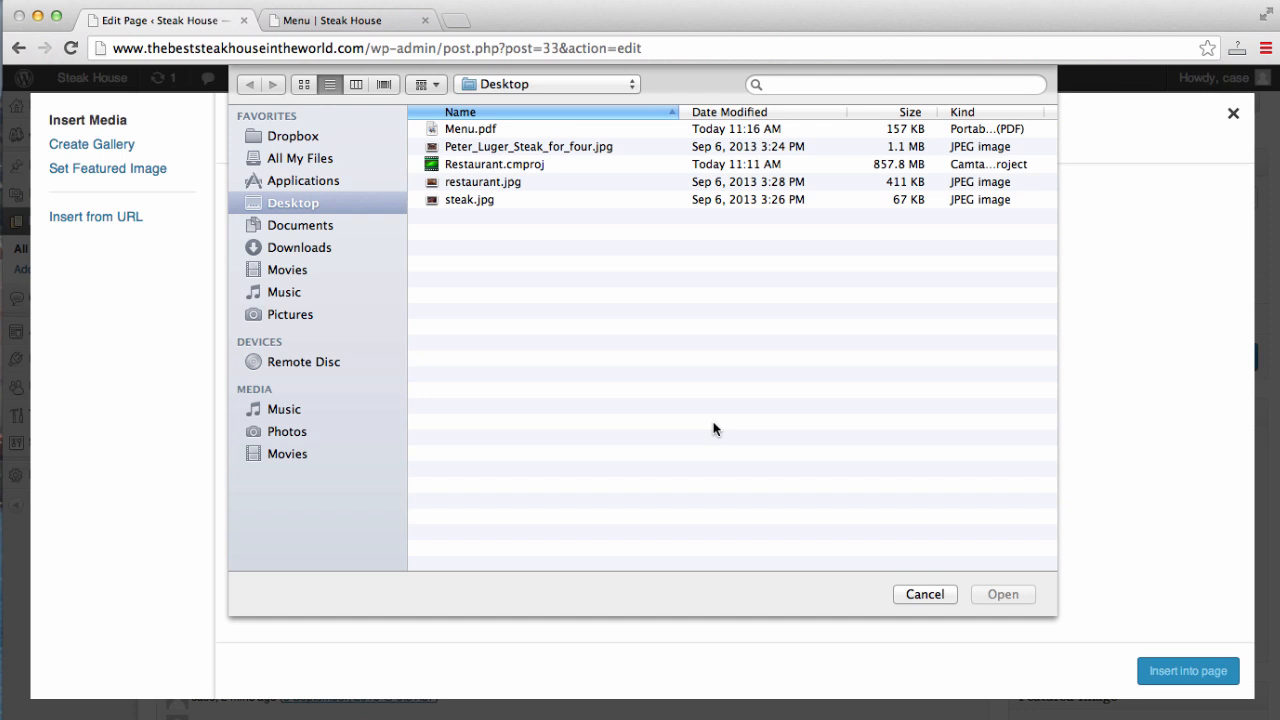
left_click(642, 128)
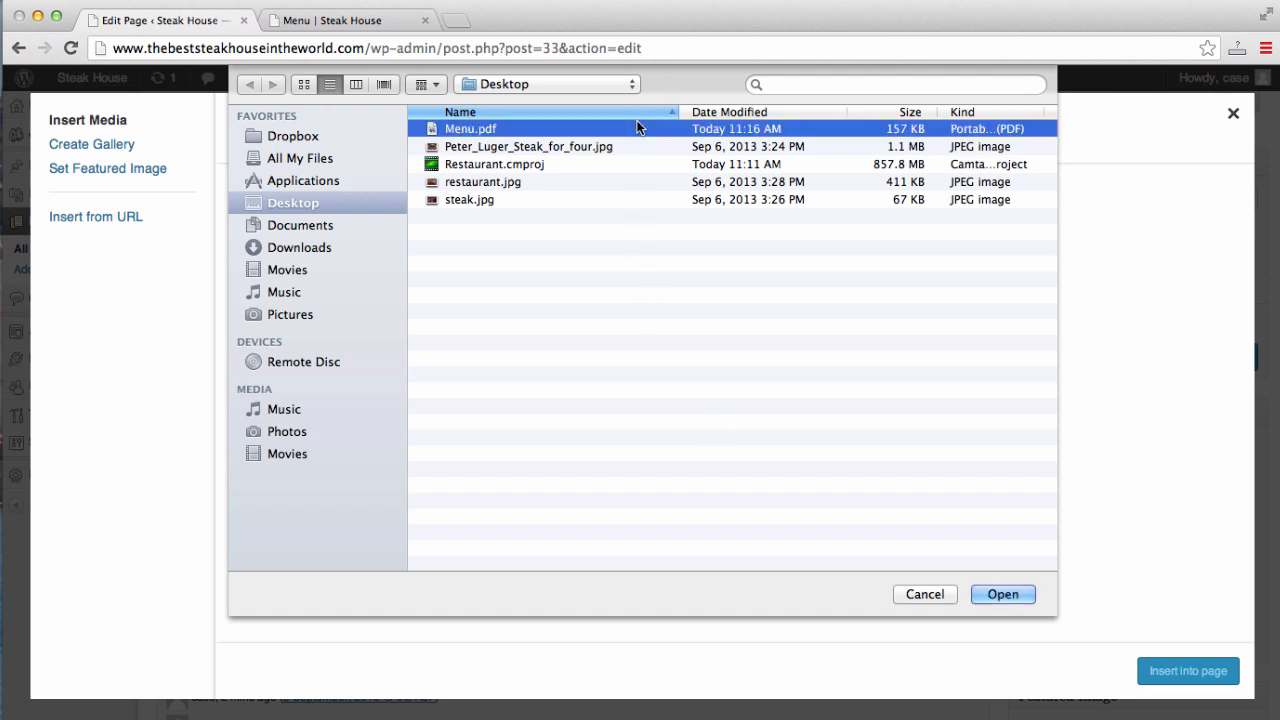
left_click(1001, 595)
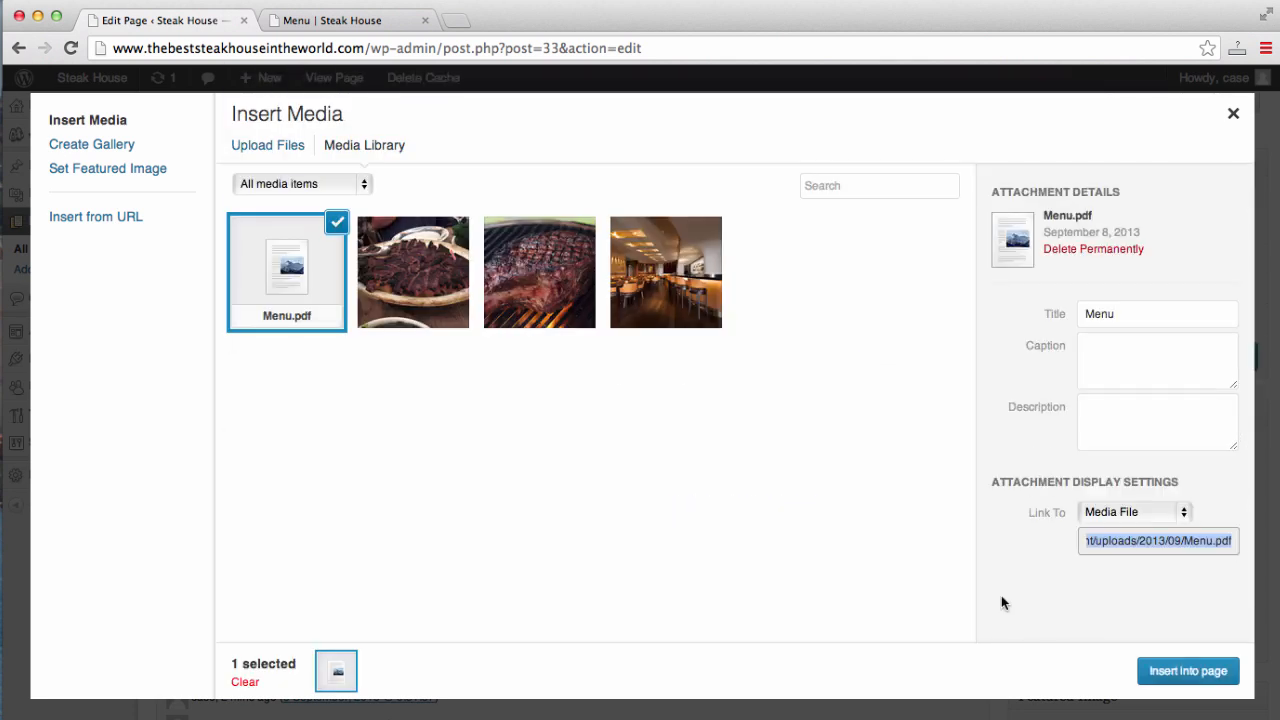
left_click(1155, 668)
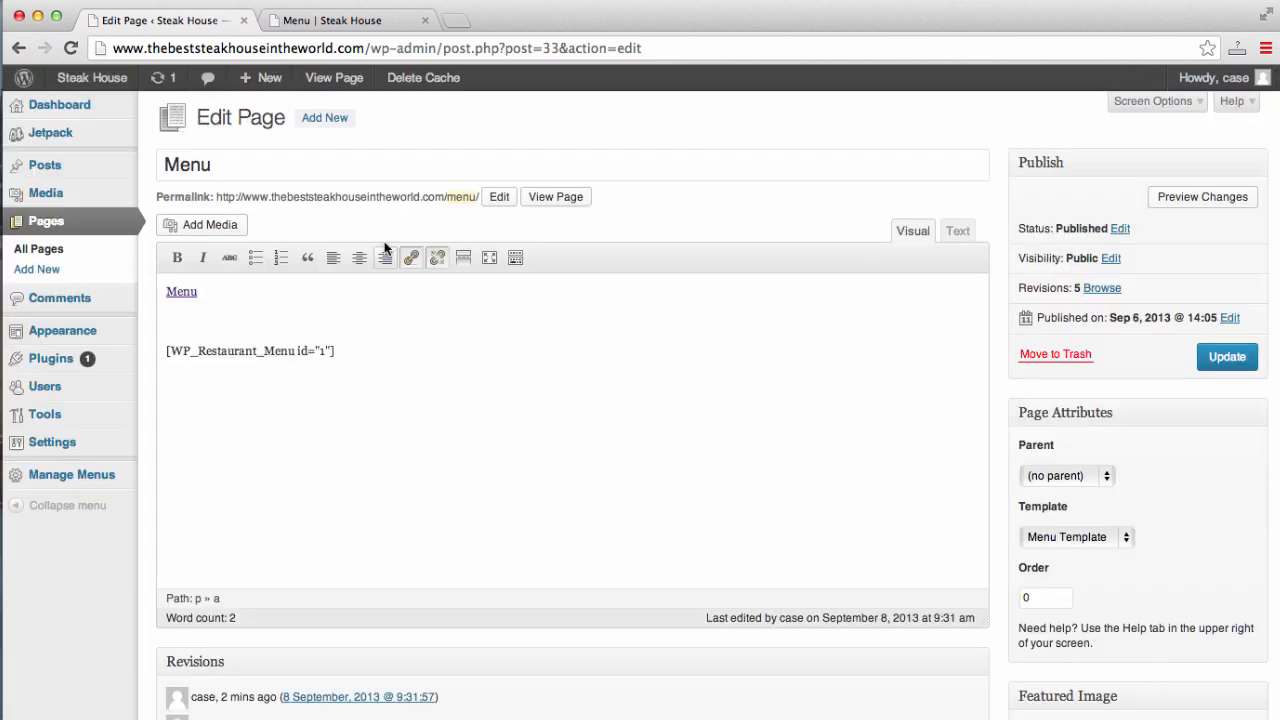
left_click(1223, 356)
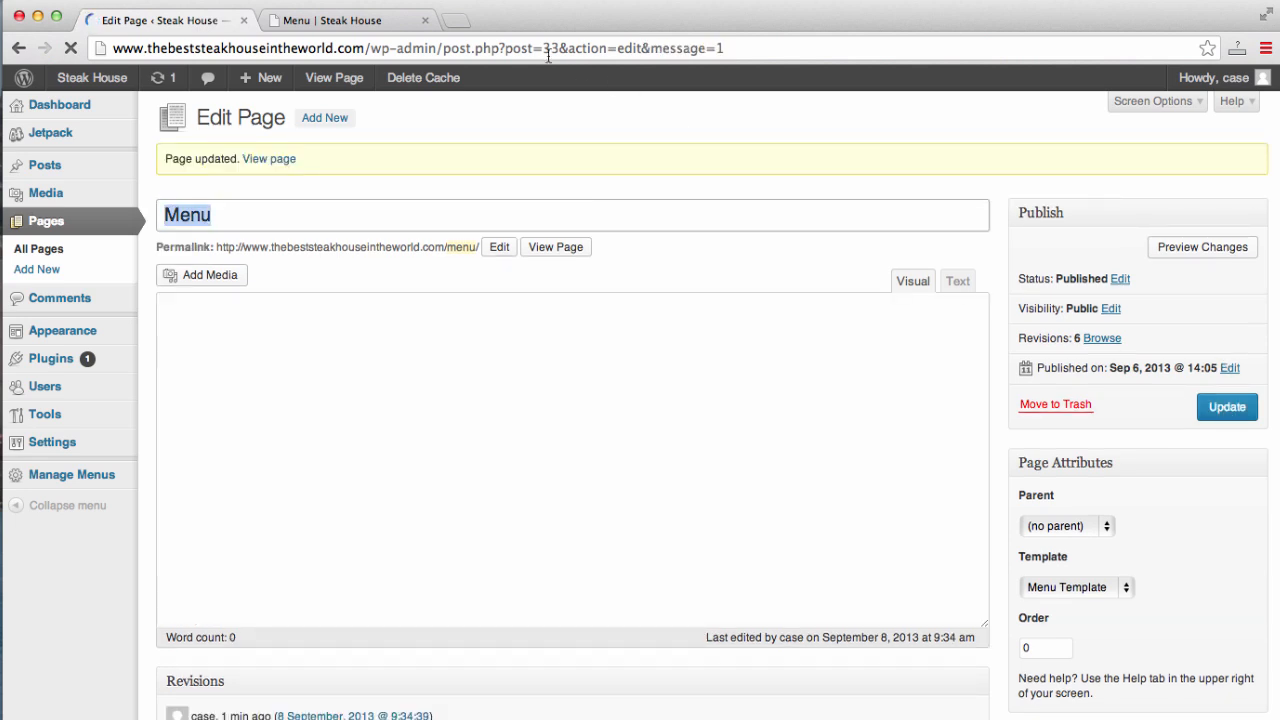
left_click(376, 22)
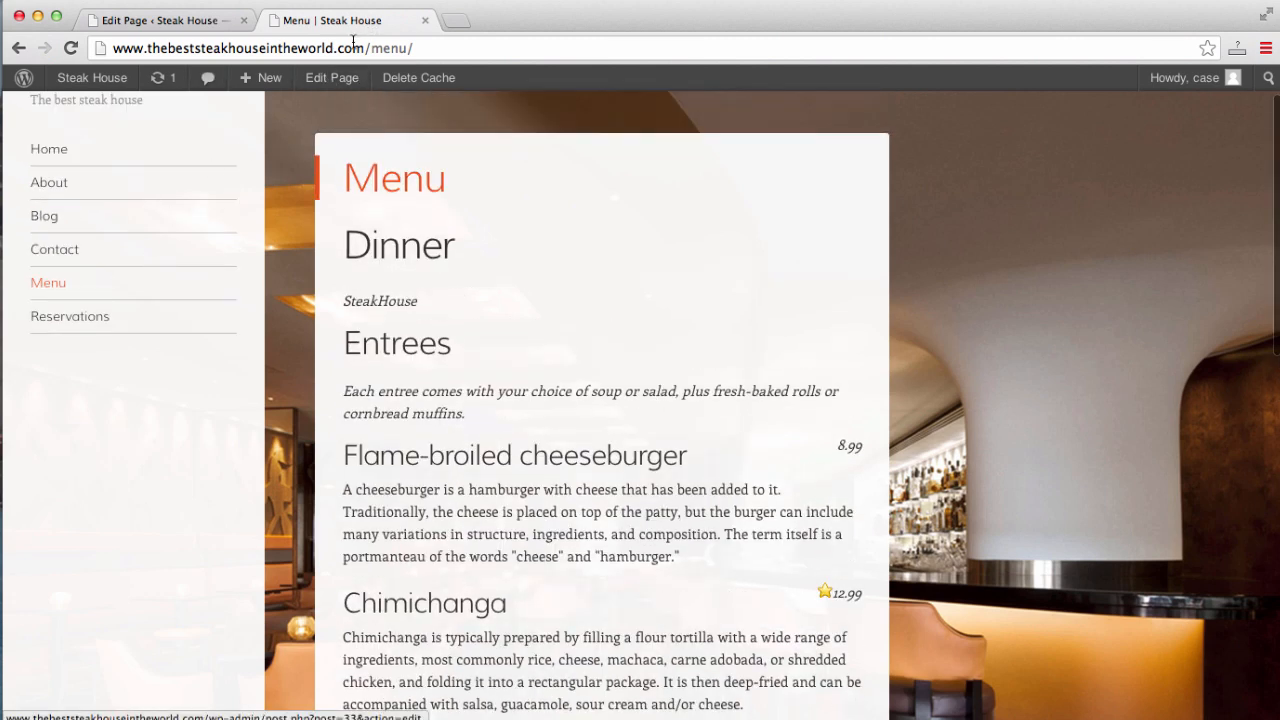
- Reload the live Menu page, open the Menu.pdf link, then go back and scroll the menu
left_click(355, 47)
key("Return")
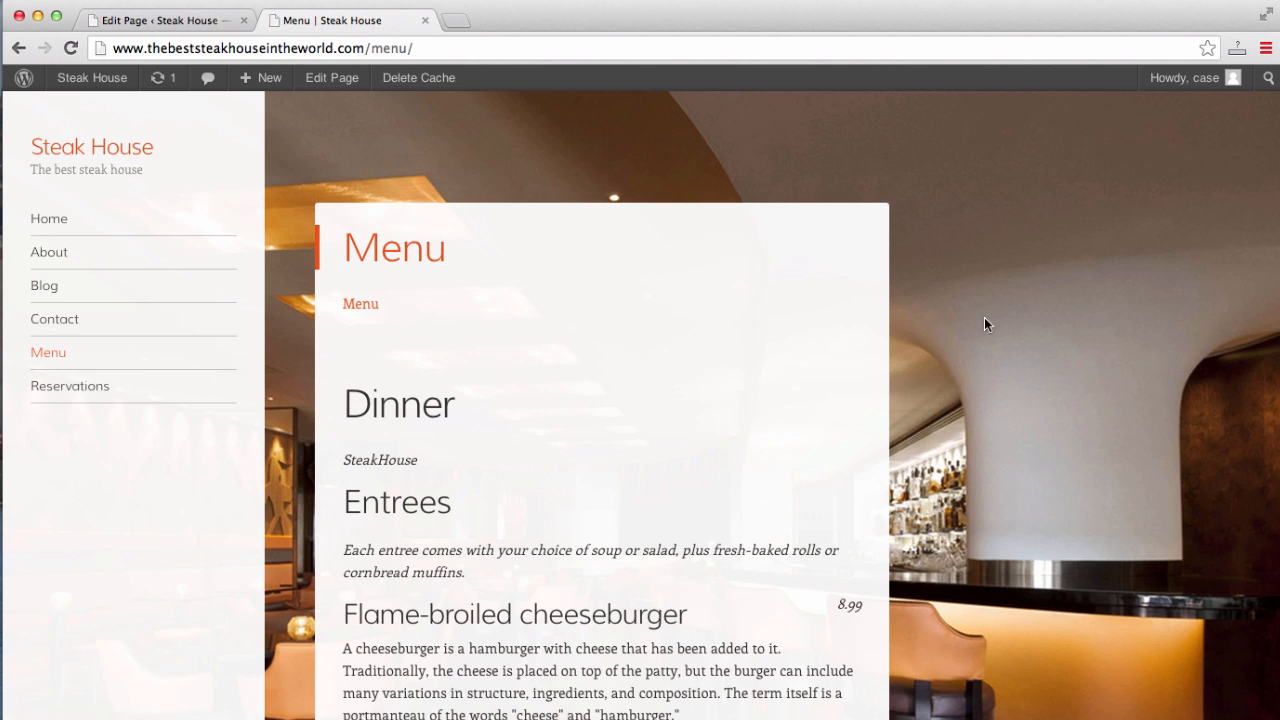
scroll(984, 318, "down", 1)
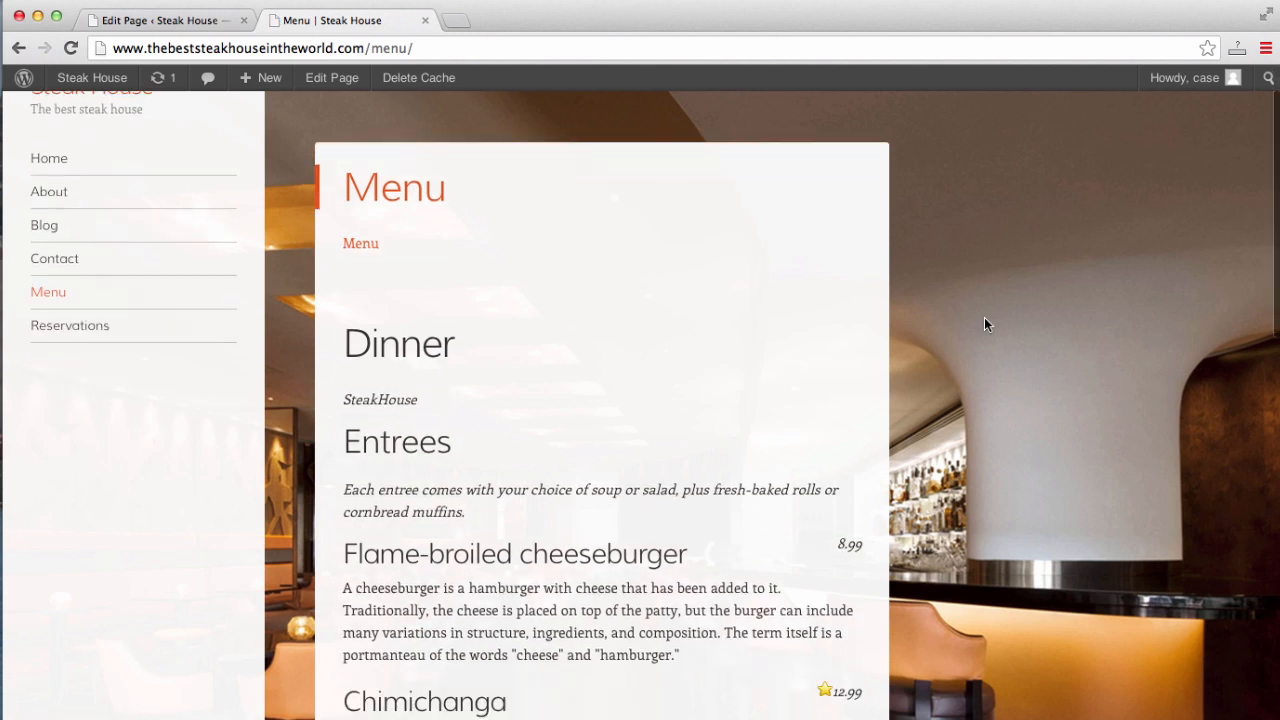
left_click(357, 249)
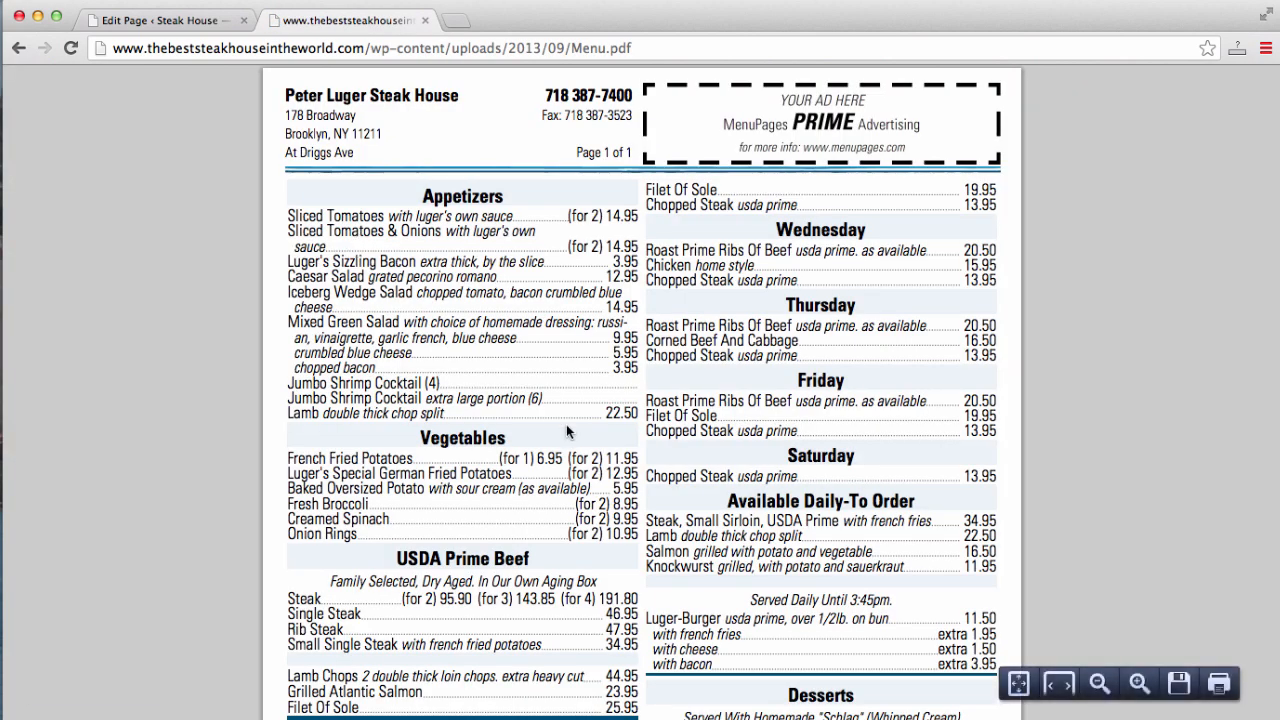
scroll(566, 431, "down", 5)
scroll(566, 431, "up", 5)
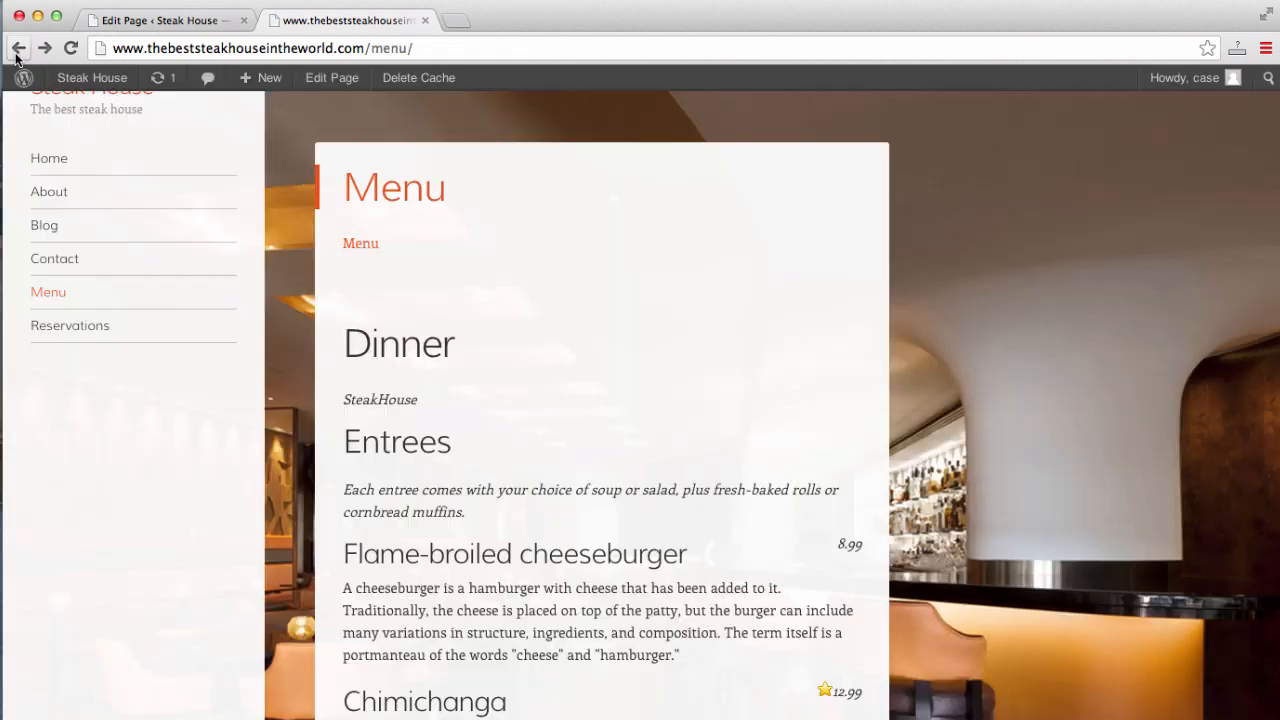
left_click(17, 50)
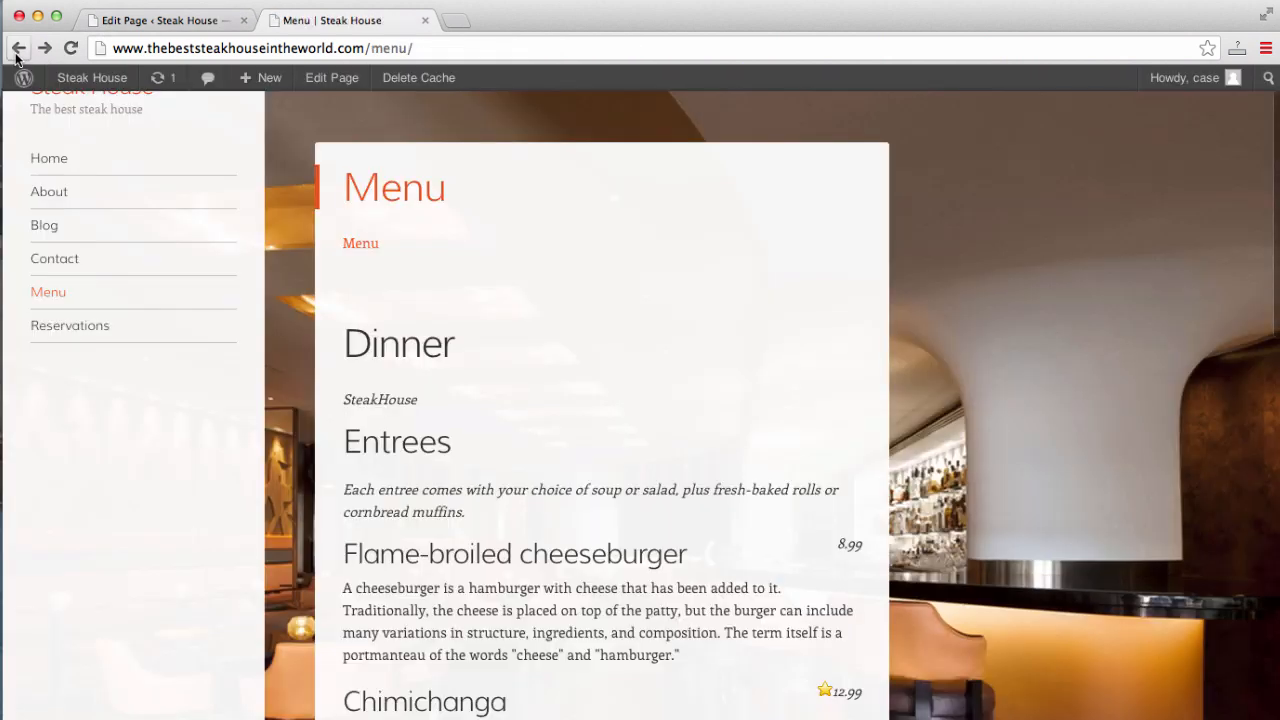
scroll(663, 235, "down", 15)
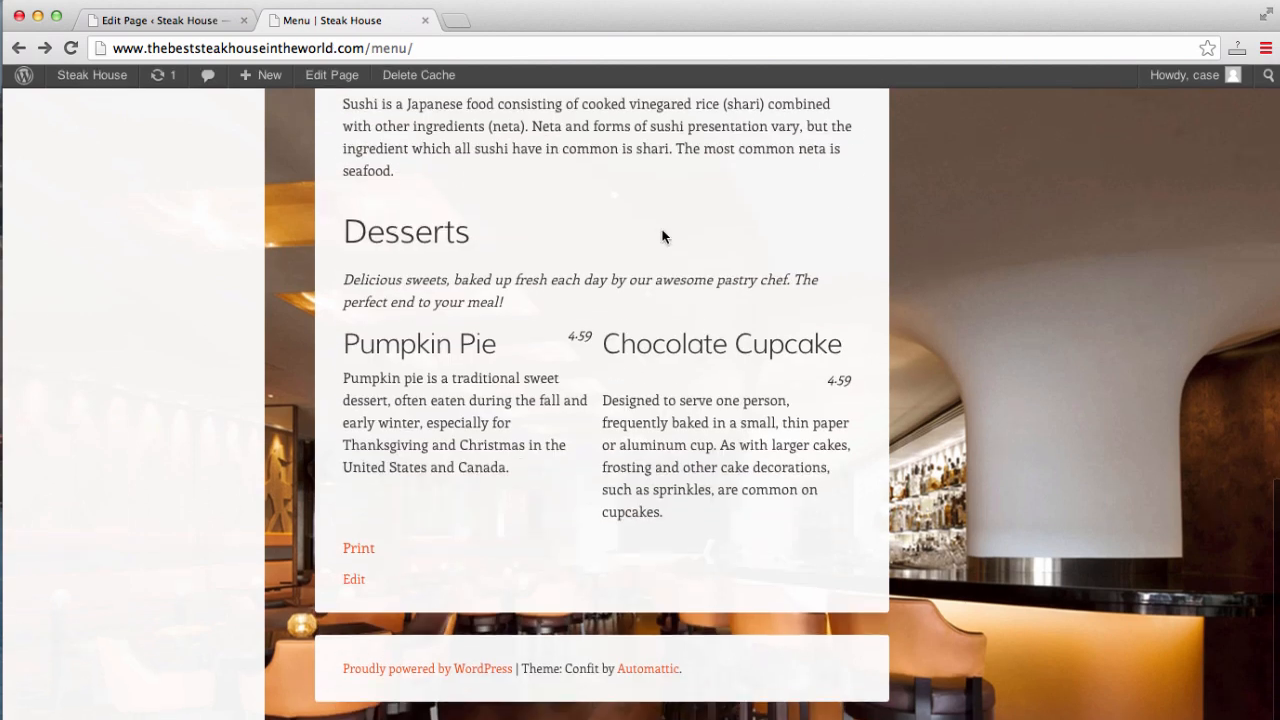
scroll(663, 236, "up", 15)
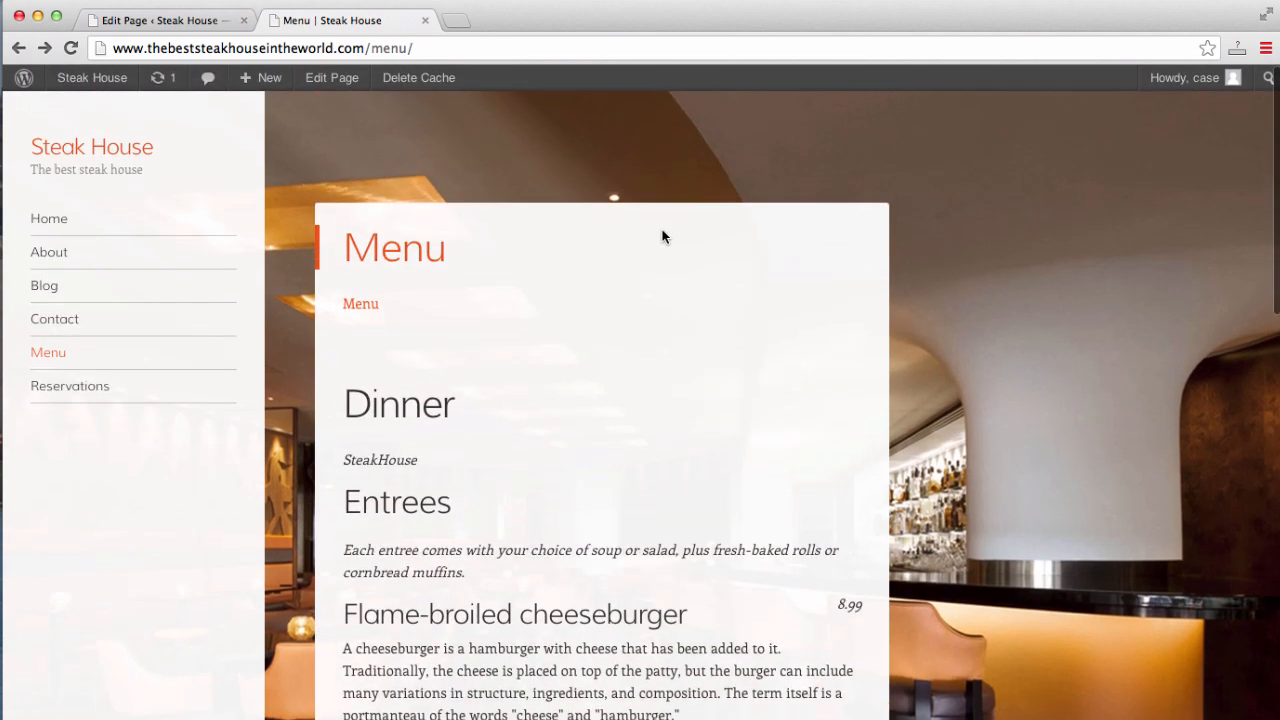
scroll(663, 236, "down", 15)
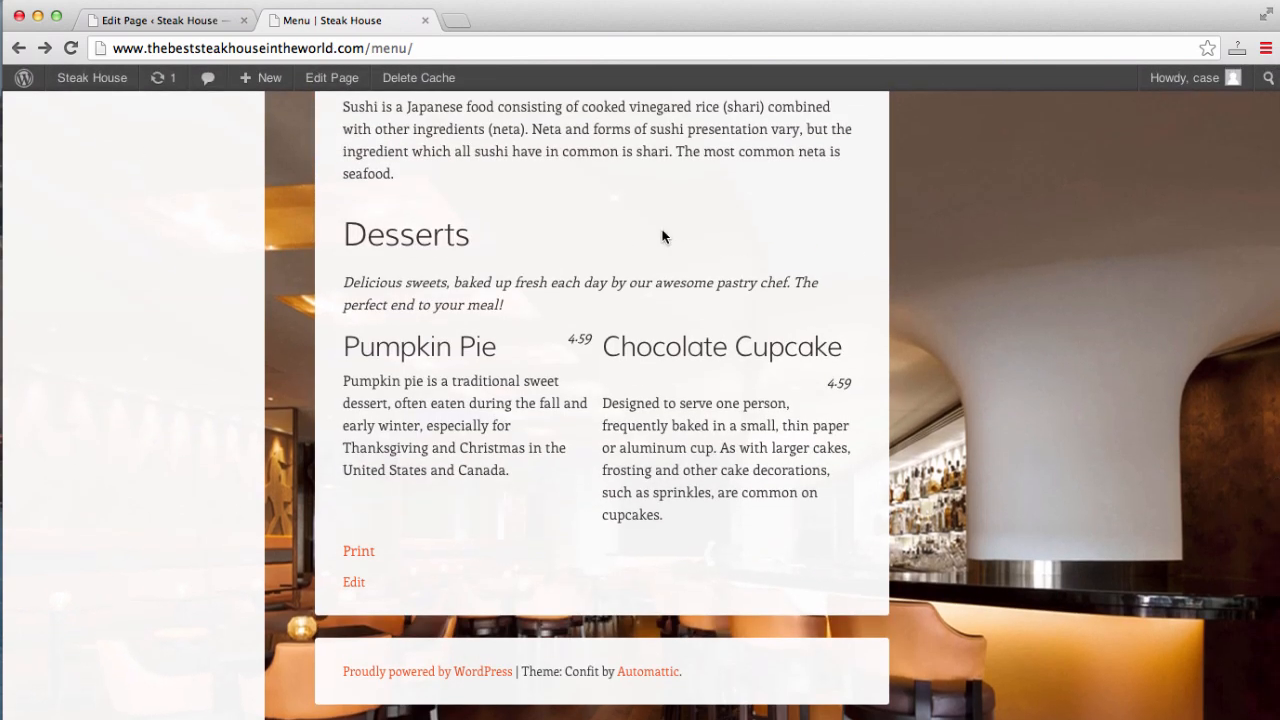
scroll(663, 236, "up", 15)
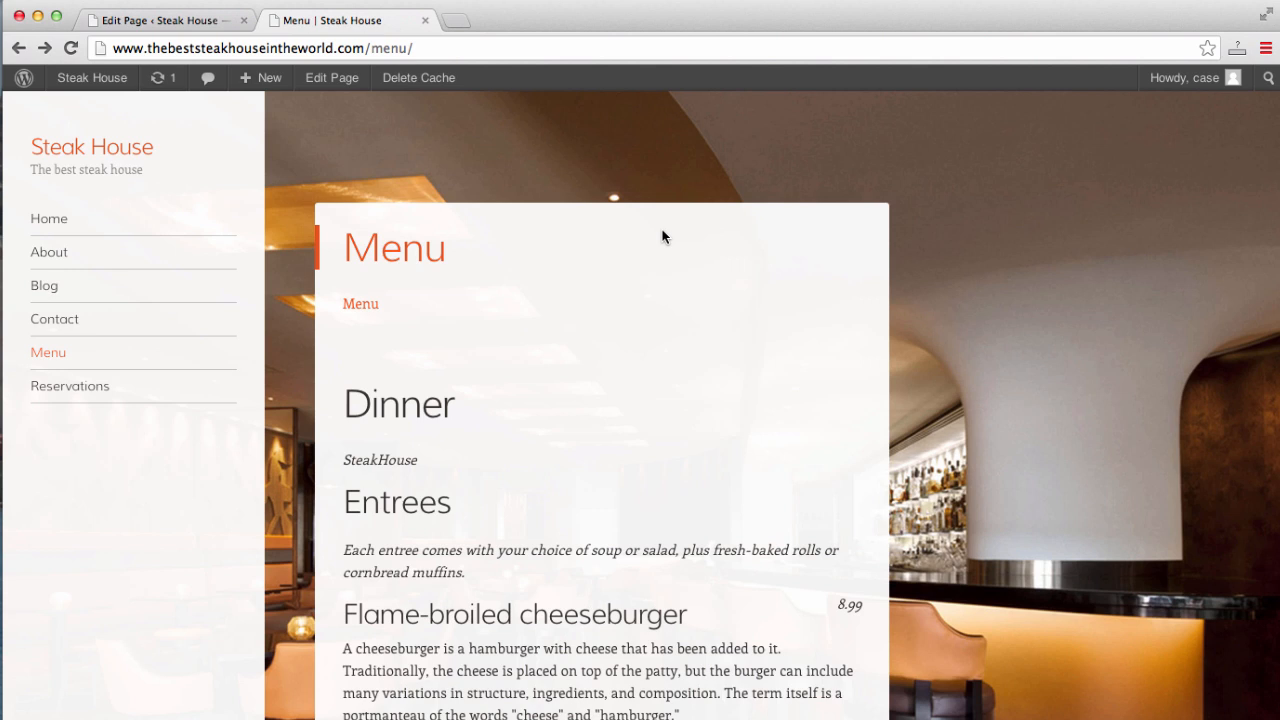
- Load opentable.com in a new tab and open 'Restaurateurs: Join Us'
left_click(458, 22)
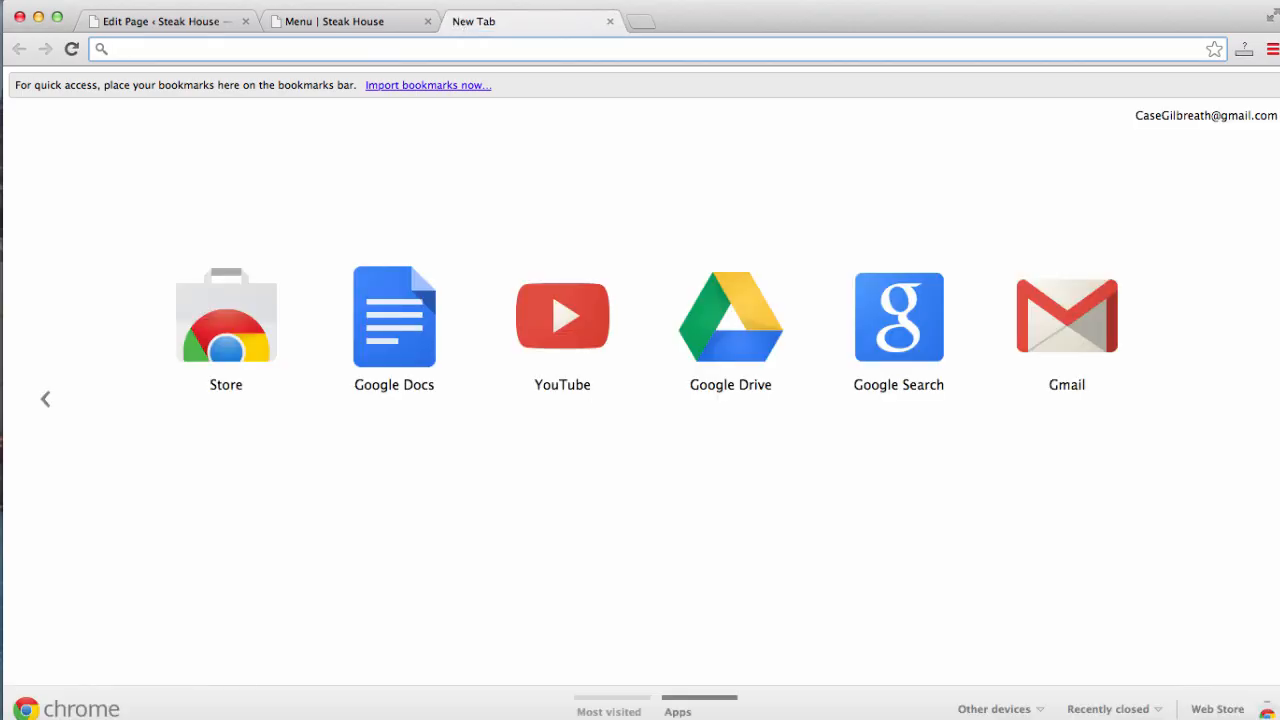
type("opentable.com")
key("Return")
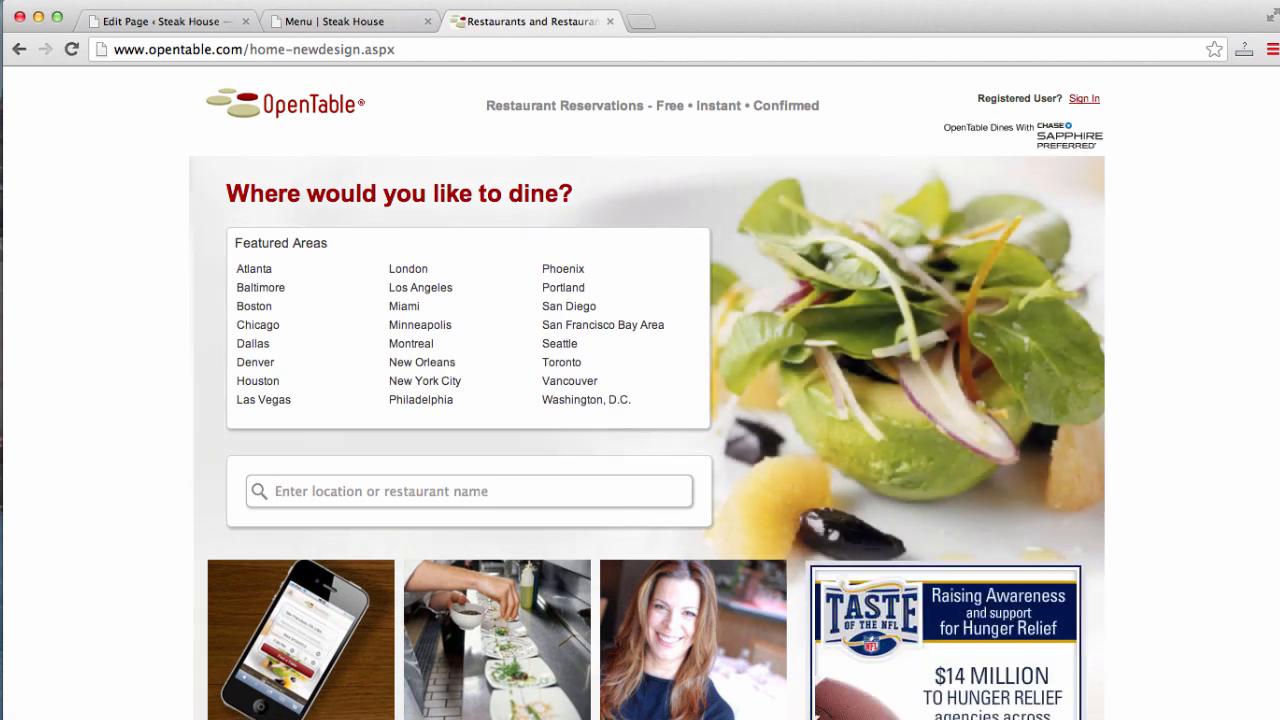
scroll(1048, 220, "down", 2)
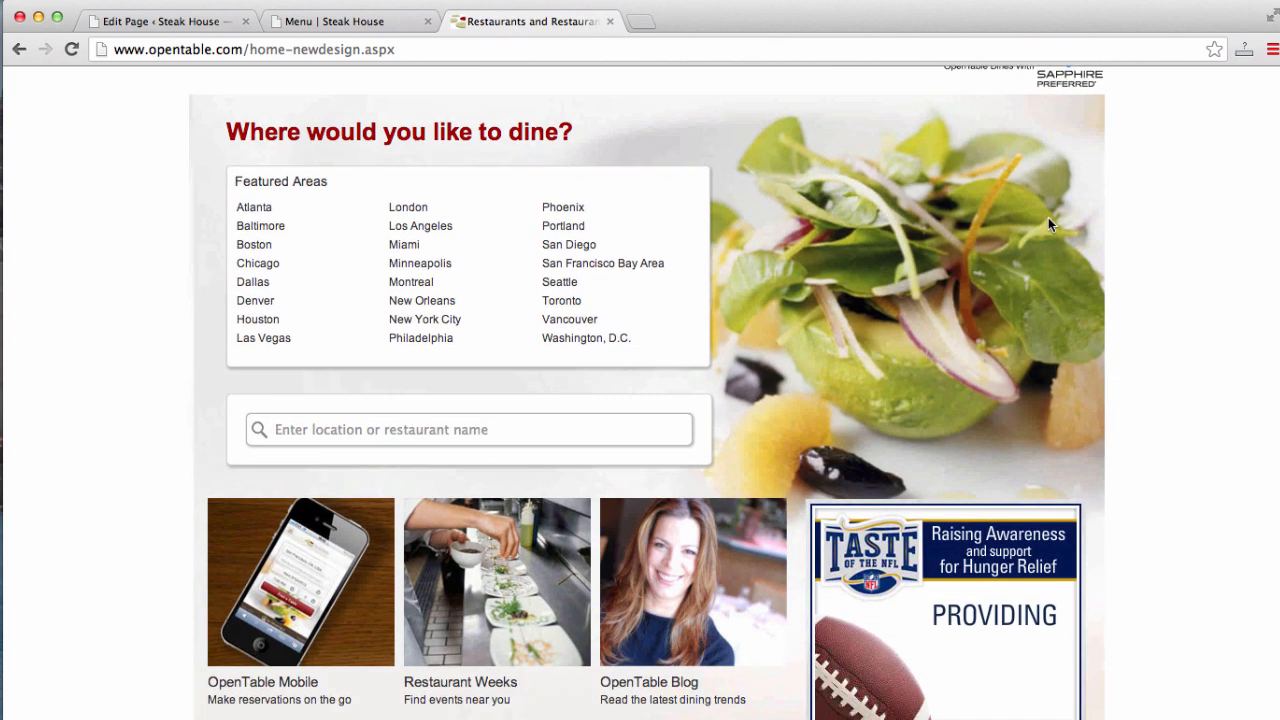
scroll(1048, 224, "down", 3)
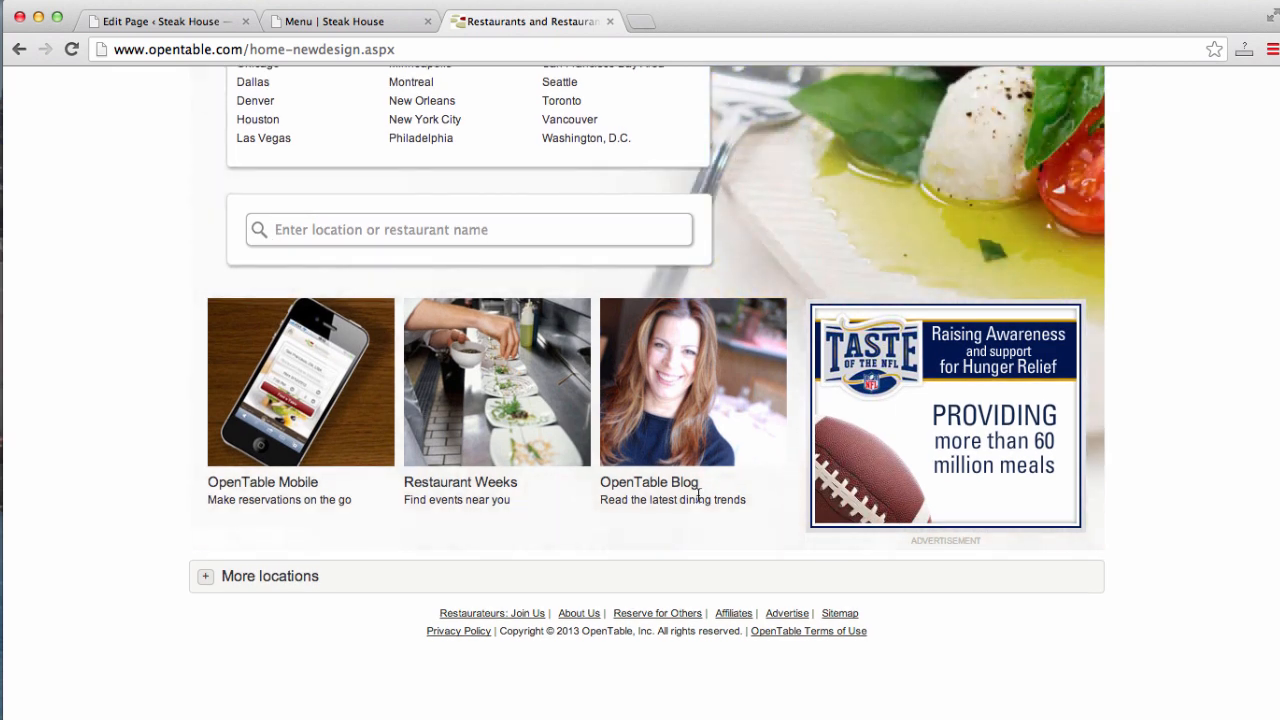
left_click(530, 615)
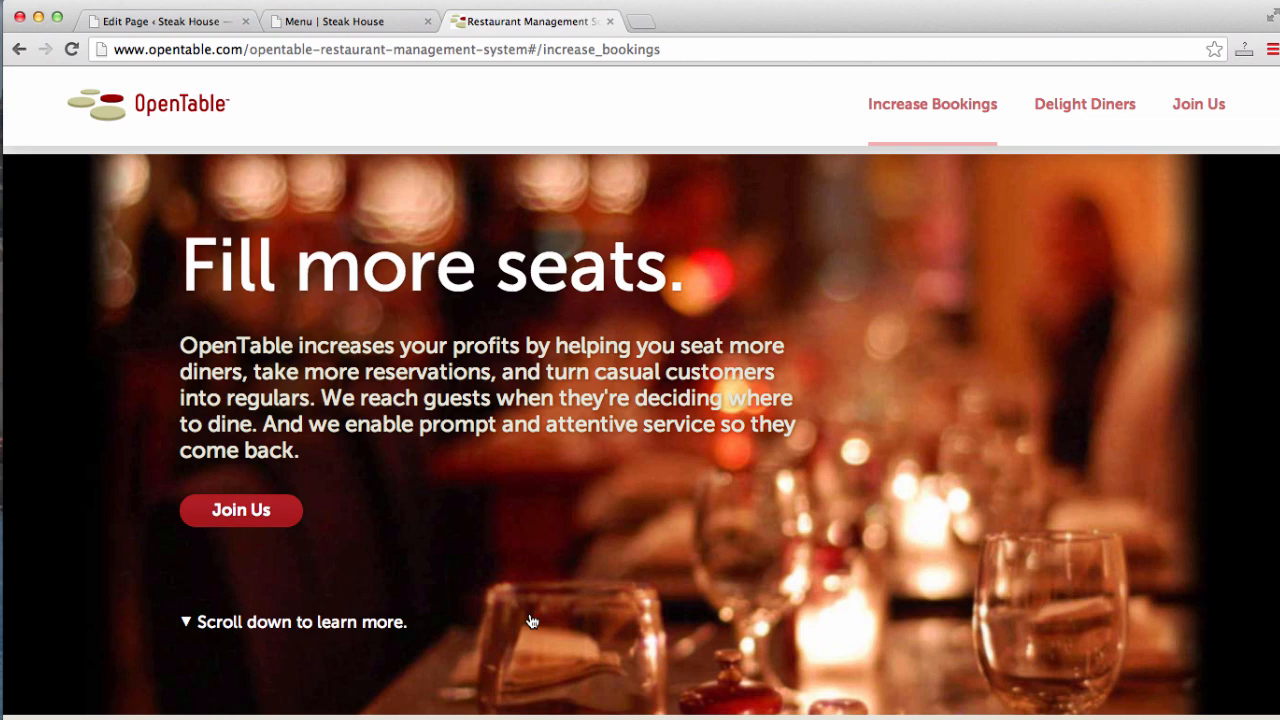
- Scroll down to the Join OpenTable request form, then return to the Steak House Menu tab
scroll(532, 621, "down", 3)
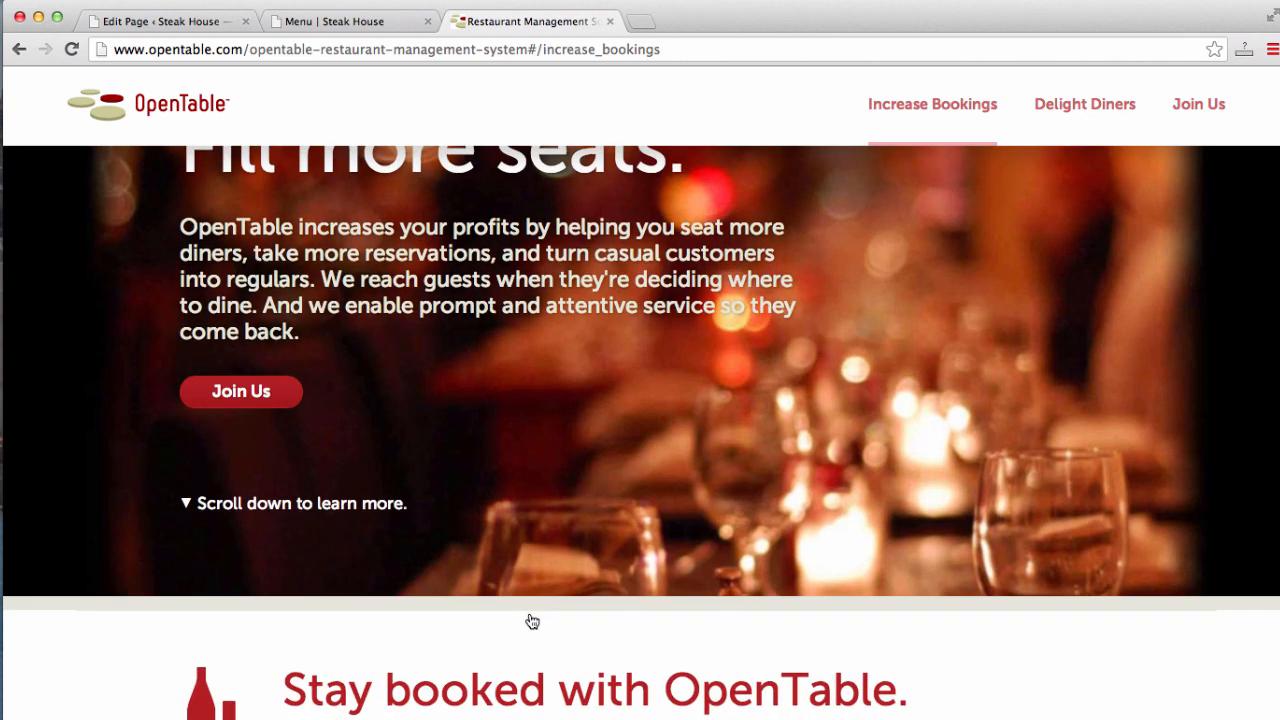
scroll(532, 621, "down", 1)
scroll(532, 621, "down", 1)
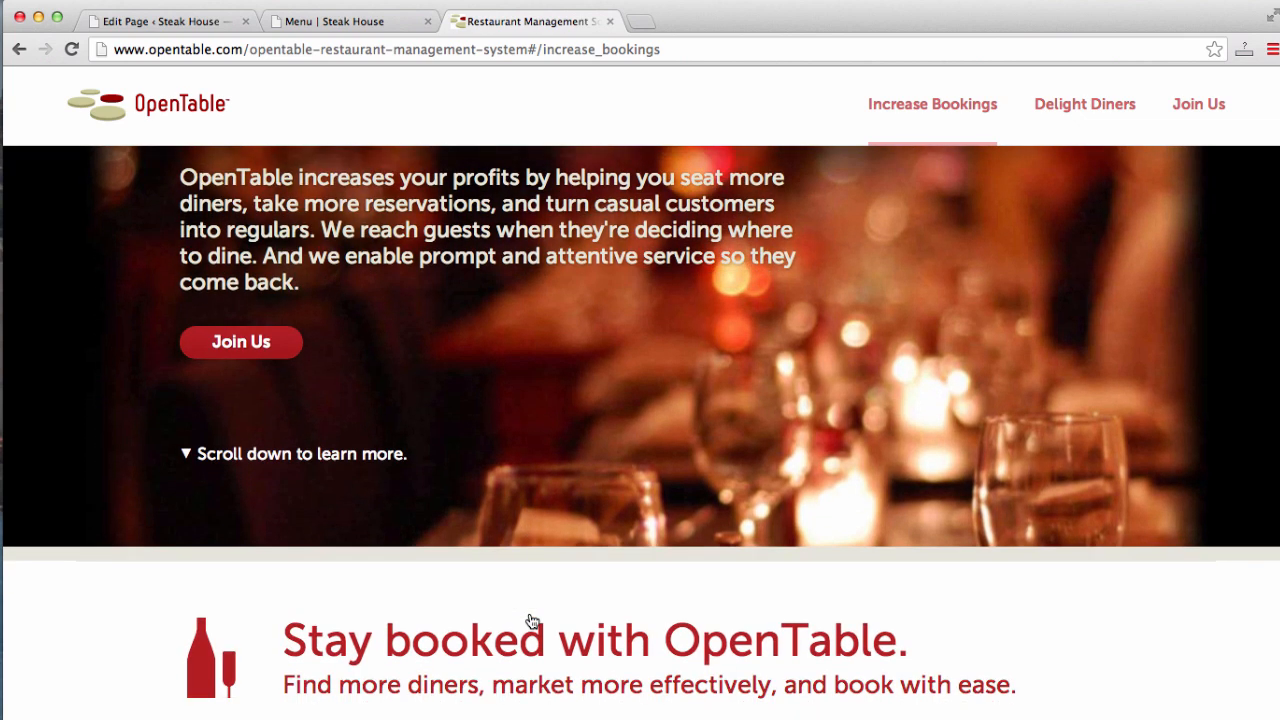
scroll(532, 621, "down", 3)
scroll(532, 621, "down", 12)
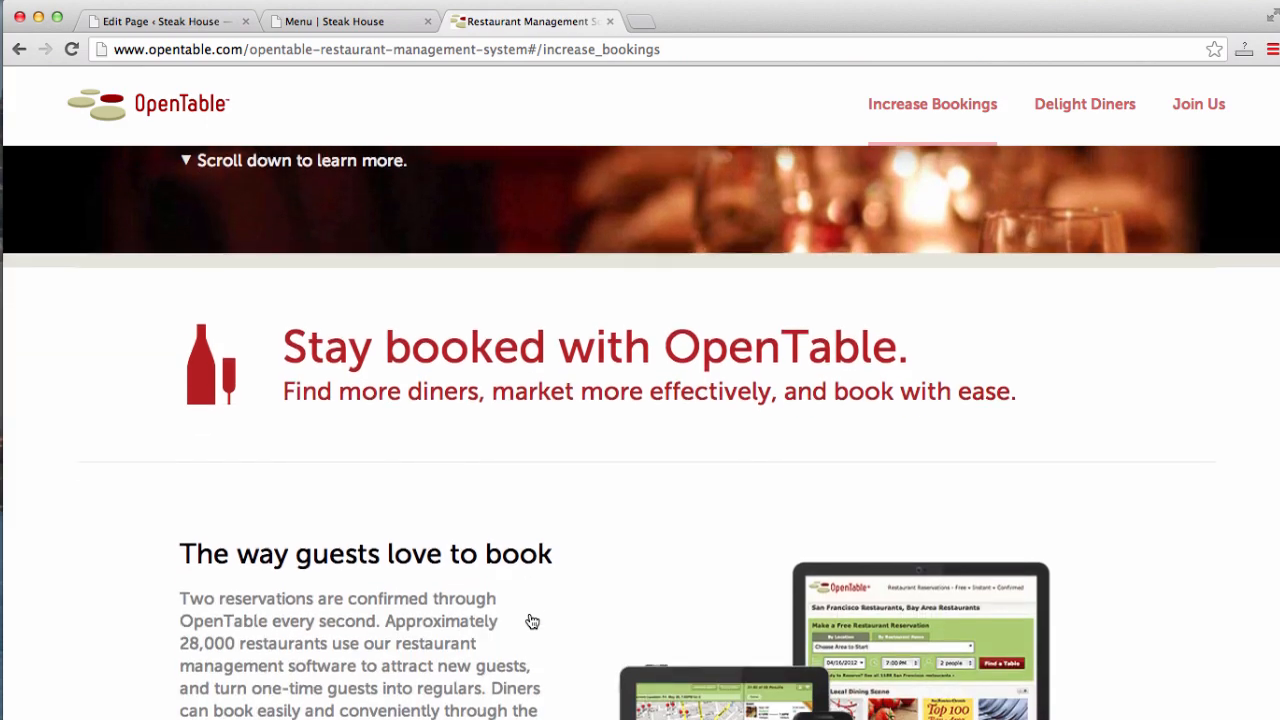
scroll(532, 621, "down", 20)
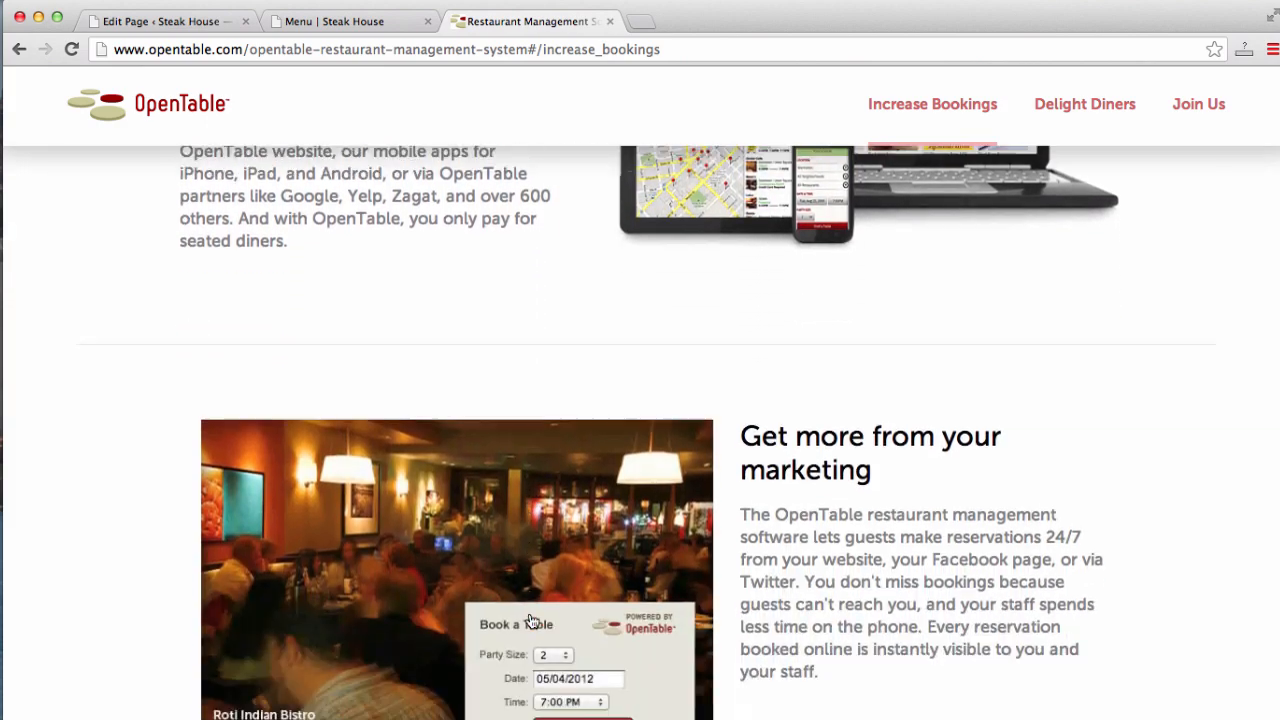
scroll(532, 621, "down", 20)
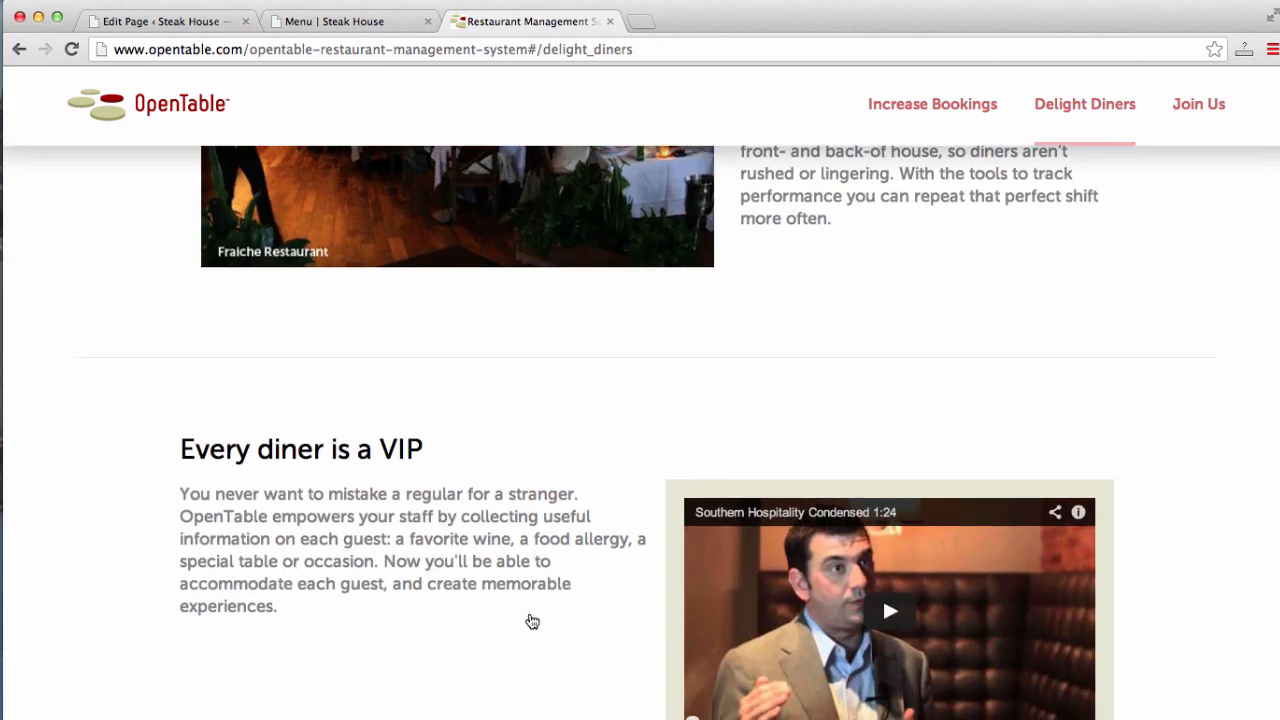
scroll(532, 621, "up", 12)
scroll(532, 621, "up", 1)
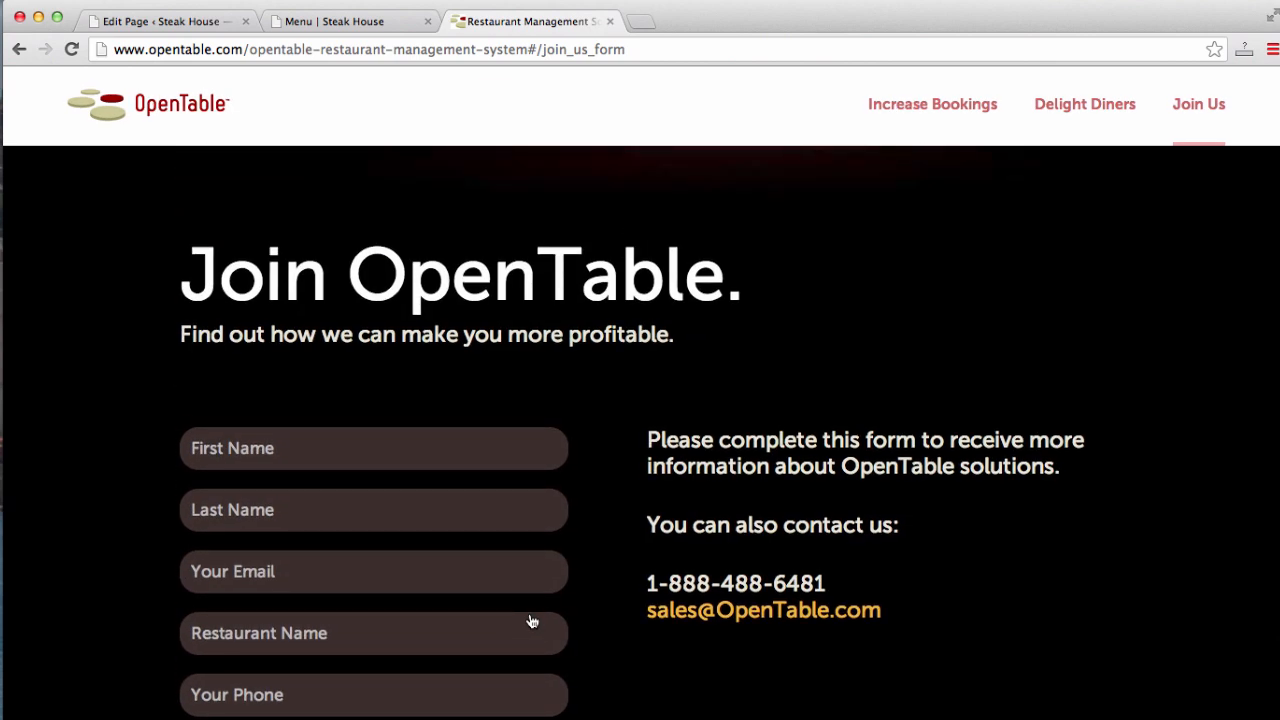
scroll(532, 621, "down", 3)
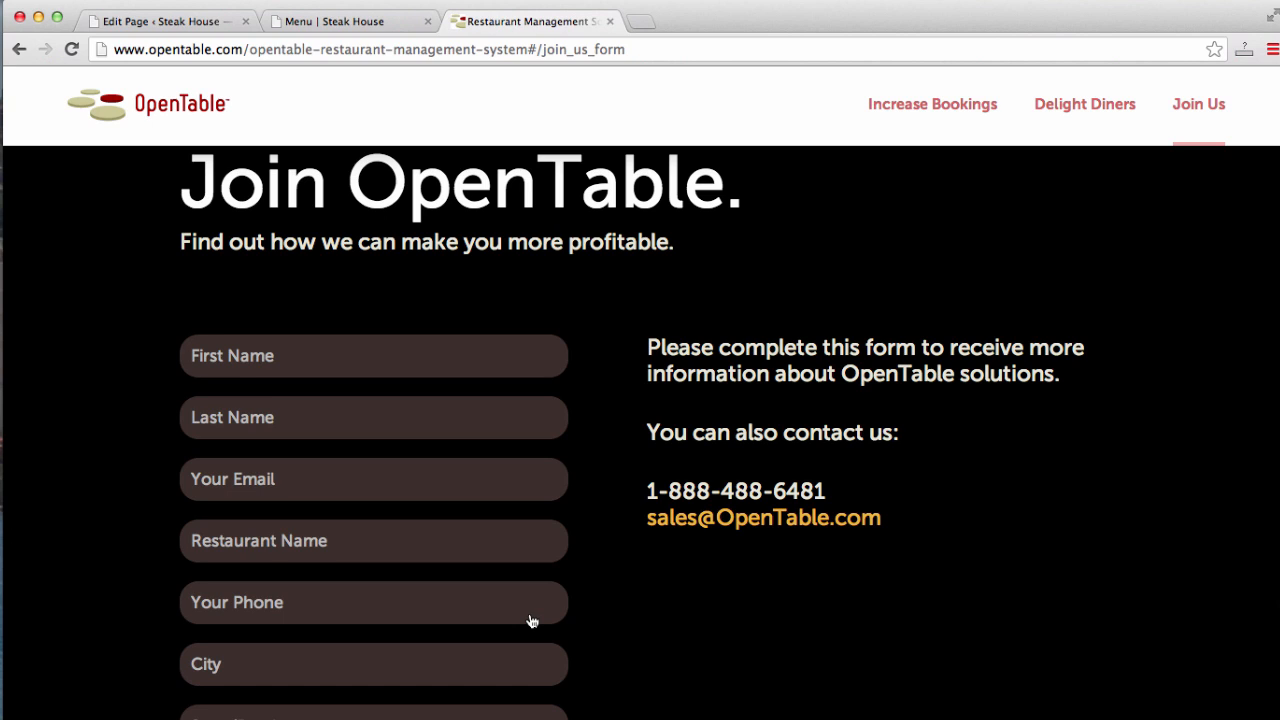
scroll(532, 615, "down", 1)
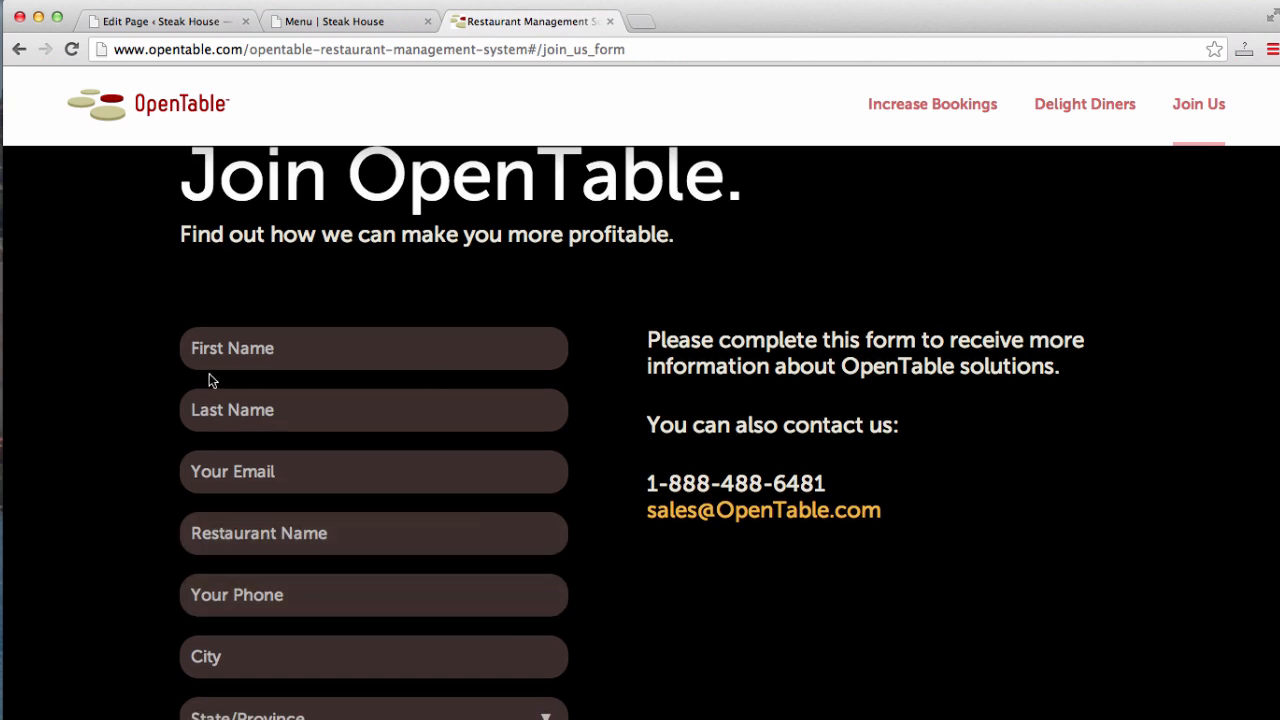
scroll(209, 373, "down", 12)
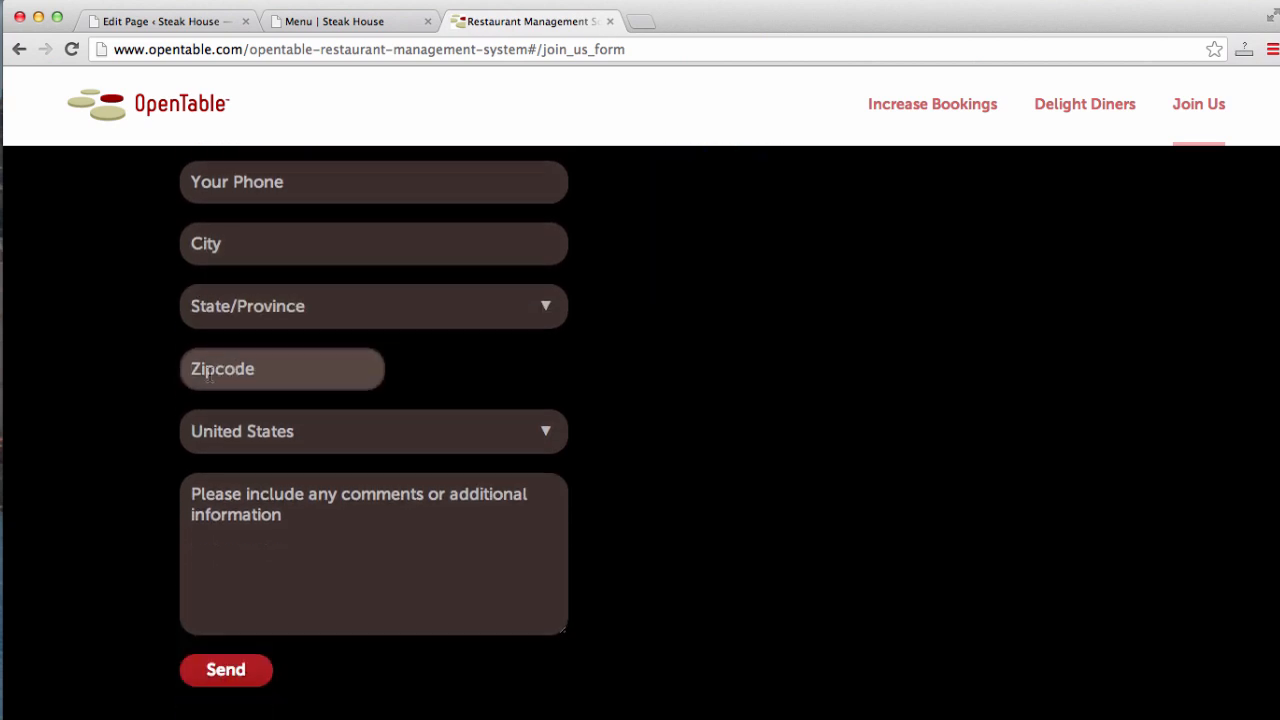
scroll(209, 373, "down", 2)
scroll(840, 540, "up", 8)
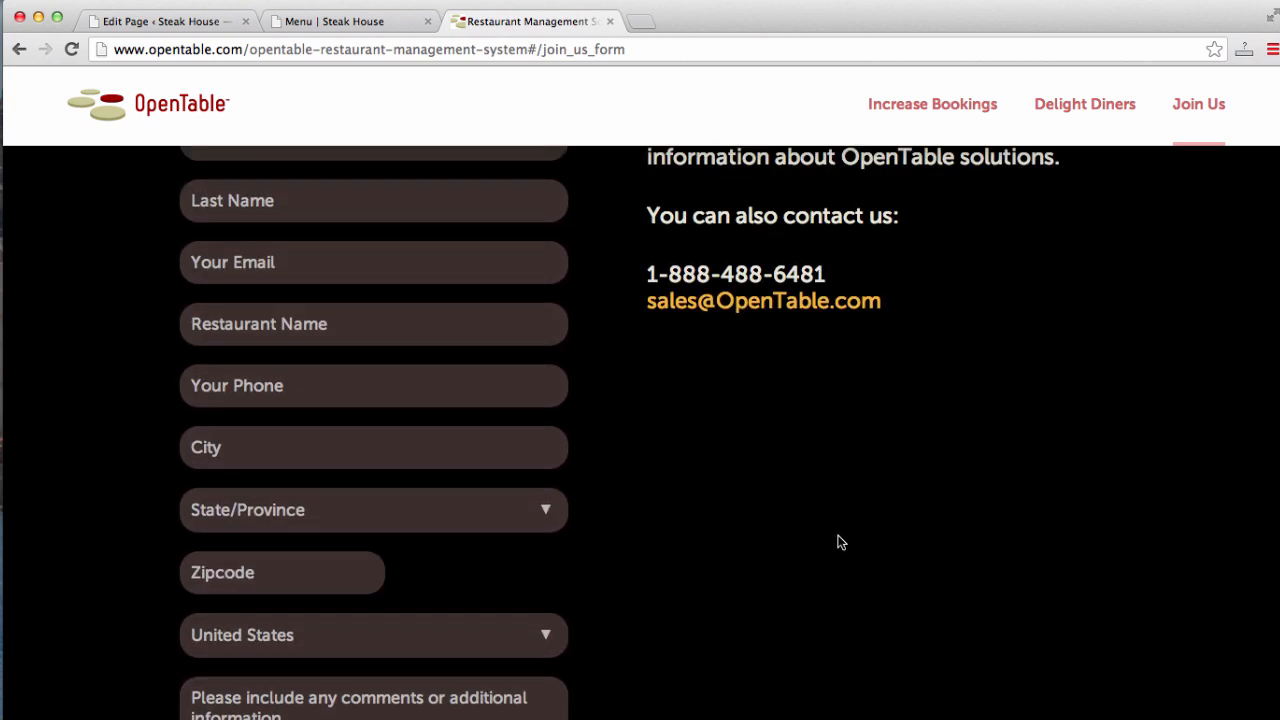
scroll(840, 542, "up", 2)
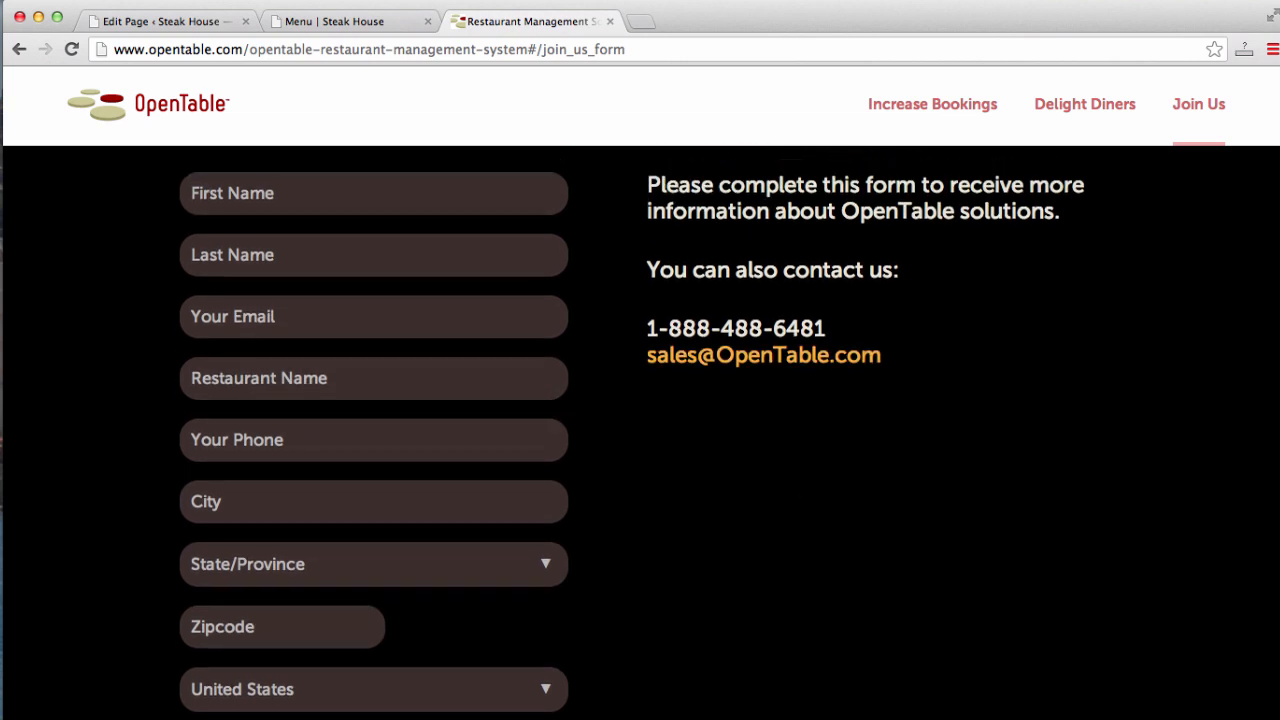
left_click(335, 21)
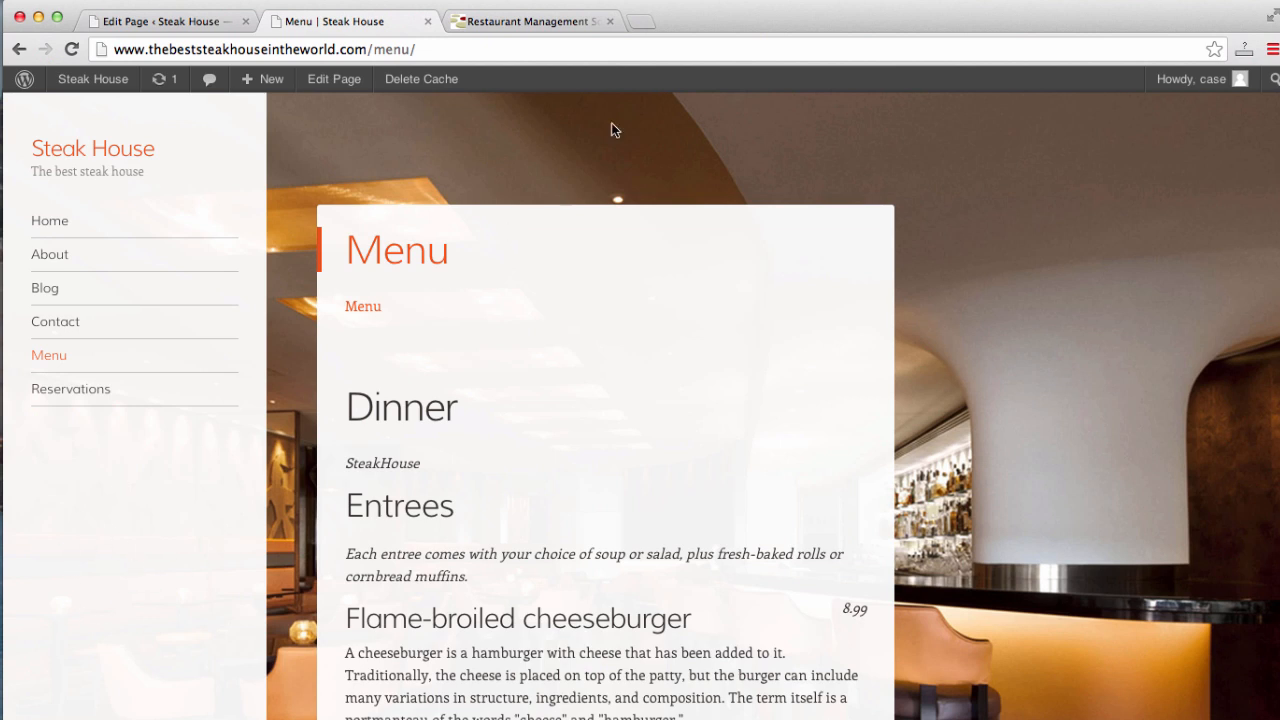
- Search 'confit wordpres' in a new tab and scroll the Confit theme's live demo to Reserve a Table
left_click(637, 22)
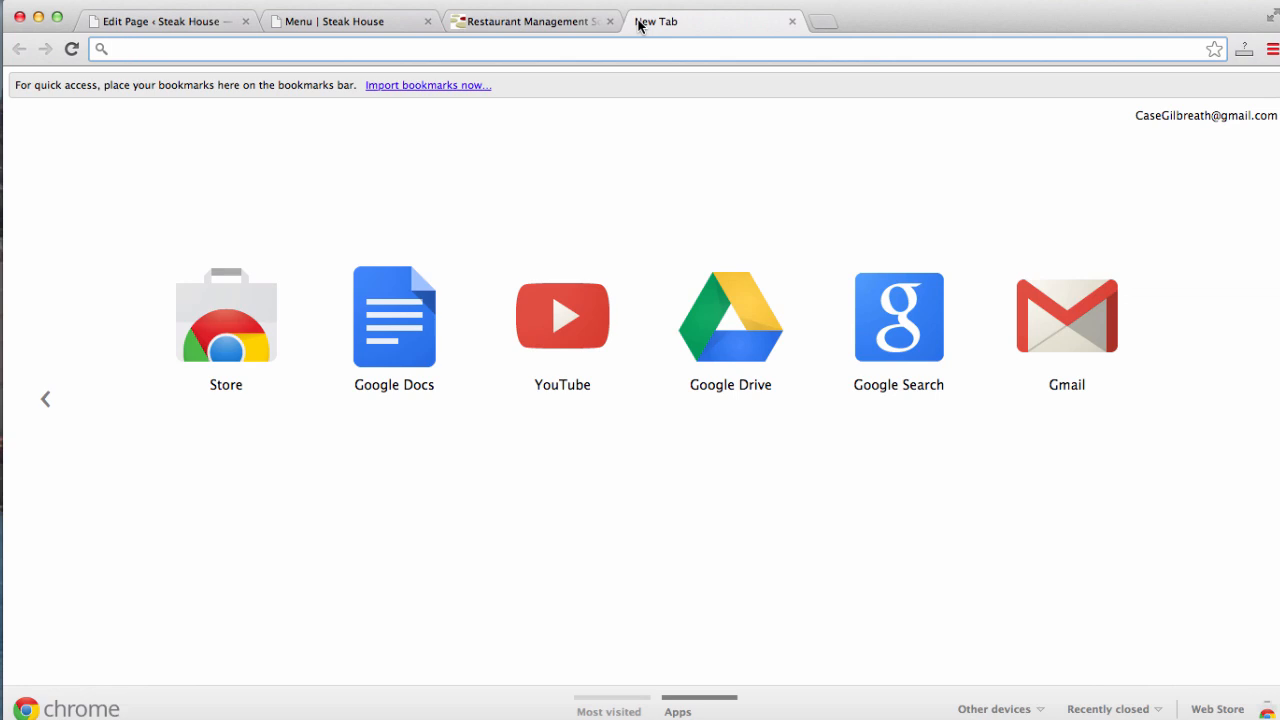
type("confit wordpres")
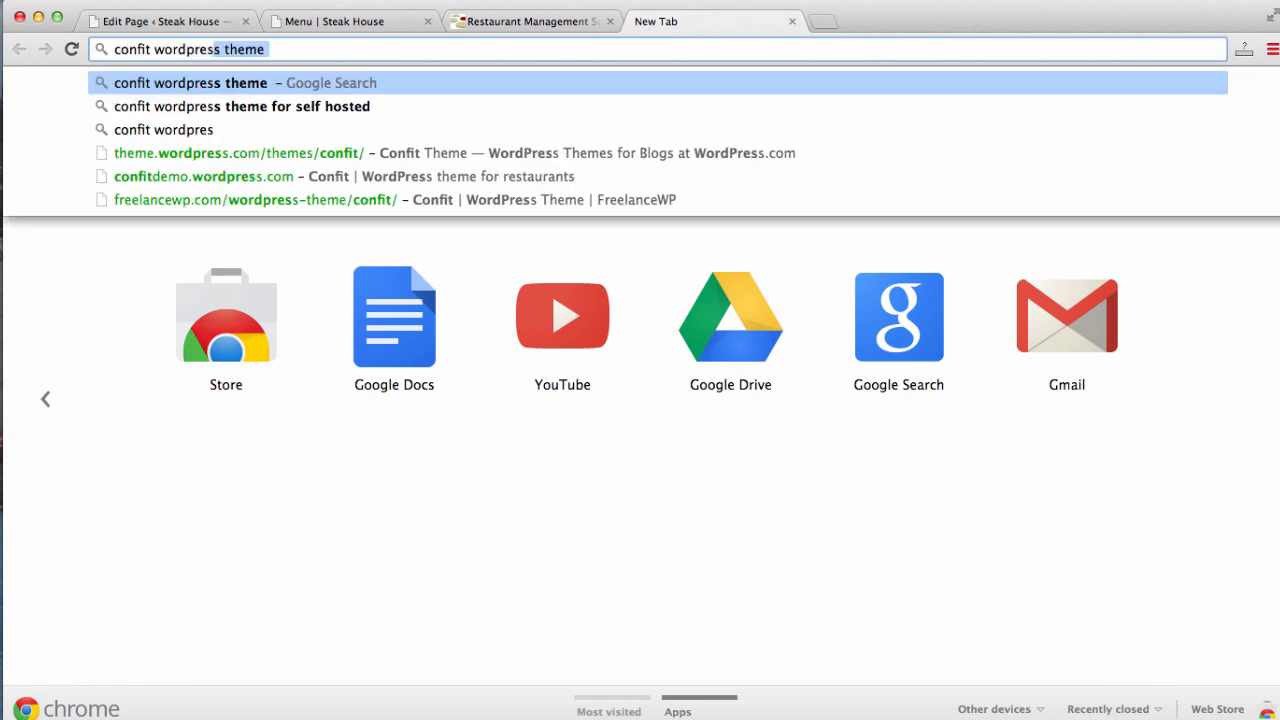
key("Return")
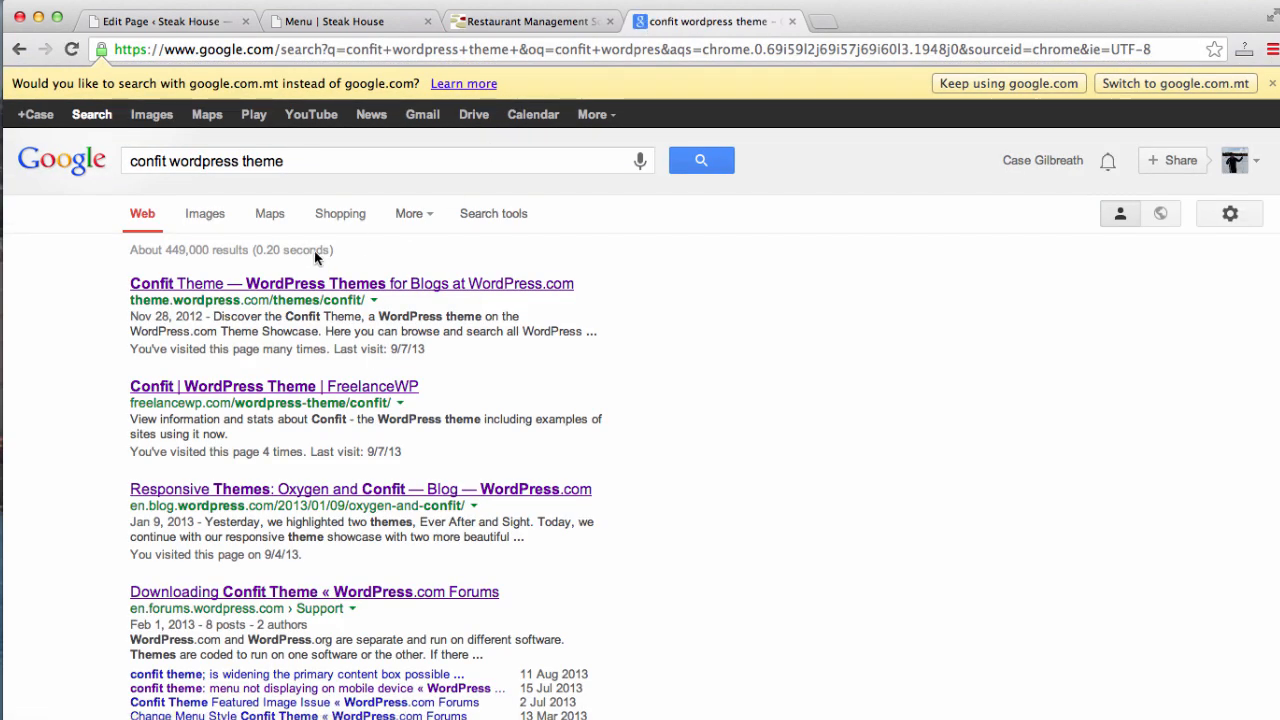
left_click(312, 291)
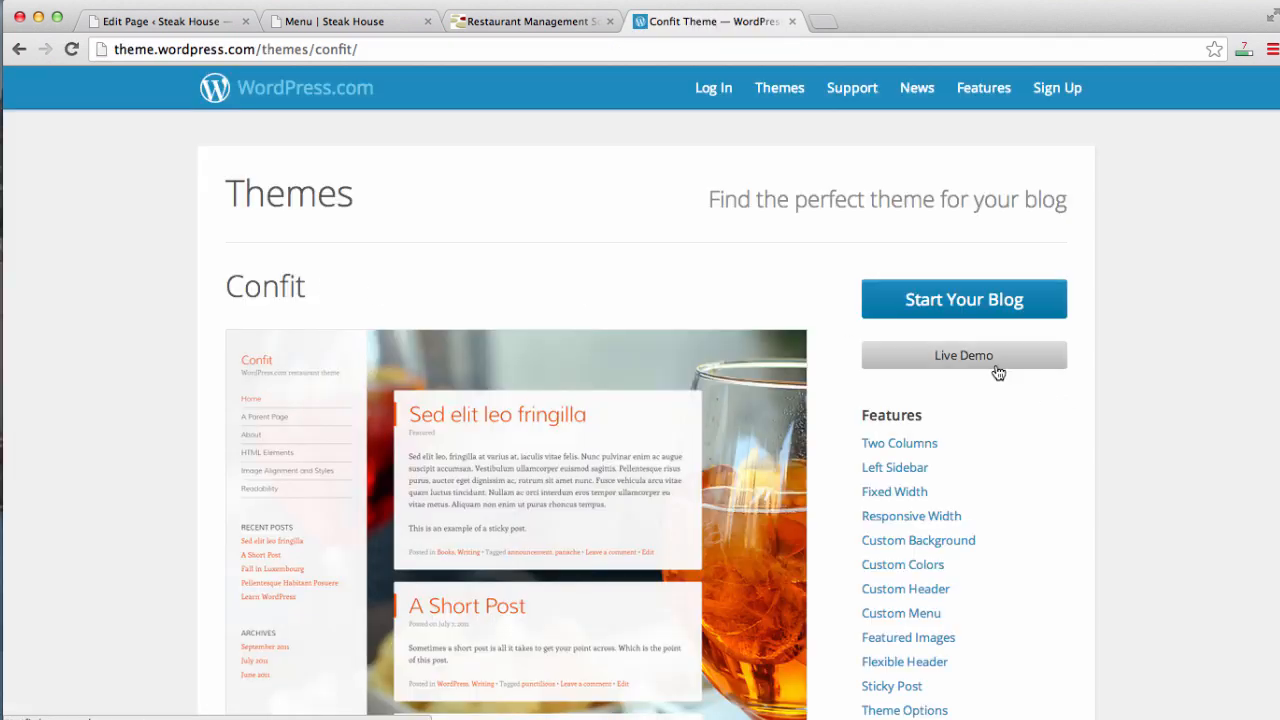
left_click(997, 372)
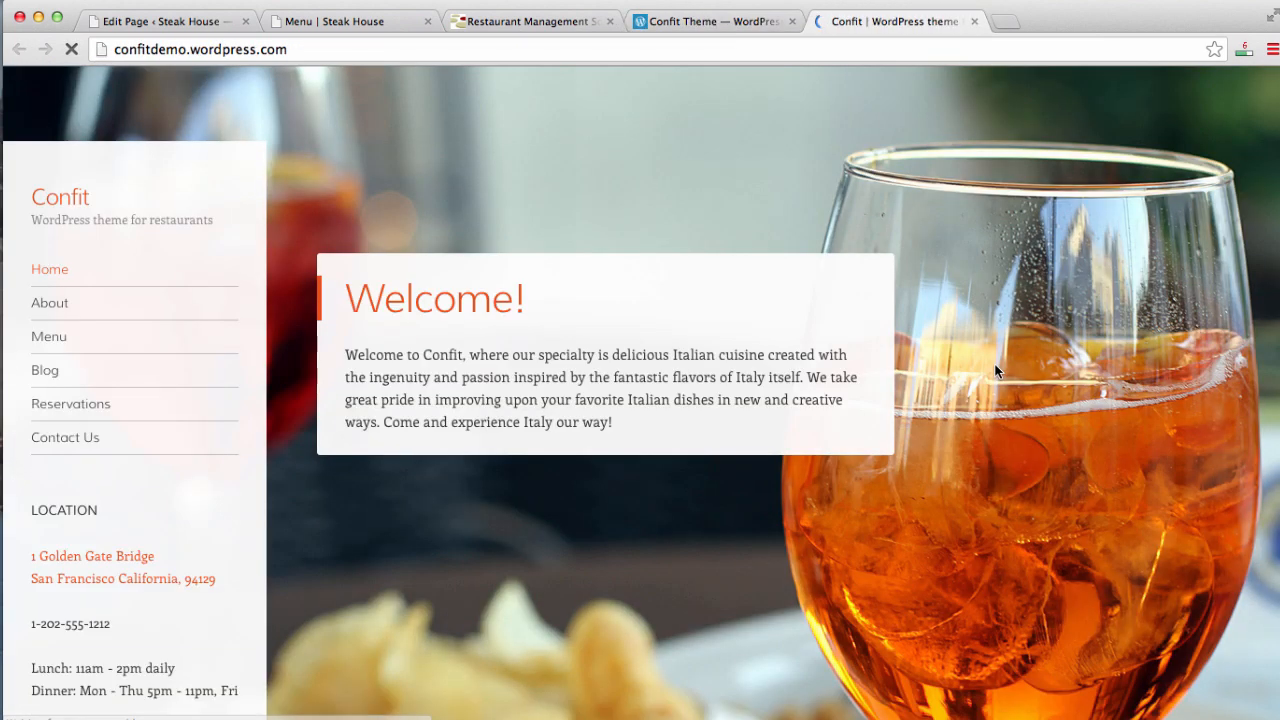
scroll(402, 427, "down", 5)
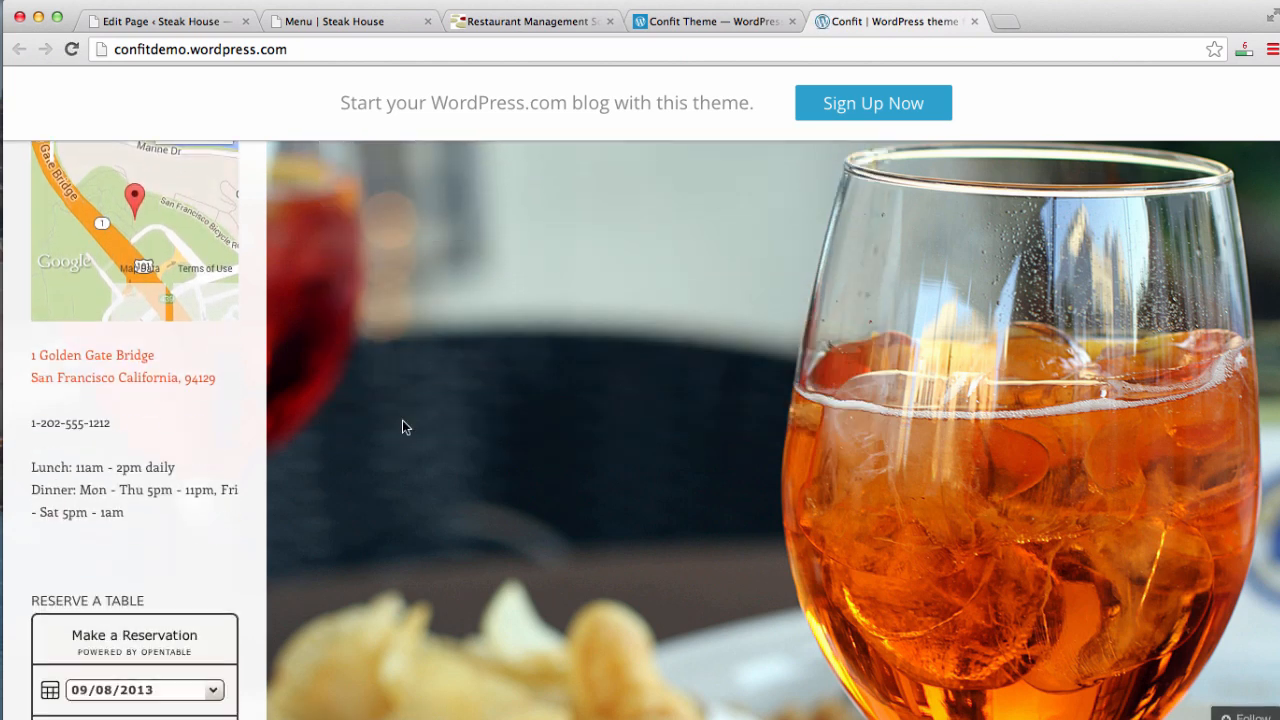
scroll(402, 427, "down", 5)
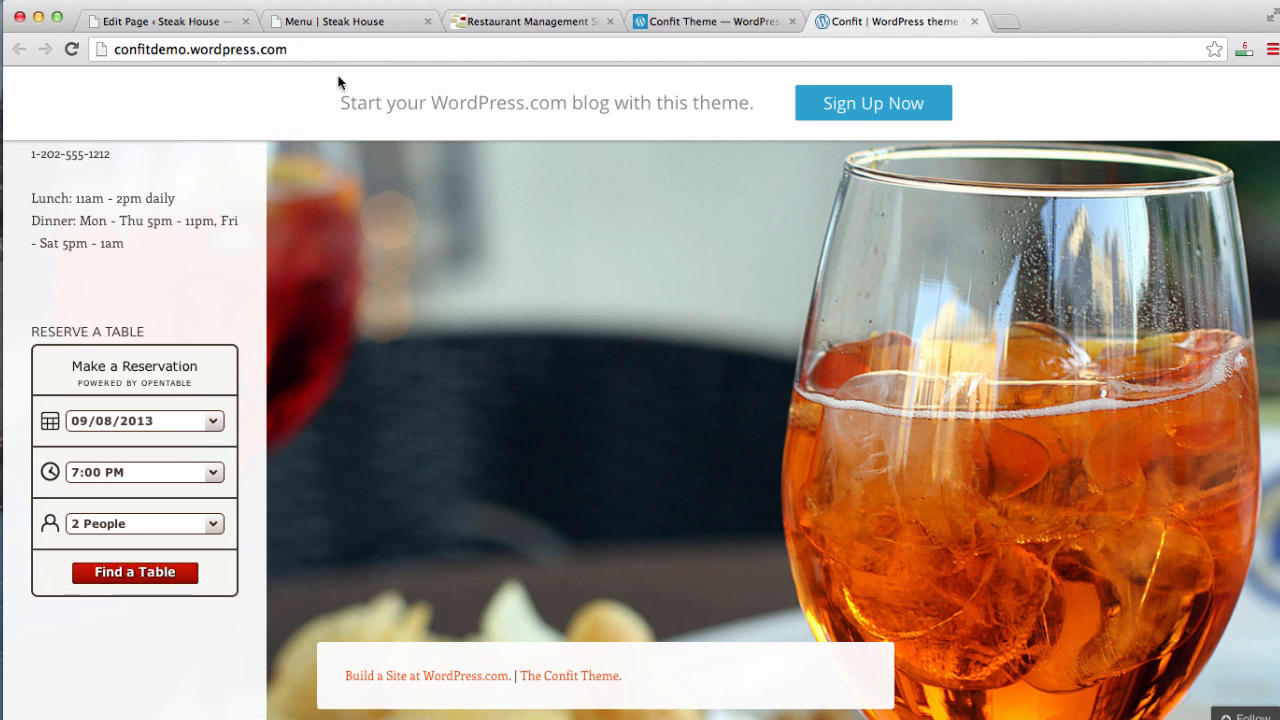
left_click(360, 24)
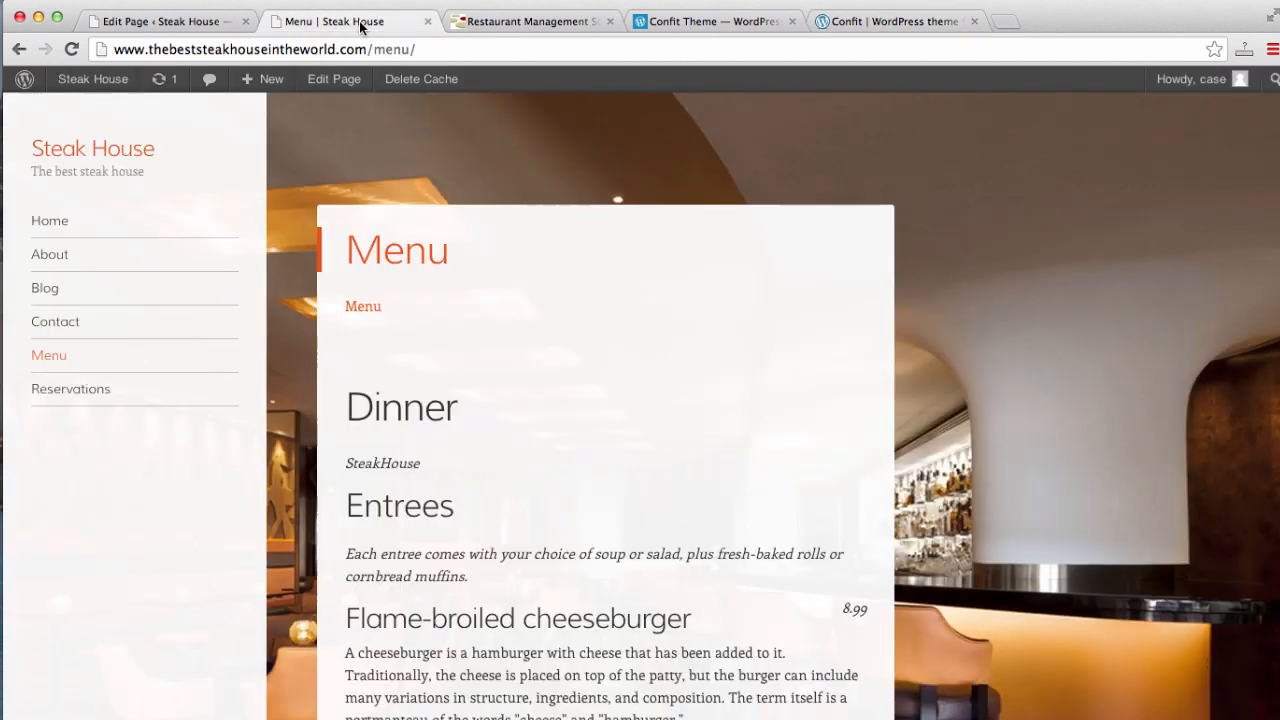
- Add a Text widget to the Sidebar under Appearance > Widgets and title it 'Make Reservations'
left_click(150, 28)
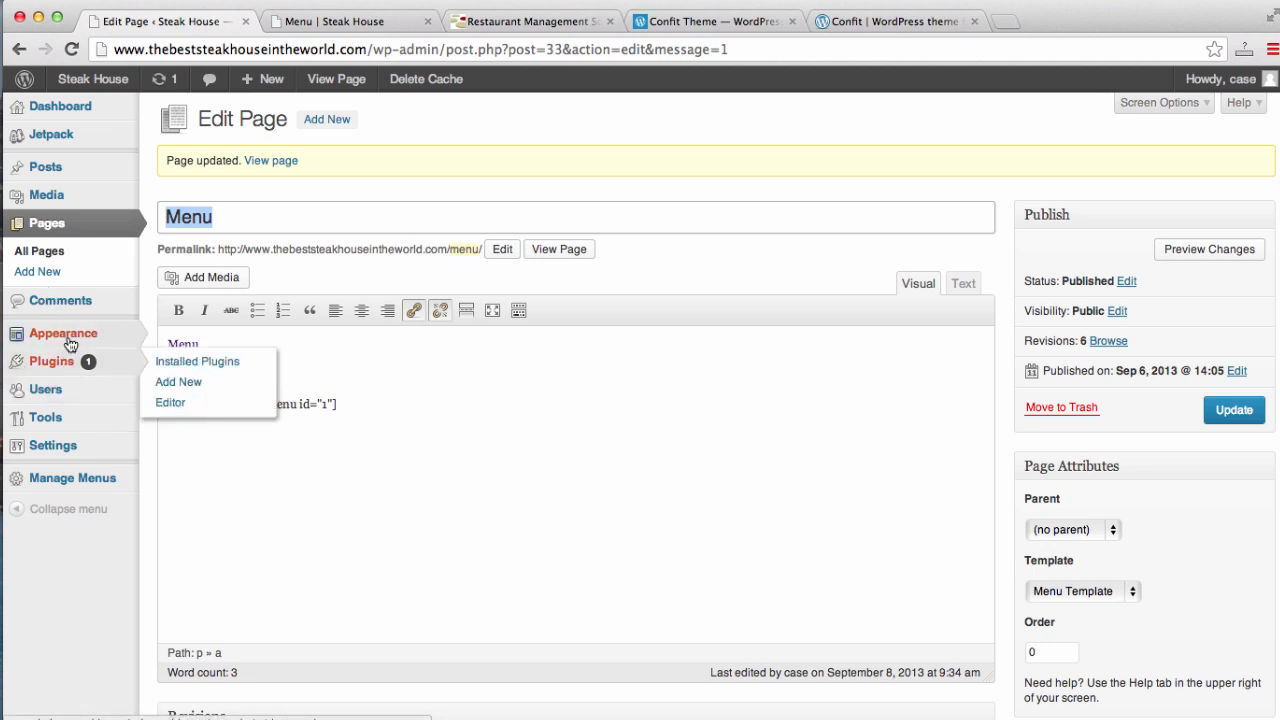
mouse_move(72, 336)
left_click(185, 381)
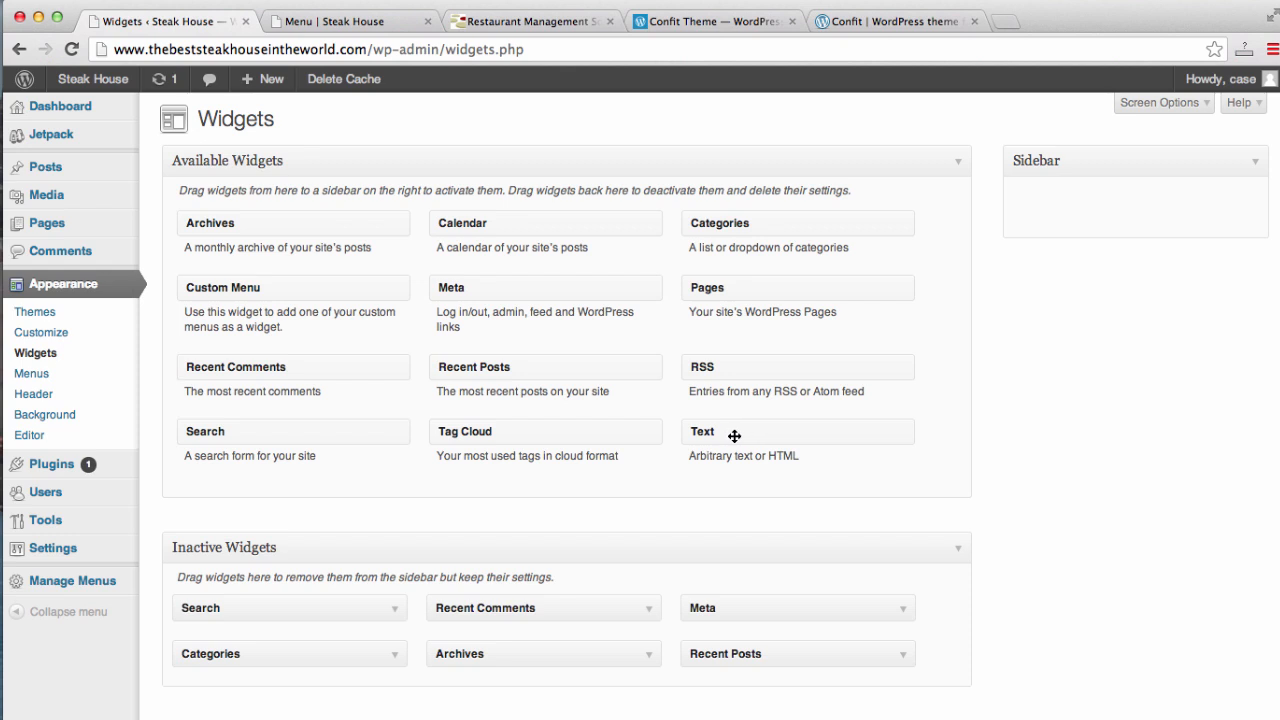
left_click_drag(734, 434, 1070, 208)
left_click(1051, 261)
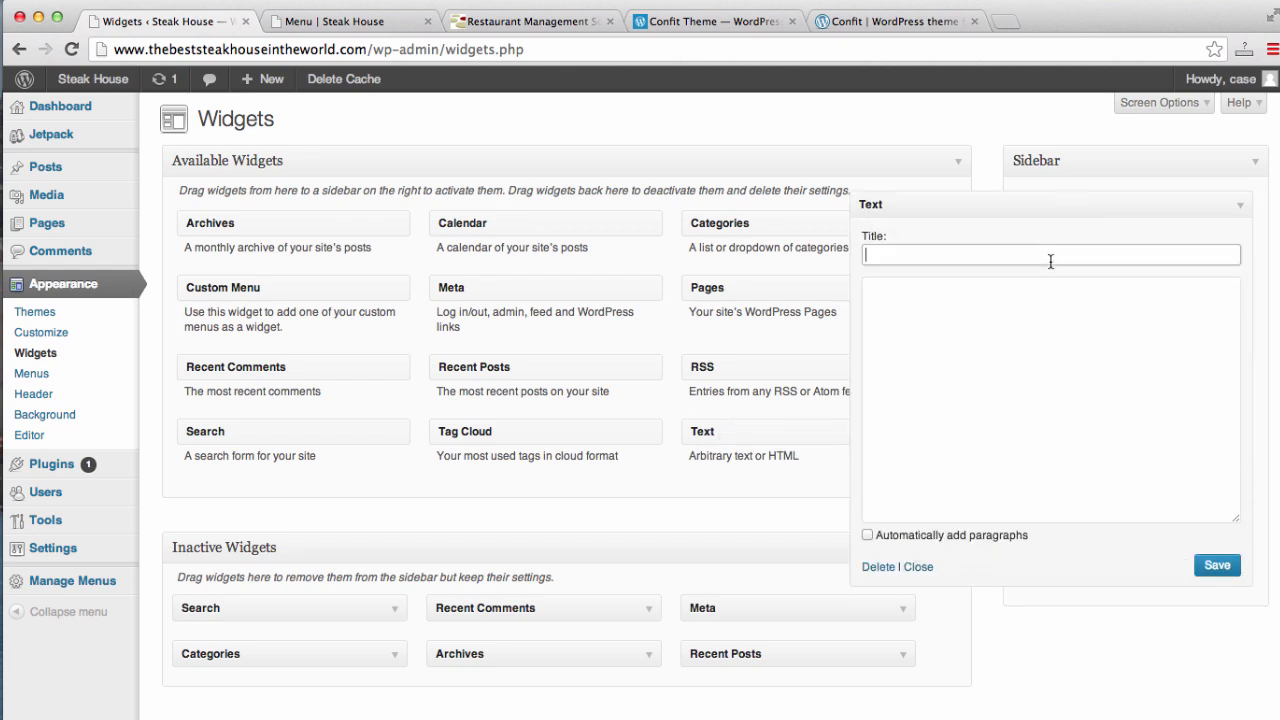
type("Make Reservations")
left_click(1029, 375)
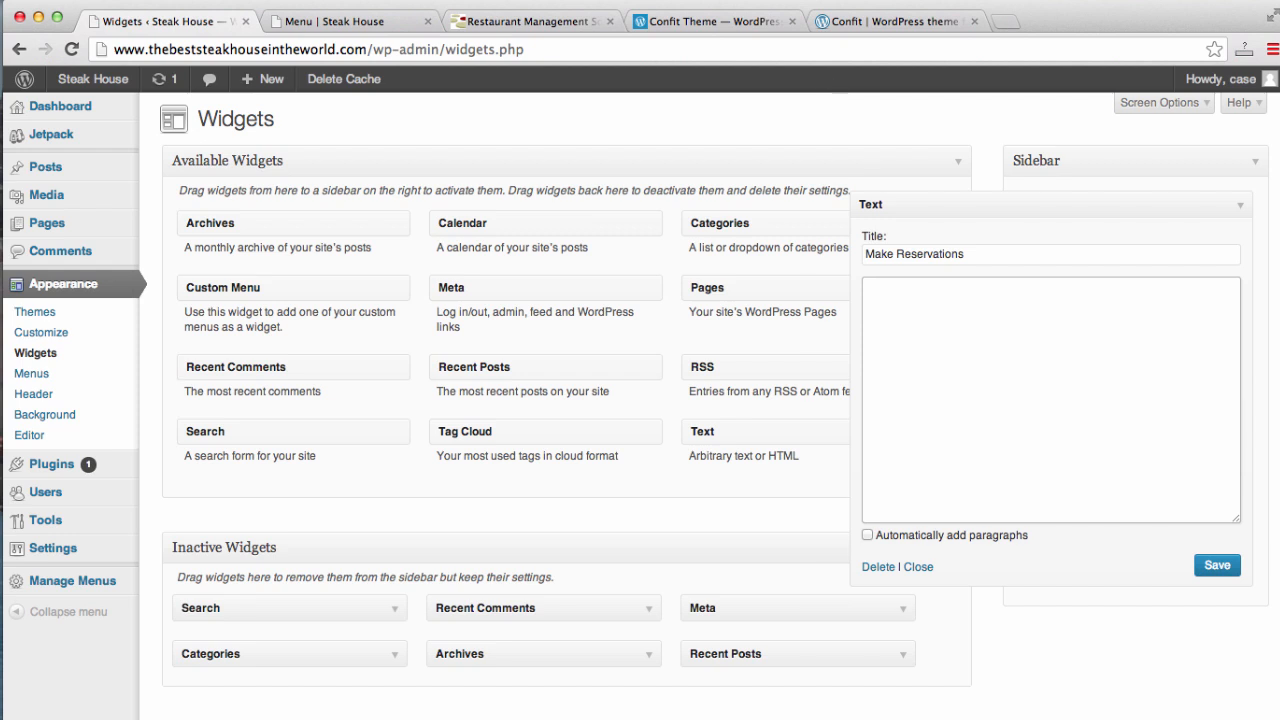
- Look over the location map in the Confit theme demo, then close the demo
left_click(850, 19)
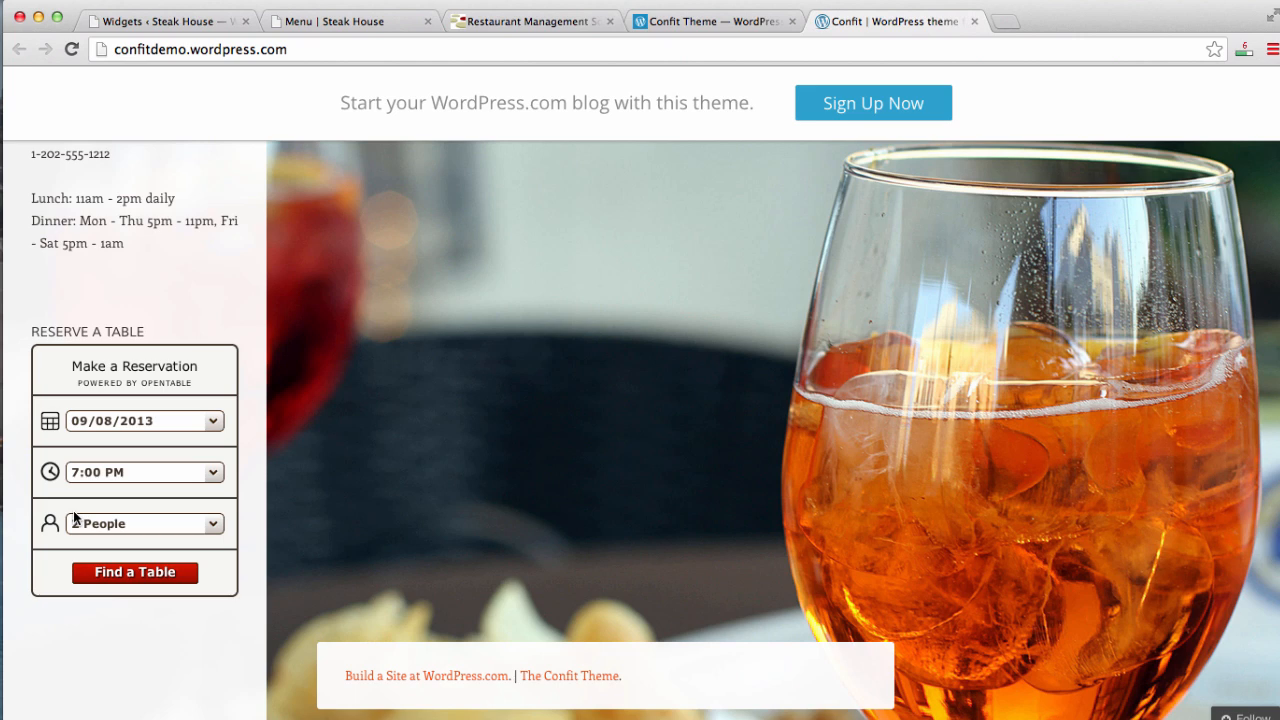
scroll(74, 518, "up", 5)
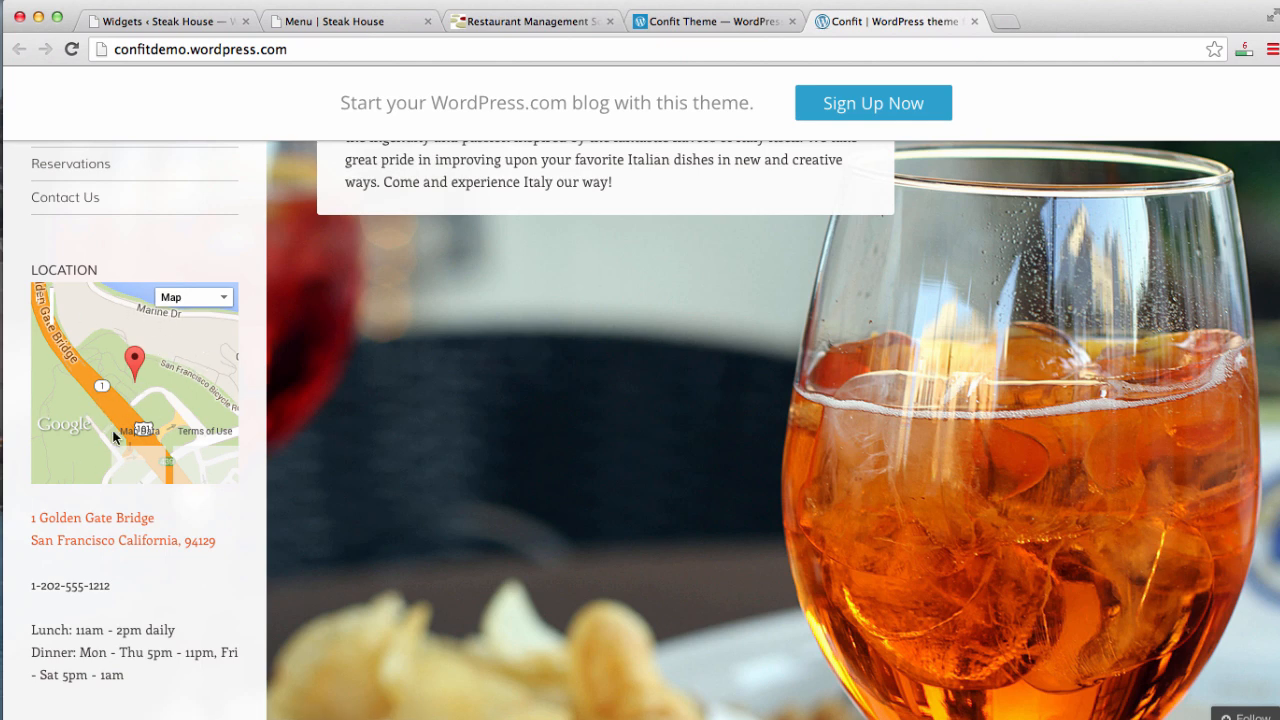
left_click(974, 21)
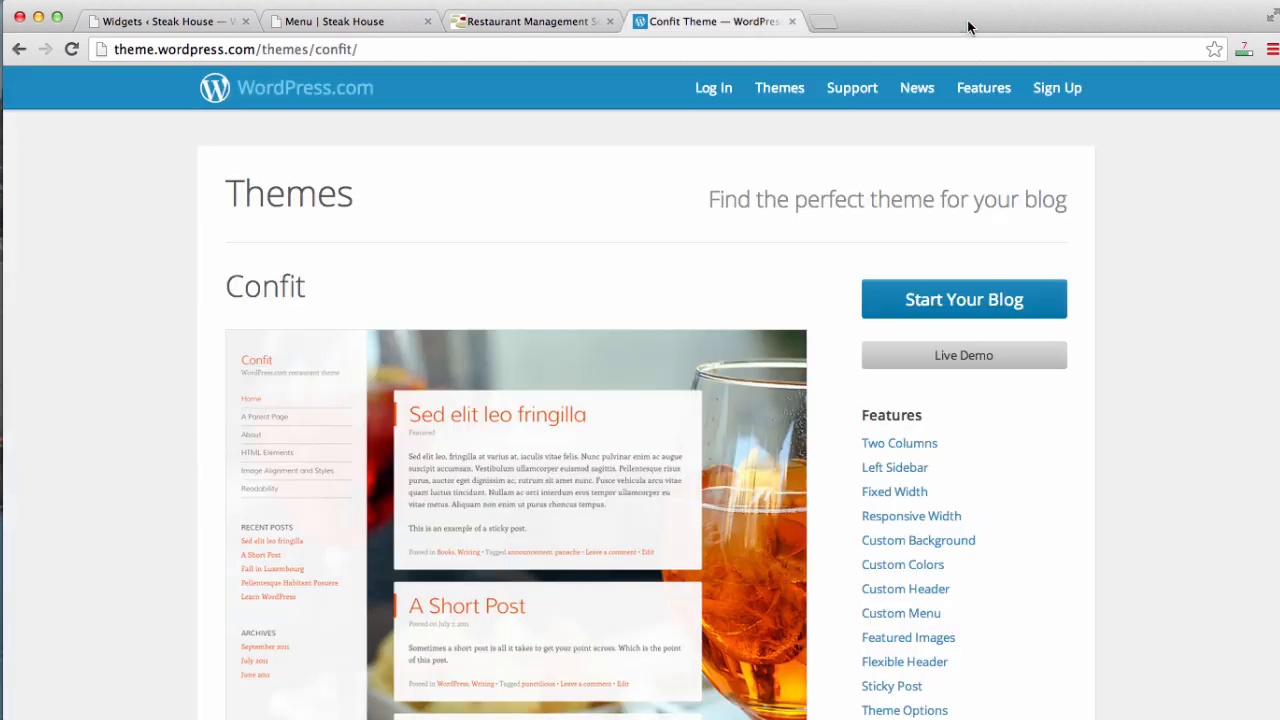
- Open Google Maps and search for Brooklyn, NY
left_click(766, 50)
type("maps.google.com")
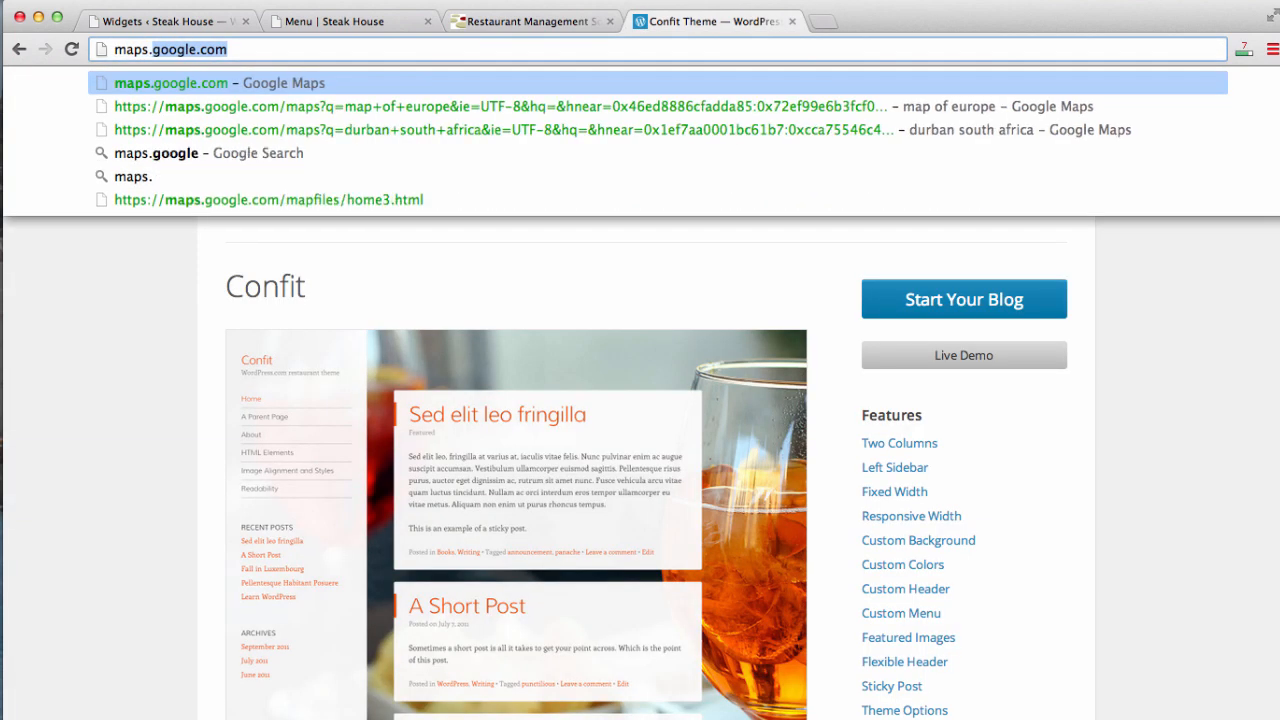
key("Return")
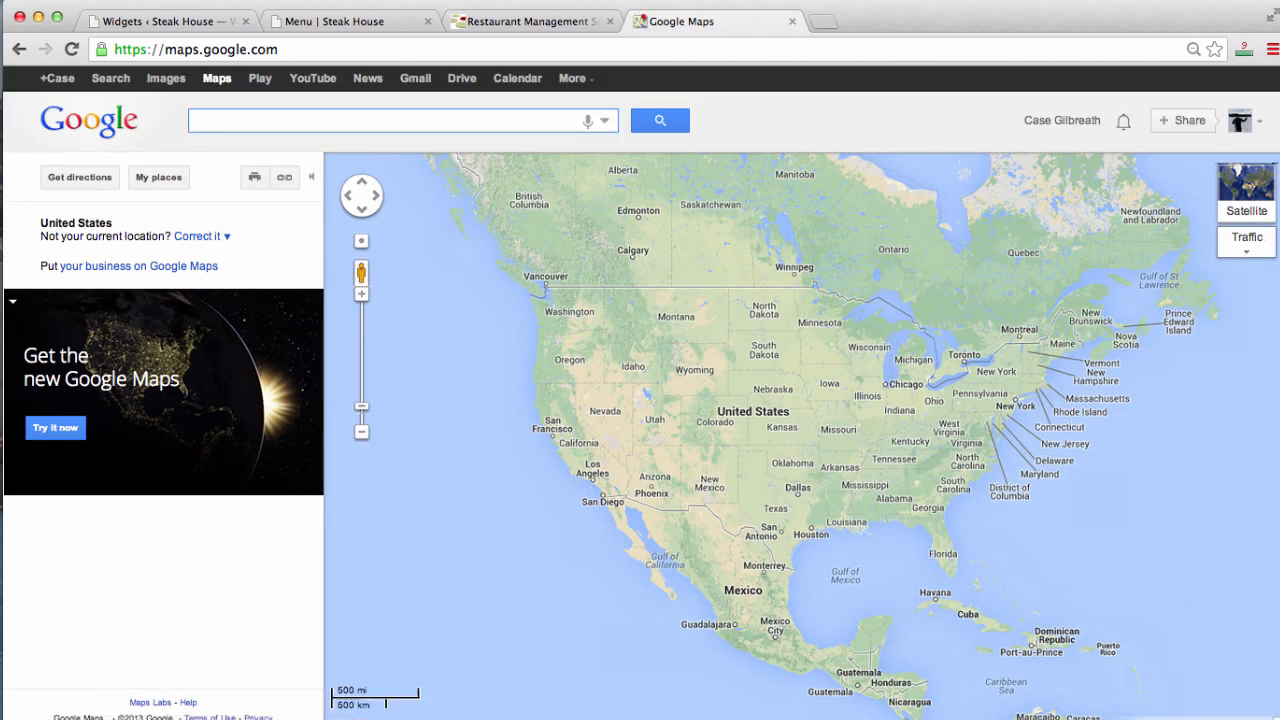
type("brookly")
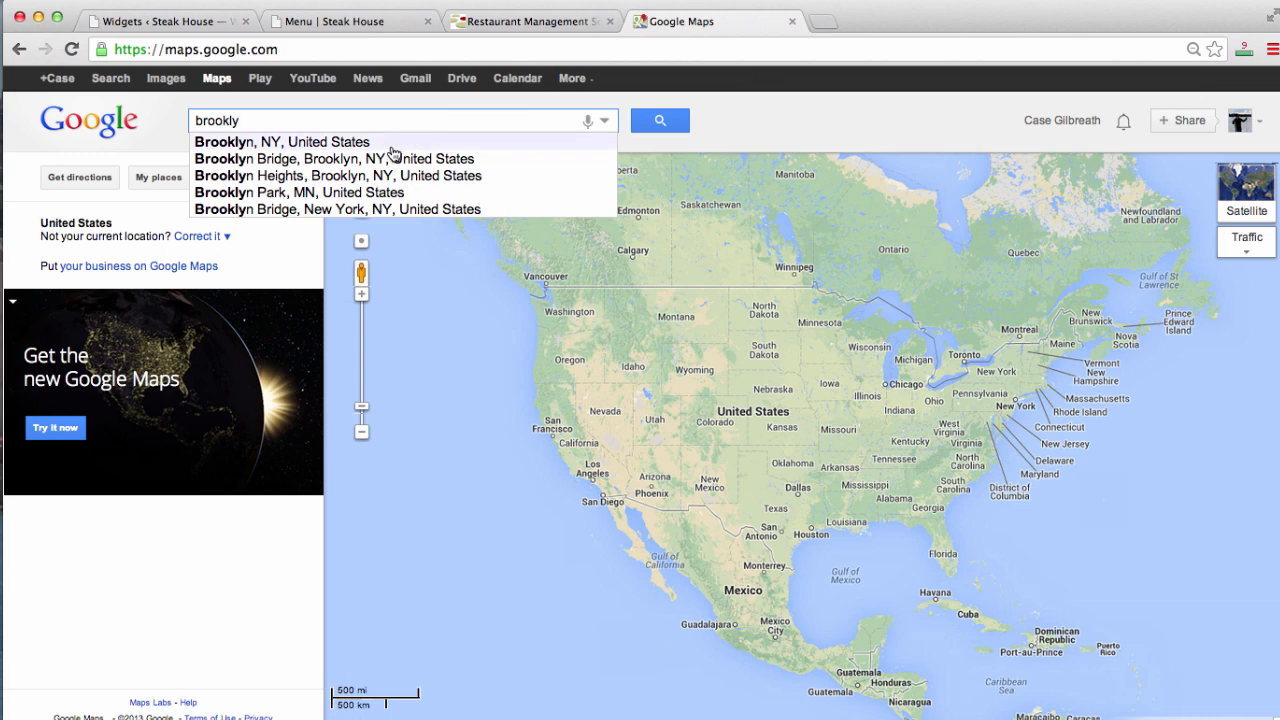
left_click(314, 145)
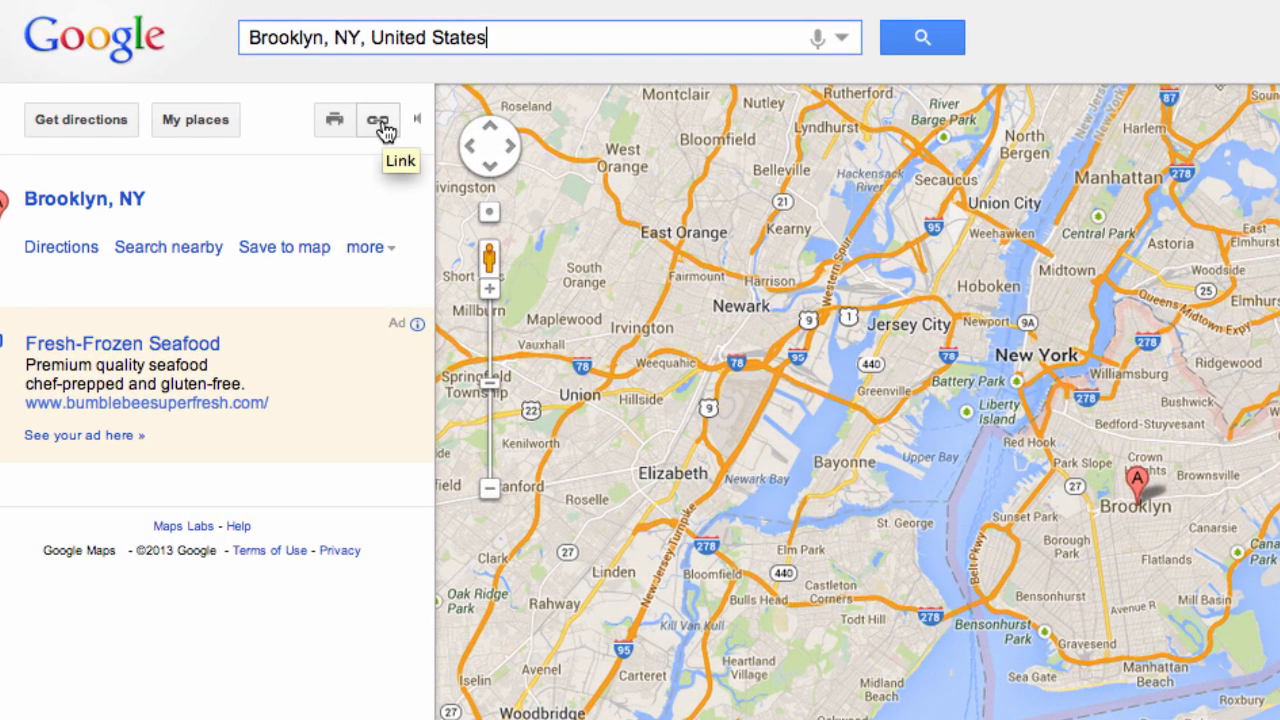
- Copy the Brooklyn map's 425×350 iframe embed code from the link options
left_click(380, 124)
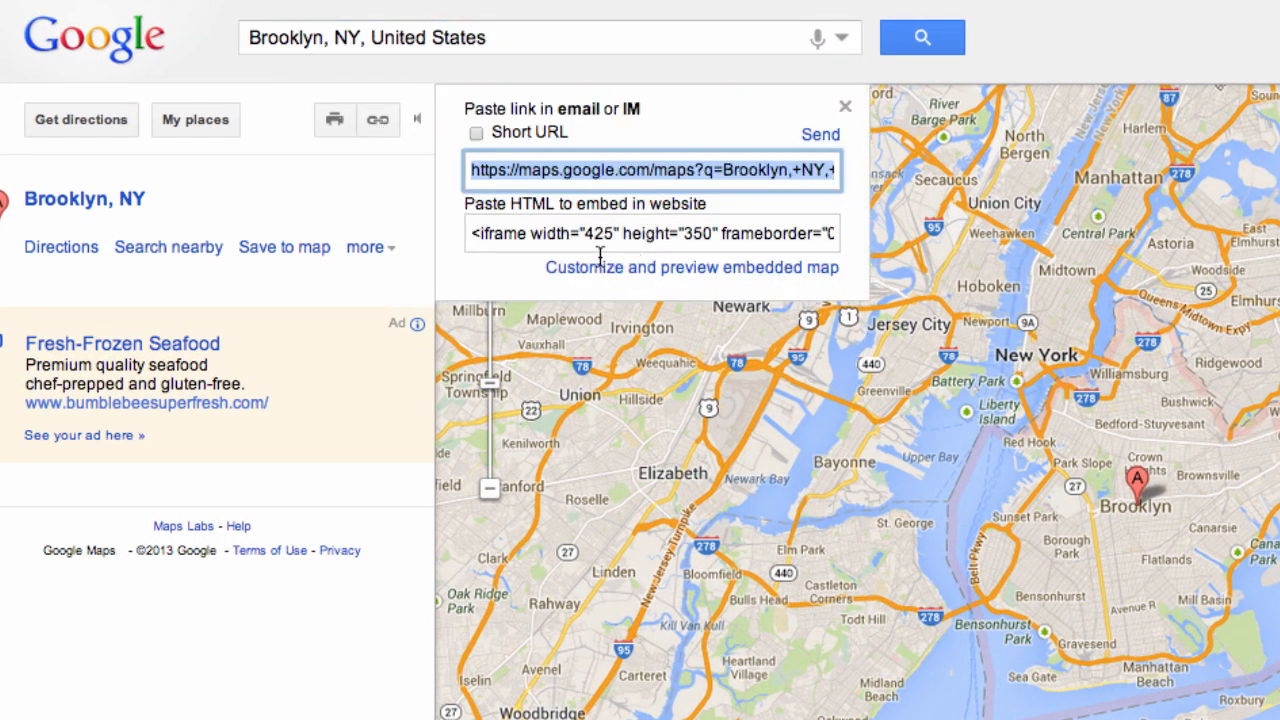
left_click(543, 240)
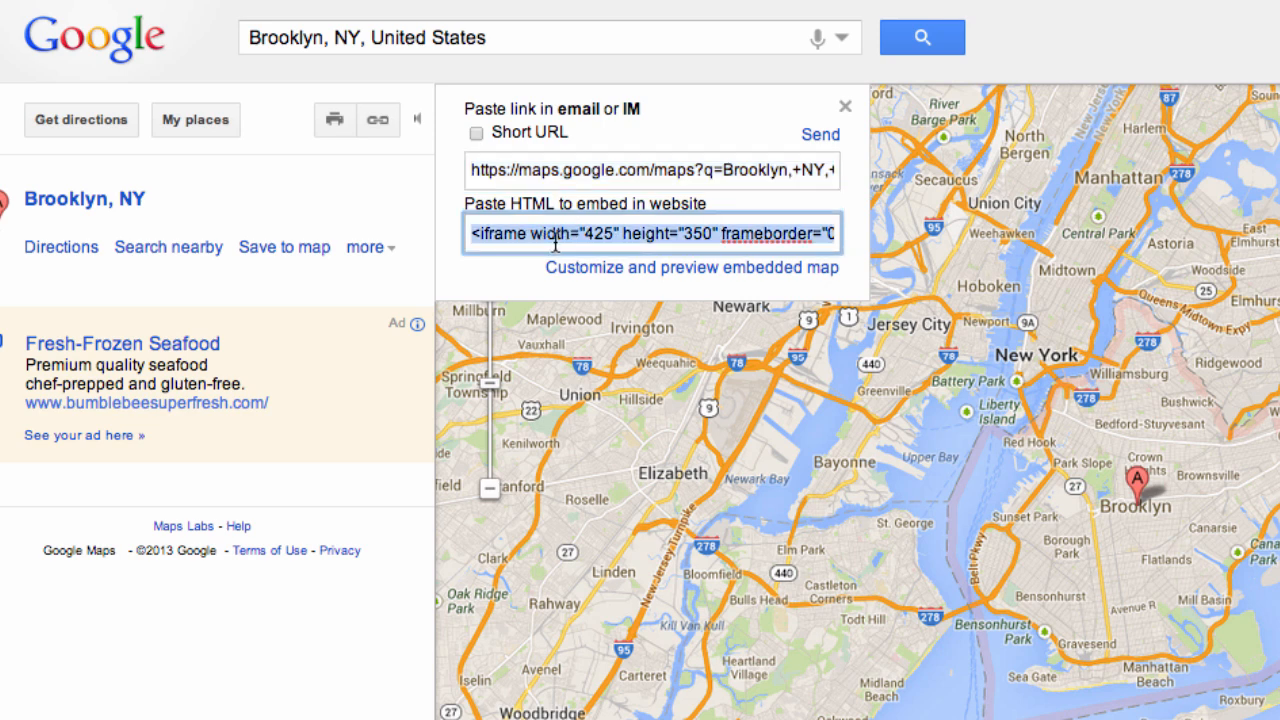
key("super+c")
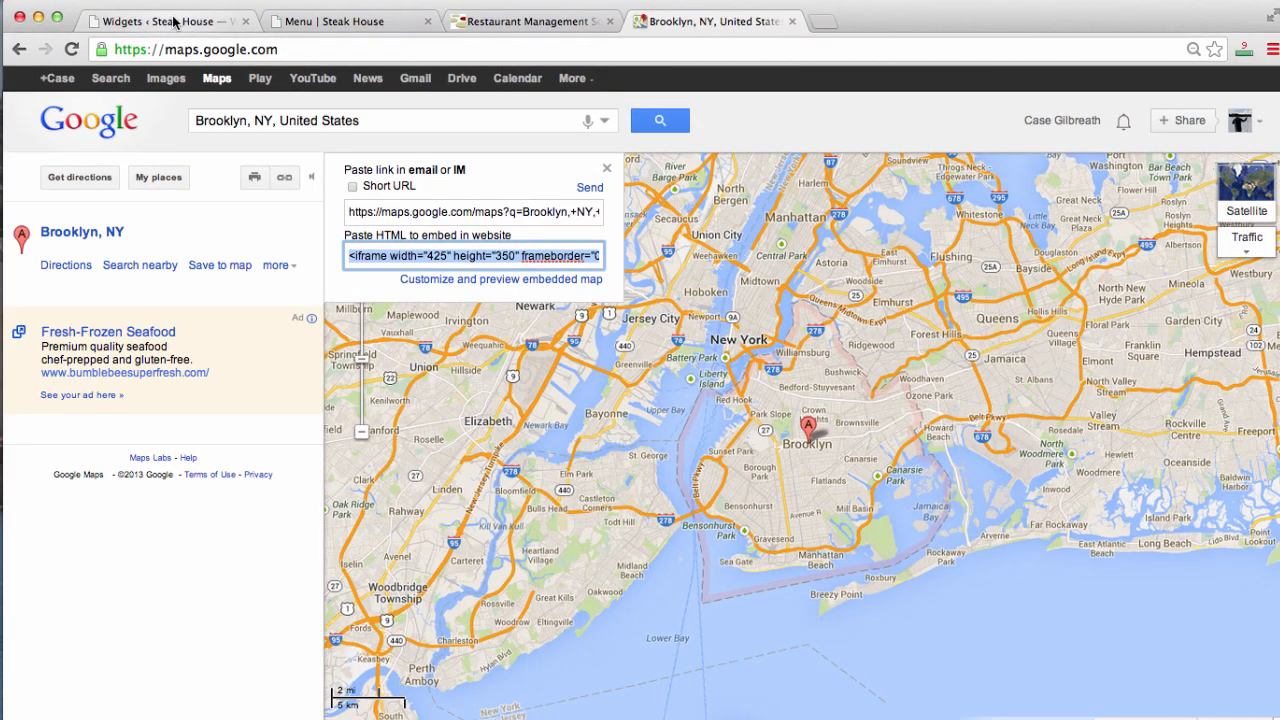
- Retitle the Sidebar Text widget 'Our Location', paste the Brooklyn map iframe into its body, and save
left_click(172, 22)
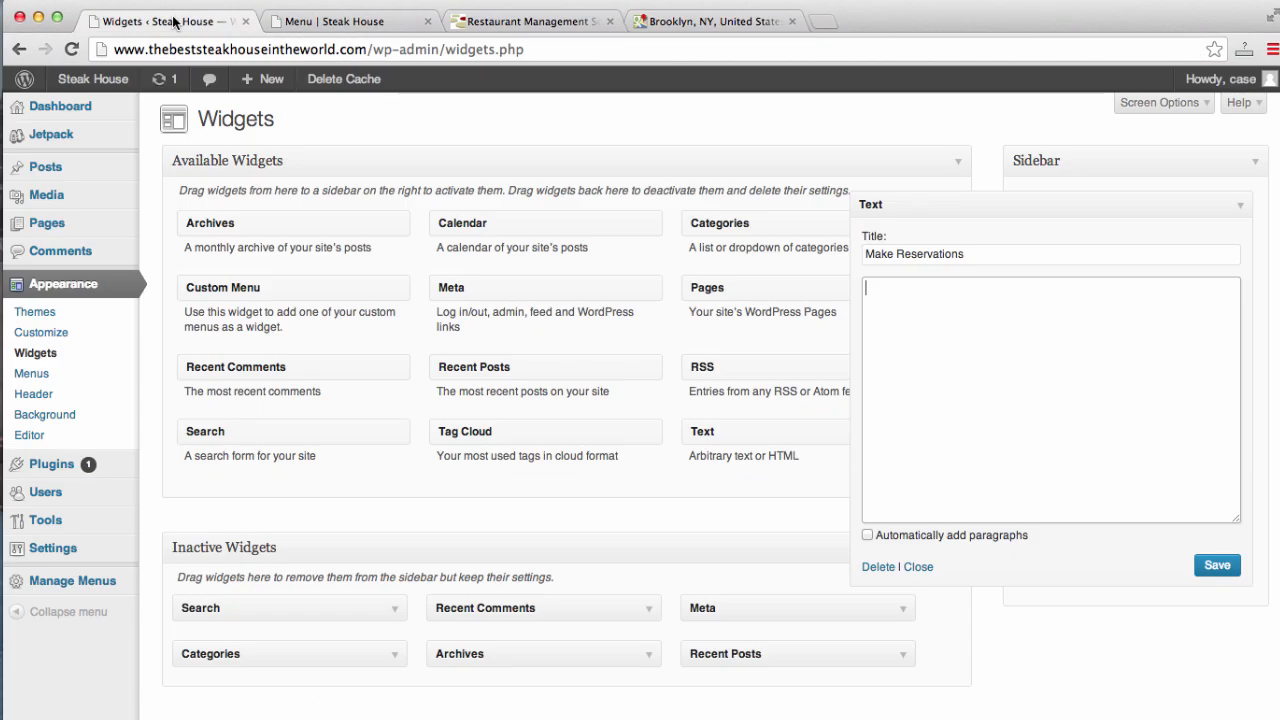
triple_click(986, 255)
type("Our L")
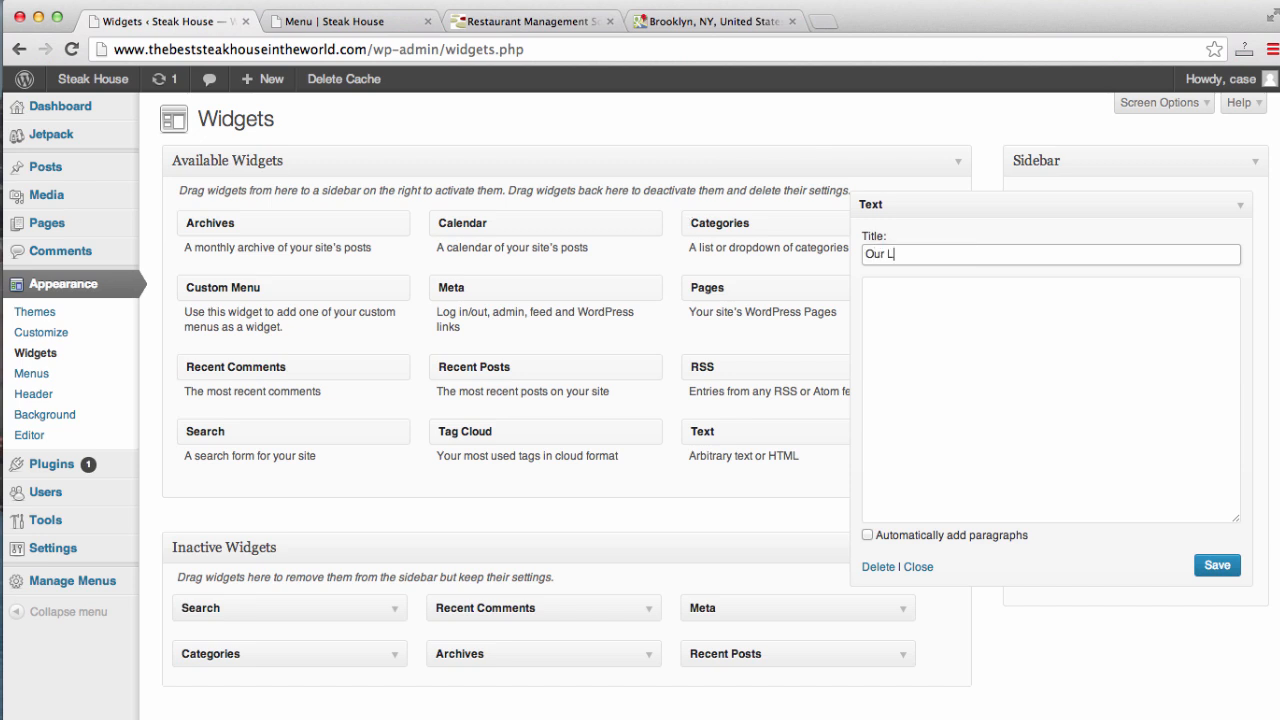
type("ocation")
key("Tab")
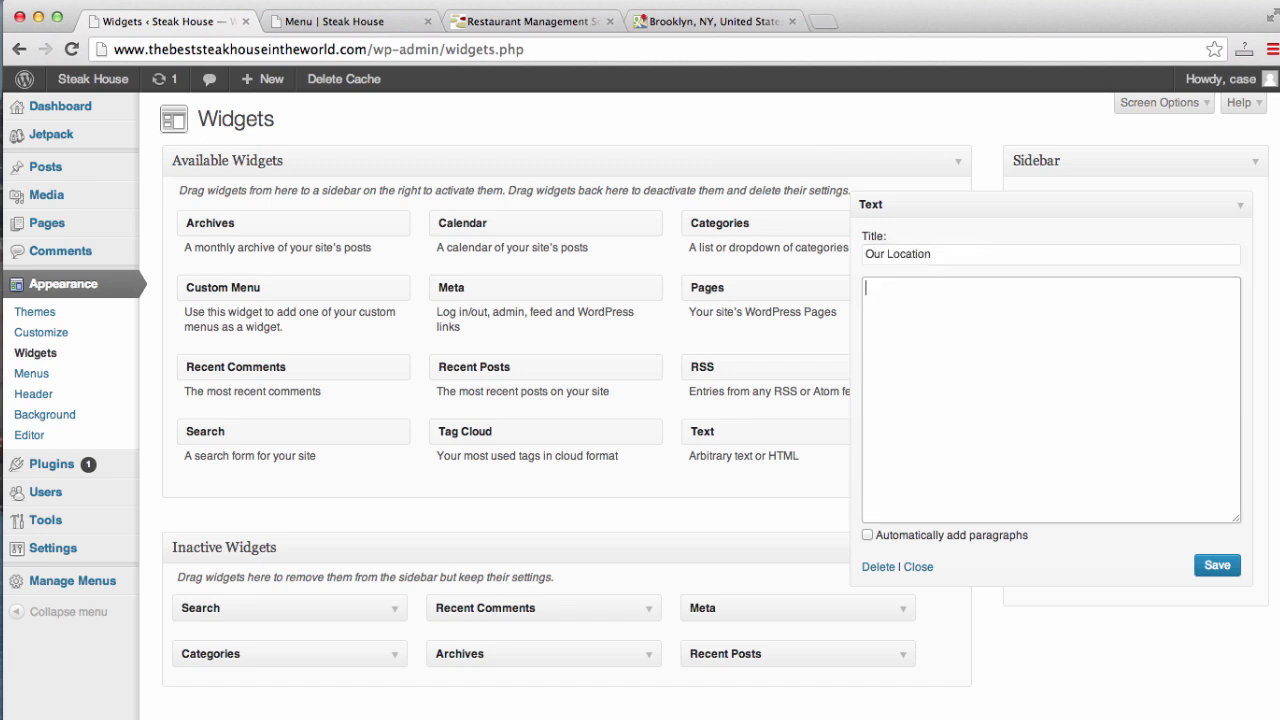
key("super+v")
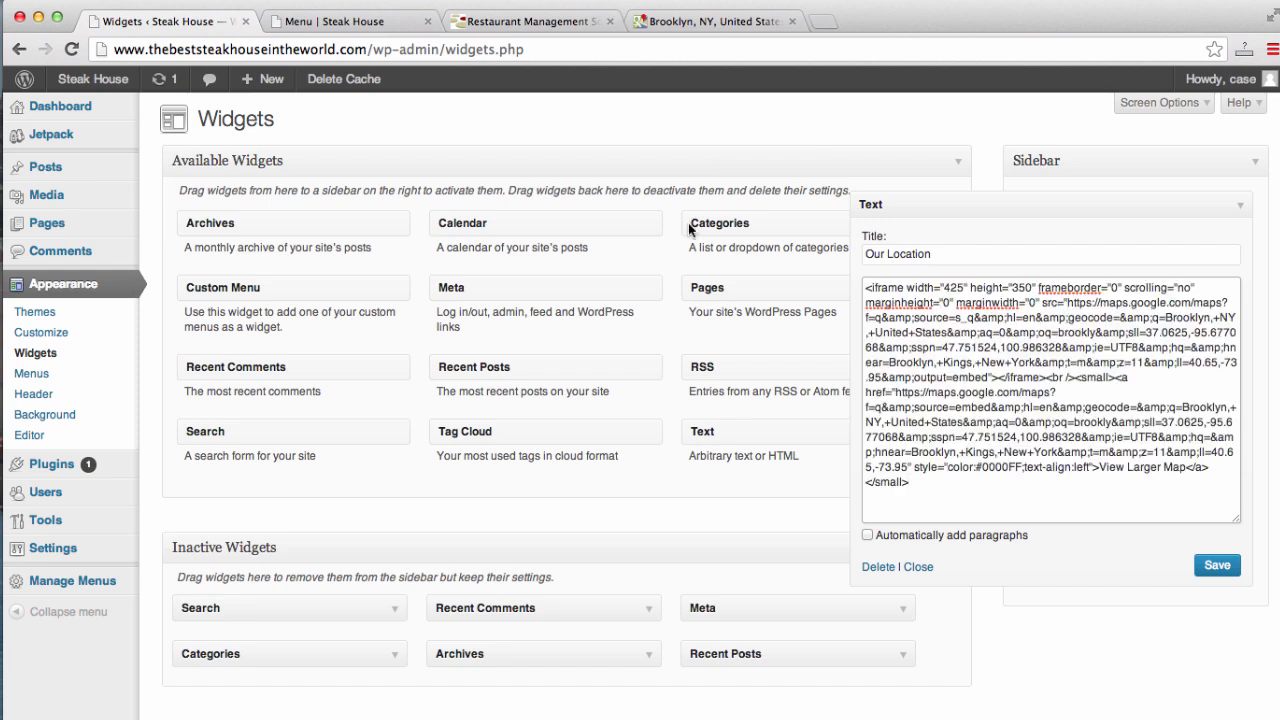
left_click(1217, 567)
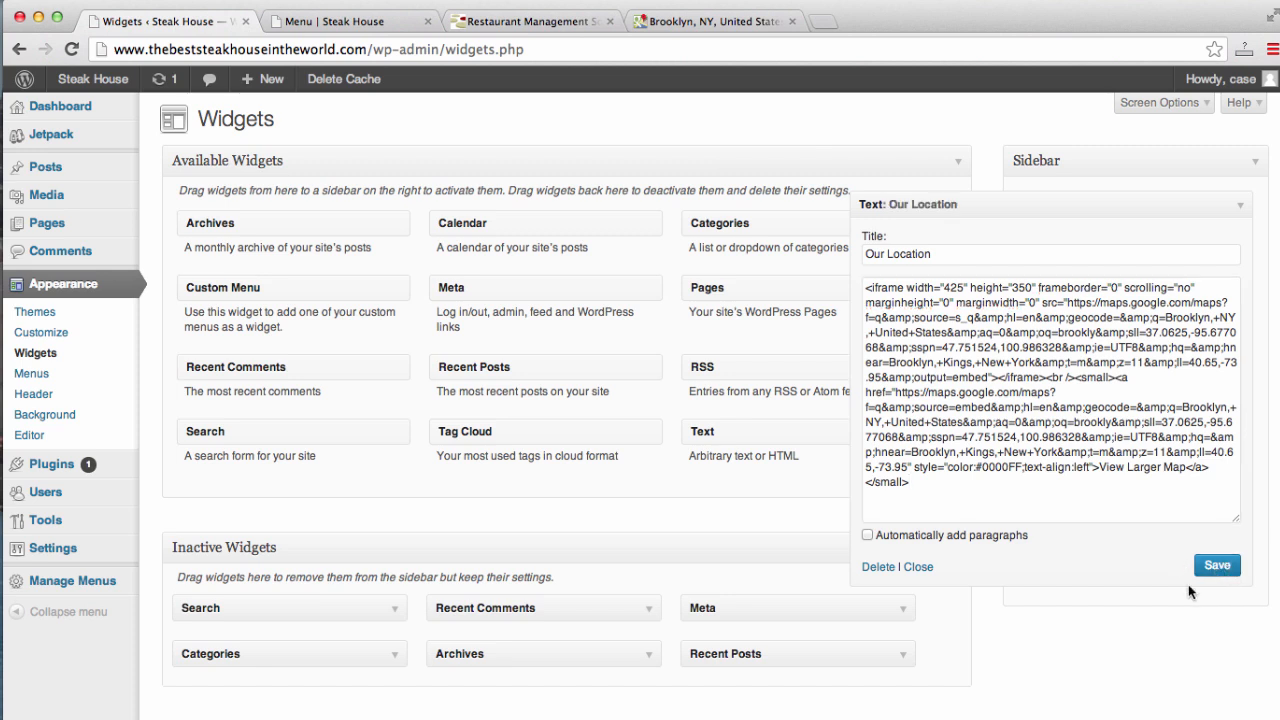
left_click(918, 567)
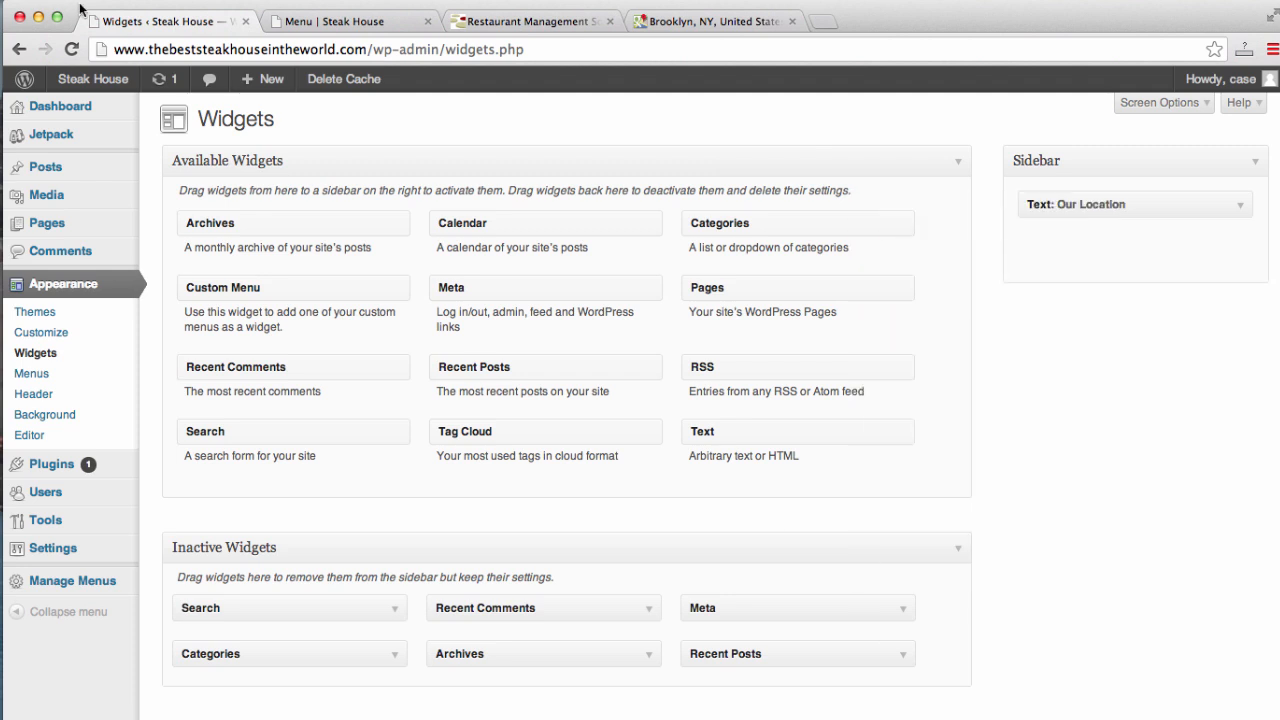
left_click(343, 21)
- Reload the live Menu page and pan the sidebar's Our Location map to show Brooklyn
left_click(347, 48)
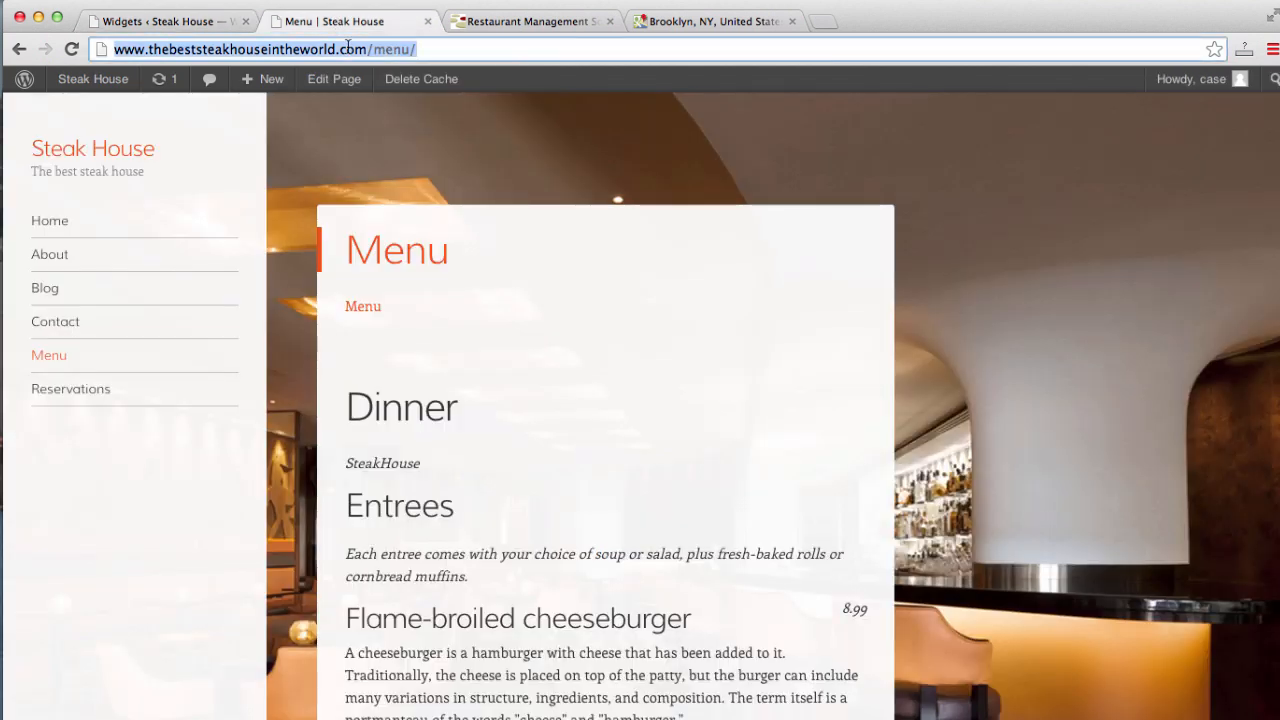
key("Return")
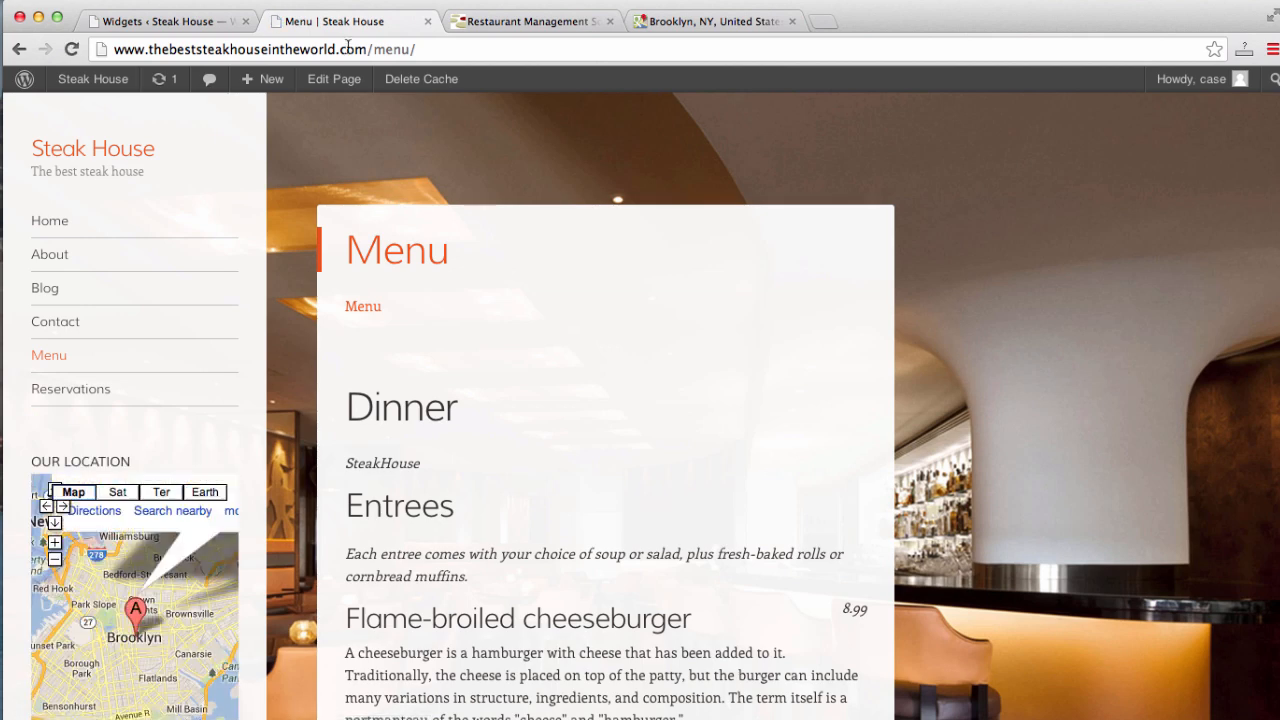
scroll(257, 271, "down", 3)
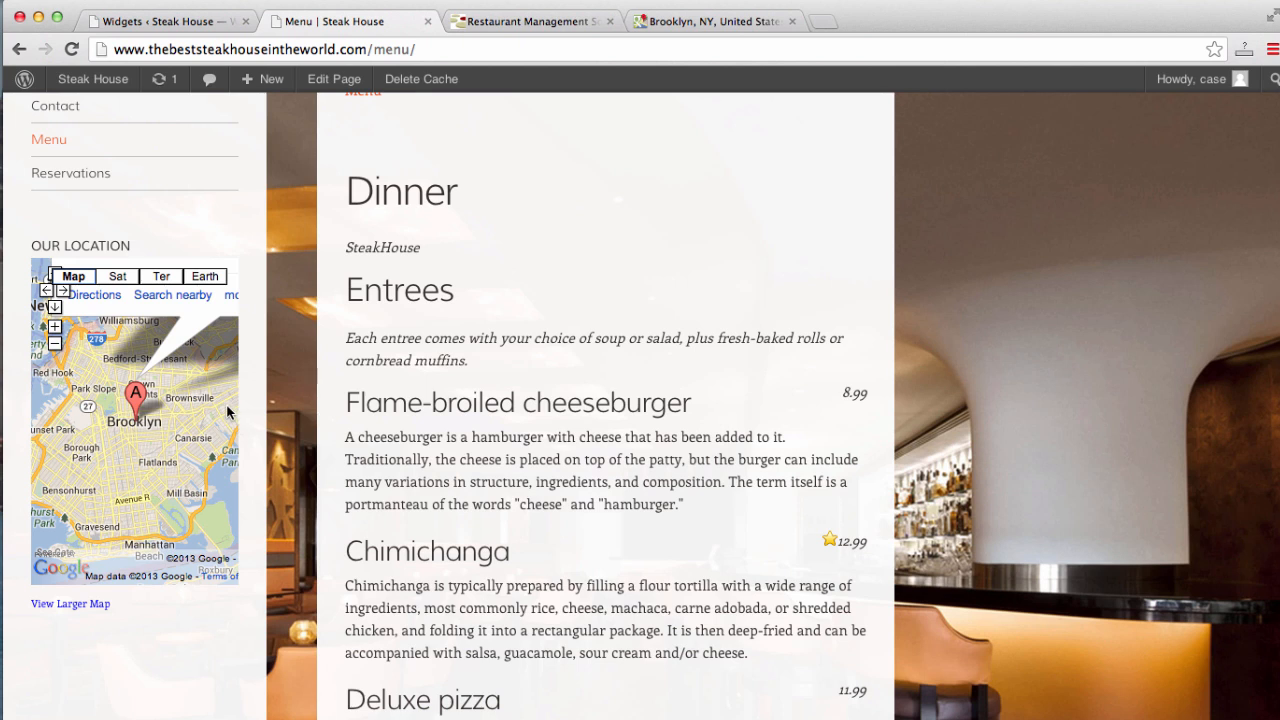
left_click_drag(228, 412, 235, 472)
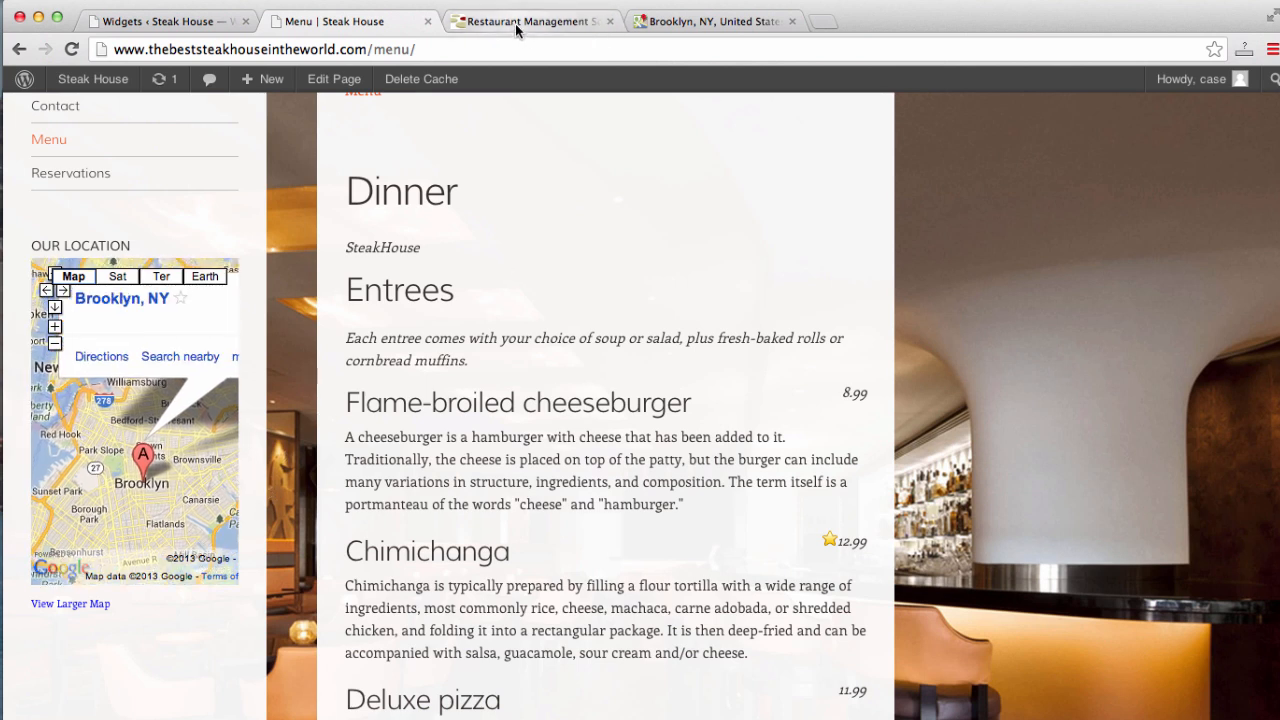
left_click(158, 20)
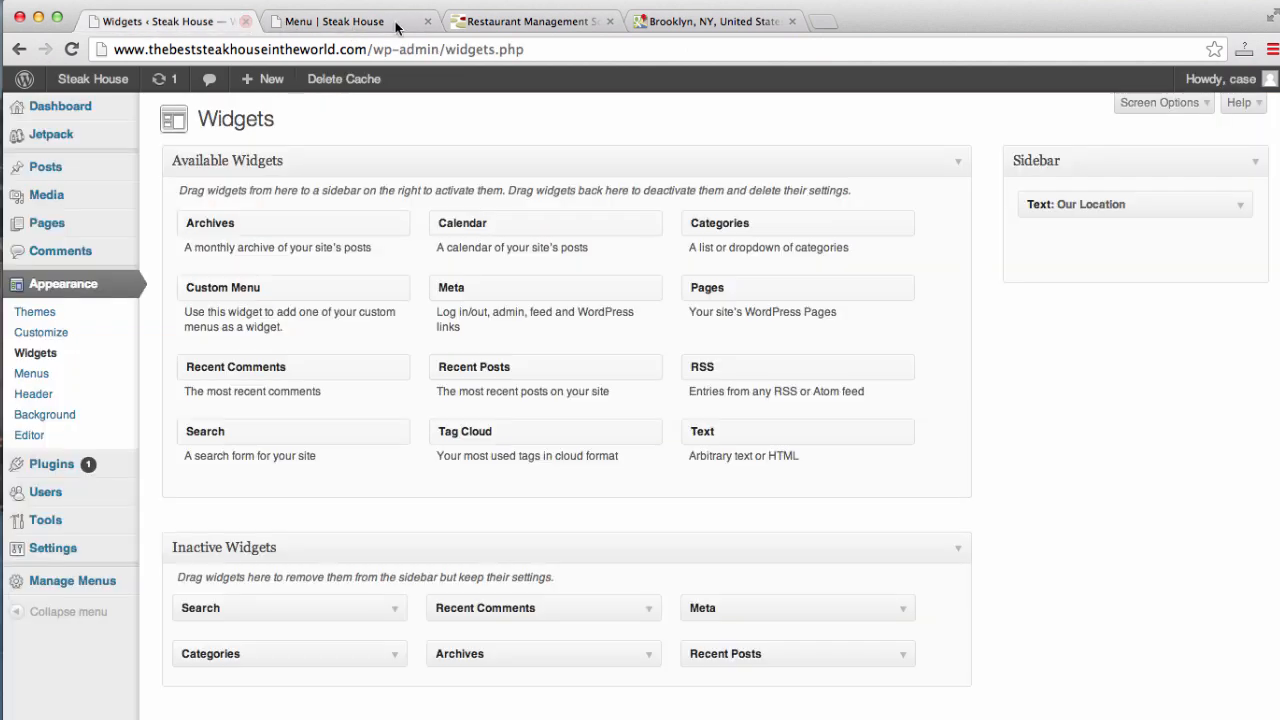
- Append an 'Our number:' line with the restaurant's phone number to the Our Location widget and save
left_click(1240, 208)
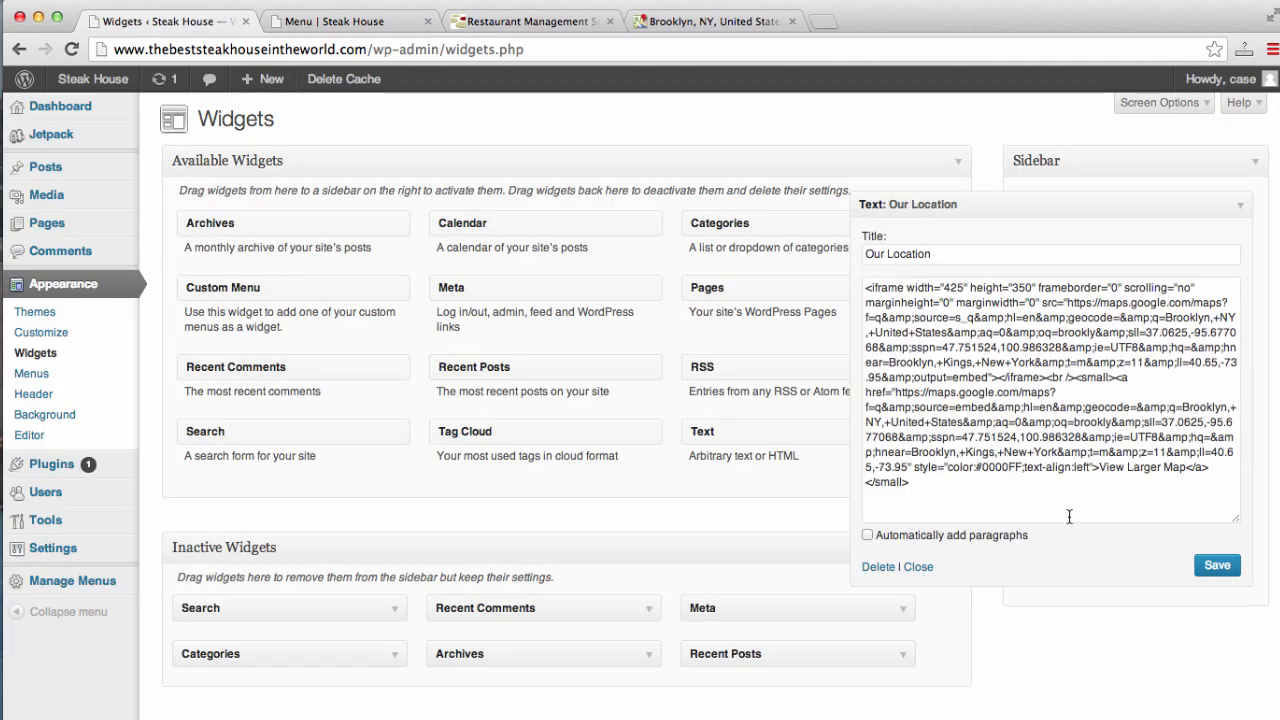
left_click(1074, 497)
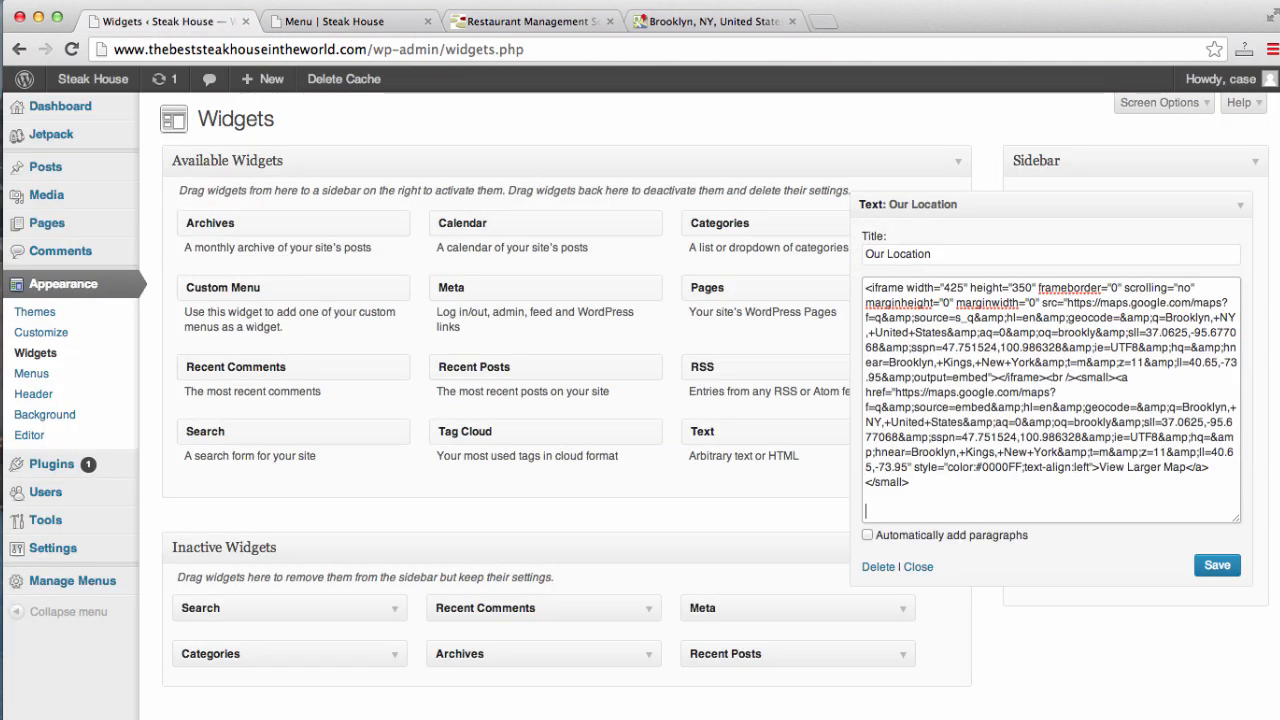
type("PH")
key("BackSpace")
key("BackSpace")
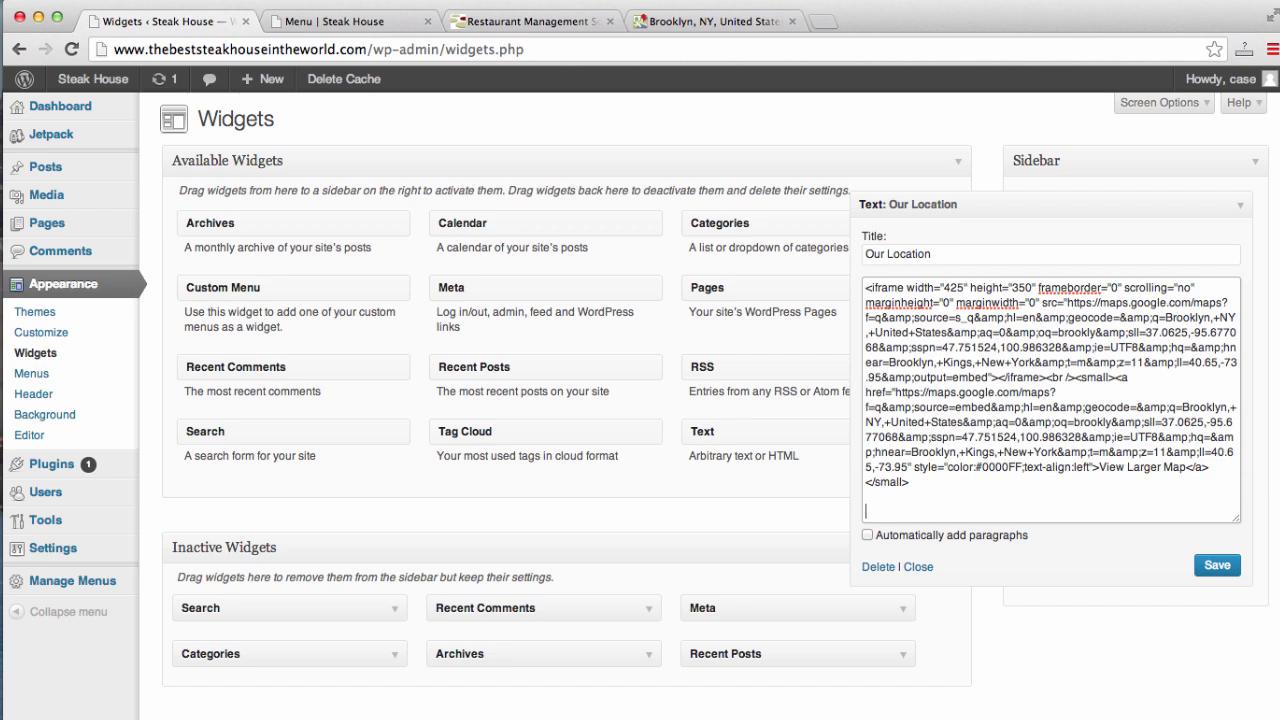
type("O7r")
key("BackSpace")
type("ur numbe")
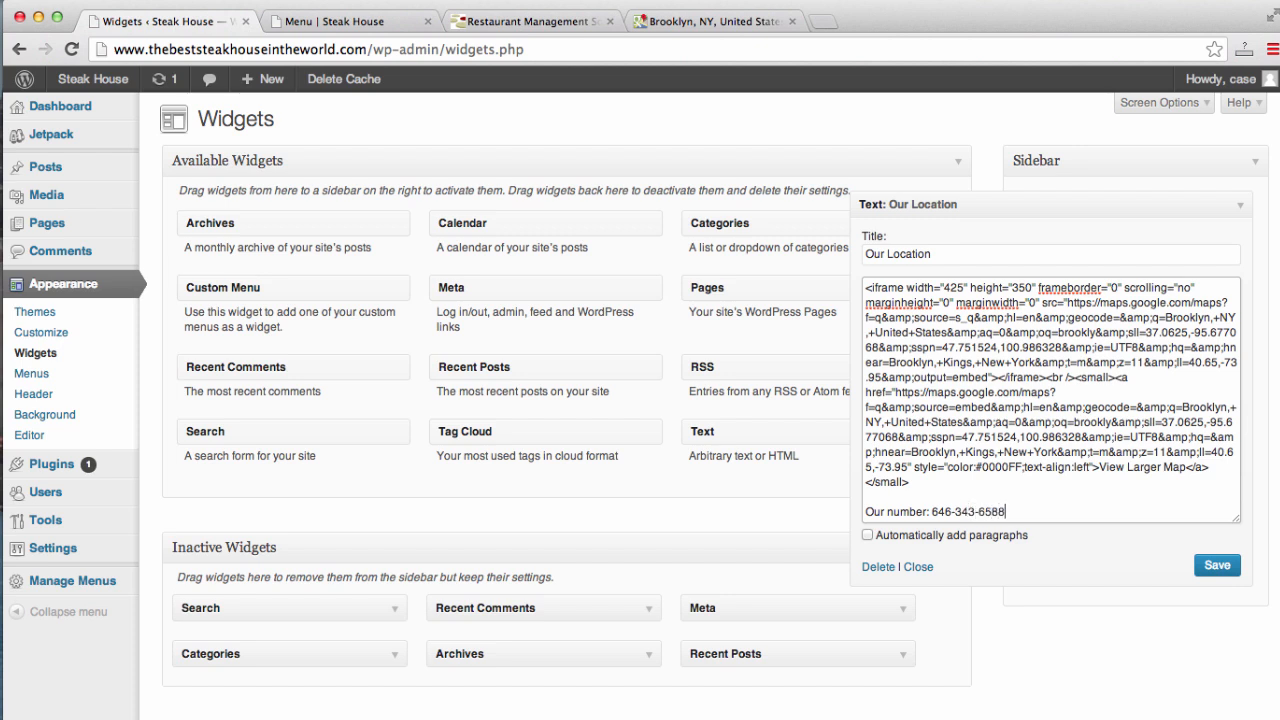
left_click(1218, 566)
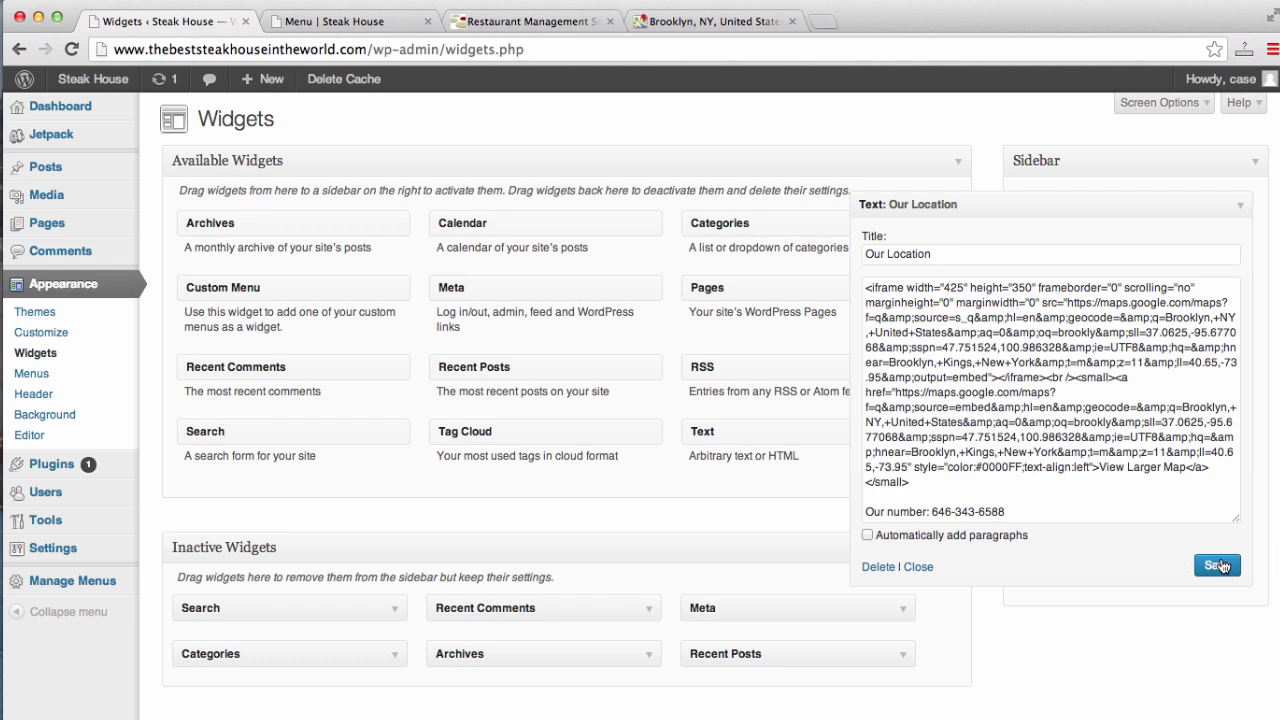
left_click(916, 567)
- Reload and scroll the live Menu page, then check the Contact page before returning to Widgets
left_click(385, 22)
left_click(378, 49)
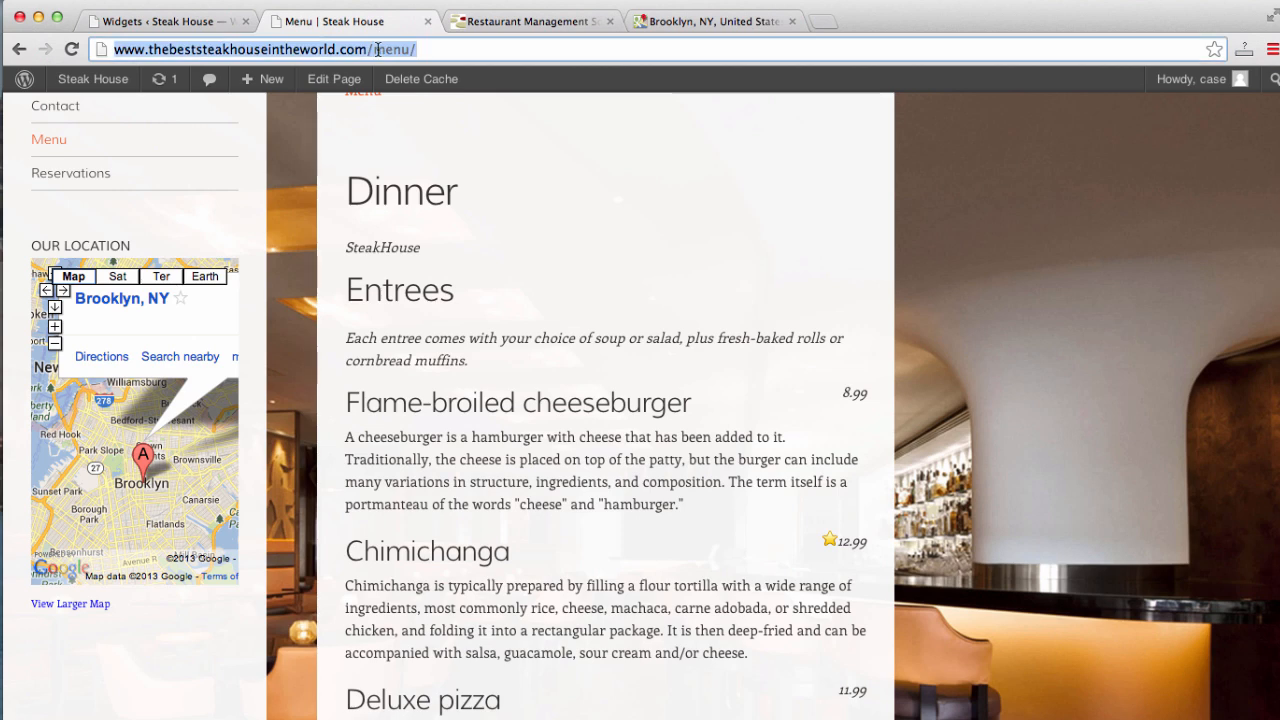
key("Return")
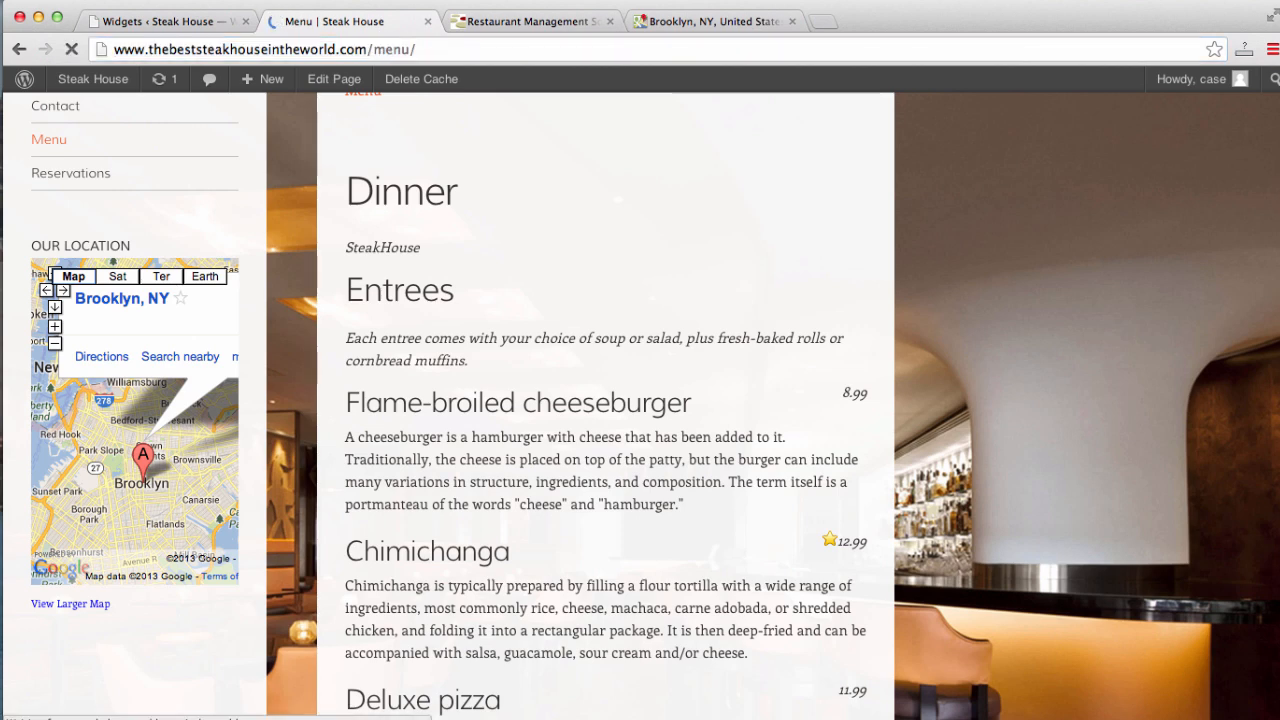
scroll(9, 400, "down", 5)
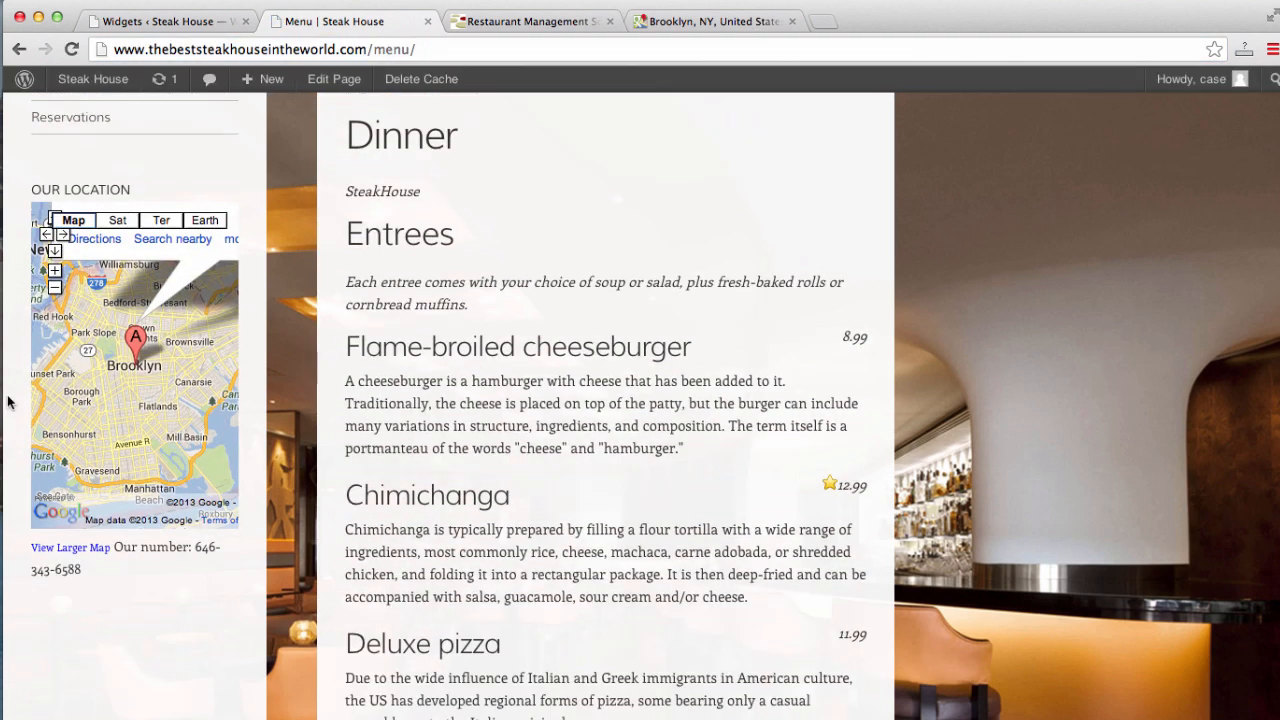
scroll(7, 400, "down", 1)
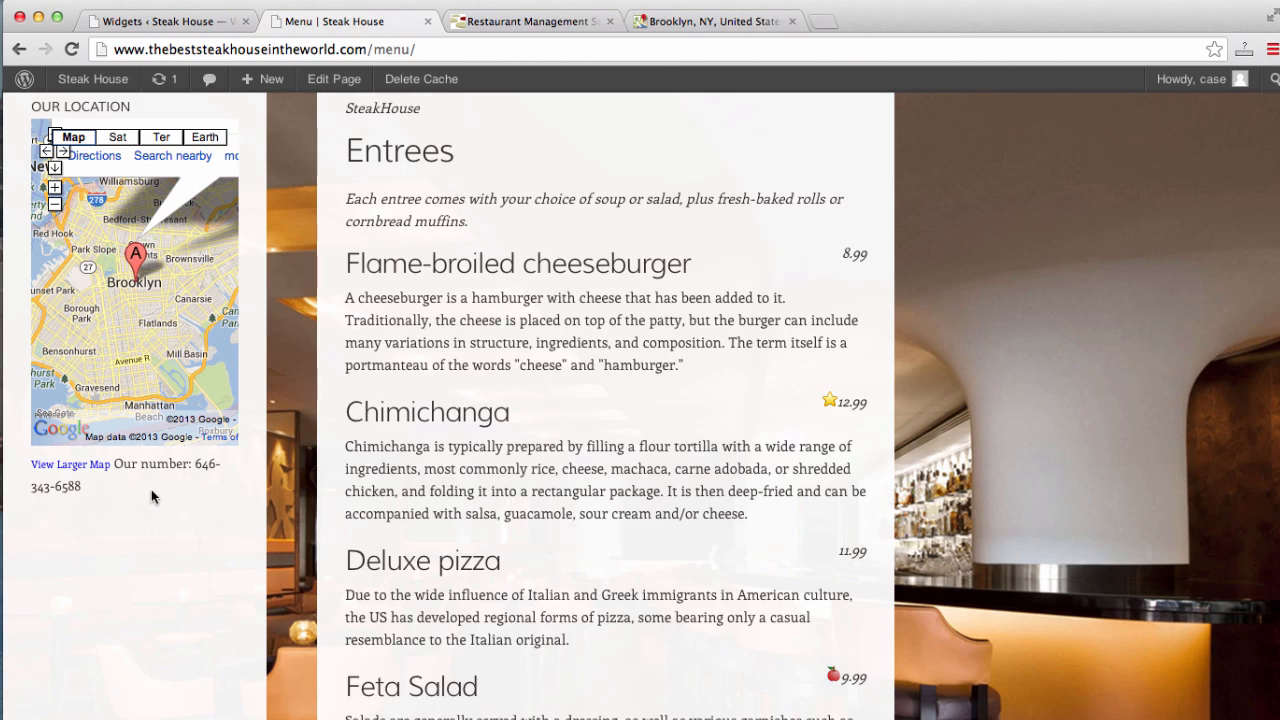
scroll(26, 518, "down", 10)
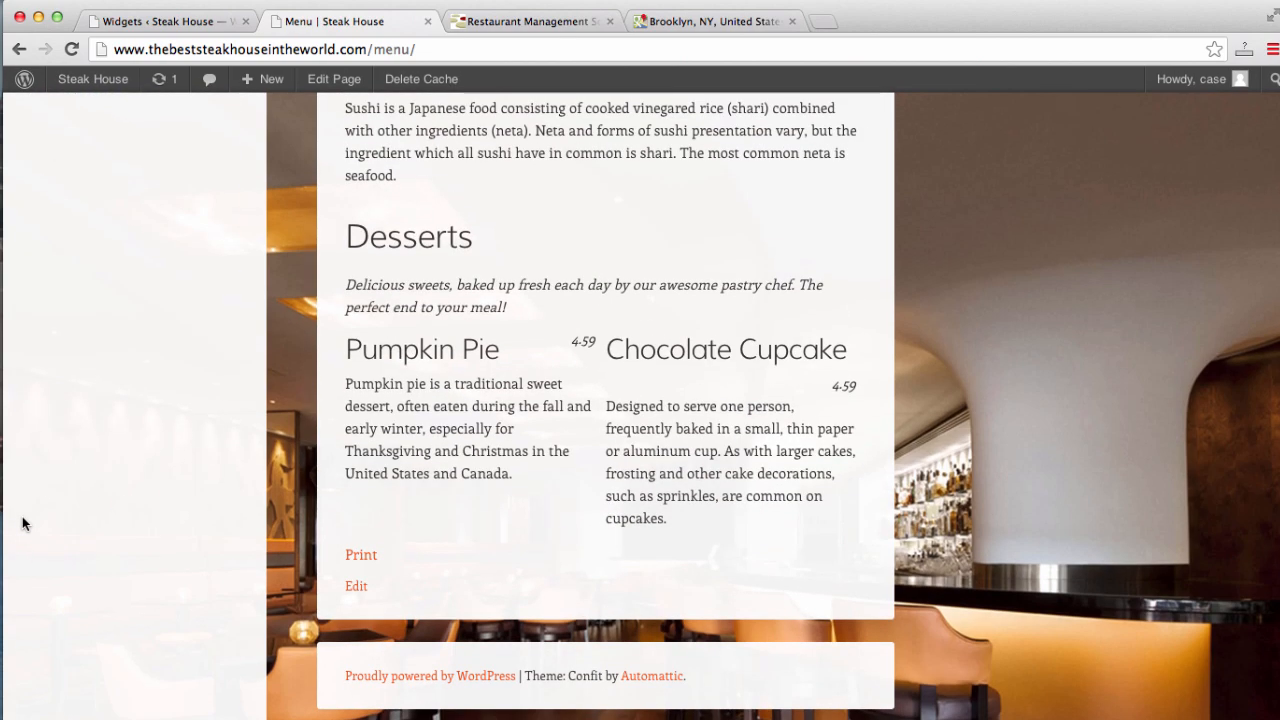
scroll(23, 520, "up", 15)
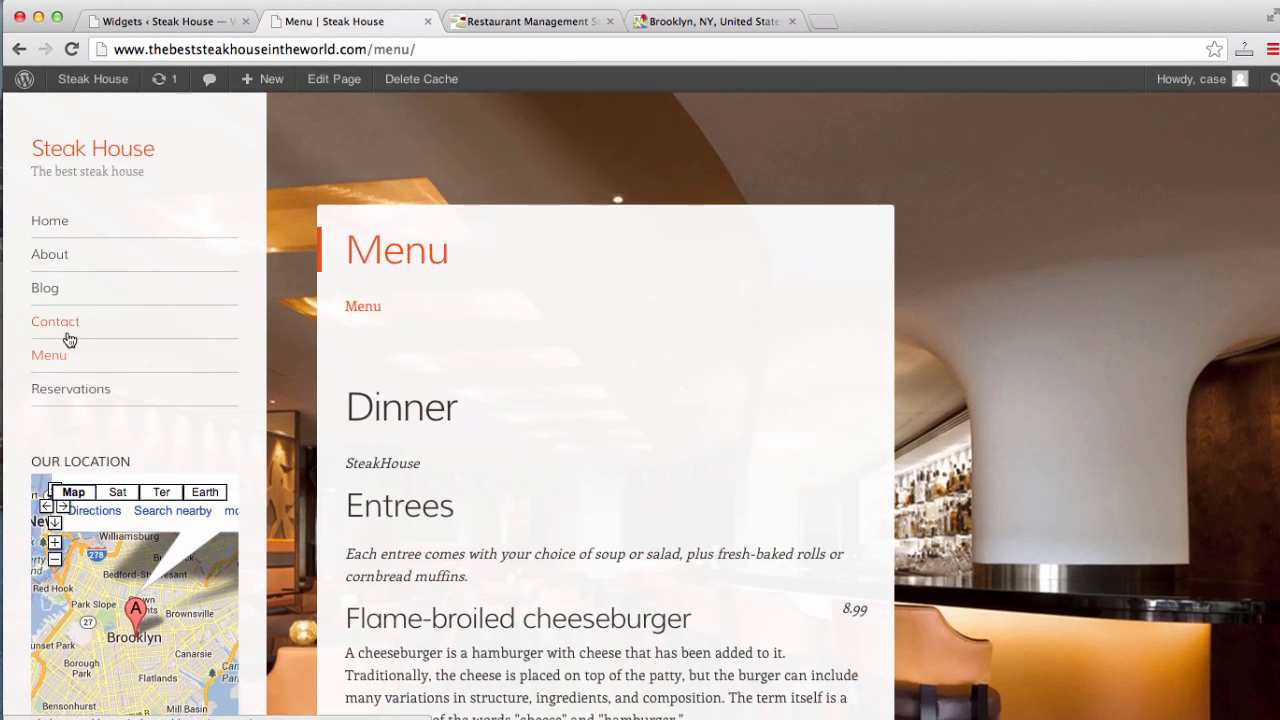
left_click(58, 325)
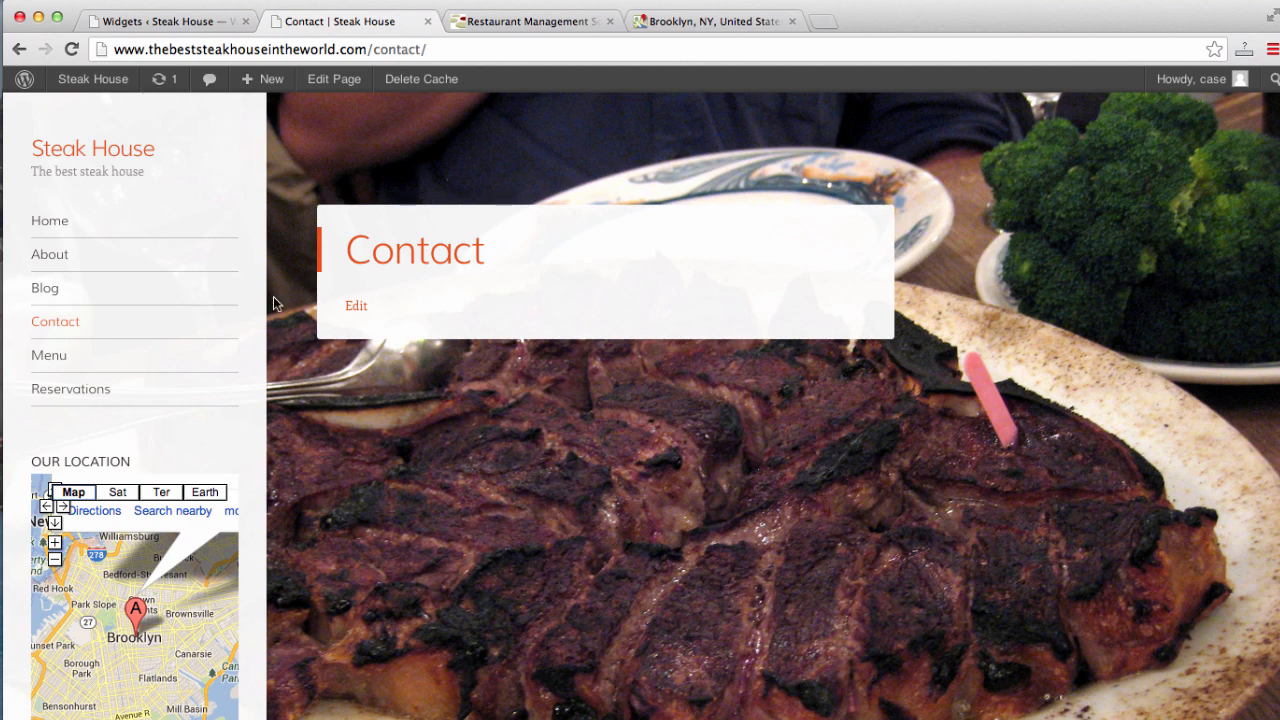
left_click(172, 25)
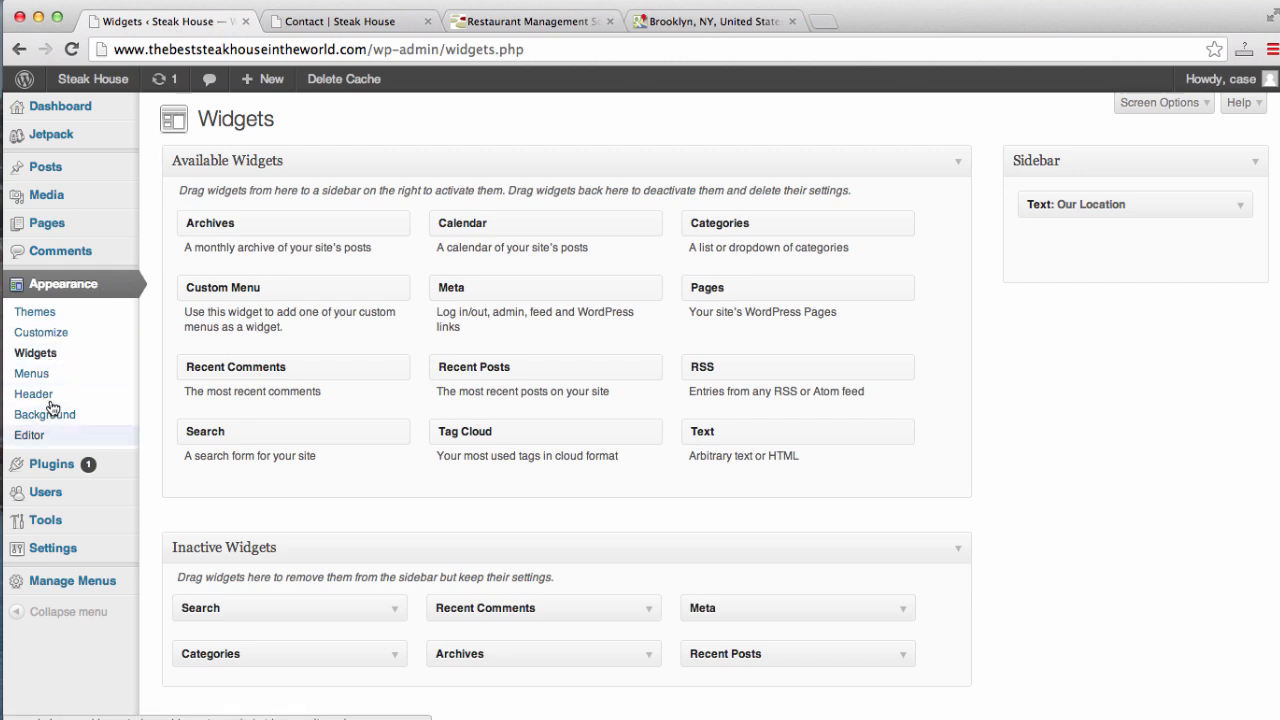
- Search the plugin directory for 'contact form 7' and install Contact Form 7 3.5.2
left_click(58, 467)
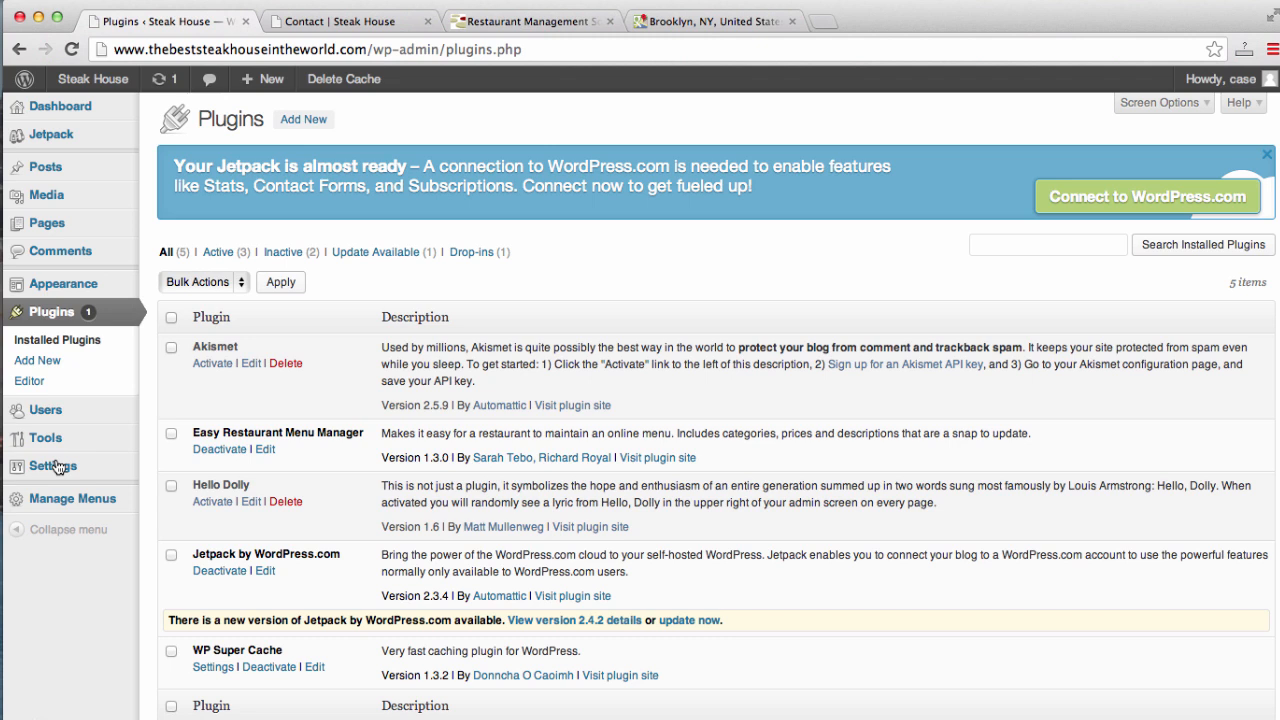
left_click(48, 361)
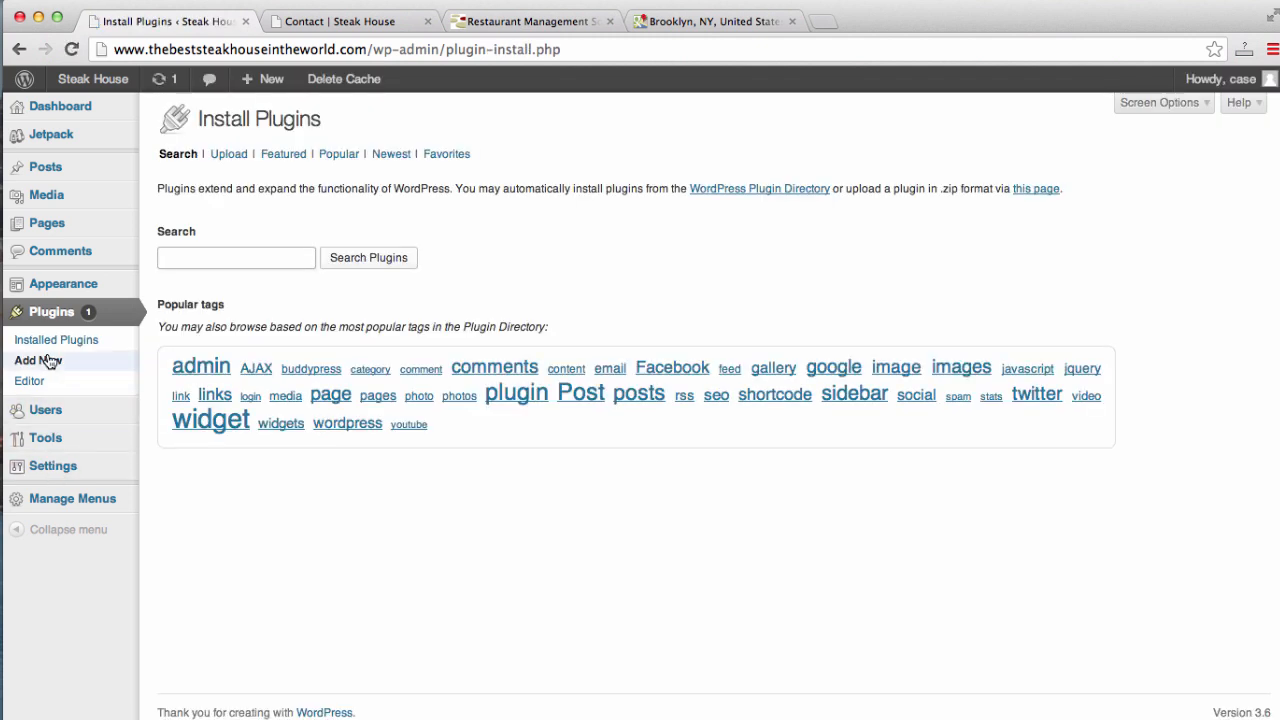
type("con")
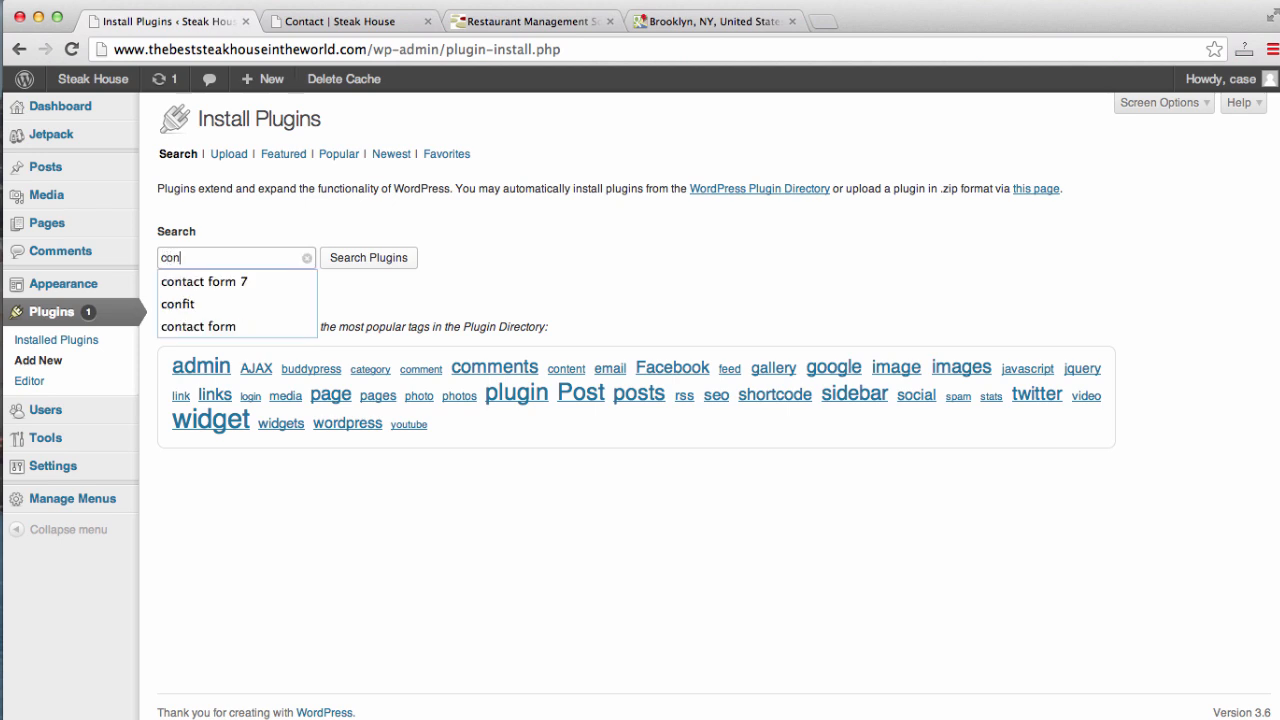
left_click(203, 284)
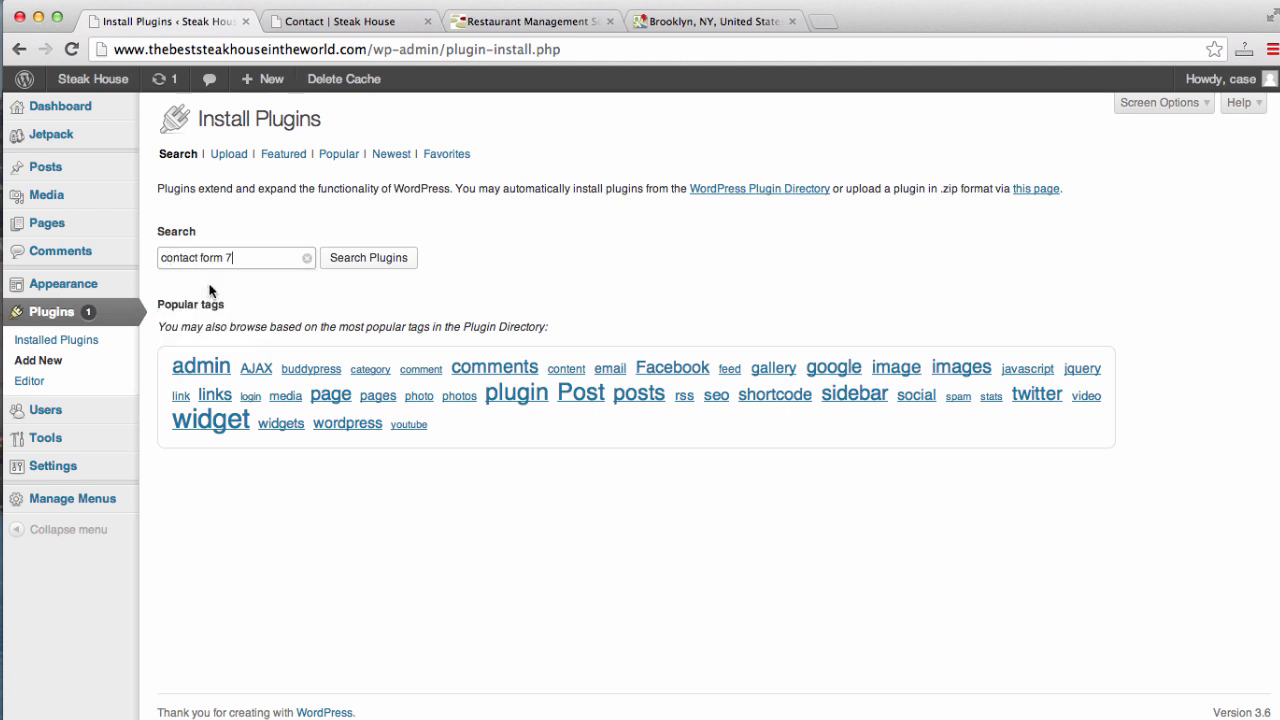
left_click(368, 258)
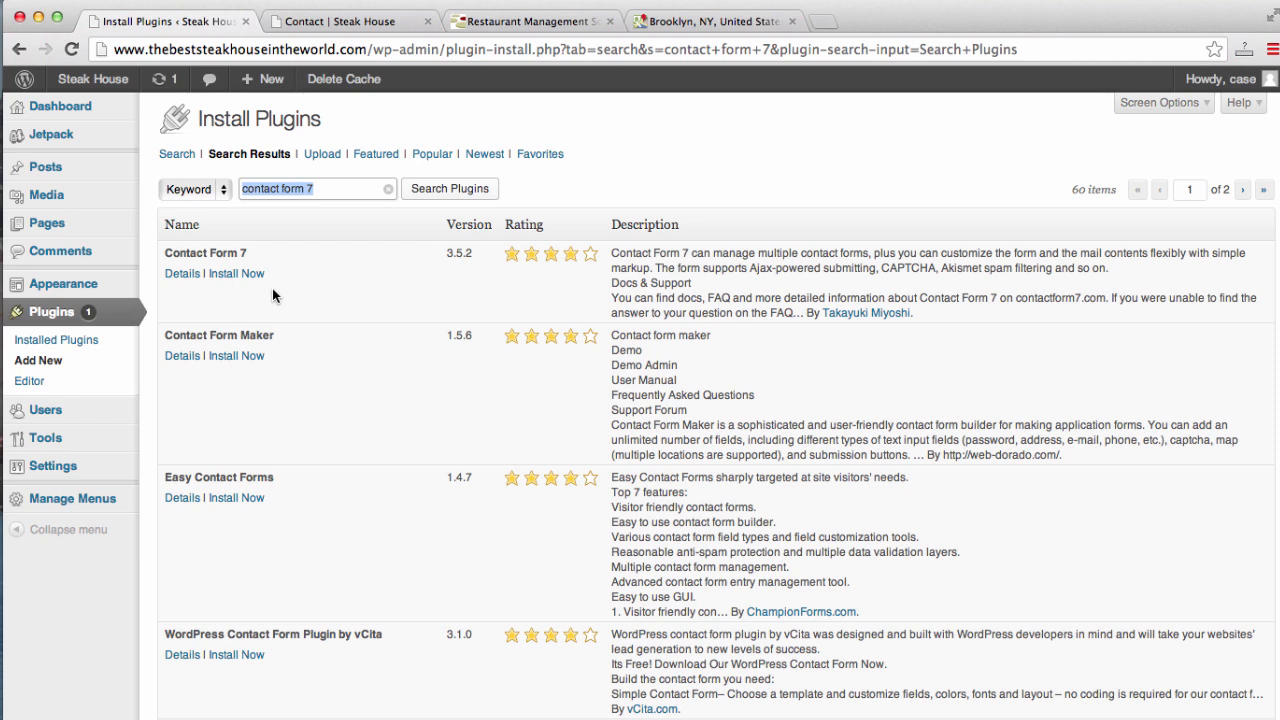
left_click(249, 276)
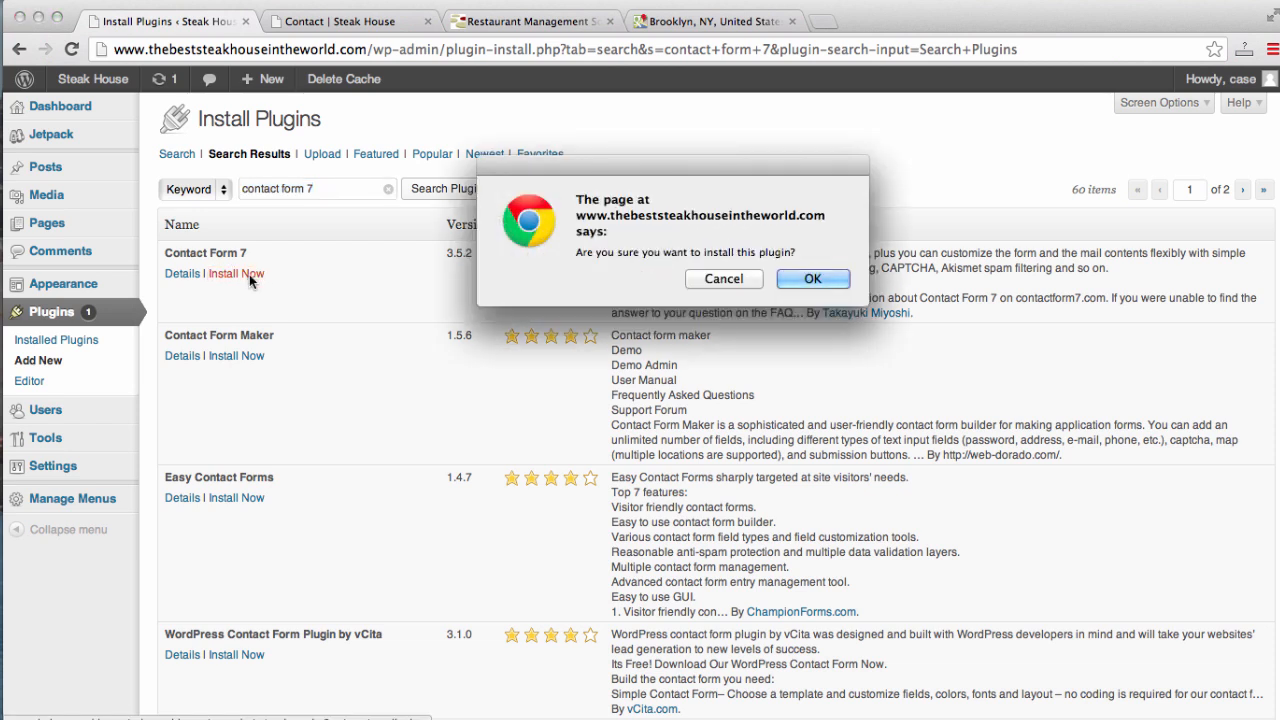
left_click(813, 279)
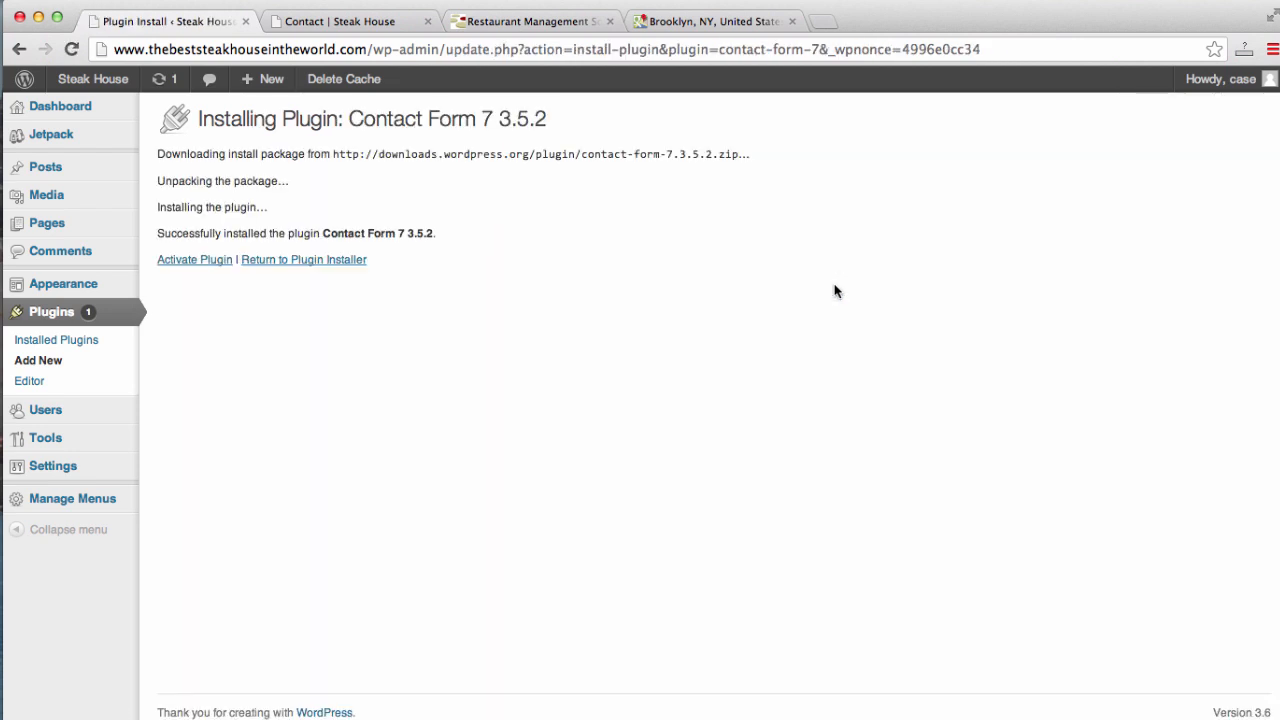
- Activate Contact Form 7 and select the Contact form 1 shortcode (id 61) in its forms list
left_click(199, 263)
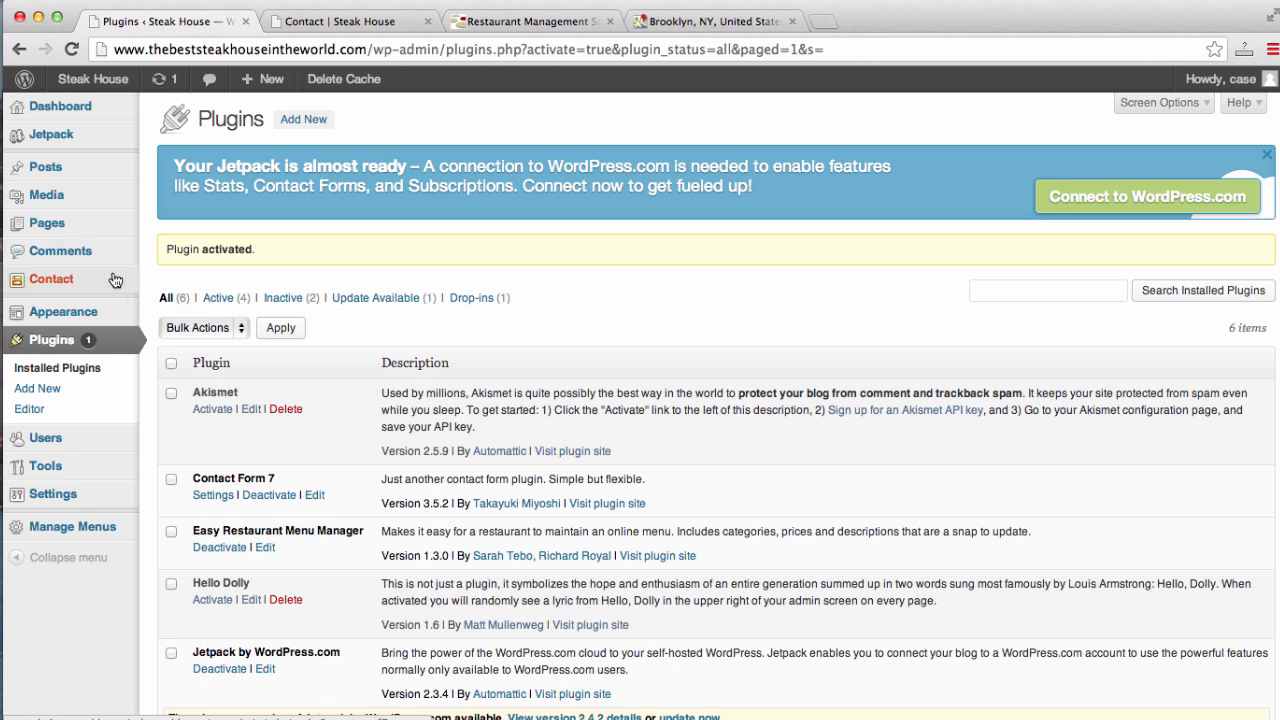
left_click(72, 288)
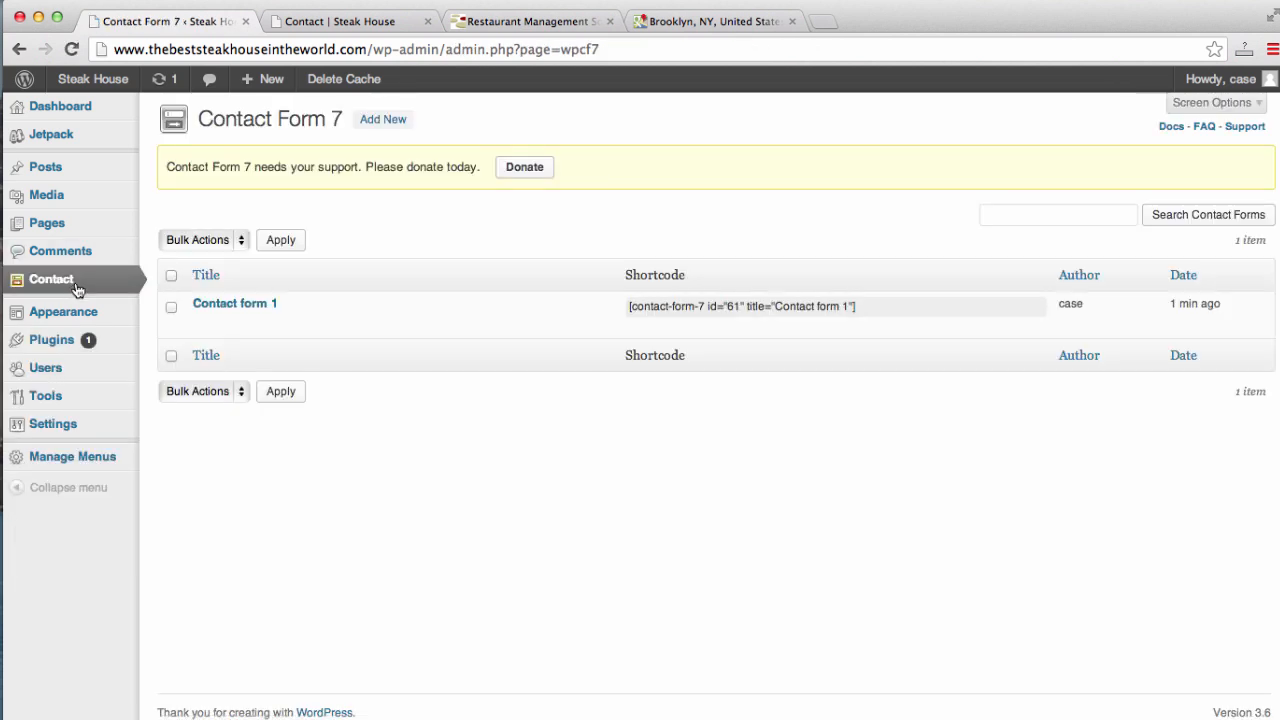
left_click(863, 306)
key("super+c")
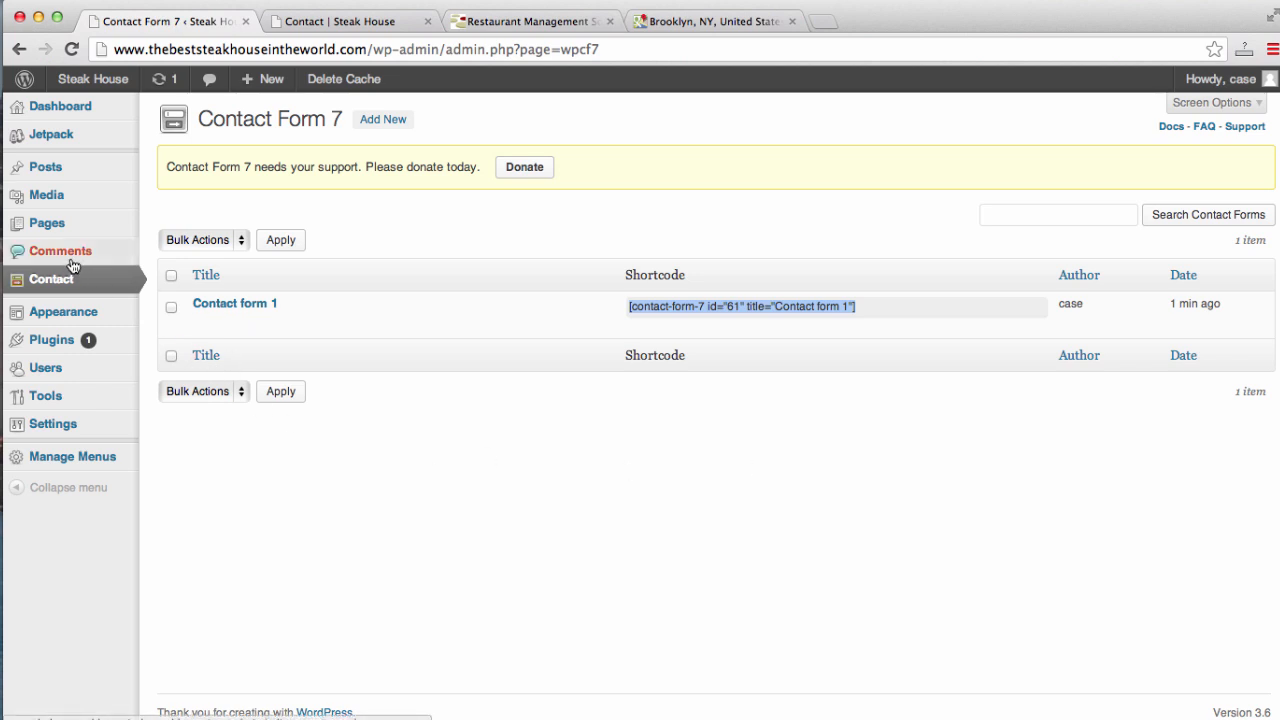
left_click(57, 231)
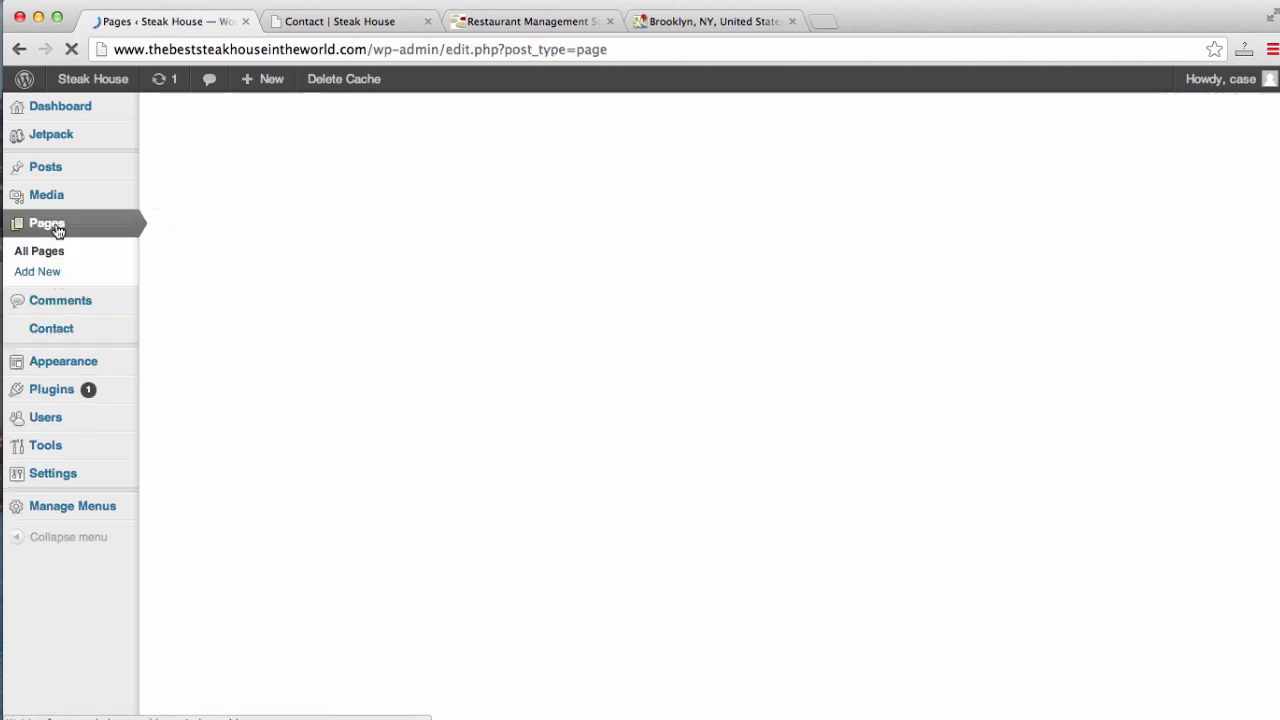
- Paste the [contact-form-7 id="61" title="Contact form 1"] shortcode into the Contact page's Text view and update it
left_click(200, 366)
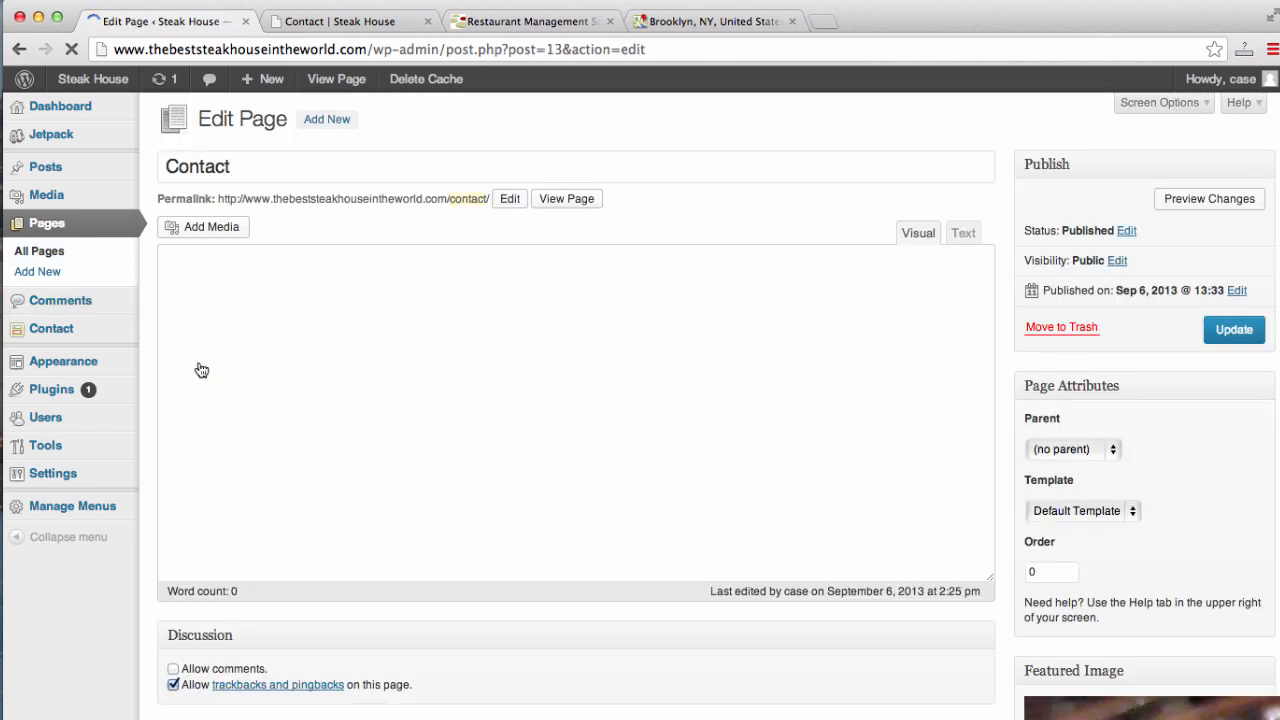
left_click(961, 234)
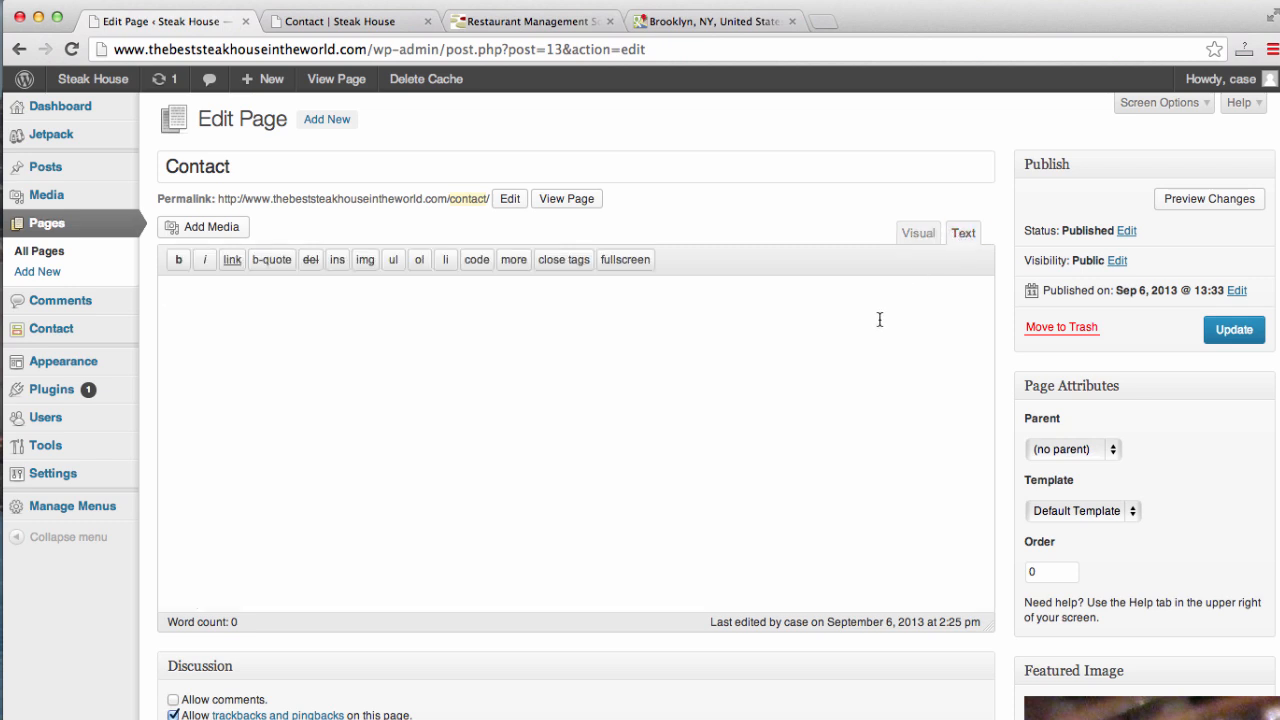
key("super+v")
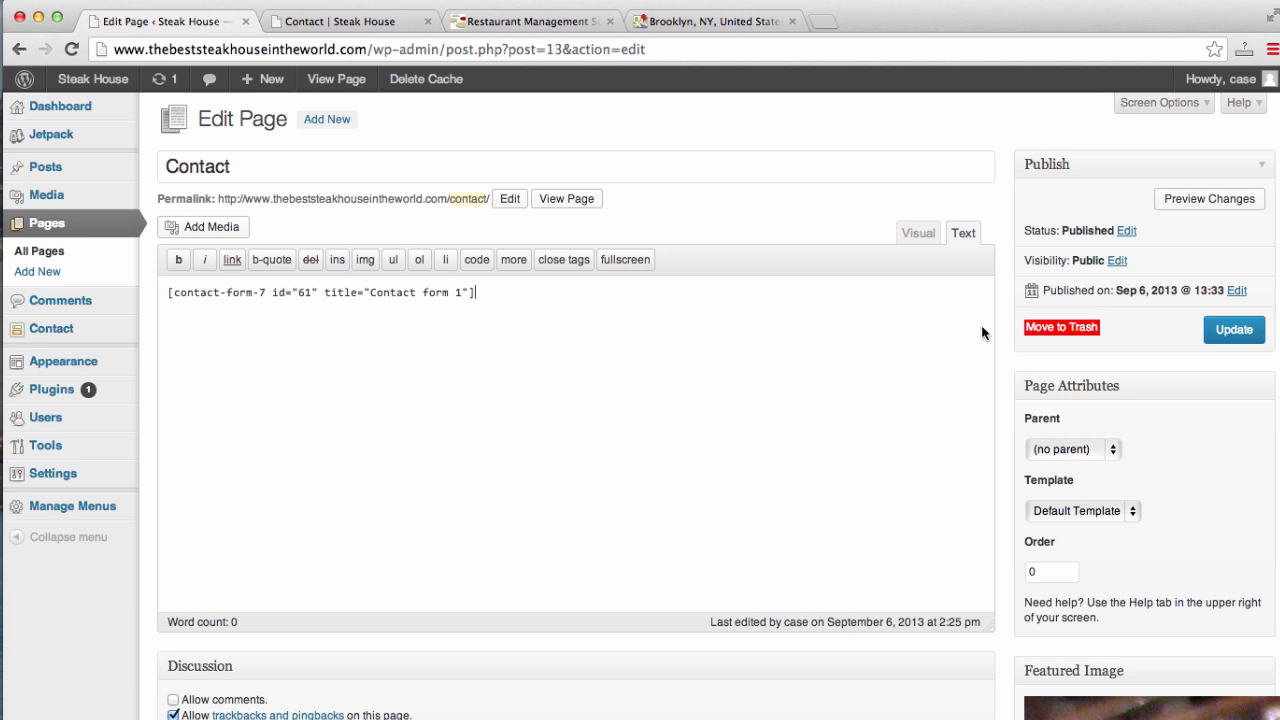
left_click(1234, 330)
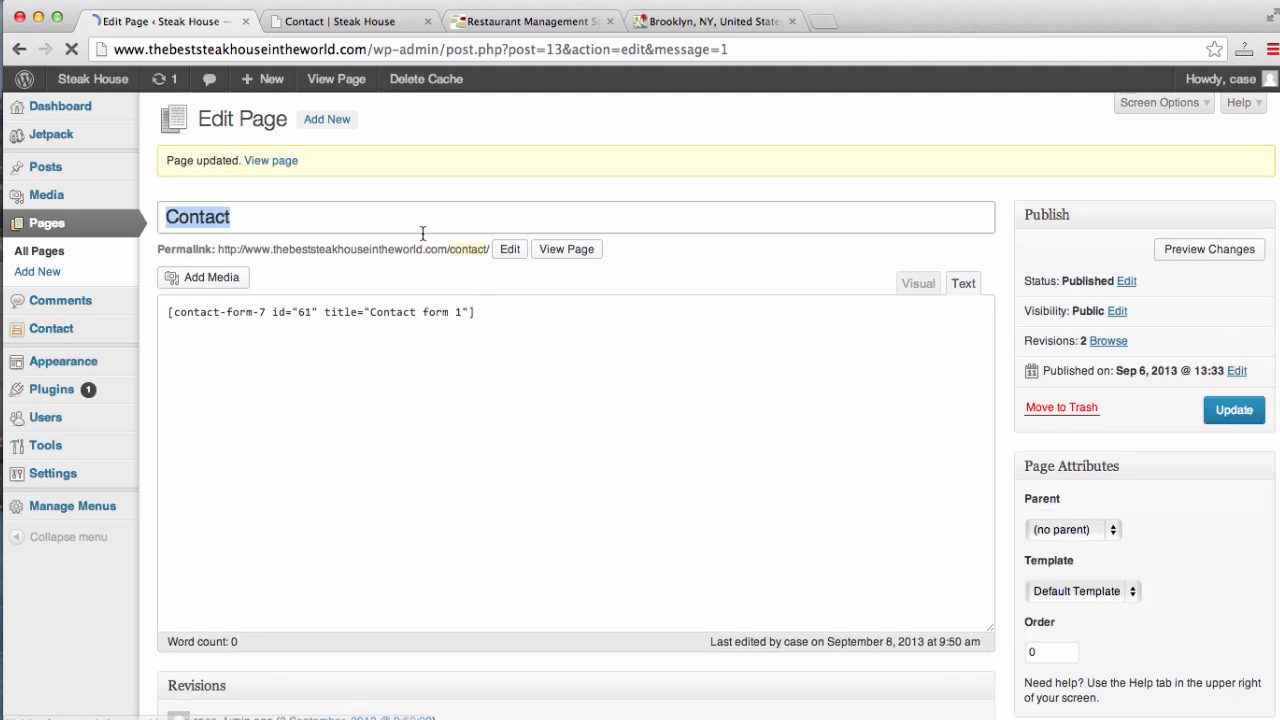
- Reload the live Contact page and scroll through it to check the new form
left_click(372, 31)
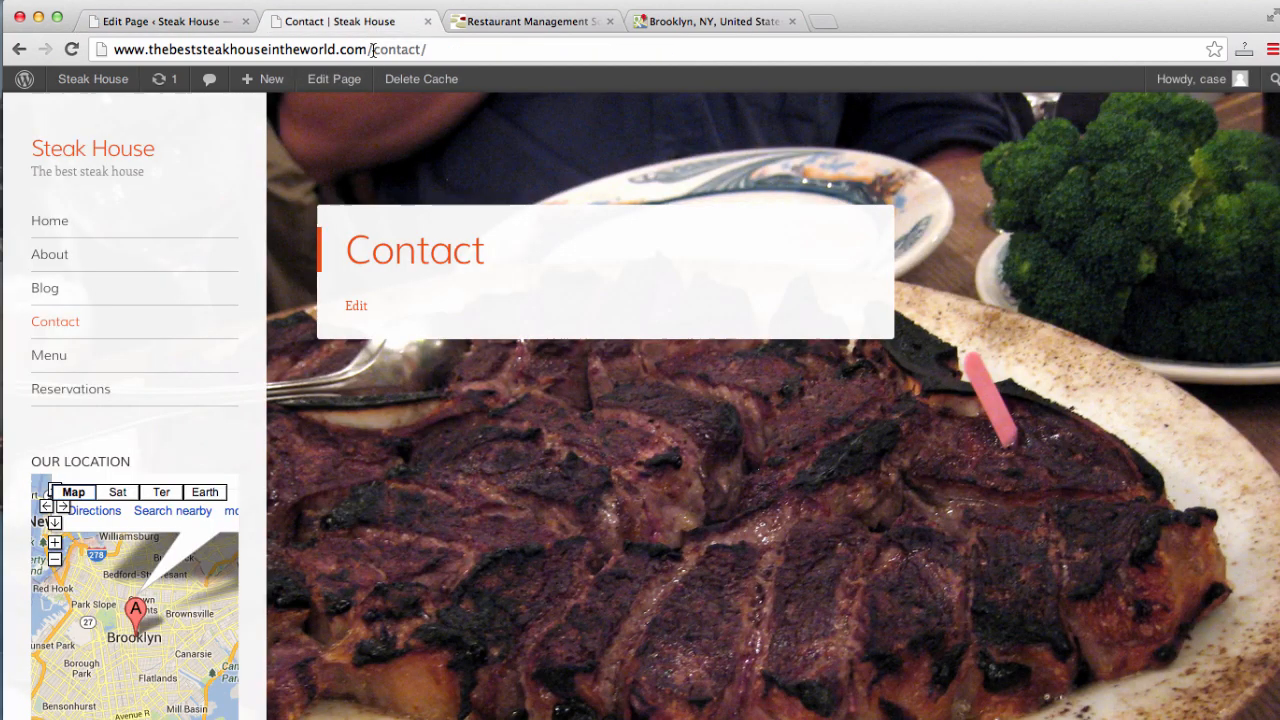
left_click(374, 49)
key("Return")
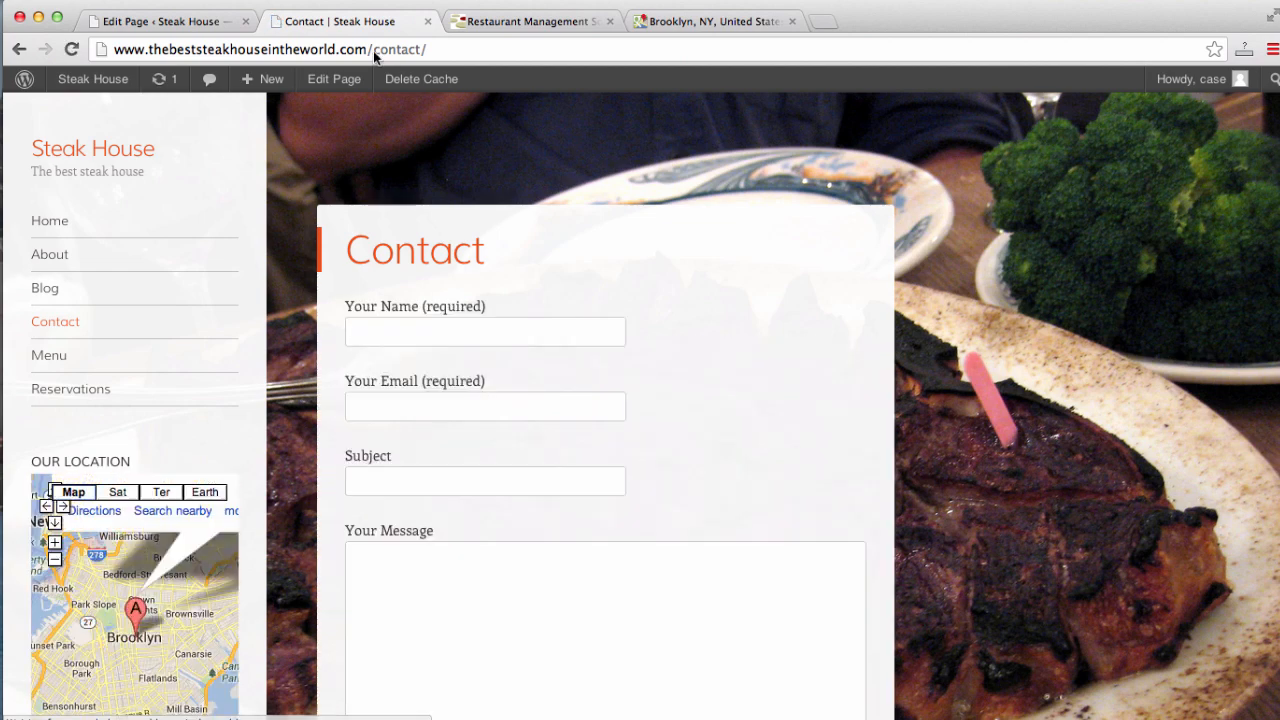
scroll(862, 334, "down", 1)
scroll(861, 332, "down", 5)
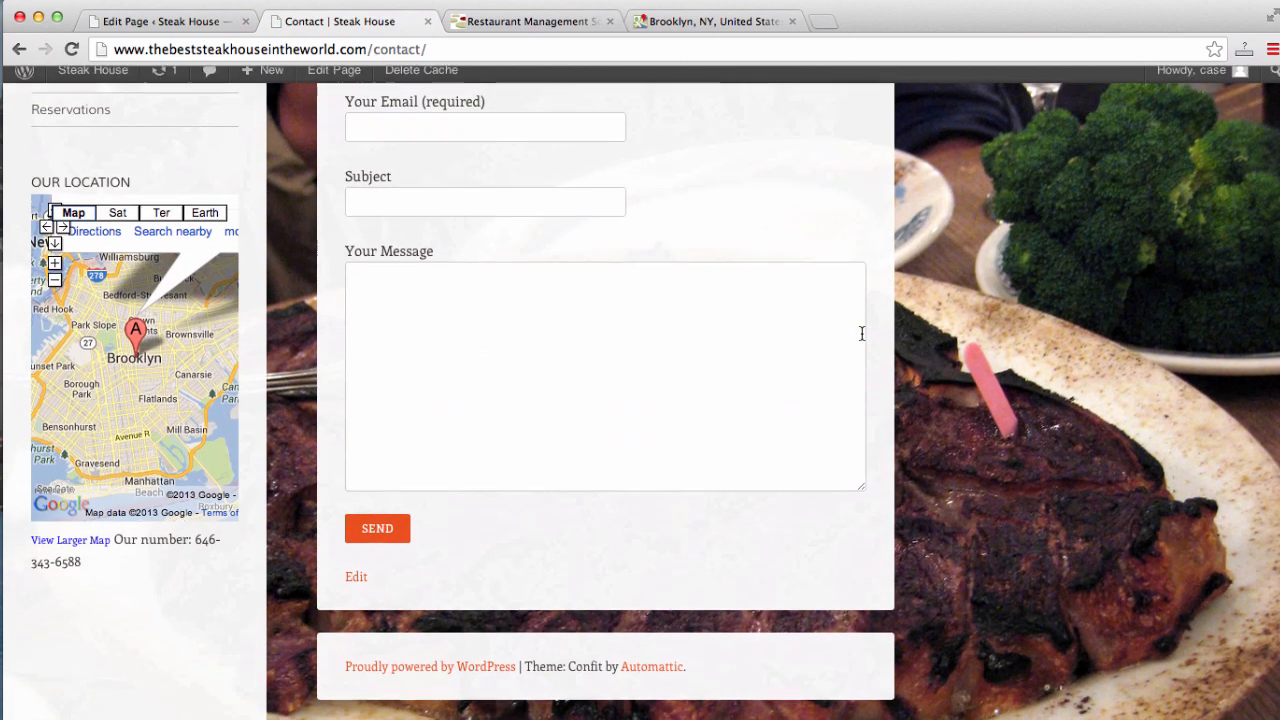
scroll(861, 332, "up", 6)
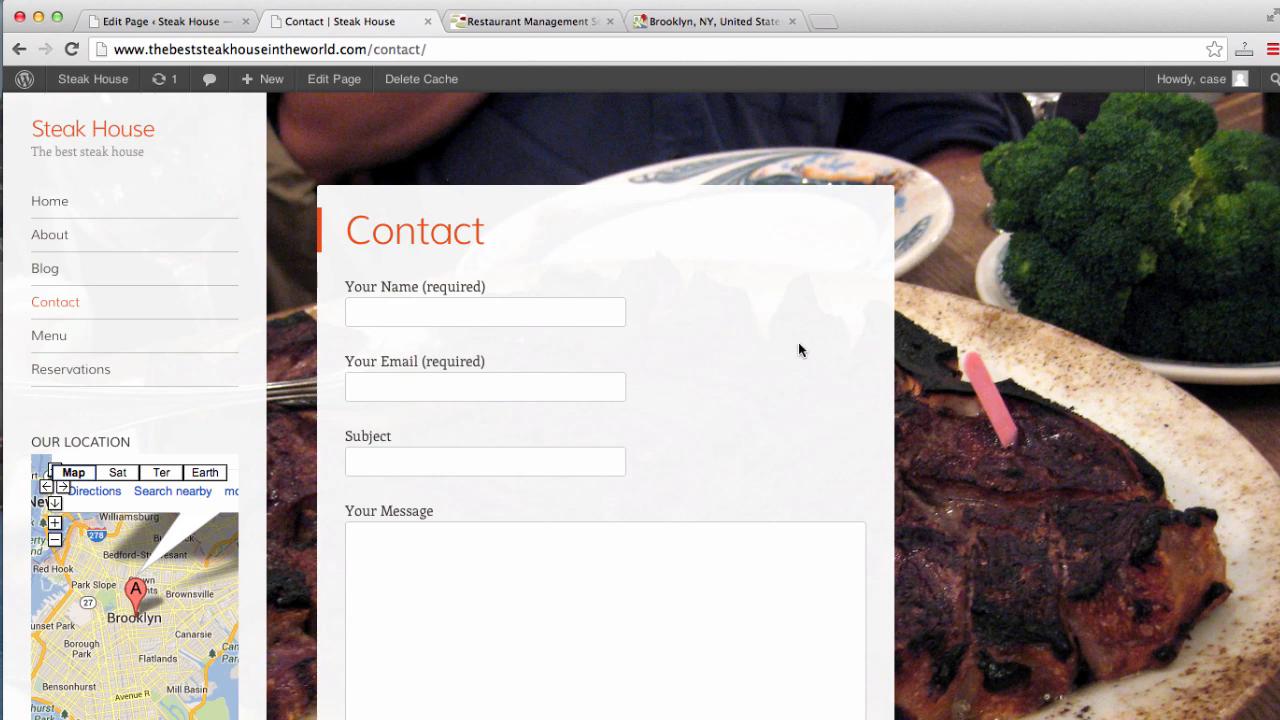
scroll(799, 345, "down", 5)
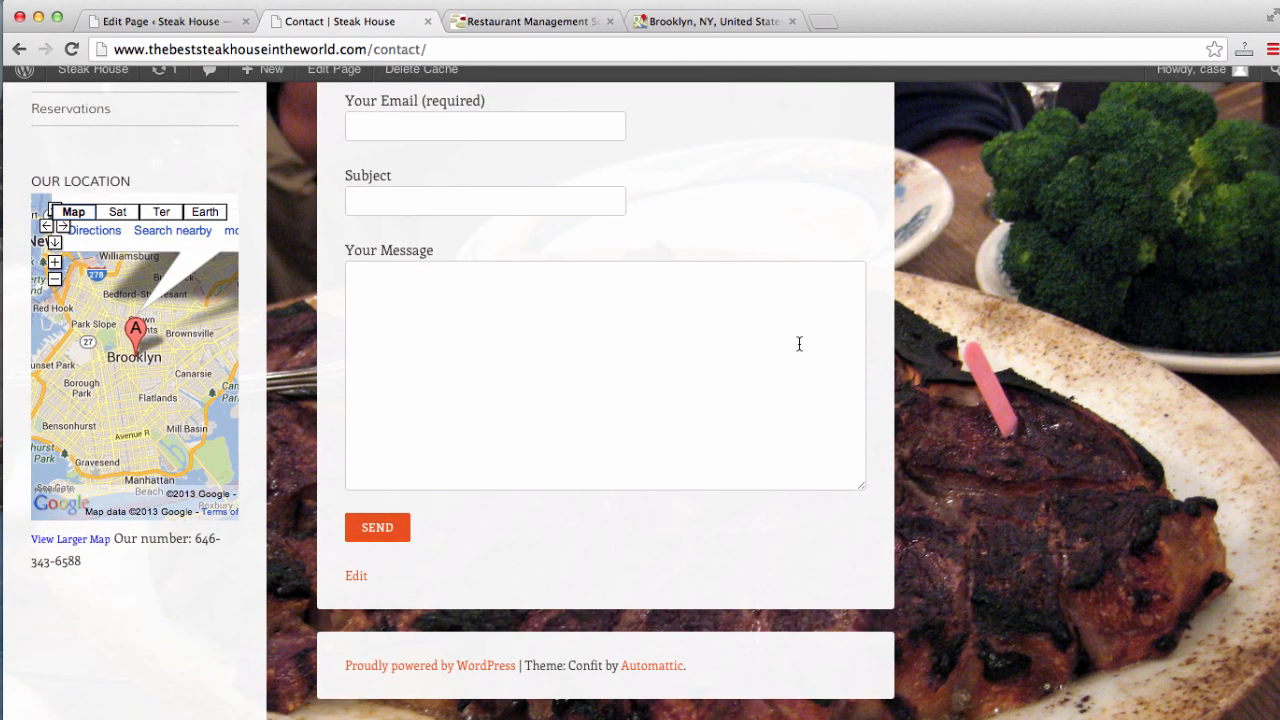
scroll(799, 345, "up", 6)
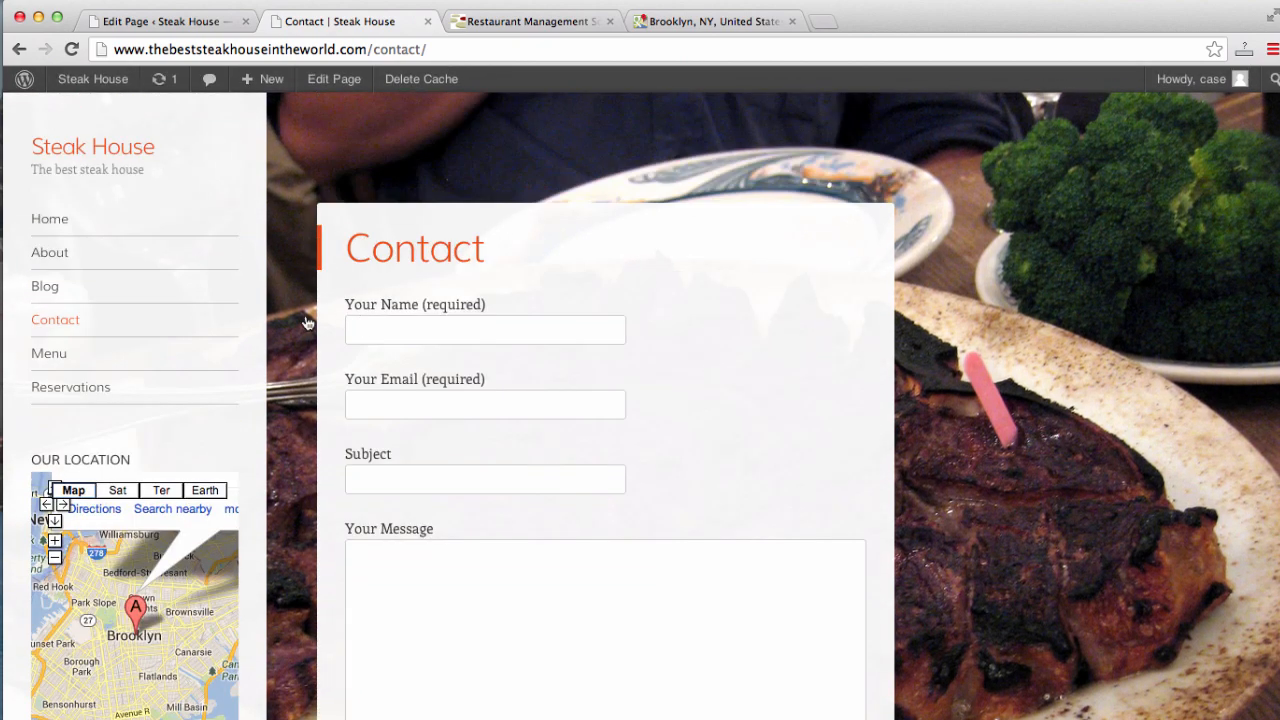
- Browse the live Home, About and Blog pages, then return to the Contact page editor
left_click(64, 226)
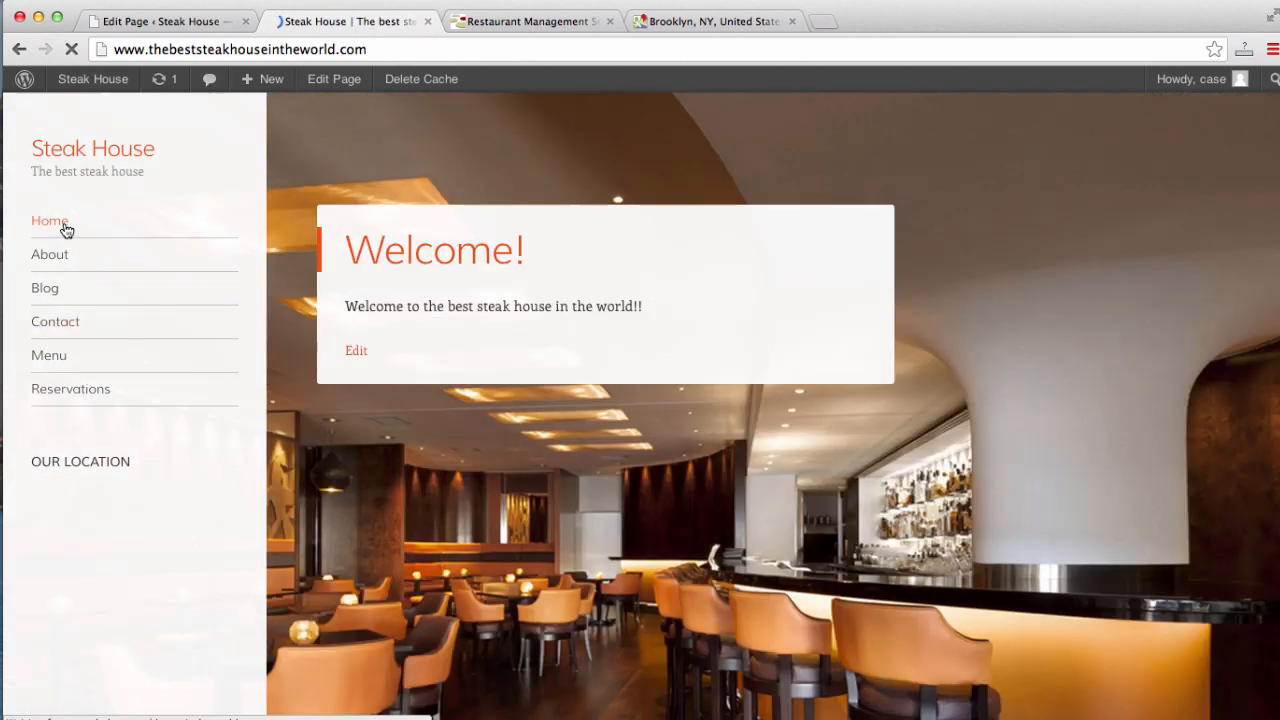
scroll(66, 231, "down", 1)
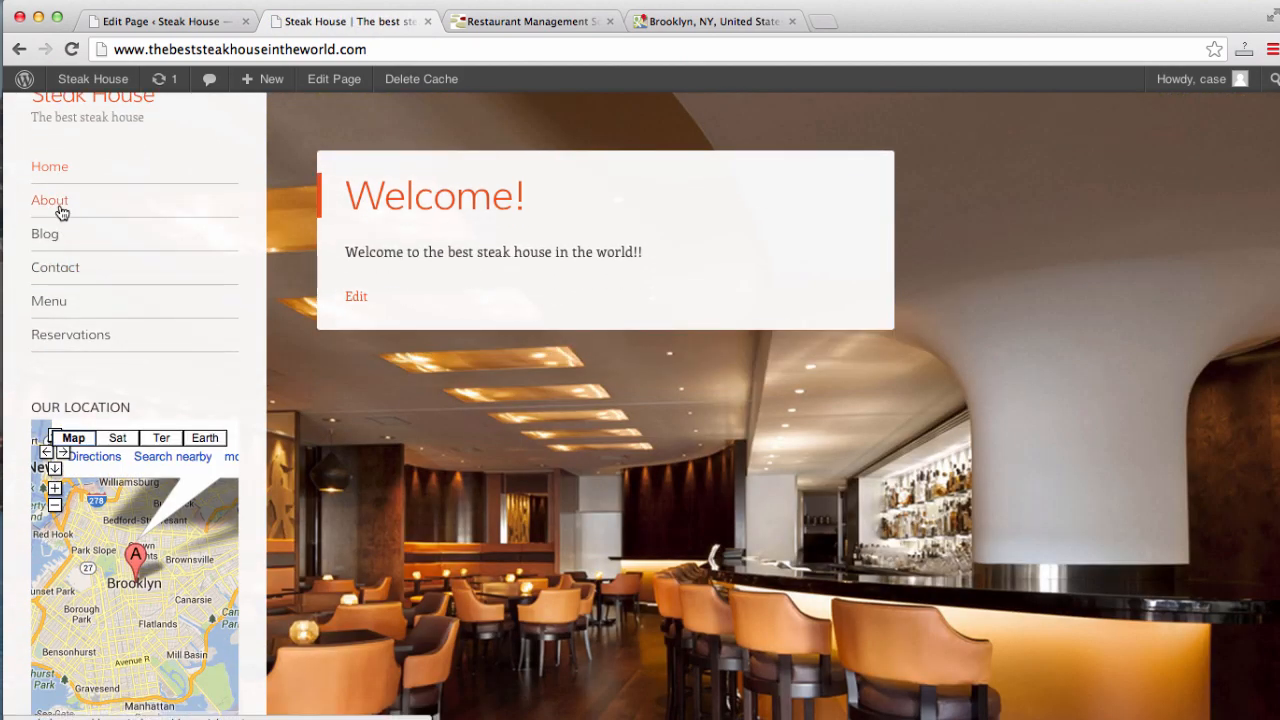
left_click(60, 210)
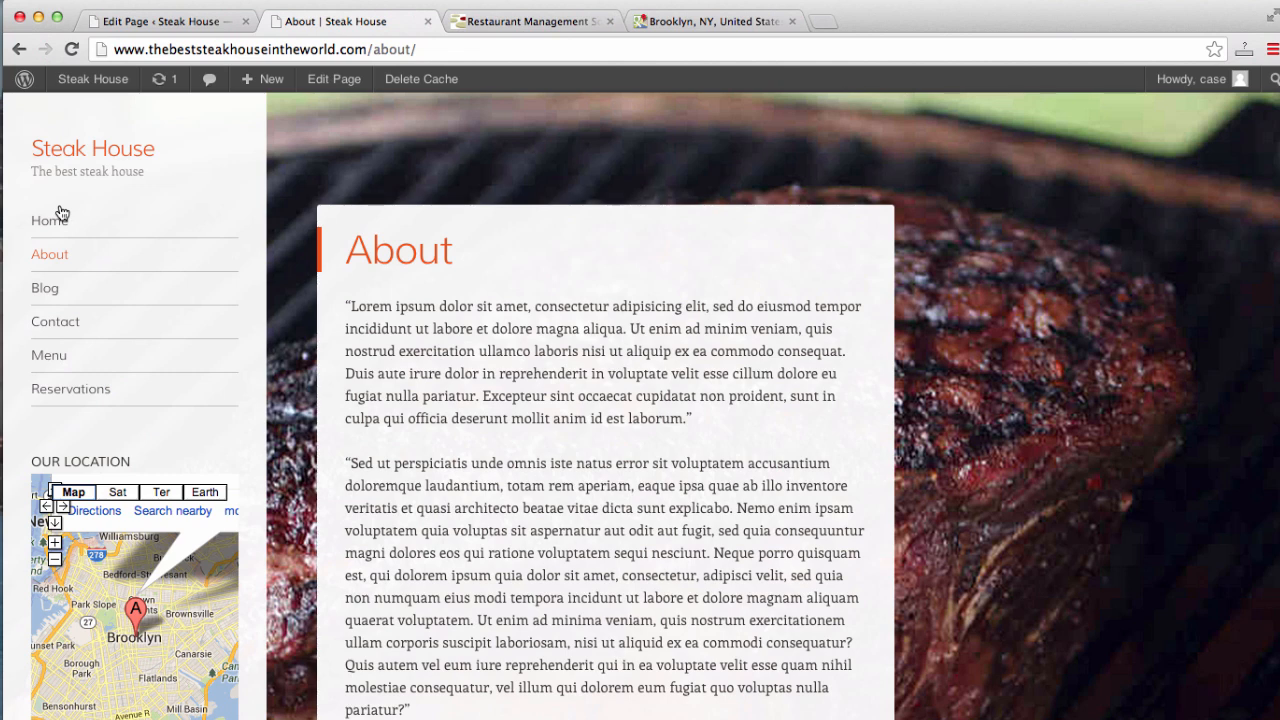
left_click(45, 298)
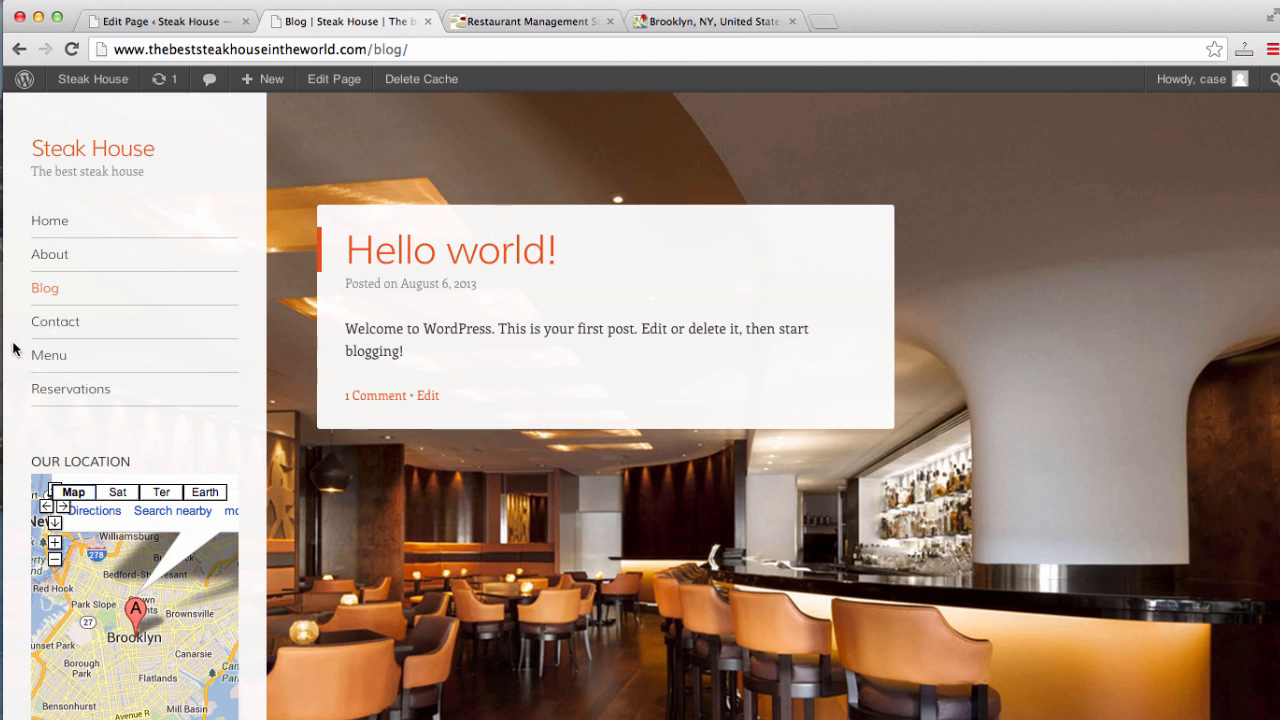
scroll(15, 346, "down", 3)
scroll(15, 346, "up", 3)
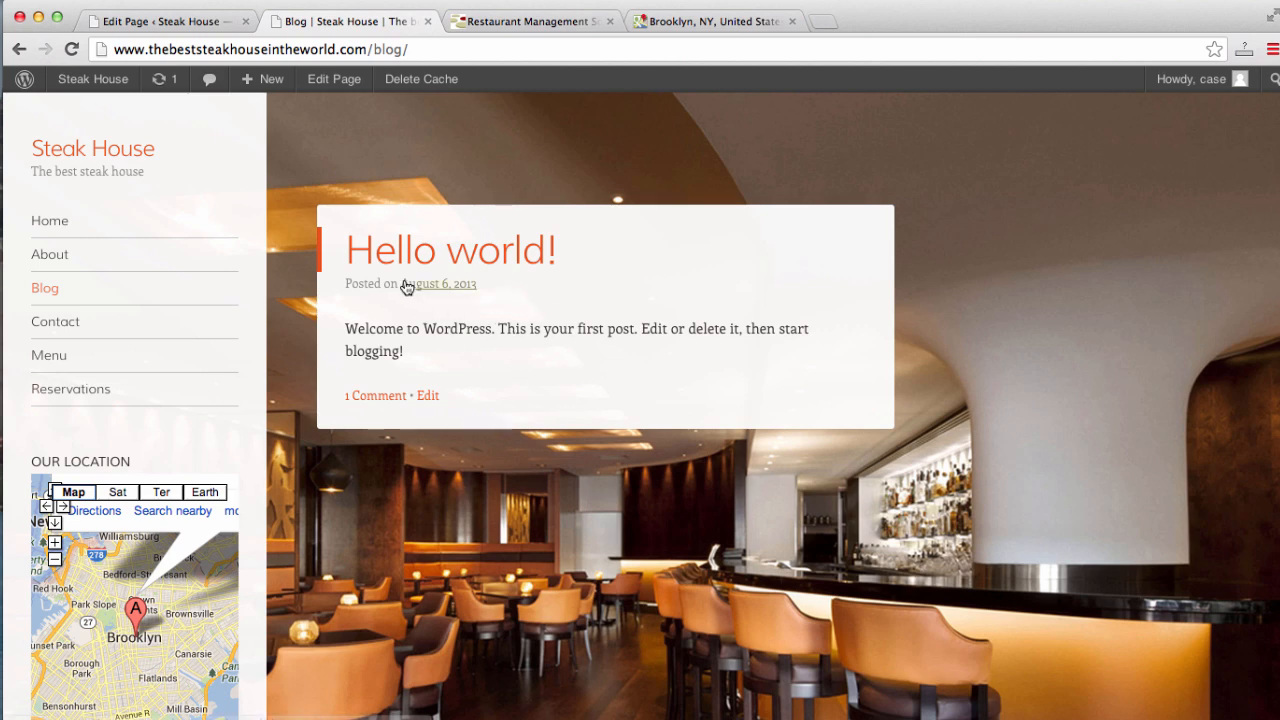
left_click(180, 22)
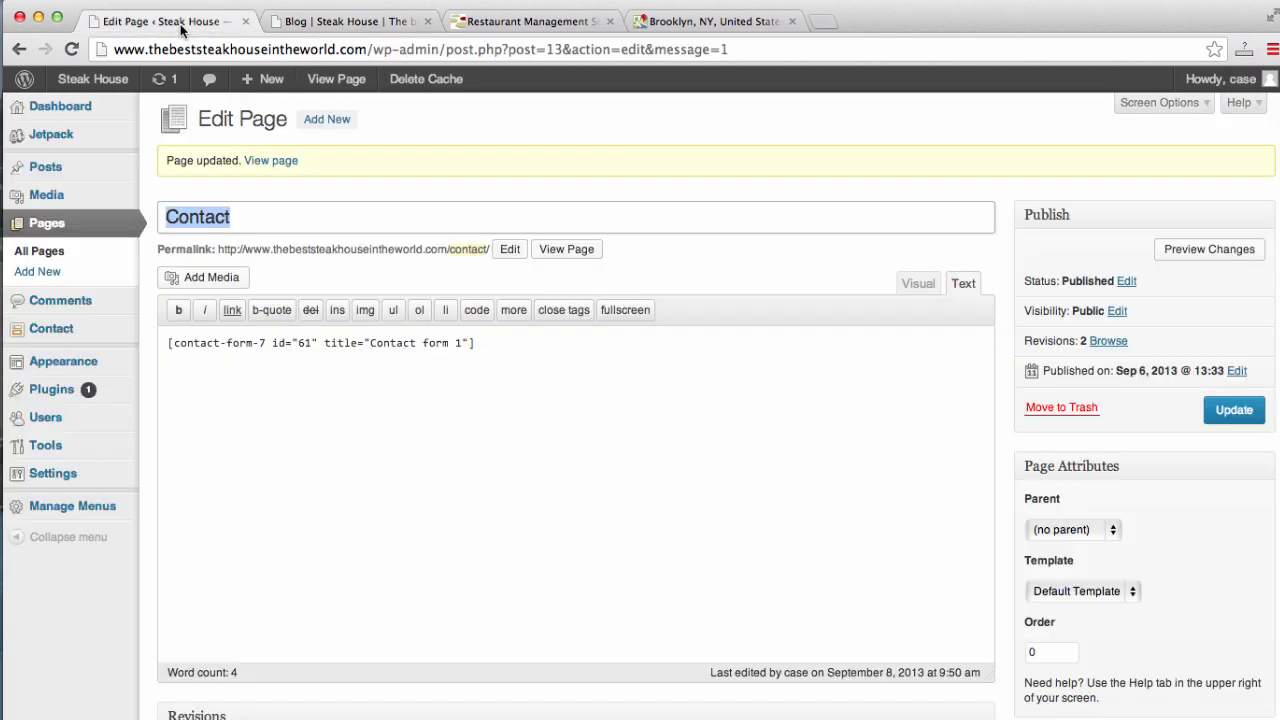
- From the Posts list, move the default 'Hello world!' post to the Trash
left_click(47, 225)
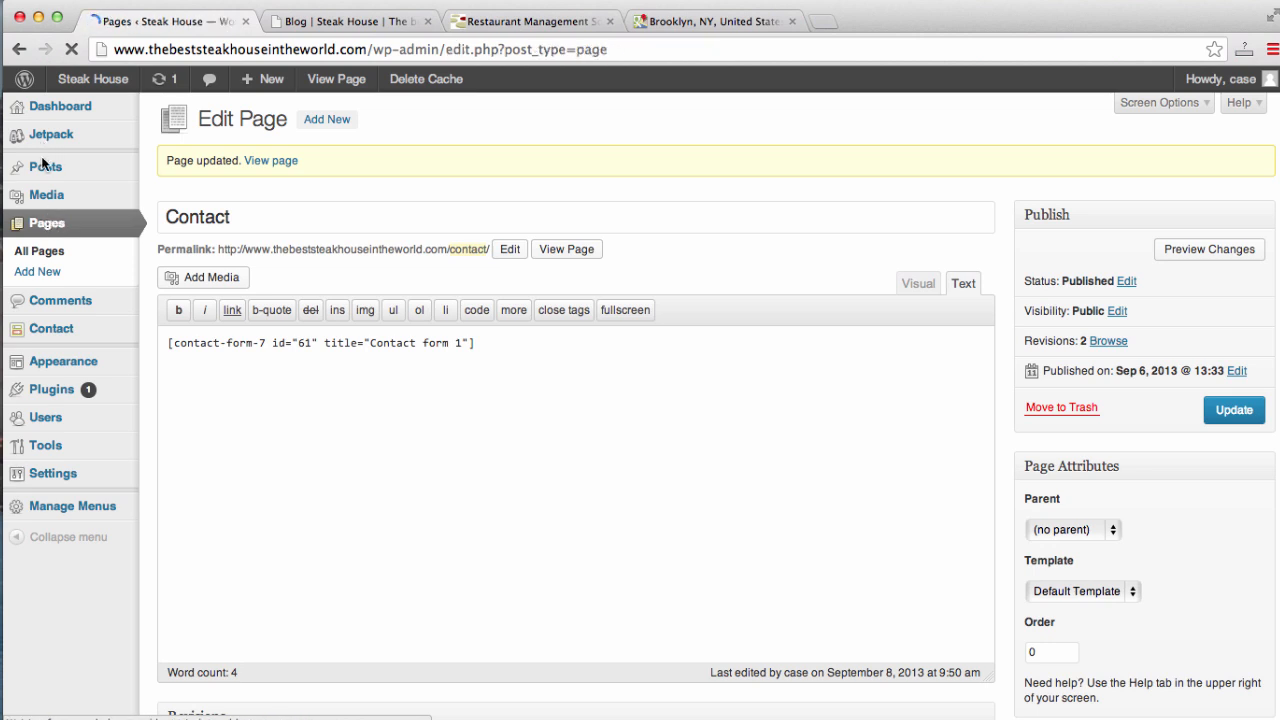
left_click(42, 170)
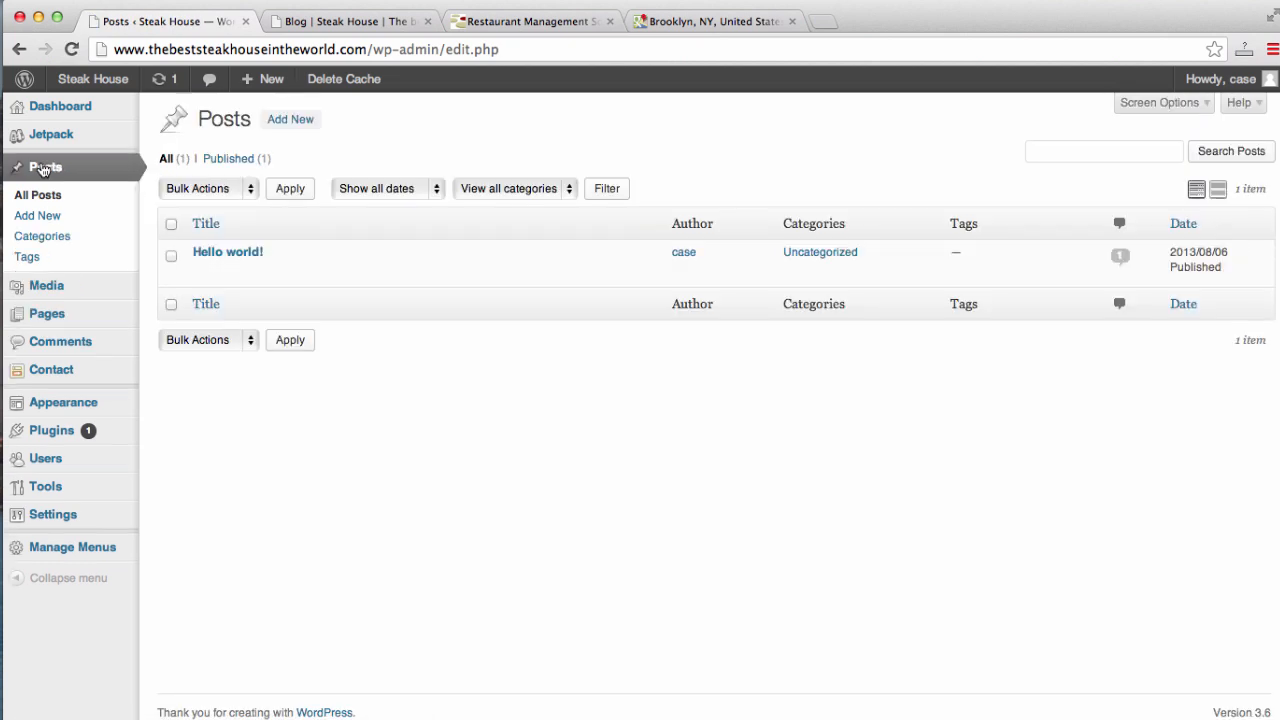
mouse_move(215, 285)
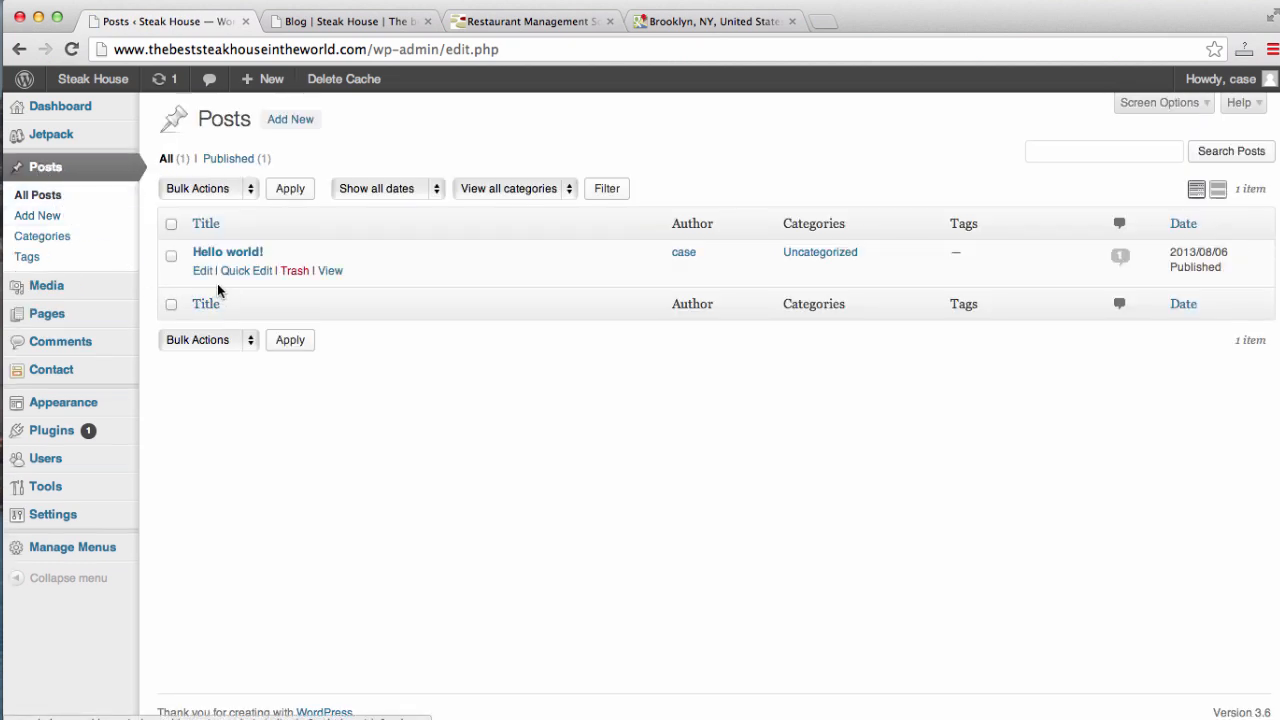
left_click(292, 271)
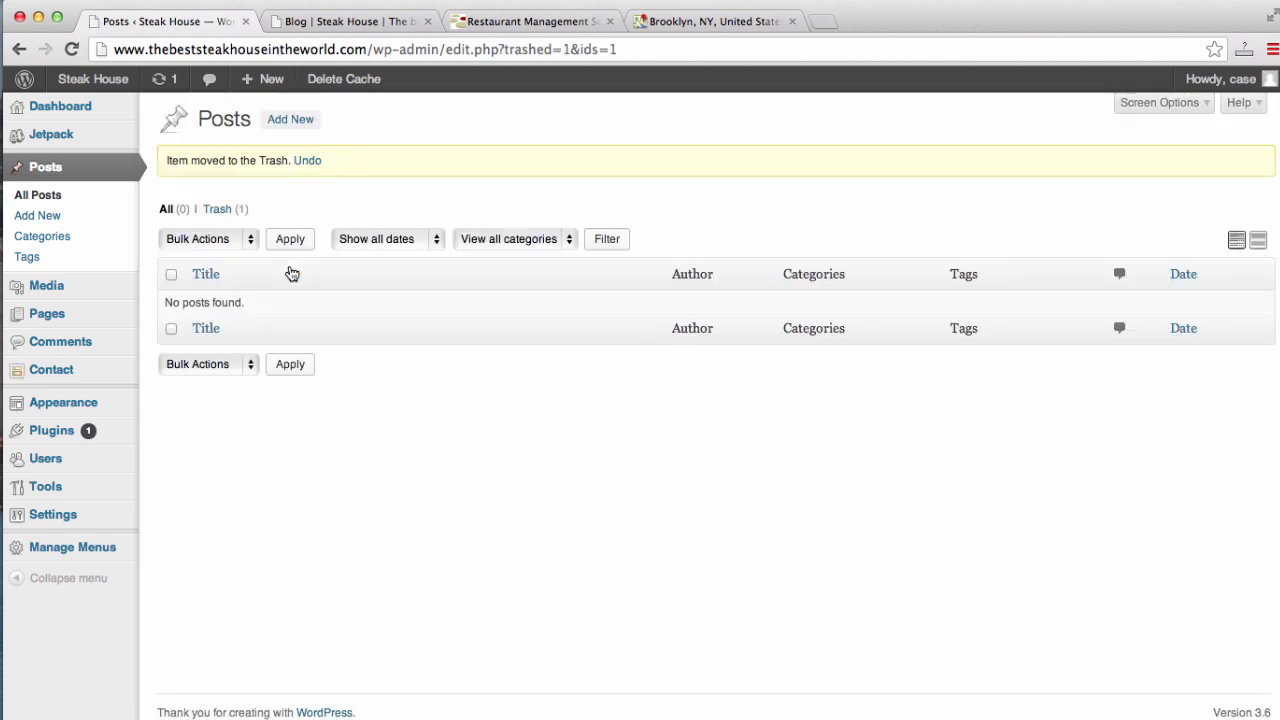
left_click(291, 121)
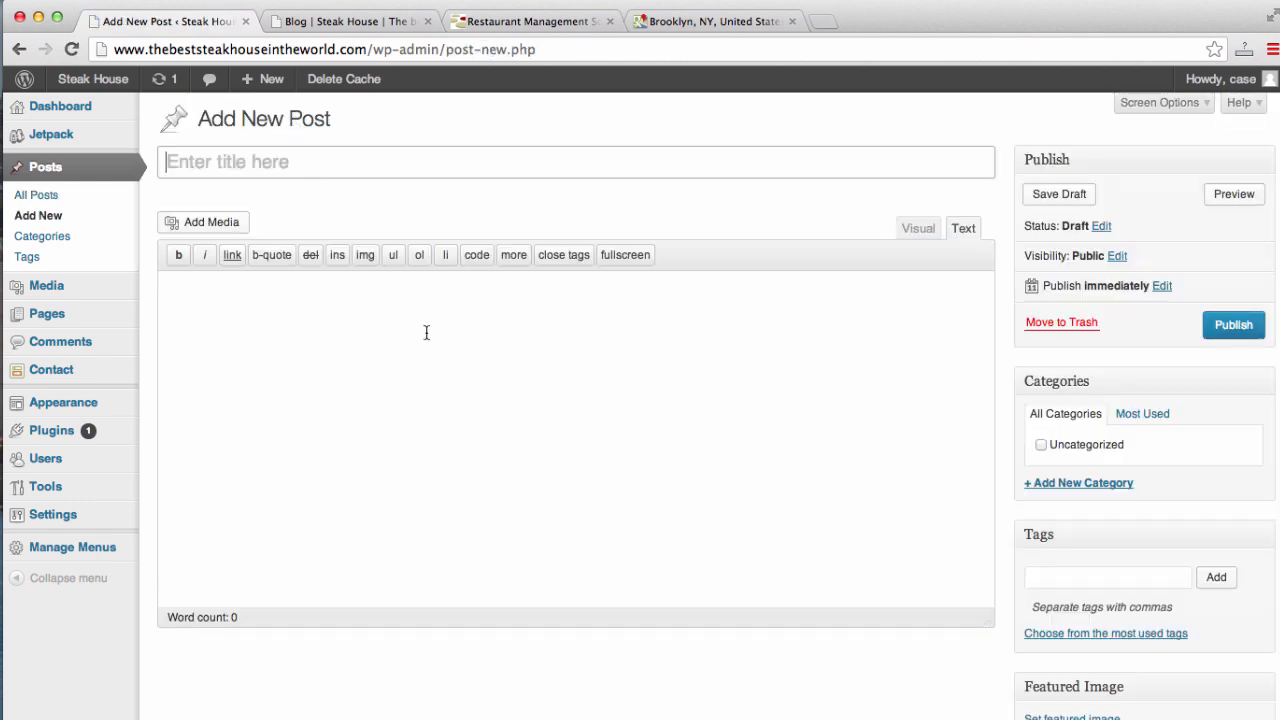
- Title the new post 'Our newest dish!!', correcting the typo
type("Our ")
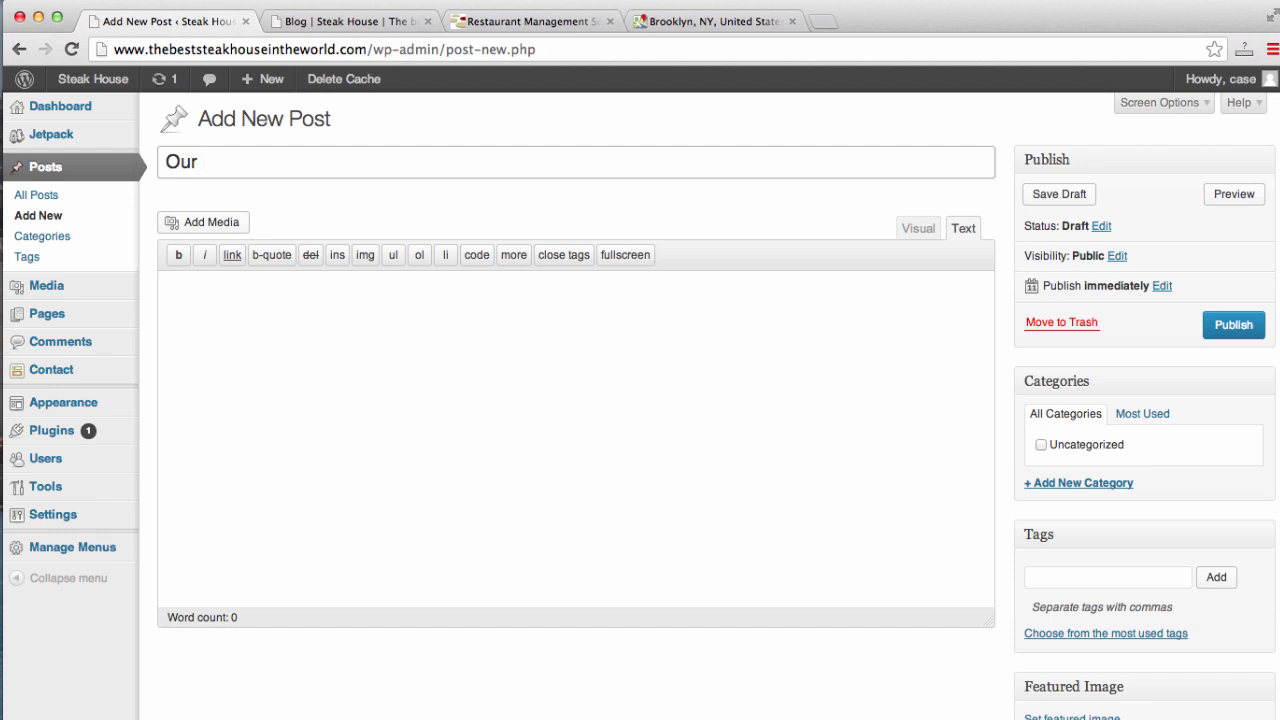
type("newesrt")
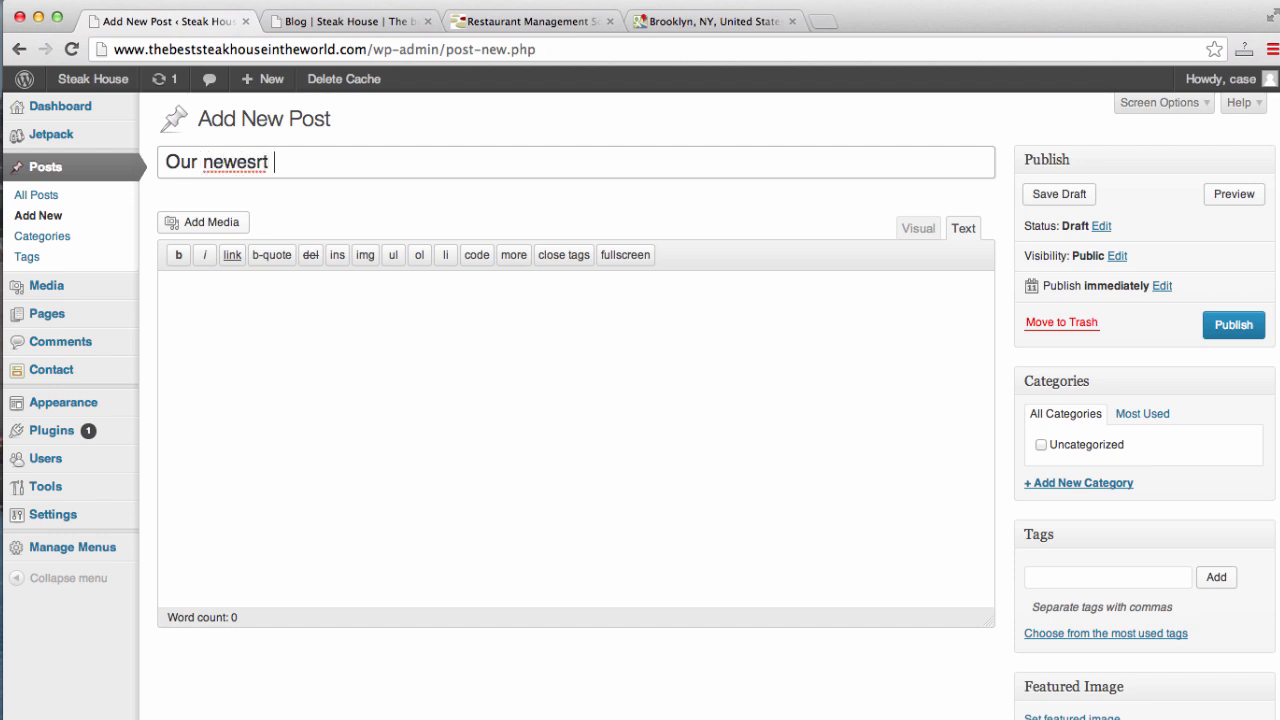
key("BackSpace")
key("BackSpace")
type("t dish!!")
- Write the body: 'Our chef has just created a new dish at our restaurant…'
left_click(448, 411)
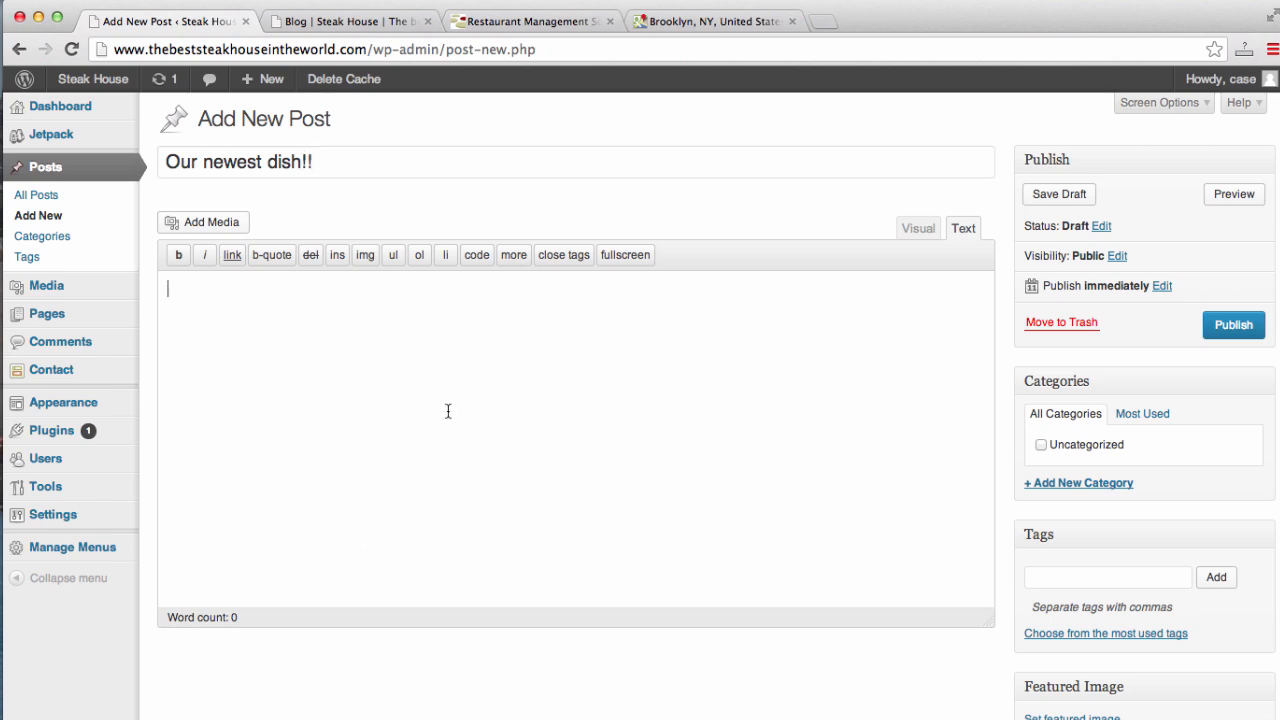
type("Our chef has jus")
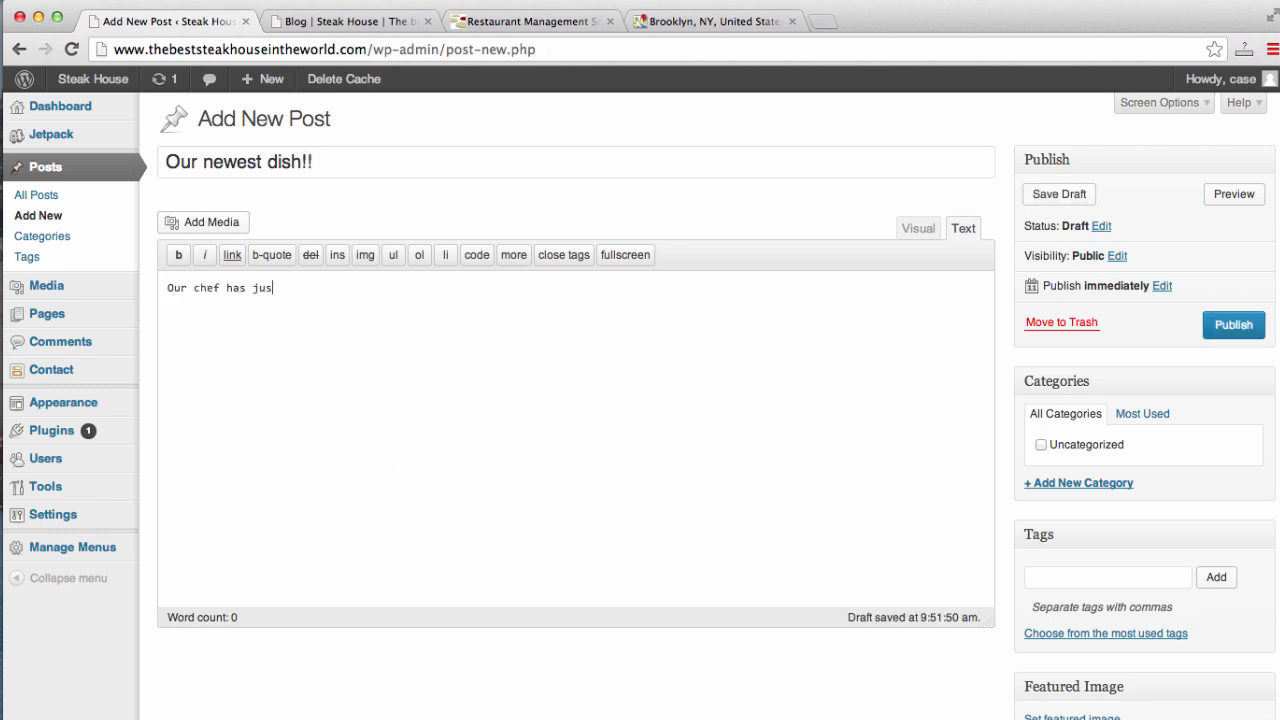
type("t created a n")
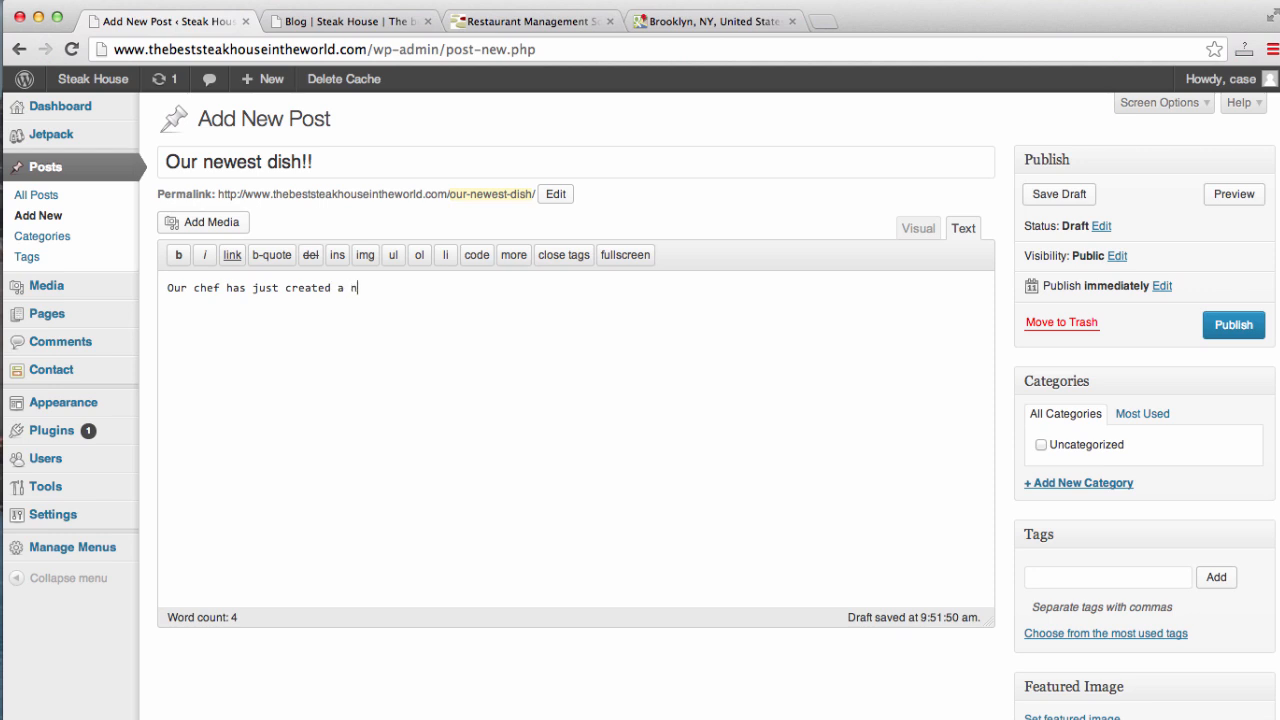
type("ew dish at our restaurant")
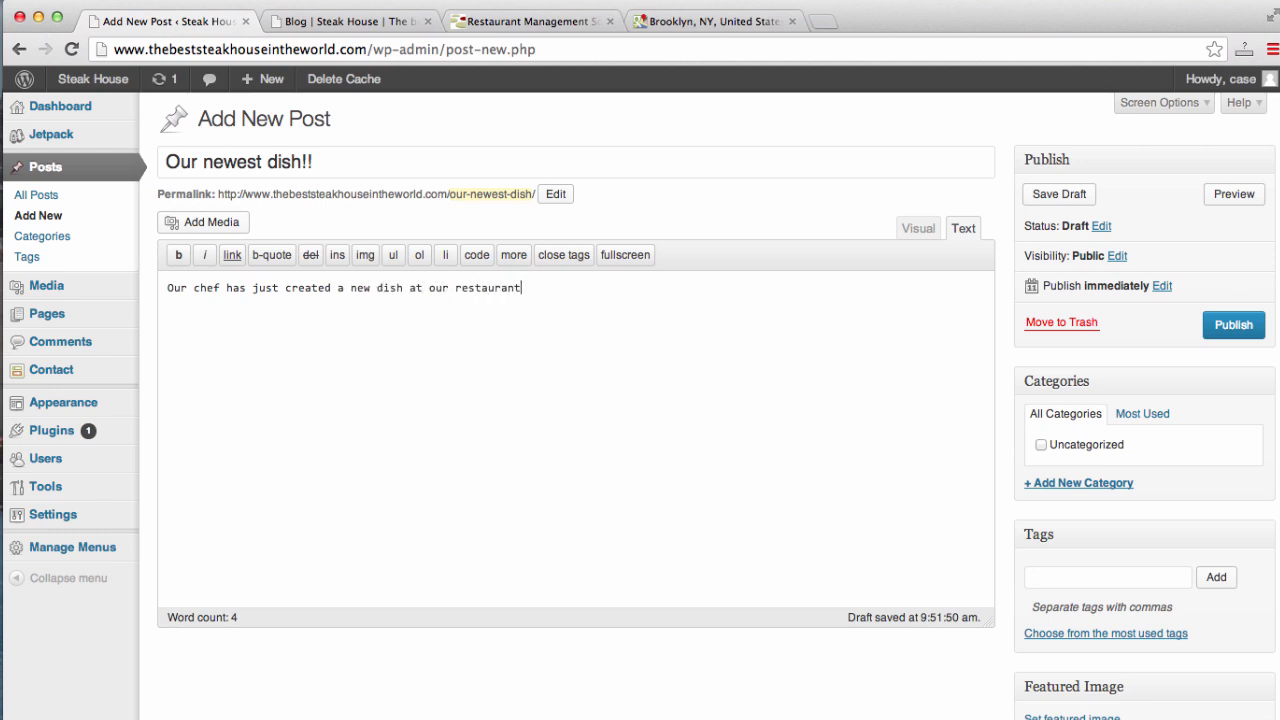
type(", you will have to see for yourself!!")
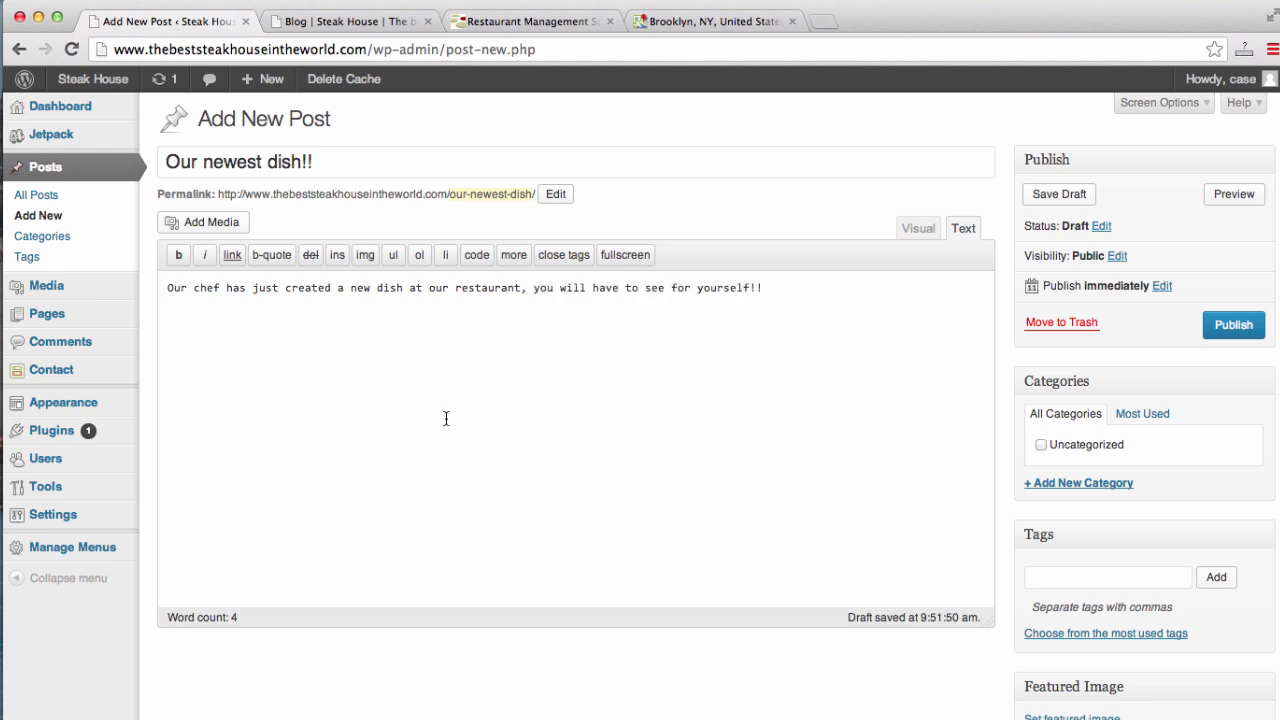
key("Return")
left_click(204, 229)
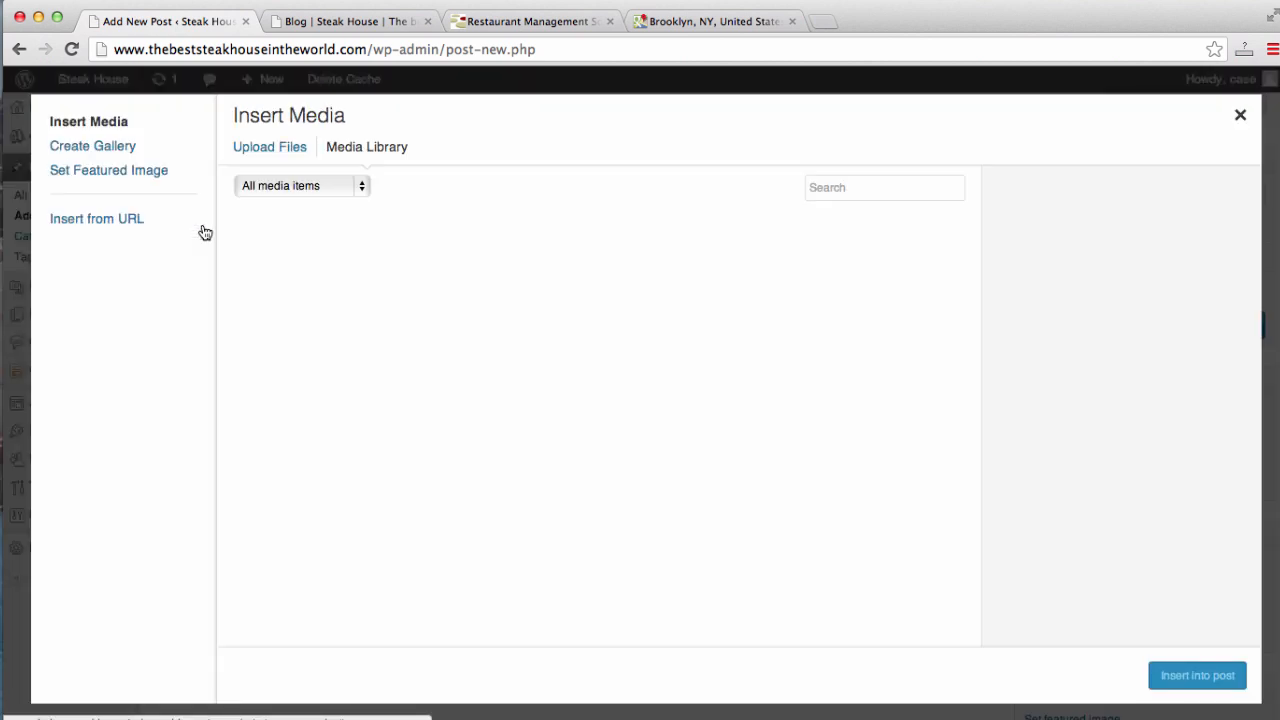
- Insert steak.jpg from the Media Library at medium size, Link To None, and publish the post
left_click(294, 151)
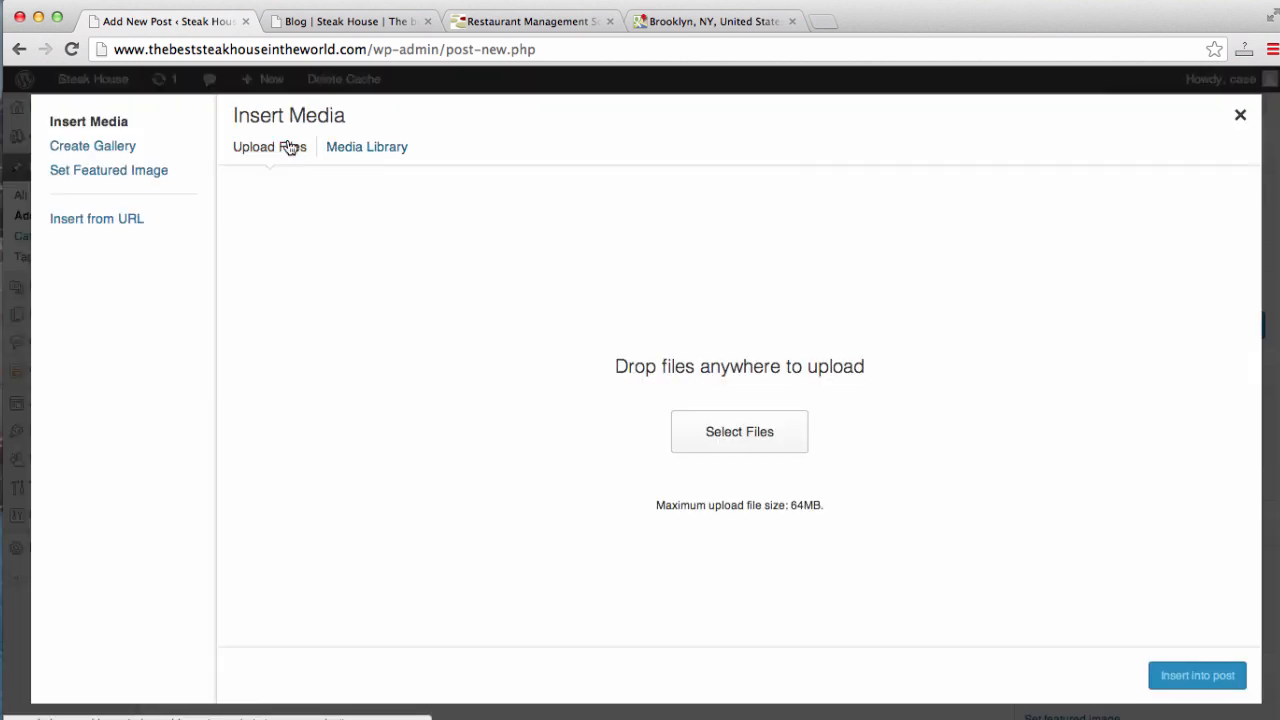
left_click(377, 151)
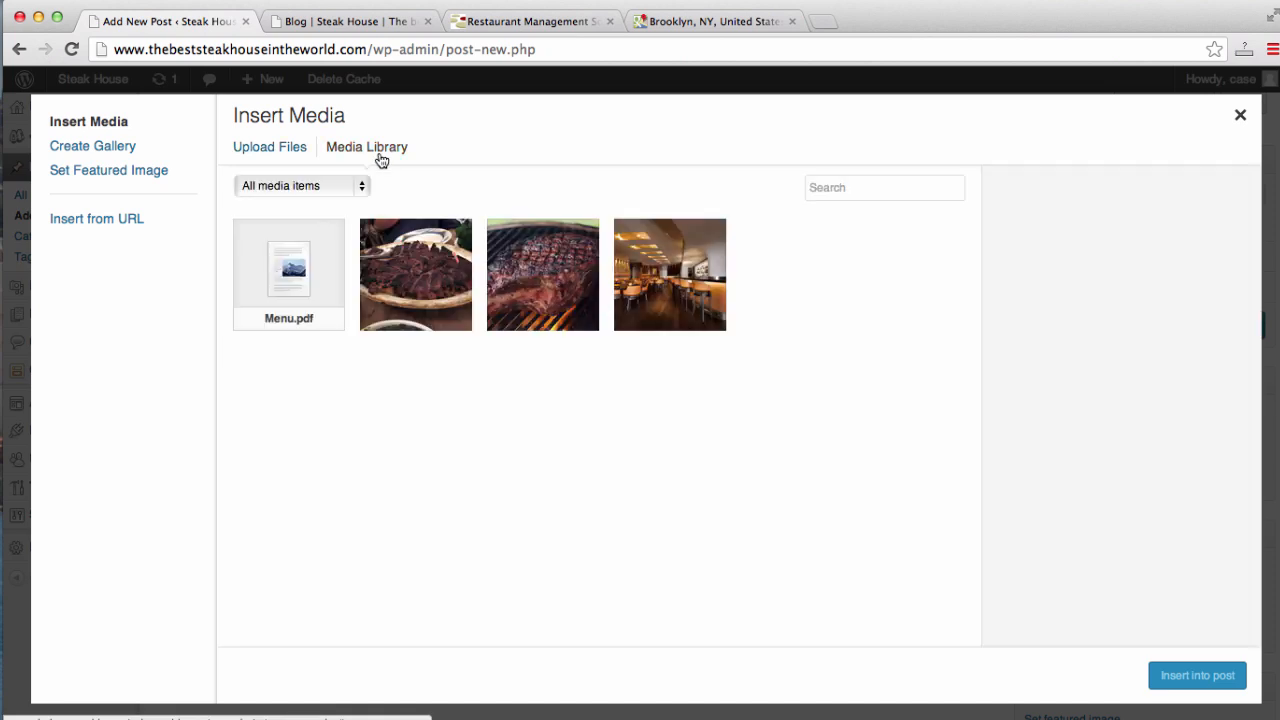
left_click(541, 294)
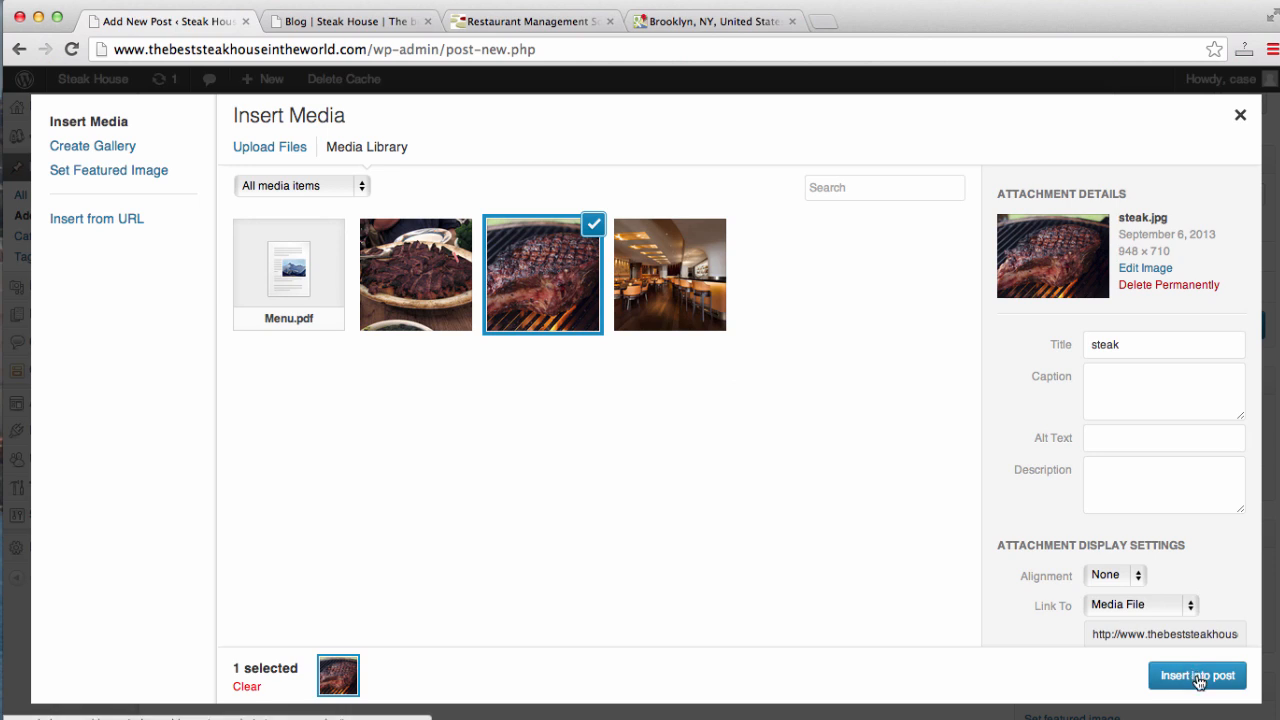
left_click(1194, 605)
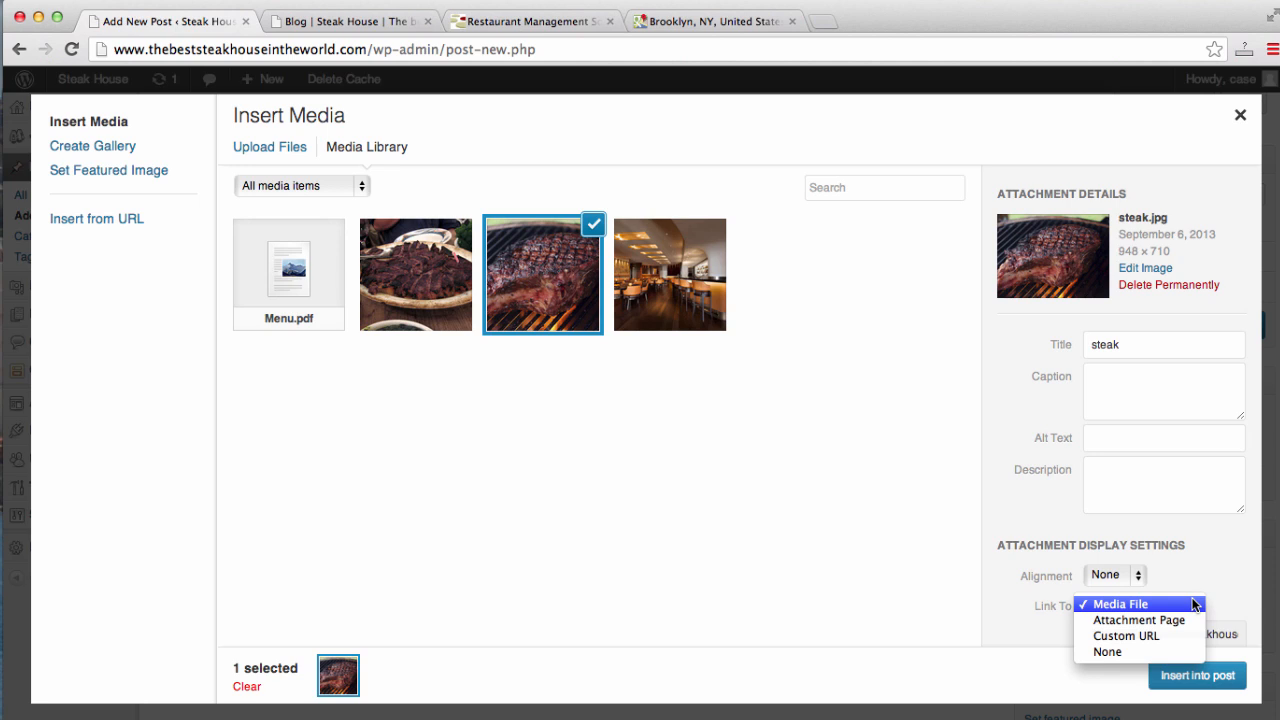
left_click(1159, 648)
left_click(1182, 675)
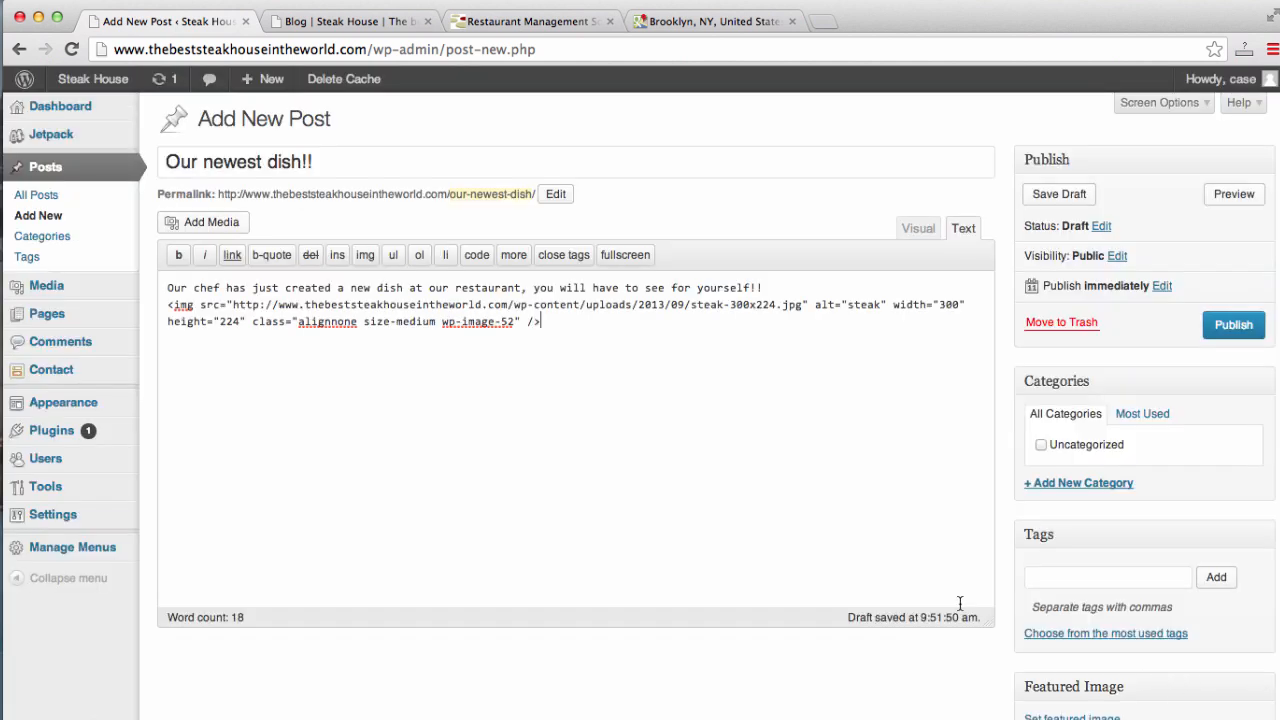
left_click(1226, 326)
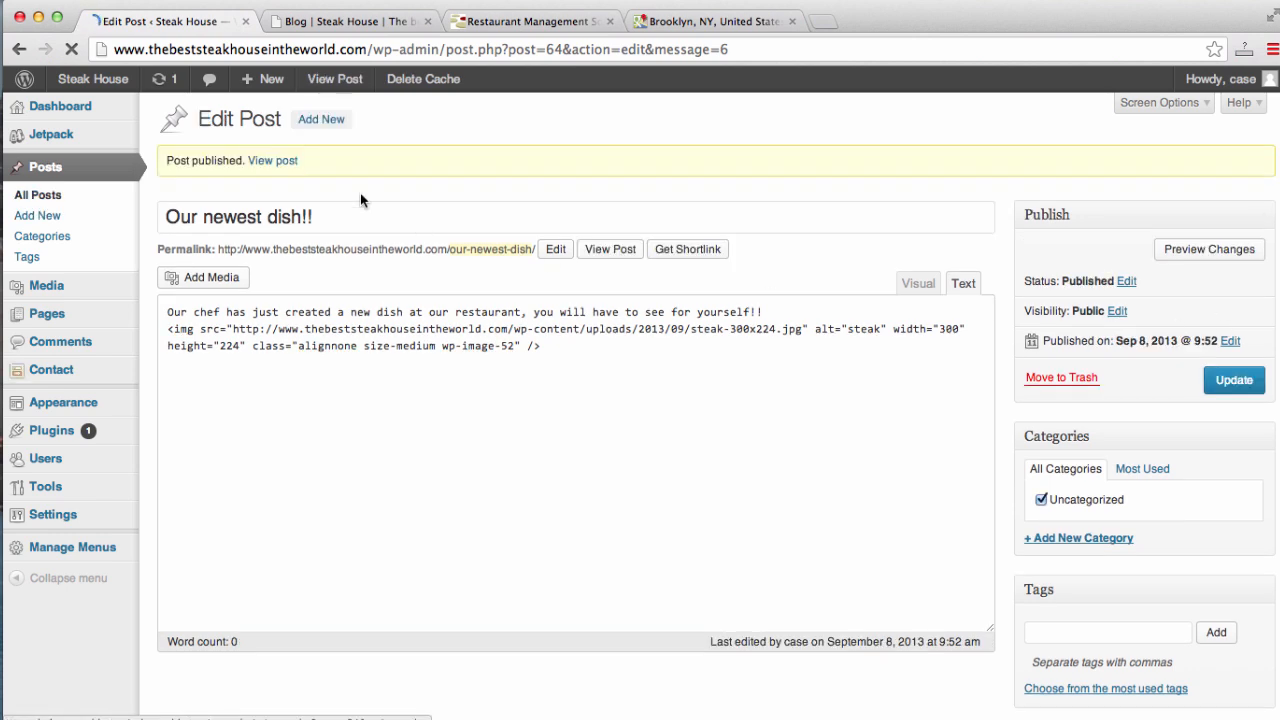
- Reload the live Blog page to confirm the new post shows with its steak photo
left_click(328, 24)
left_click(333, 48)
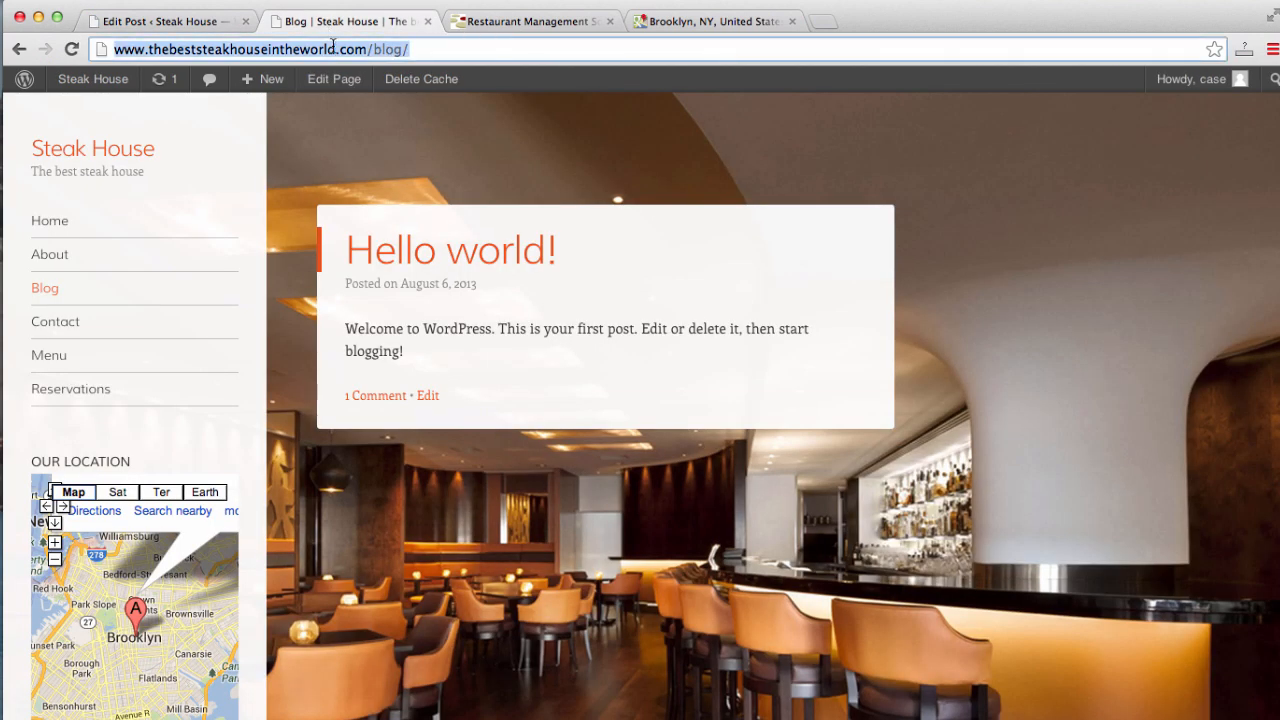
key("Return")
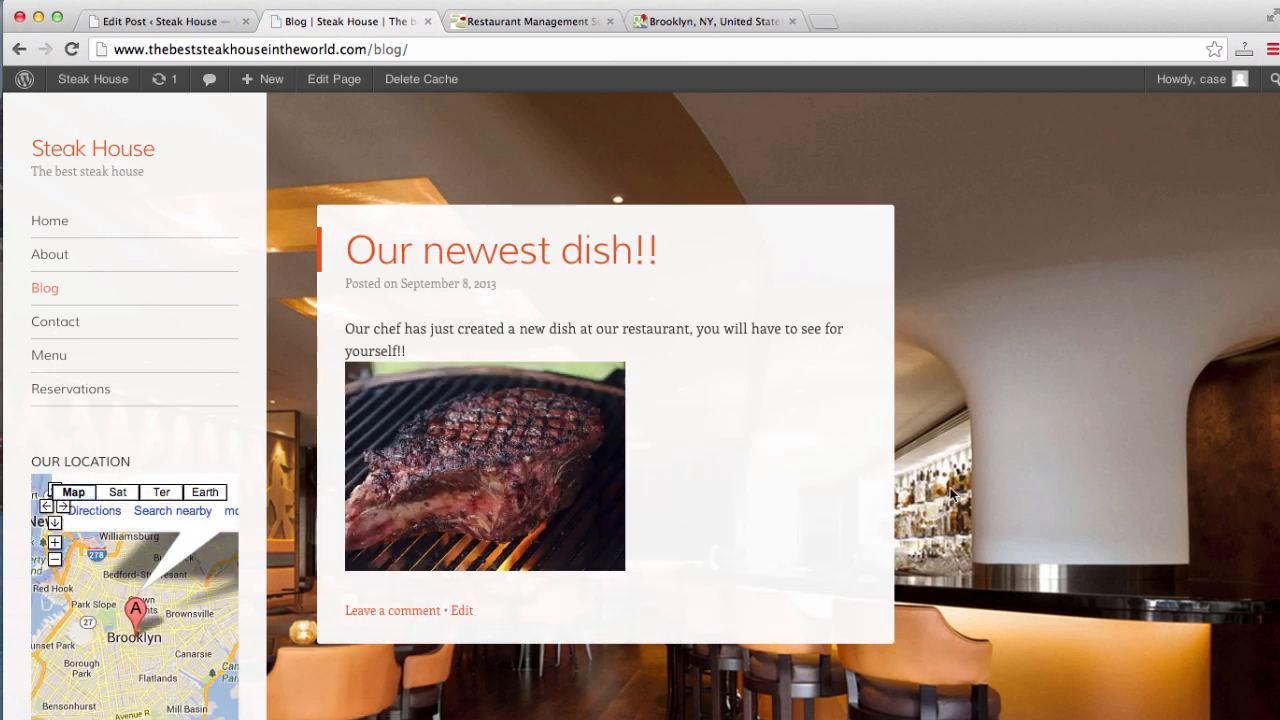
scroll(950, 493, "down", 5)
scroll(950, 493, "up", 5)
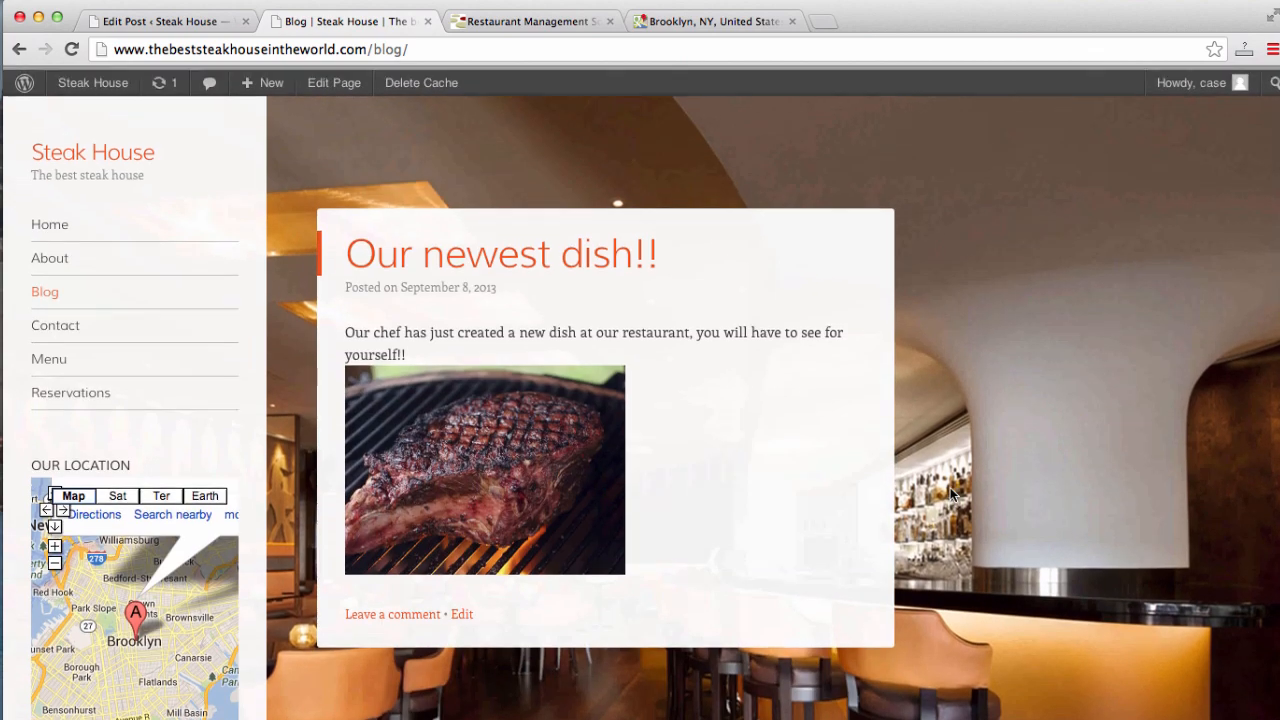
- Check the post in All Posts, then view the site's Welcome! home page
left_click(160, 22)
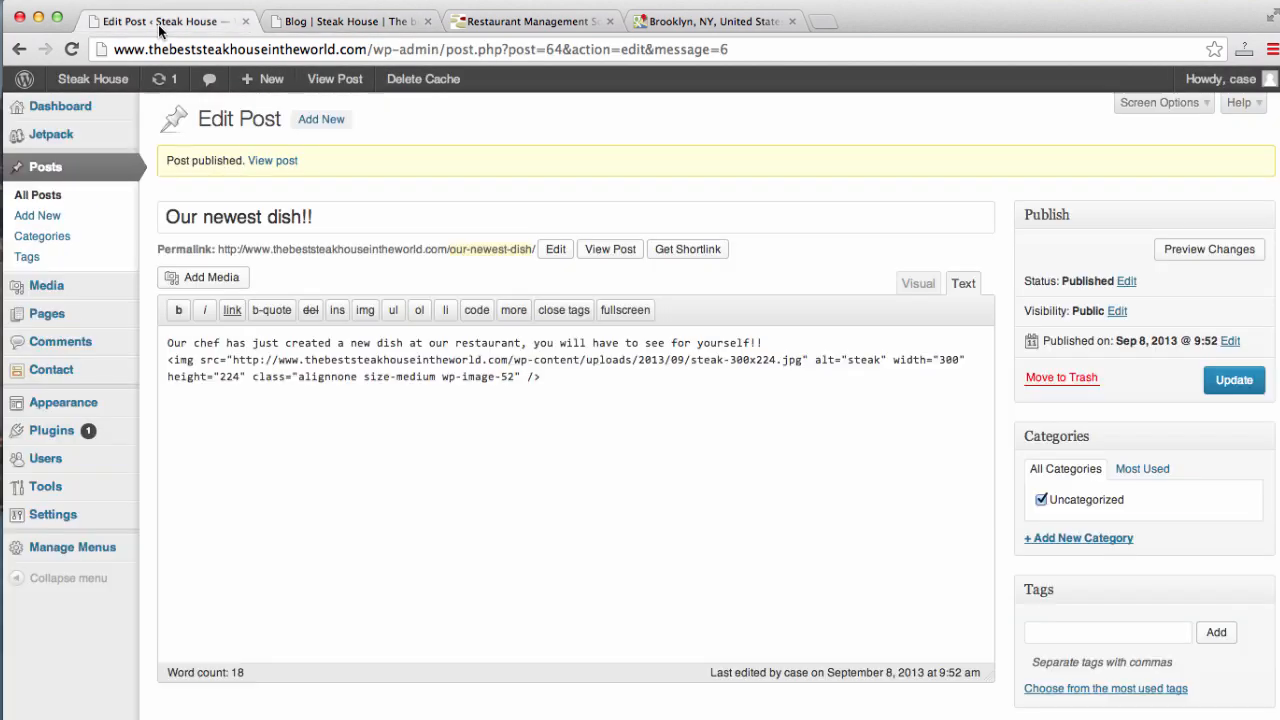
left_click(36, 175)
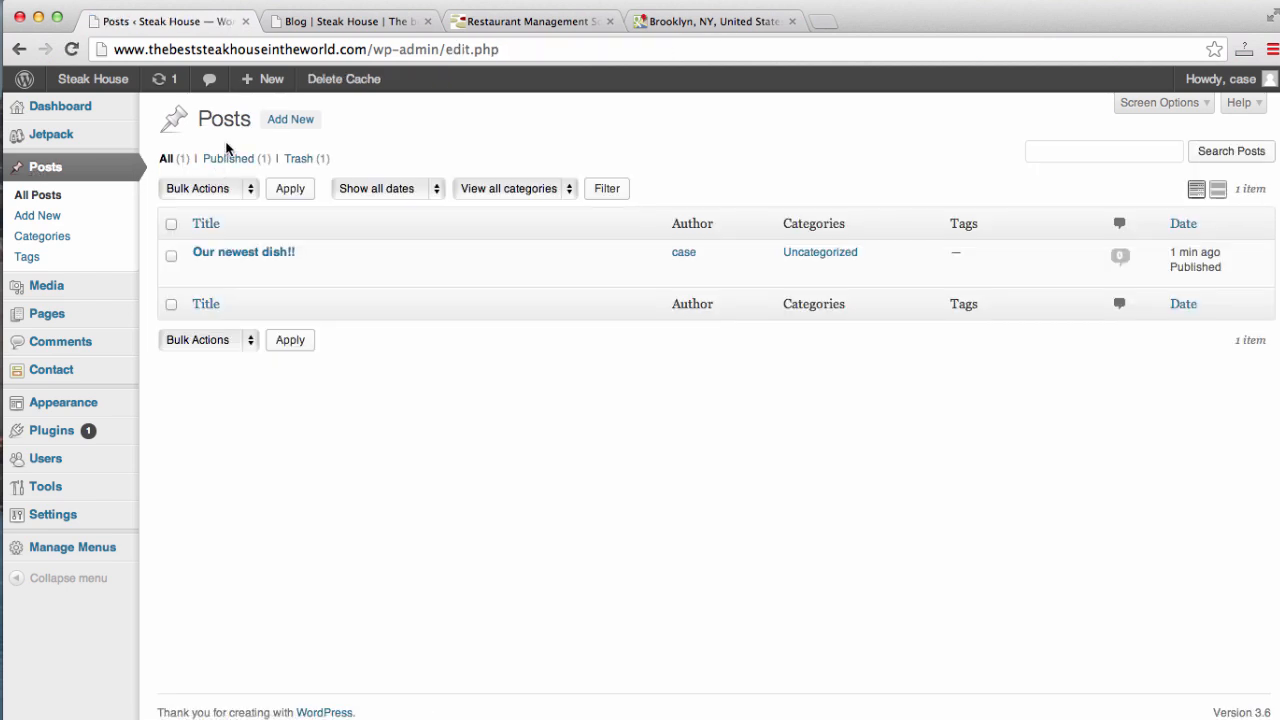
left_click(362, 24)
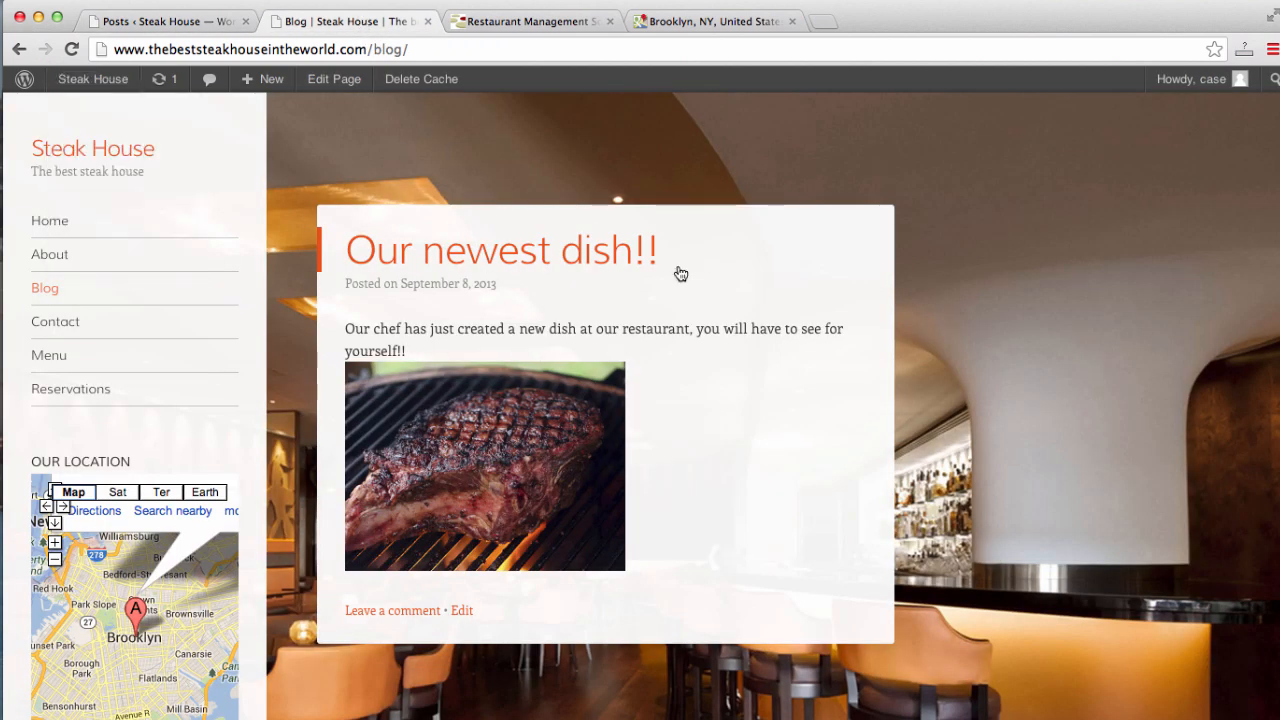
left_click(66, 222)
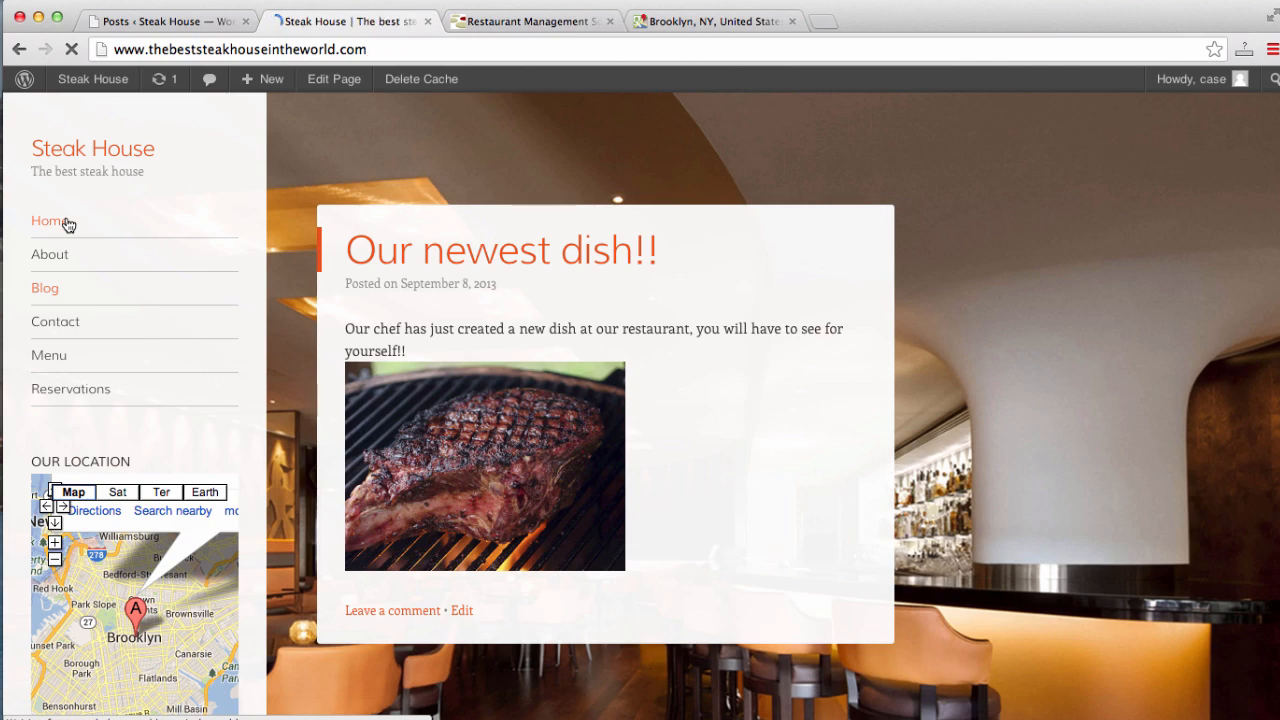
scroll(94, 243, "down", 5)
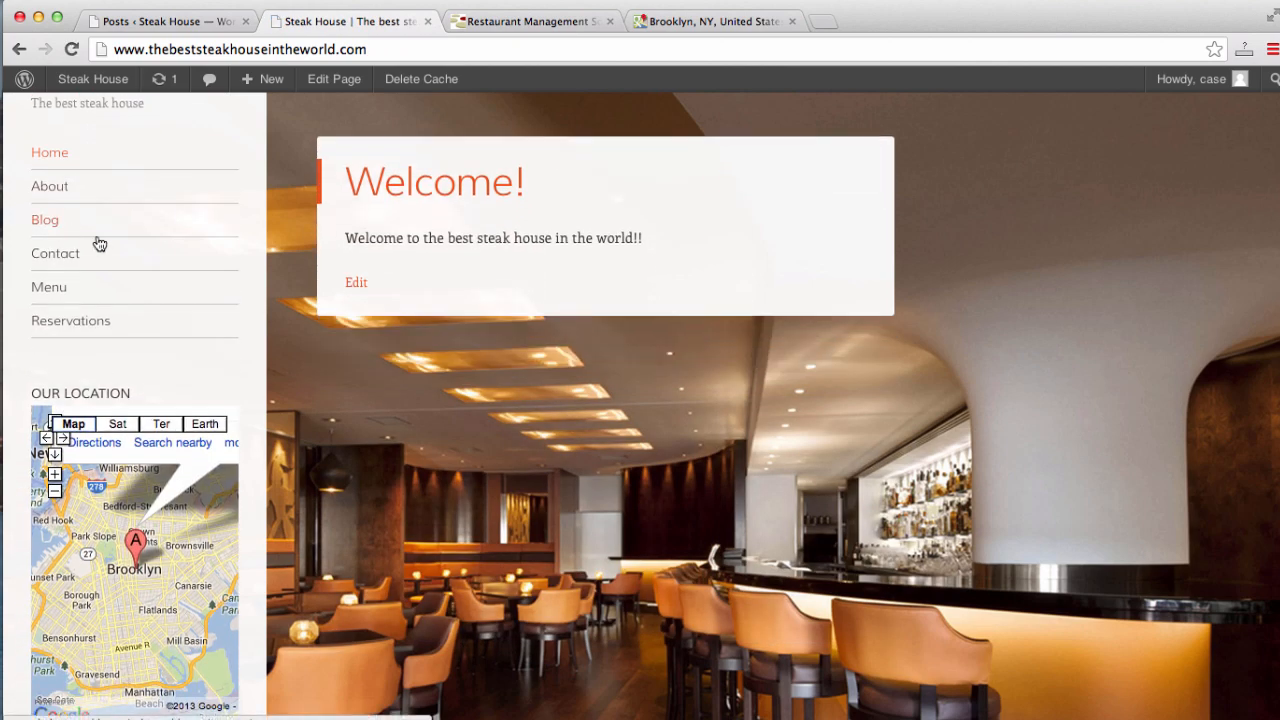
scroll(265, 425, "up", 5)
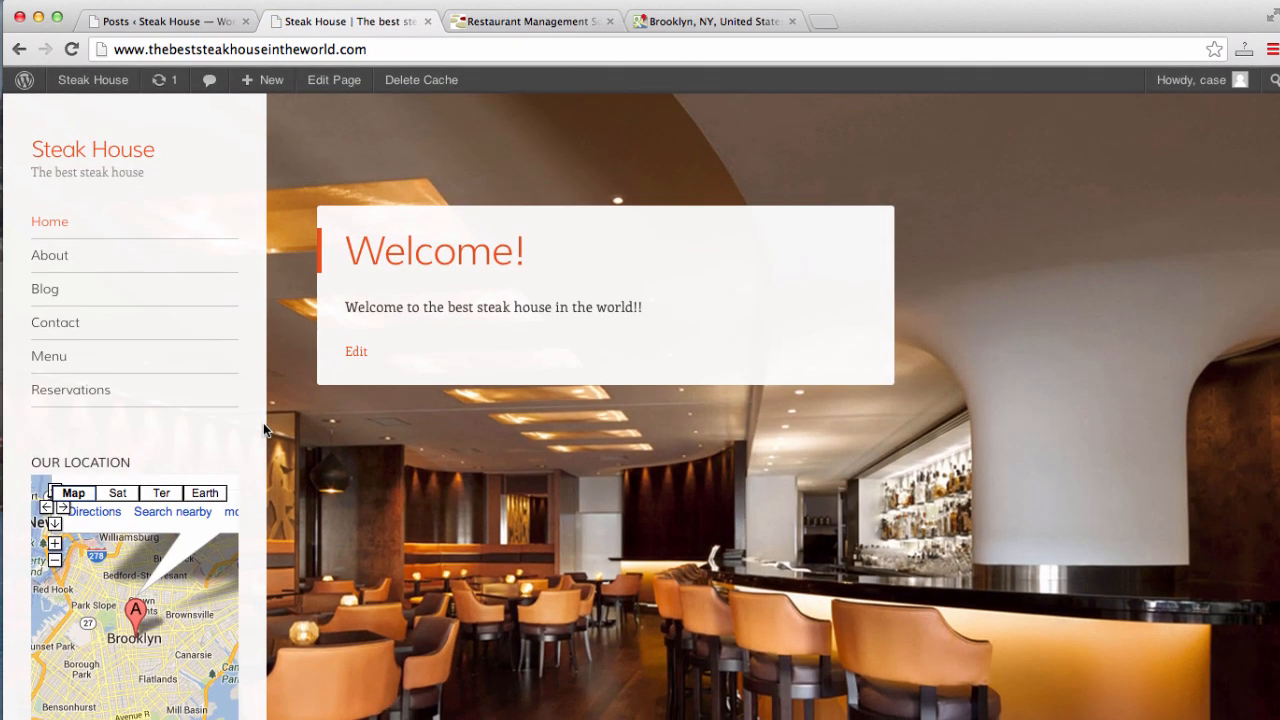